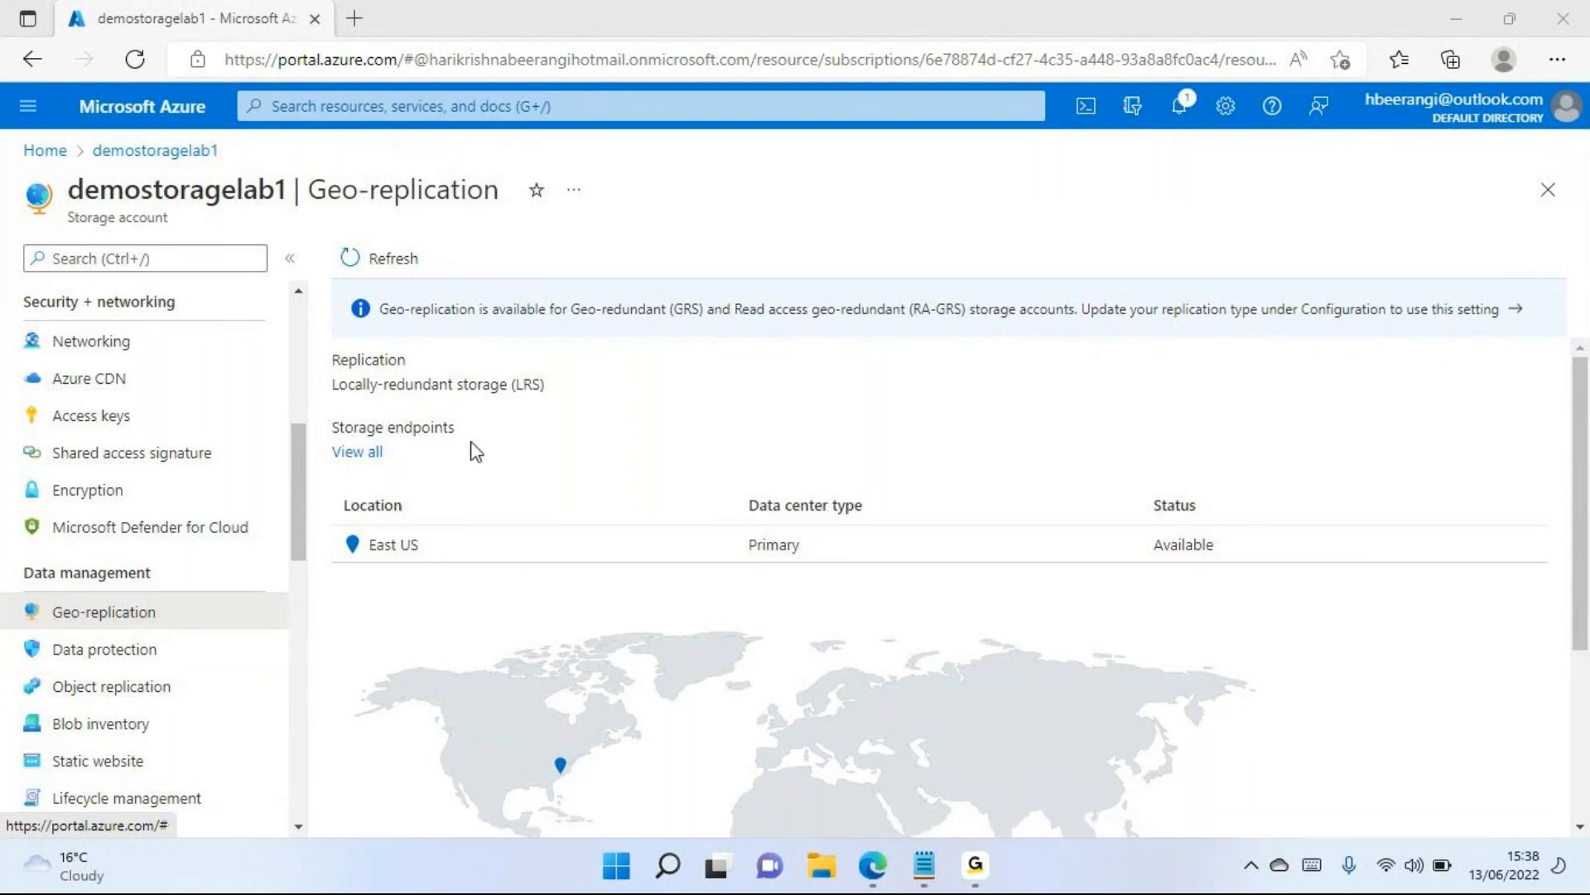
Open the access keys page of the demostoragelab1 storage account
scroll(195, 449, up, 1)
scroll(196, 451, up, 1)
click(128, 503)
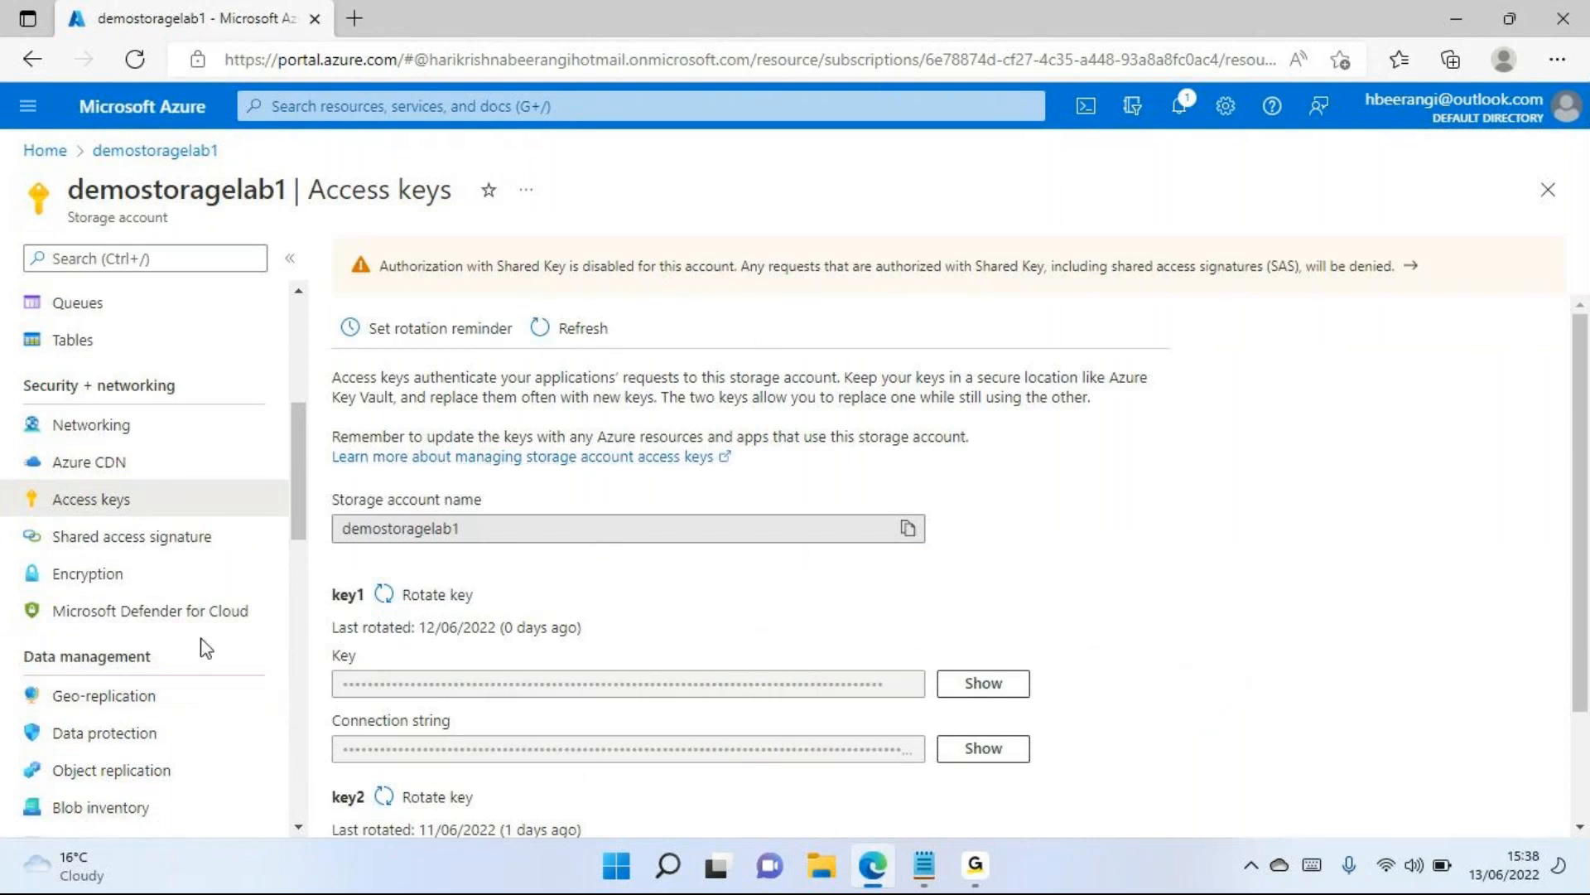
In the storage account's configuration, enable storage account key access, save the change and dismiss the notification
scroll(200, 663, down, 4)
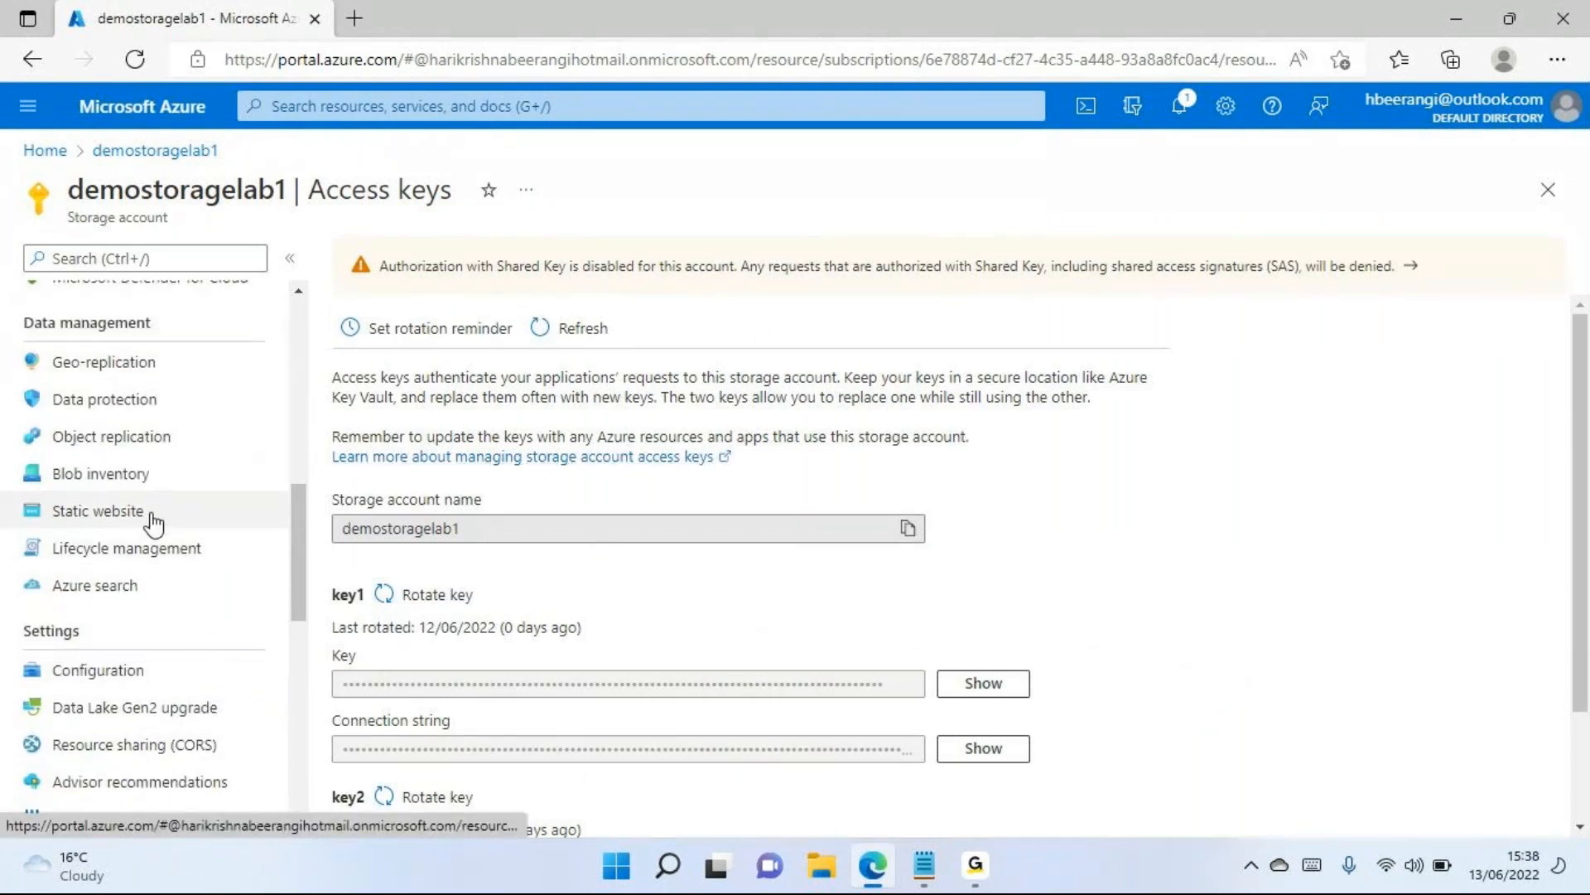
click(97, 669)
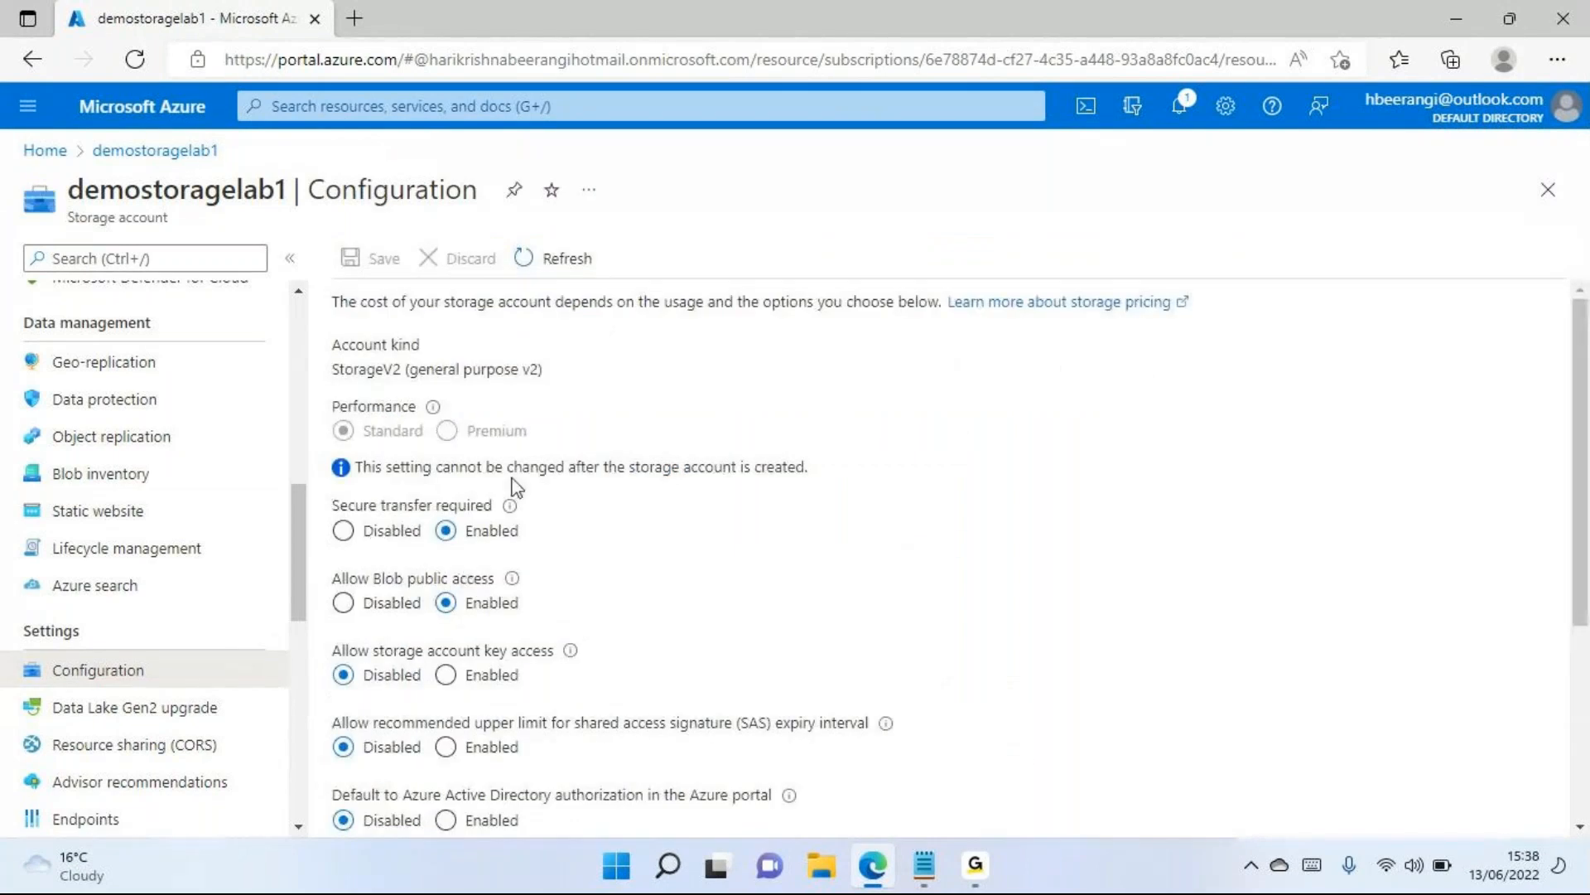
scroll(497, 530, down, 2)
click(444, 507)
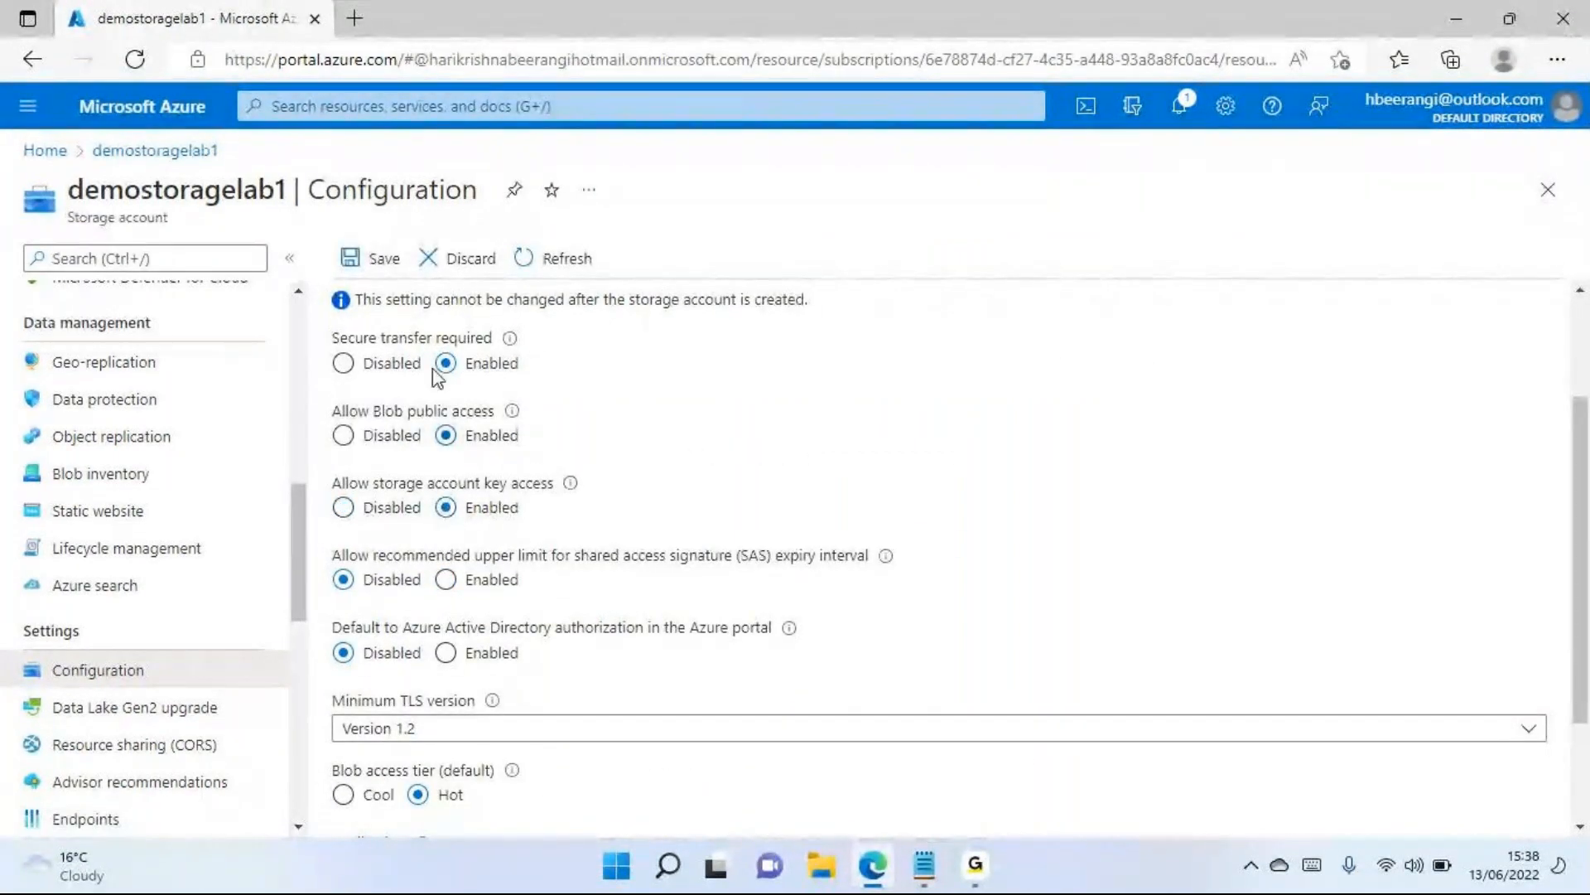
click(365, 258)
click(1566, 166)
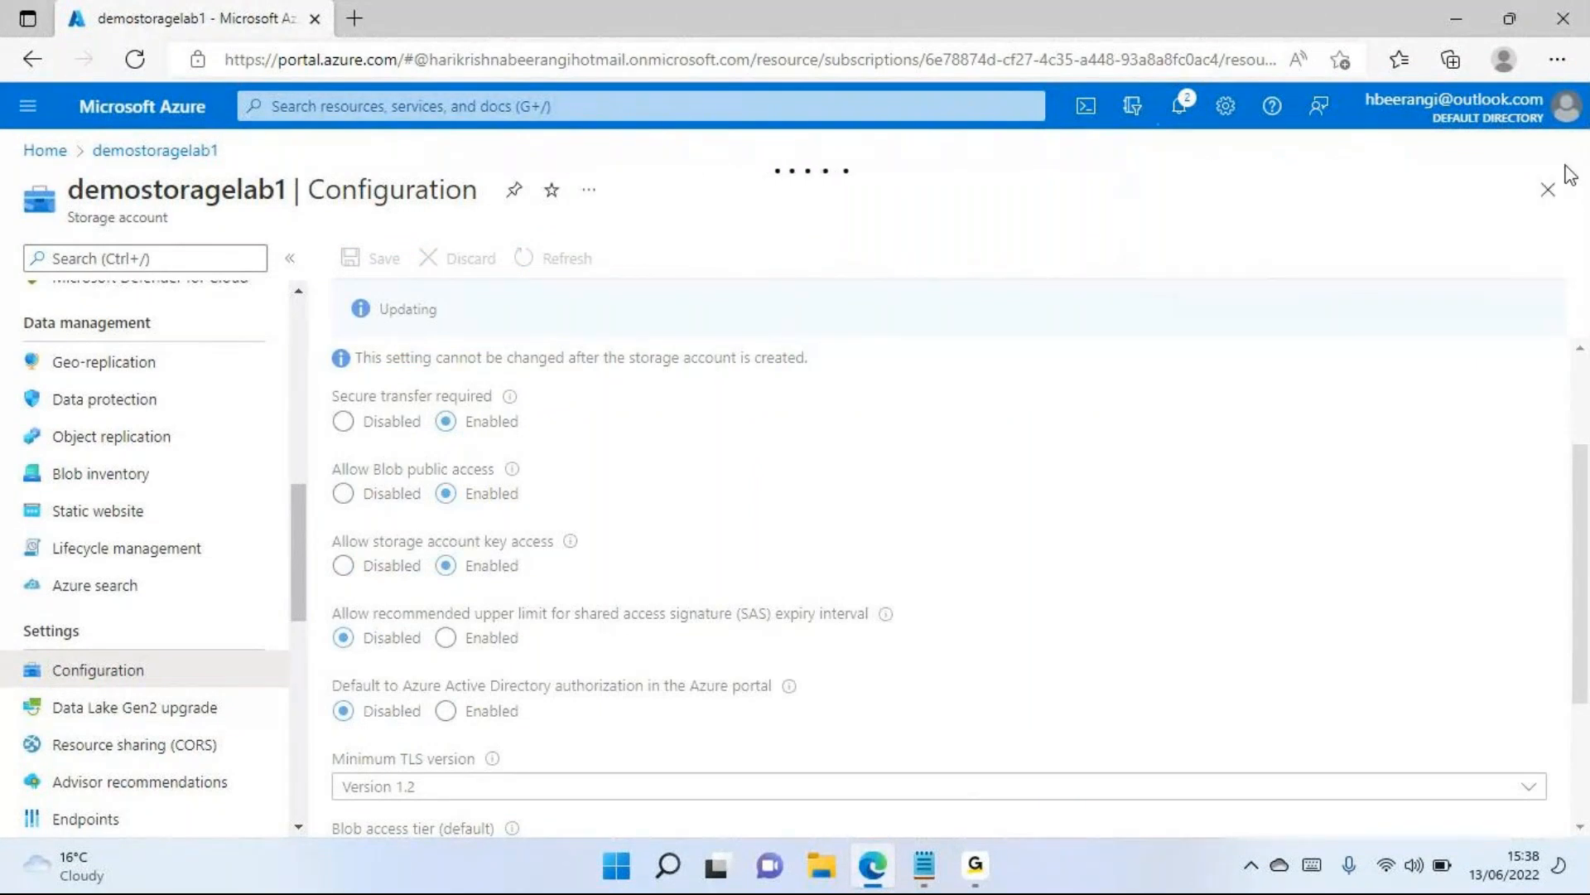
Switch to Notepad and review the notes on blob, file, queue and table storage
scroll(249, 667, down, 2)
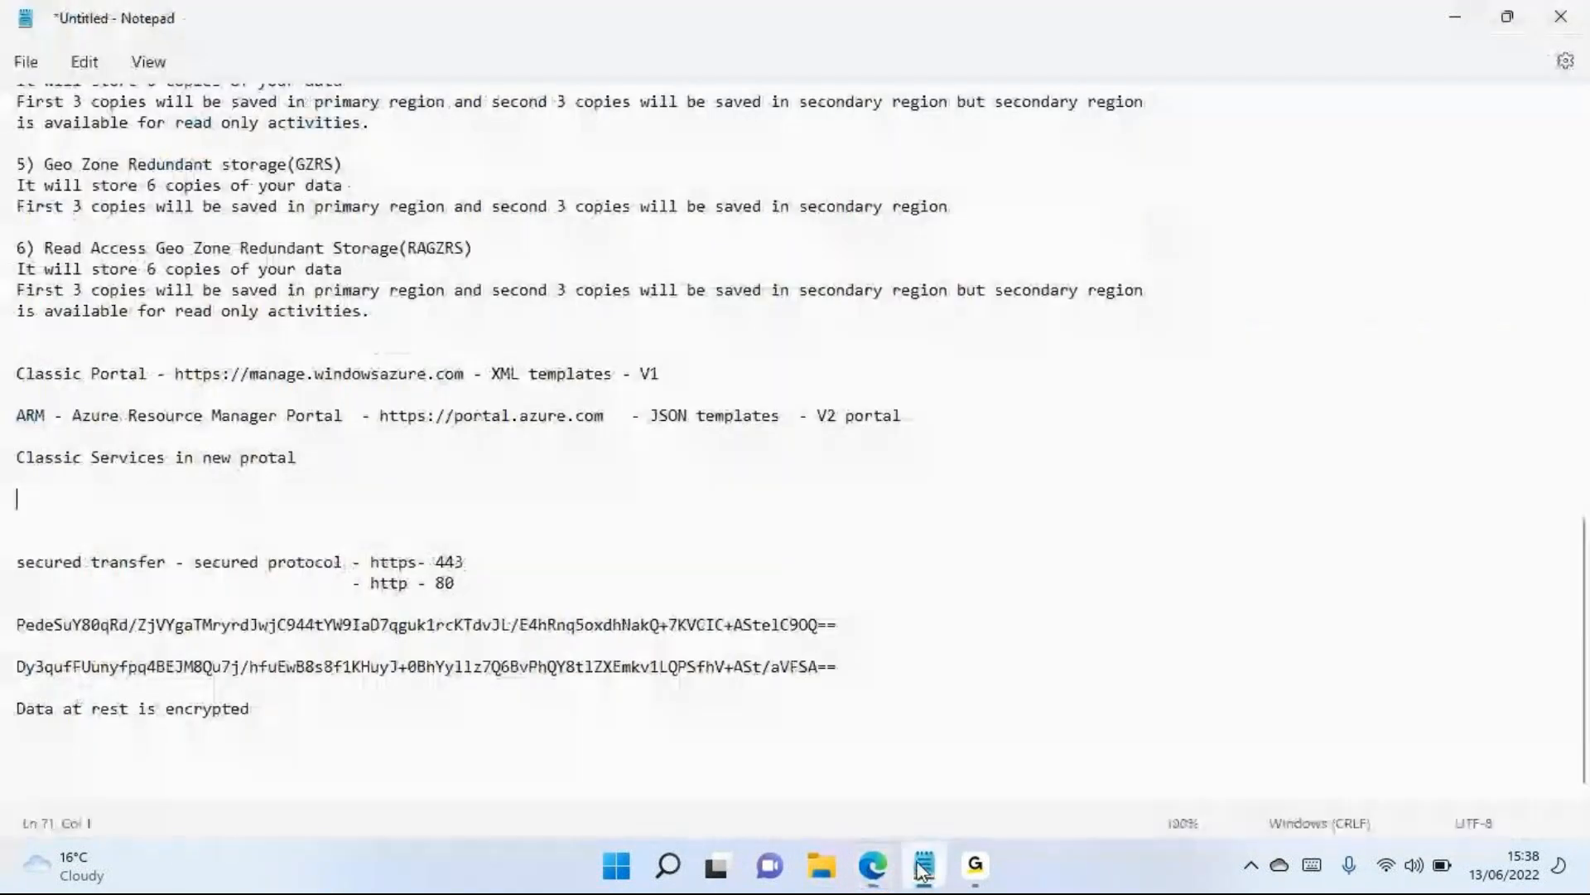
click(923, 866)
scroll(254, 563, up, 3)
scroll(253, 563, up, 15)
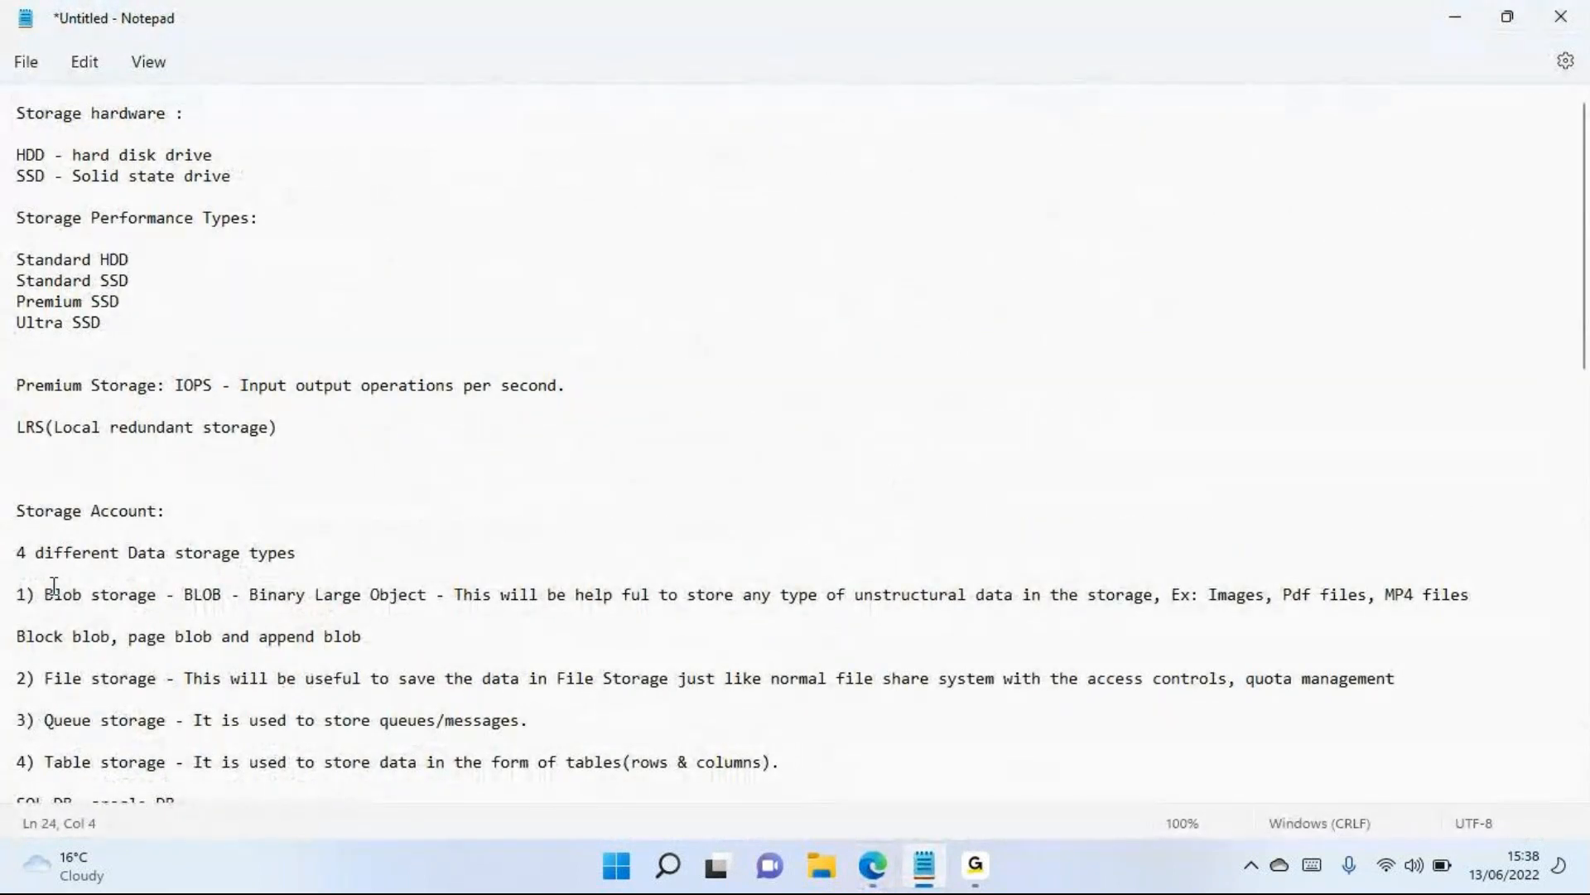
drag(49, 589, 128, 594)
drag(162, 681, 44, 680)
drag(165, 720, 52, 721)
scroll(160, 665, down, 2)
drag(166, 681, 54, 686)
drag(53, 507, 73, 614)
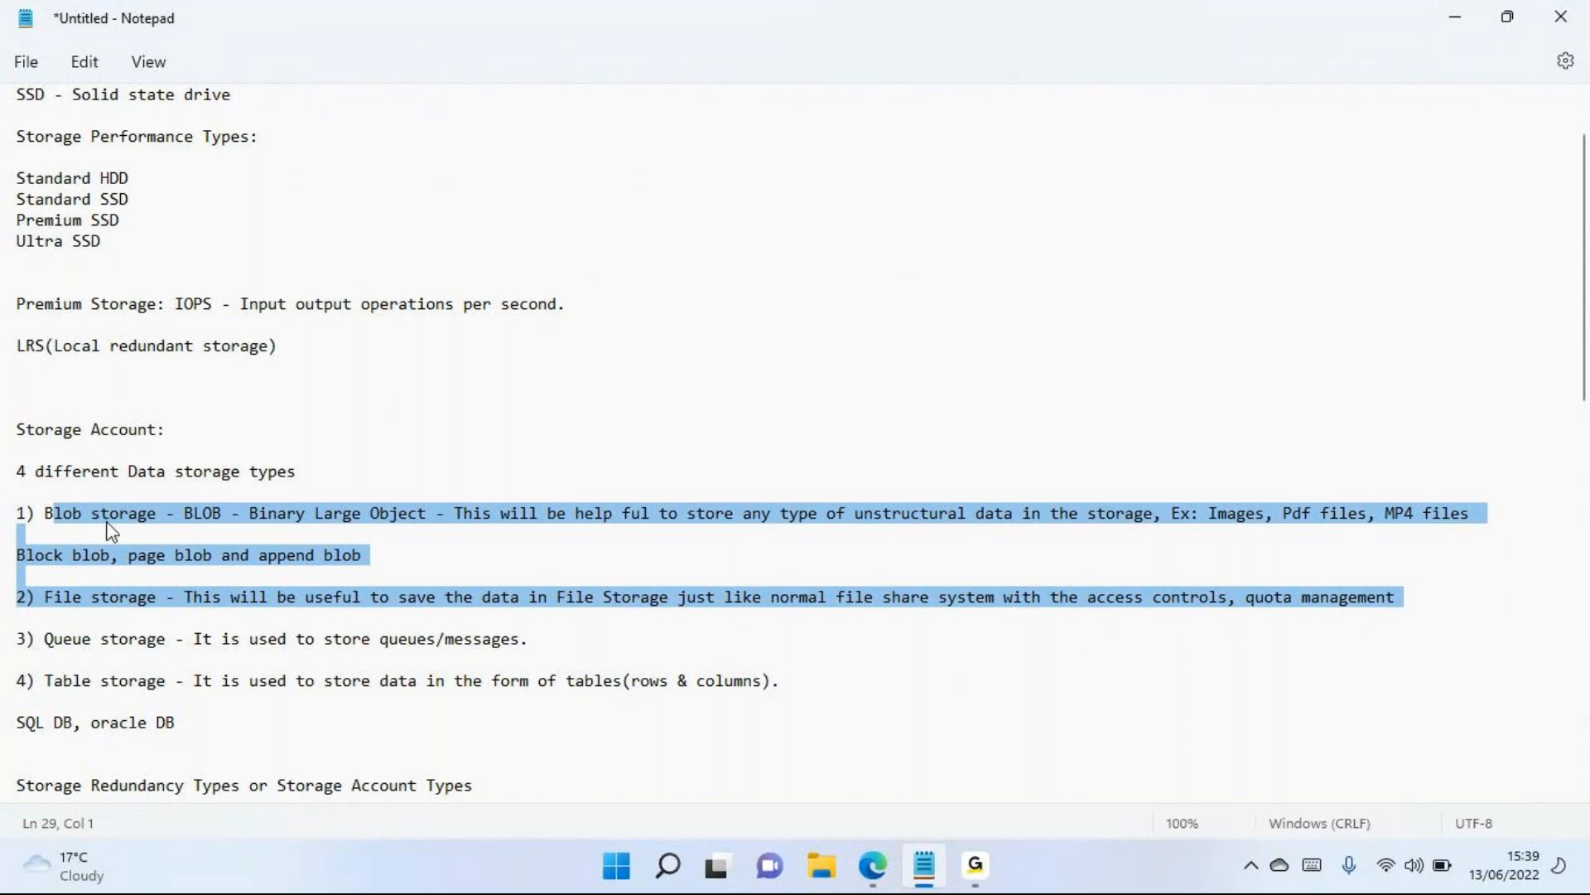
Switch back to the Azure portal in Edge and locate the storage account's data storage options
key(alt+Tab)
scroll(178, 570, up, 4)
scroll(191, 589, up, 4)
scroll(17, 525, up, 1)
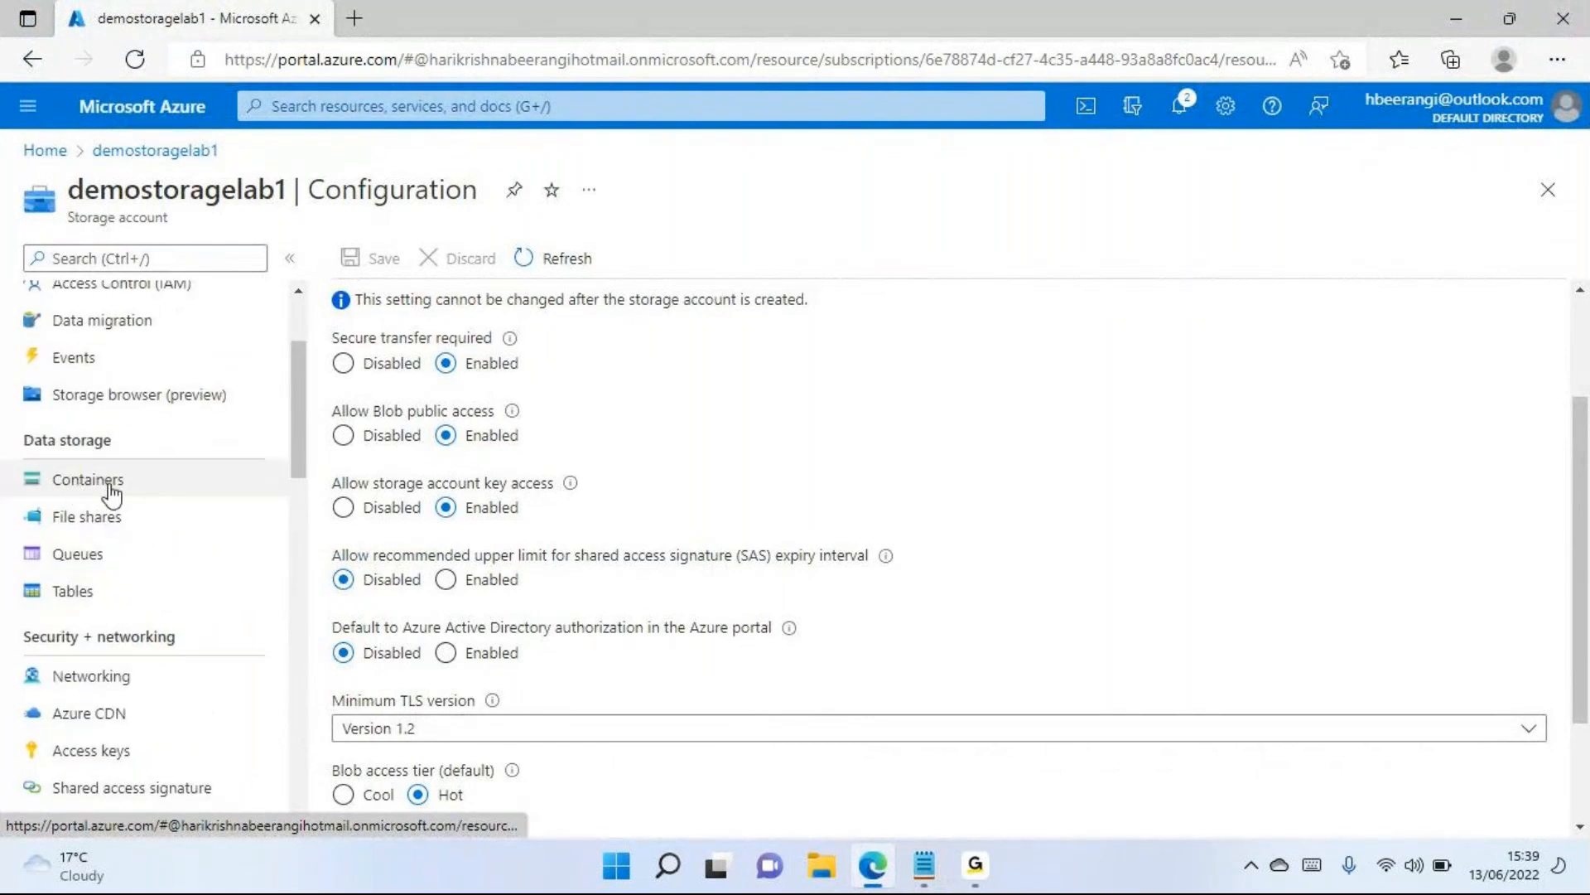
drag(71, 440, 79, 438)
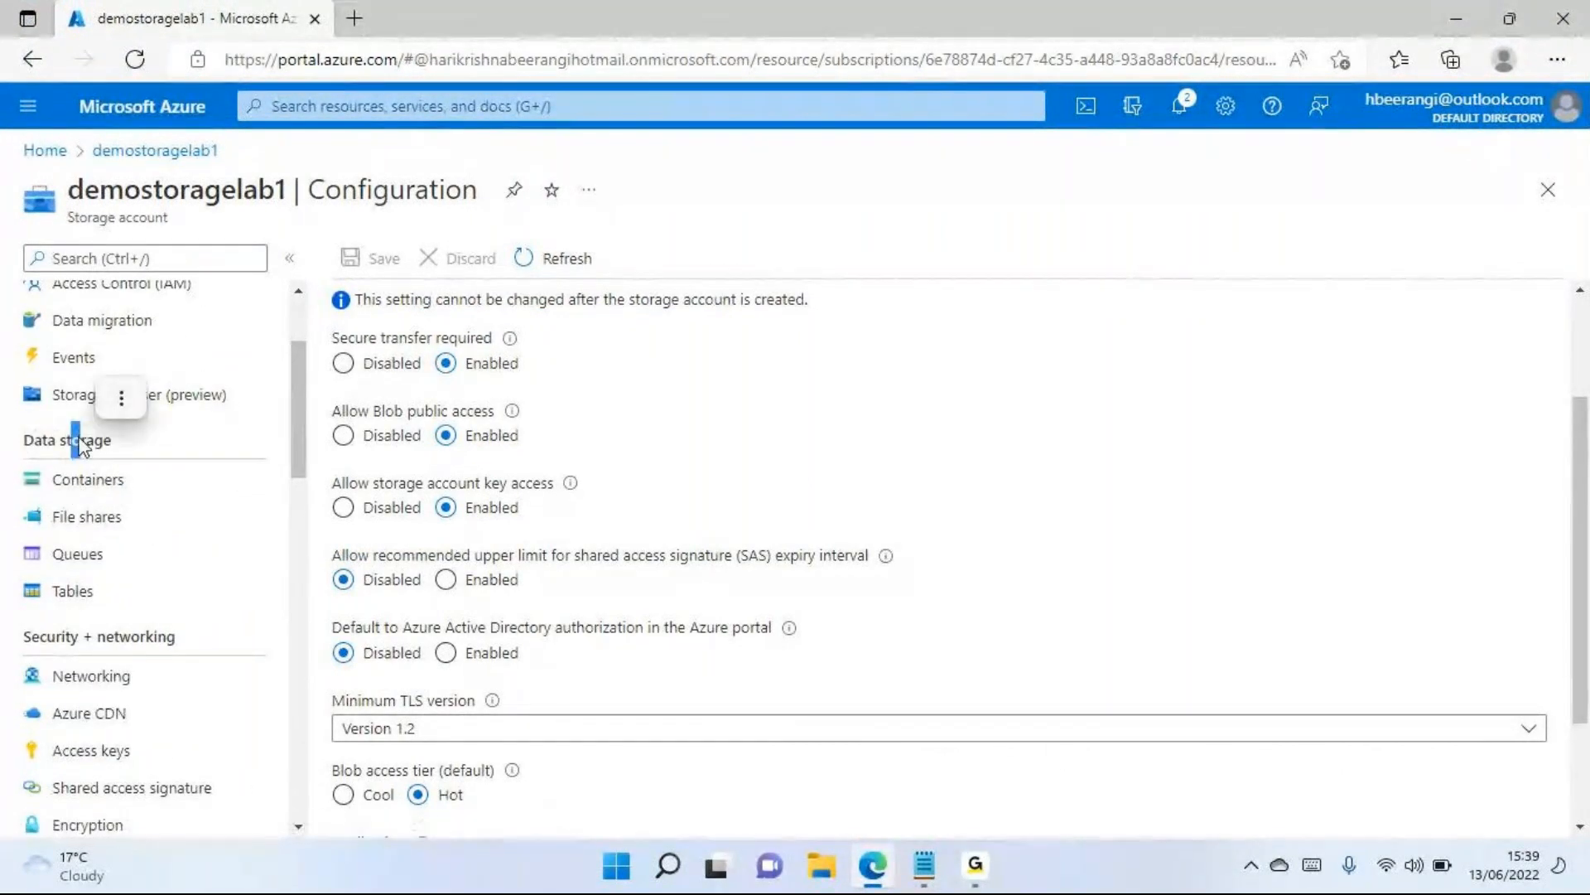
scroll(146, 474, up, 2)
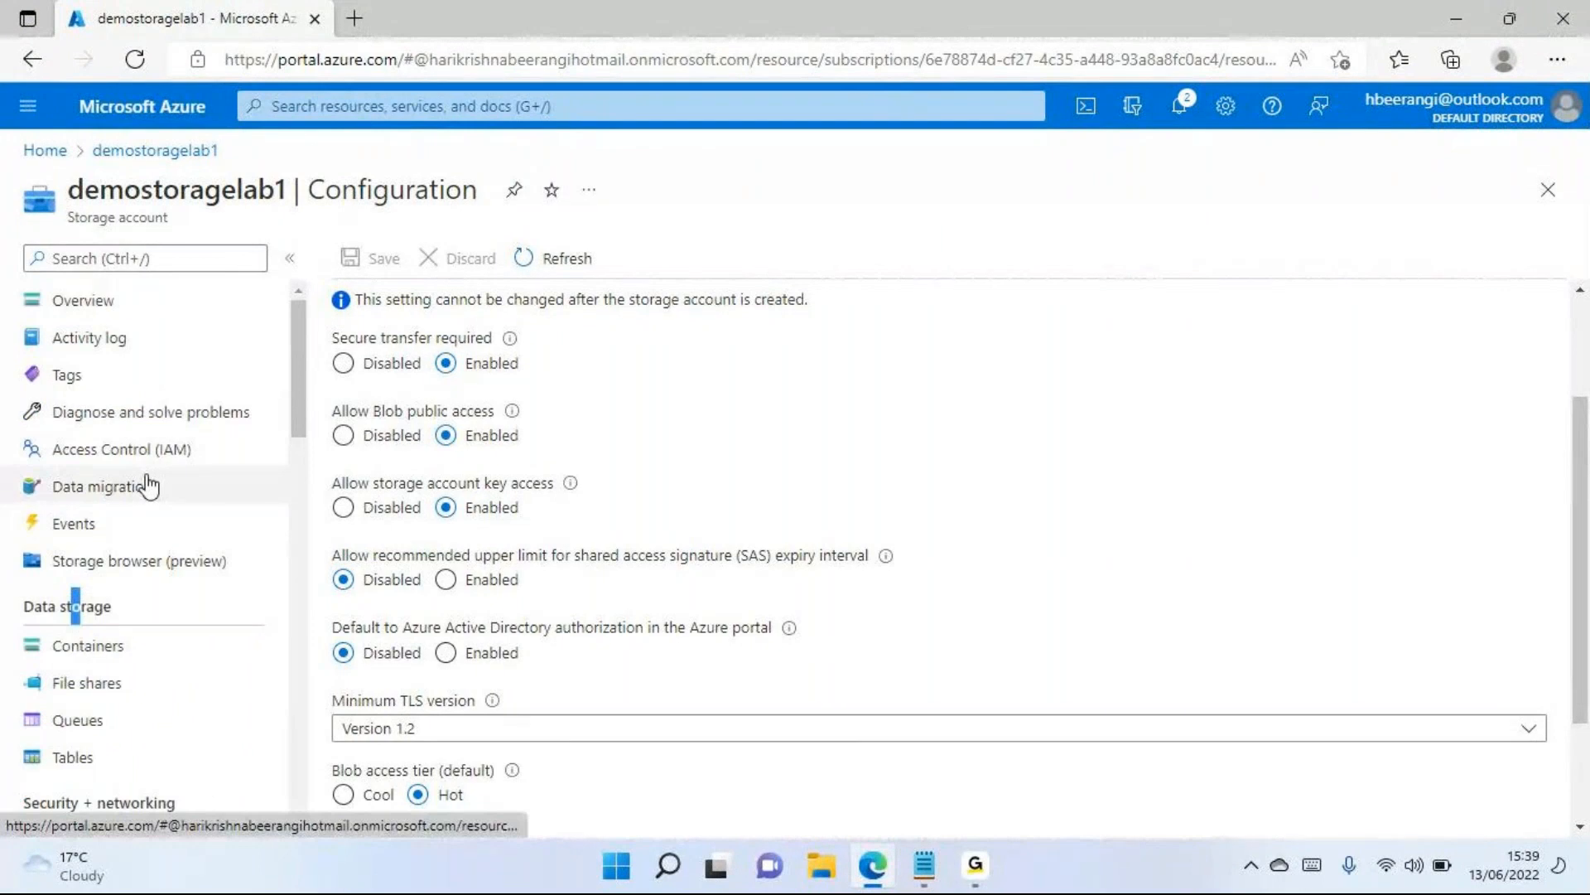
View the overview of demostoragelab1 and open its activity log
click(98, 300)
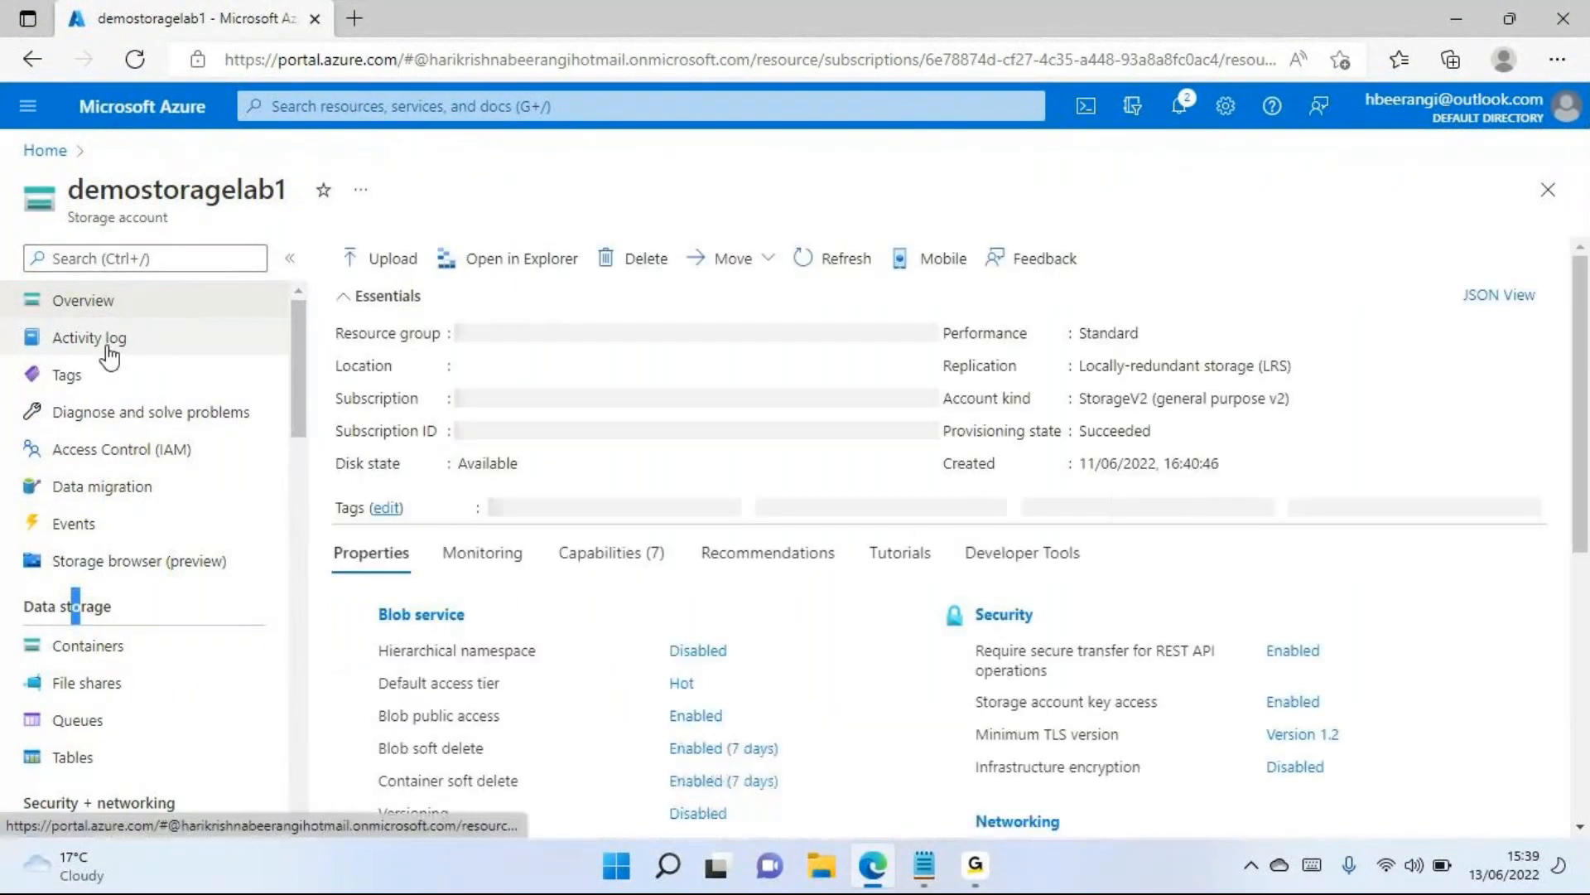
click(109, 355)
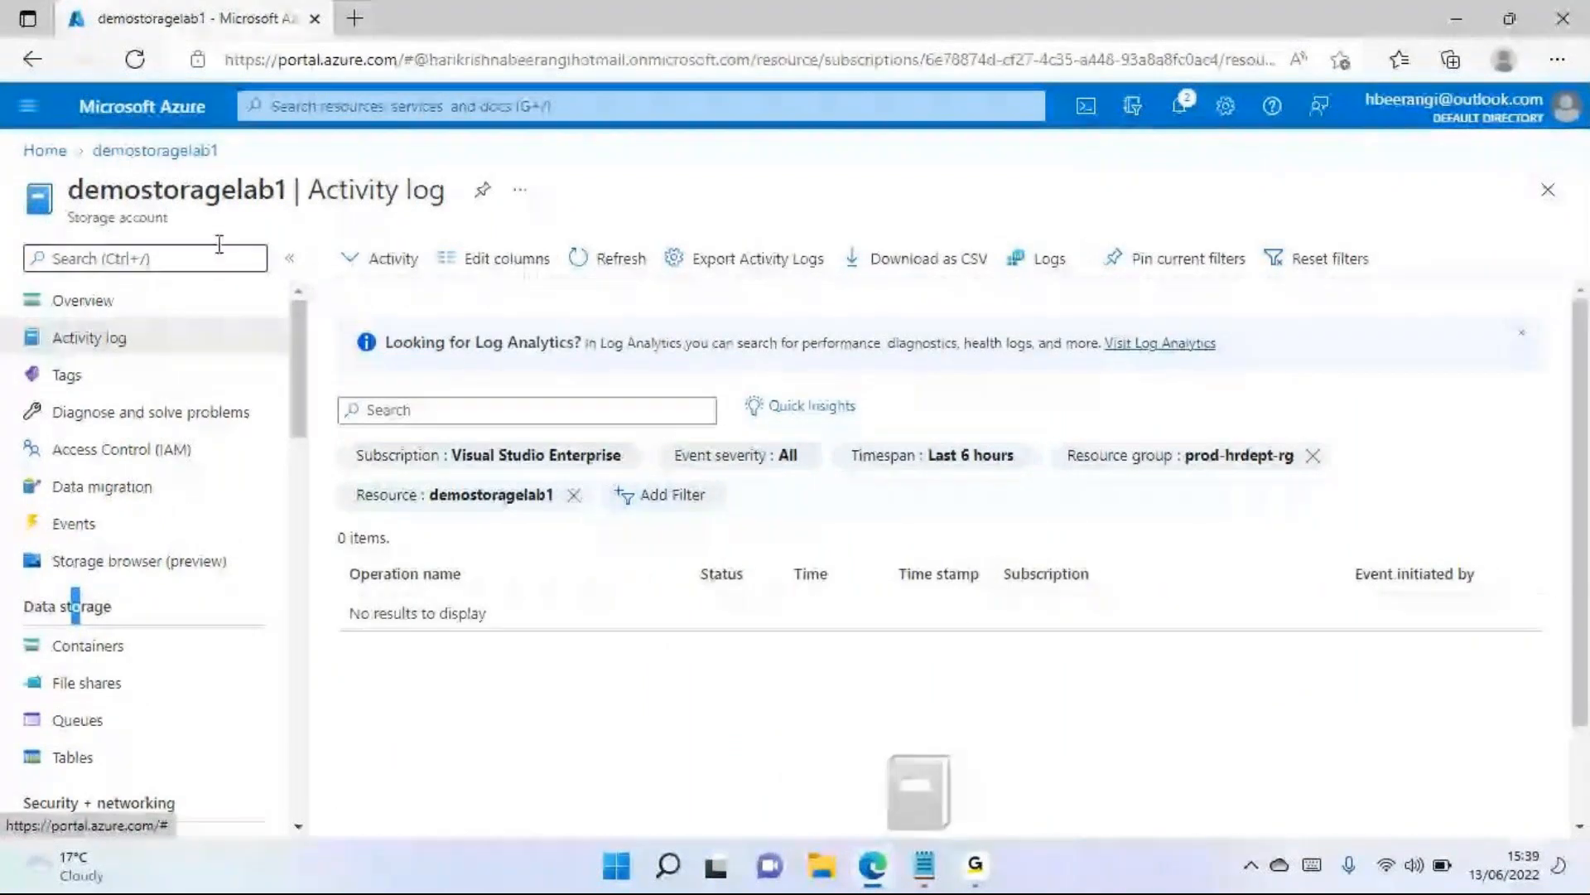
double_click(235, 190)
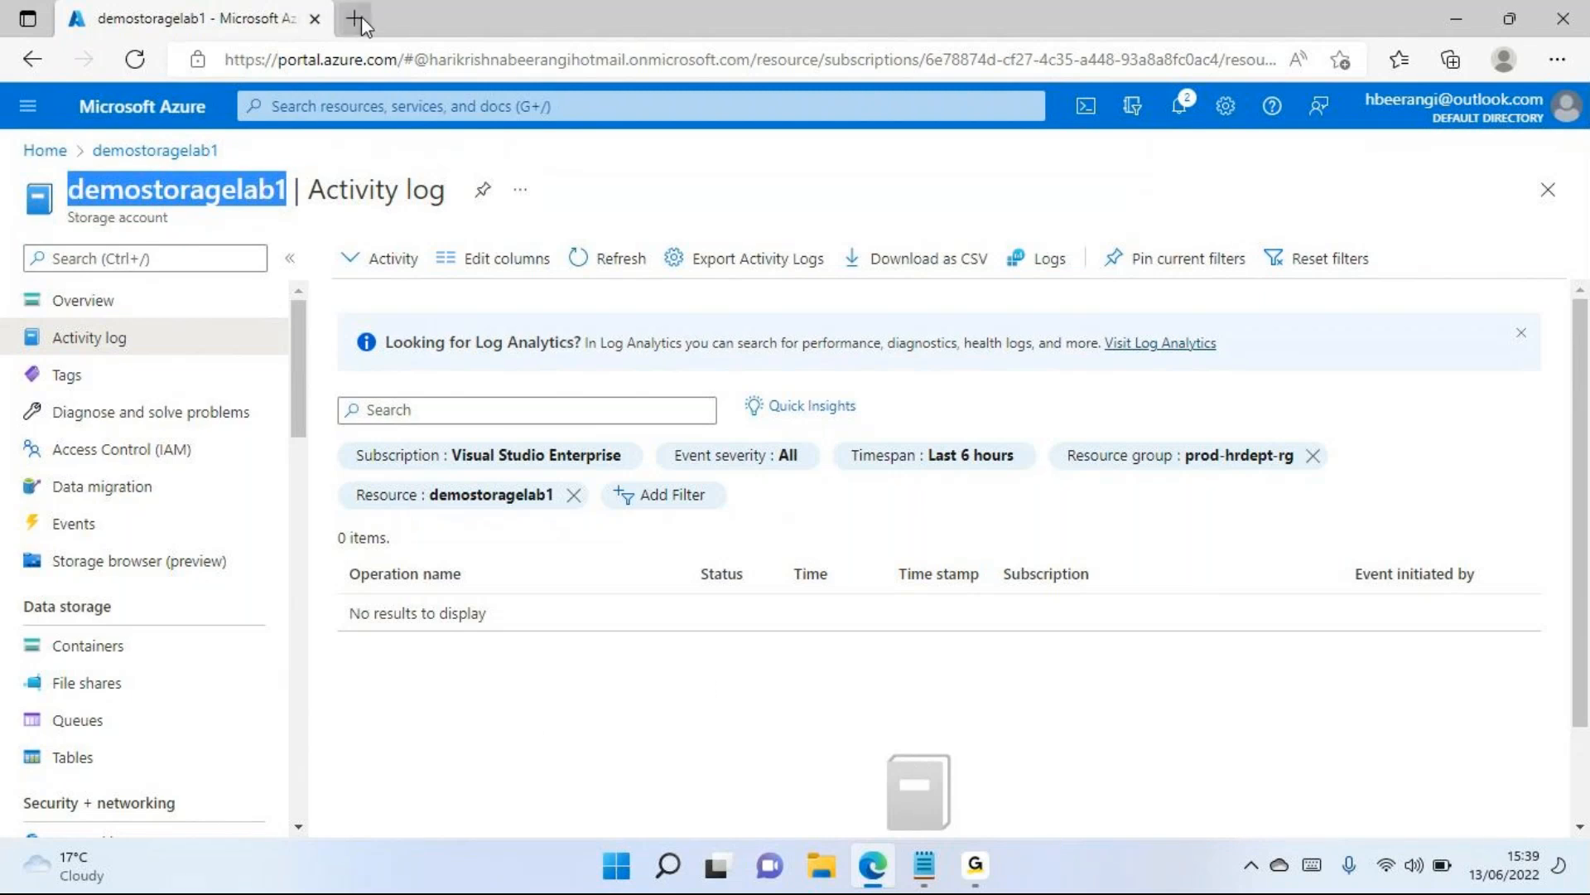
Duplicate the browser tab and open the prod-hrdept-rg resource group in the copy
right_click(290, 16)
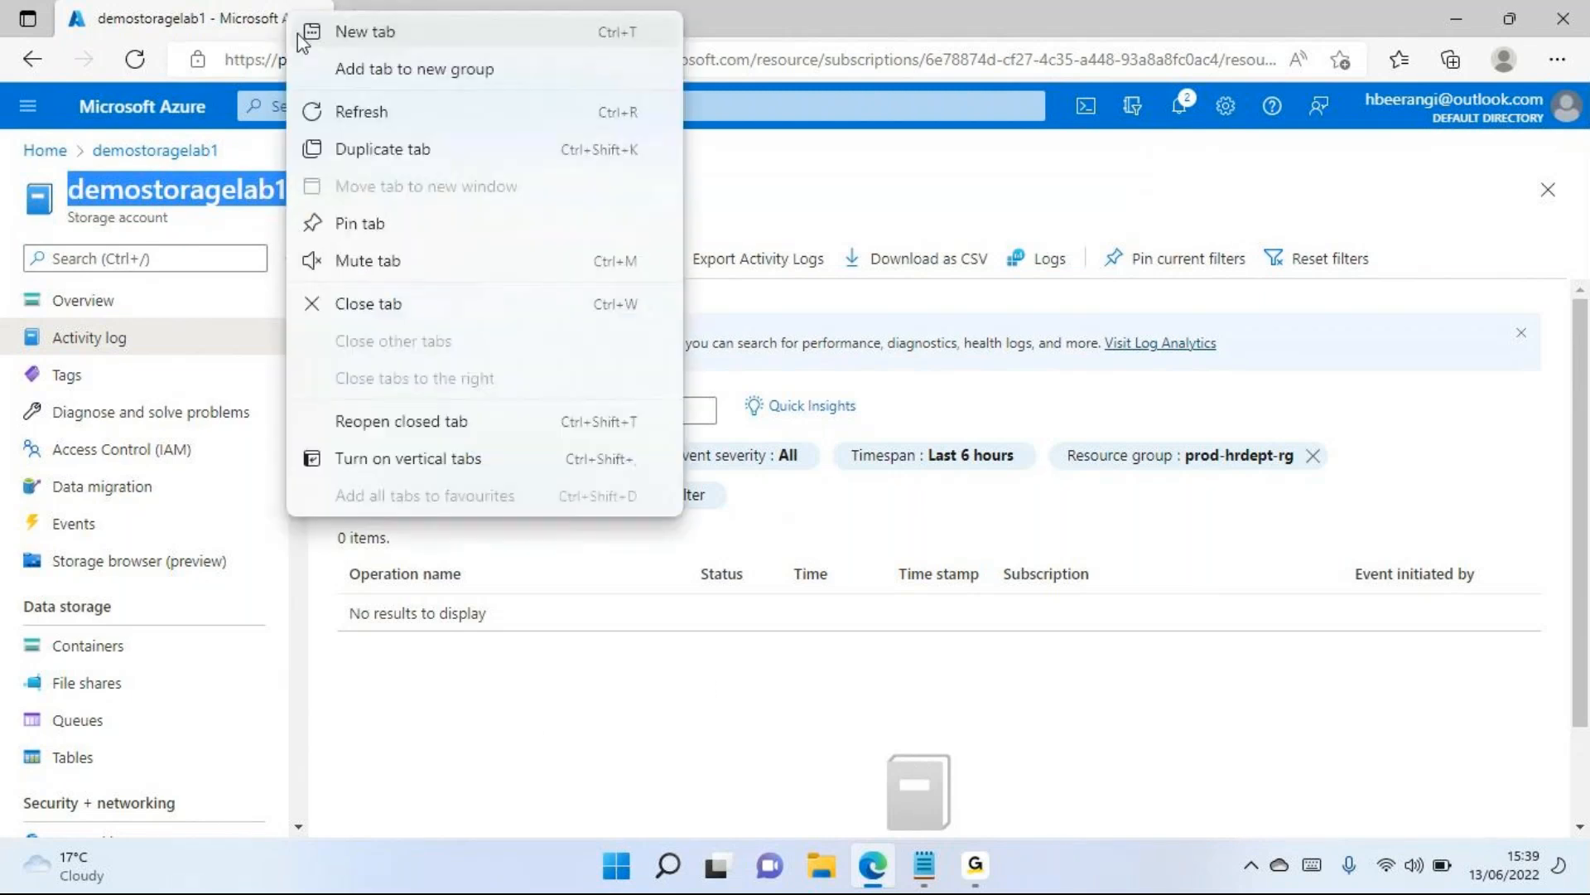
click(370, 154)
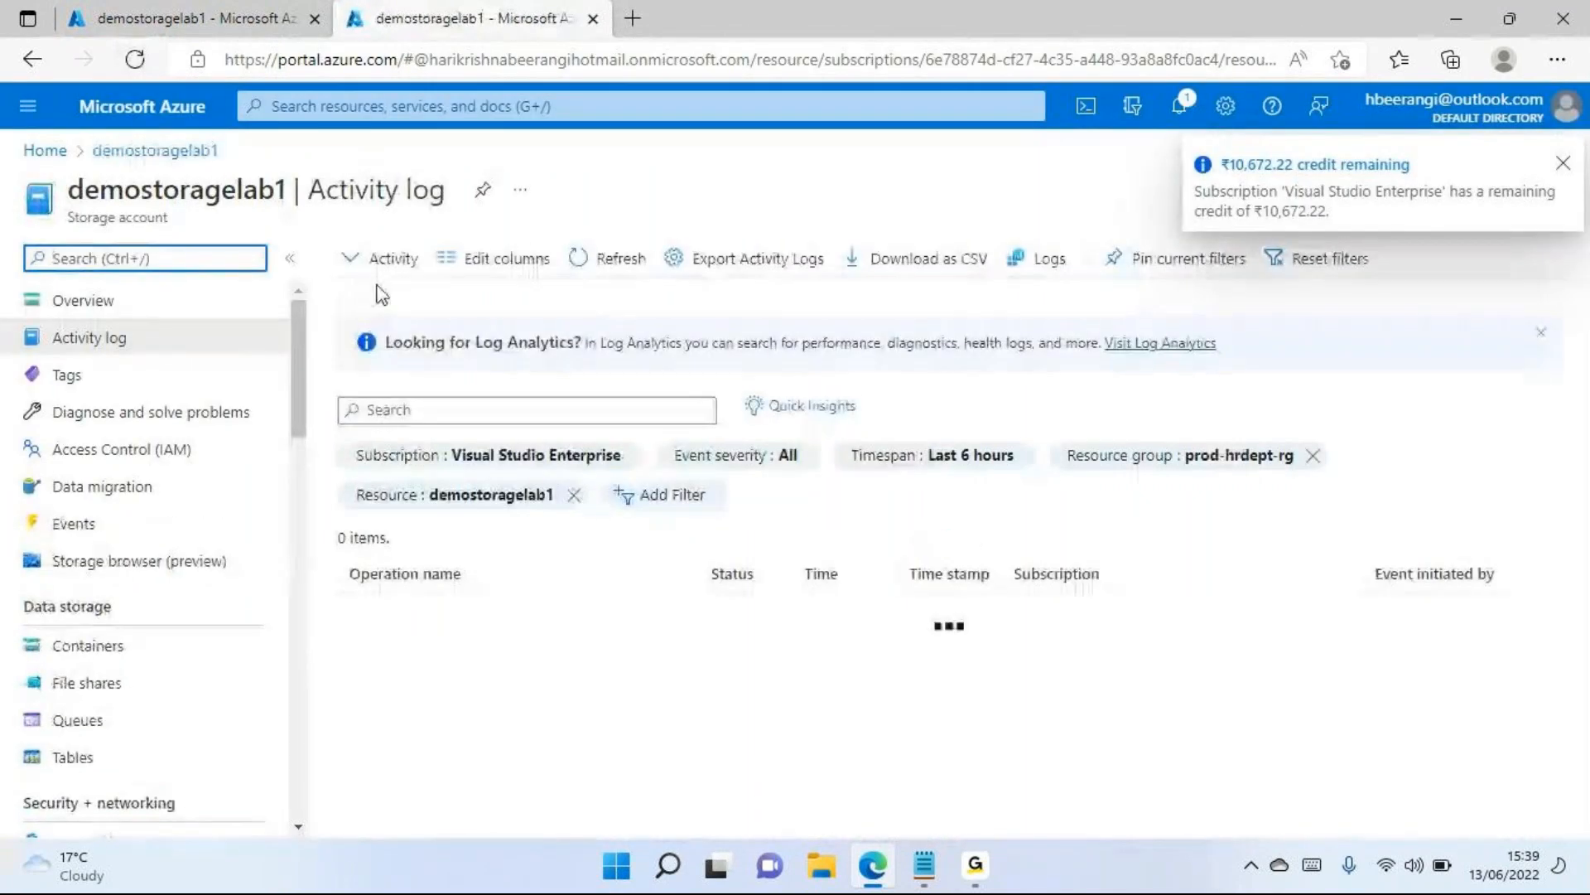
click(45, 150)
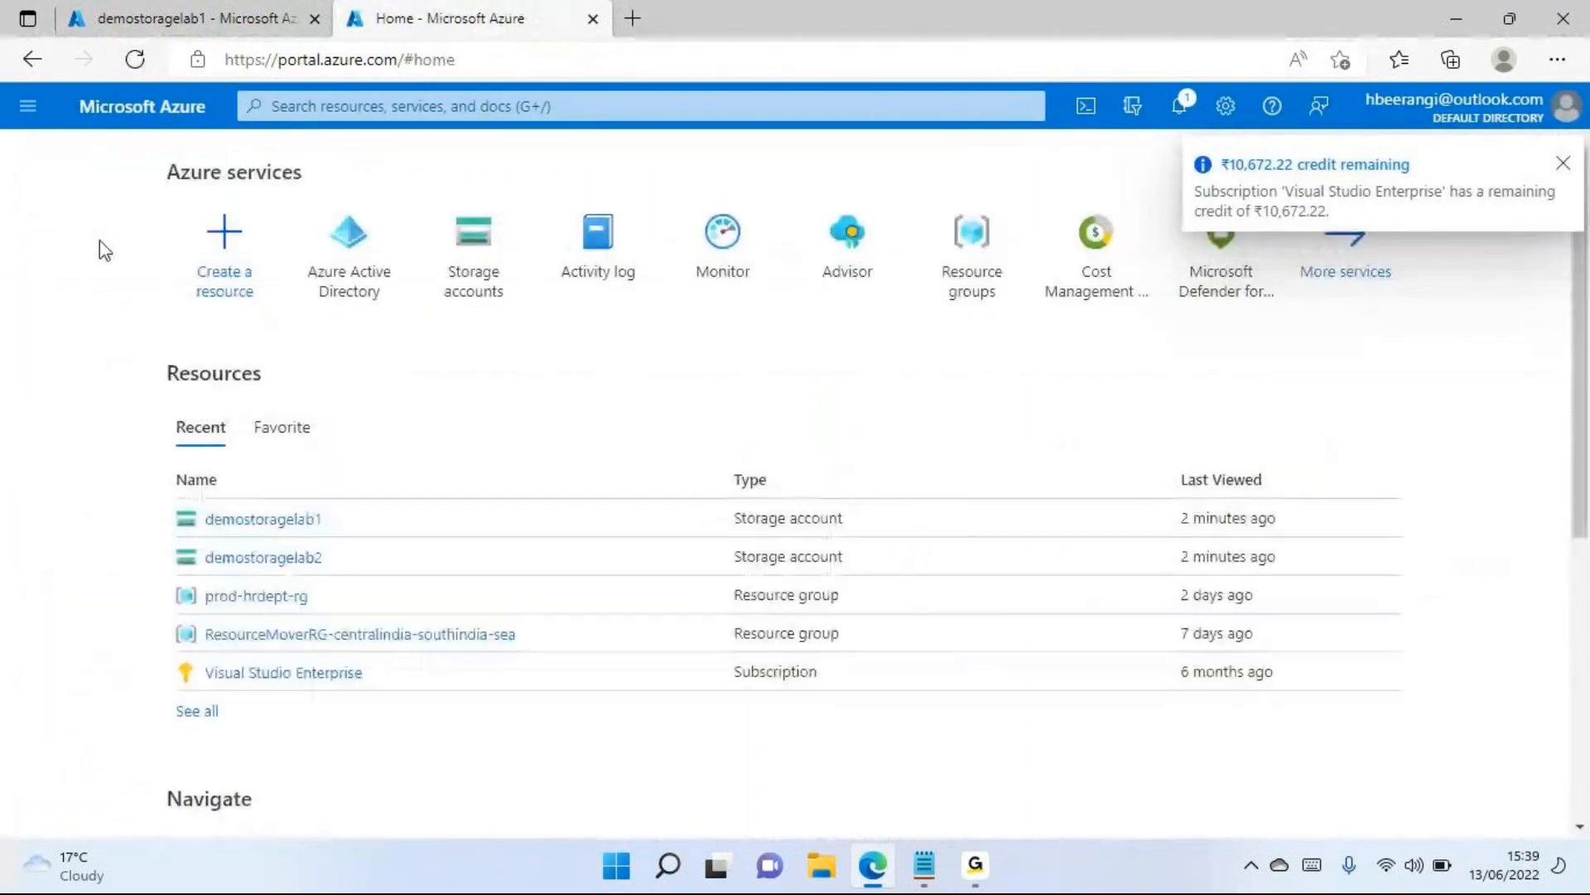
click(273, 595)
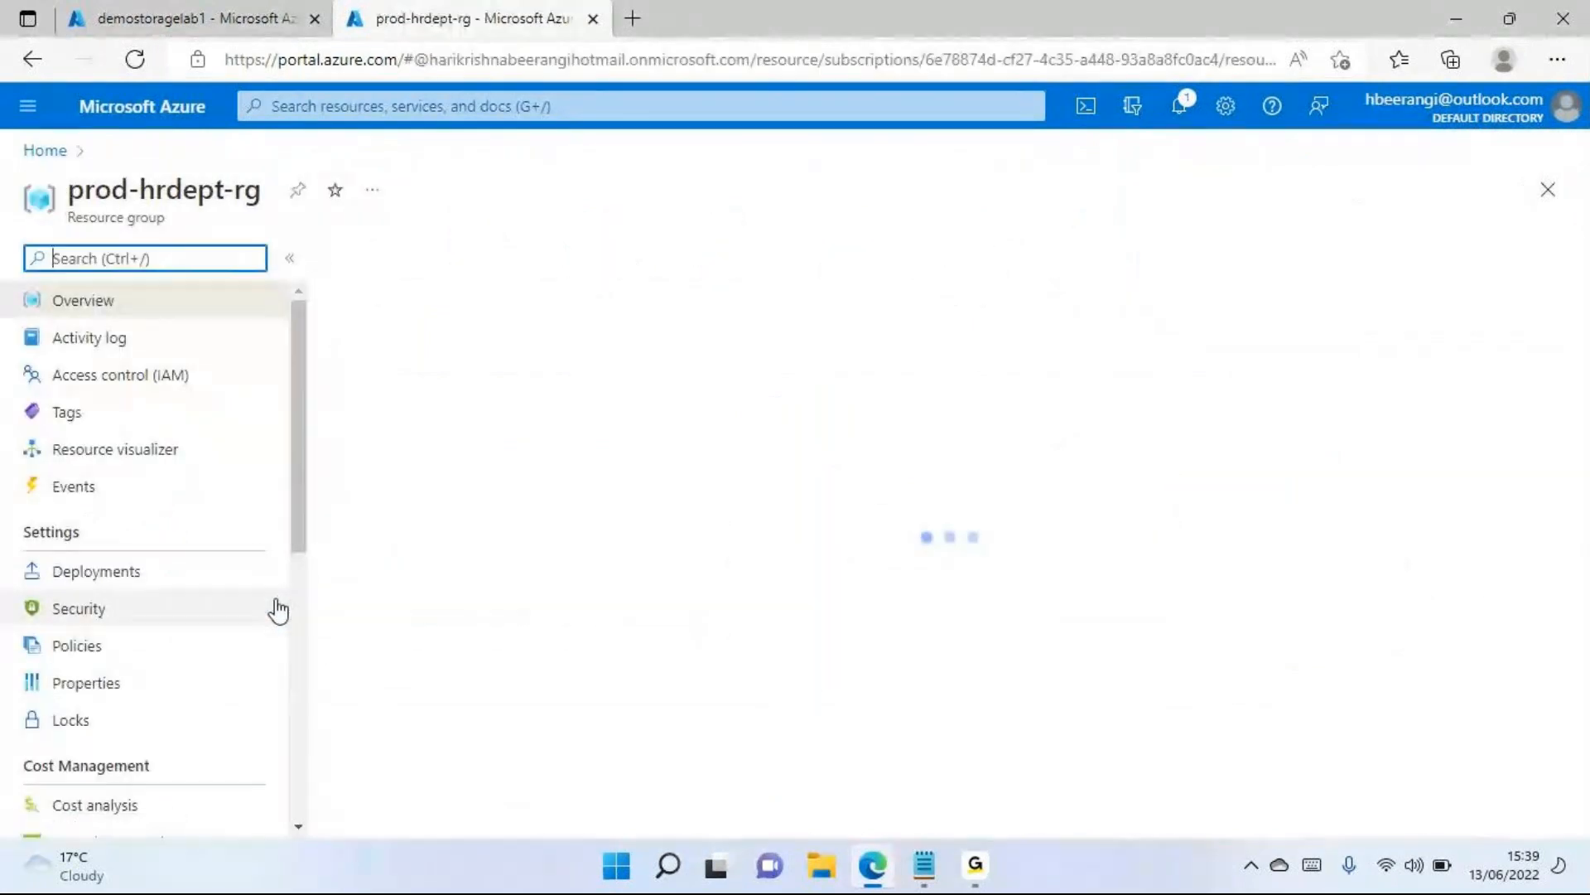
drag(262, 191, 79, 188)
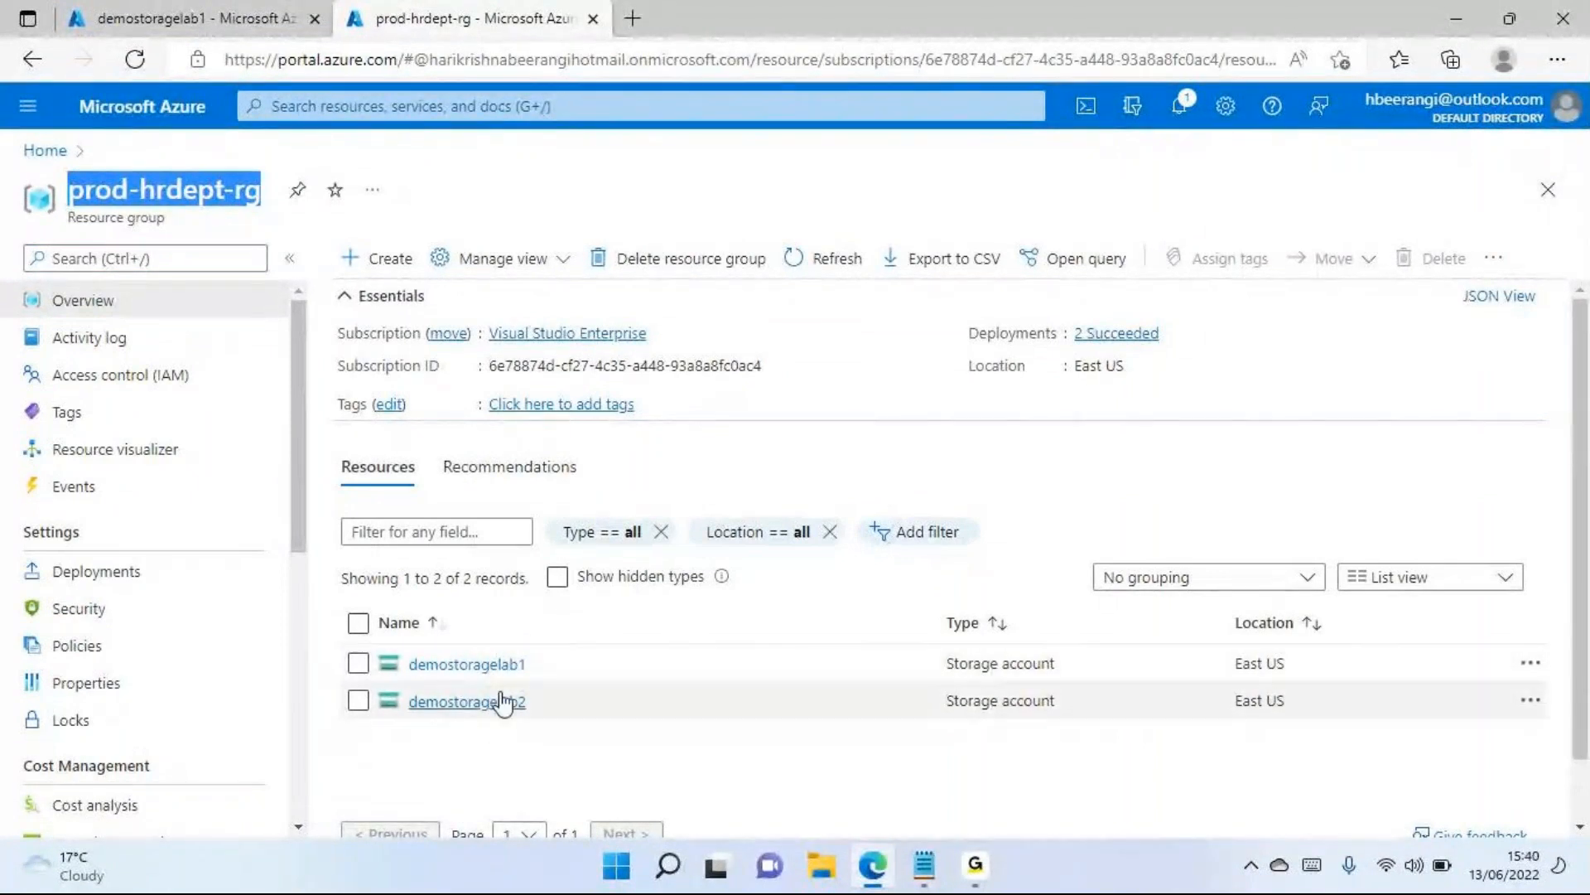
Open the resource group's activity log and set its timespan to Last week
click(142, 340)
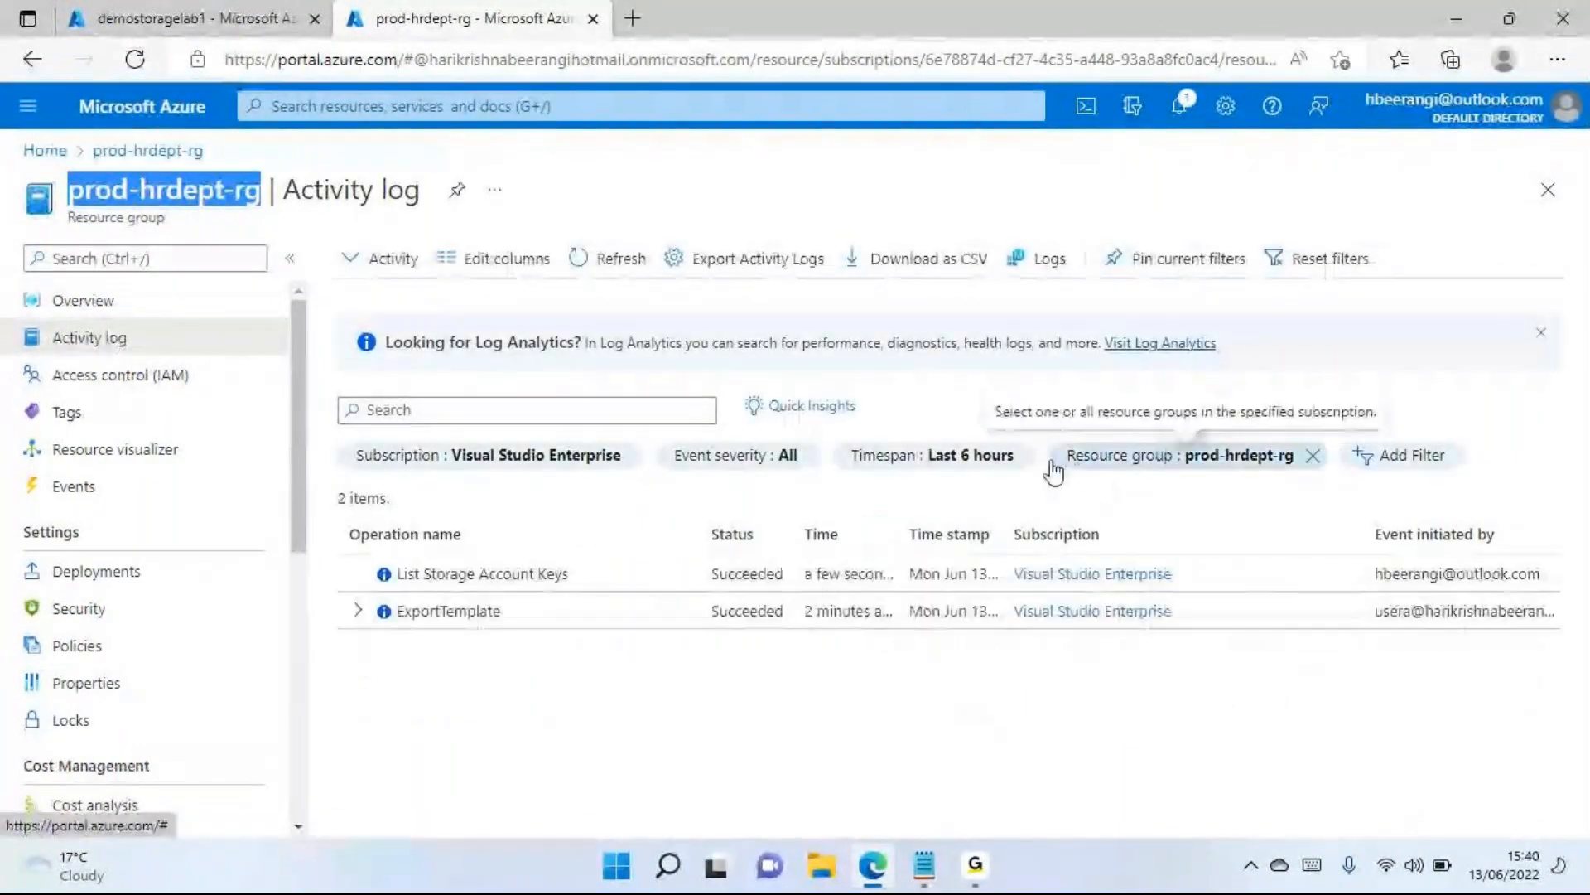
click(949, 462)
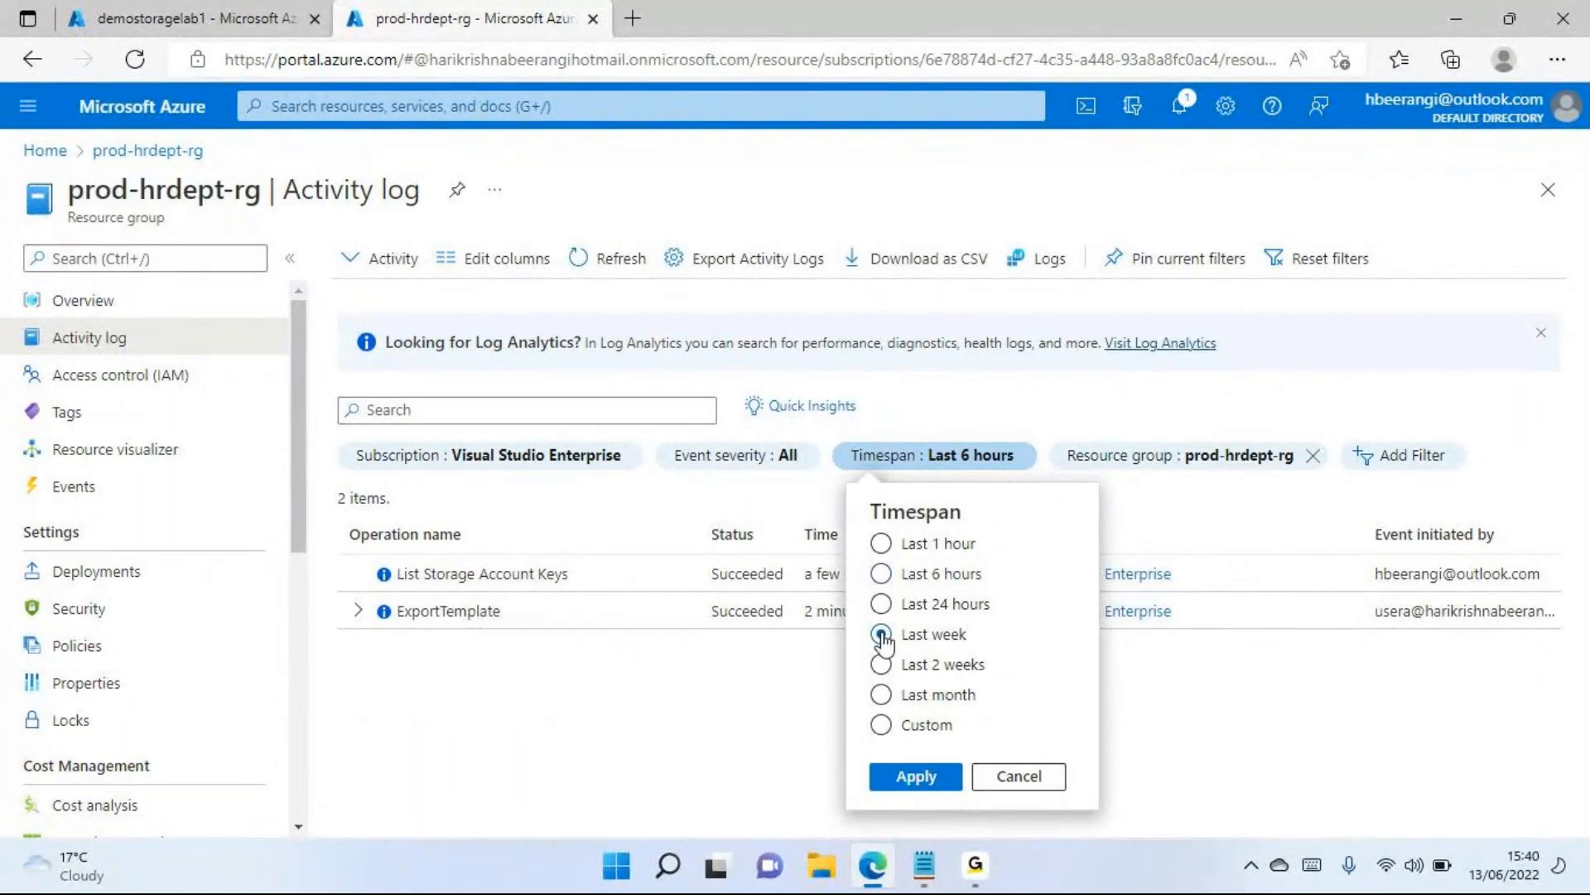
click(918, 779)
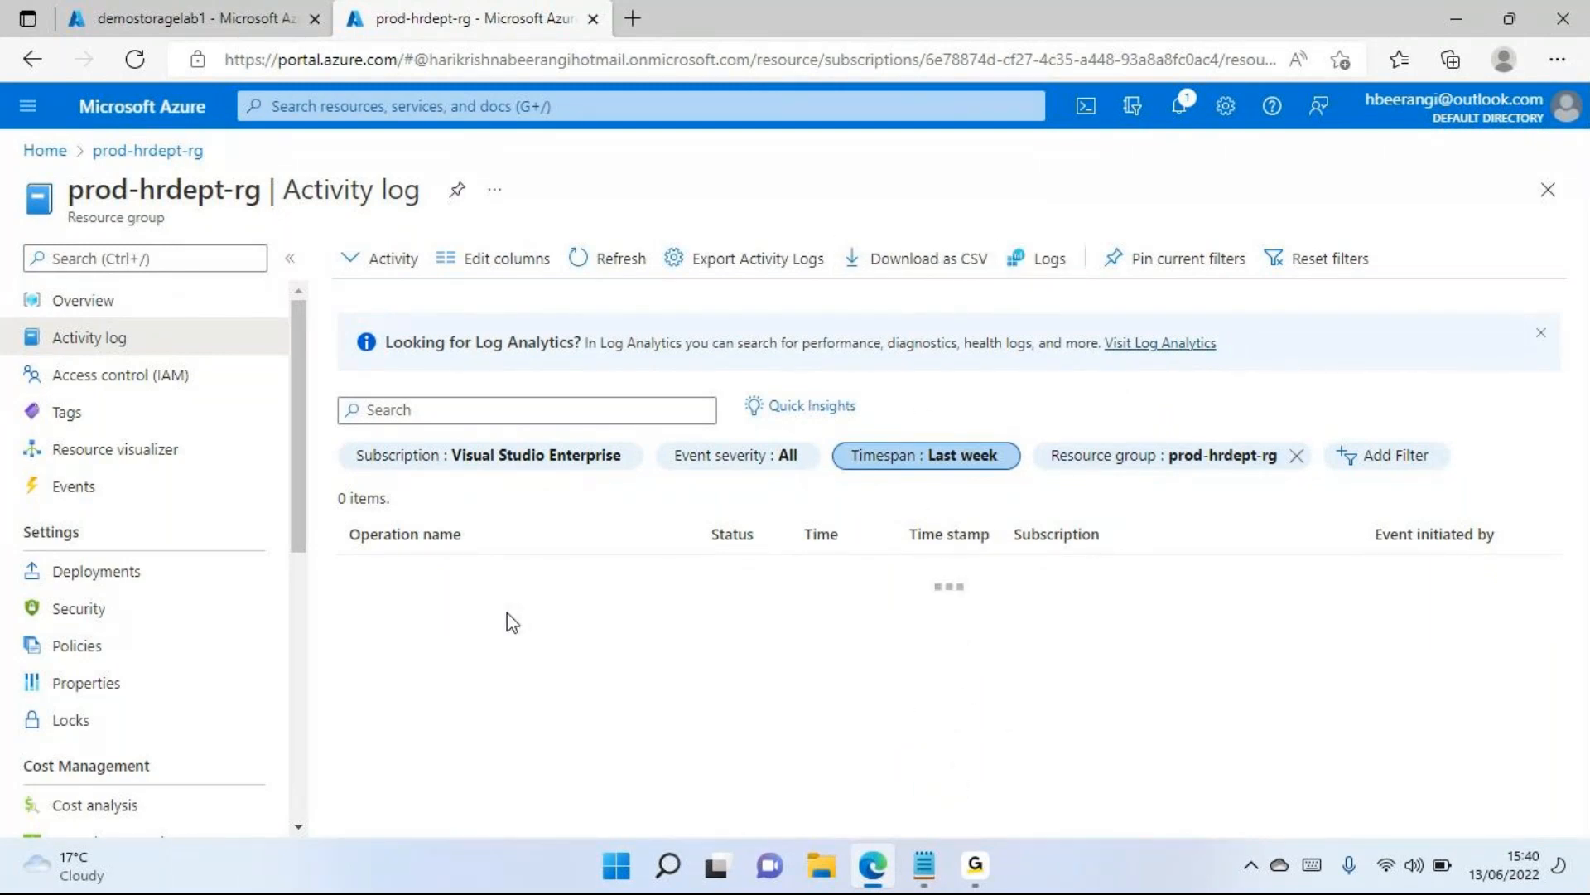
Compare the activity log of demostoragelab1 with that of prod-hrdept-rg, reading through the resource group's operations
click(89, 20)
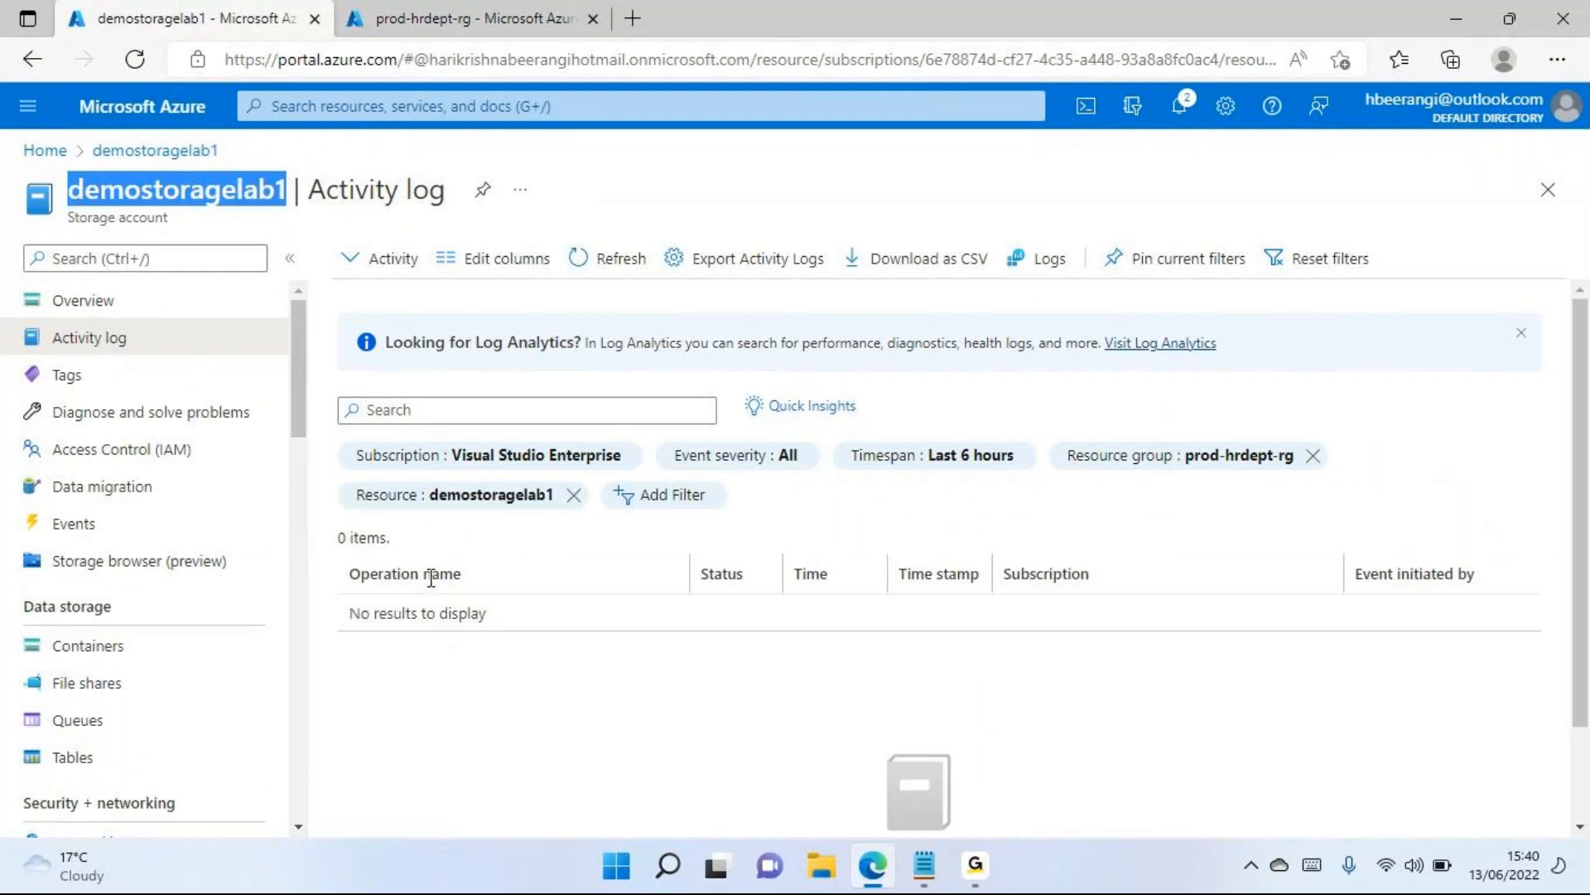
click(459, 18)
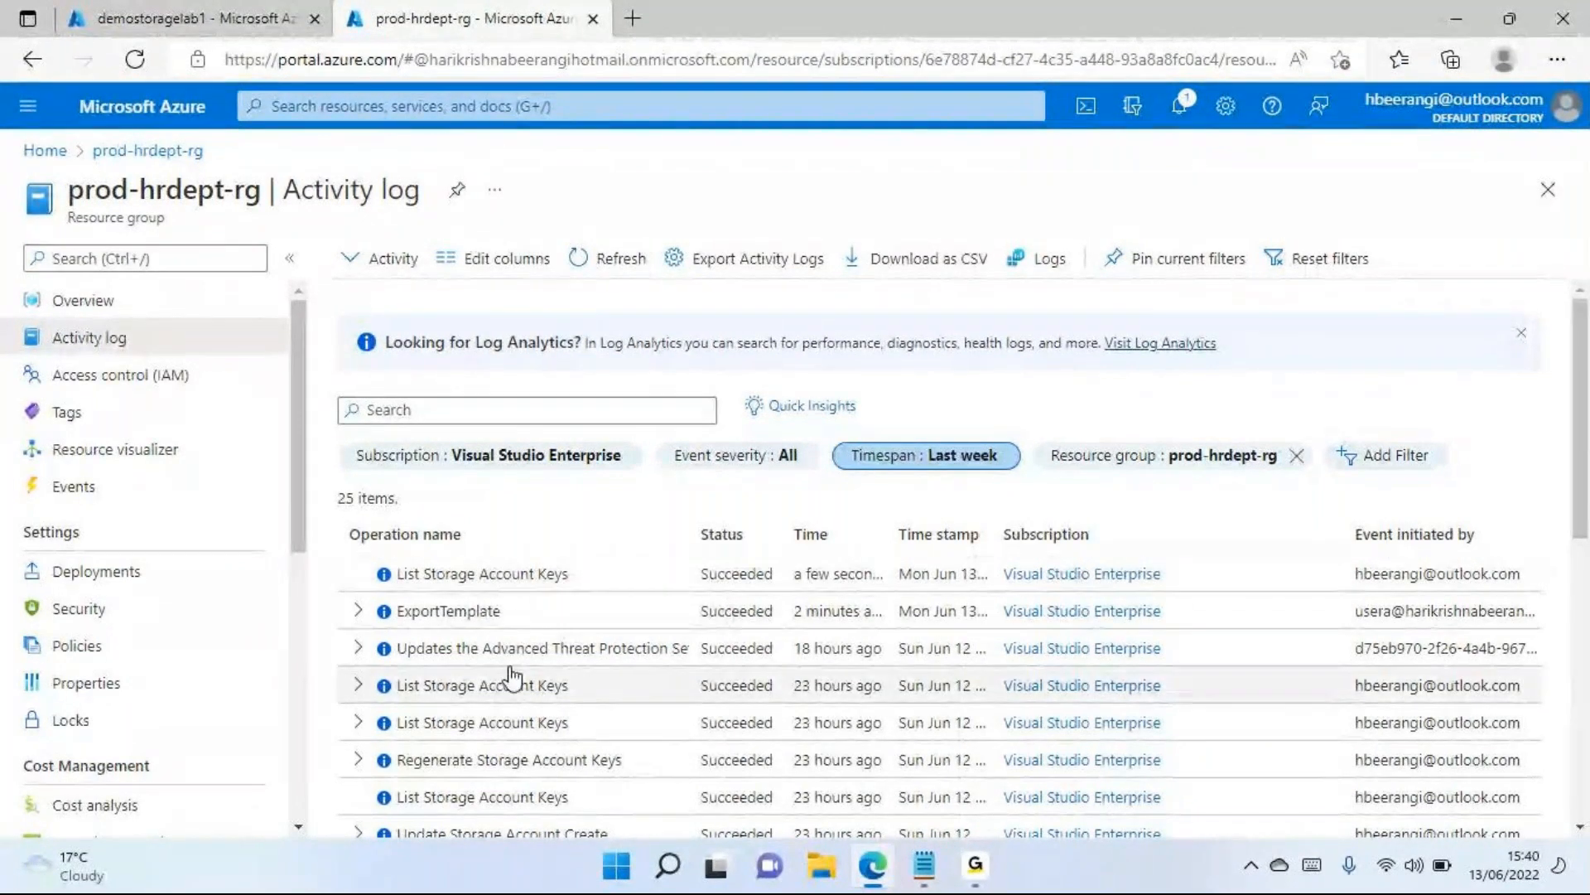
scroll(511, 679, down, 6)
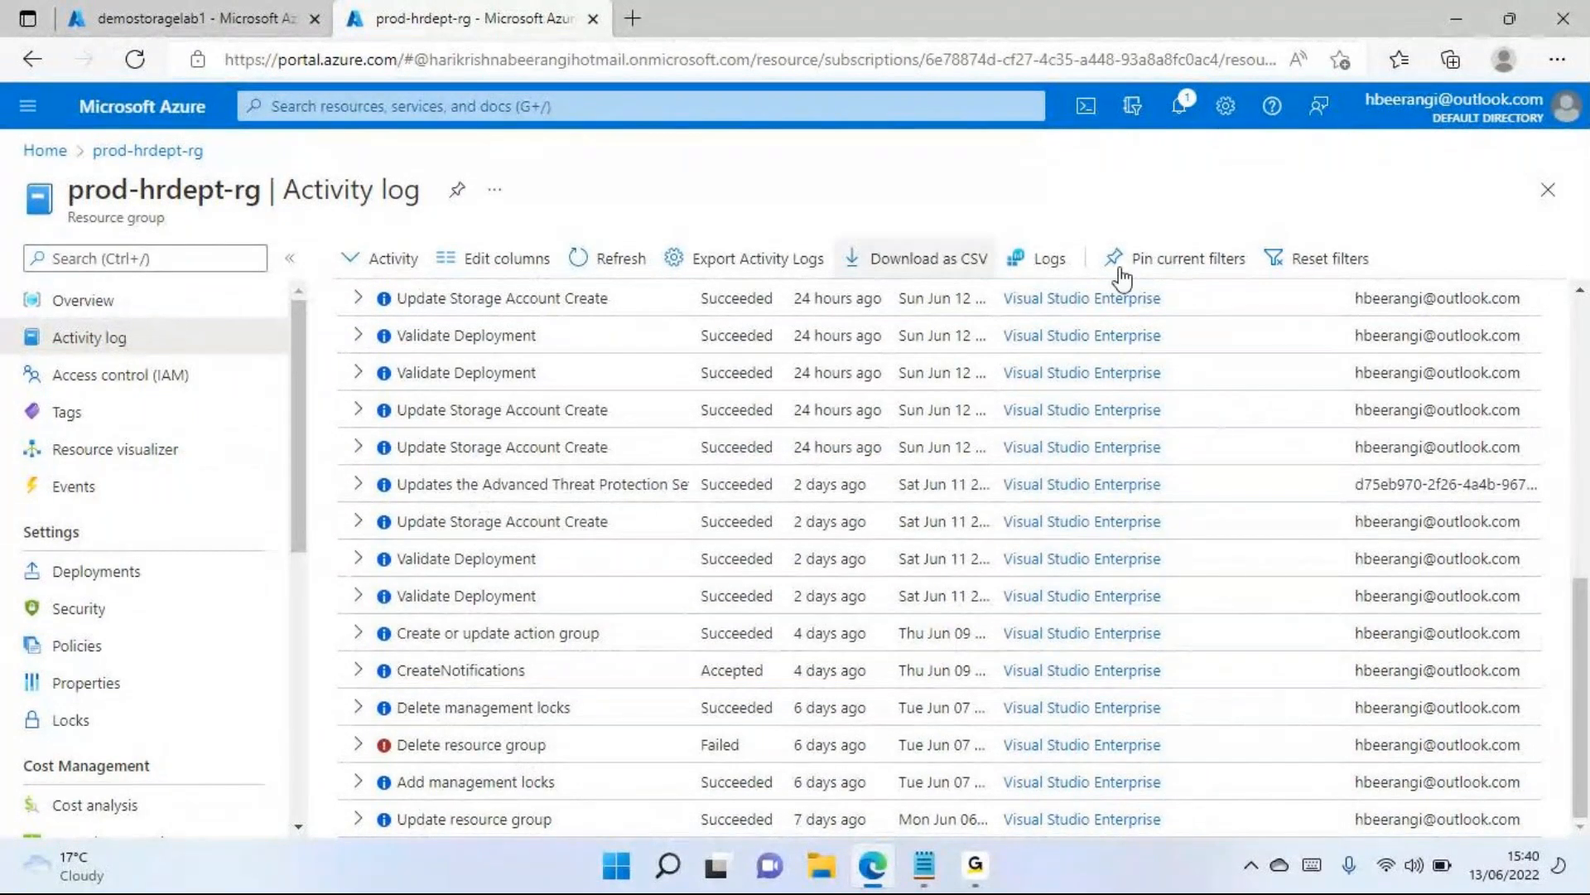
Close the resource group's log, return to the demostoragelab1 activity log and set its timespan to Last week
click(1547, 190)
click(236, 11)
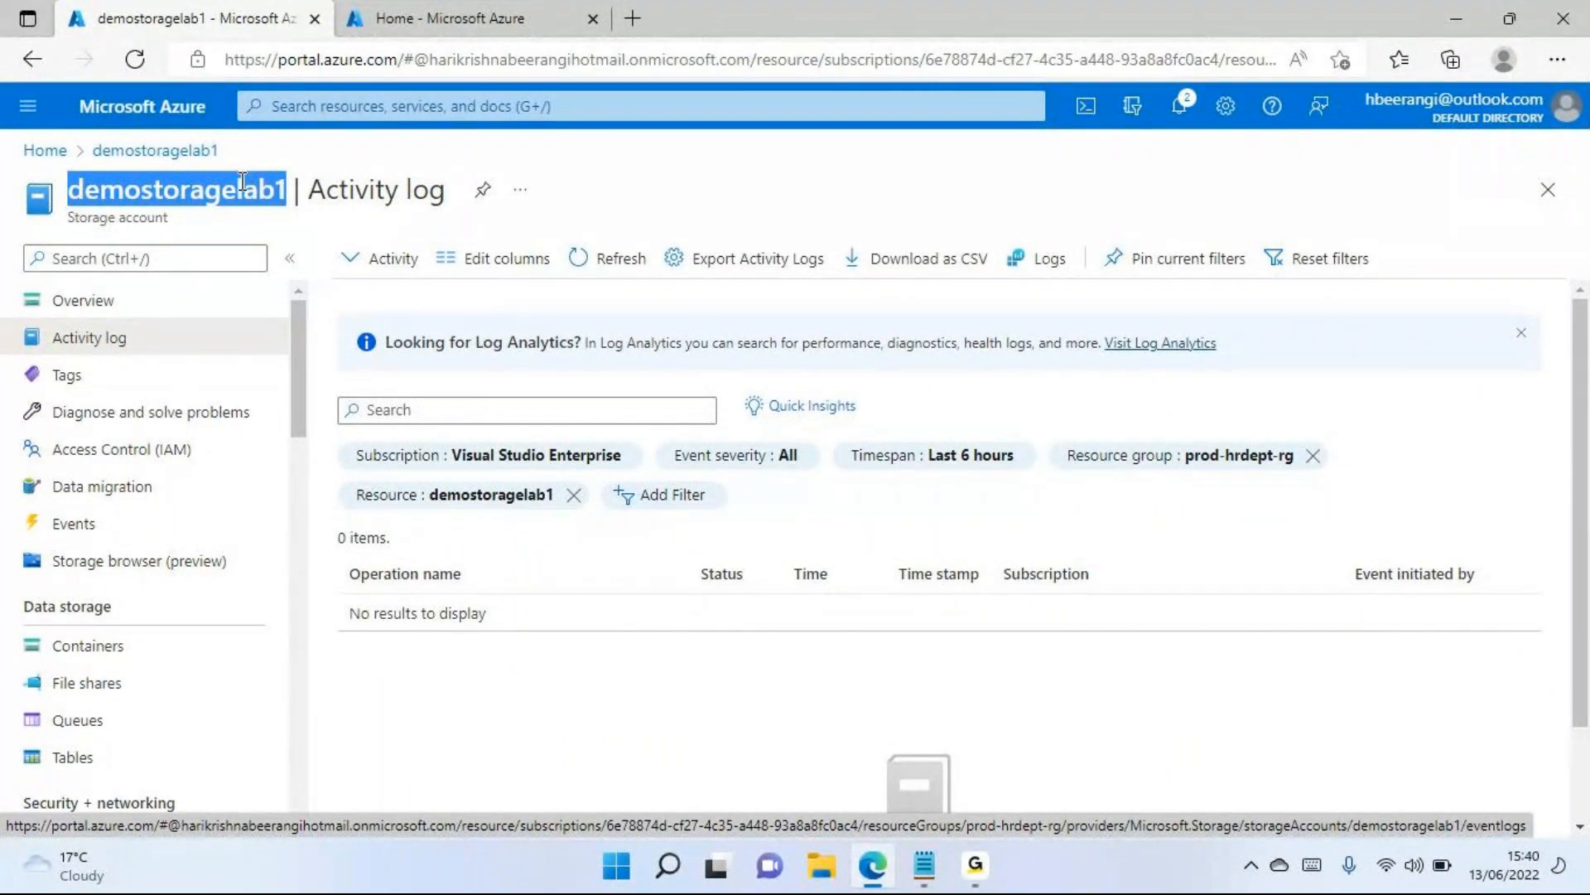
click(242, 225)
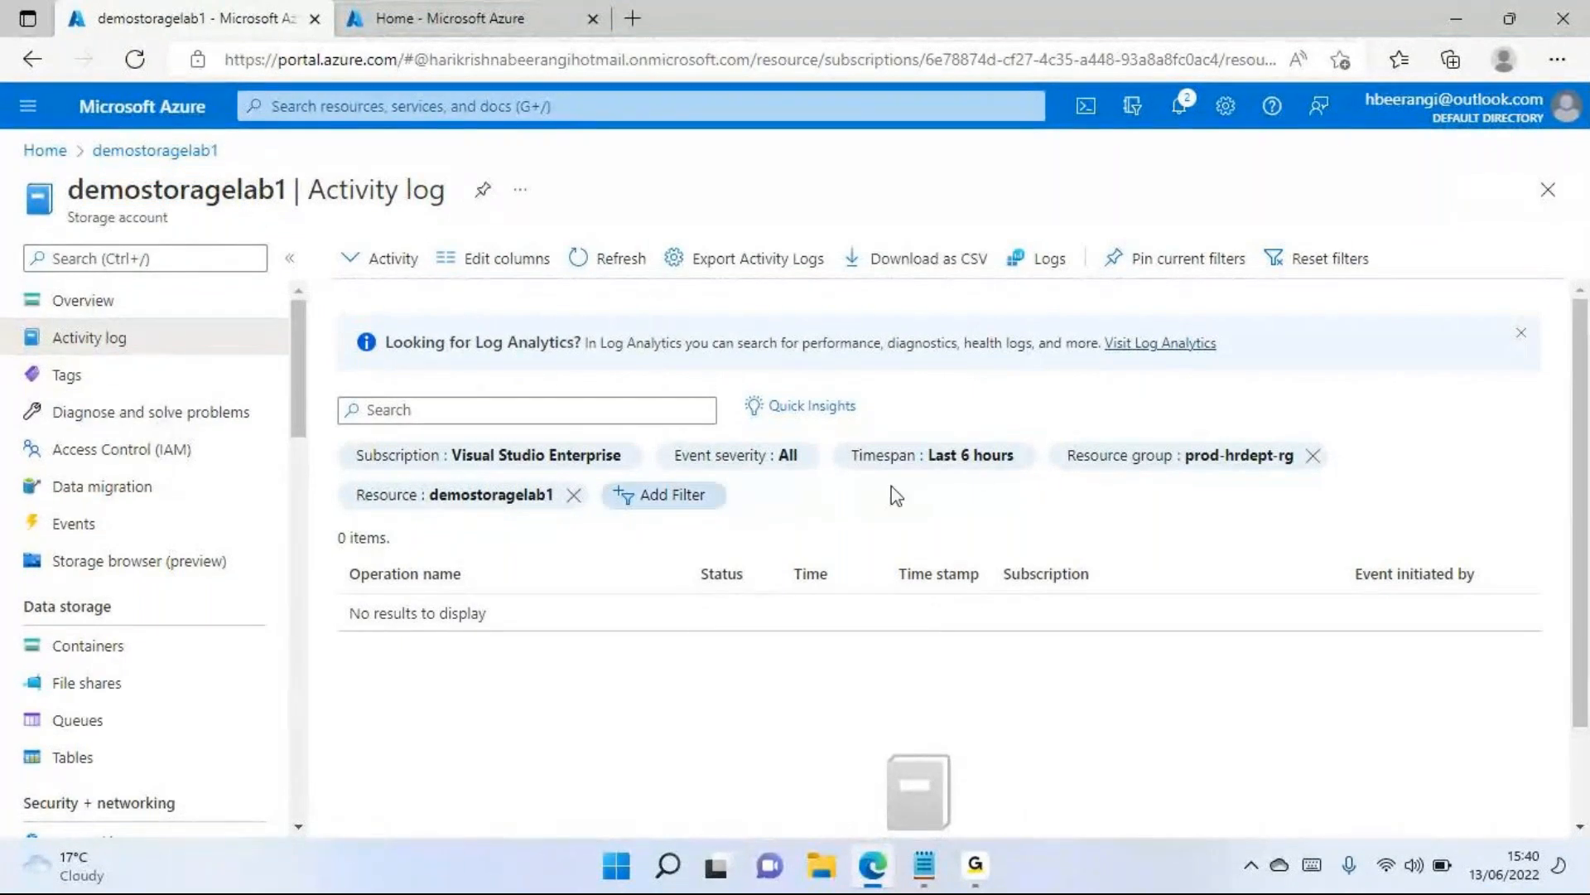
click(968, 457)
click(916, 638)
click(918, 775)
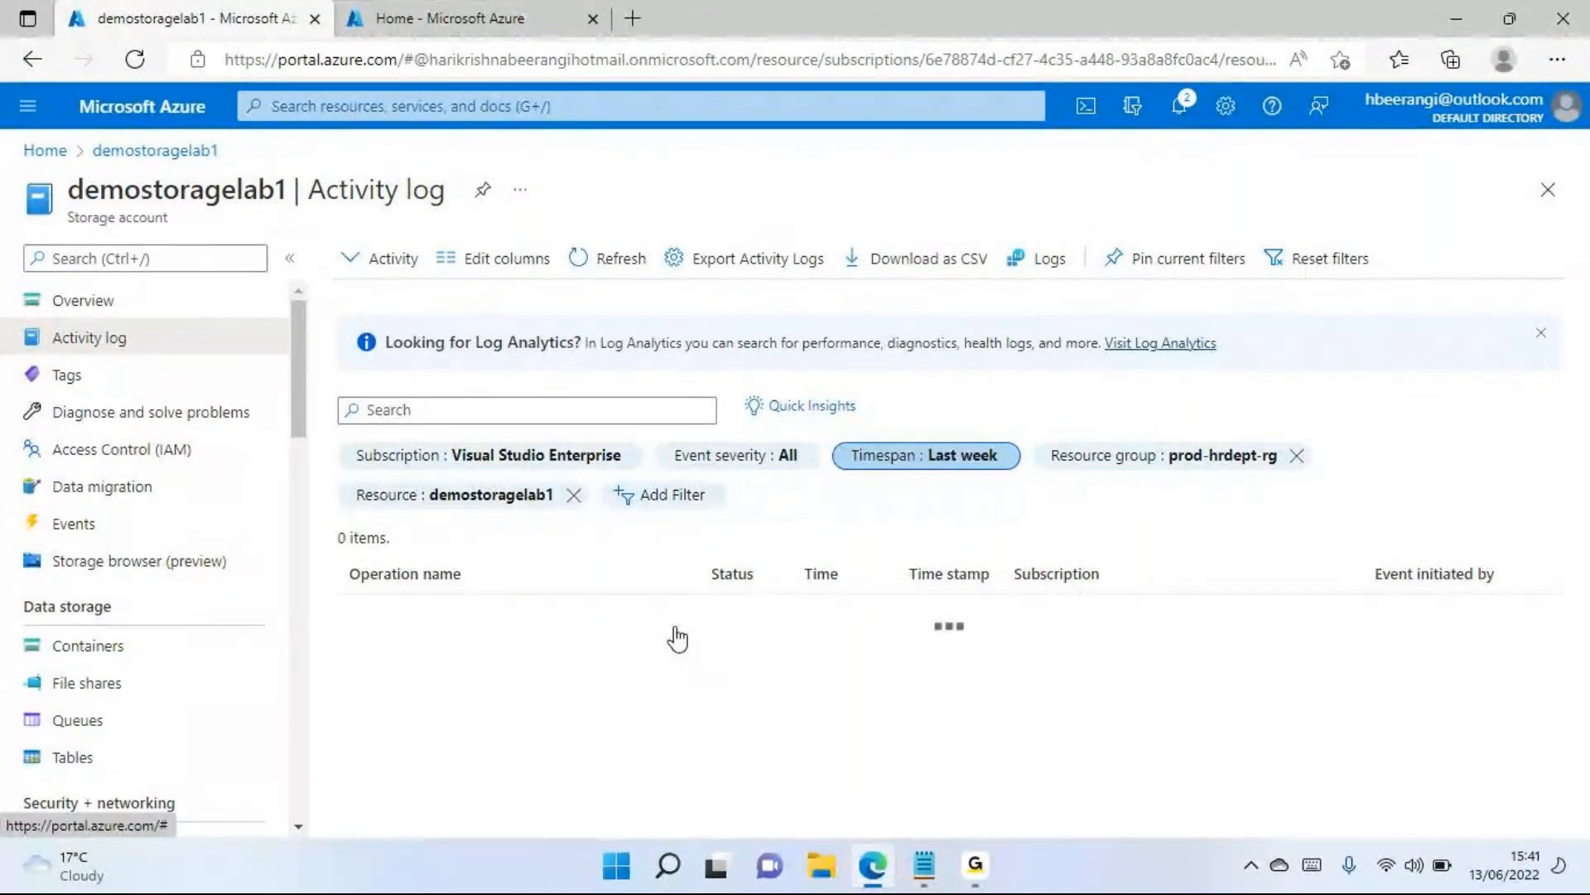
Examine the operations recorded in the storage account's activity log for the last week
scroll(673, 646, down, 2)
scroll(672, 655, down, 1)
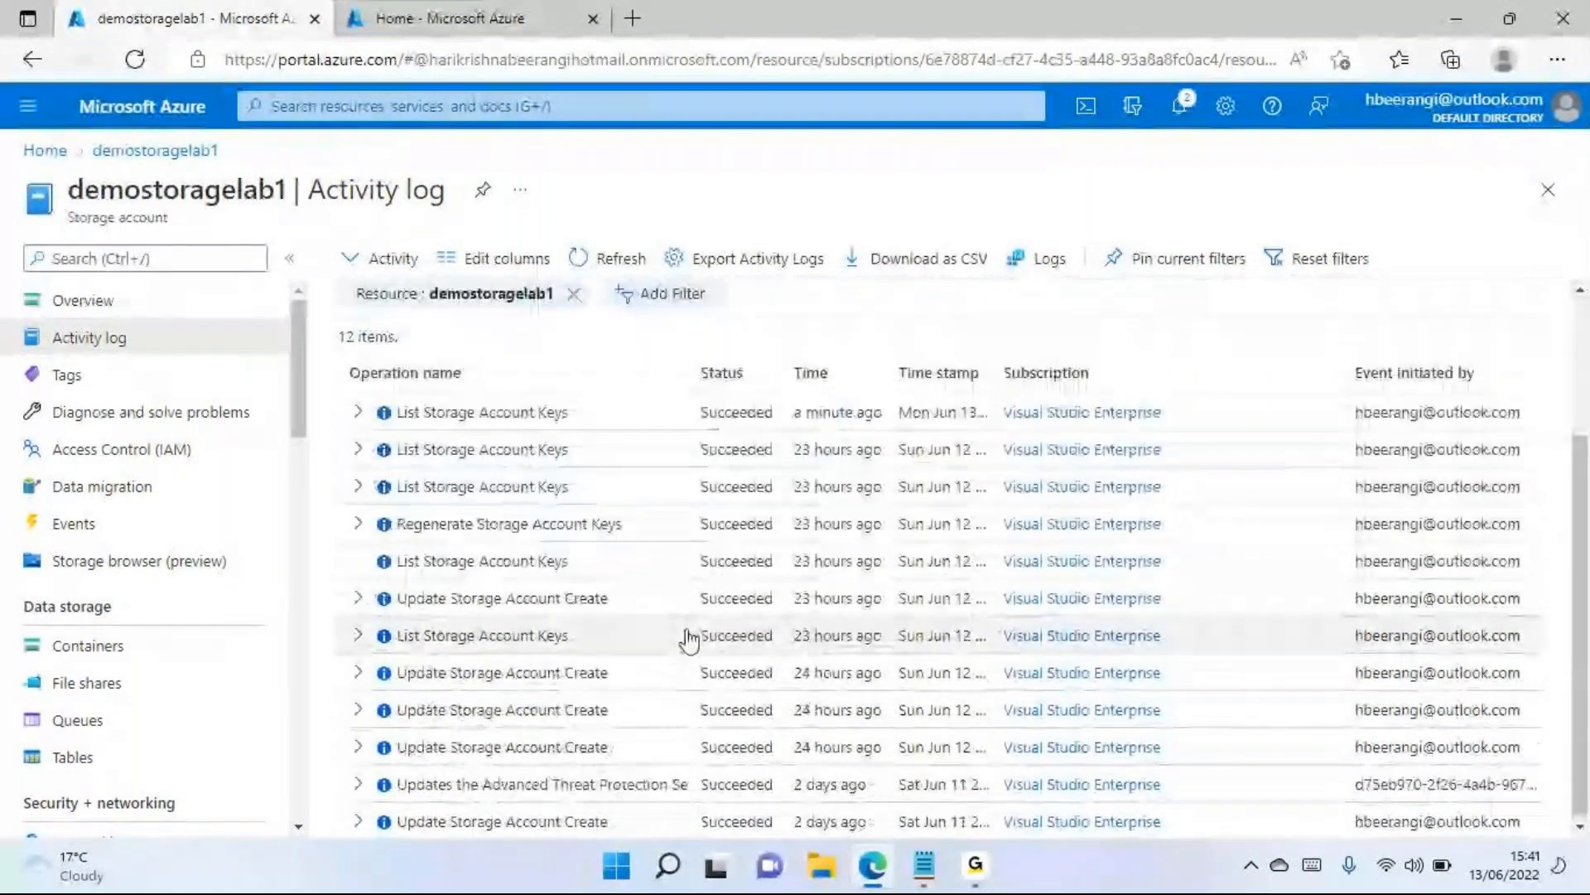
scroll(696, 595, up, 3)
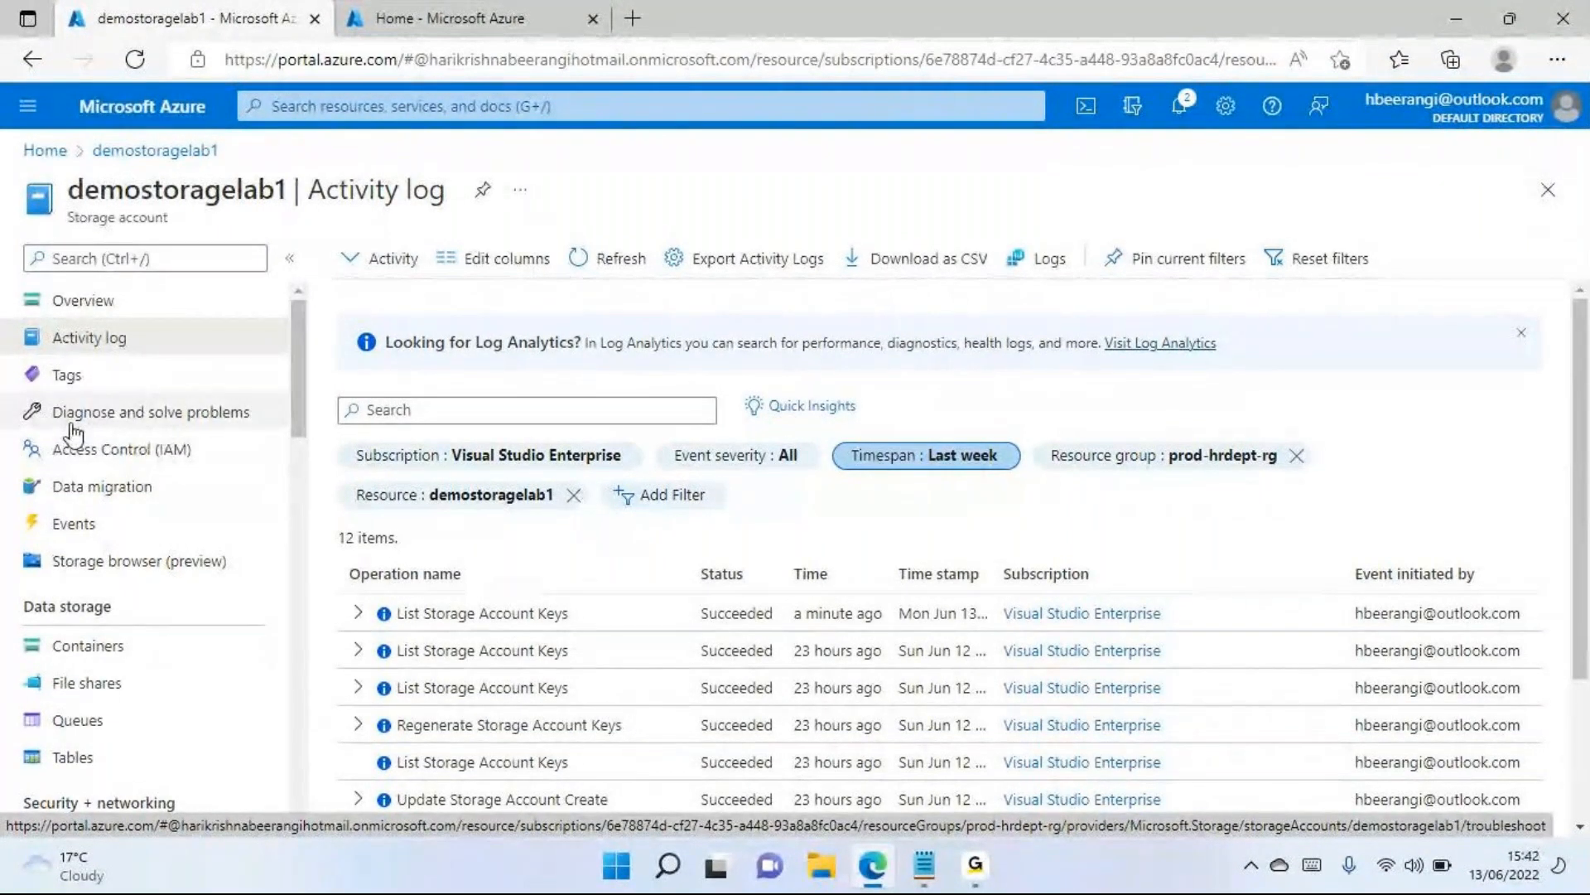
Open Diagnose and solve problems for the storage account and look through the common problems
click(162, 424)
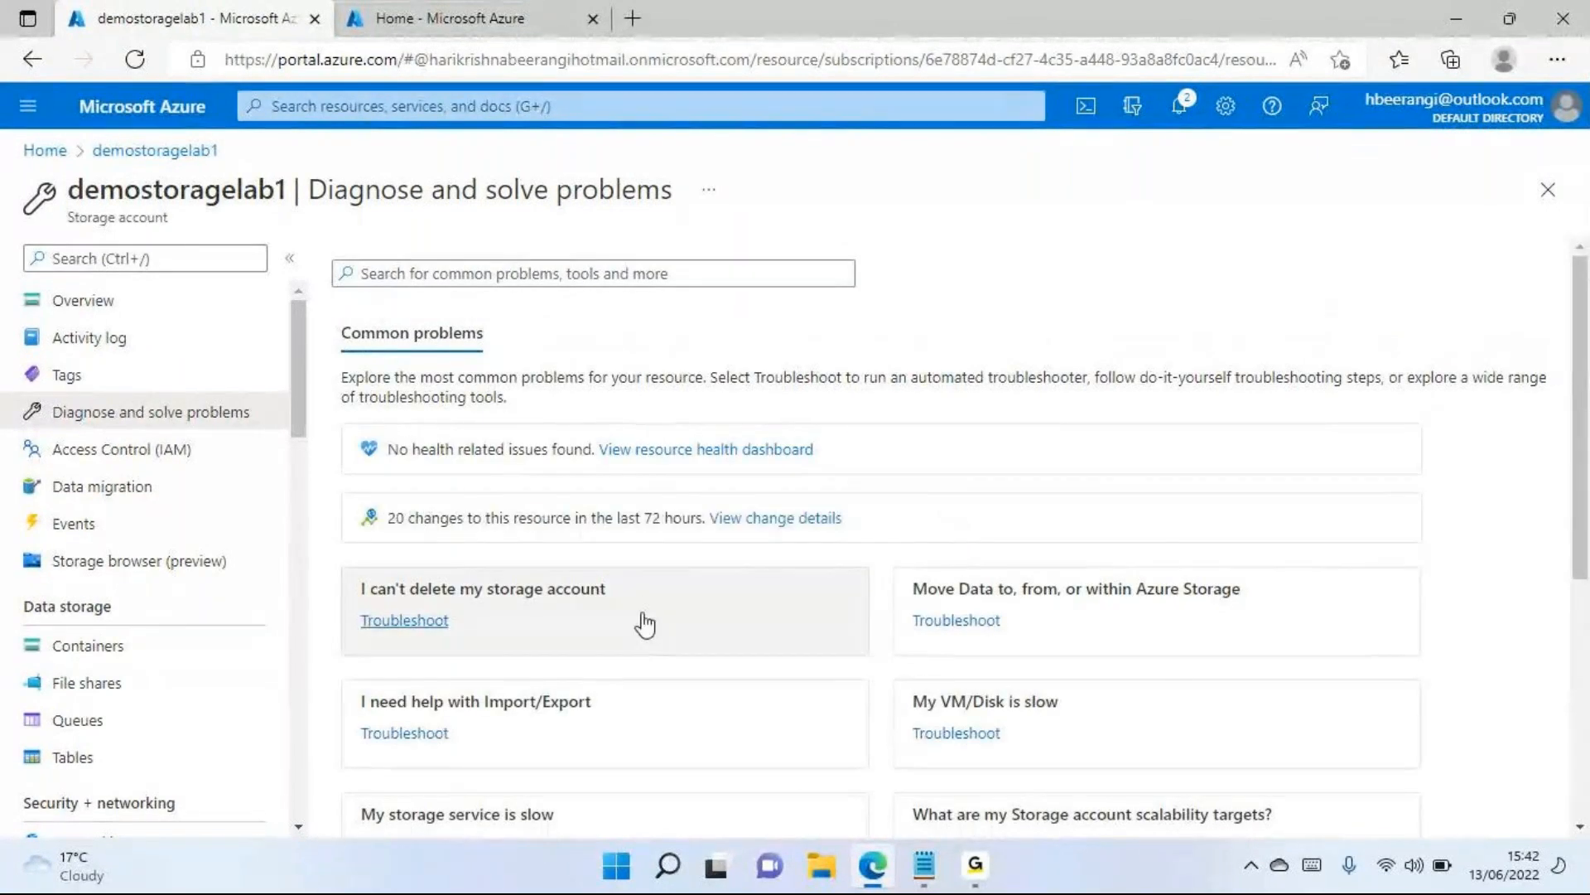
scroll(597, 555, down, 1)
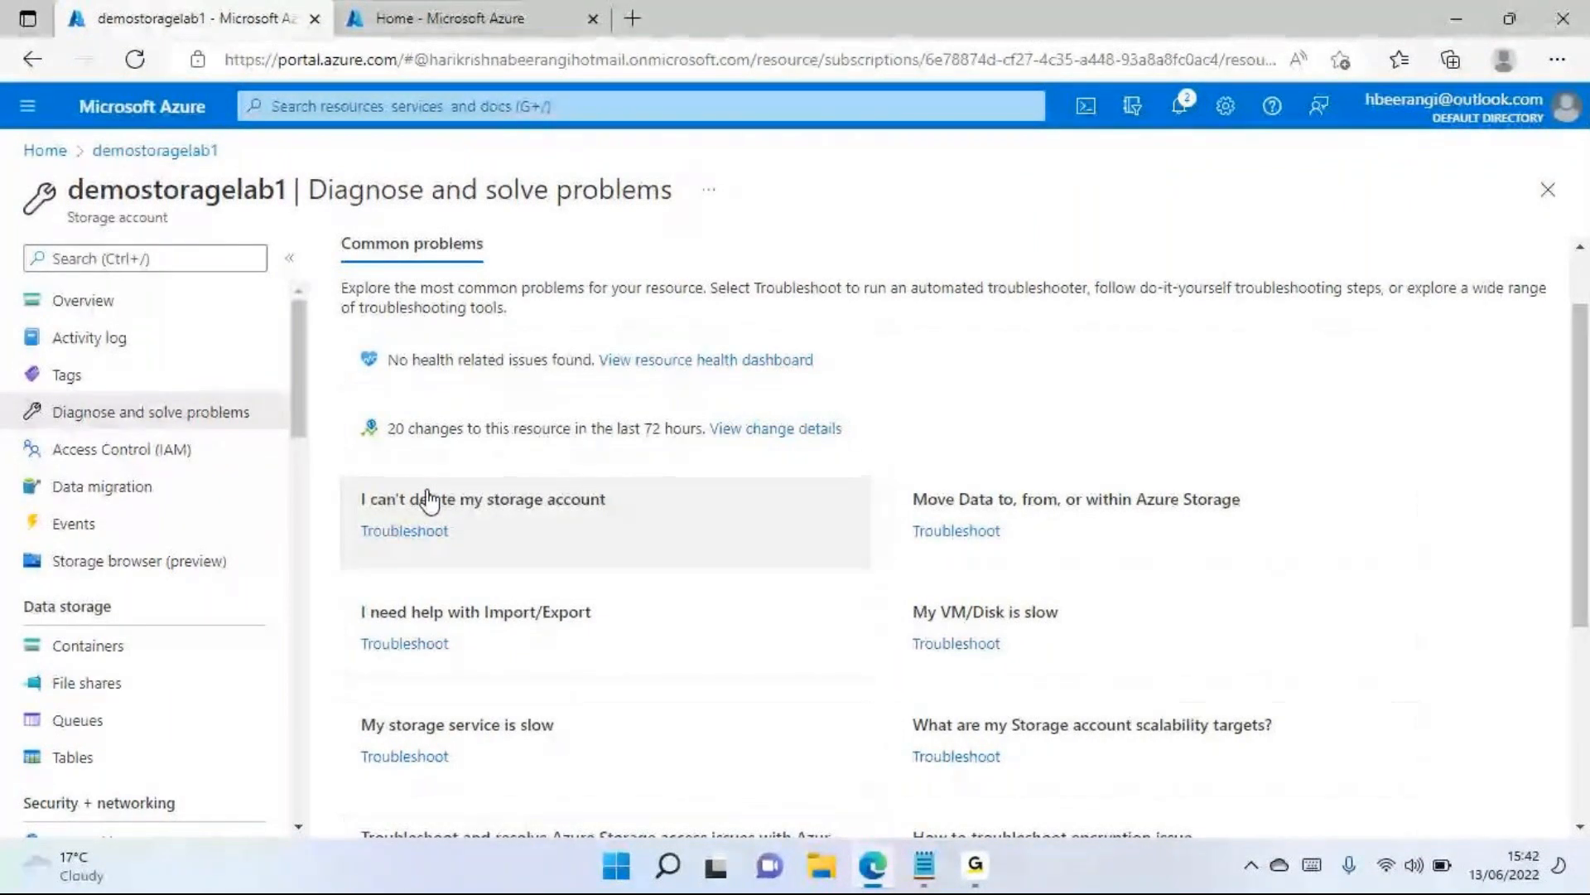
scroll(426, 499, down, 1)
View the troubleshooting documents for moving data to, from, or within Azure Storage, and close them
scroll(398, 499, up, 1)
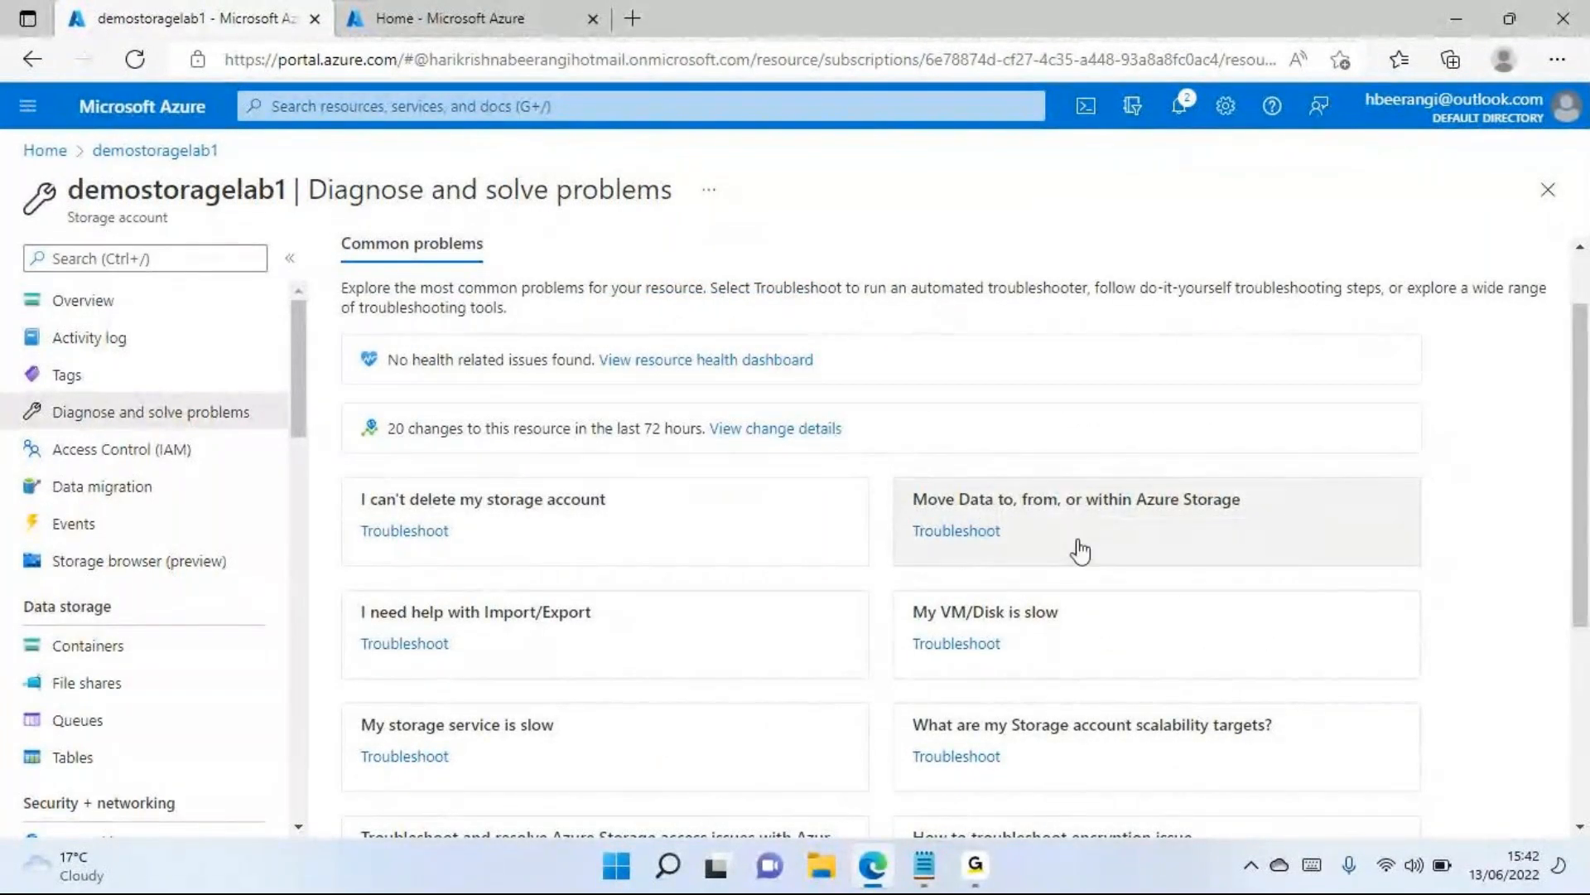
click(1000, 519)
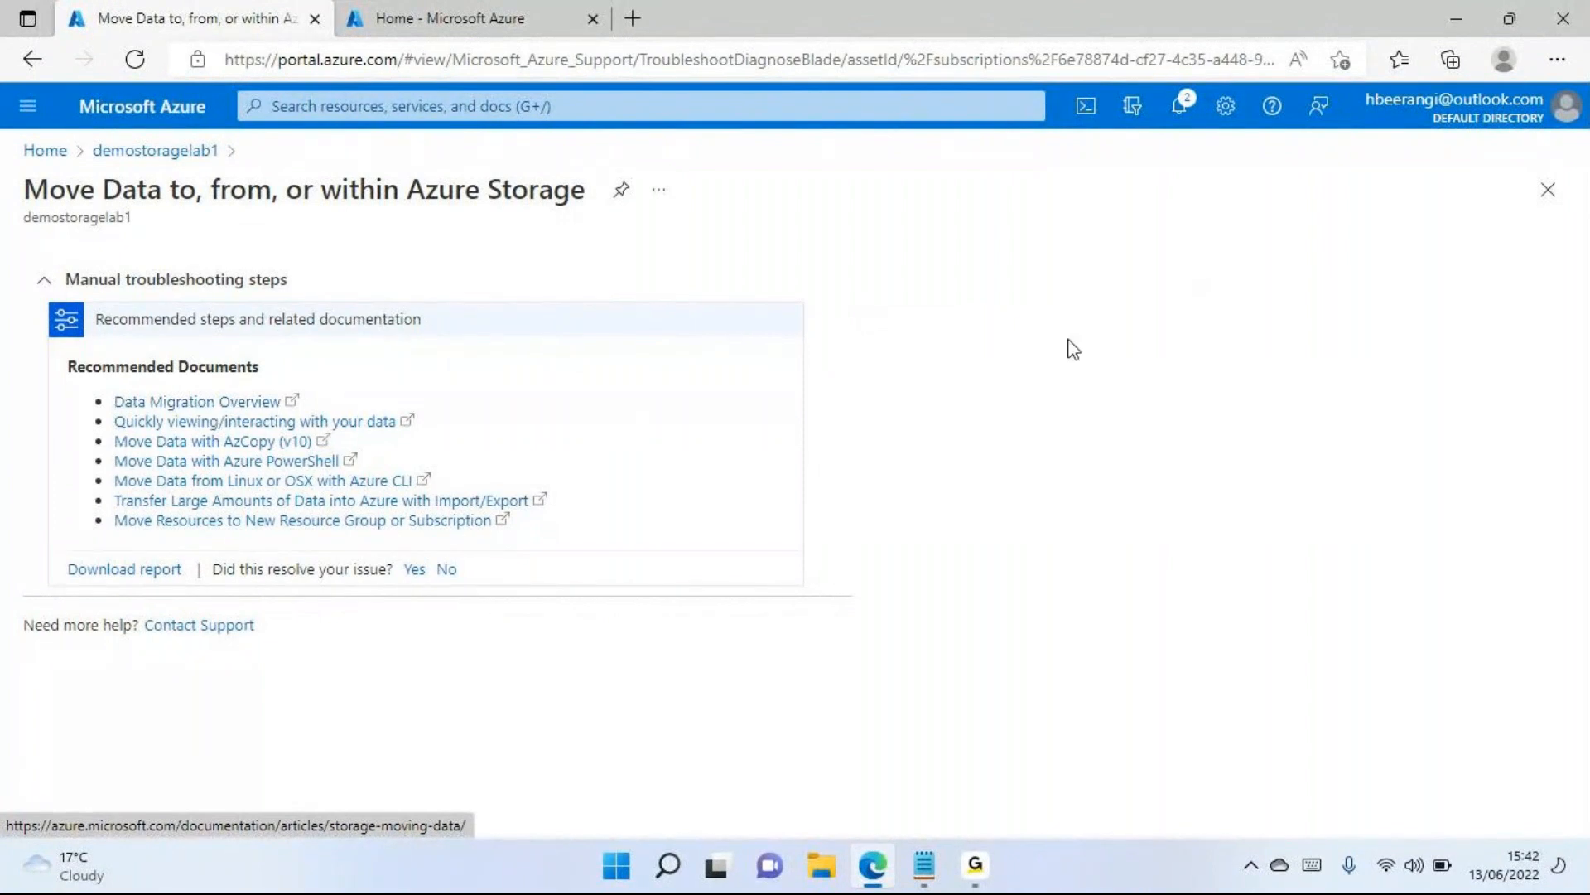
click(1549, 194)
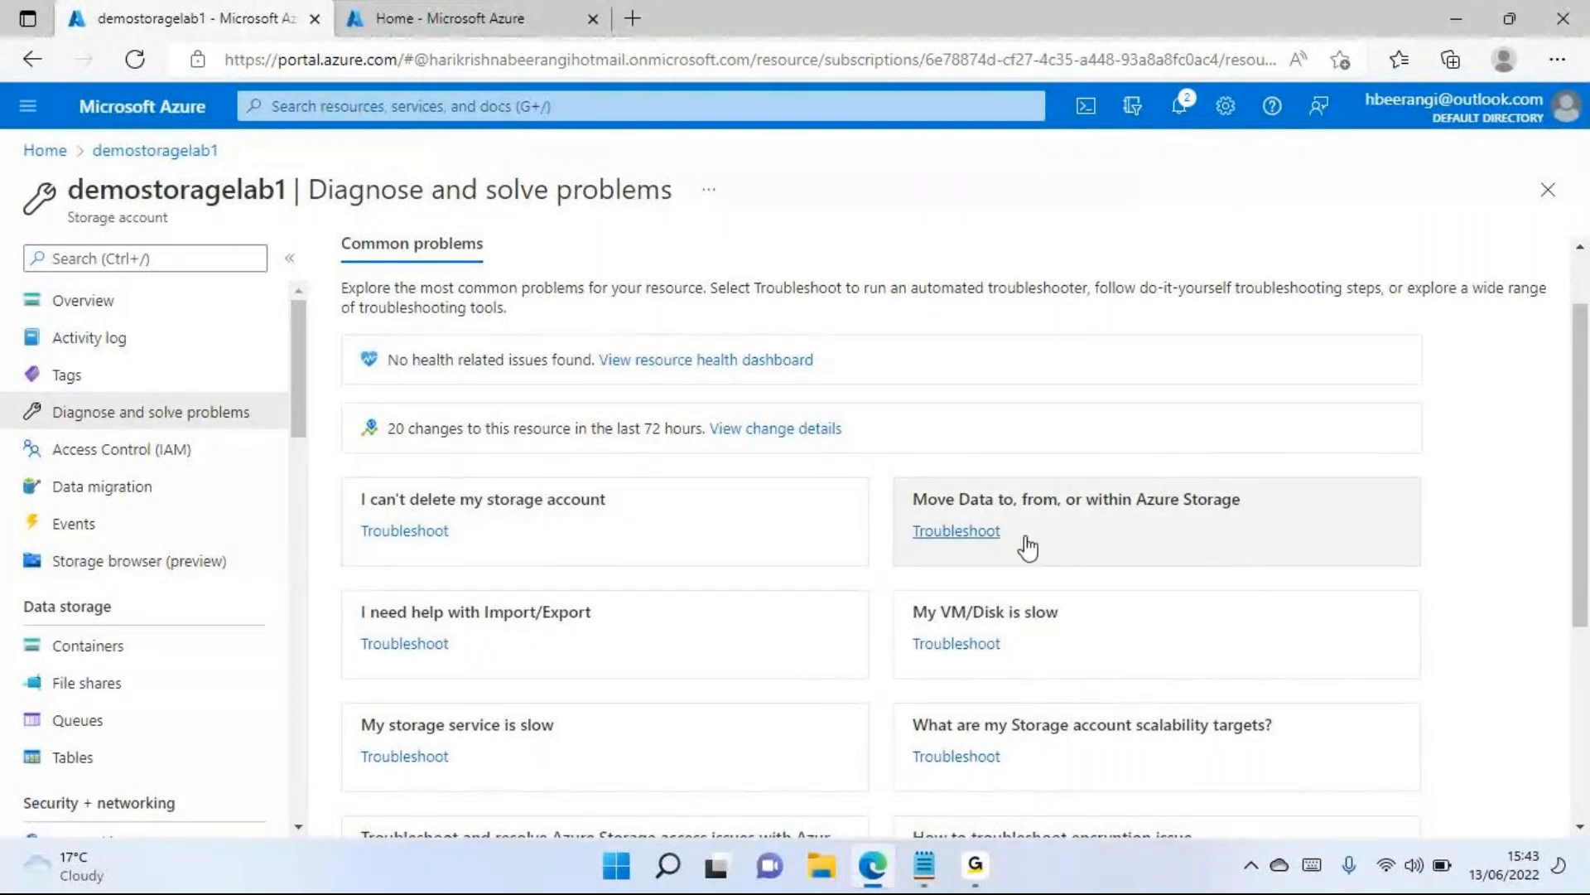
Look through the remaining common problems listed under Diagnose and solve problems for the storage account
scroll(1025, 560, down, 2)
scroll(753, 568, down, 2)
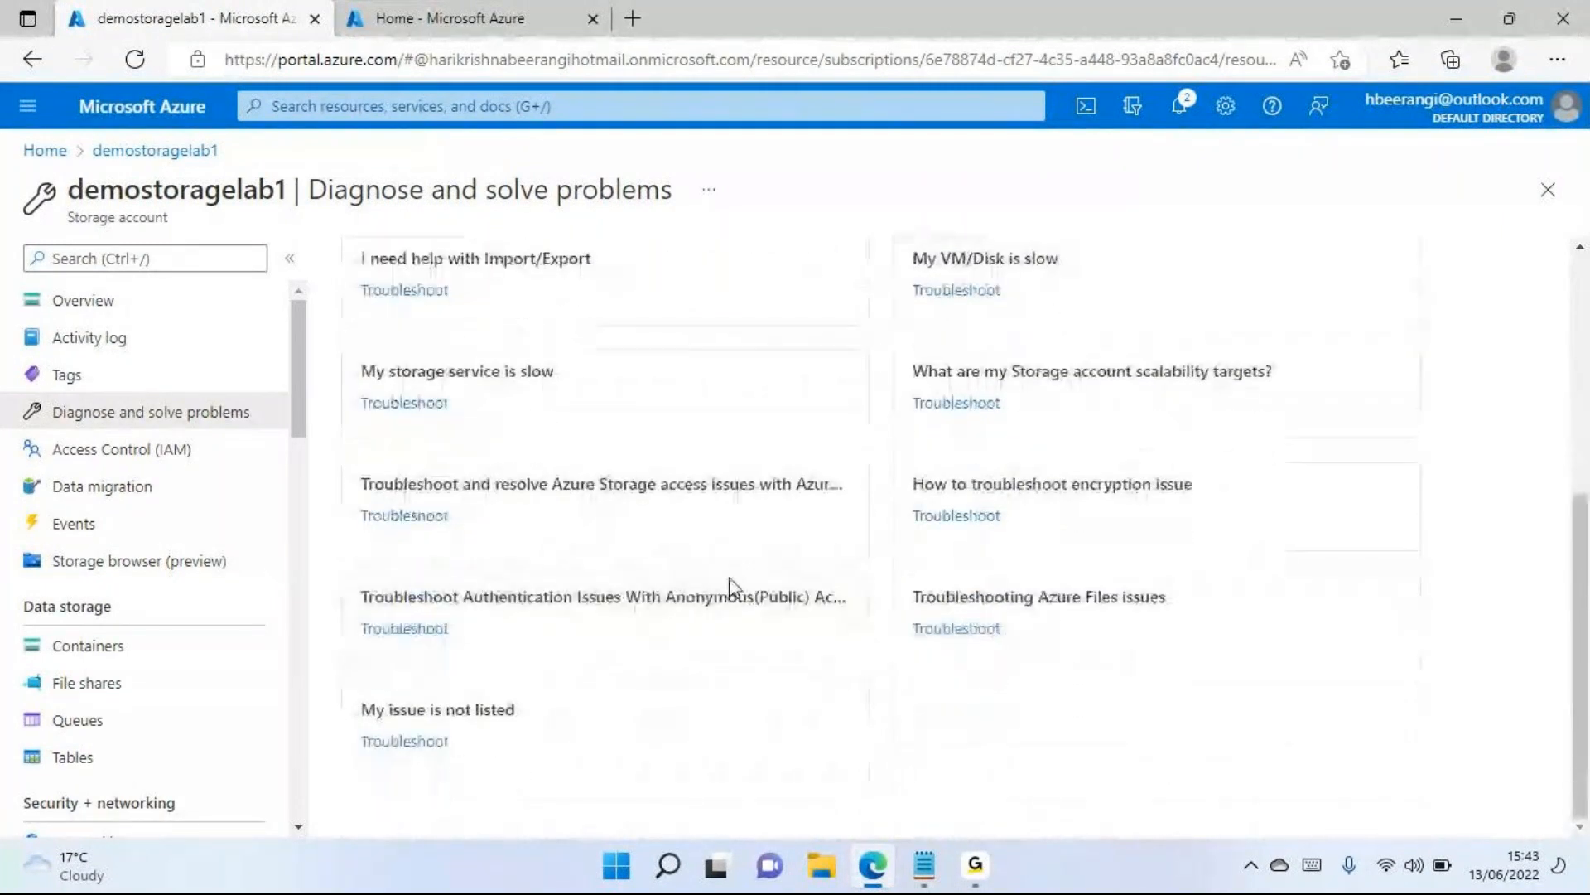
scroll(777, 560, up, 5)
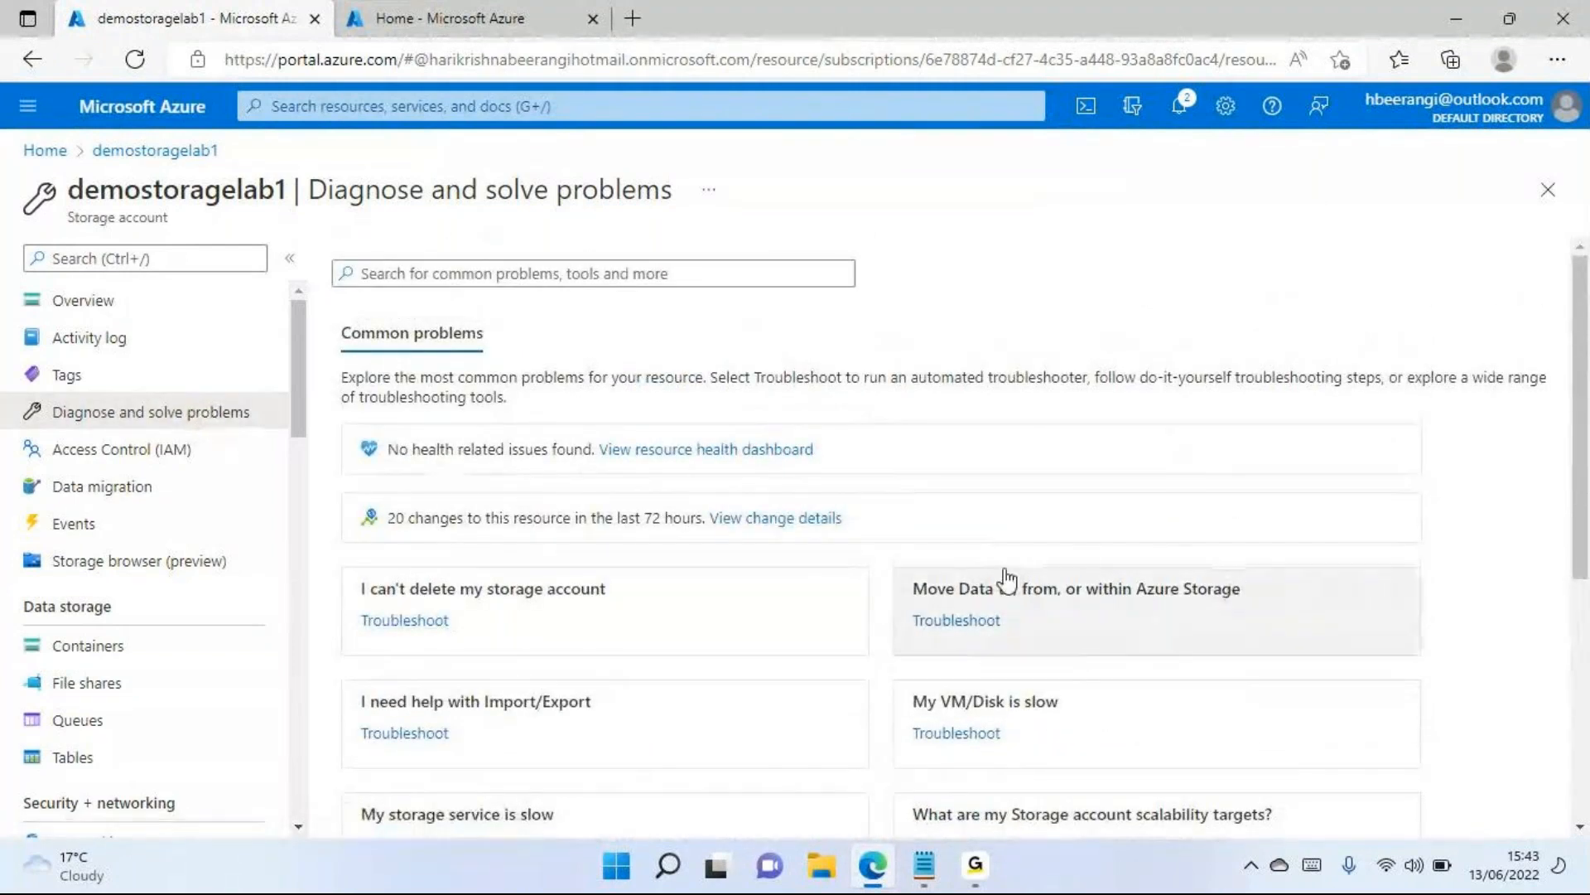
scroll(738, 695, down, 3)
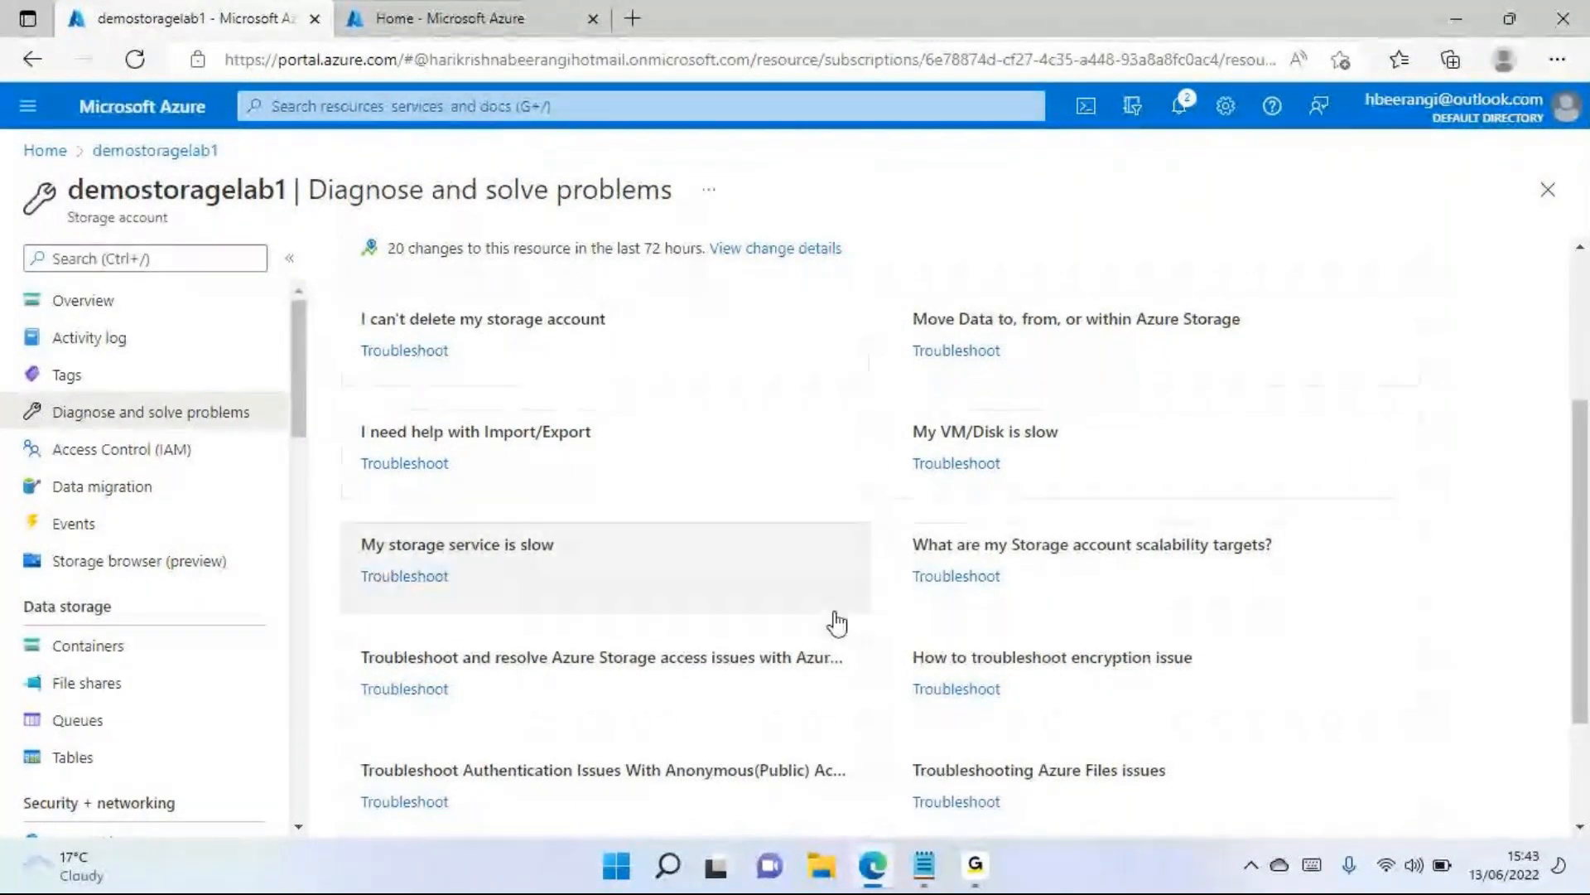
click(1421, 51)
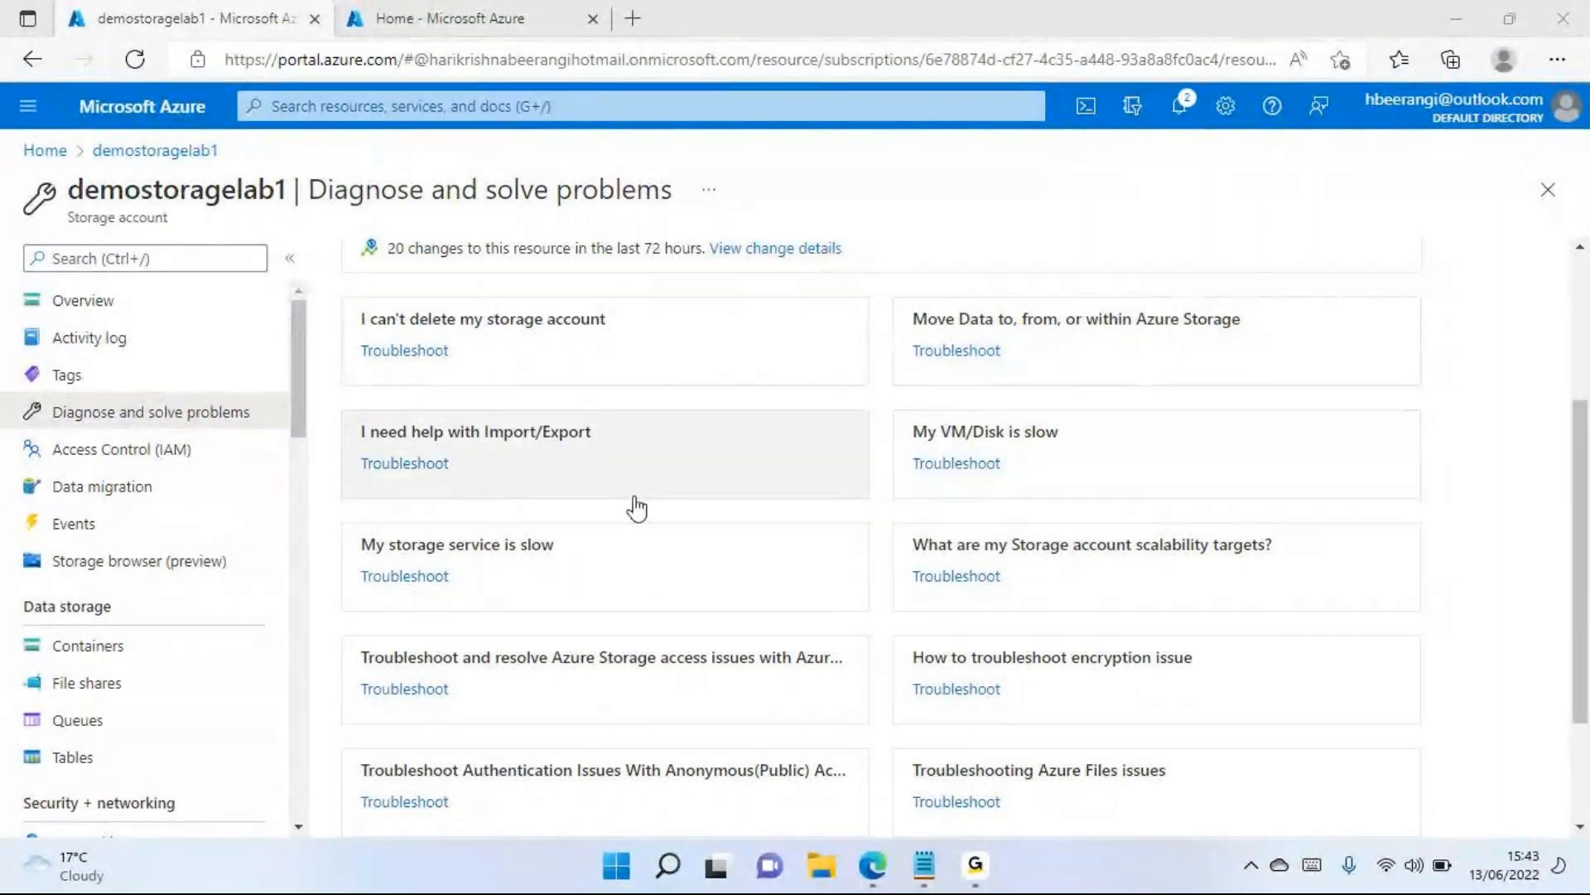
Open Access Control (IAM) for demostoragelab1 and compare it with the same page of the prod-hrdept-rg resource group
click(77, 463)
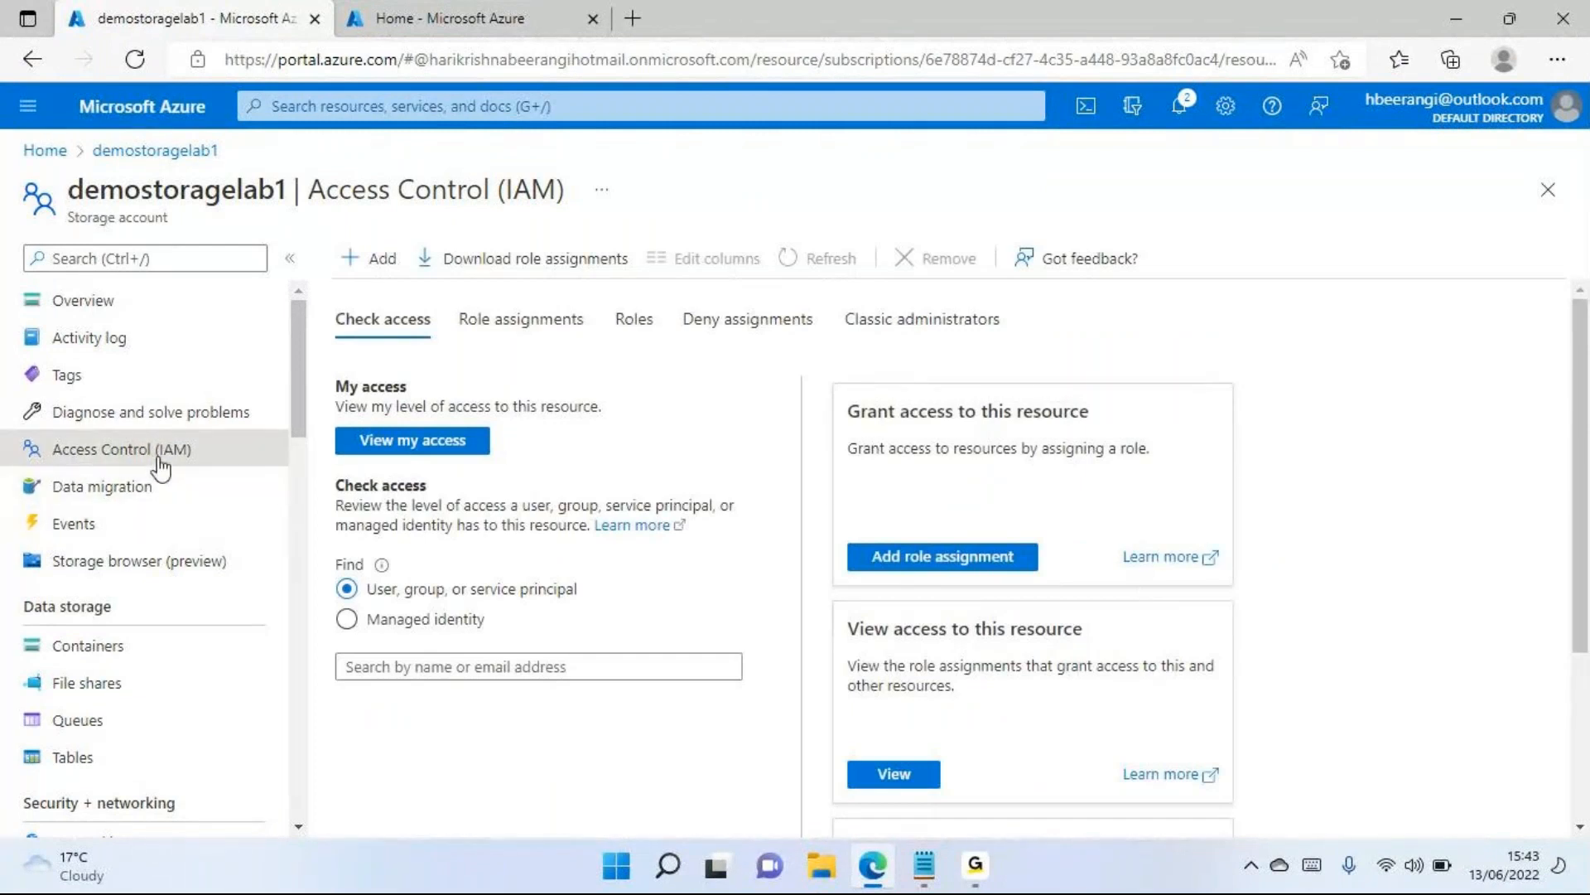
click(429, 20)
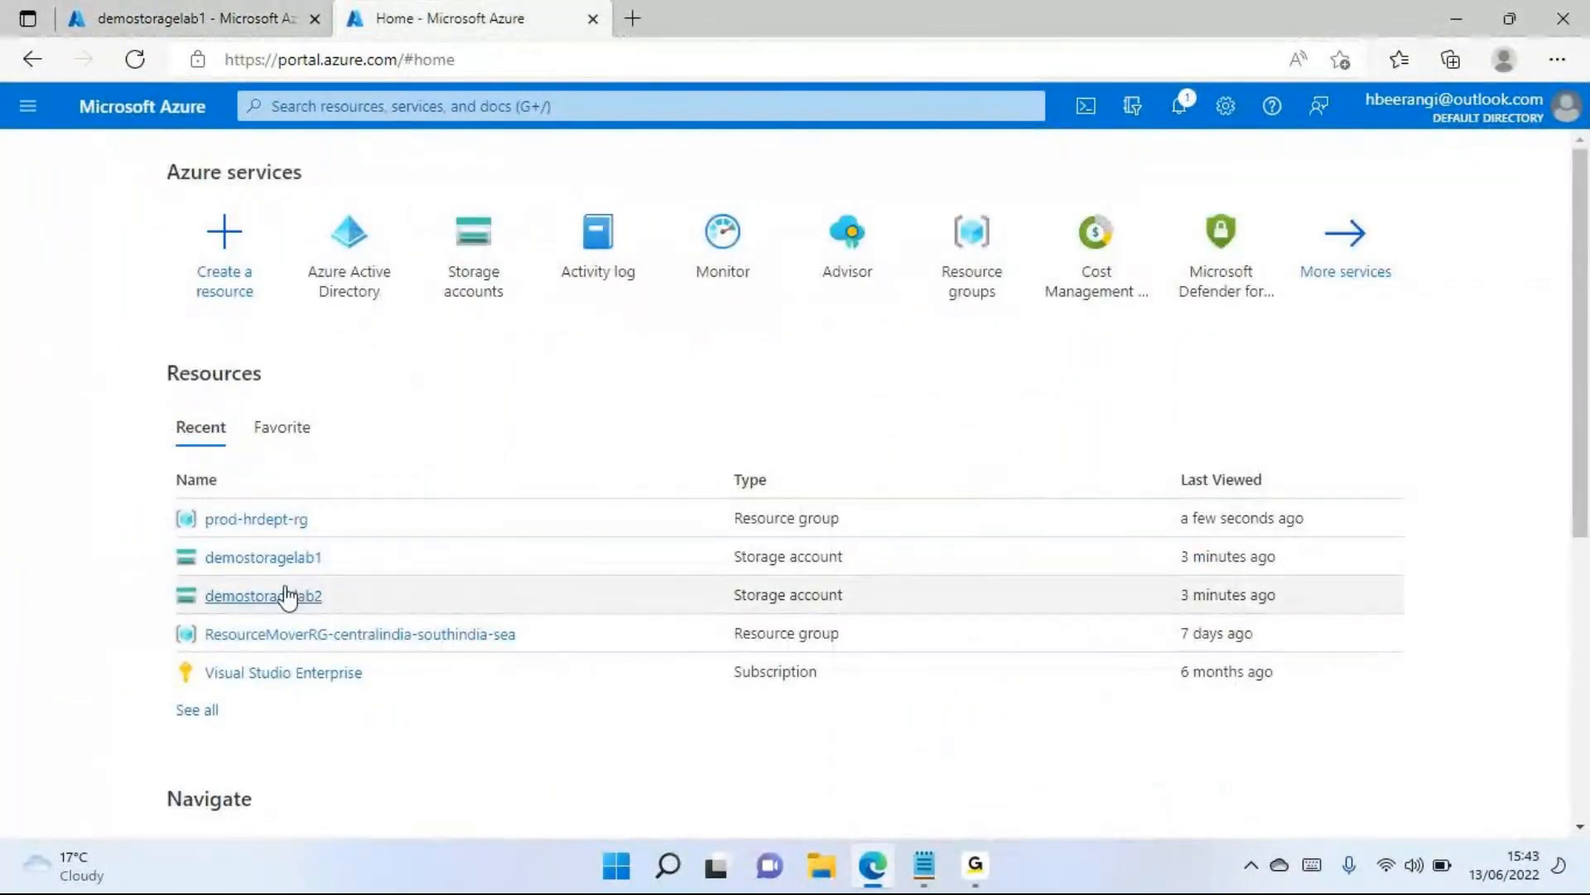
click(222, 522)
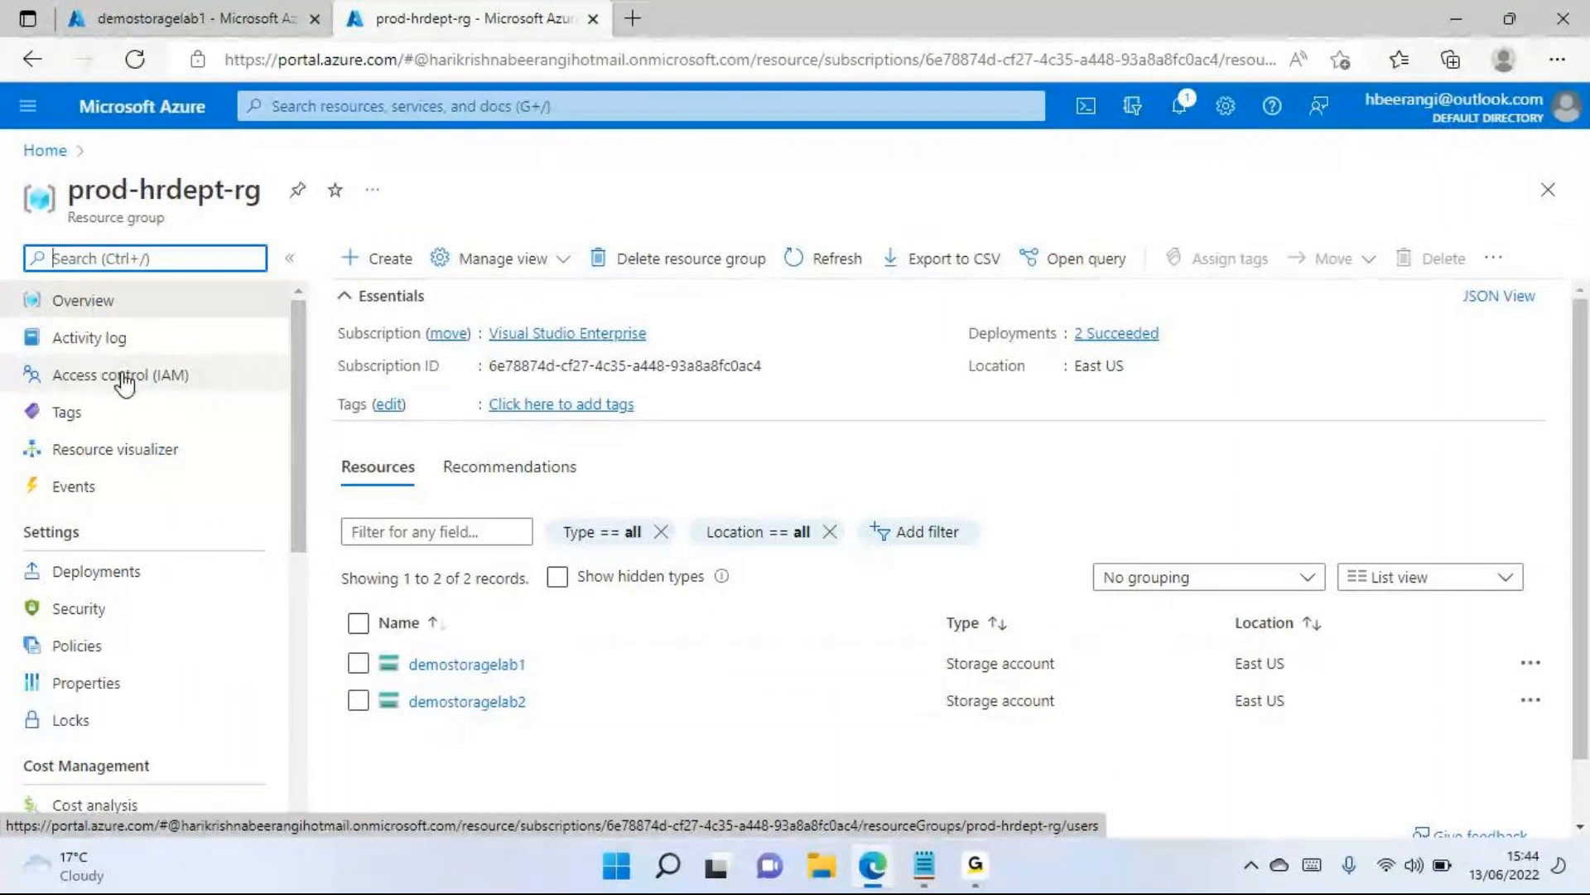
click(158, 376)
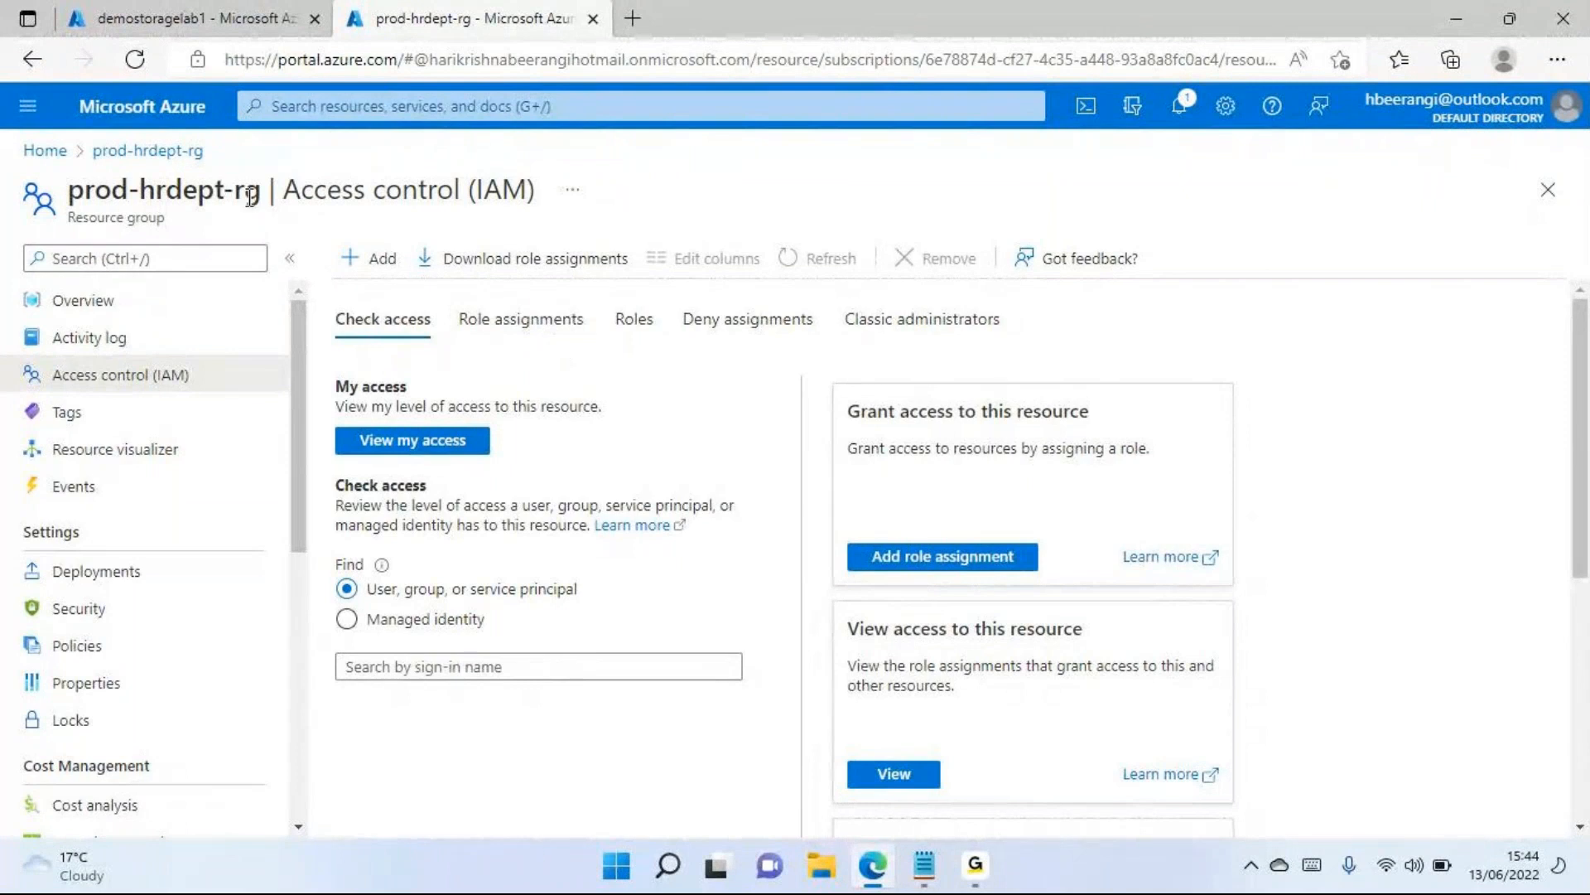
drag(257, 197, 65, 194)
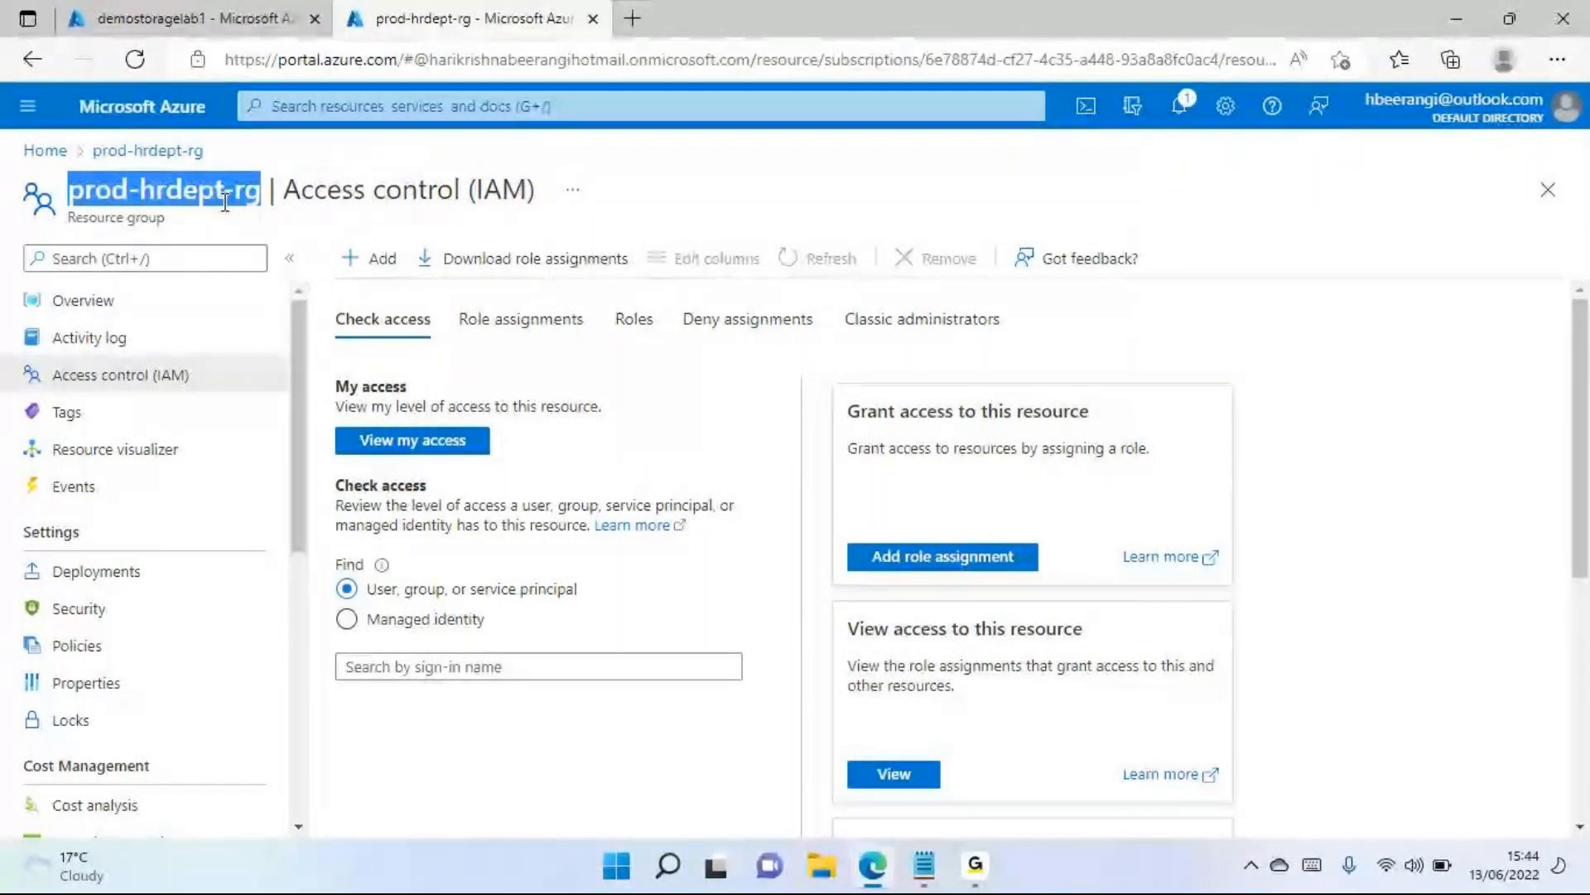
click(243, 17)
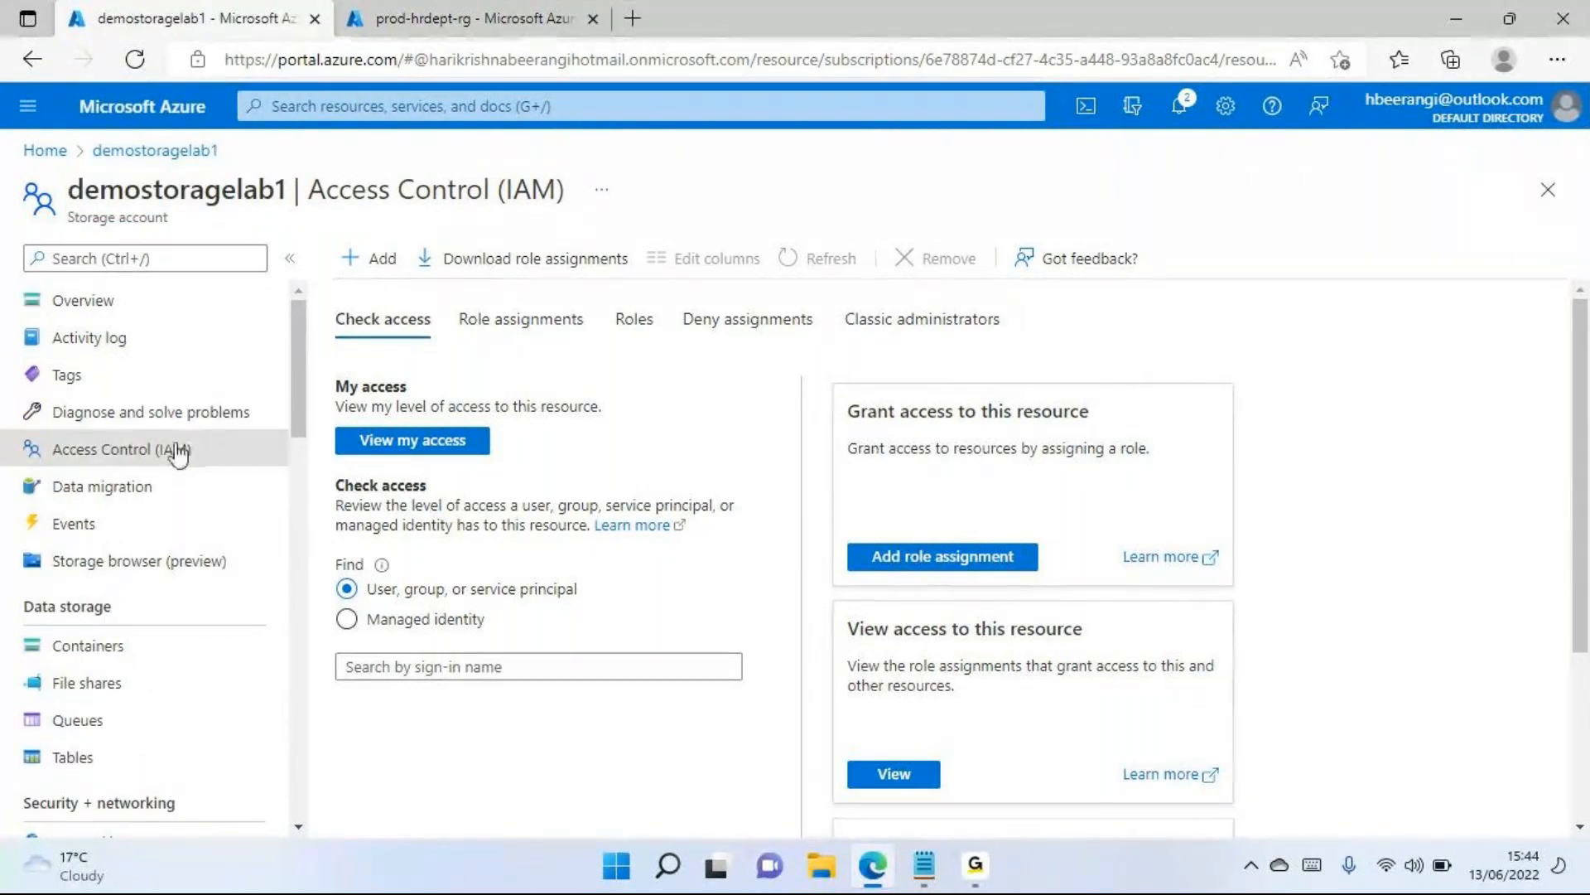
Open the Roles list in demostoragelab1's access control and look through the built-in roles
click(649, 327)
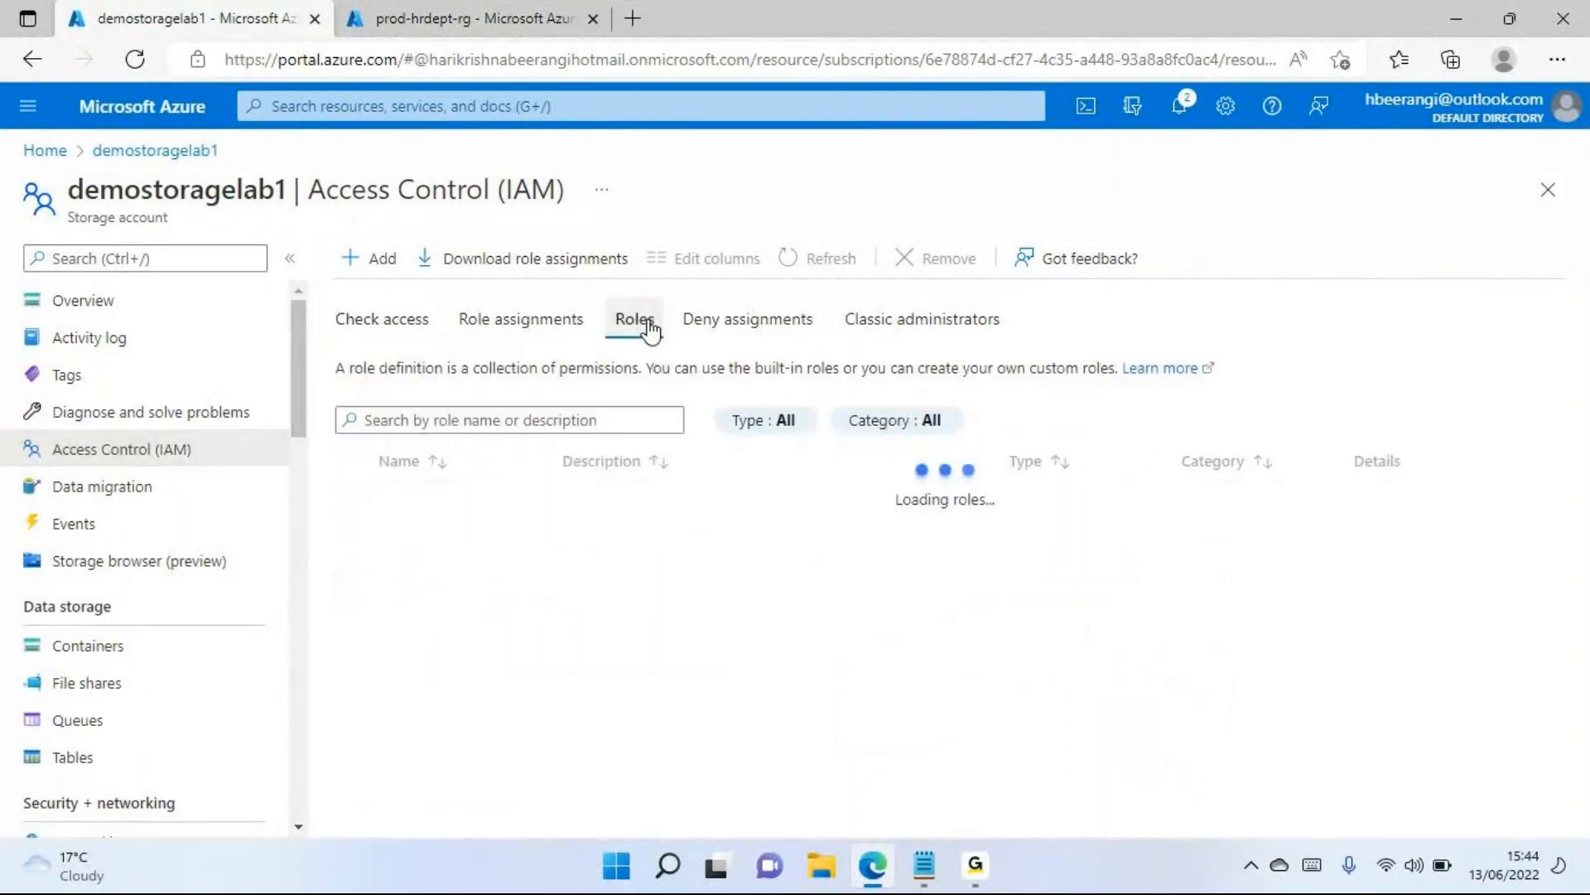
scroll(543, 541, down, 6)
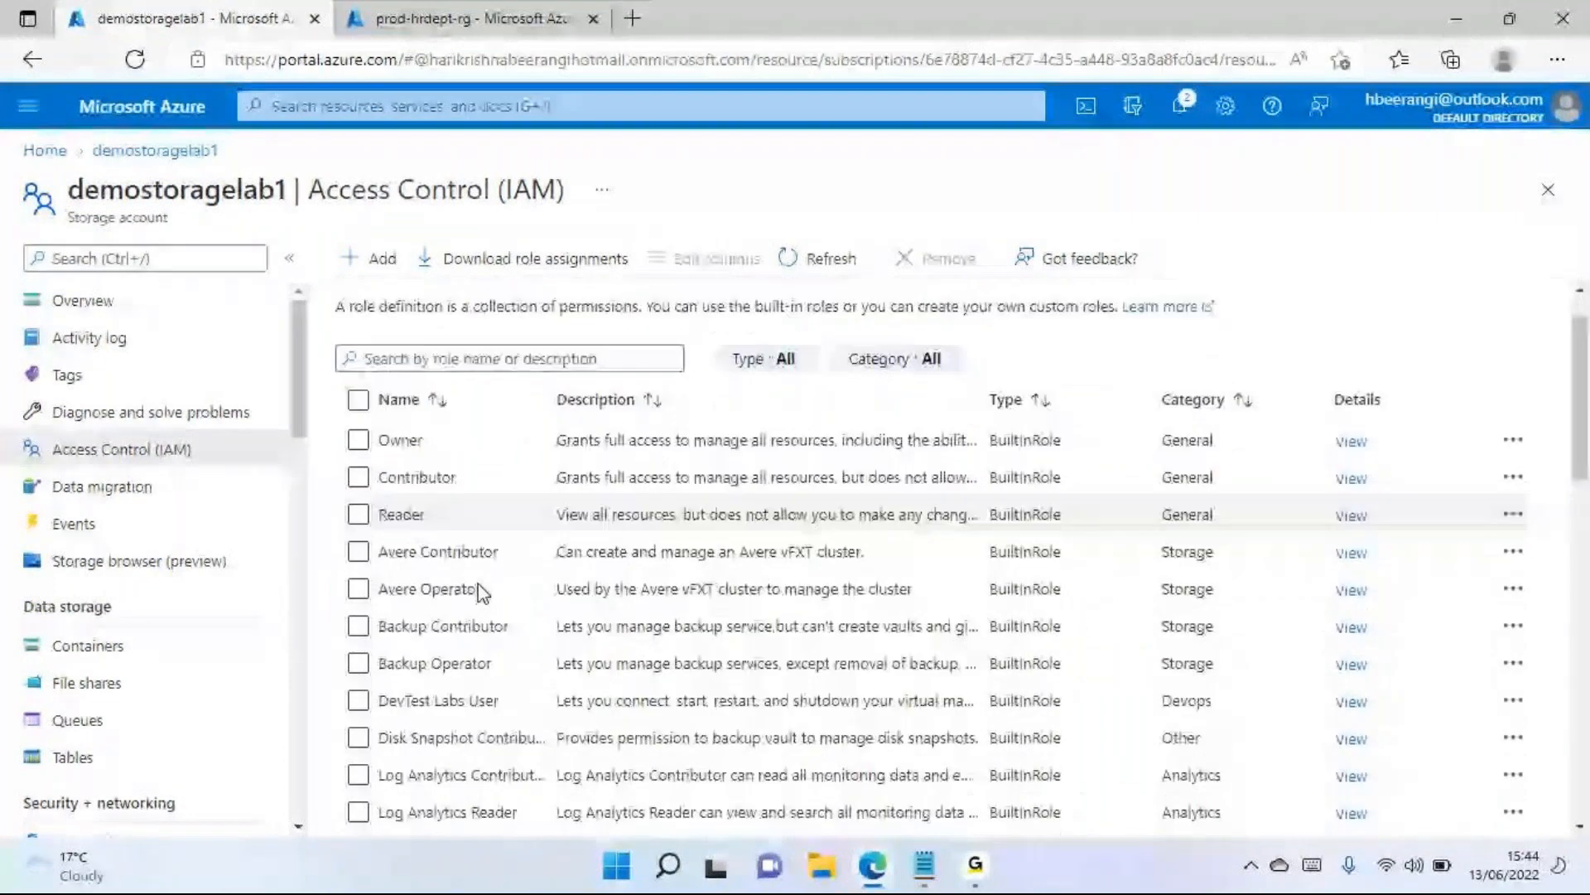
scroll(466, 560, down, 8)
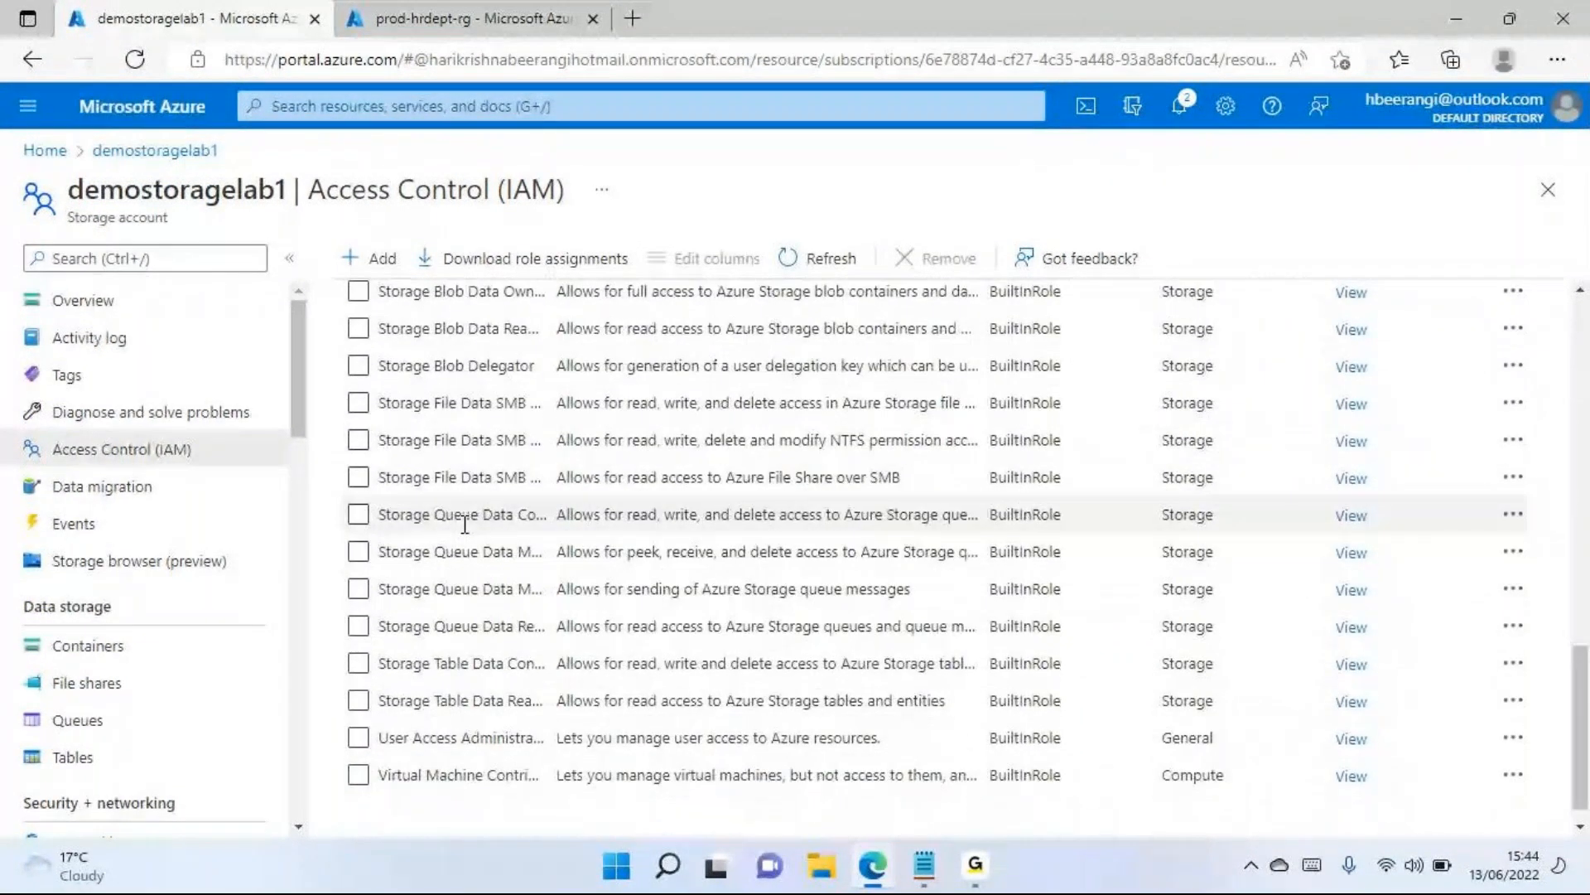
scroll(465, 523, down, 1)
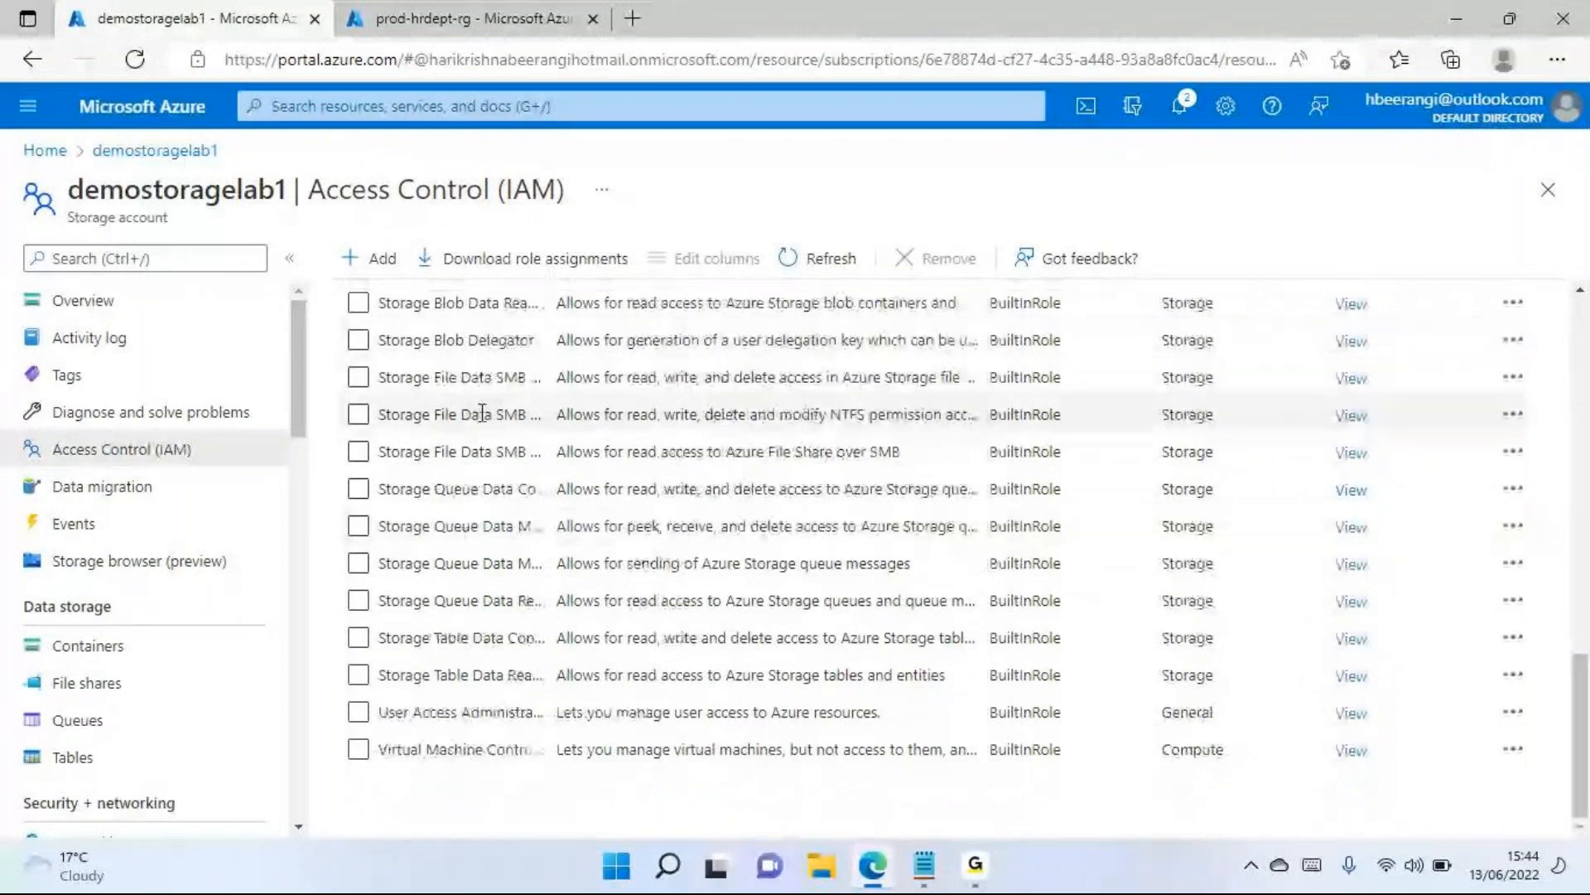
scroll(487, 497, up, 10)
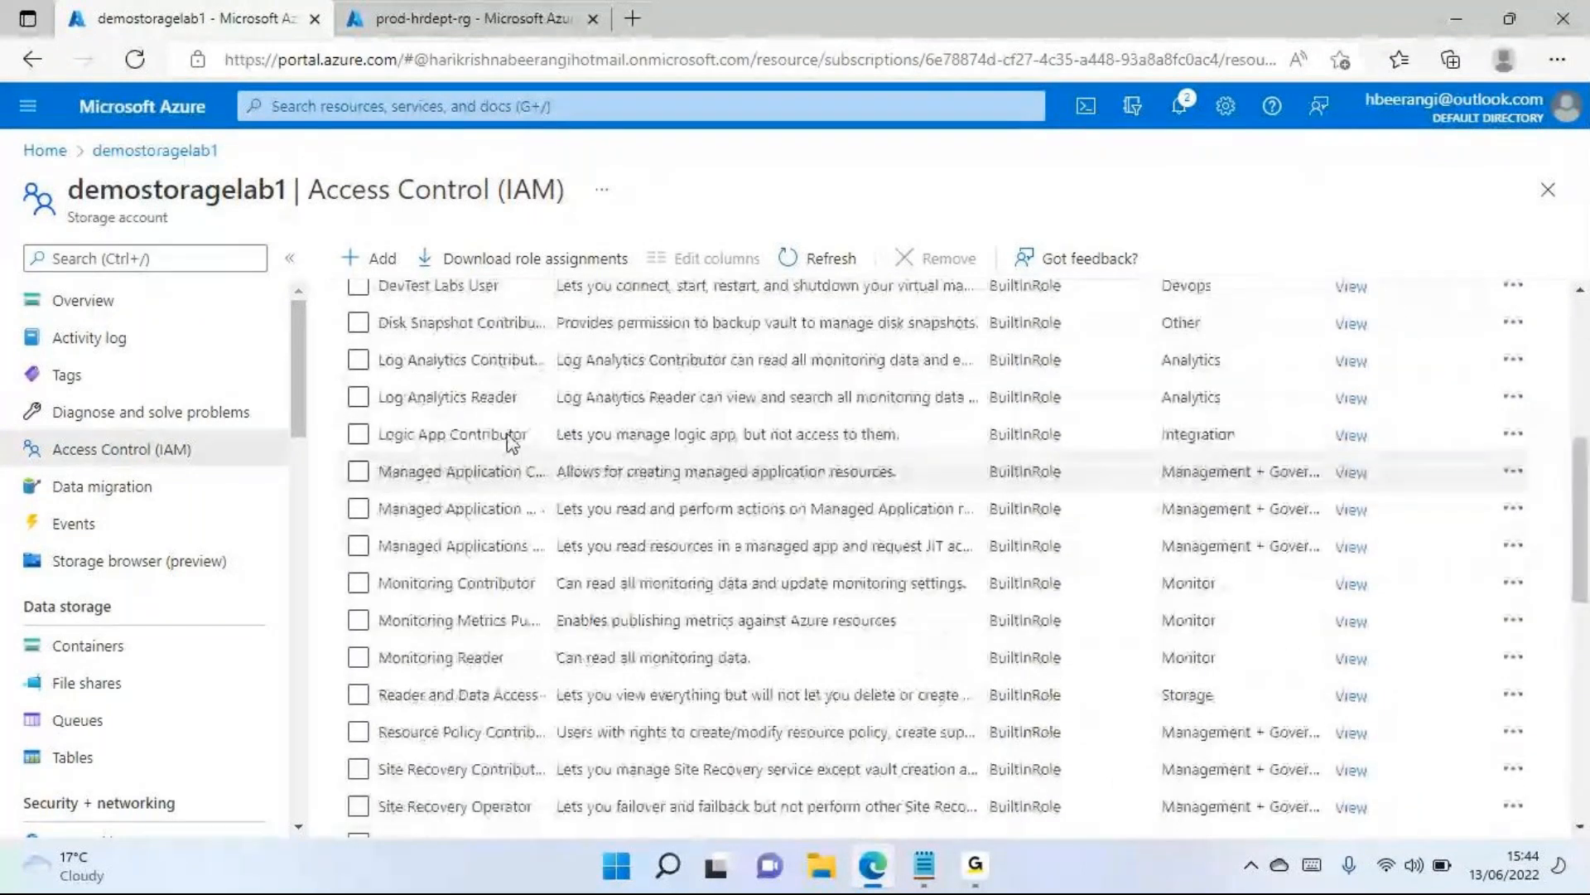
scroll(543, 352, up, 5)
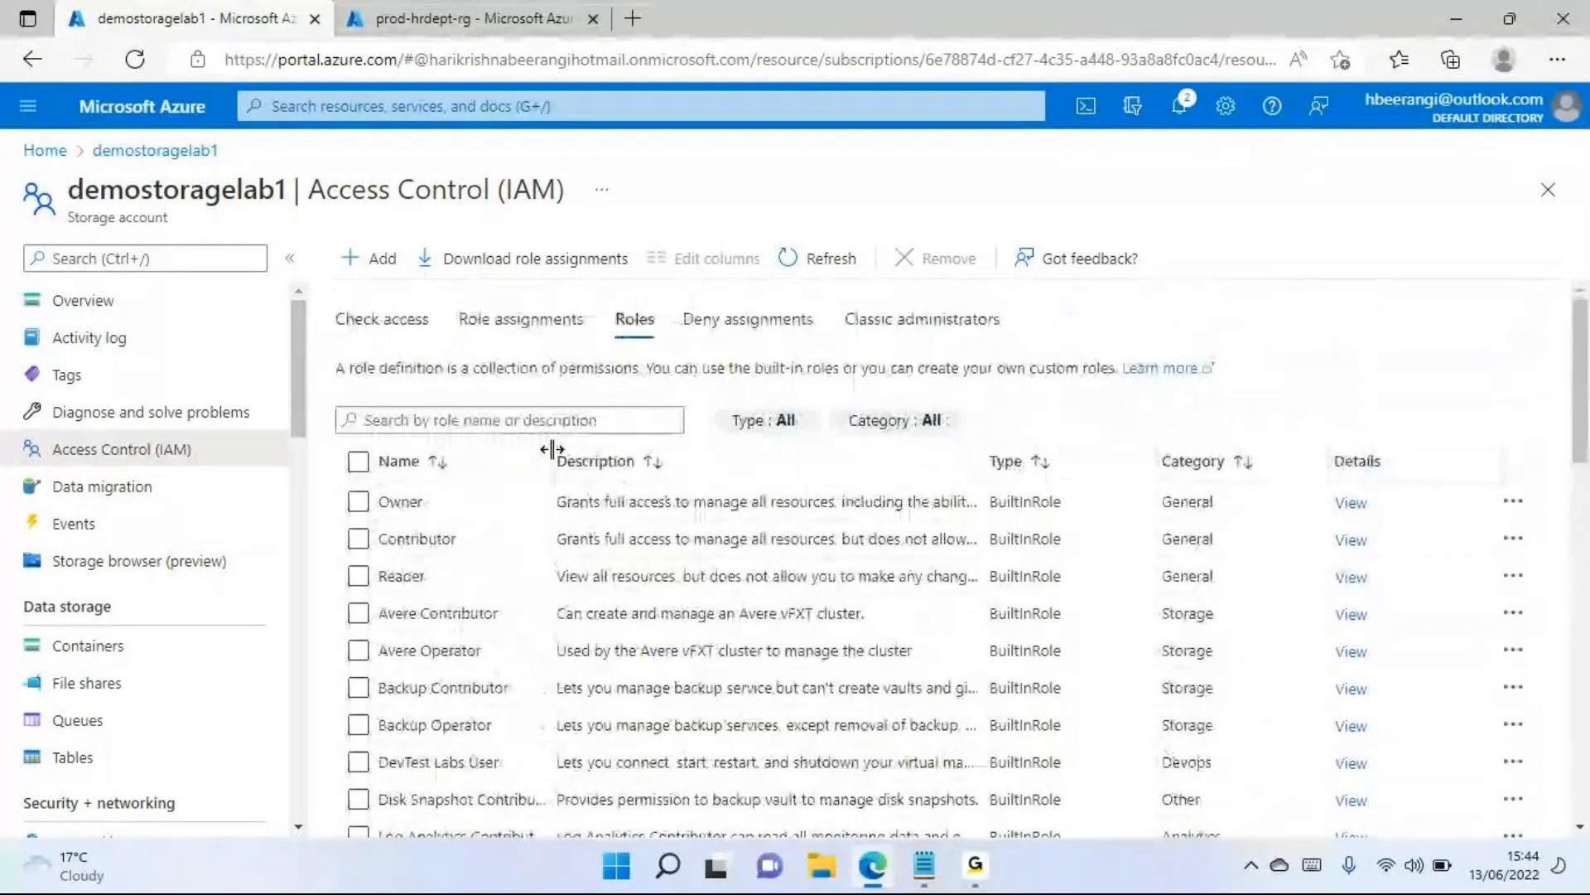
Widen the Name column of the roles list and highlight the Storage Account Key Operator role
drag(608, 444, 627, 445)
scroll(462, 519, down, 2)
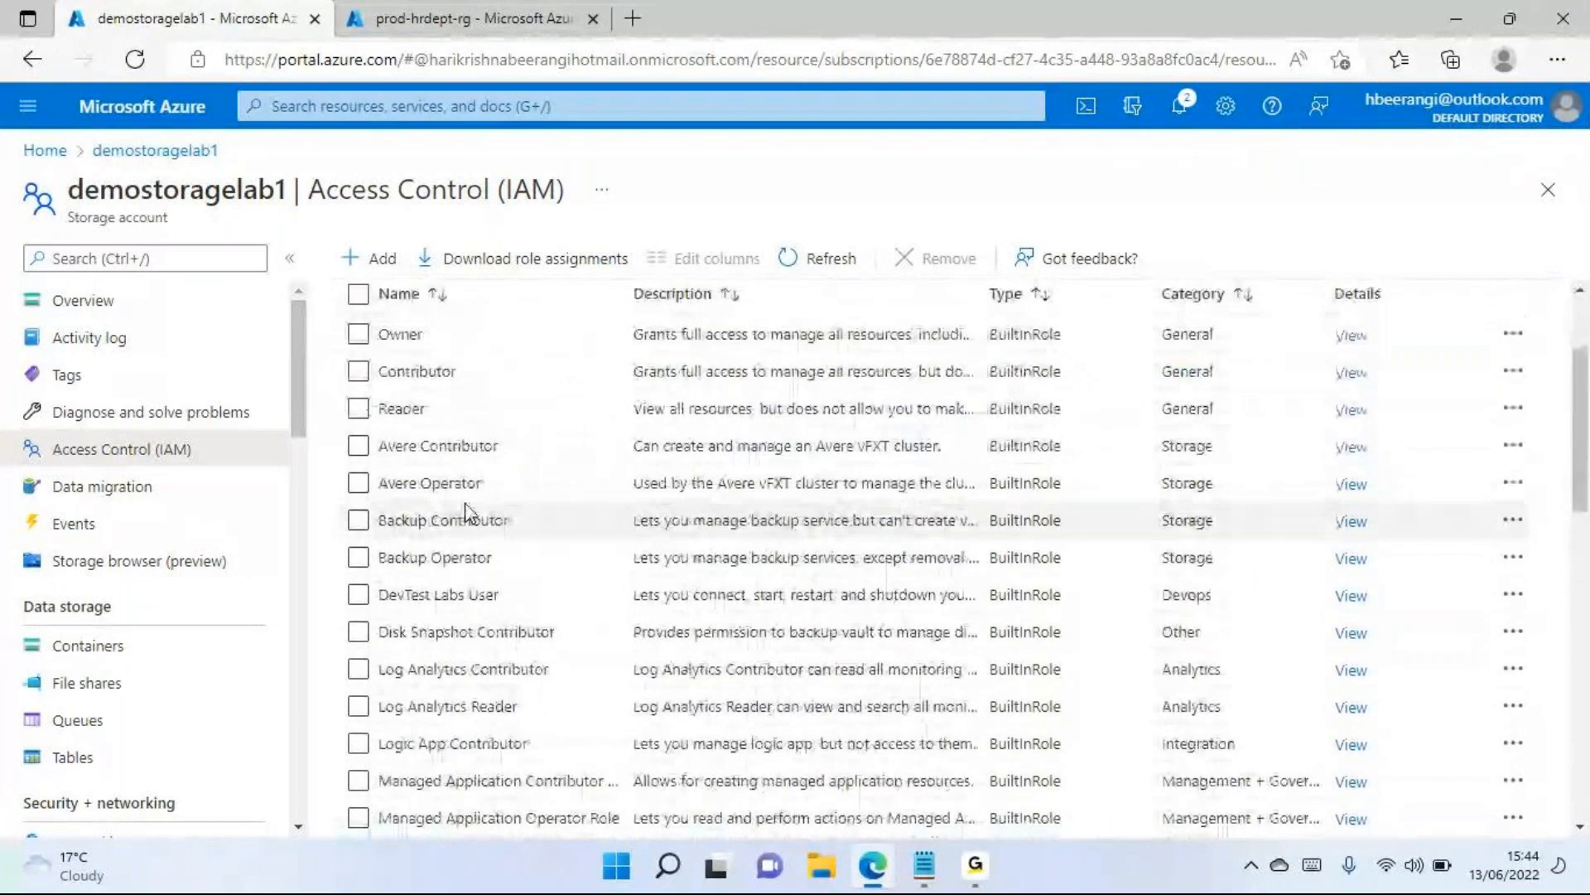
scroll(466, 513, down, 5)
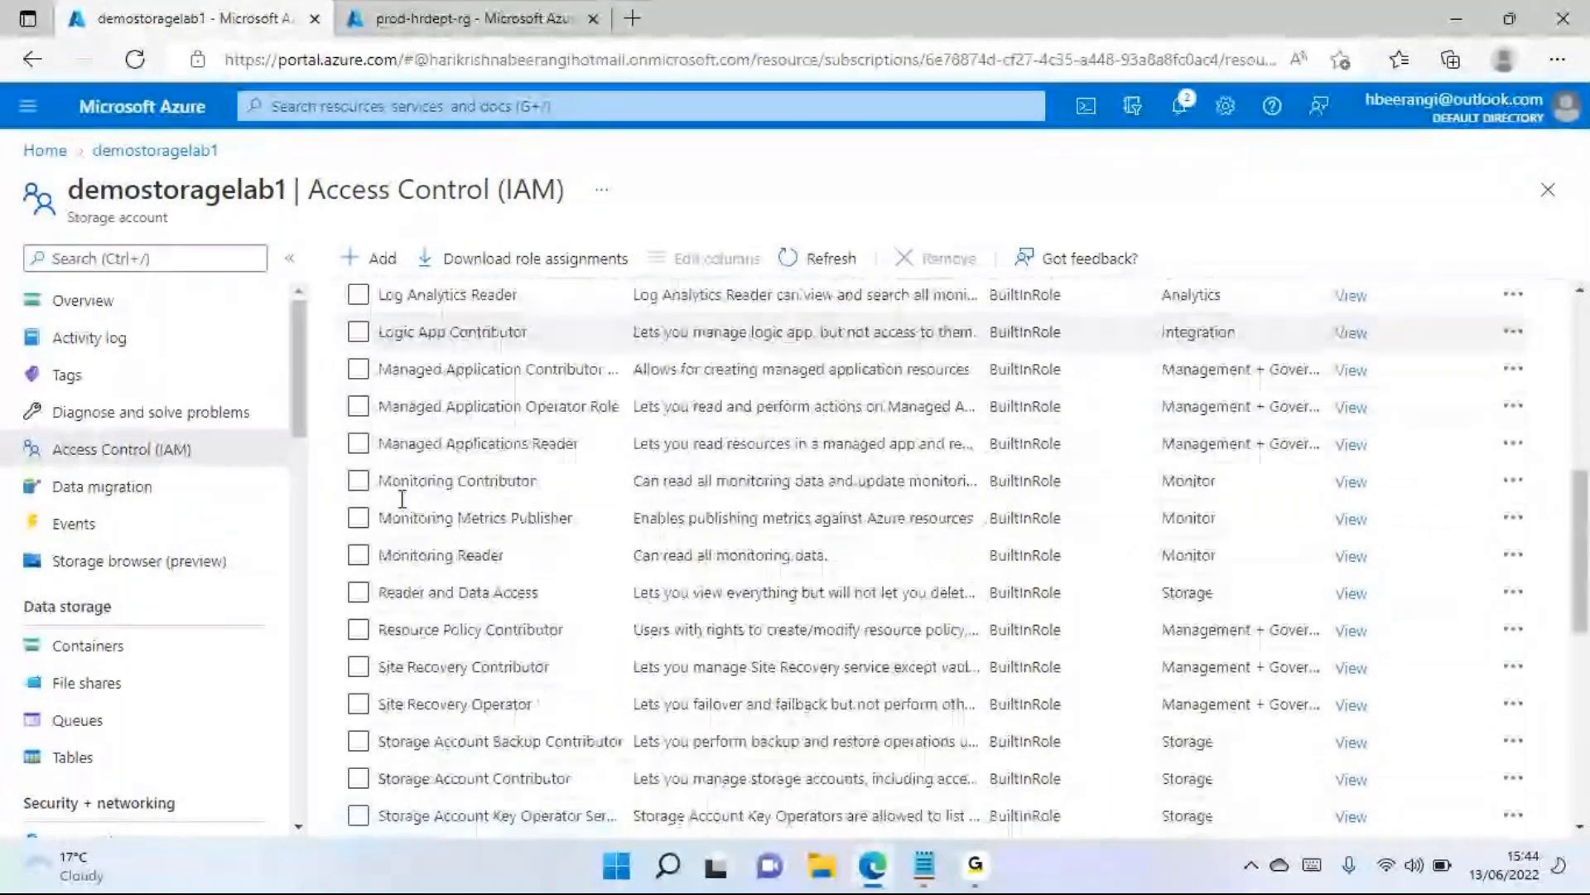
scroll(402, 497, down, 2)
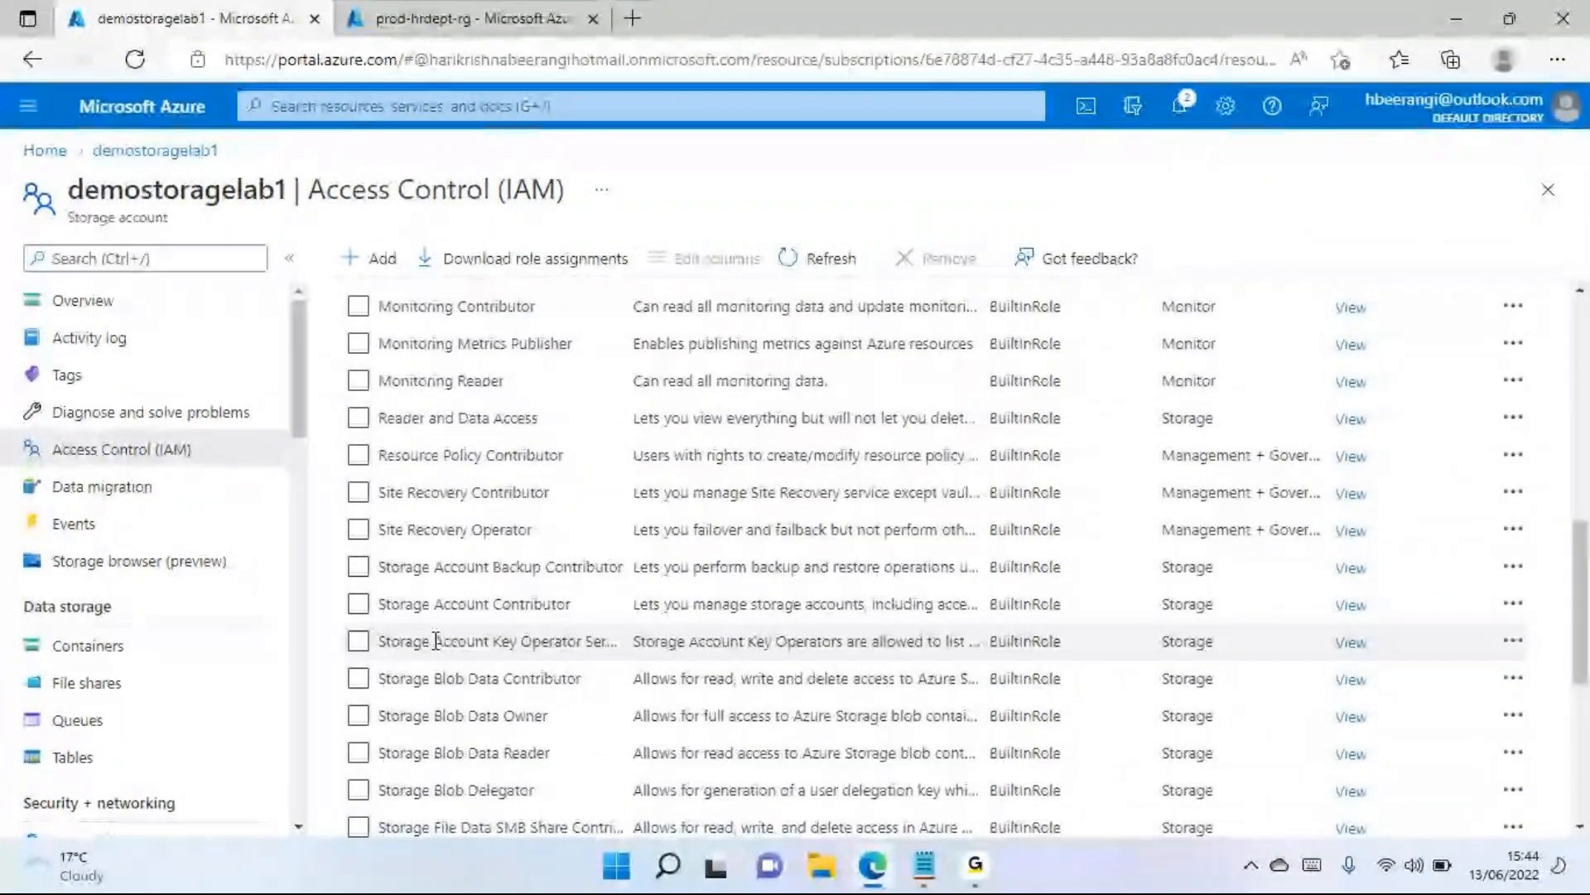
drag(434, 640, 580, 641)
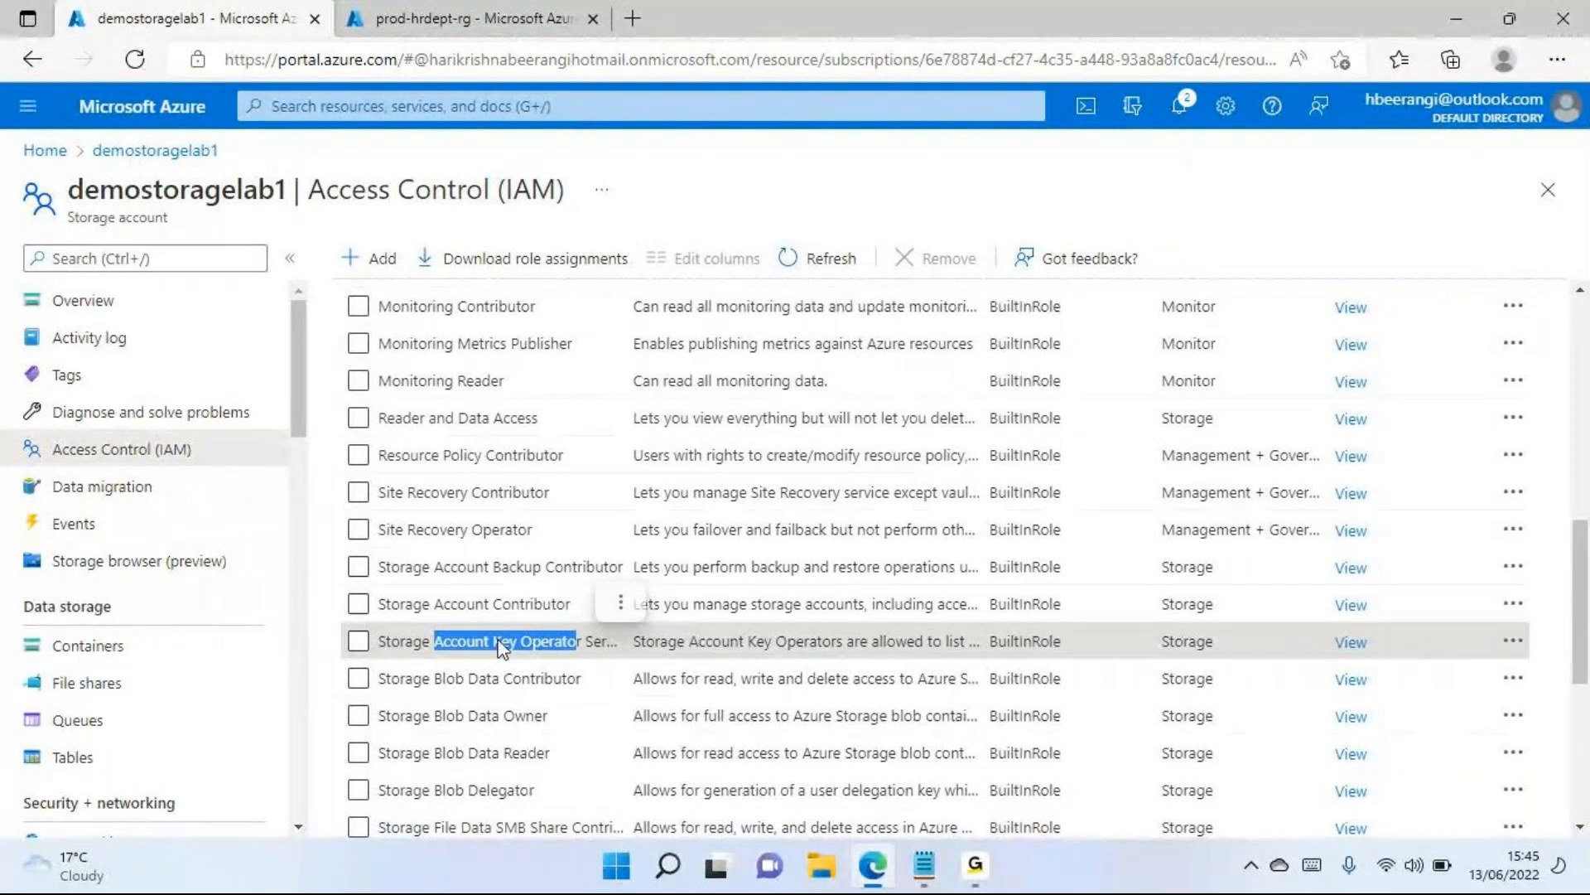
Examine the names and descriptions of the general and storage-related built-in roles for the storage account
scroll(422, 439, up, 10)
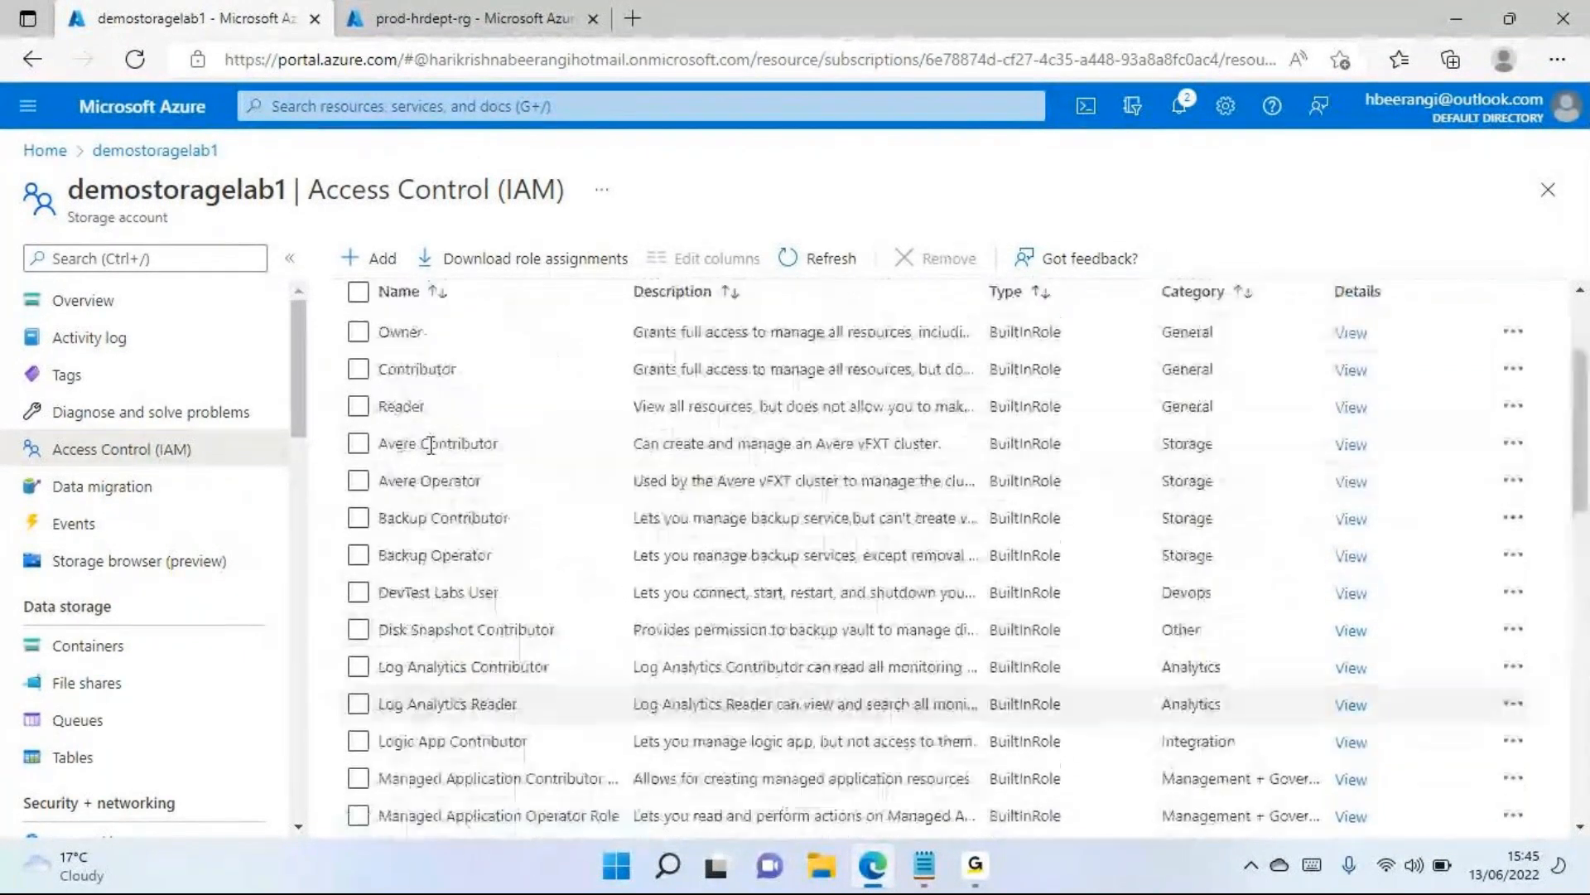
scroll(430, 444, up, 2)
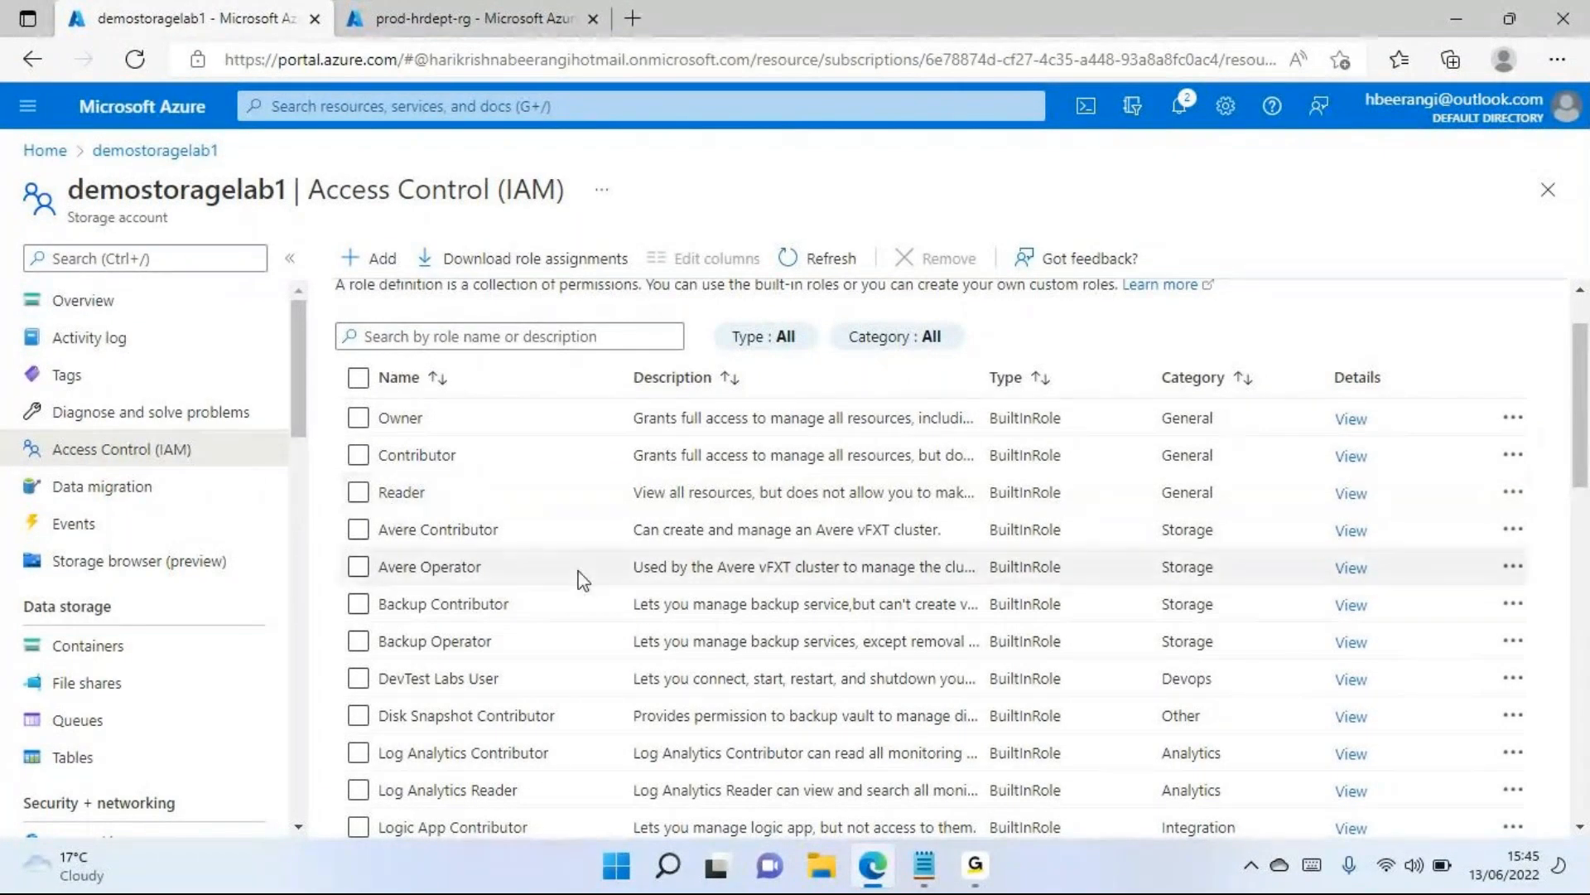
scroll(448, 504, down, 1)
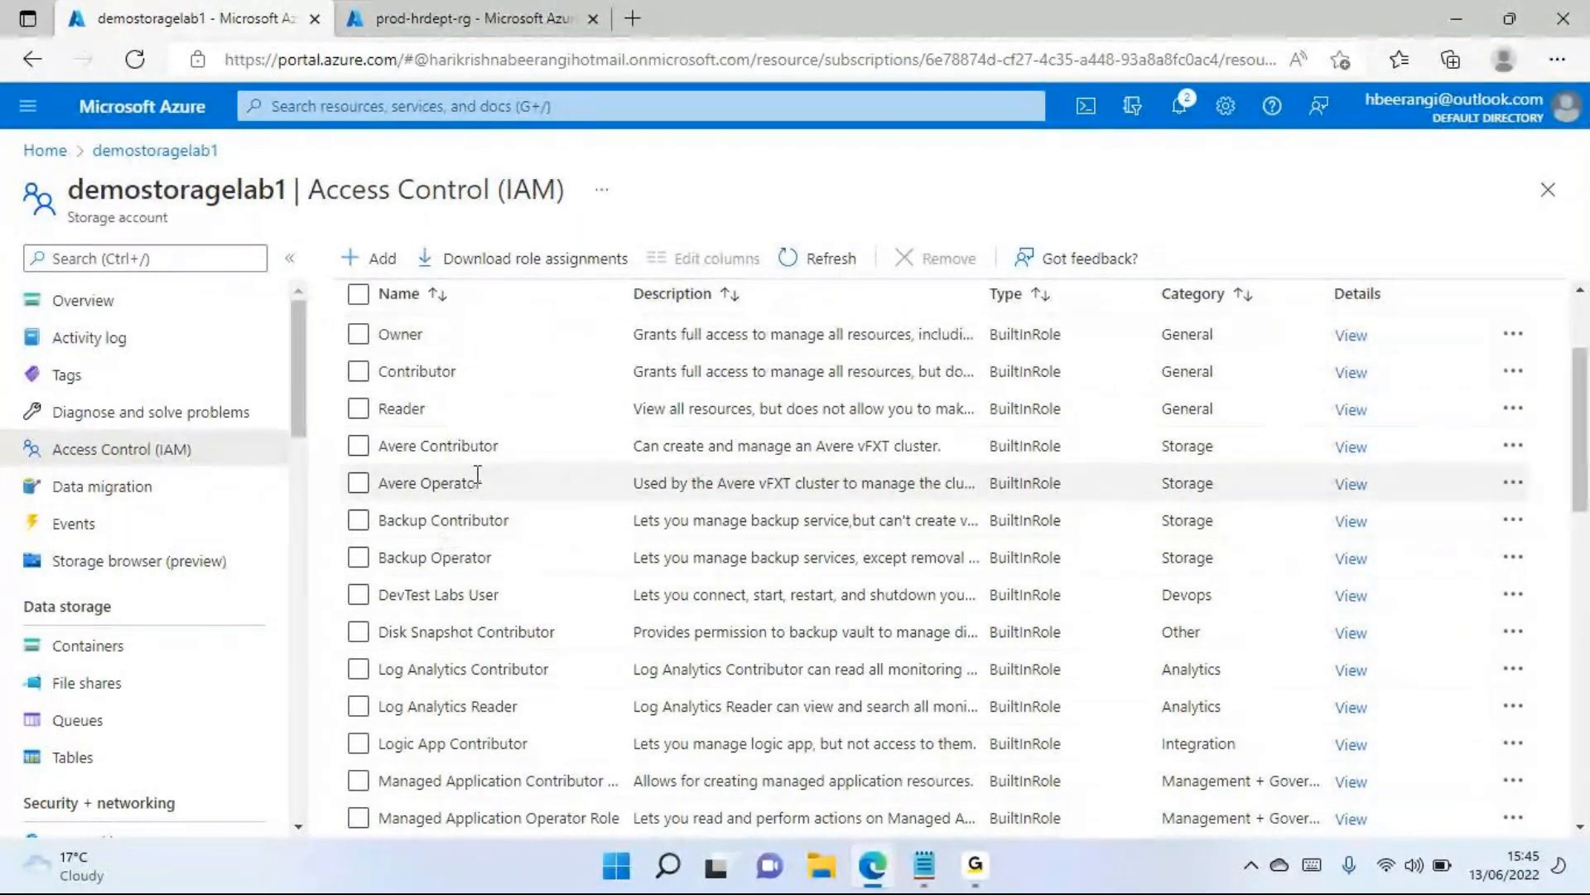
scroll(481, 480, down, 4)
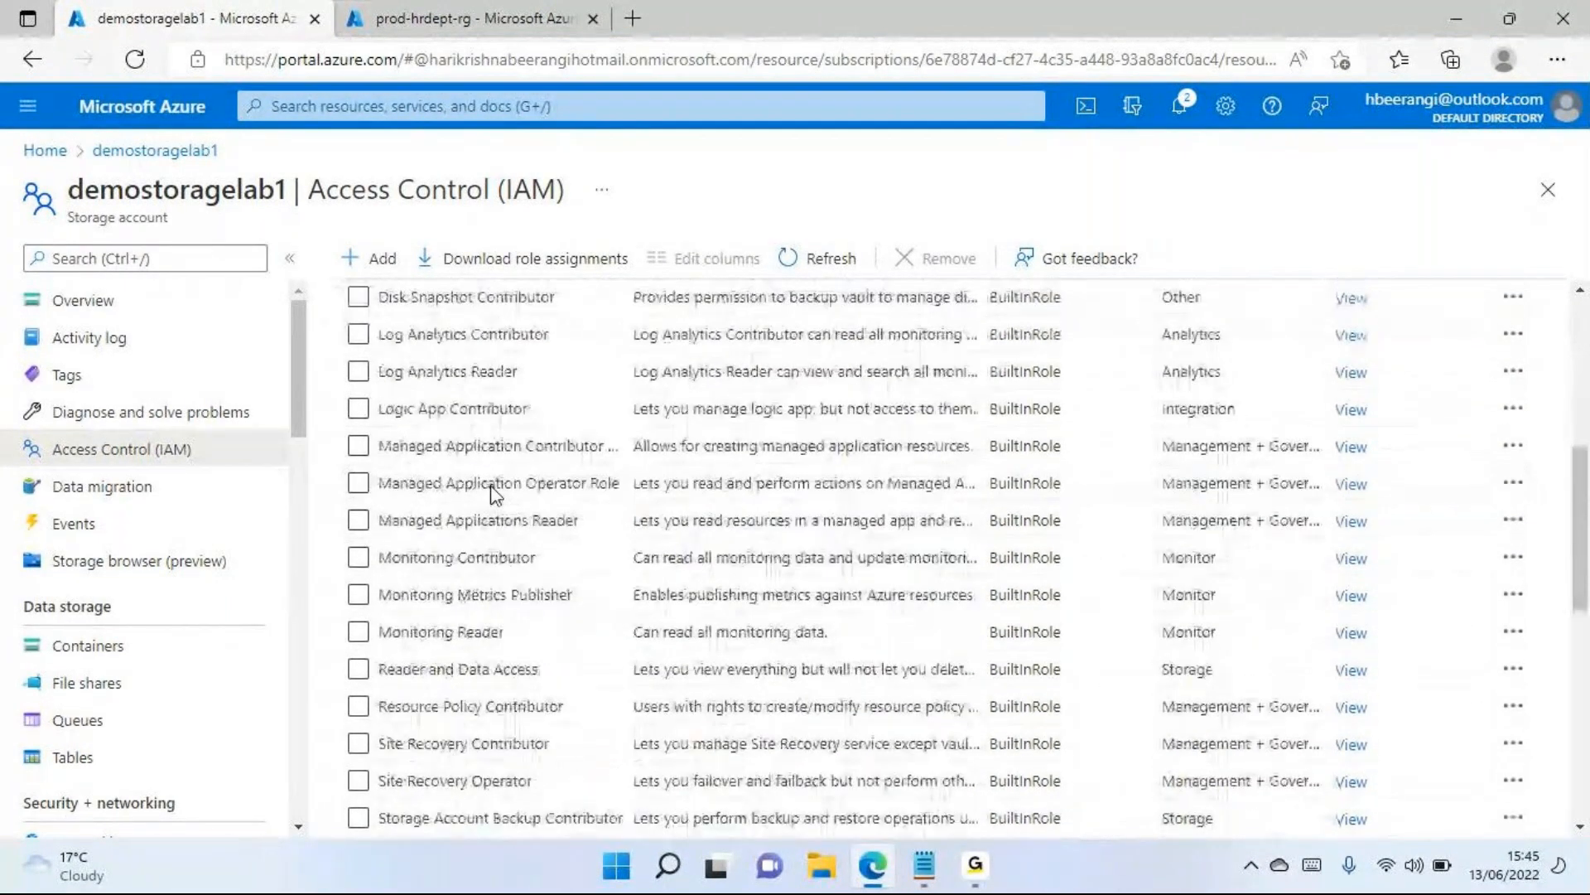
scroll(495, 493, down, 9)
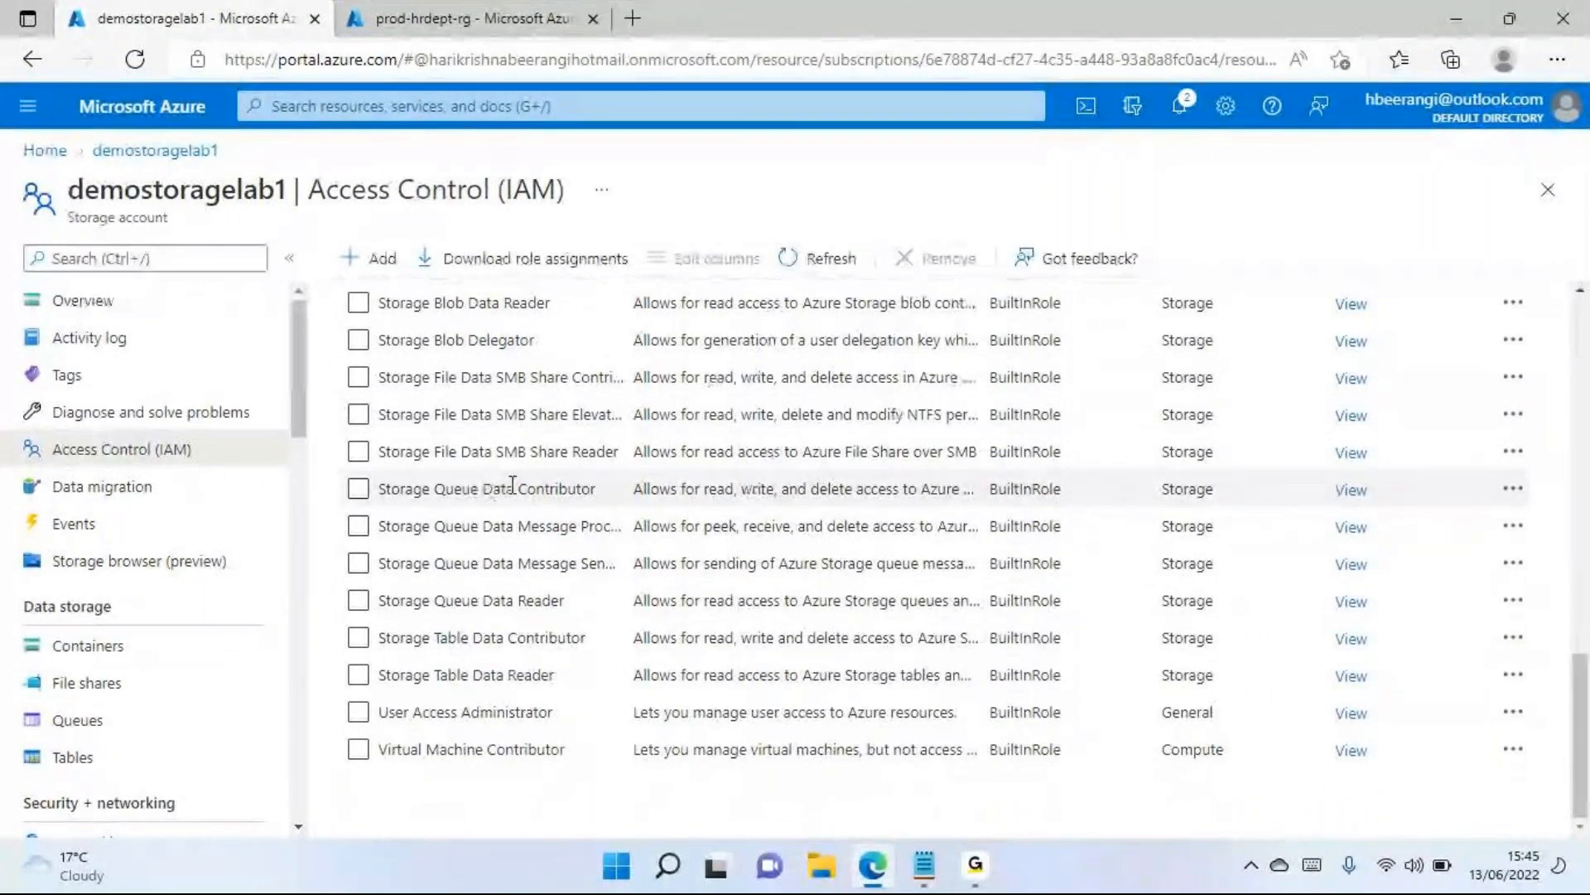
scroll(513, 485, up, 13)
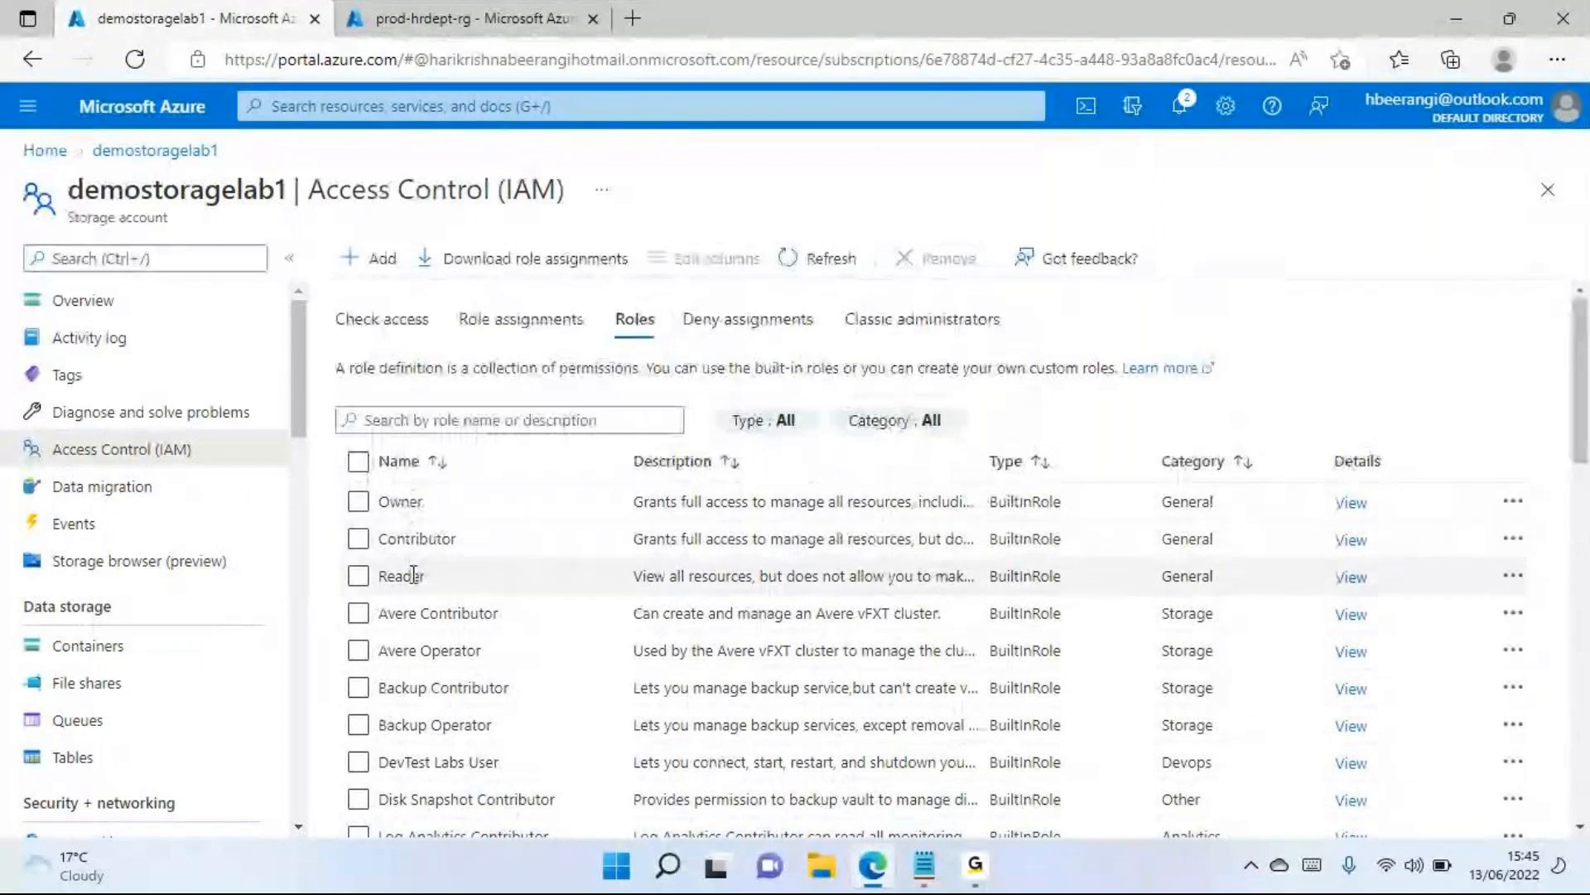
scroll(431, 577, down, 3)
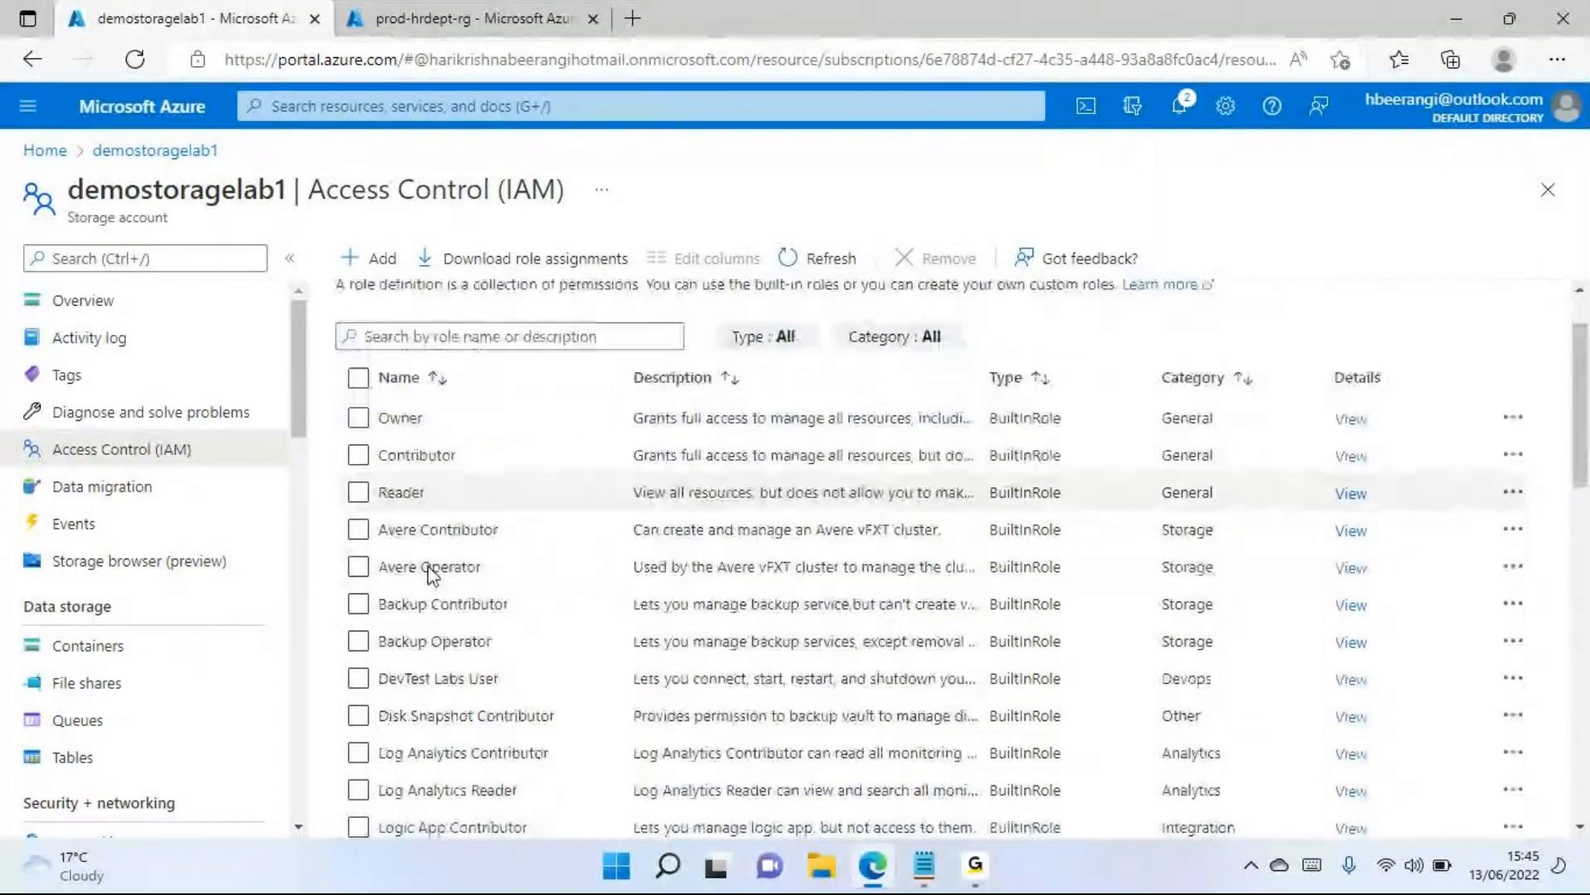
scroll(431, 578, down, 6)
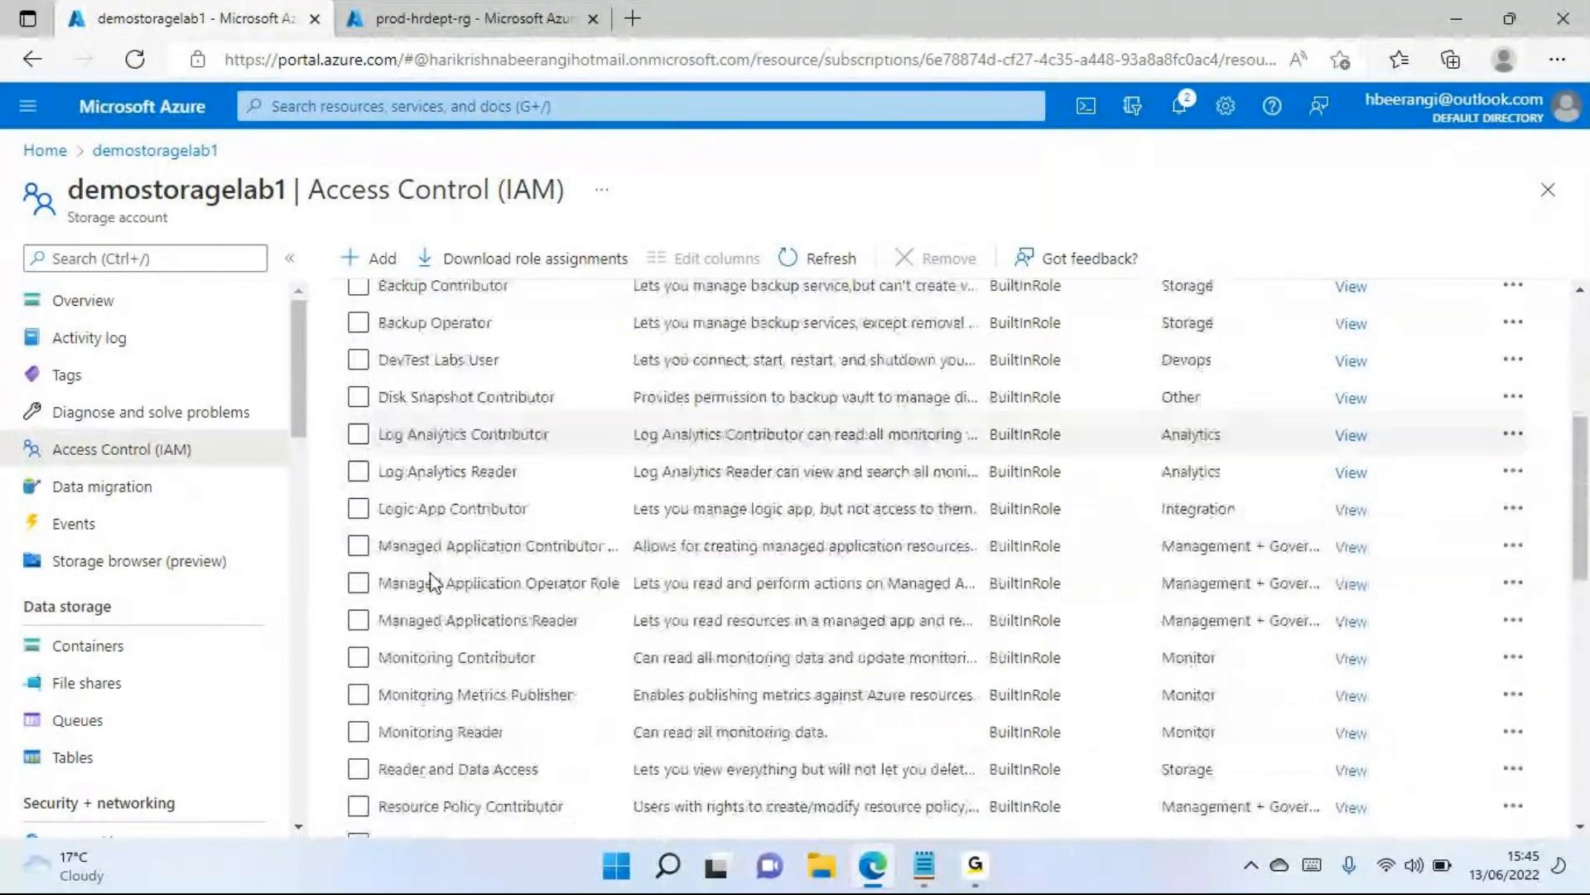
scroll(633, 589, up, 10)
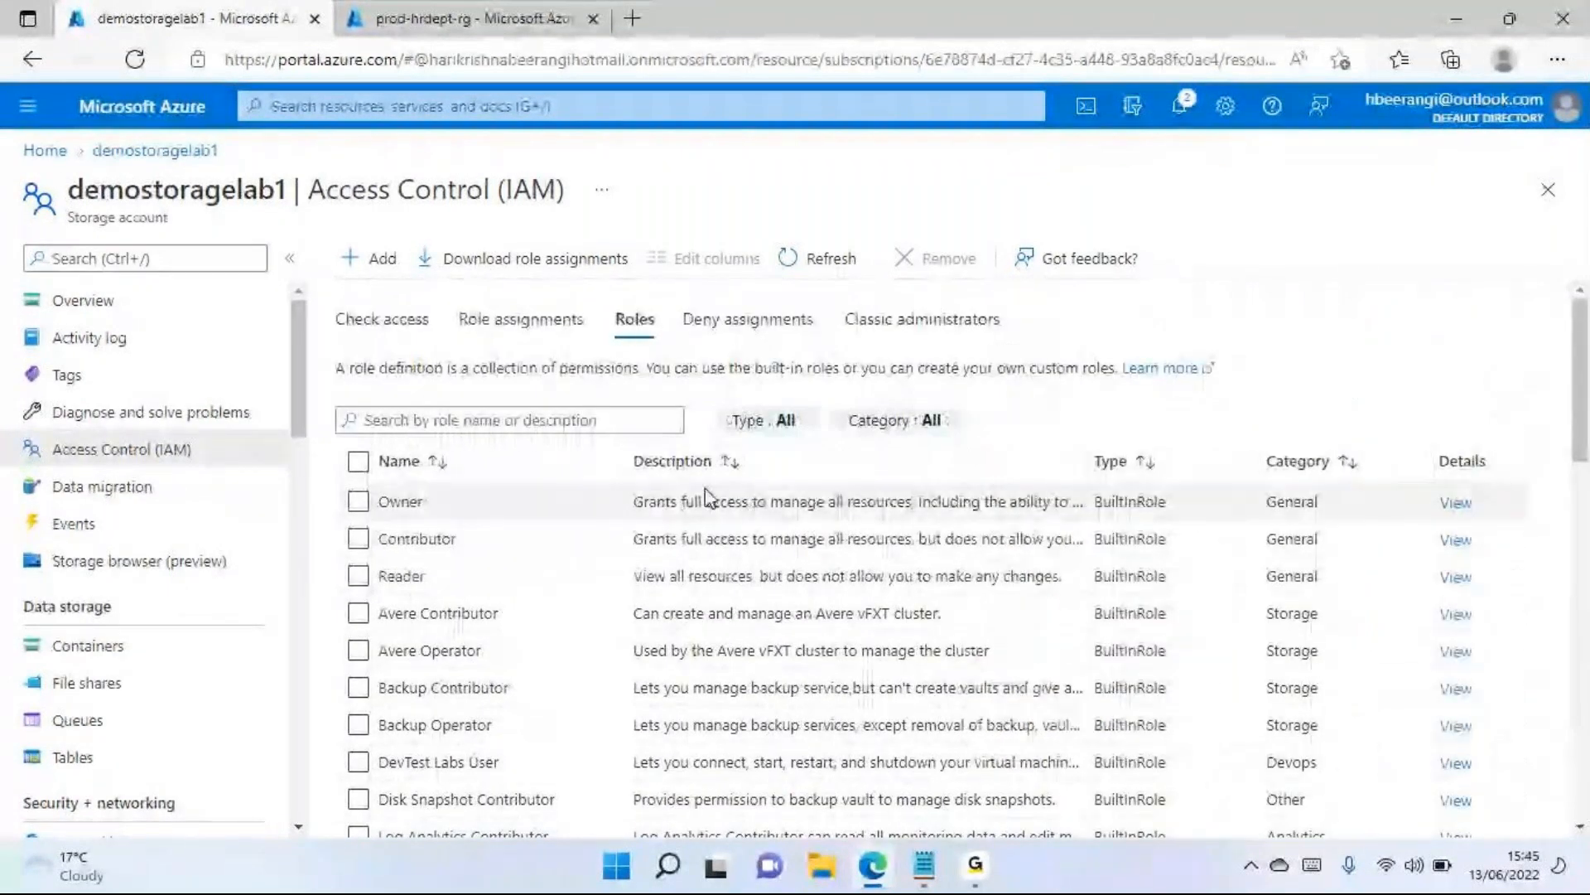
scroll(715, 600, down, 7)
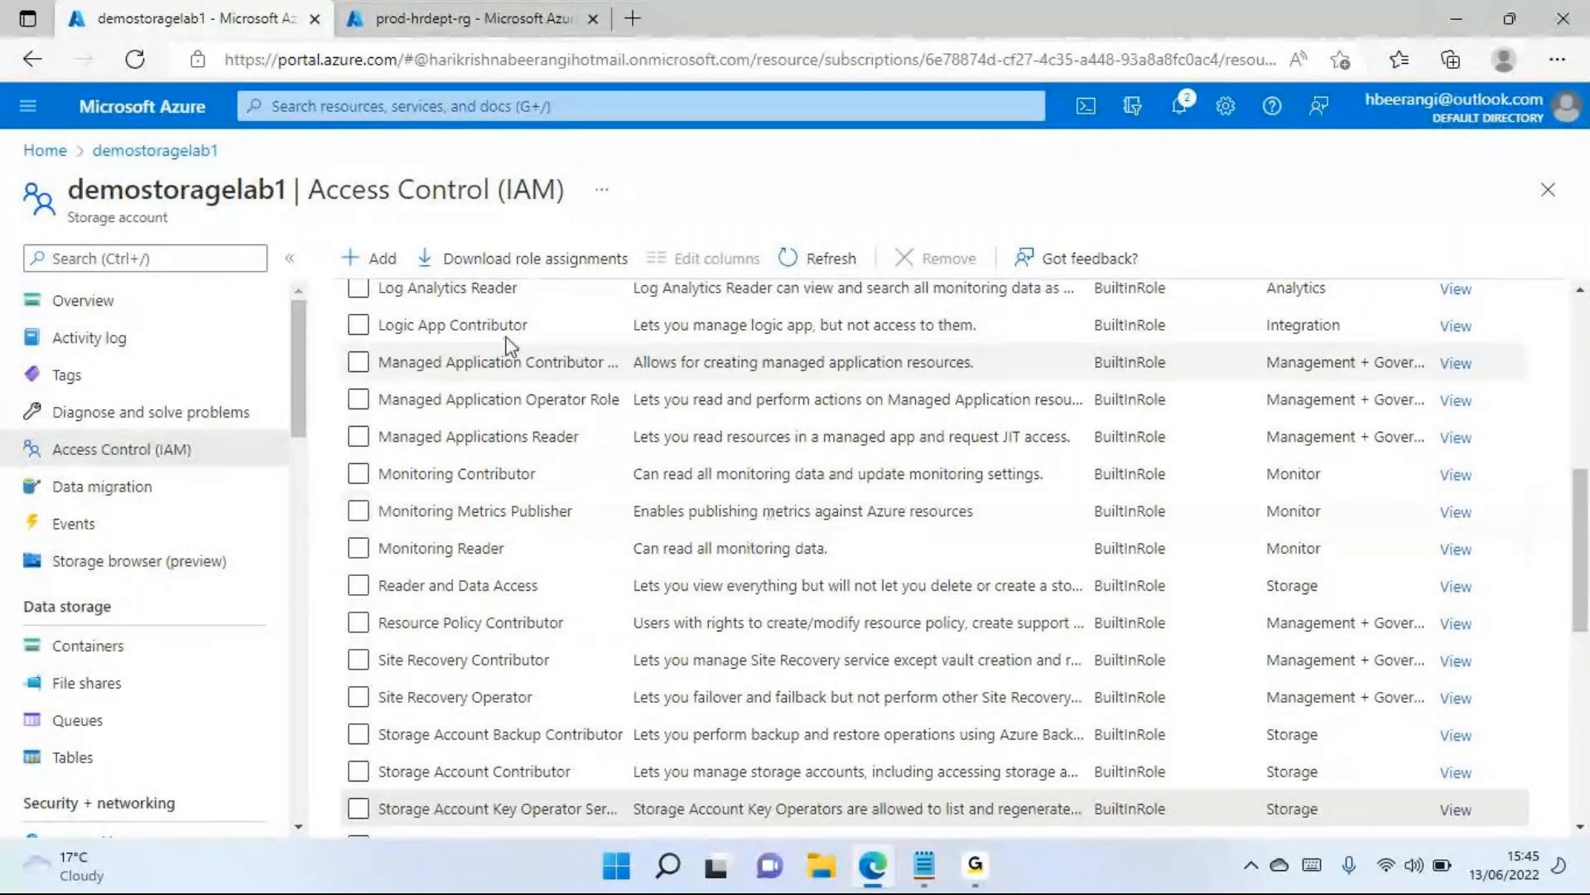
Open the storage account's Data migration page, and switch to the existing storage notes in Notepad
click(132, 496)
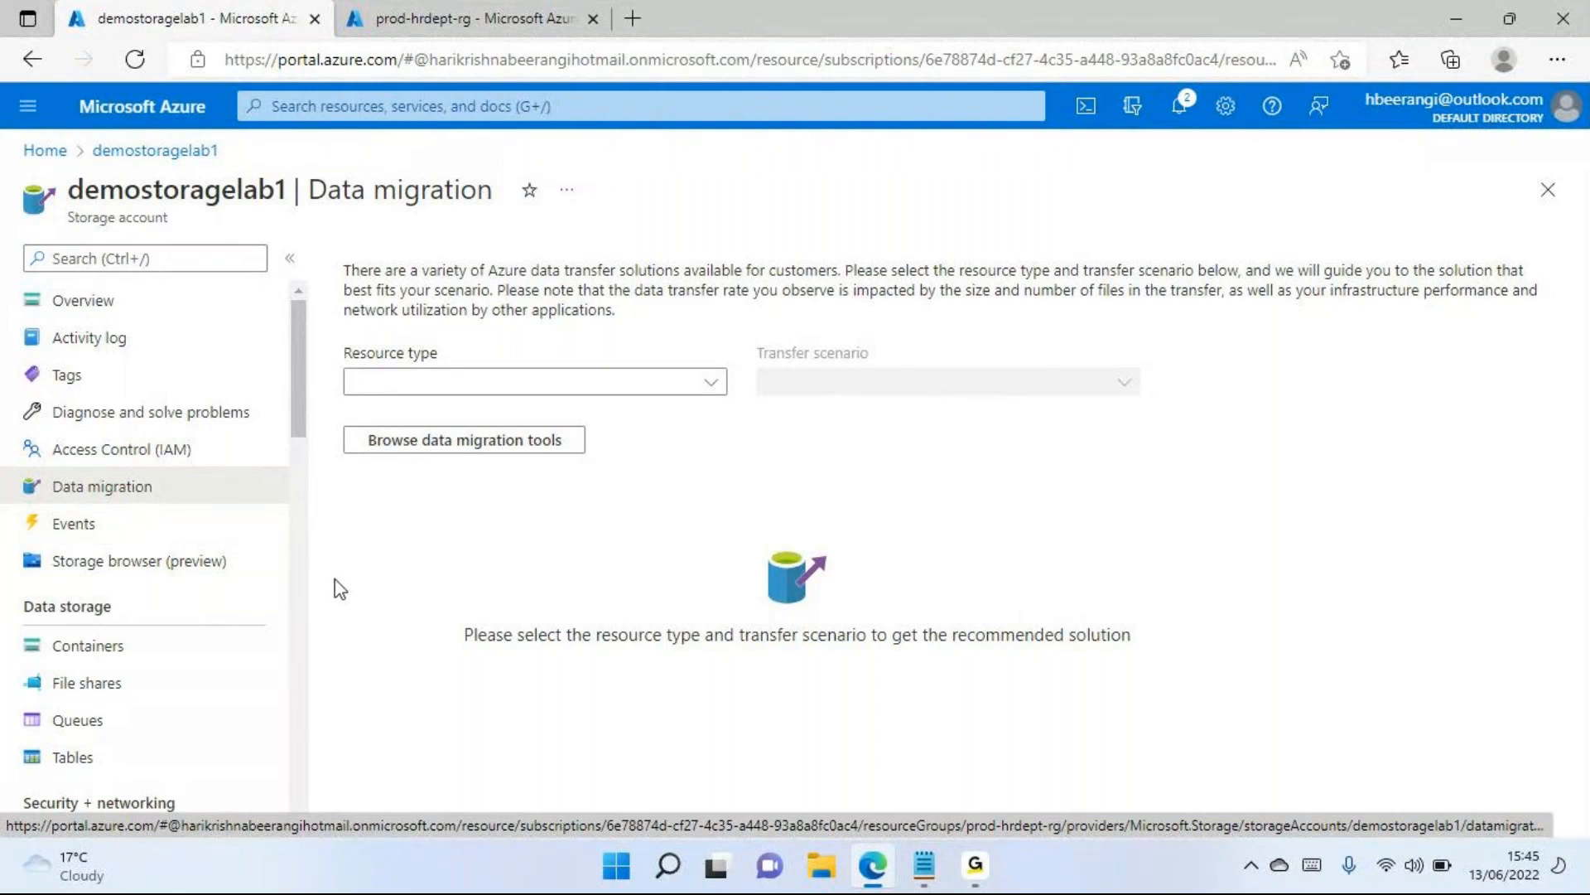
scroll(211, 514, down, 2)
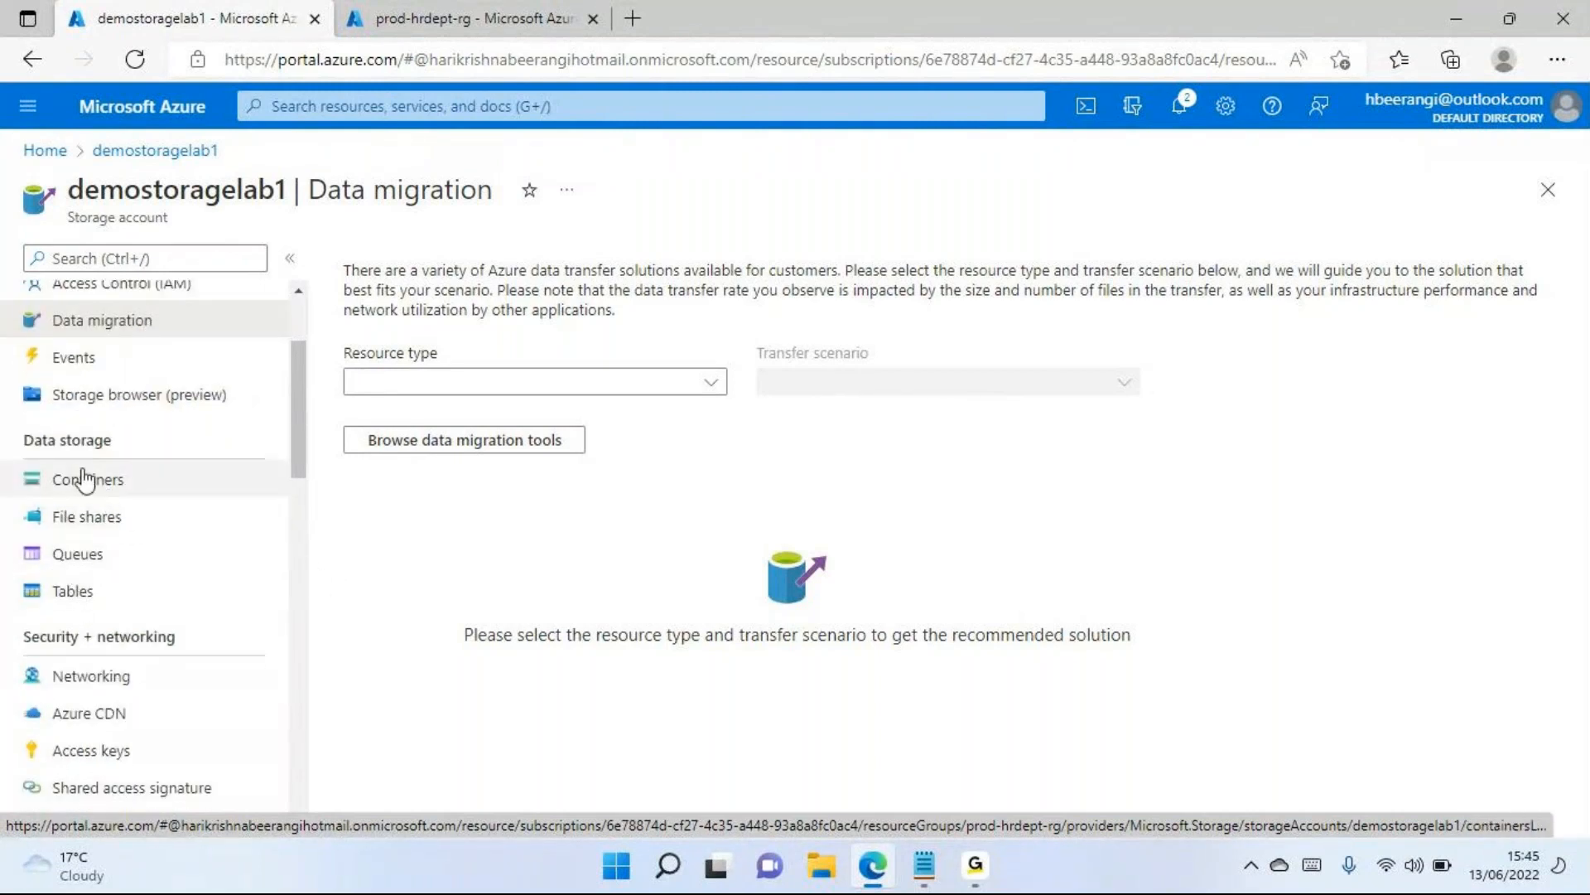
click(928, 870)
click(176, 495)
click(178, 506)
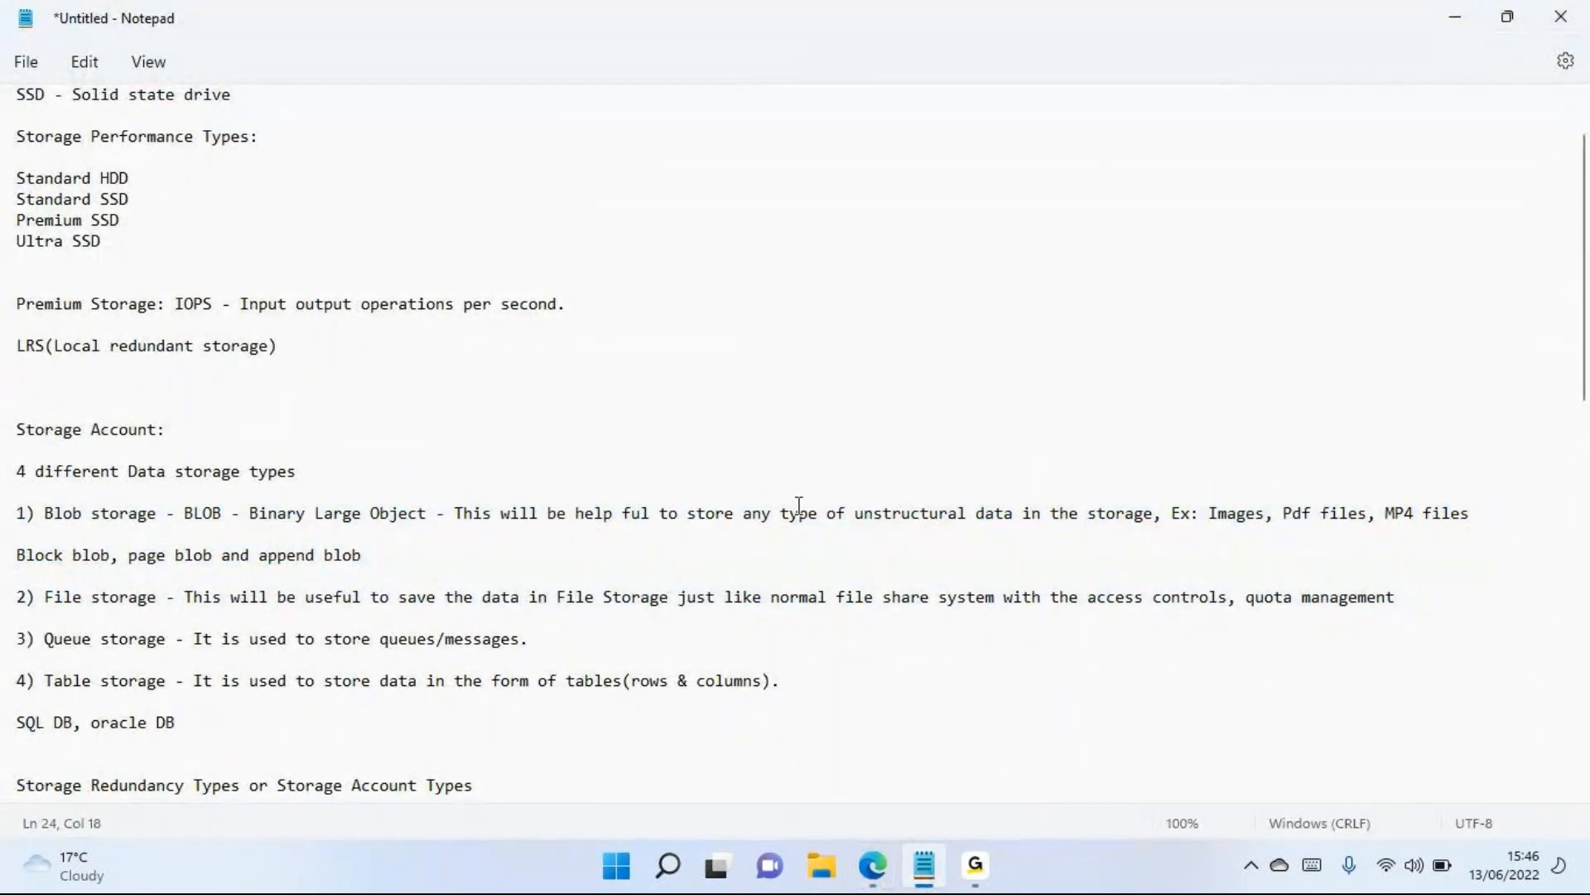
Open a new, empty Notepad window over the existing notes
key(super+r)
text(Notep)
key(Down)
key(Return)
Enter the heading "Data Storage :" in the new note
text(Storage)
key(Home)
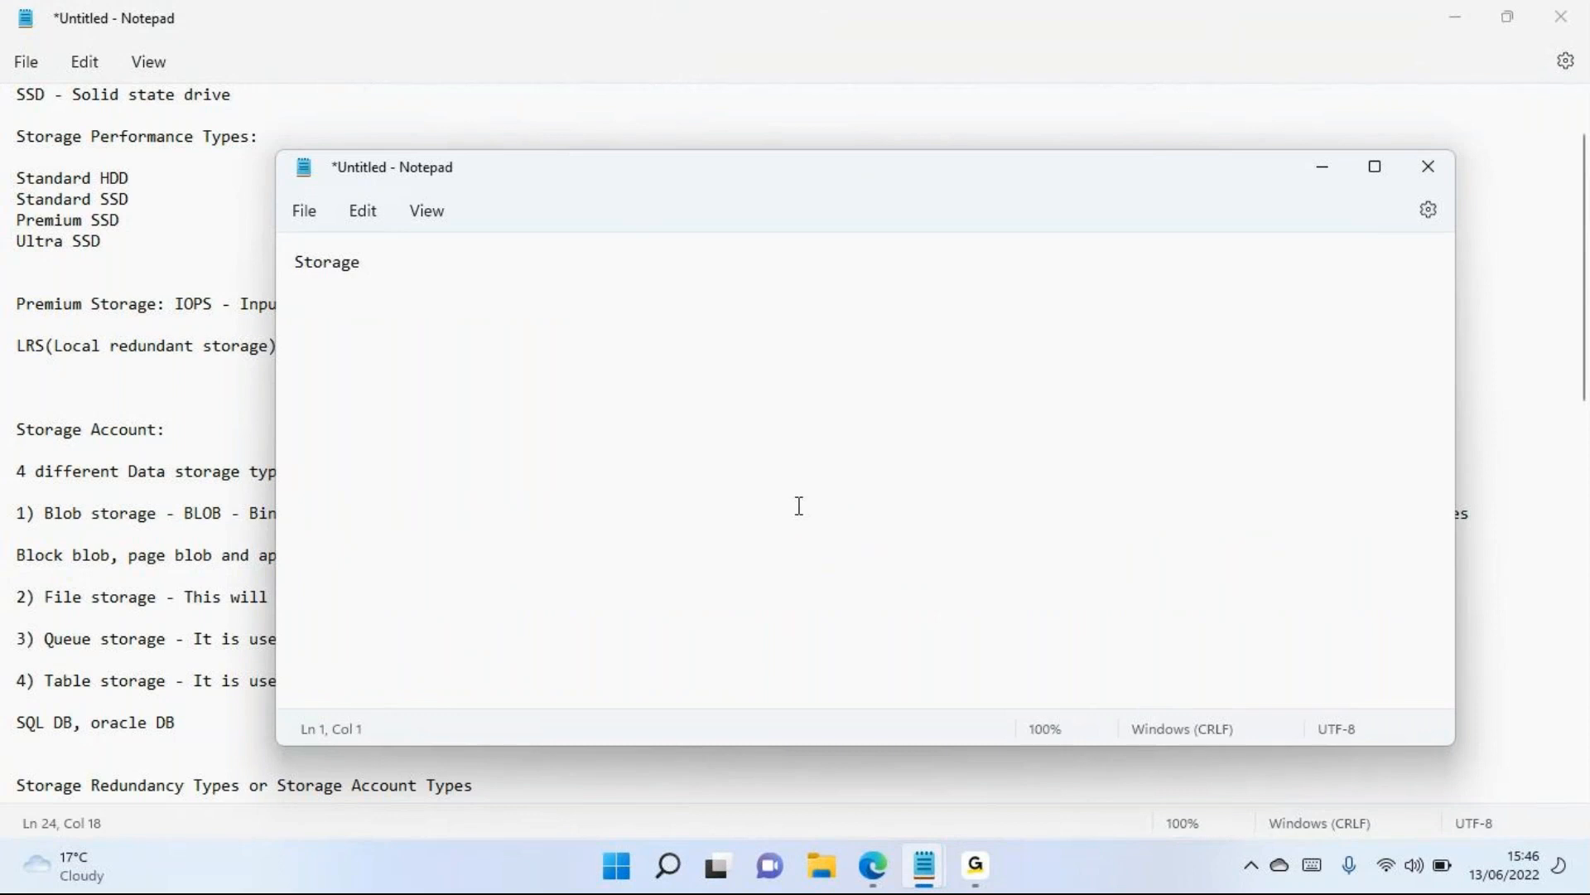
key(End)
key(Home)
text(Data )
text(:)
List Blob Storage, File Storage, Queue storage and Table storage on separate lines below the Data Storage heading
key(Return)
key(Return)
text(Blob )
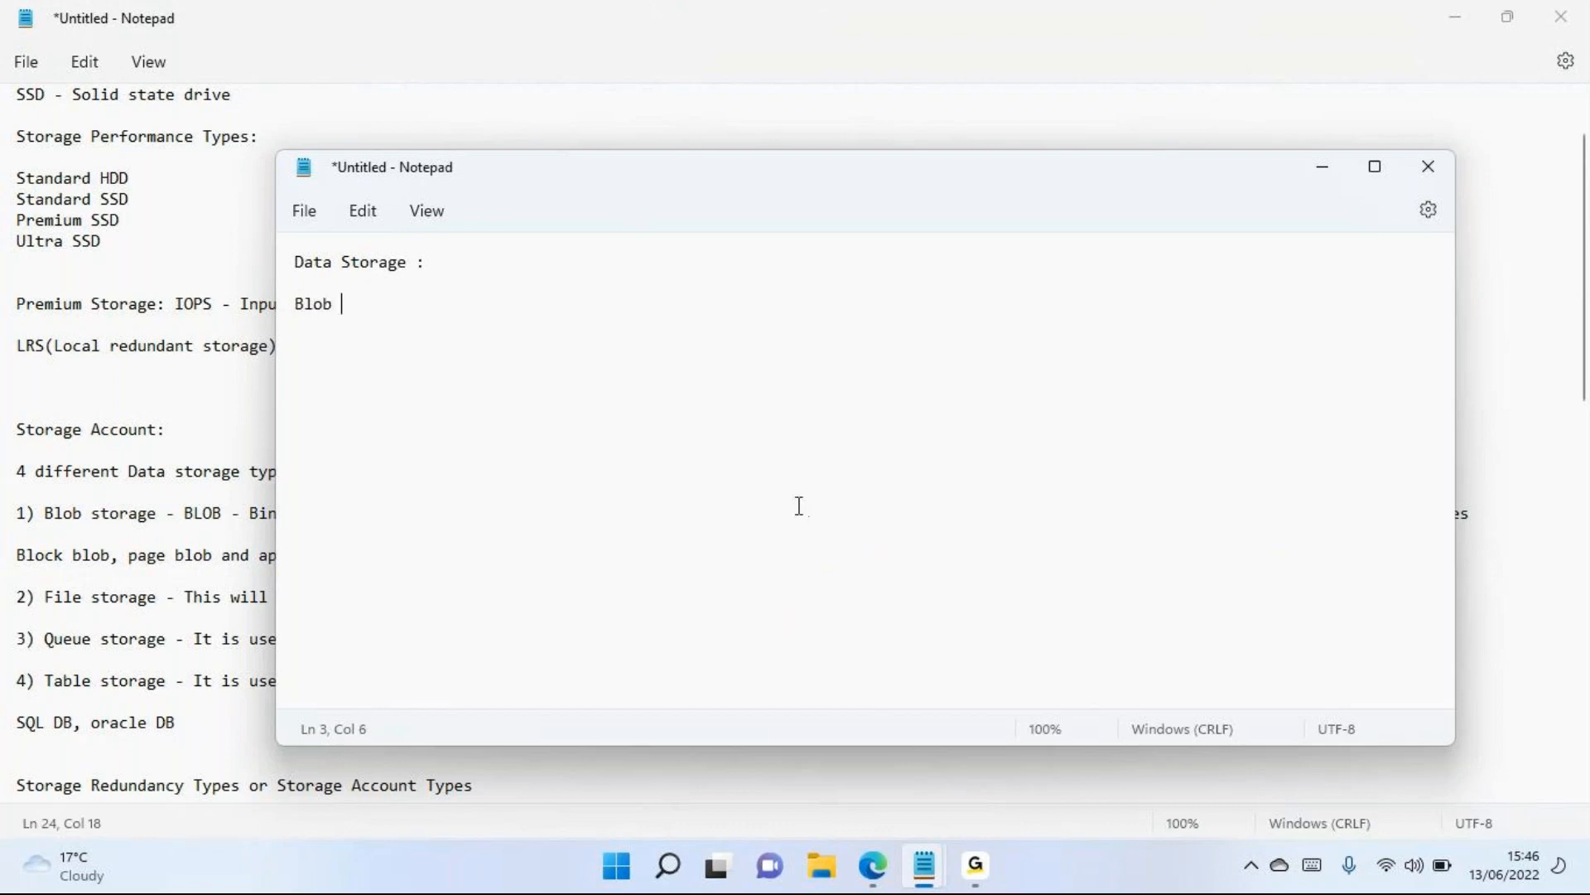
text(Storage)
key(Return)
text(File Storage)
key(Return)
text(Que)
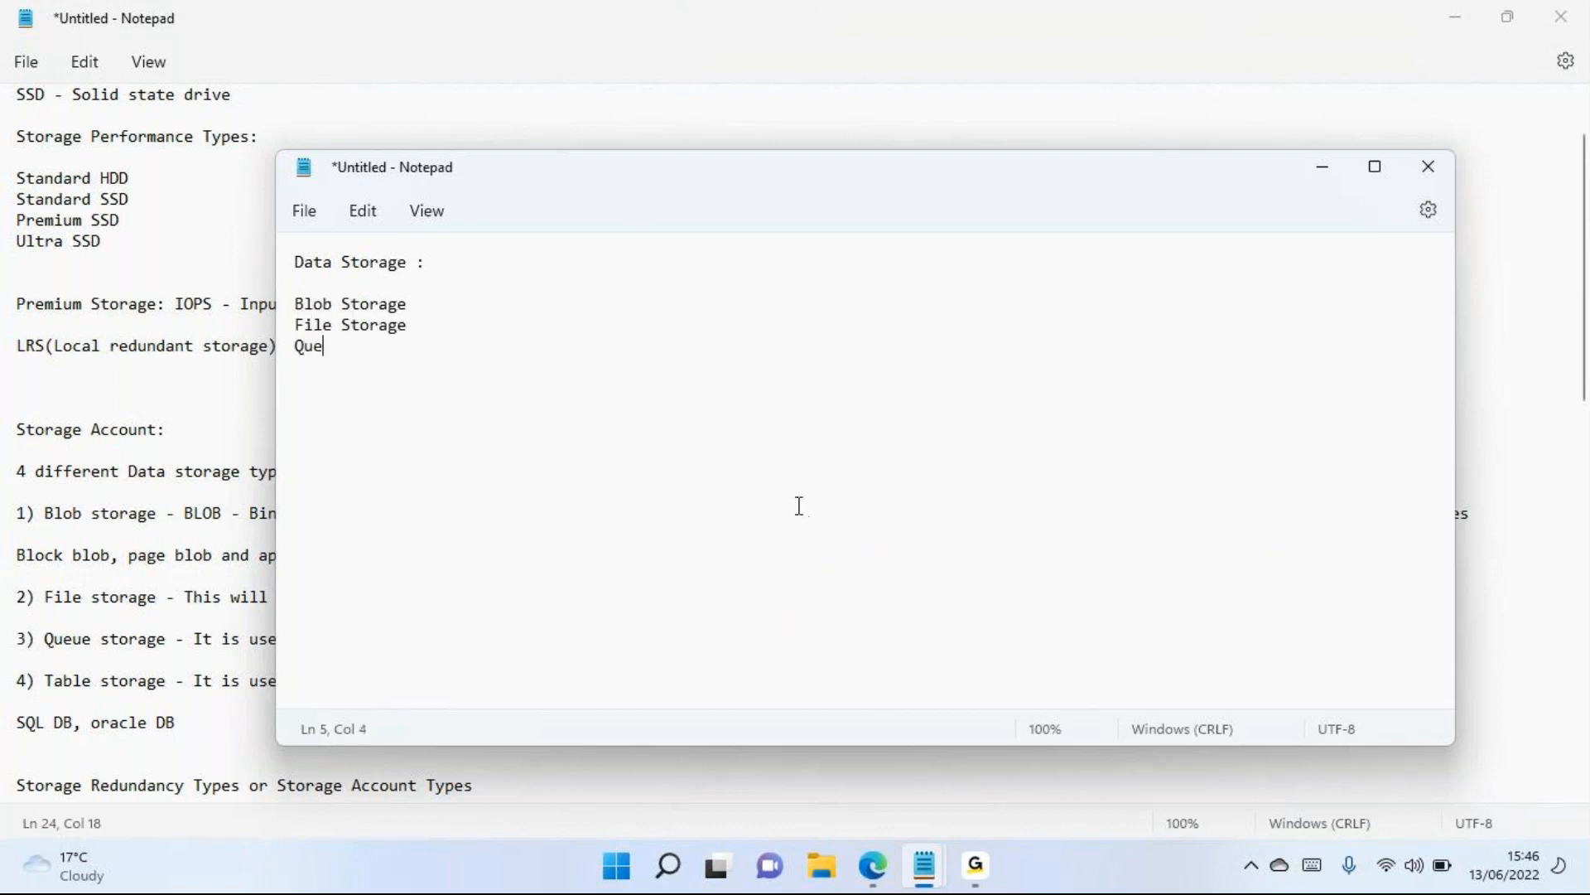
text(ue storage)
key(Return)
text(Table storage)
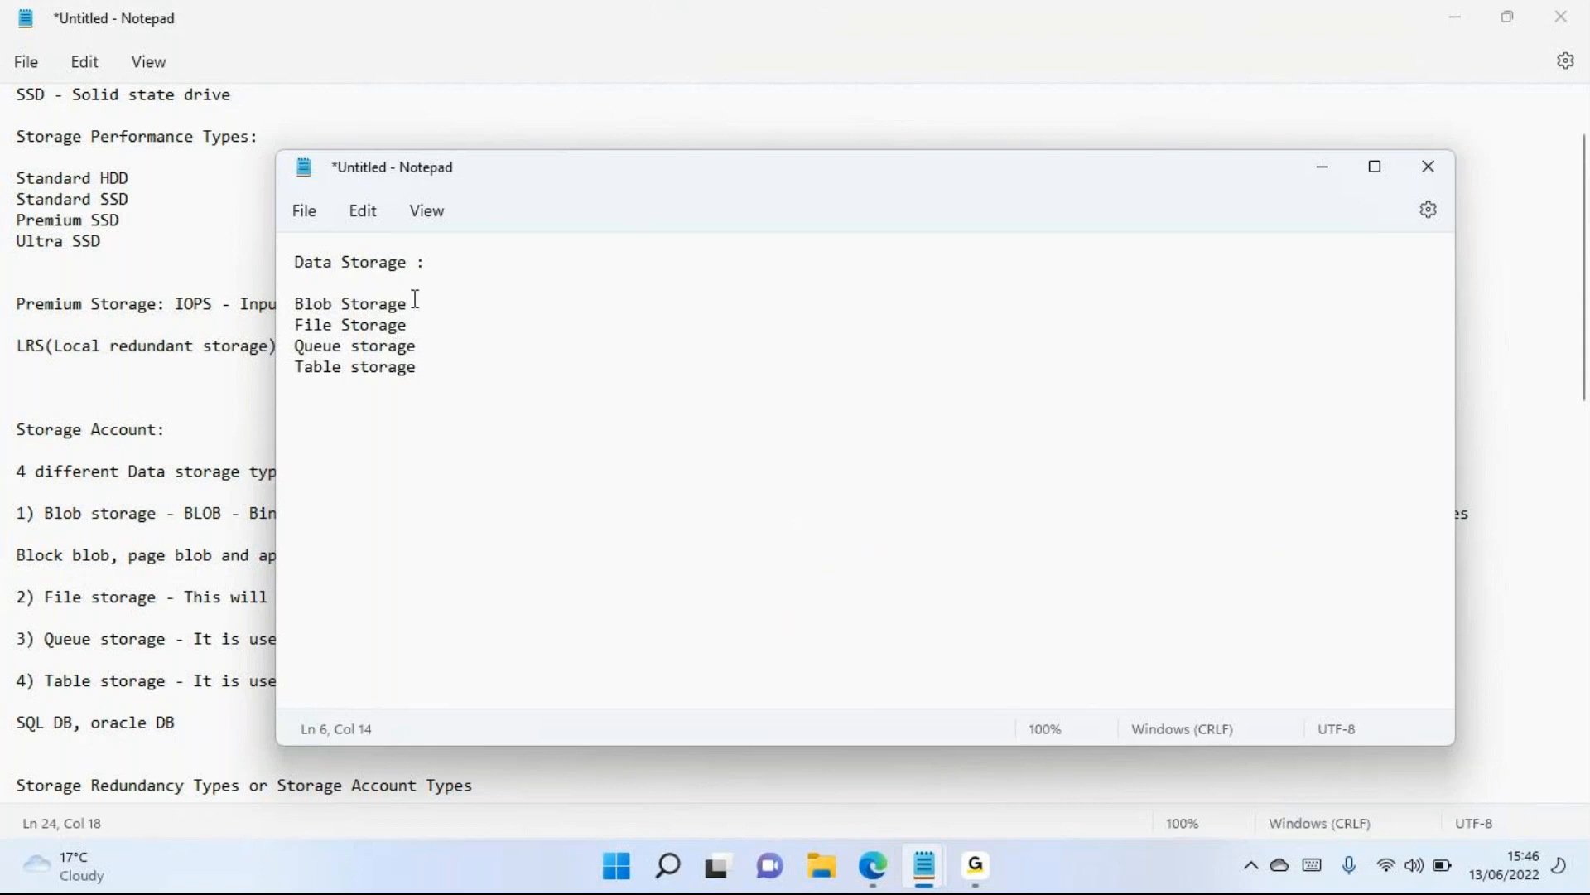
Insert a blank line below the Blob Storage entry and append "/Containers" to that entry
key(Return)
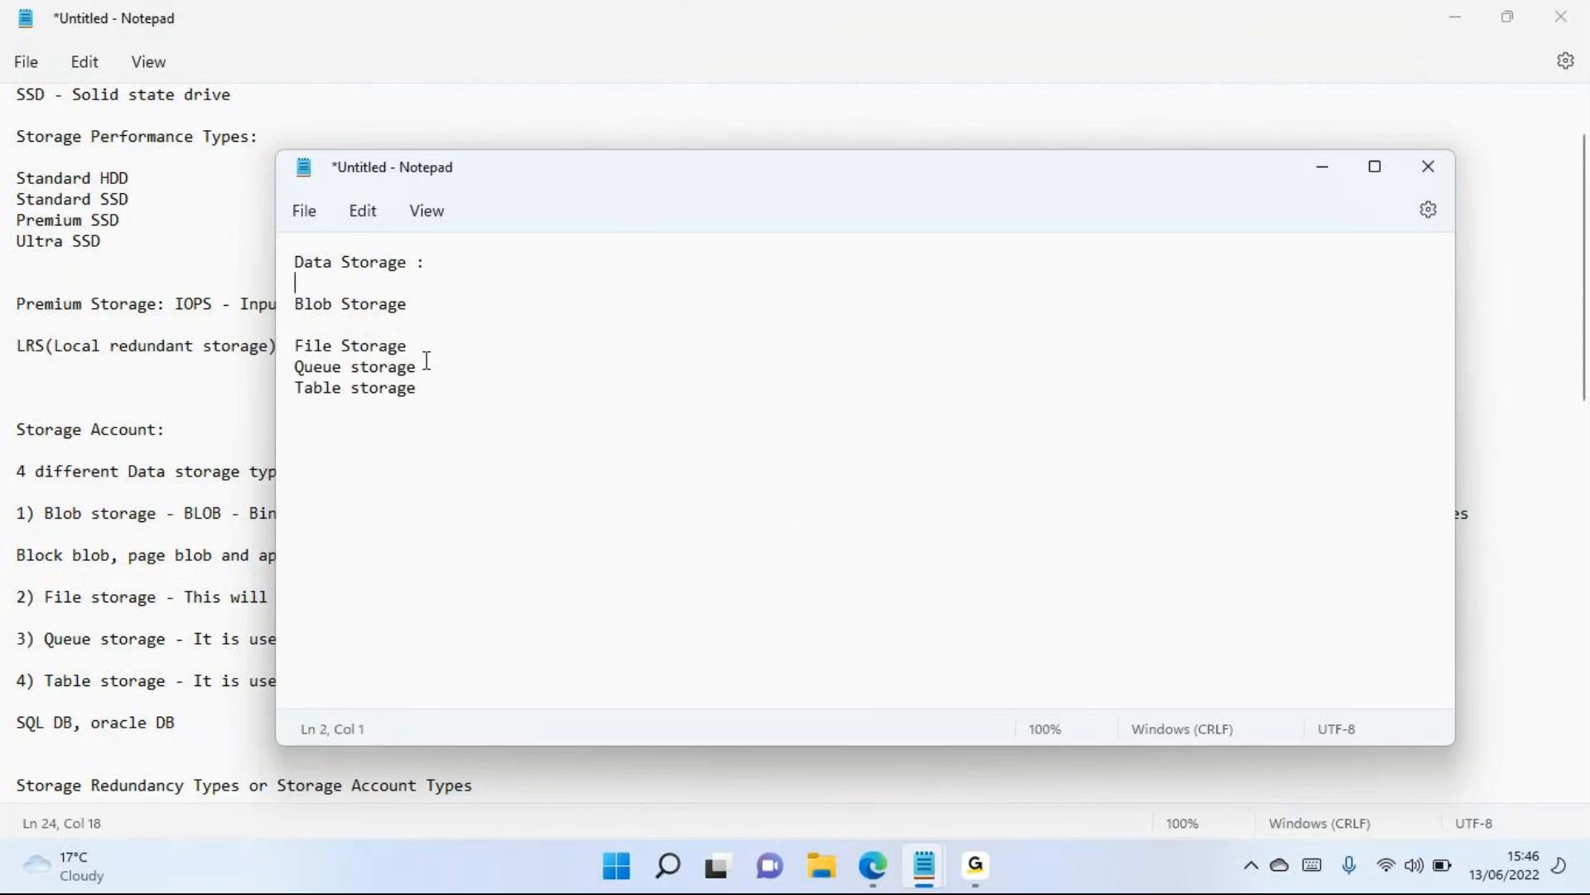
key(End)
text(/Containers)
drag(407, 299, 269, 298)
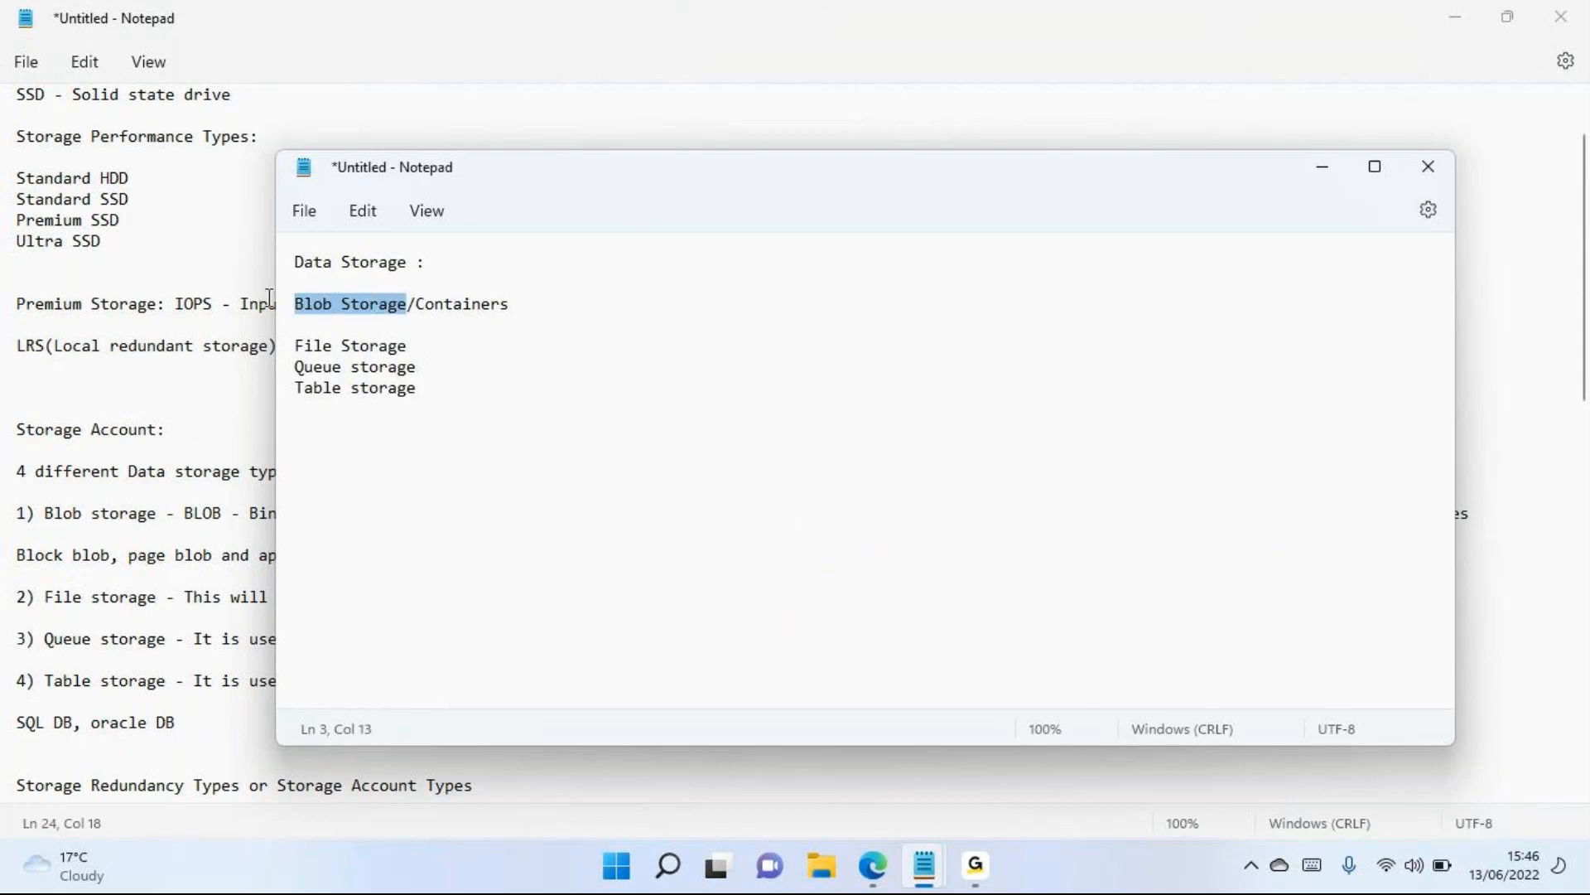
drag(532, 303, 439, 308)
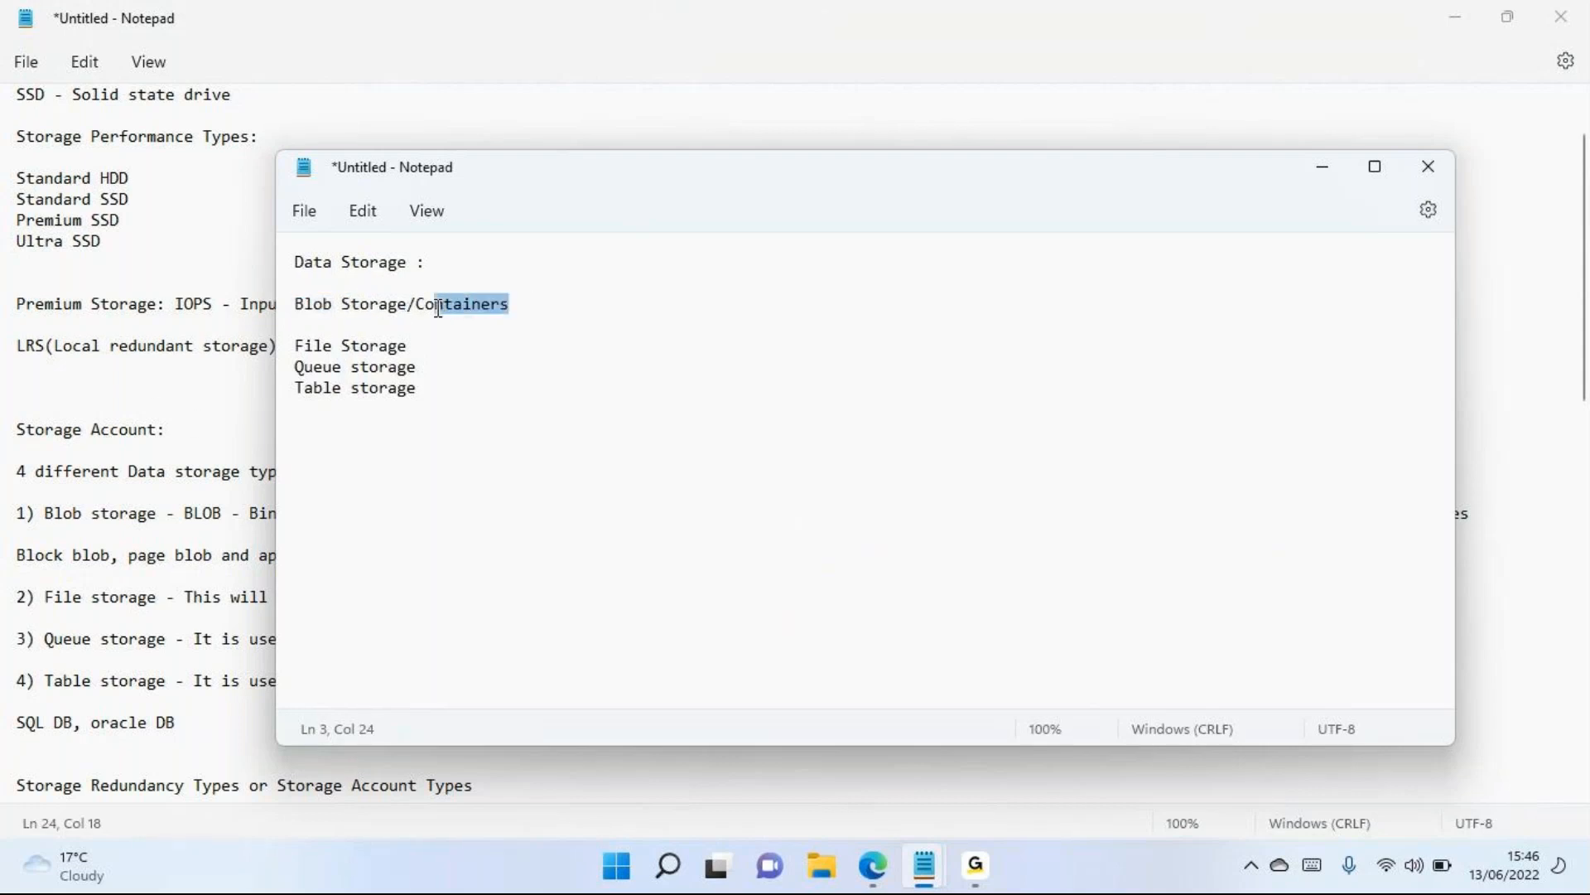
Switch back to the Azure portal in the browser and open the Containers page of the demostoragelab1 storage account
key(alt+Tab)
key(alt+Tab)
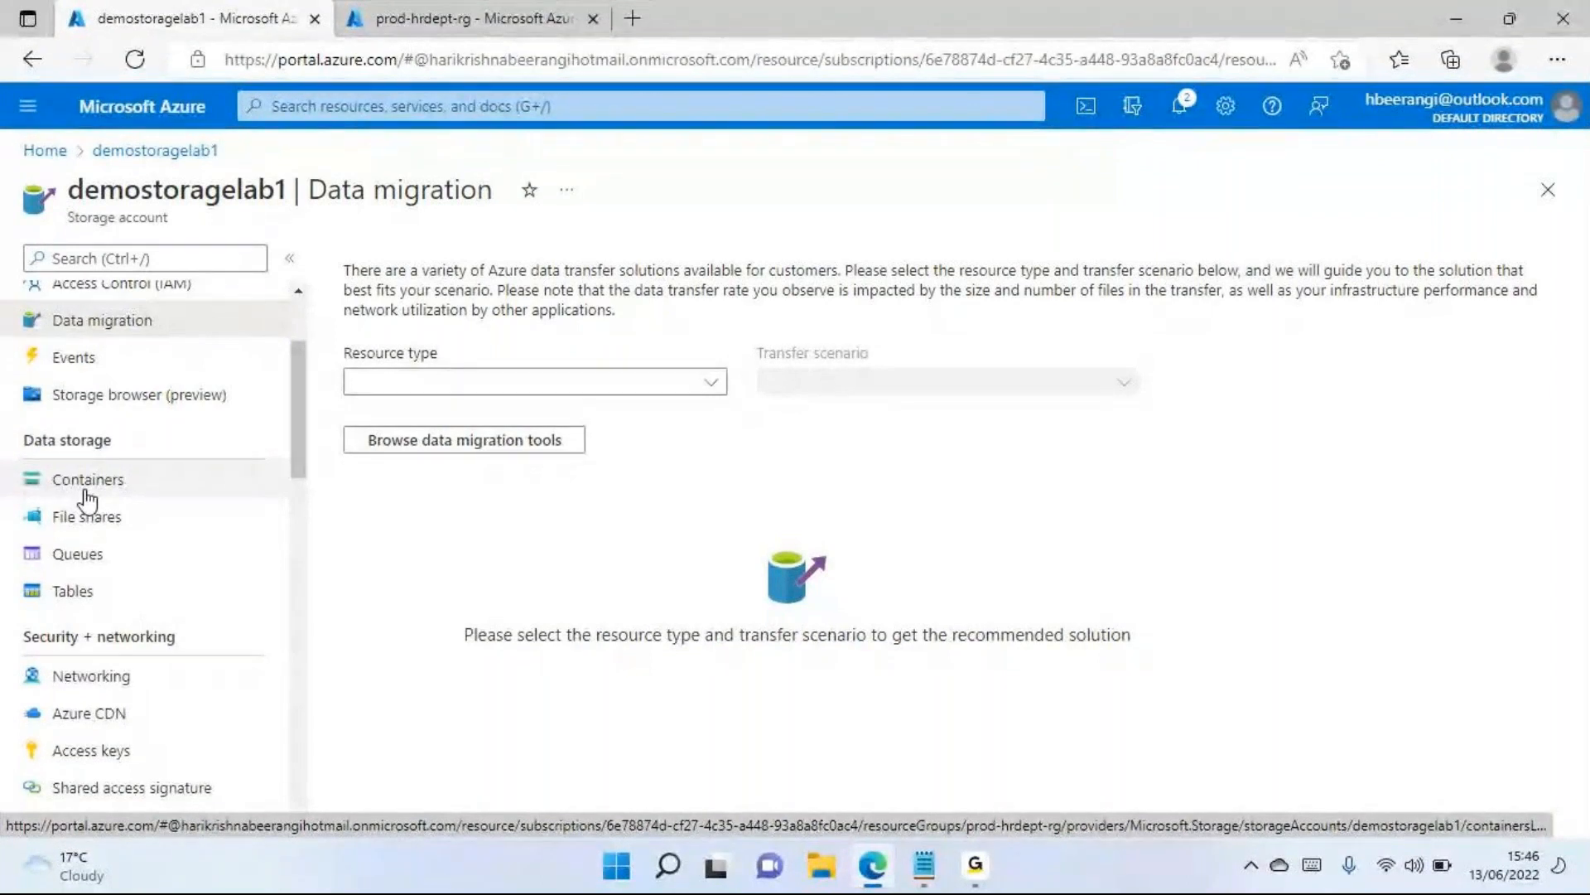
key(super)
key(super)
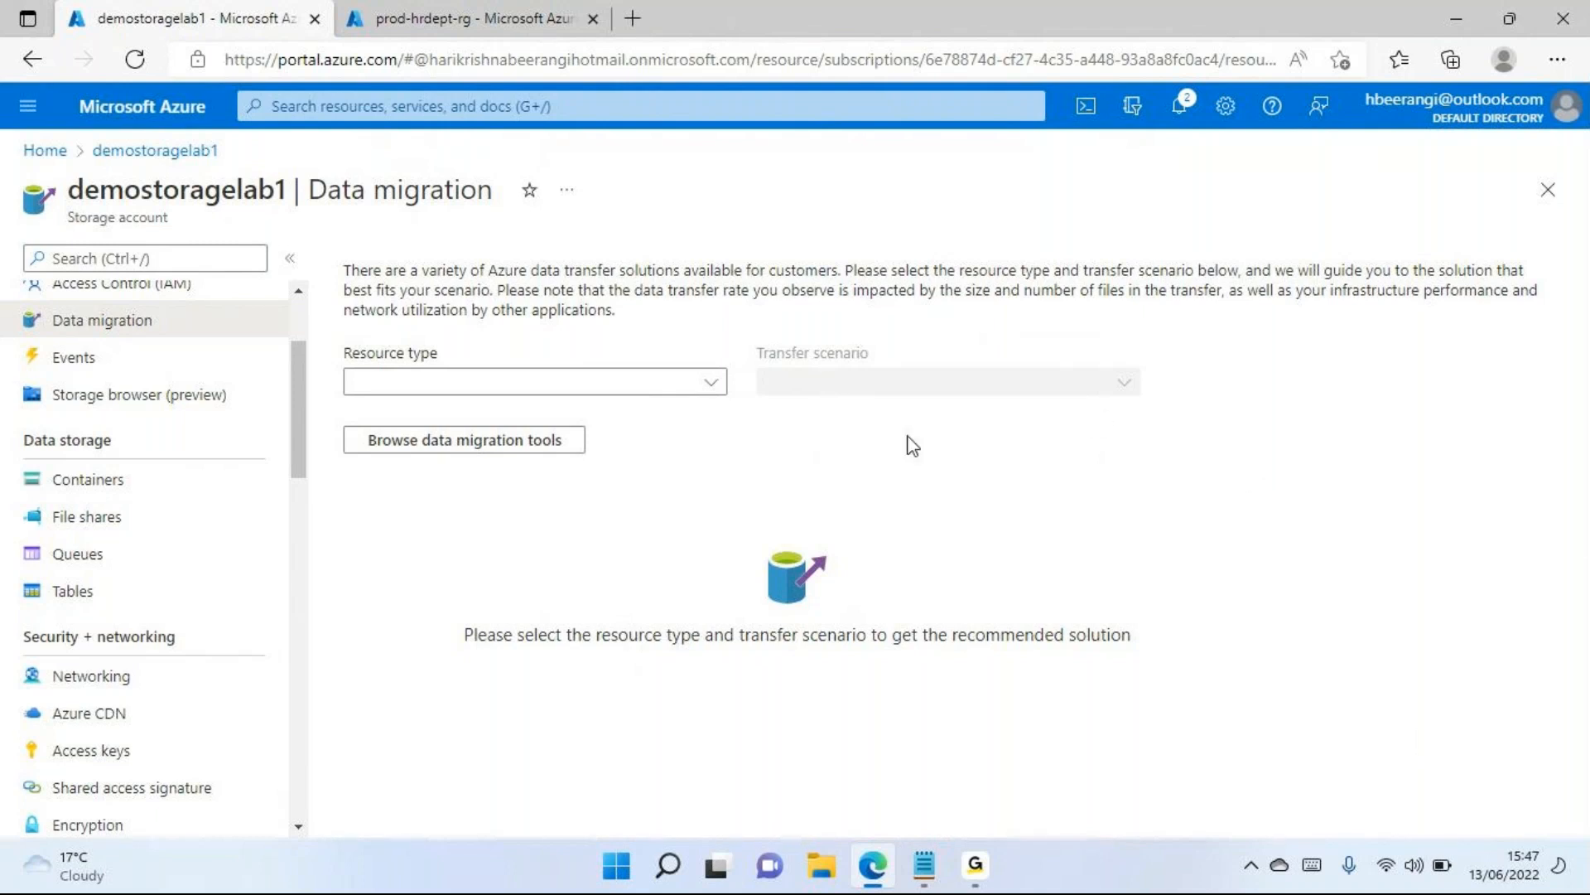
click(108, 497)
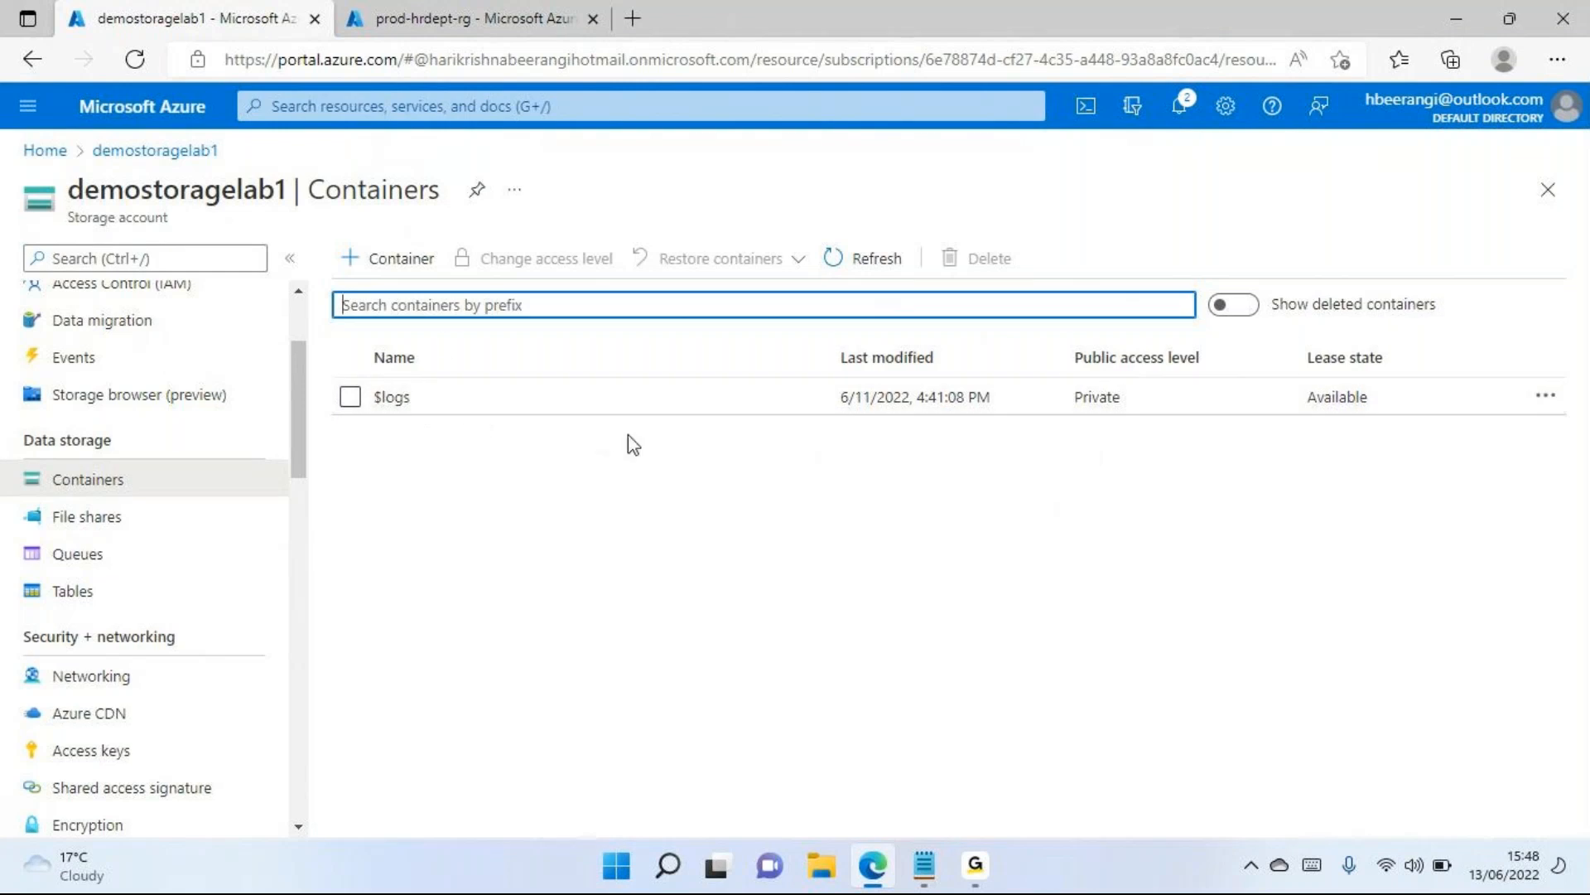
click(254, 202)
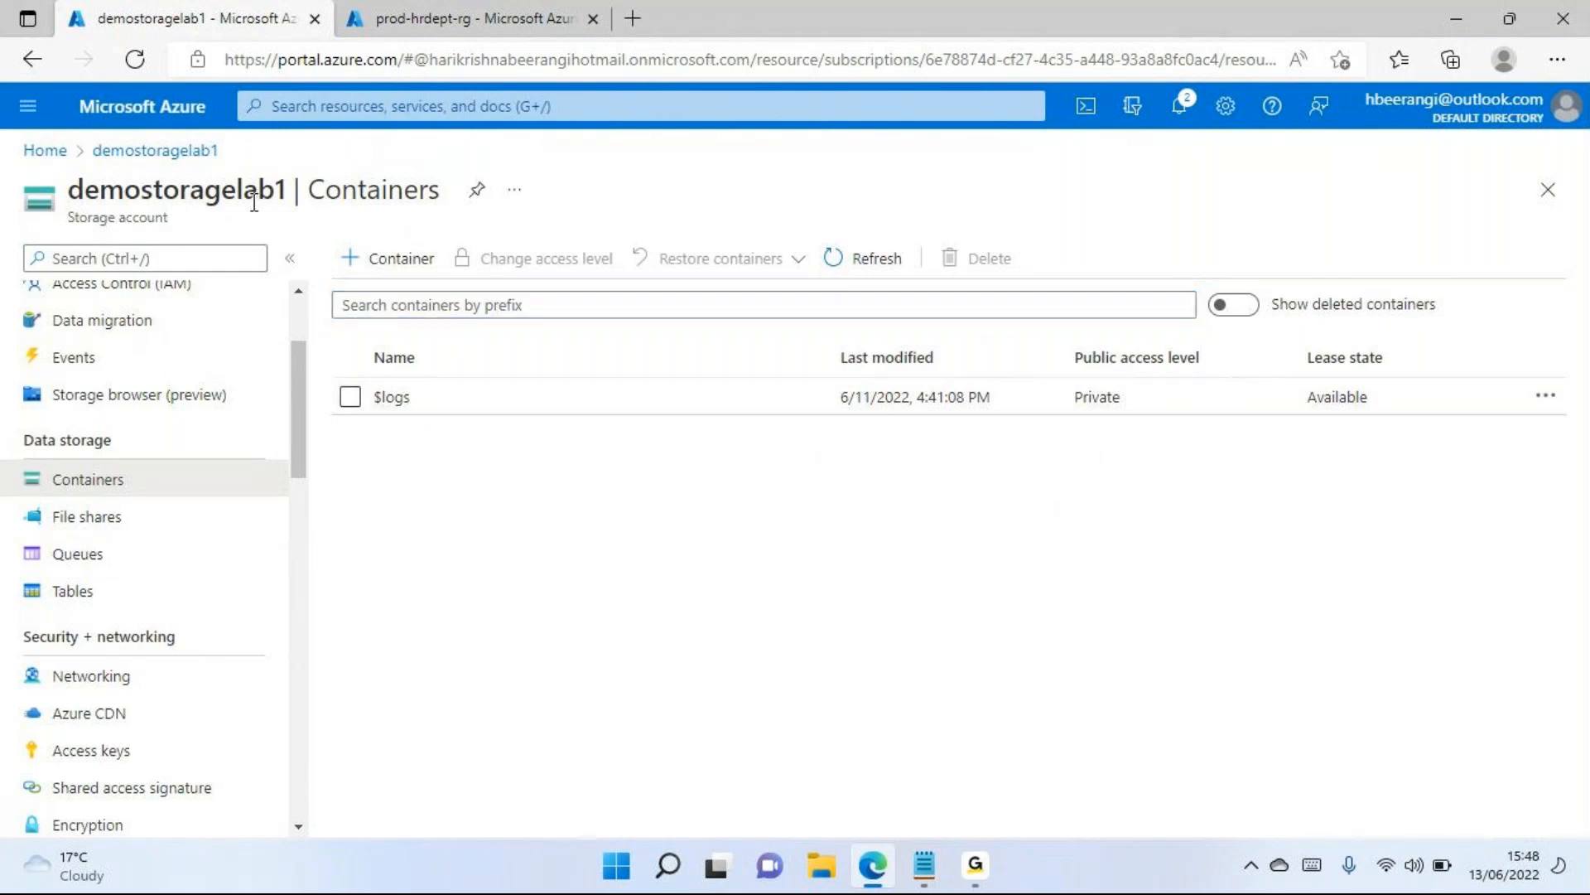
double_click(254, 202)
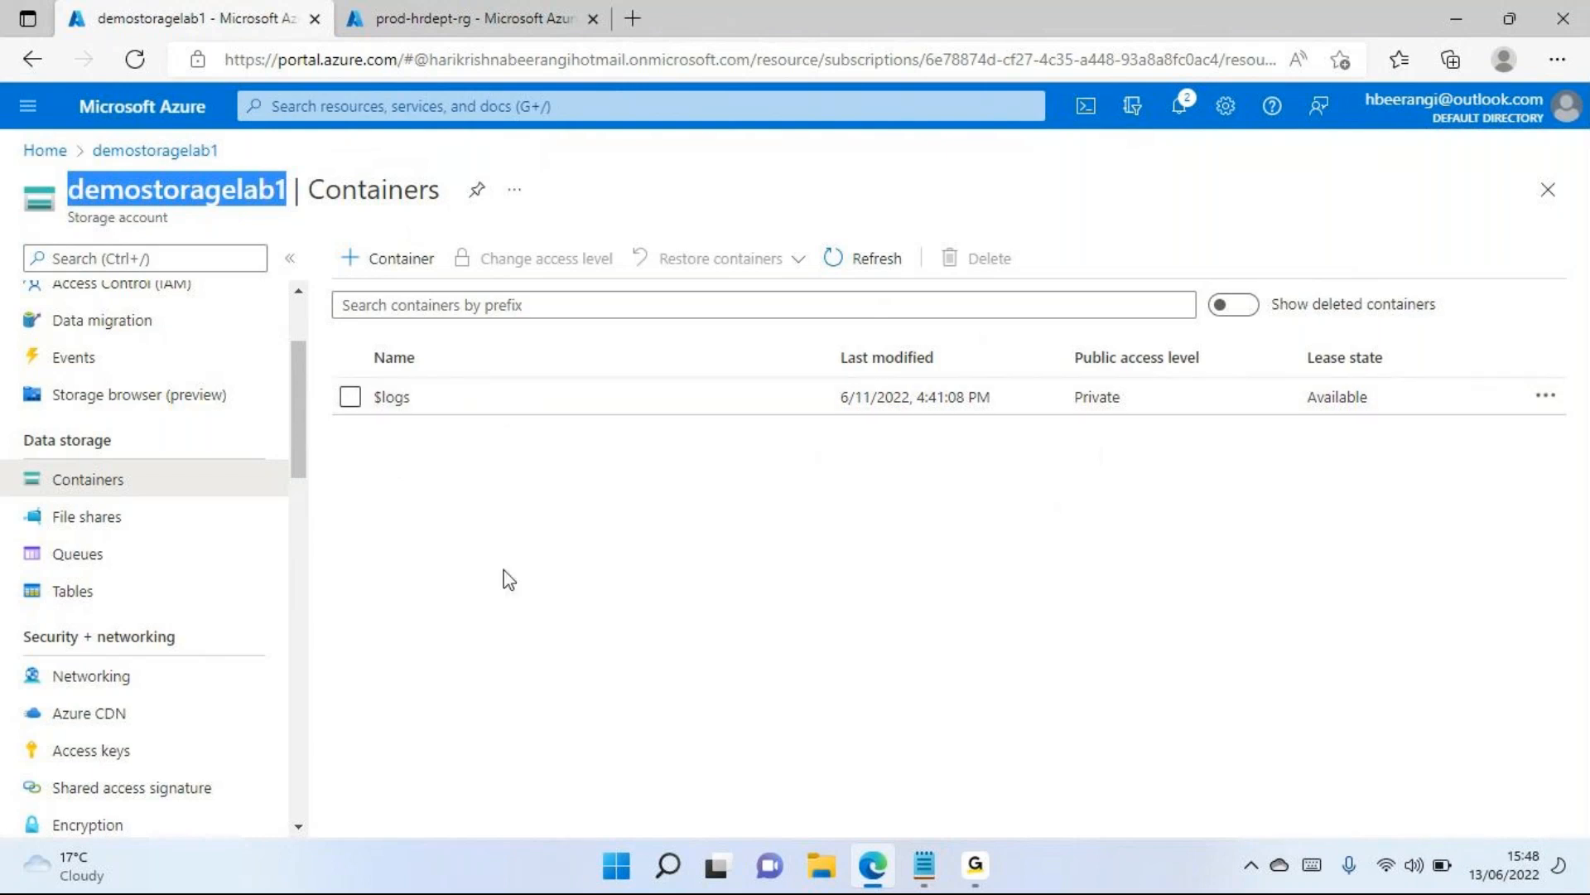
Create a container named demodocuments with the public access level Private (no anonymous access)
click(396, 263)
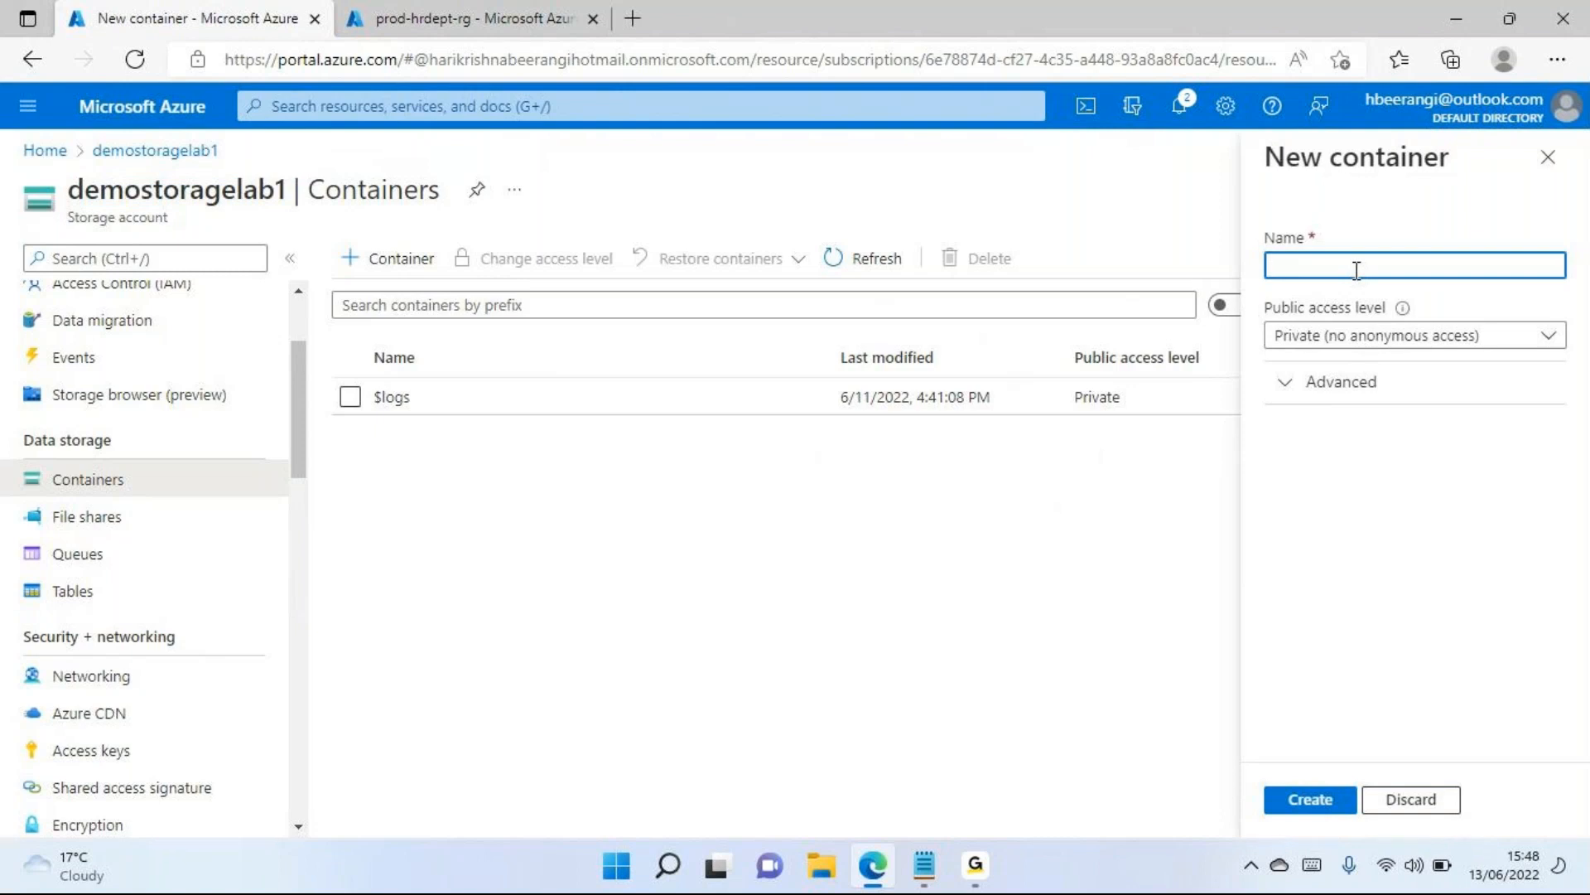
click(1330, 336)
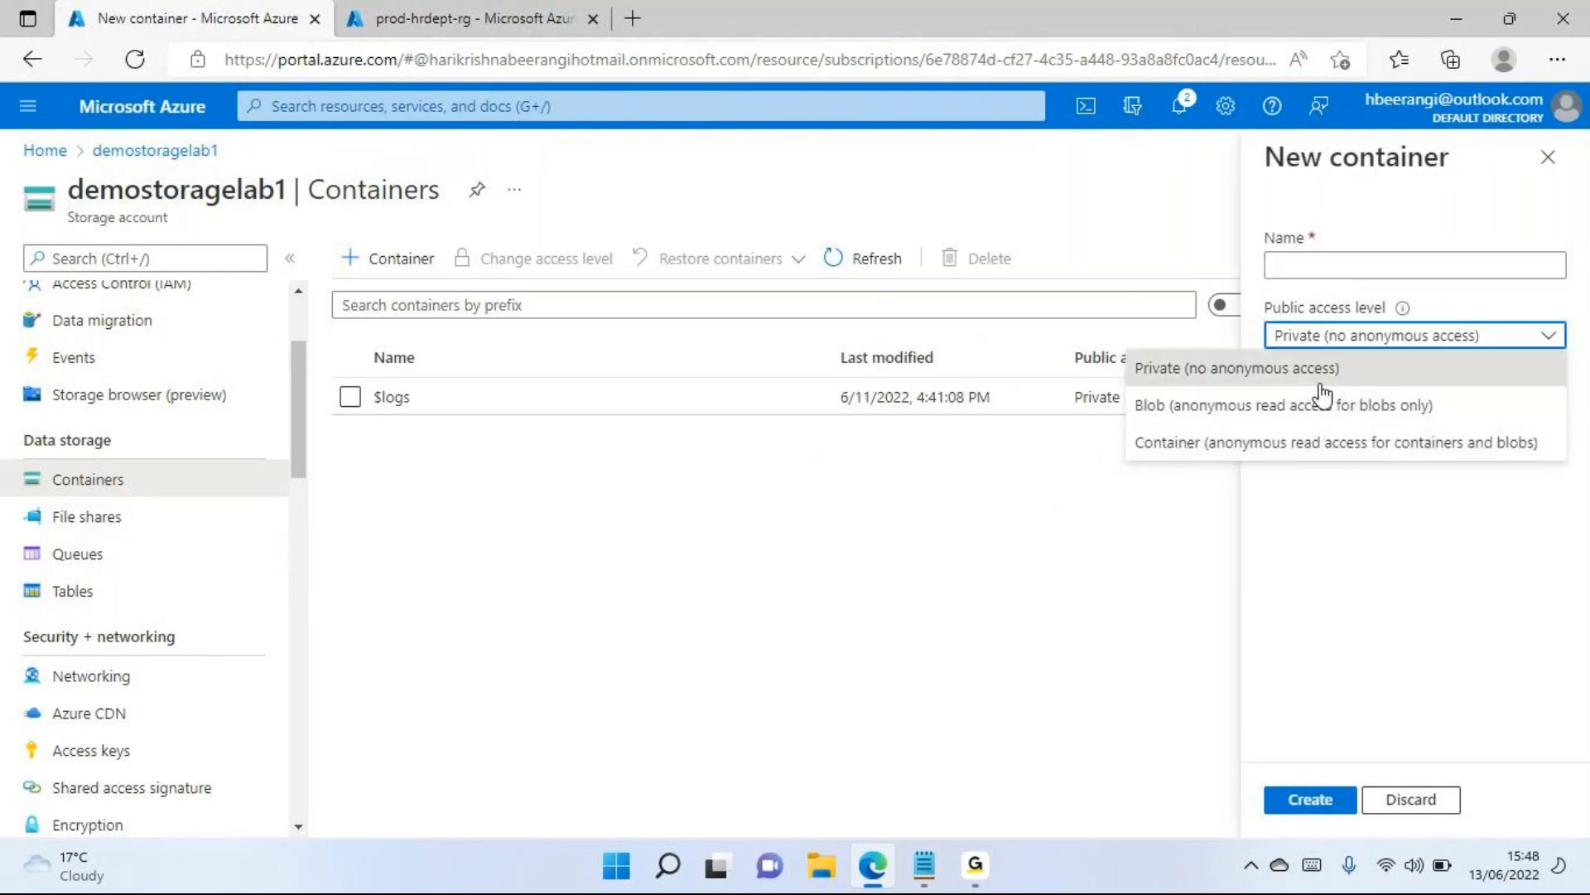
click(1350, 594)
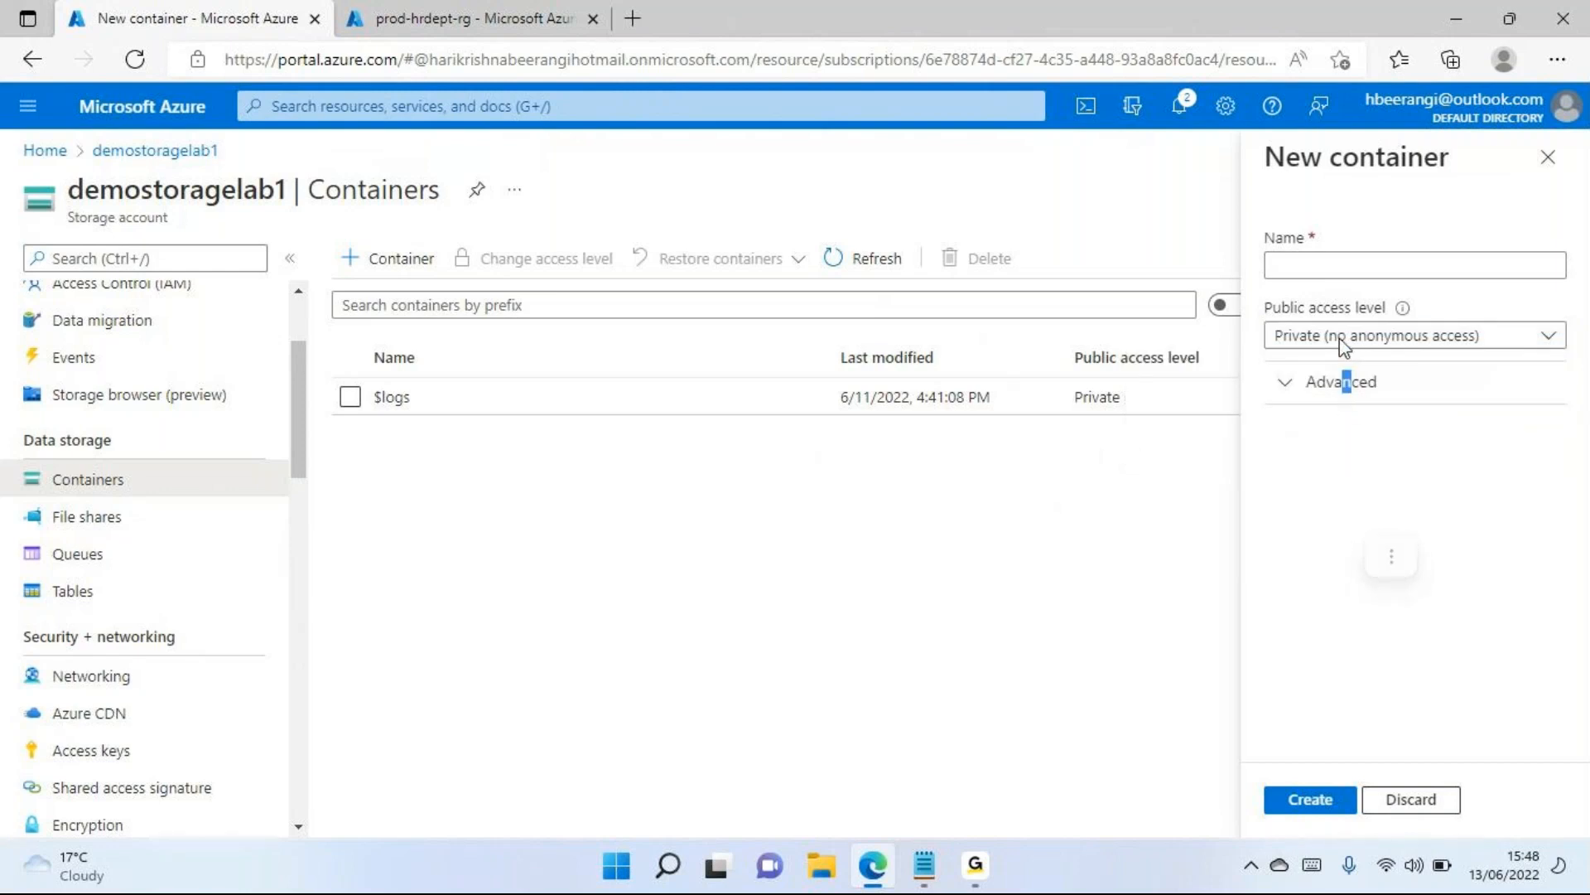
click(1310, 481)
click(1374, 264)
text(demo)
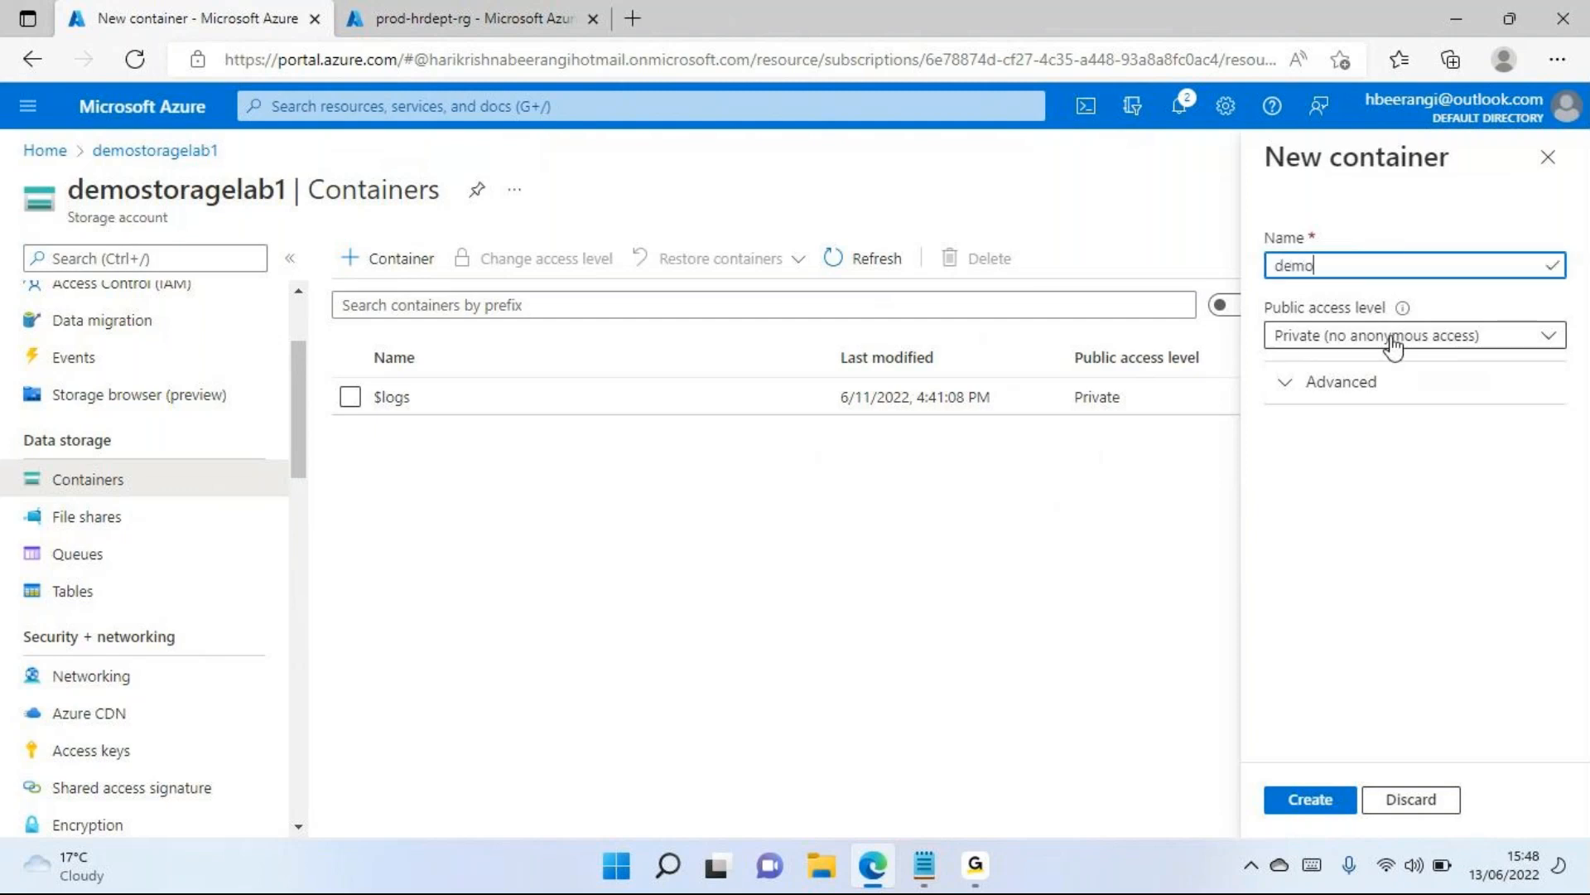
text(documents)
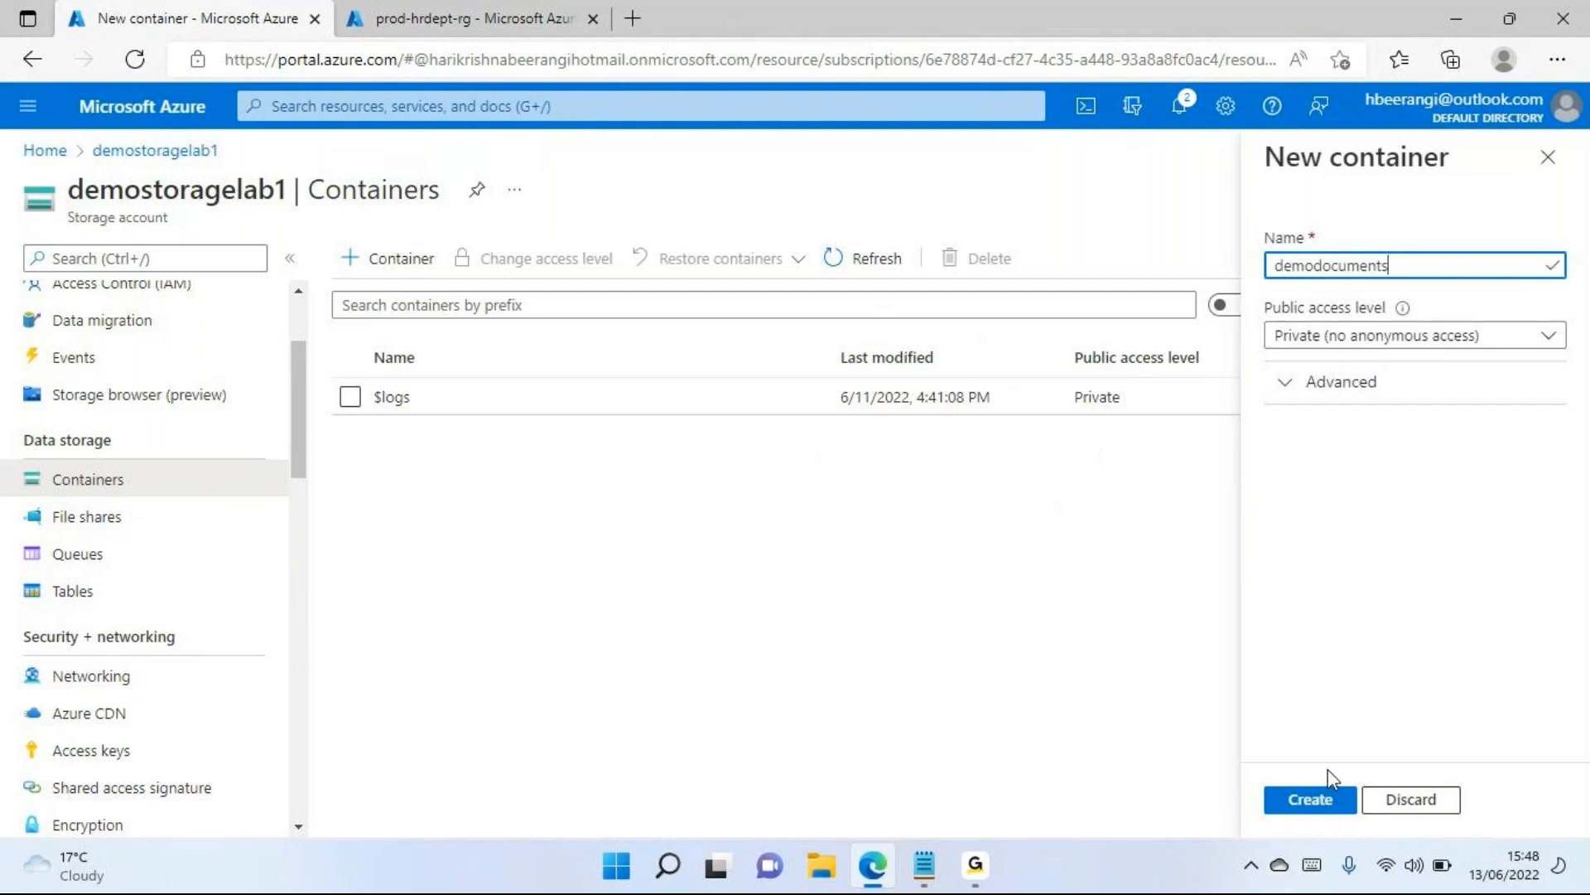
click(1323, 800)
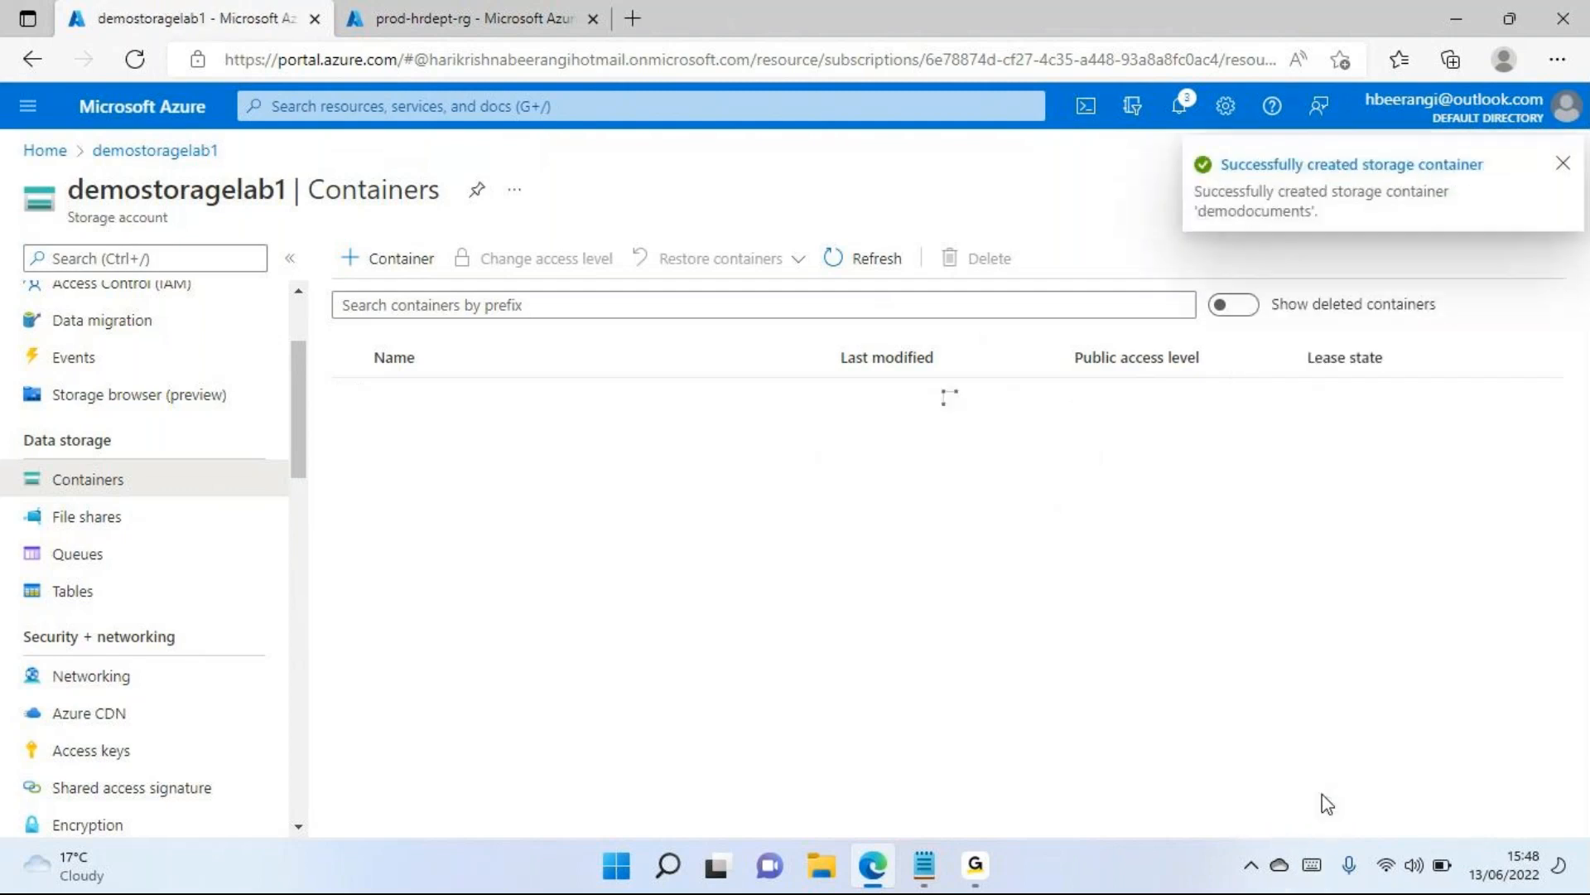
click(1563, 163)
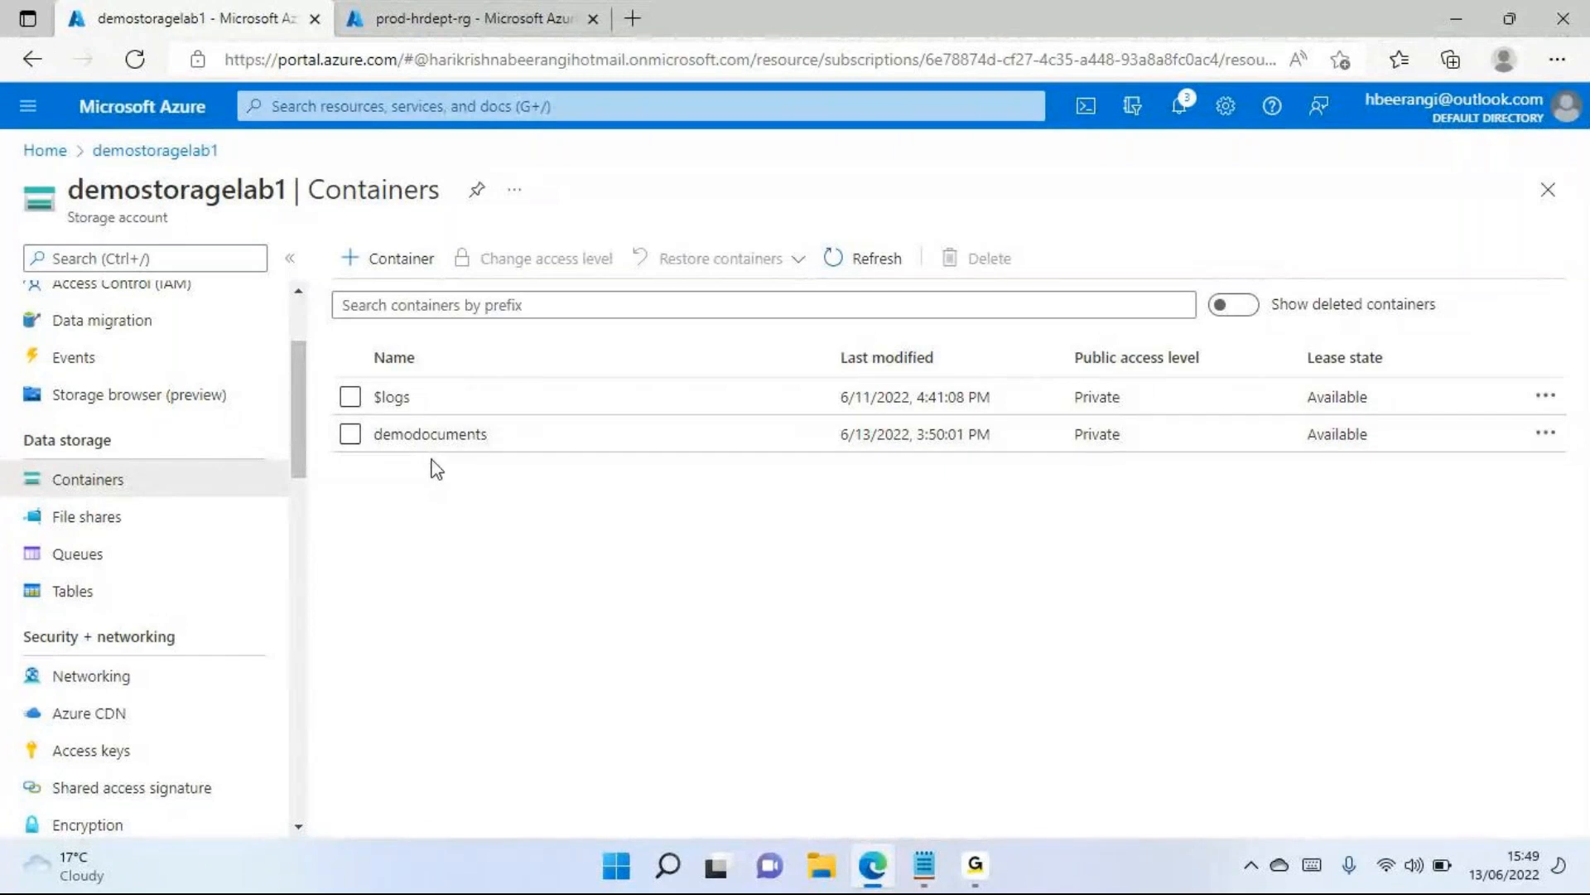
Open the demodocuments container and try to pick a local file from Downloads for a blob upload
click(439, 437)
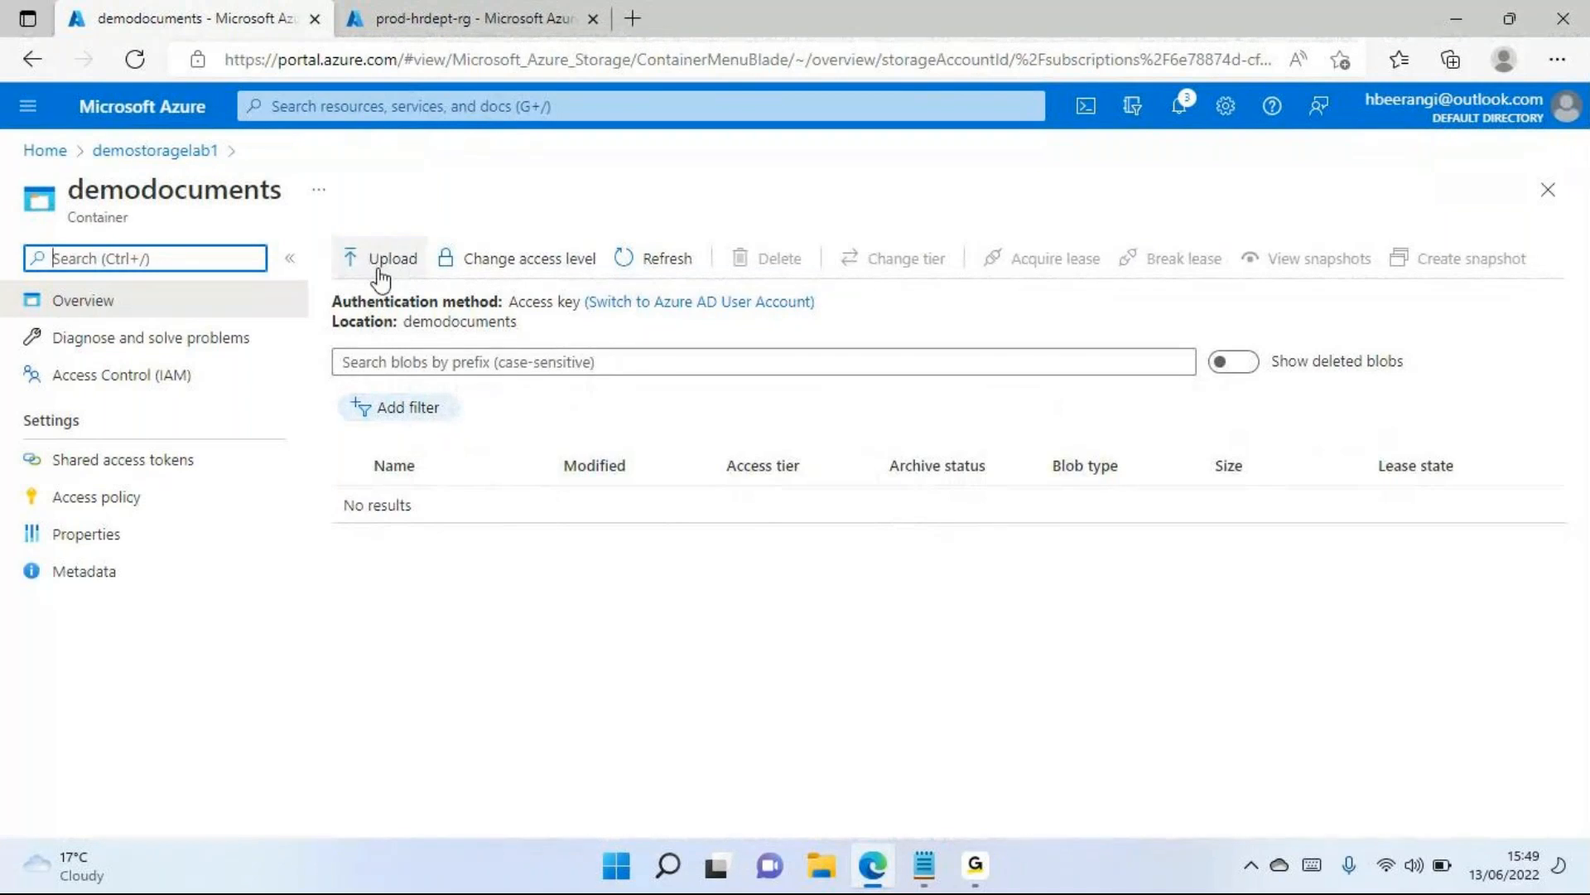
click(380, 279)
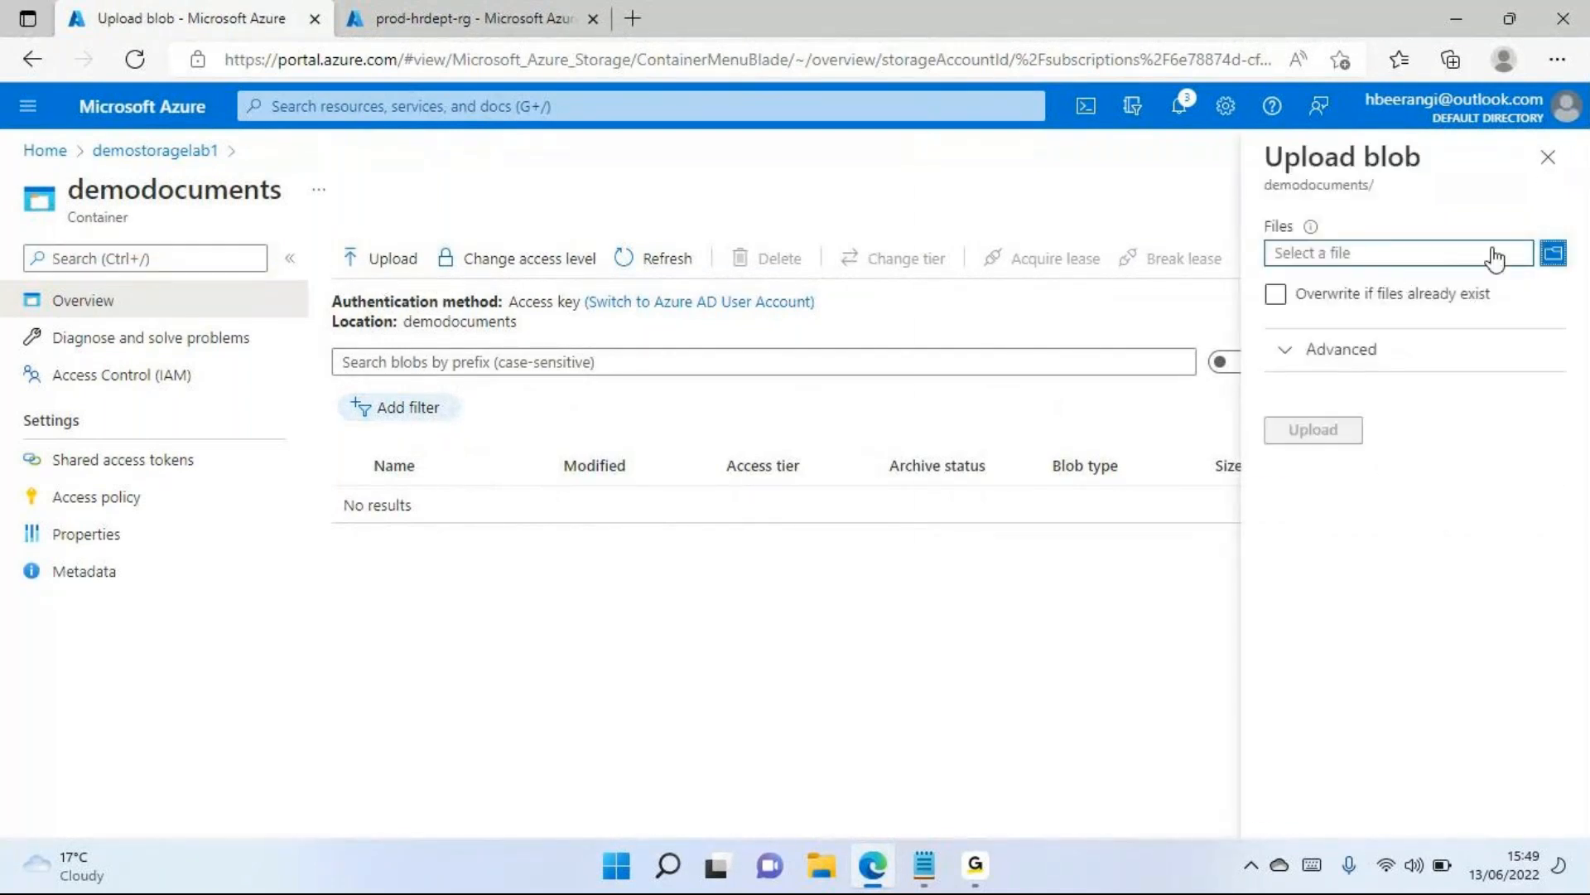
click(1554, 253)
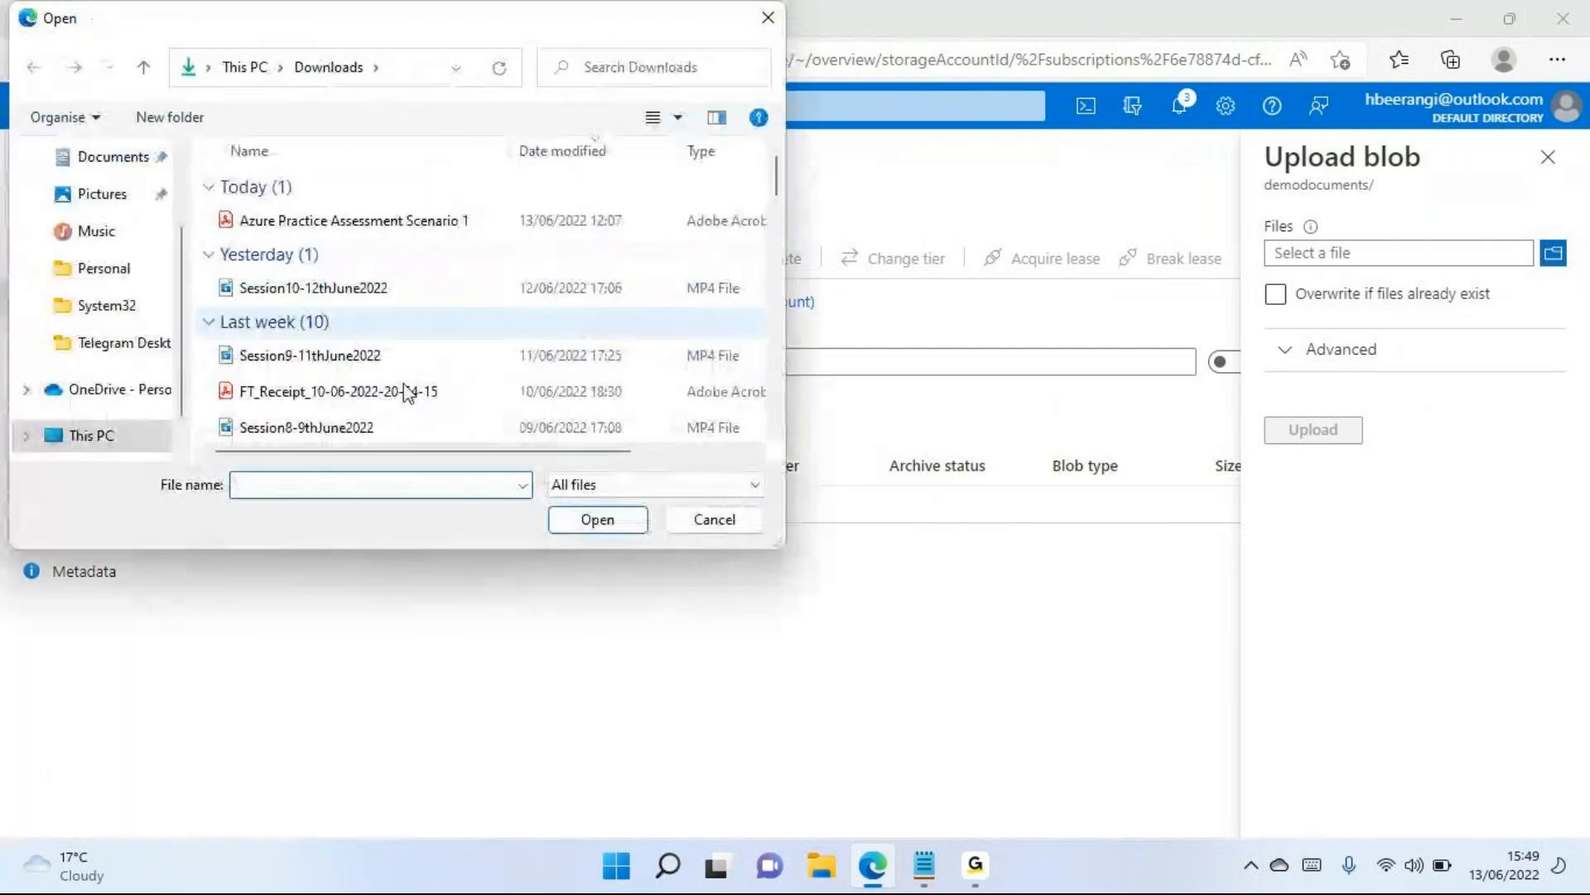
click(714, 518)
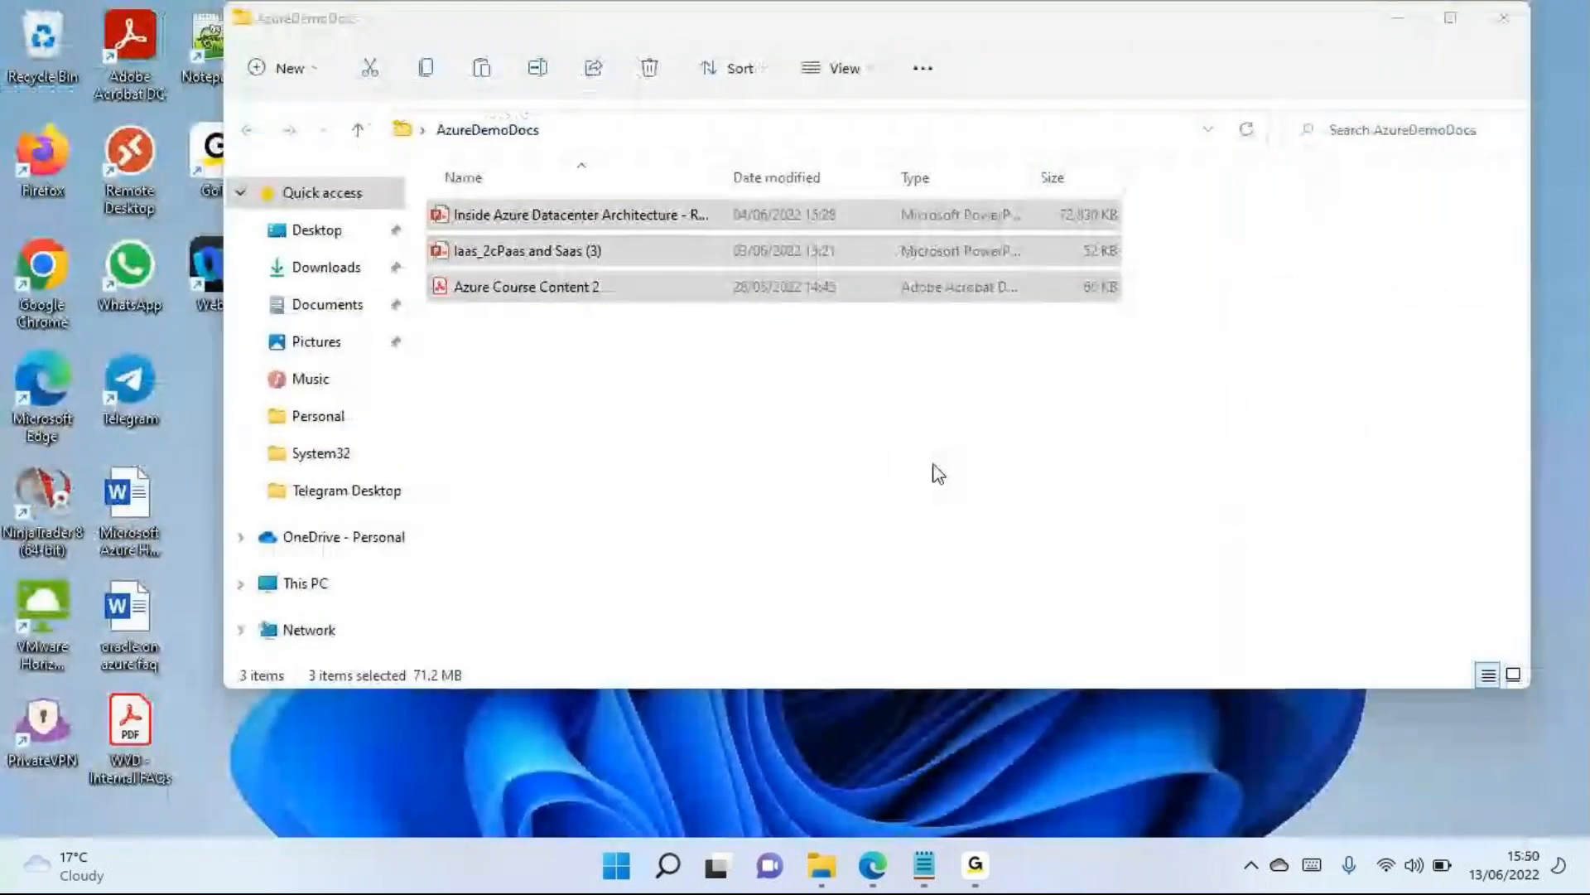
View the files in the AzureDemoDocs folder in File Explorer, and return to the storage account's container list in the browser
click(934, 472)
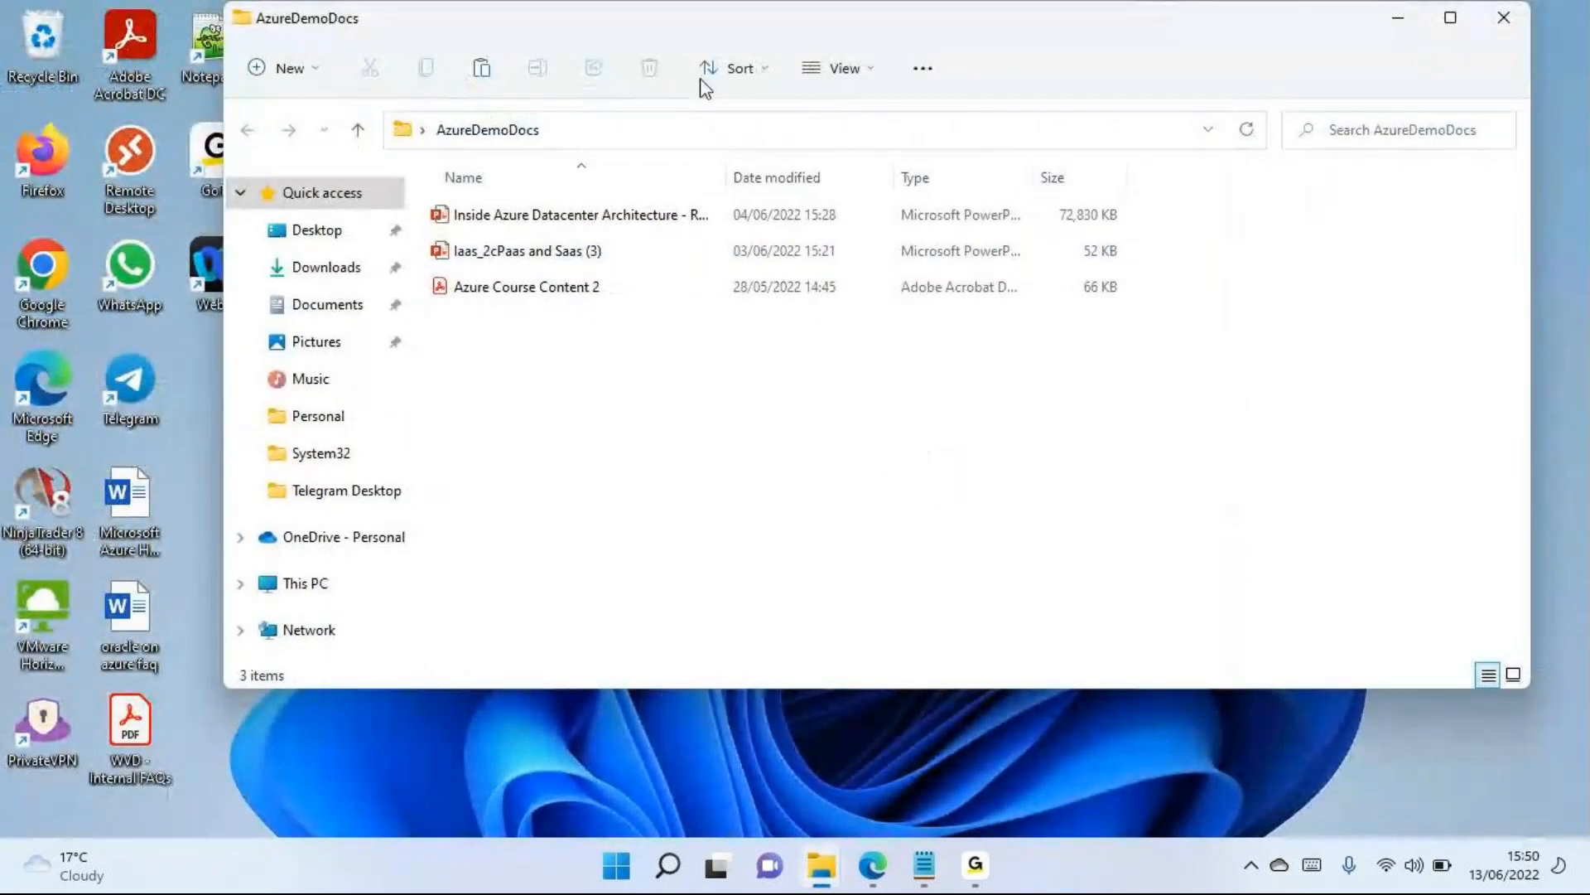
drag(652, 30, 570, 38)
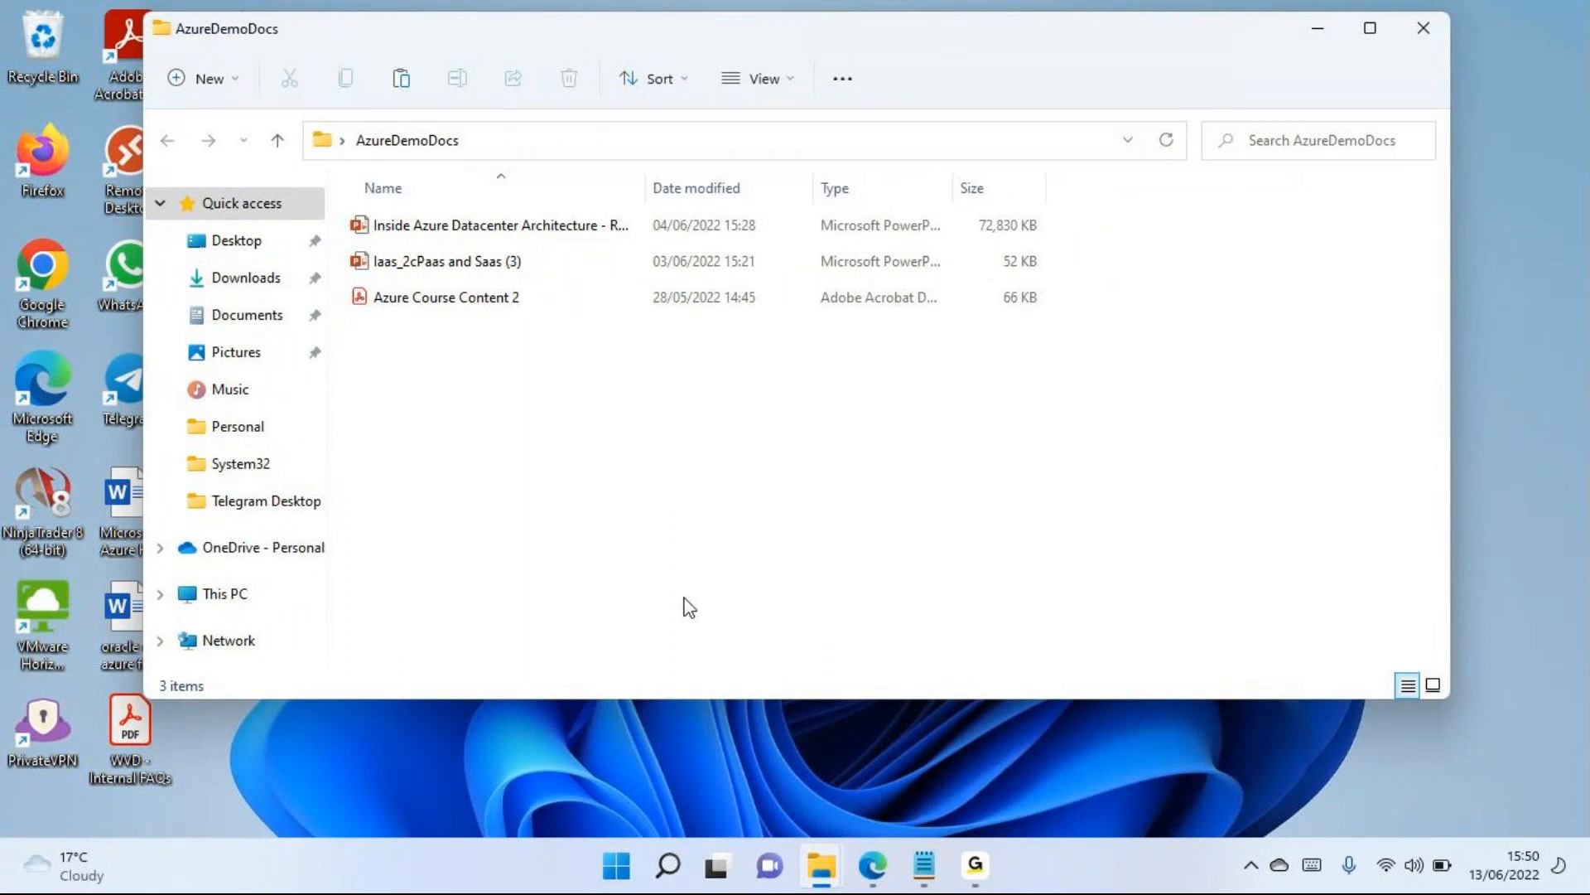
click(884, 870)
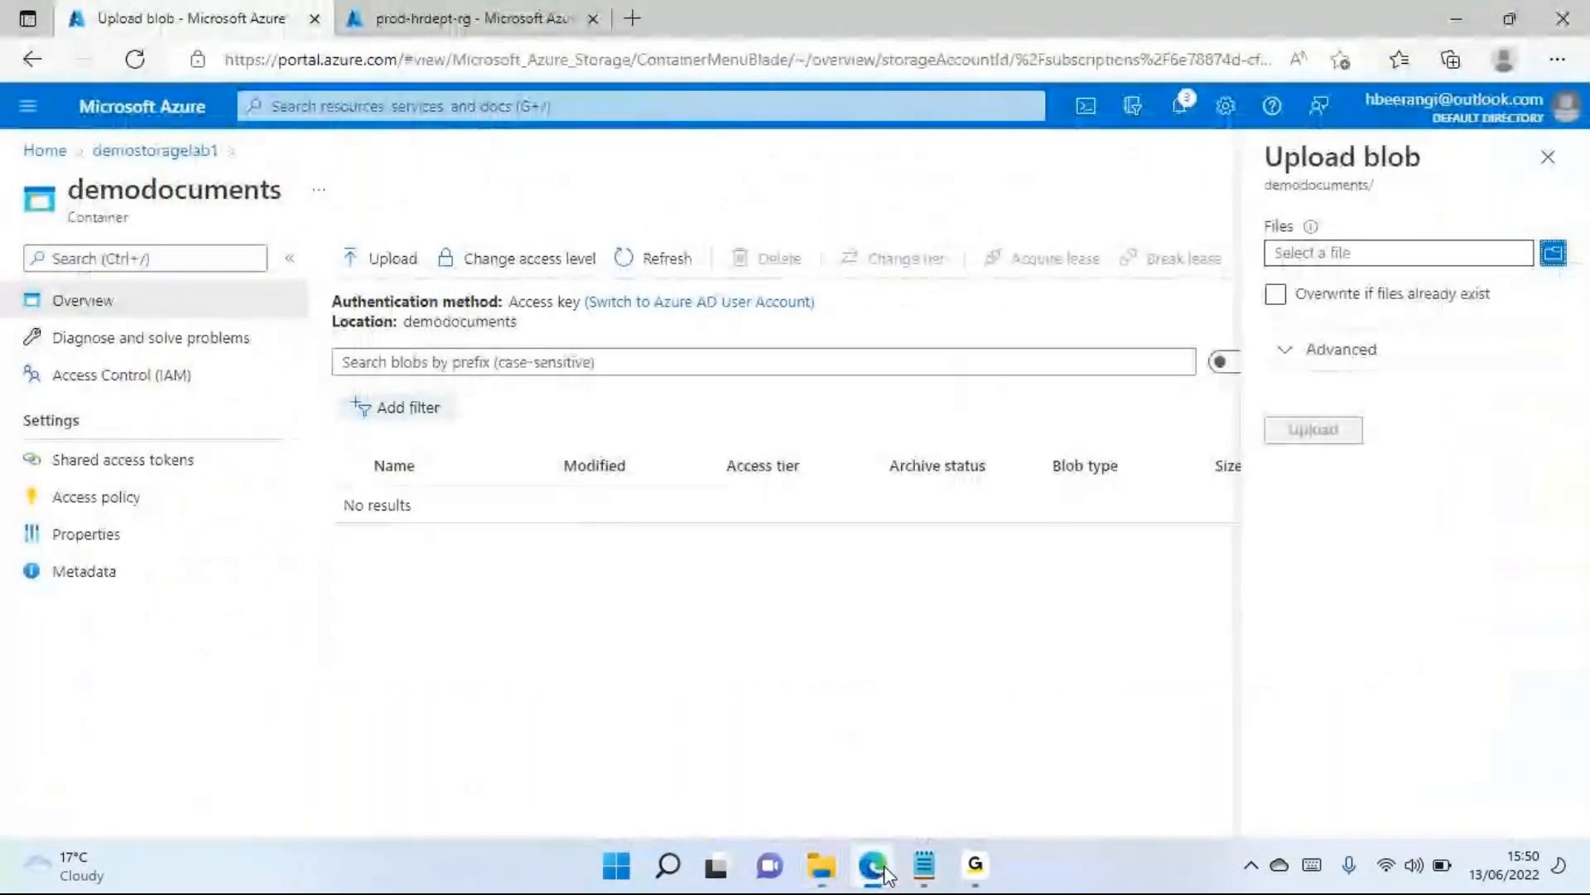
click(1547, 157)
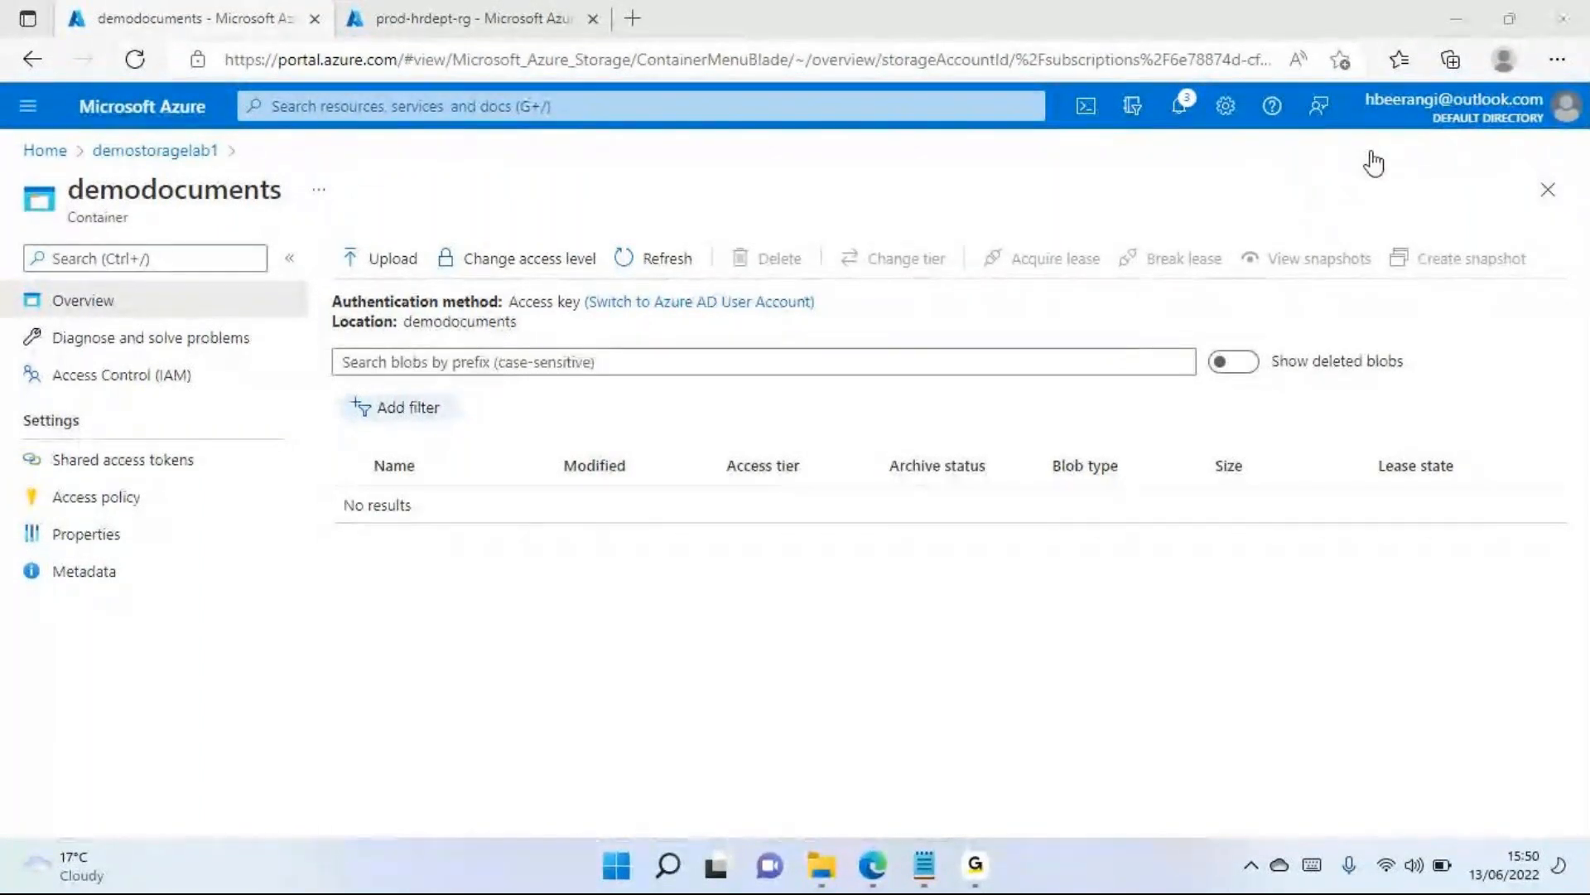
click(1547, 190)
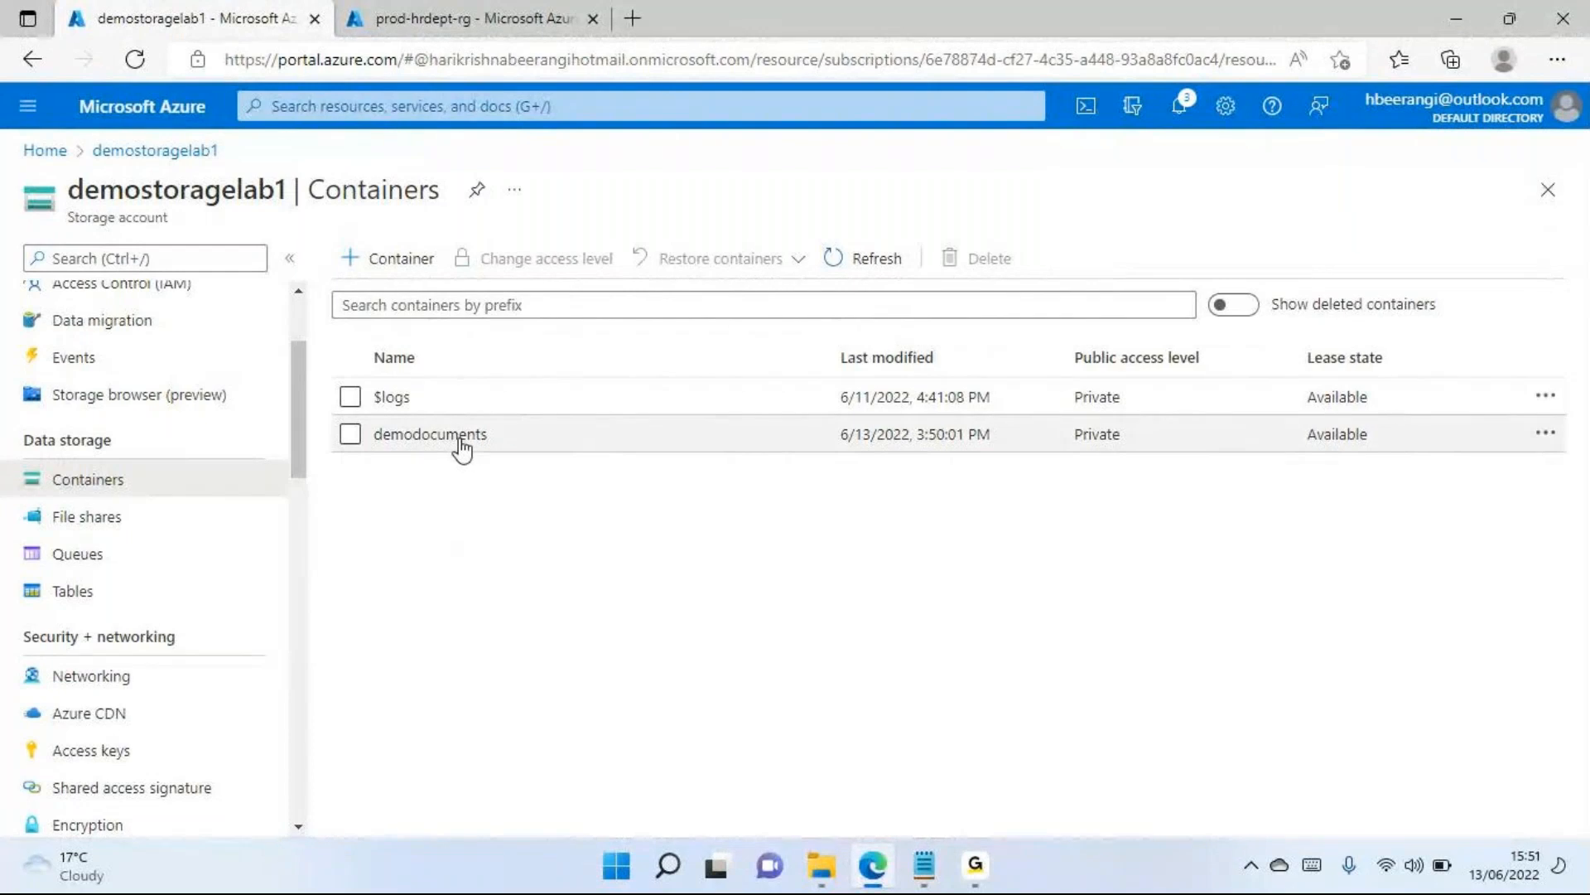
Create a container named movies with the public access level Private (no anonymous access)
click(401, 271)
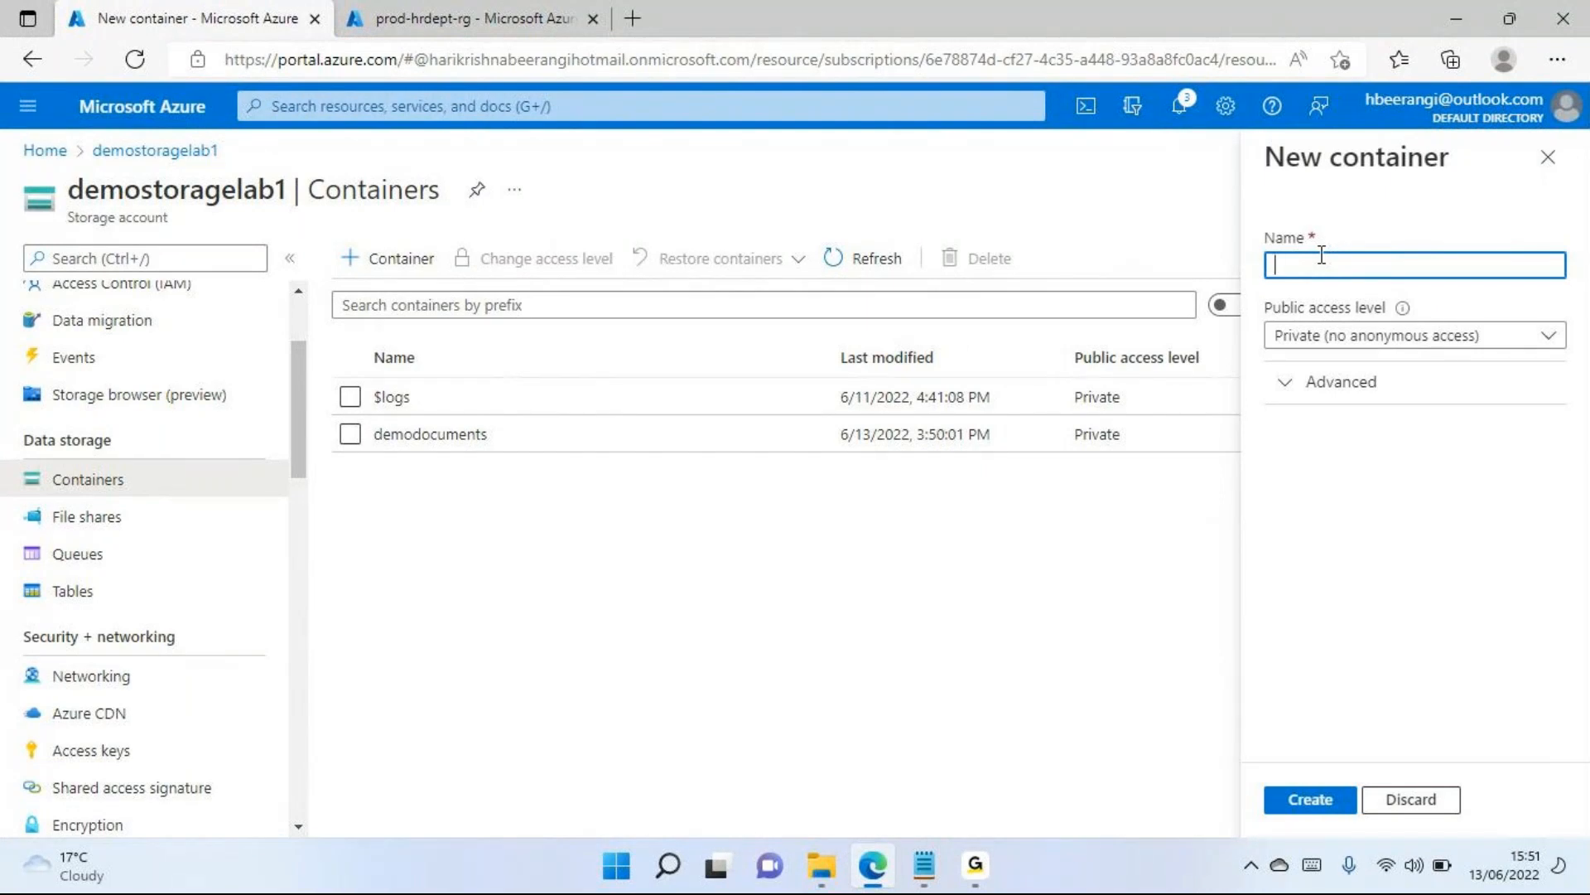
text(movies)
click(1326, 801)
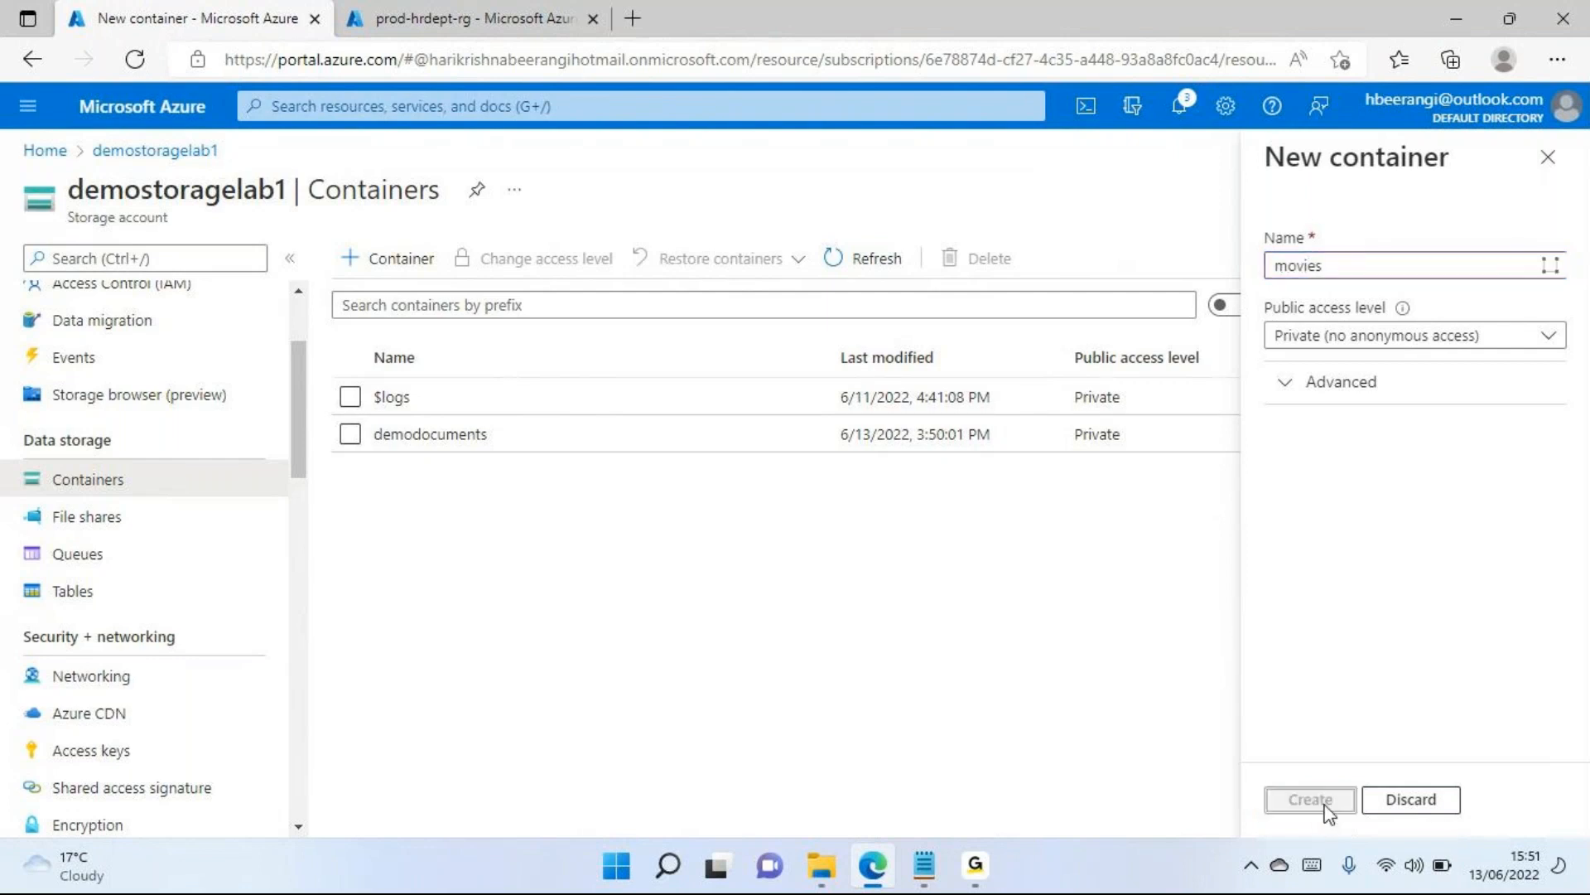
Create a private container named music, and review the public access levels in the container list
click(398, 265)
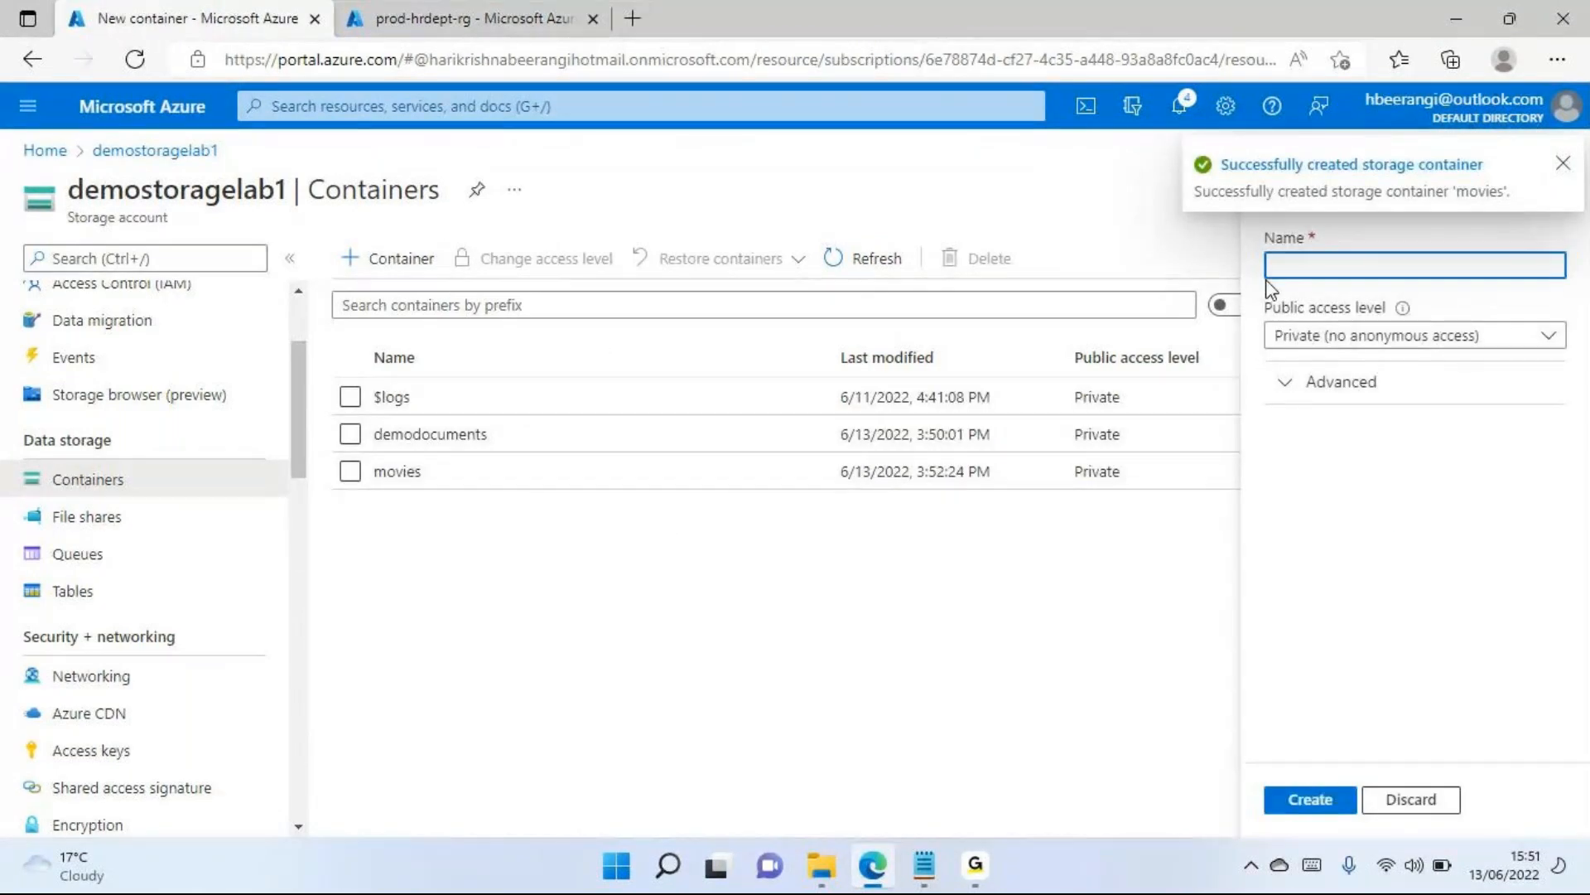
text(music)
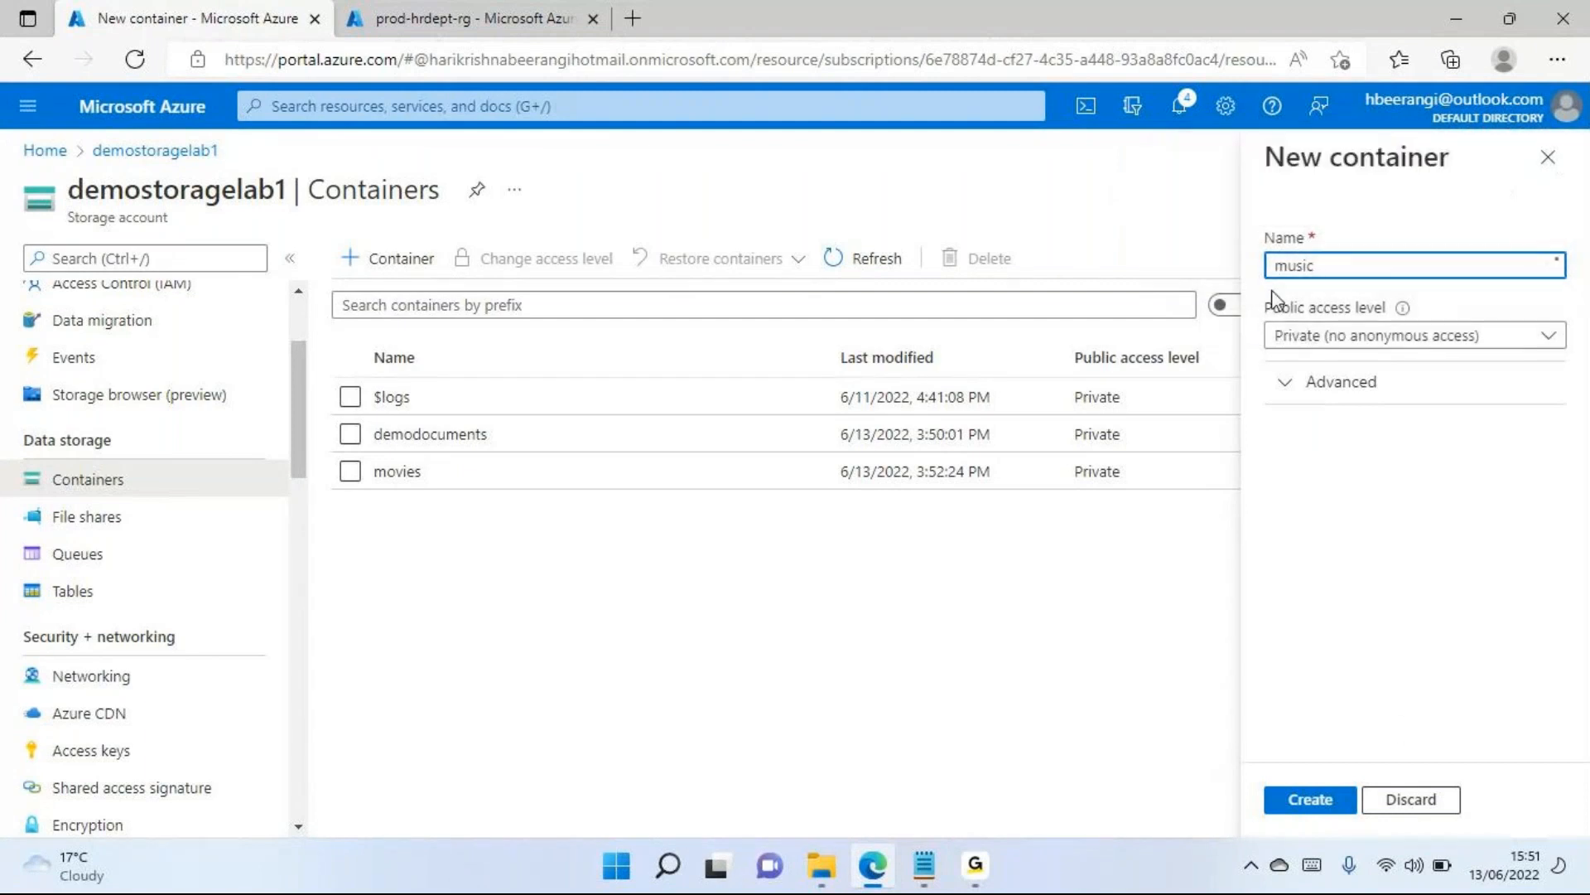
click(1310, 799)
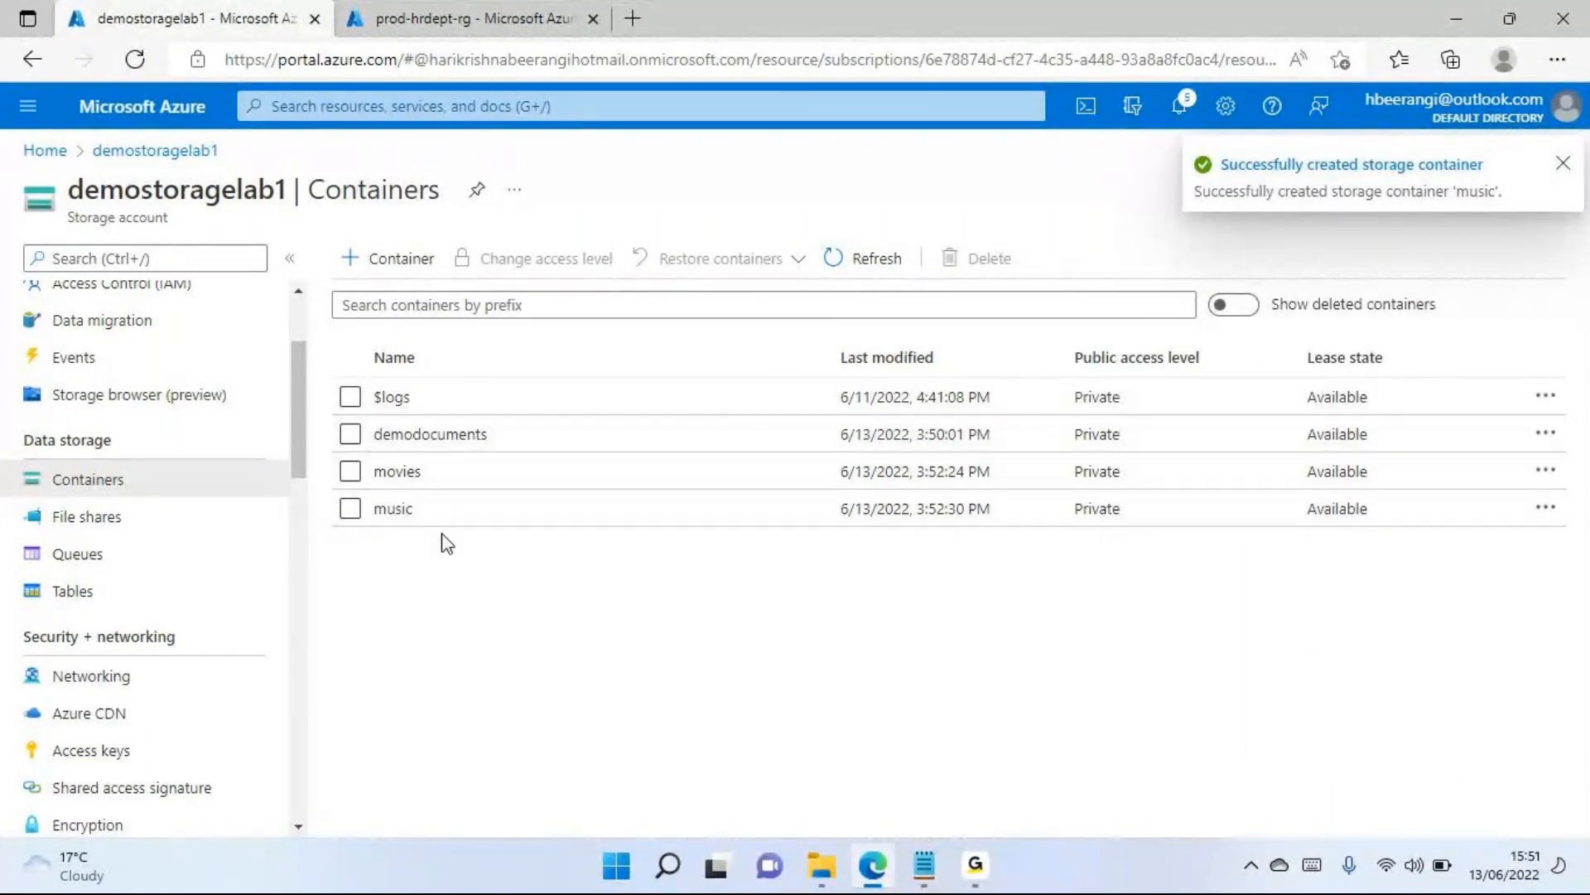
click(1563, 166)
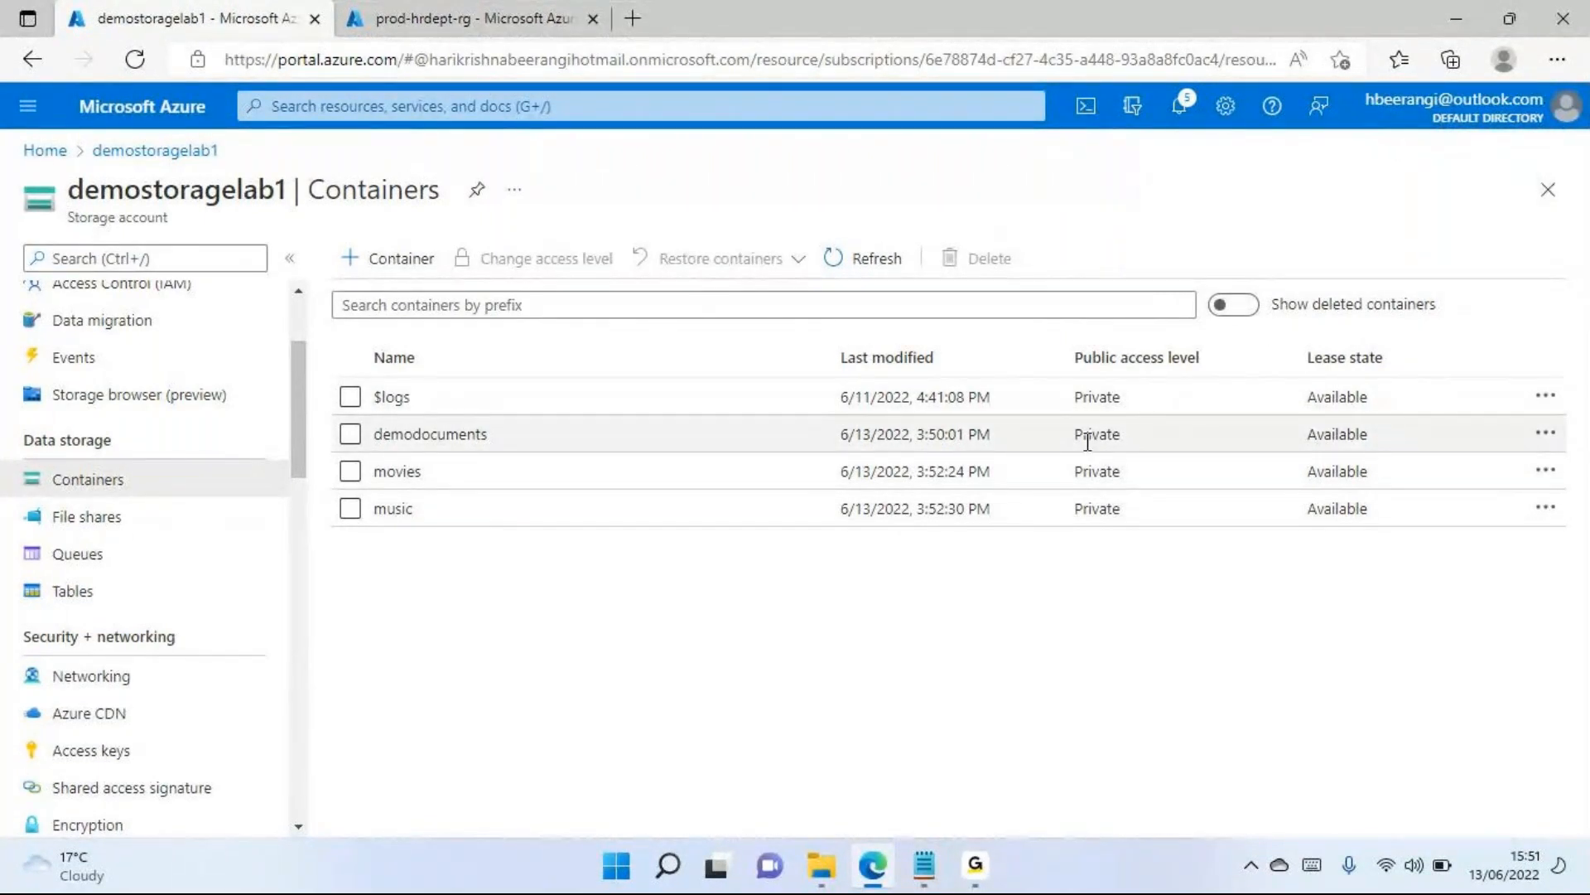
drag(1072, 436, 1129, 444)
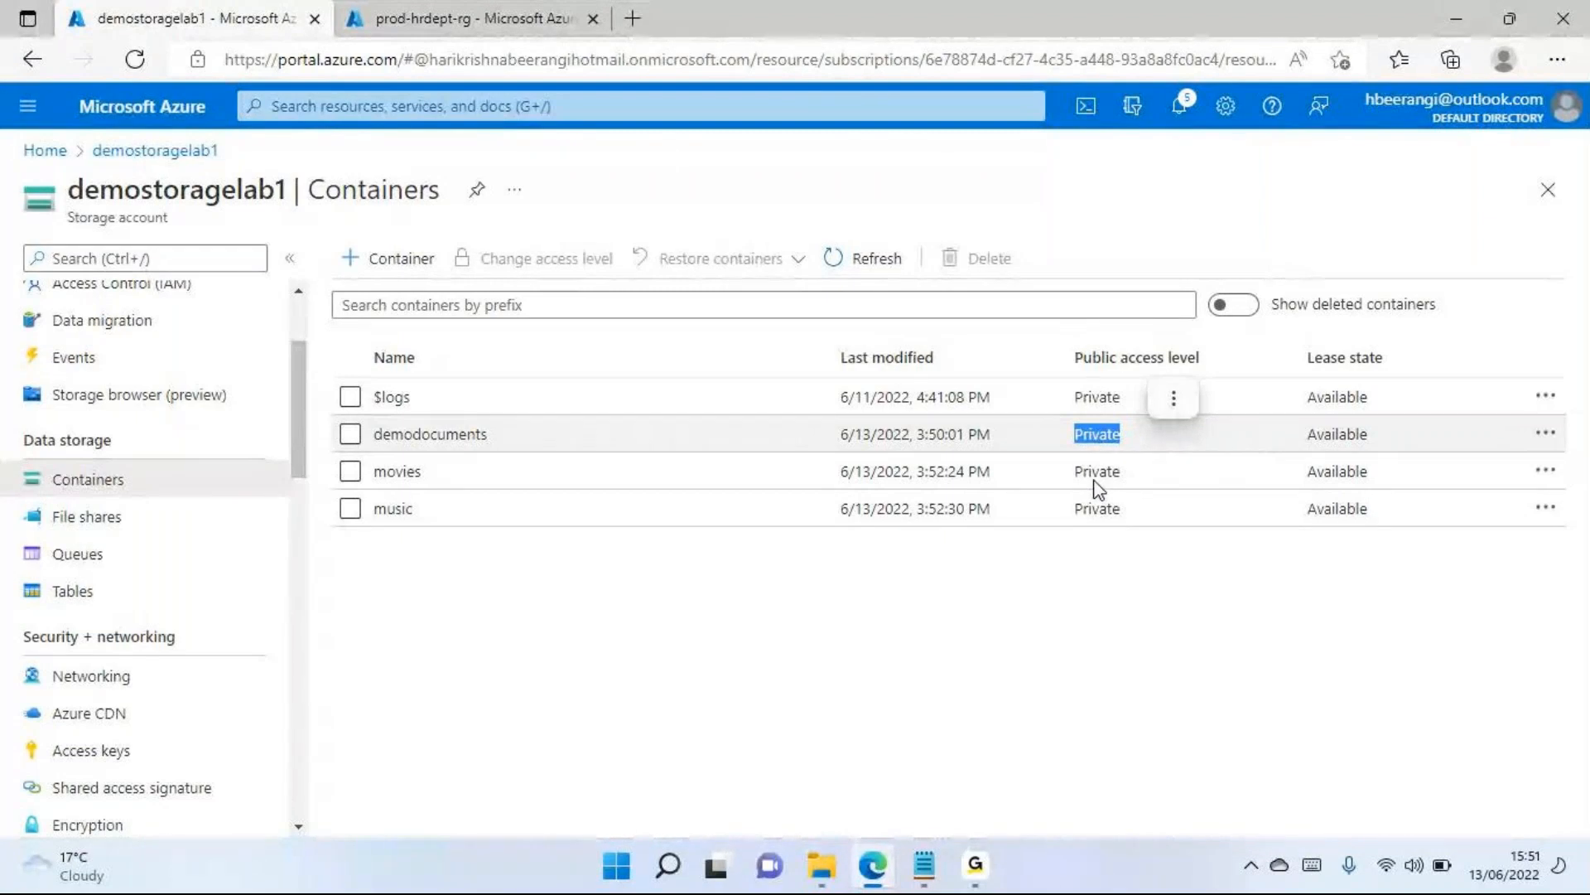
click(437, 609)
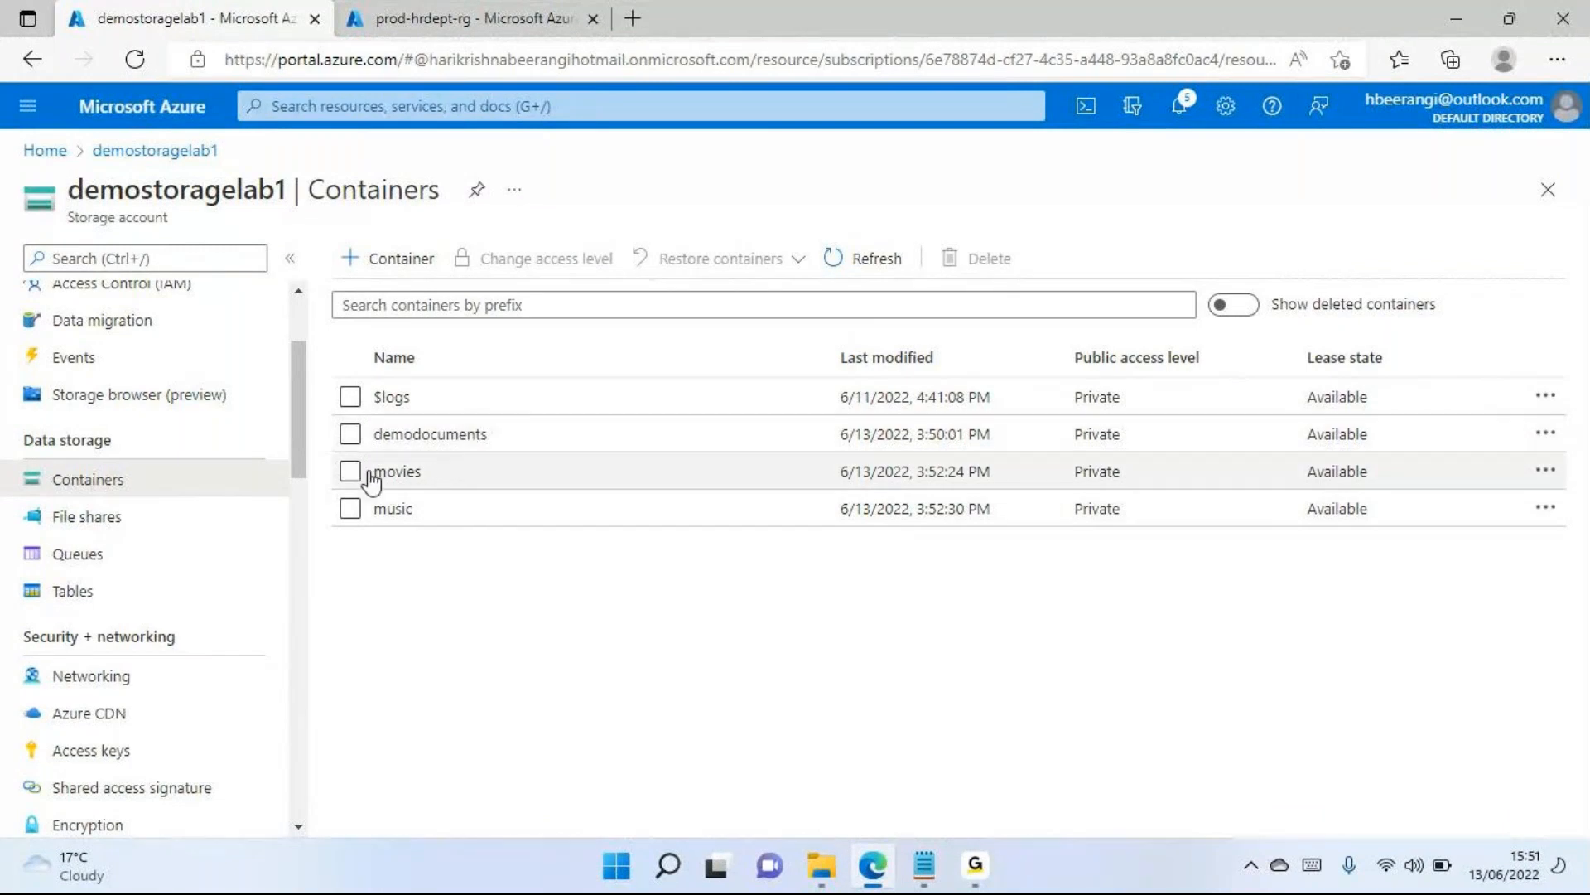
Open the demodocuments container and choose Azure Course Content 2.pdf from the Desktop's AzureDemoDocs folder as the blob to upload
click(436, 439)
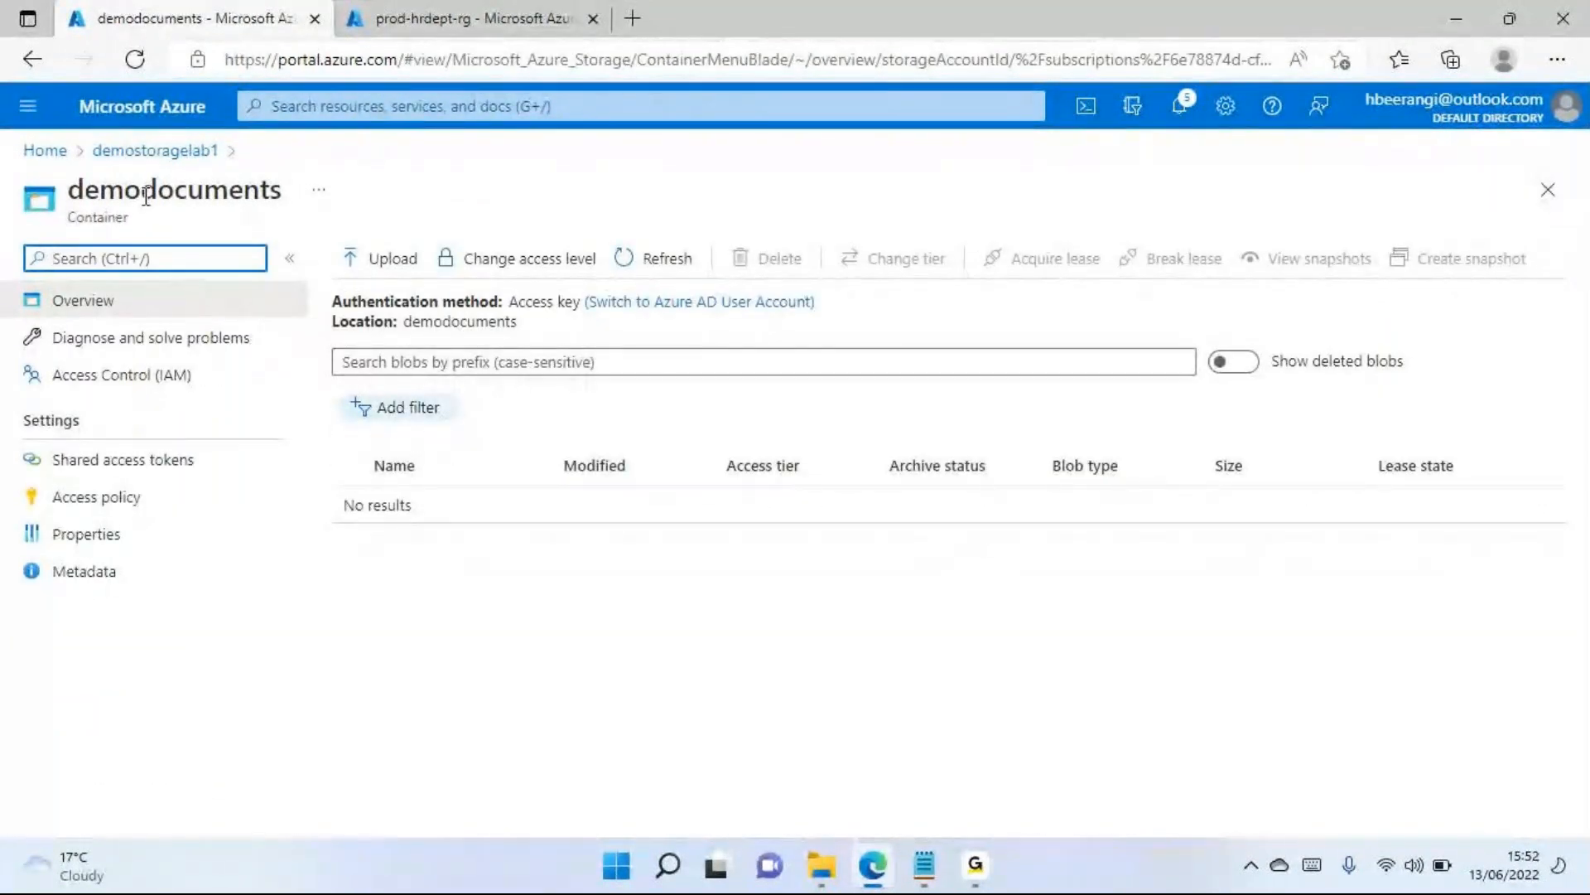
click(400, 264)
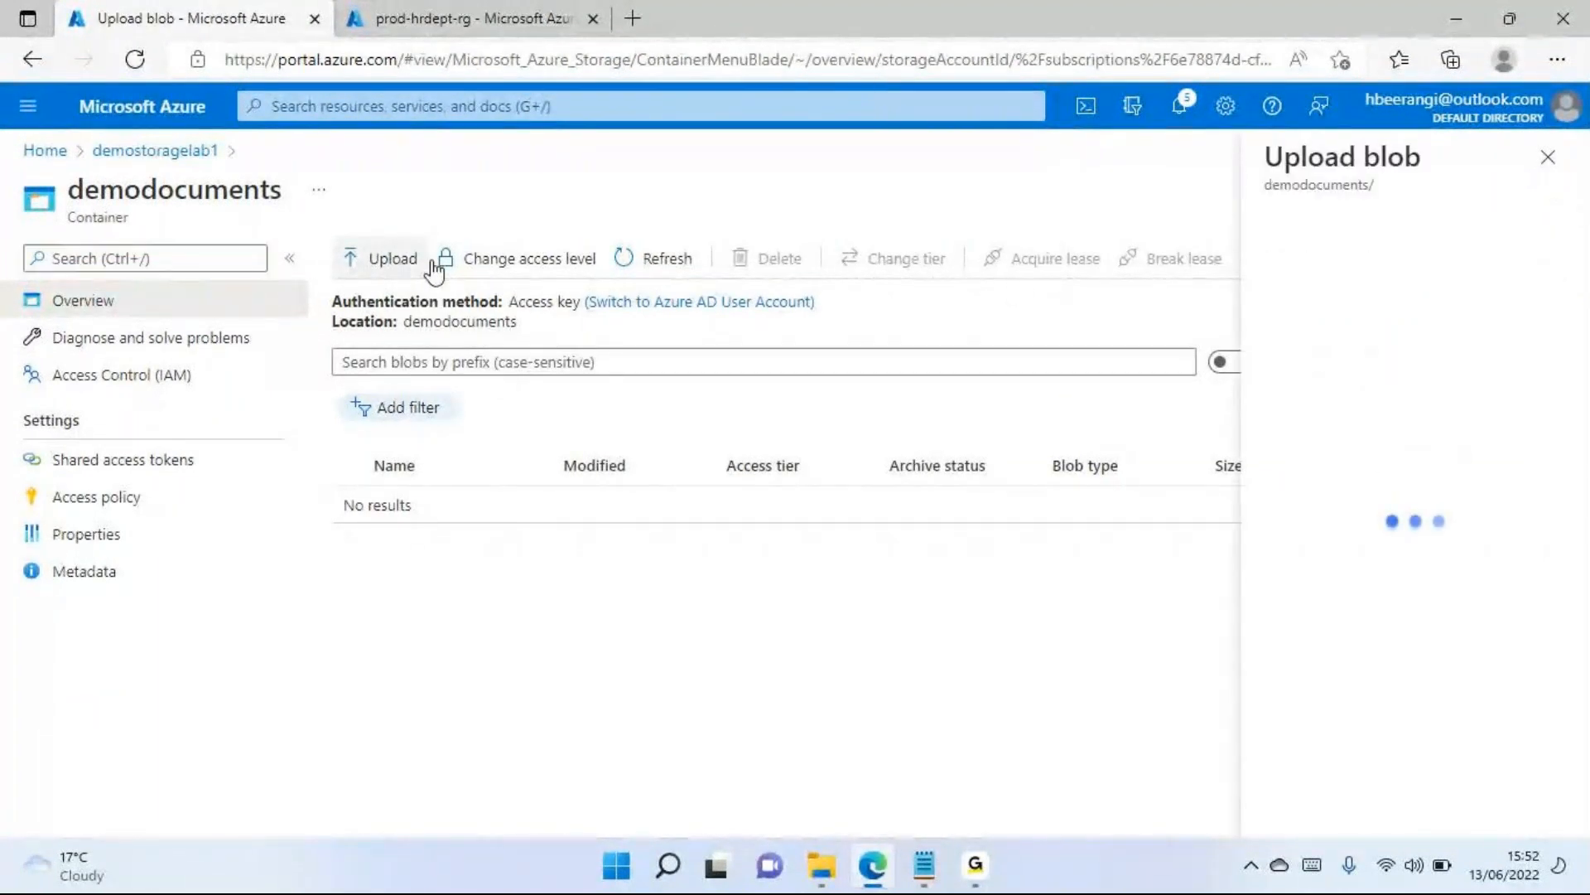
click(1552, 254)
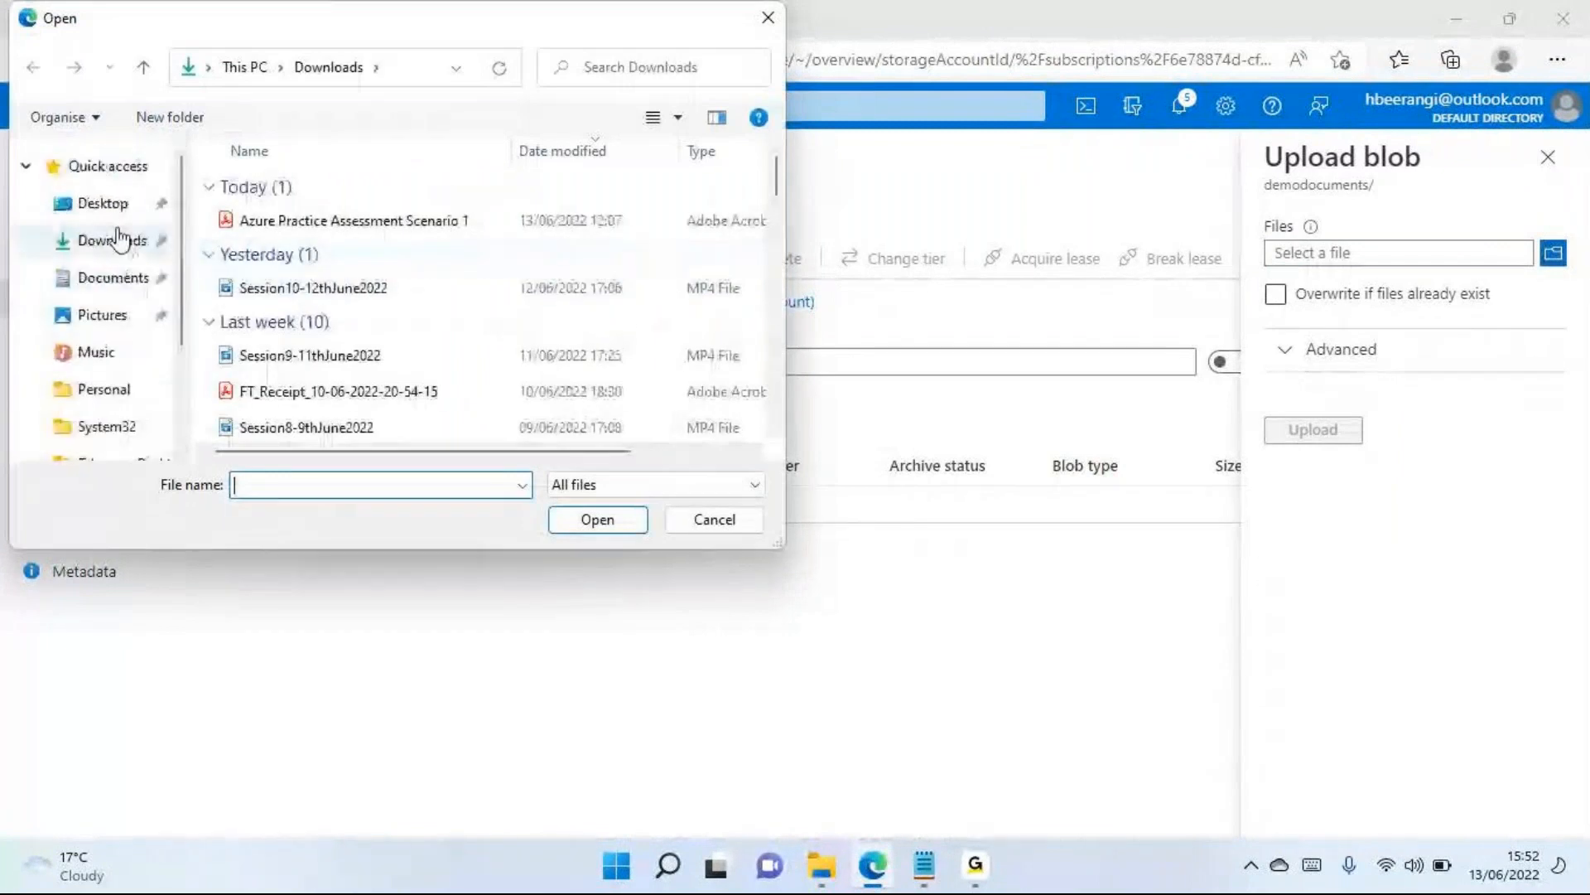
click(106, 204)
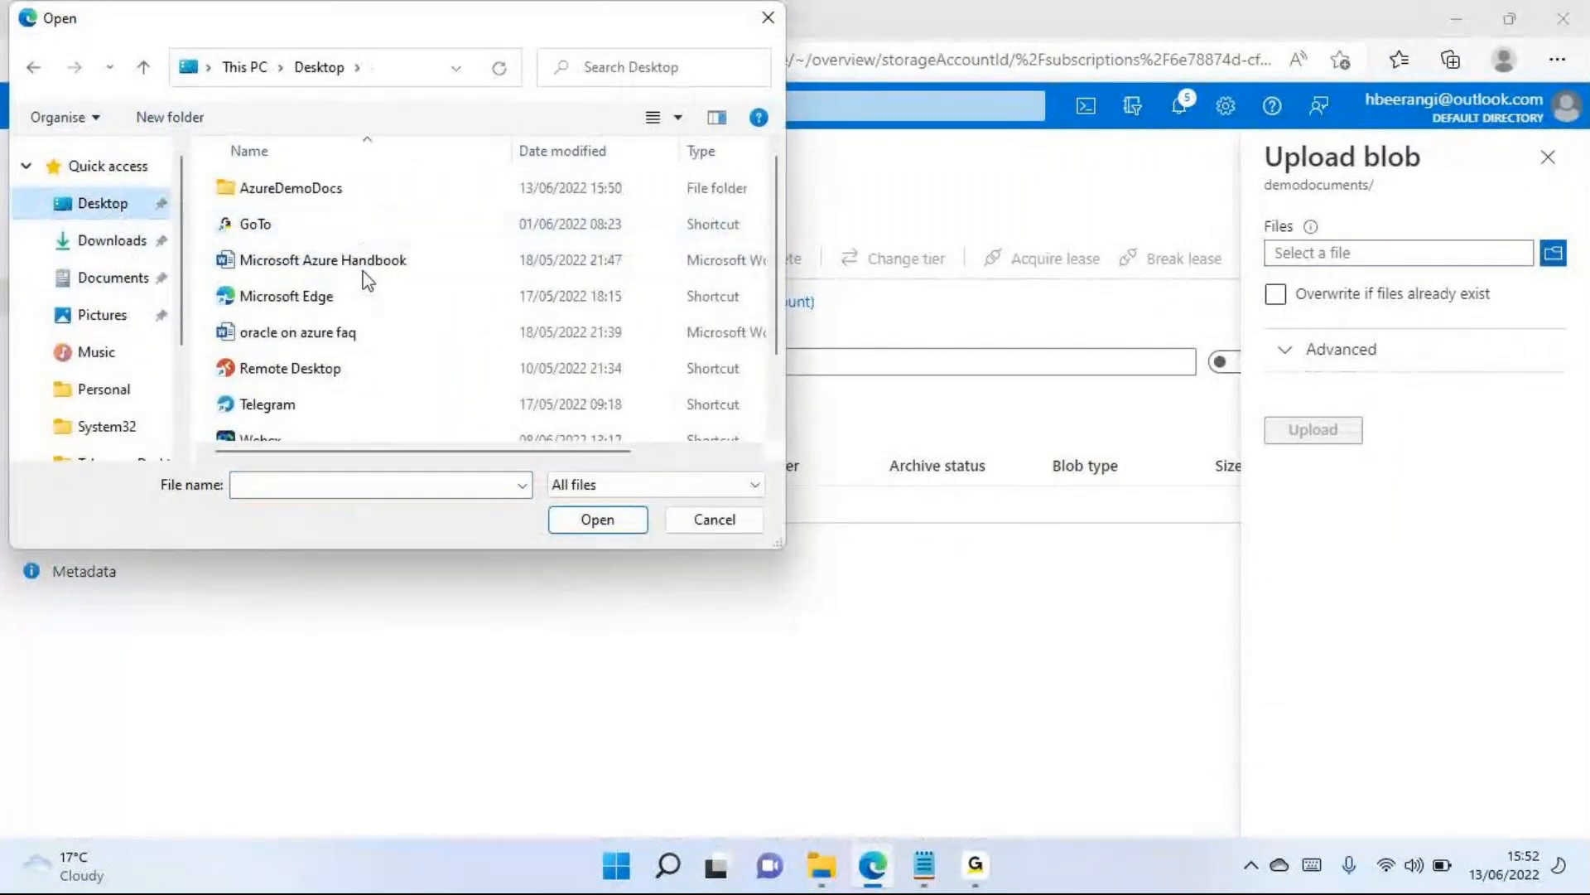
double_click(336, 191)
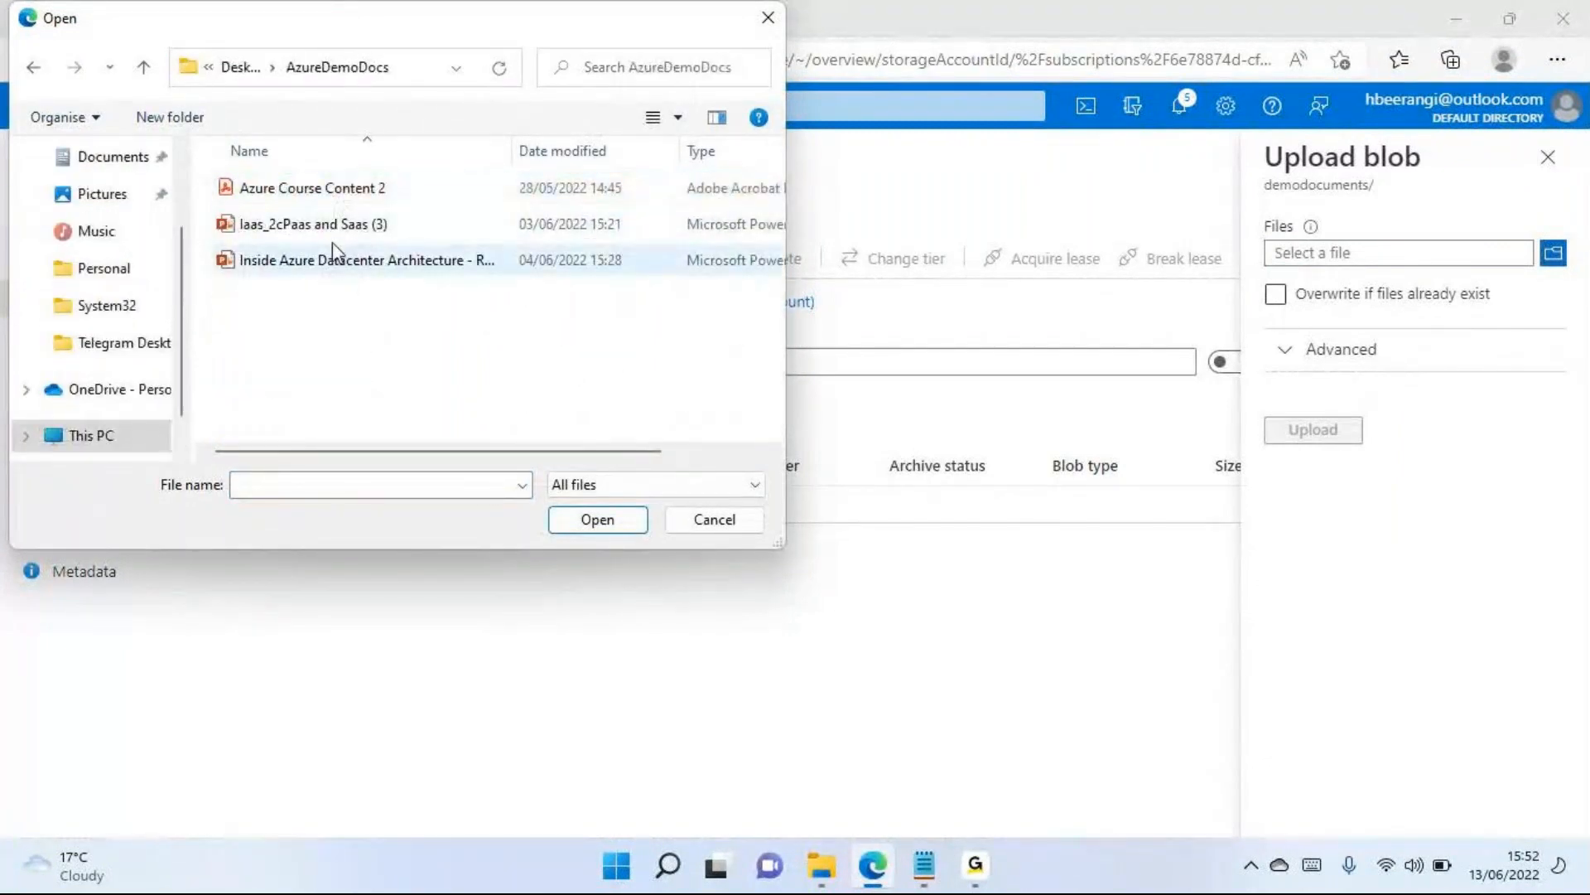
click(335, 236)
click(352, 190)
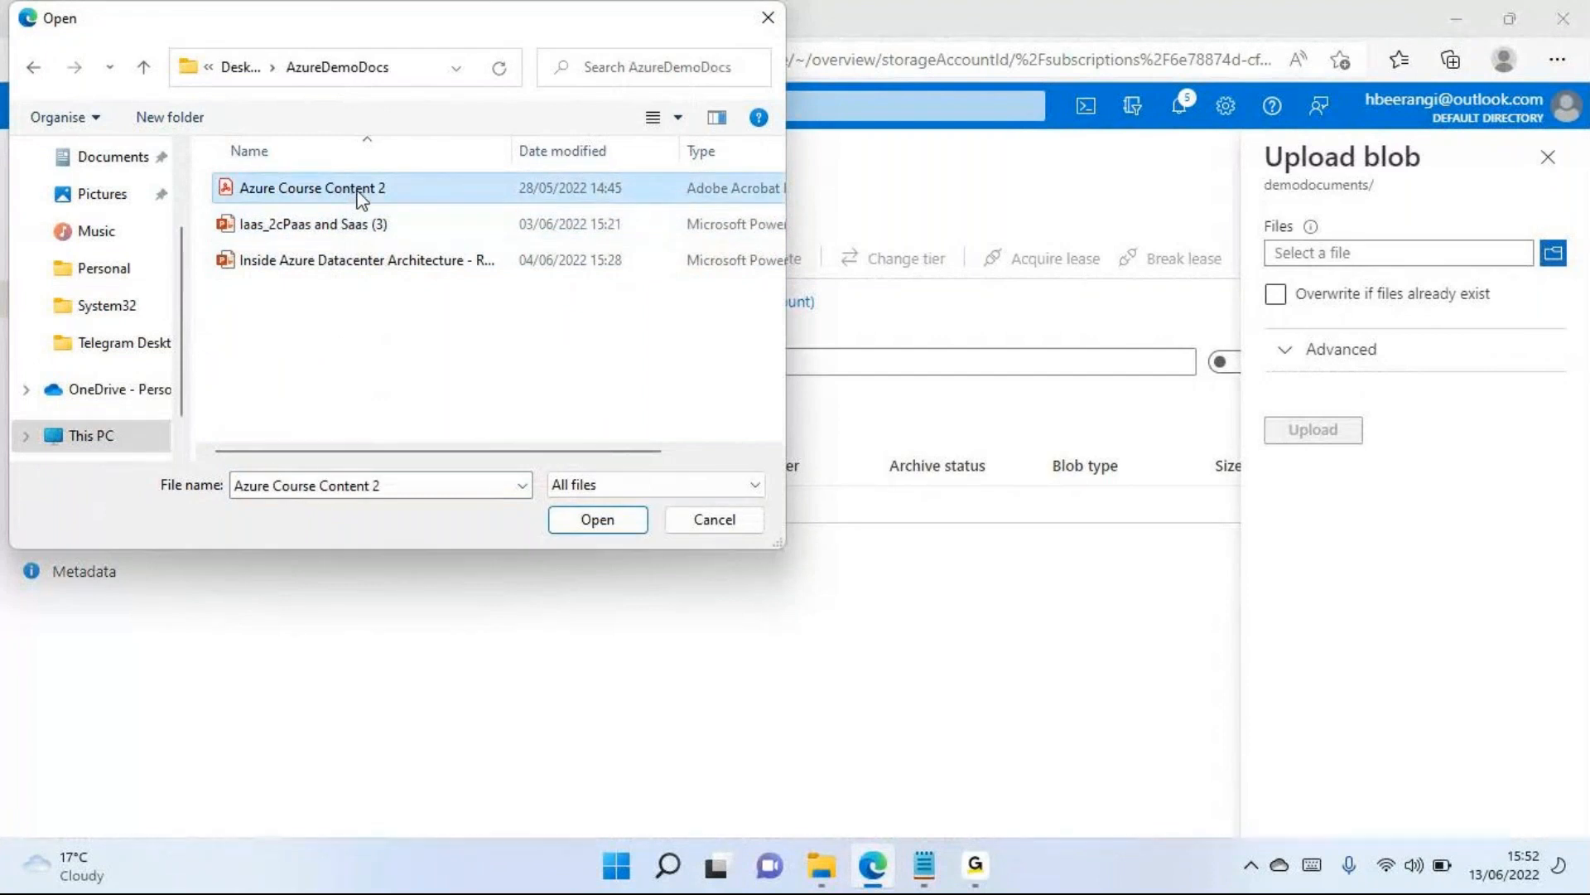
click(597, 521)
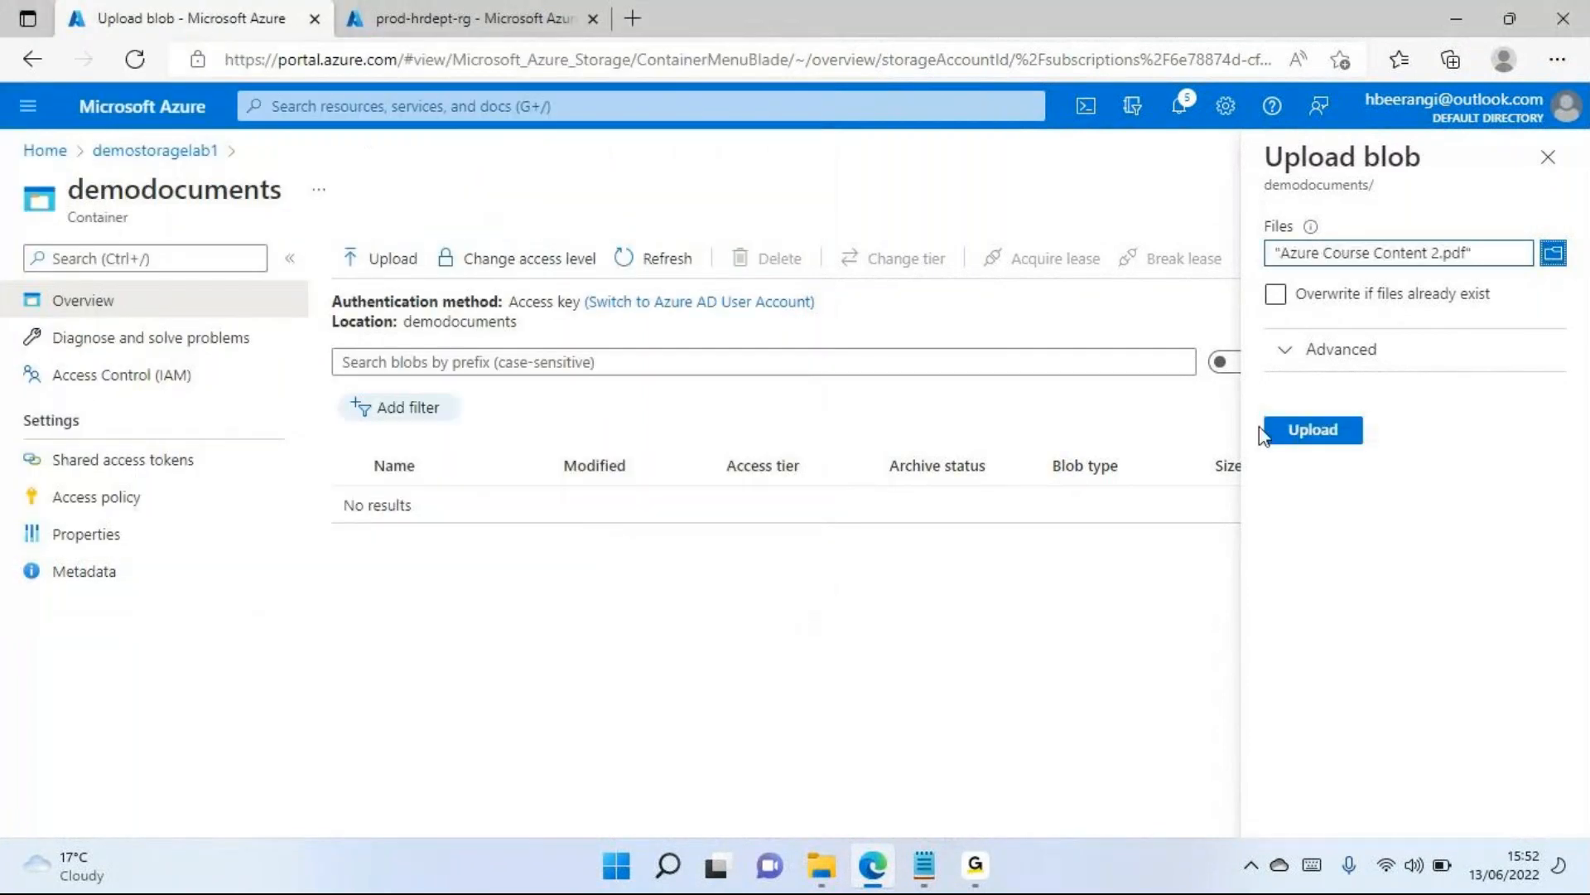
click(1348, 448)
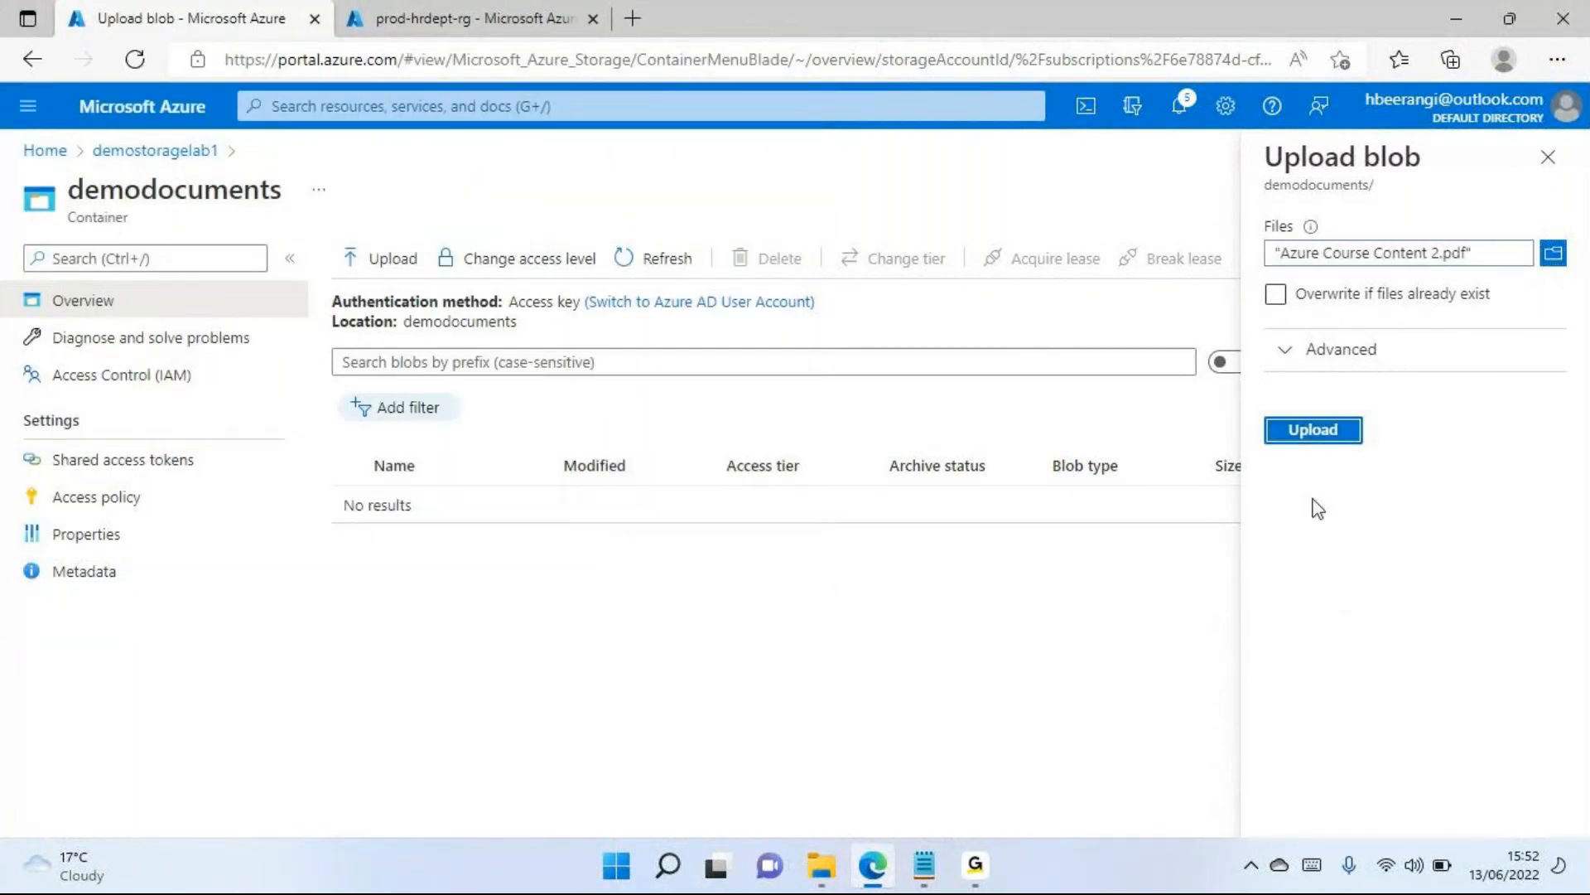
Review the advanced blob upload options, including the available blob types, and collapse them again
click(1288, 354)
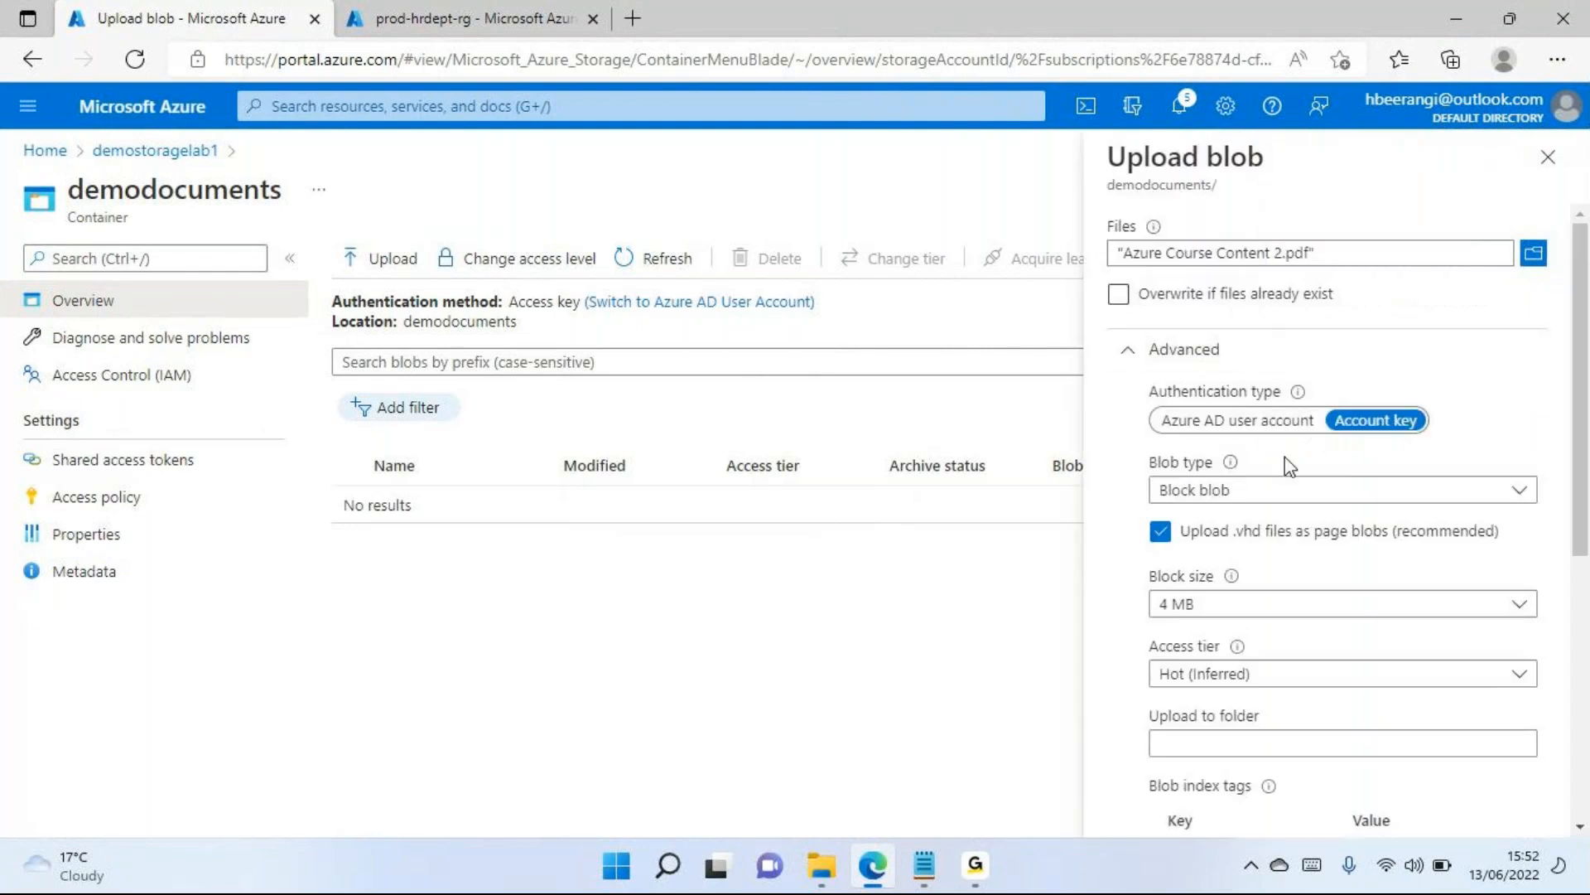
click(1240, 497)
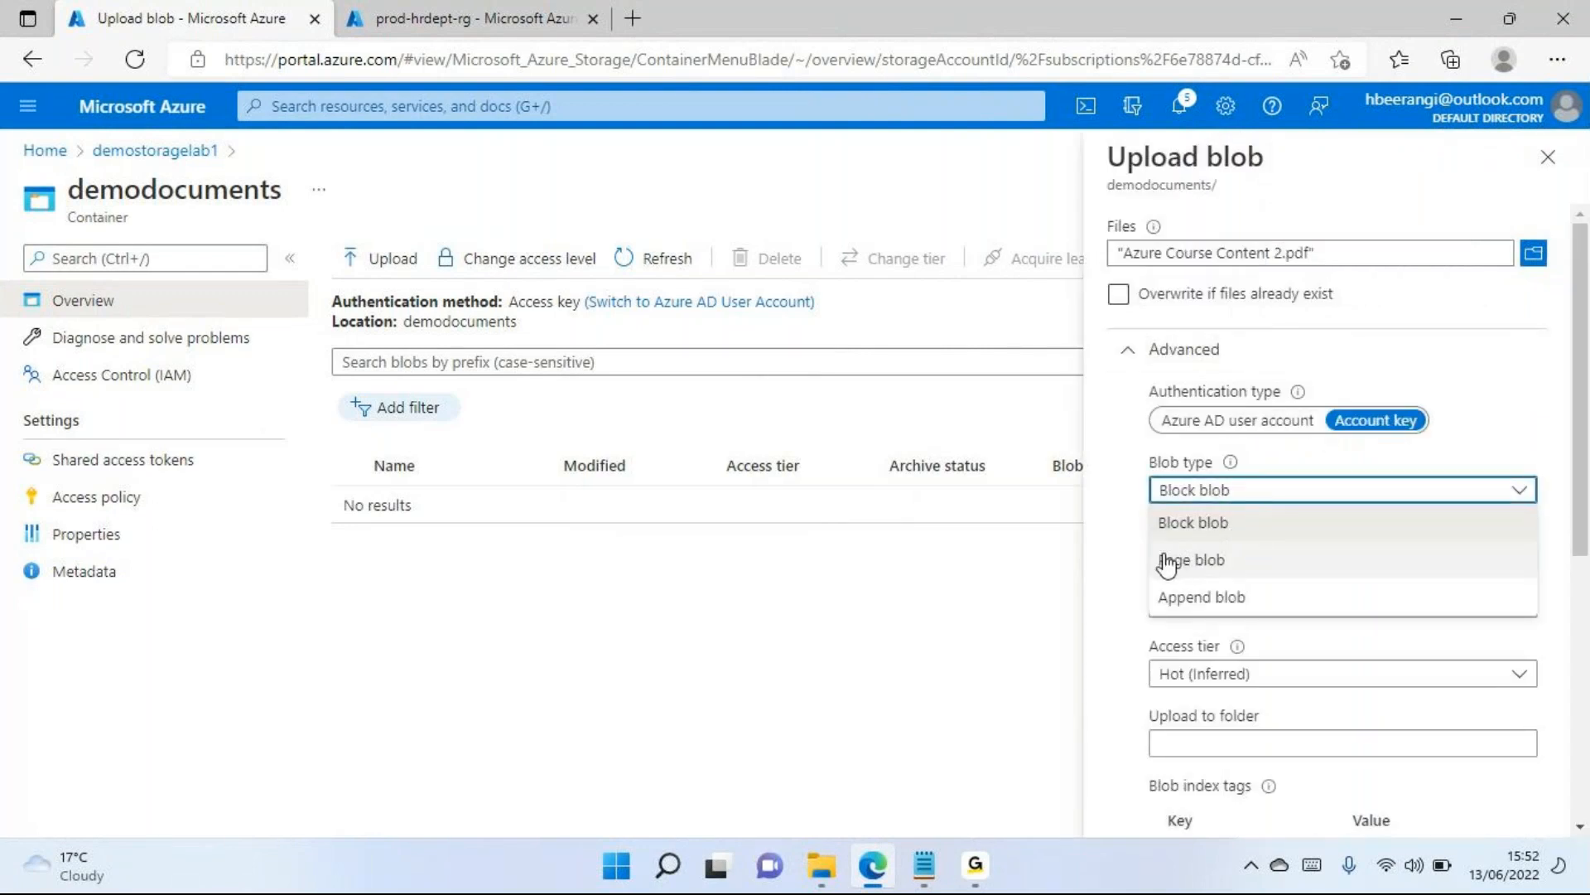
click(1516, 494)
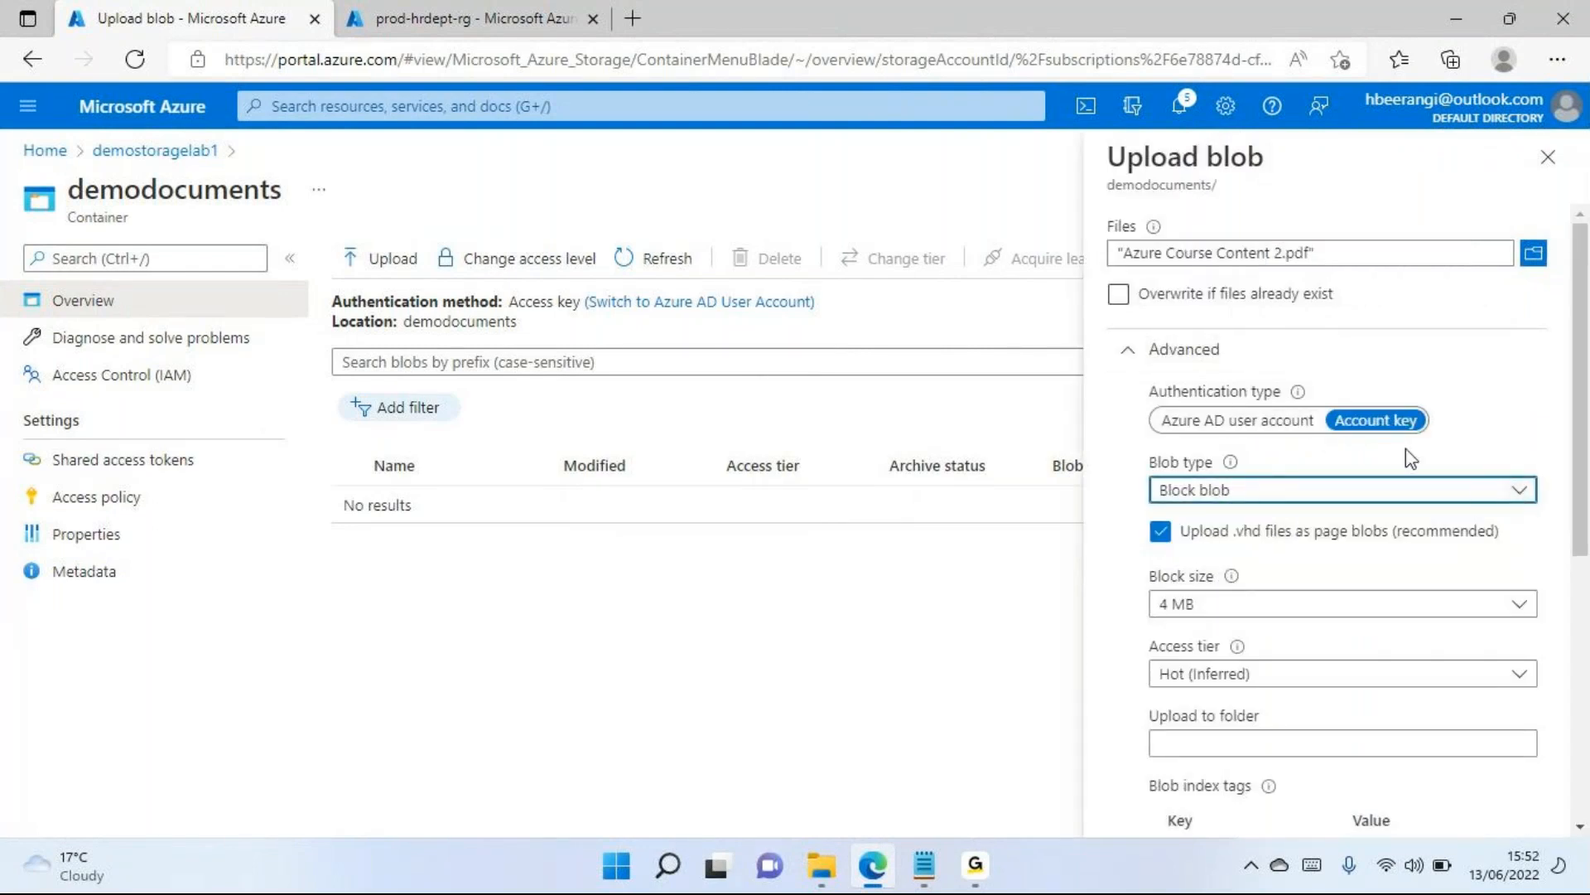
click(1128, 355)
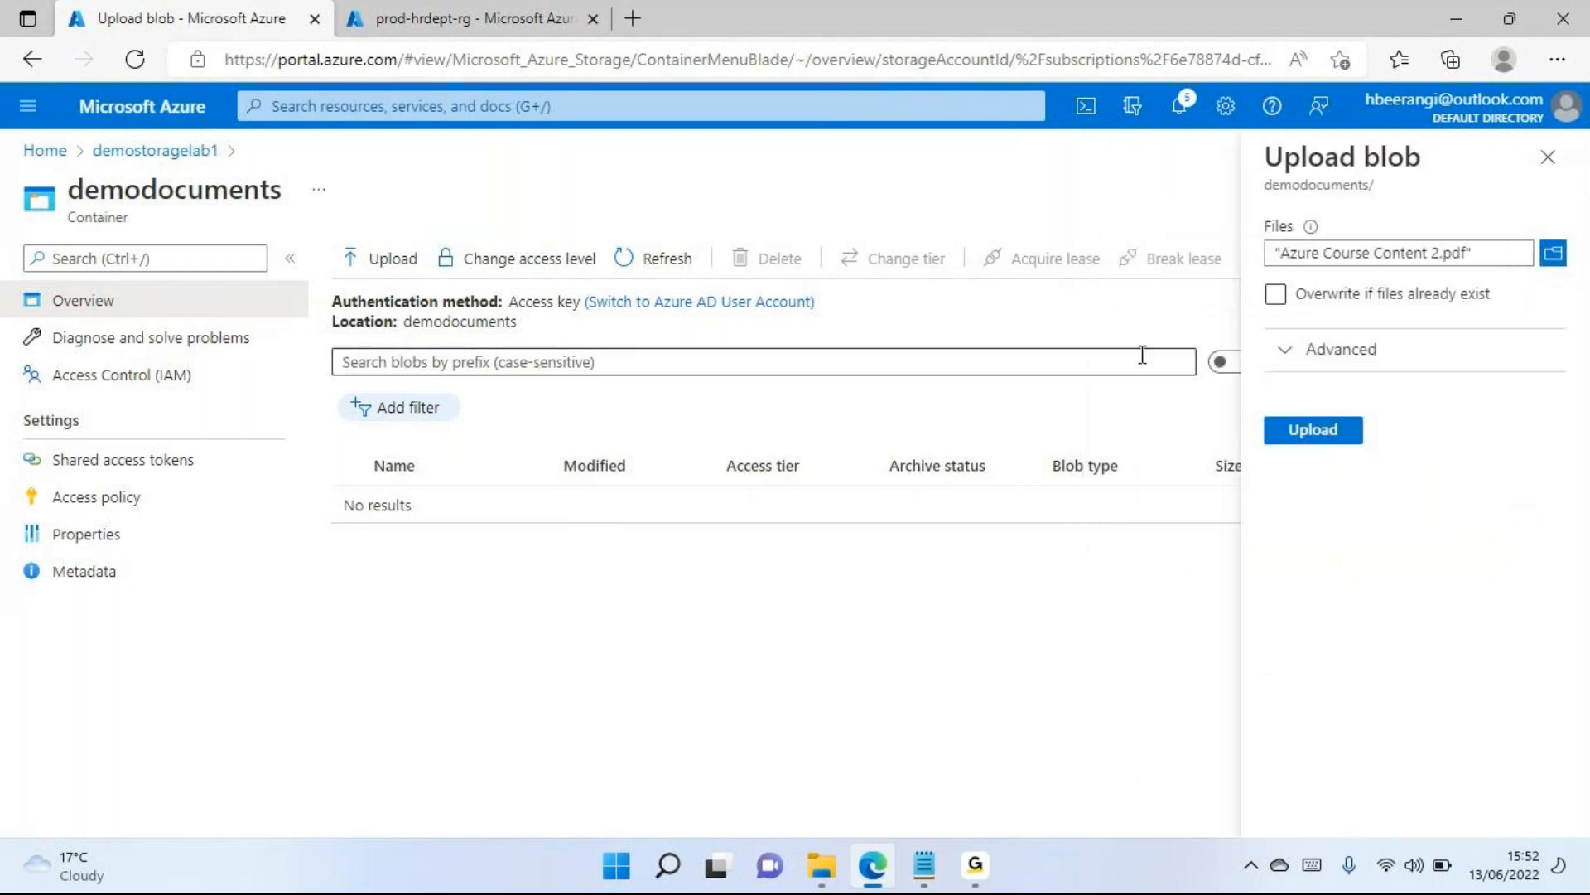
Switch to the Notepad notes, highlight the line "Block blob, page blob and append blob", and return to the browser
click(920, 864)
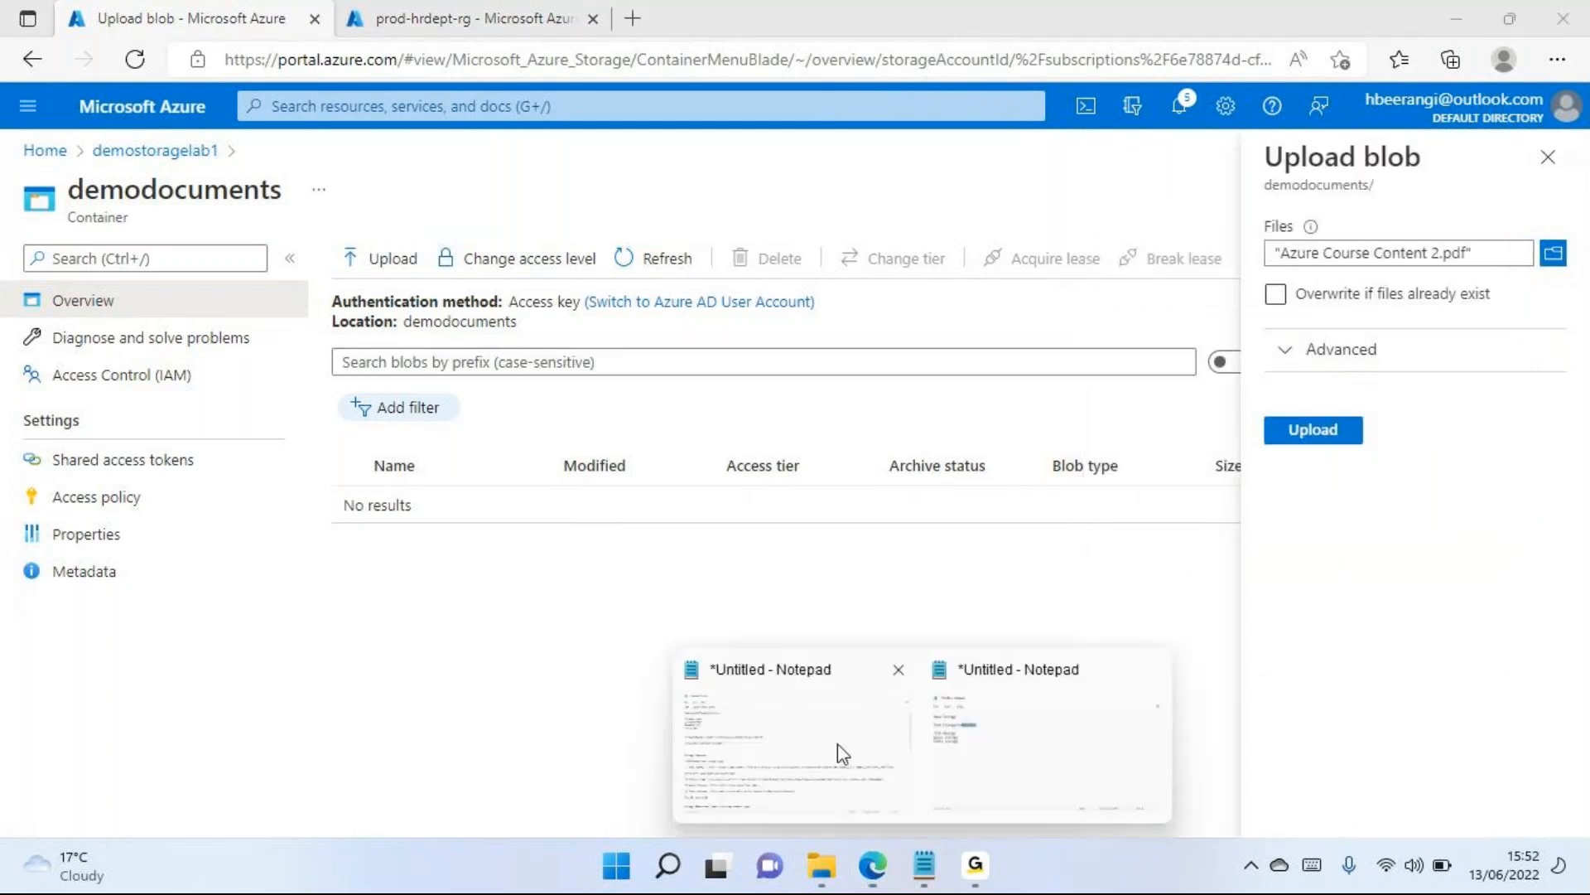
click(760, 726)
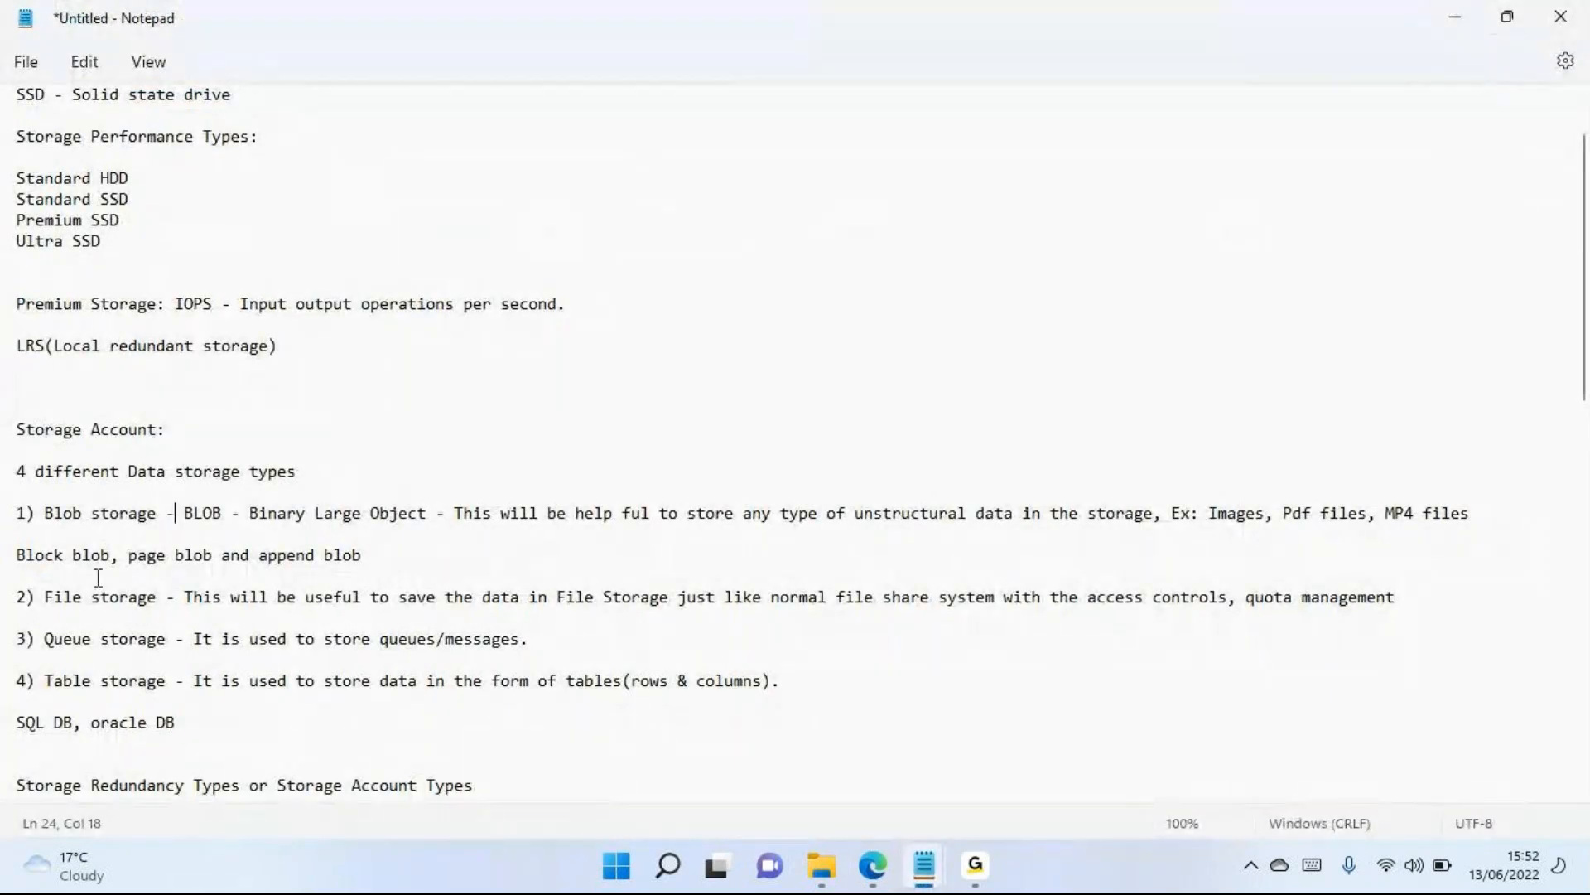
drag(24, 563, 364, 552)
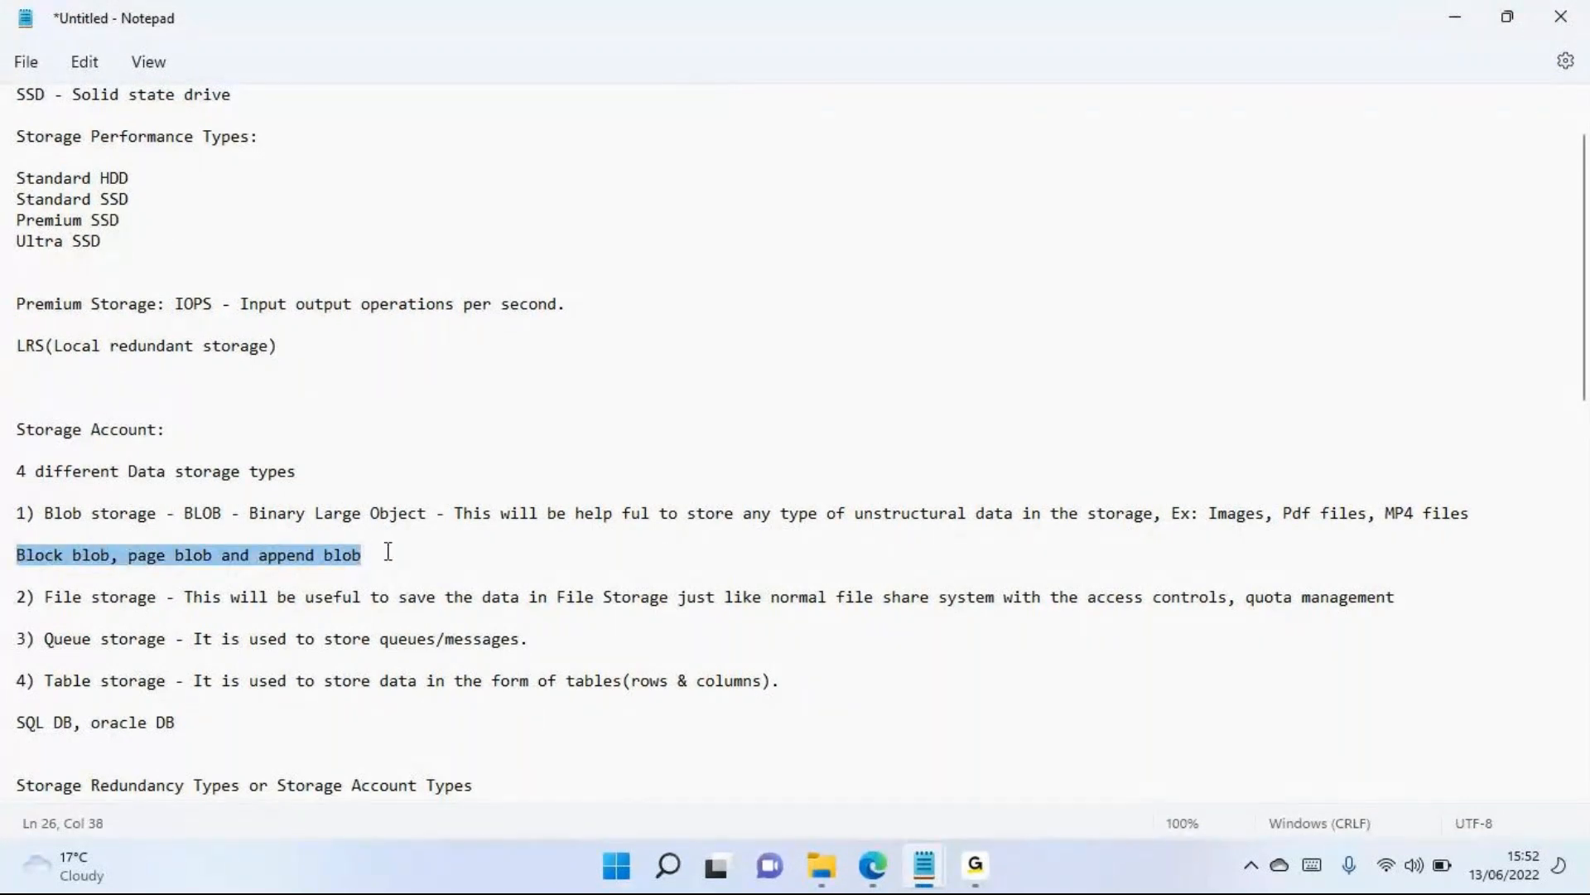
key(alt+Tab)
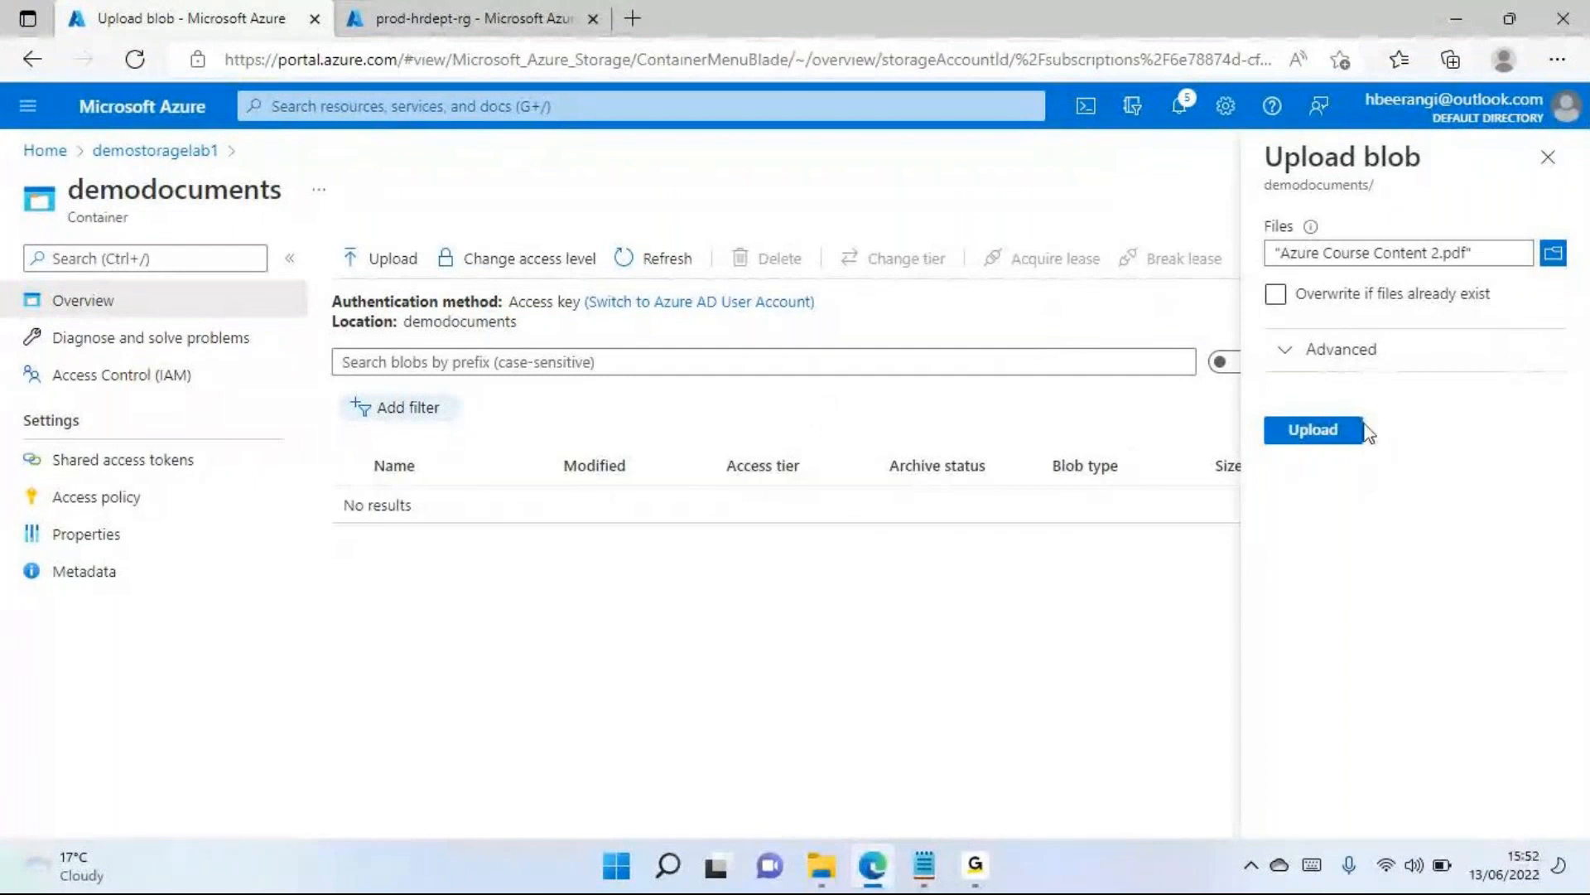
Upload Azure Course Content 2.pdf to the demodocuments container and close the upload form
click(1313, 430)
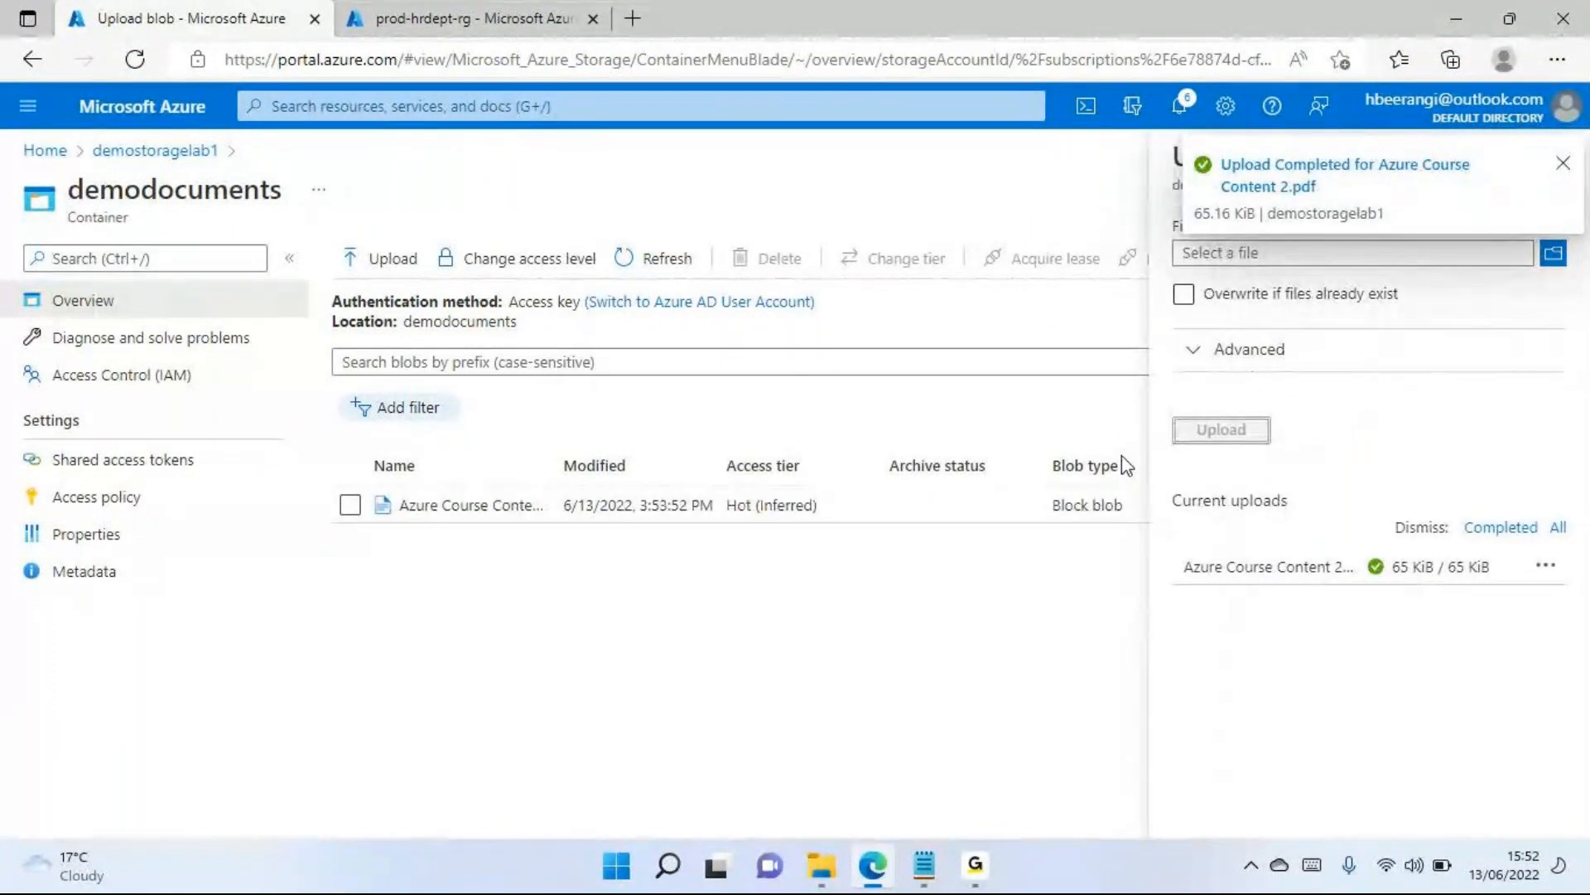
click(1563, 164)
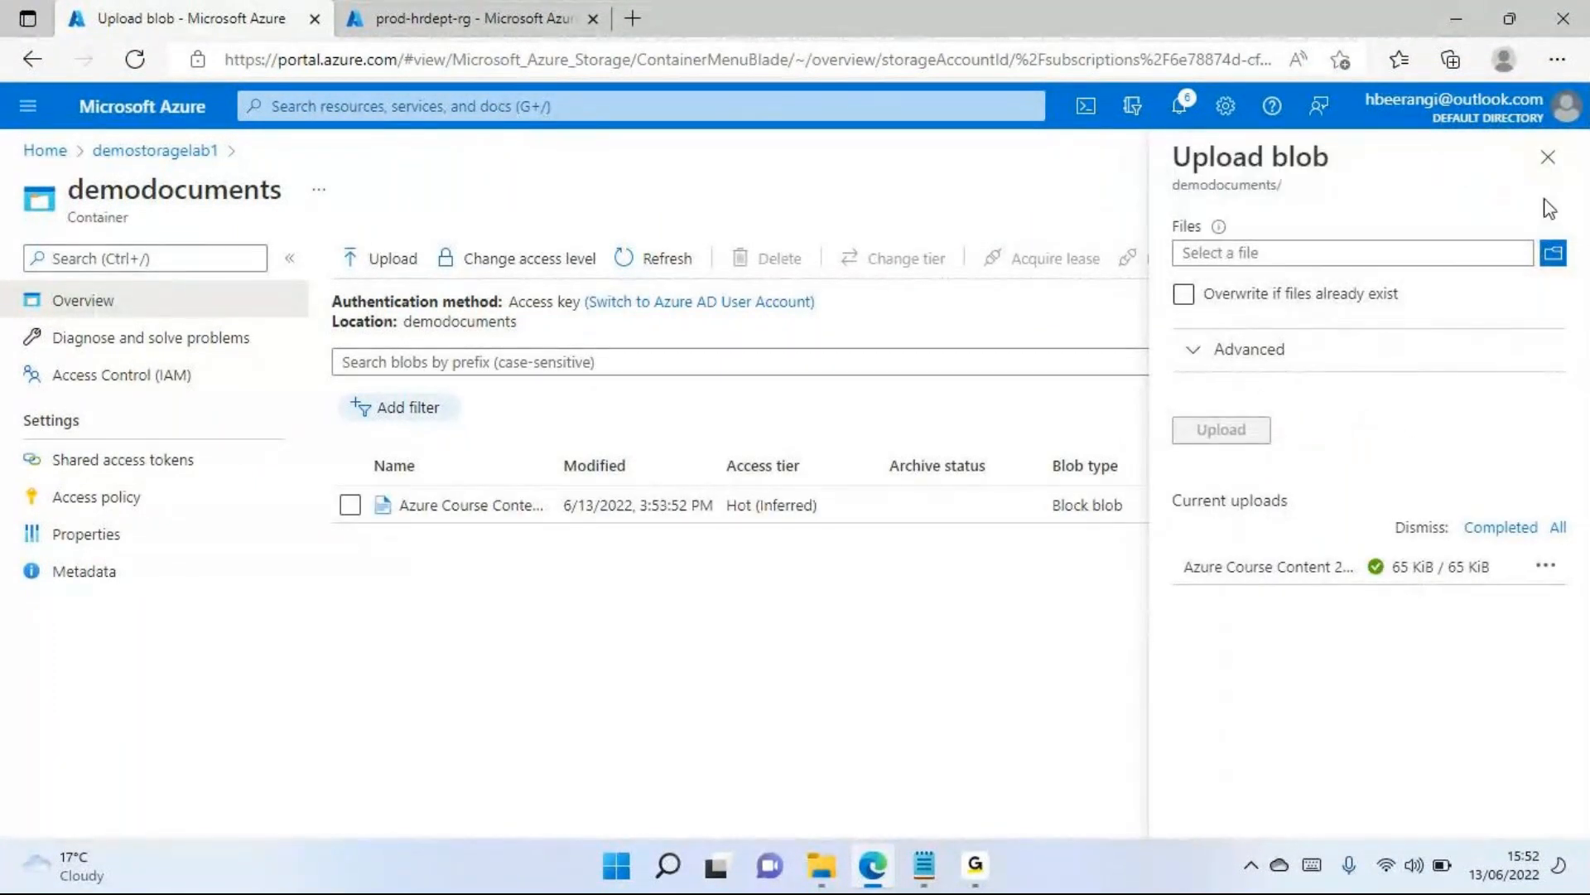
click(1548, 157)
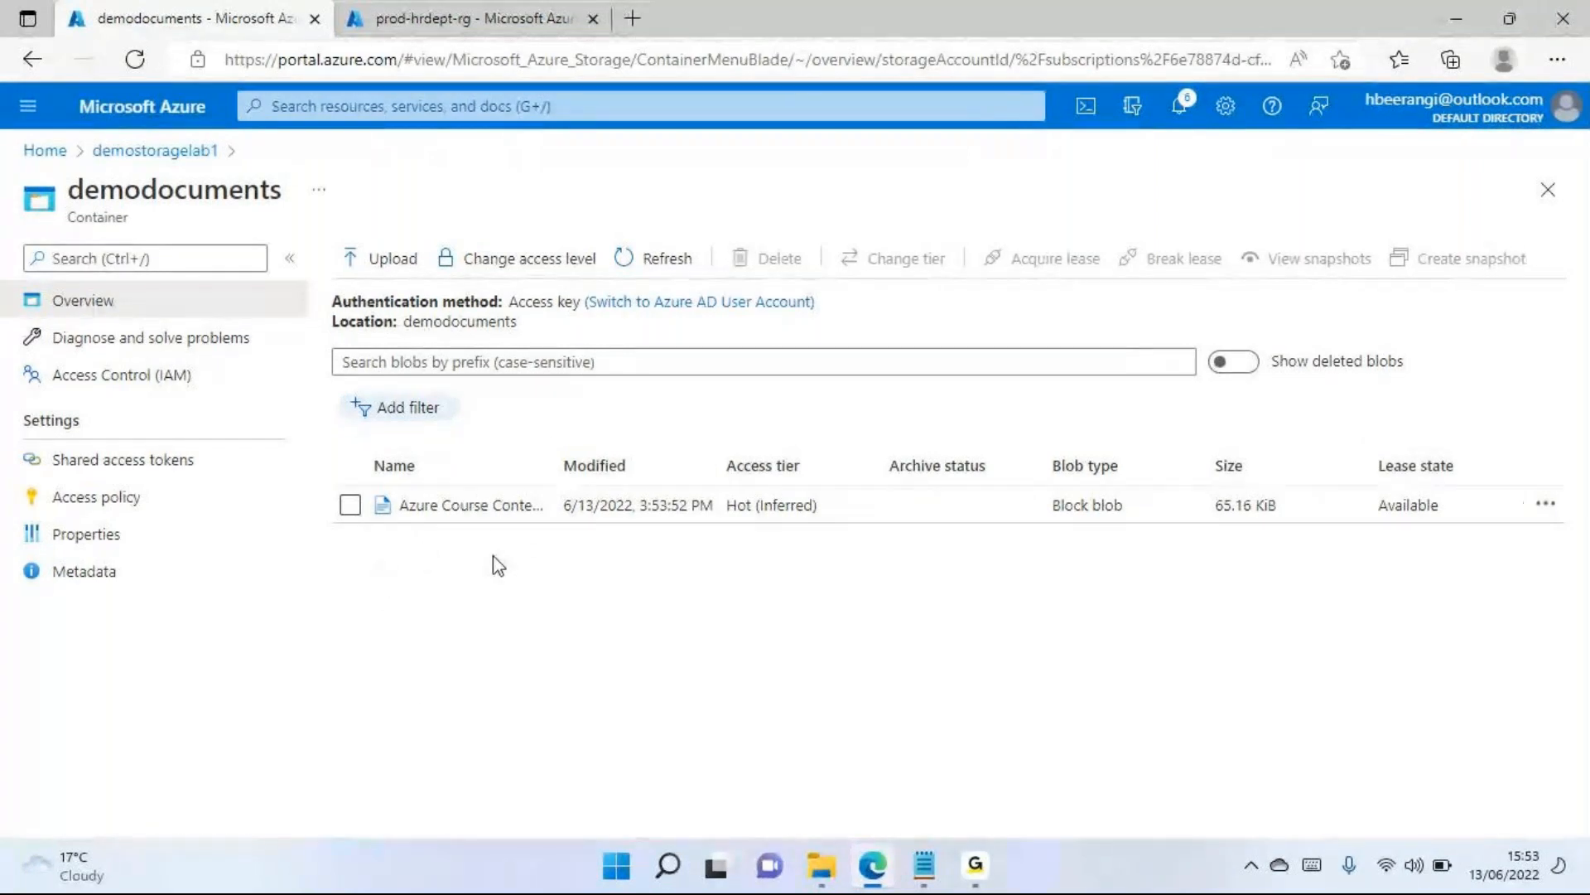
Open the properties of the Azure Course Content 2.pdf blob and copy its URL
click(494, 507)
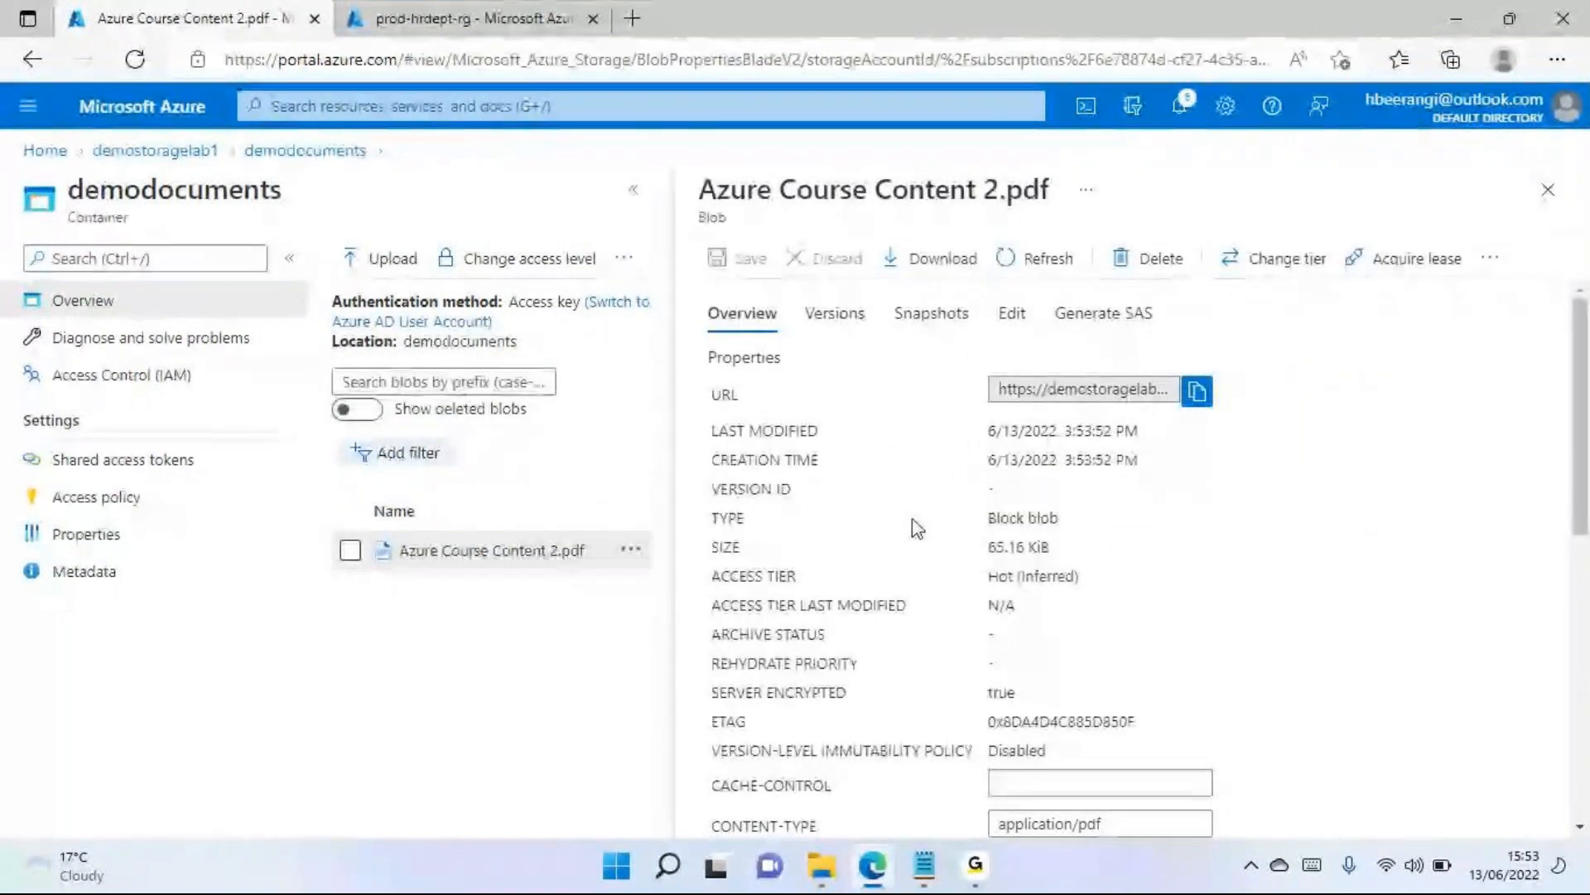
scroll(903, 558, down, 3)
scroll(903, 557, up, 3)
click(1192, 395)
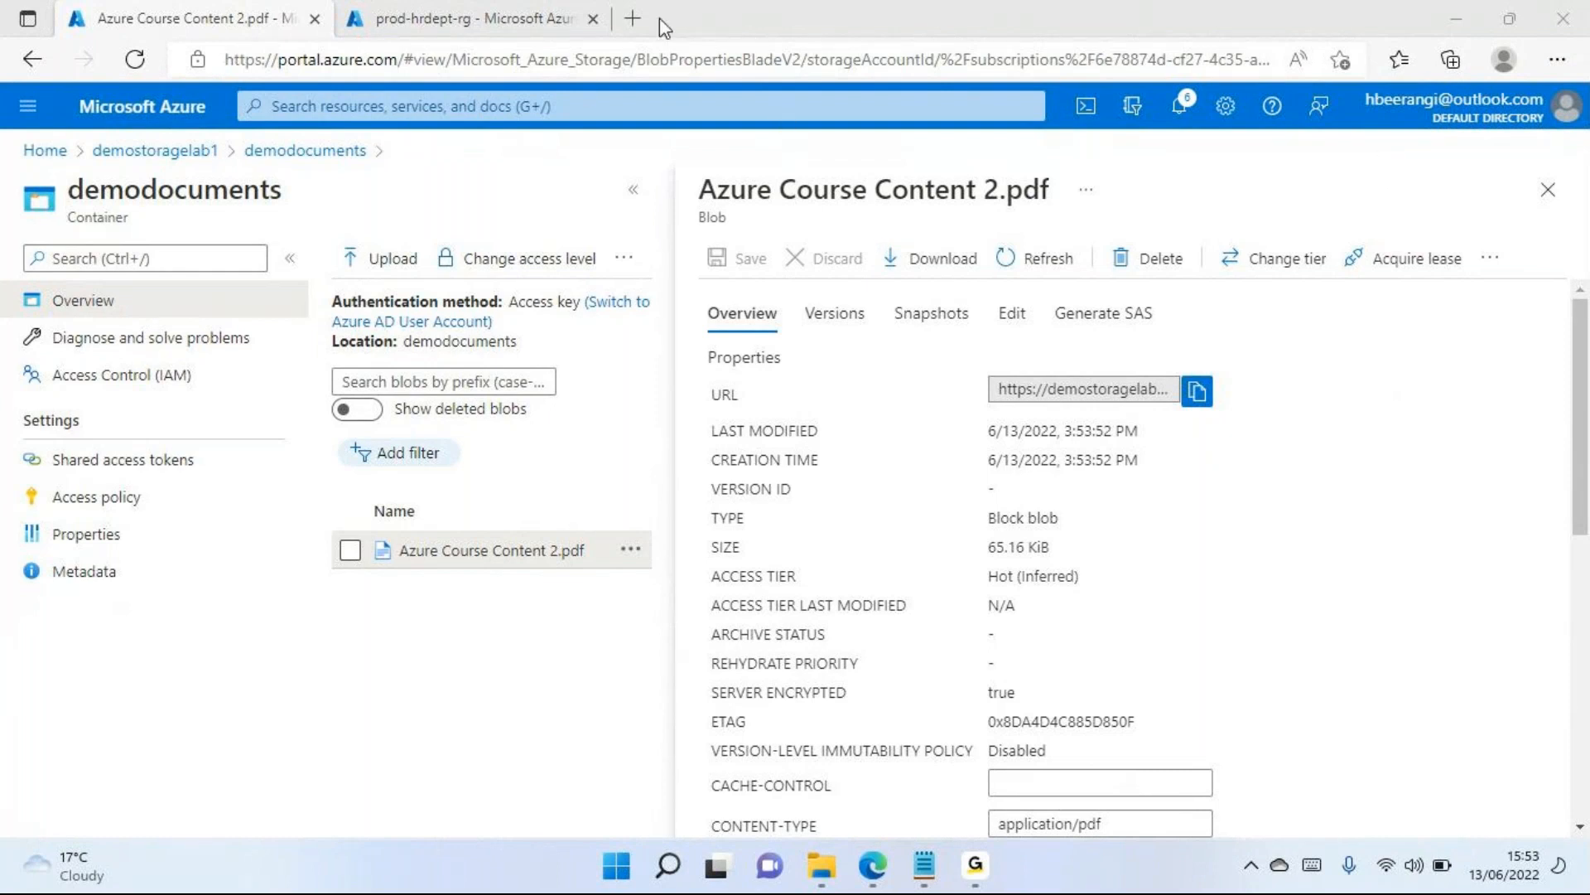
Test anonymous access by opening the copied blob URL in a new browser tab, and return to the demodocuments container's blob list
click(633, 18)
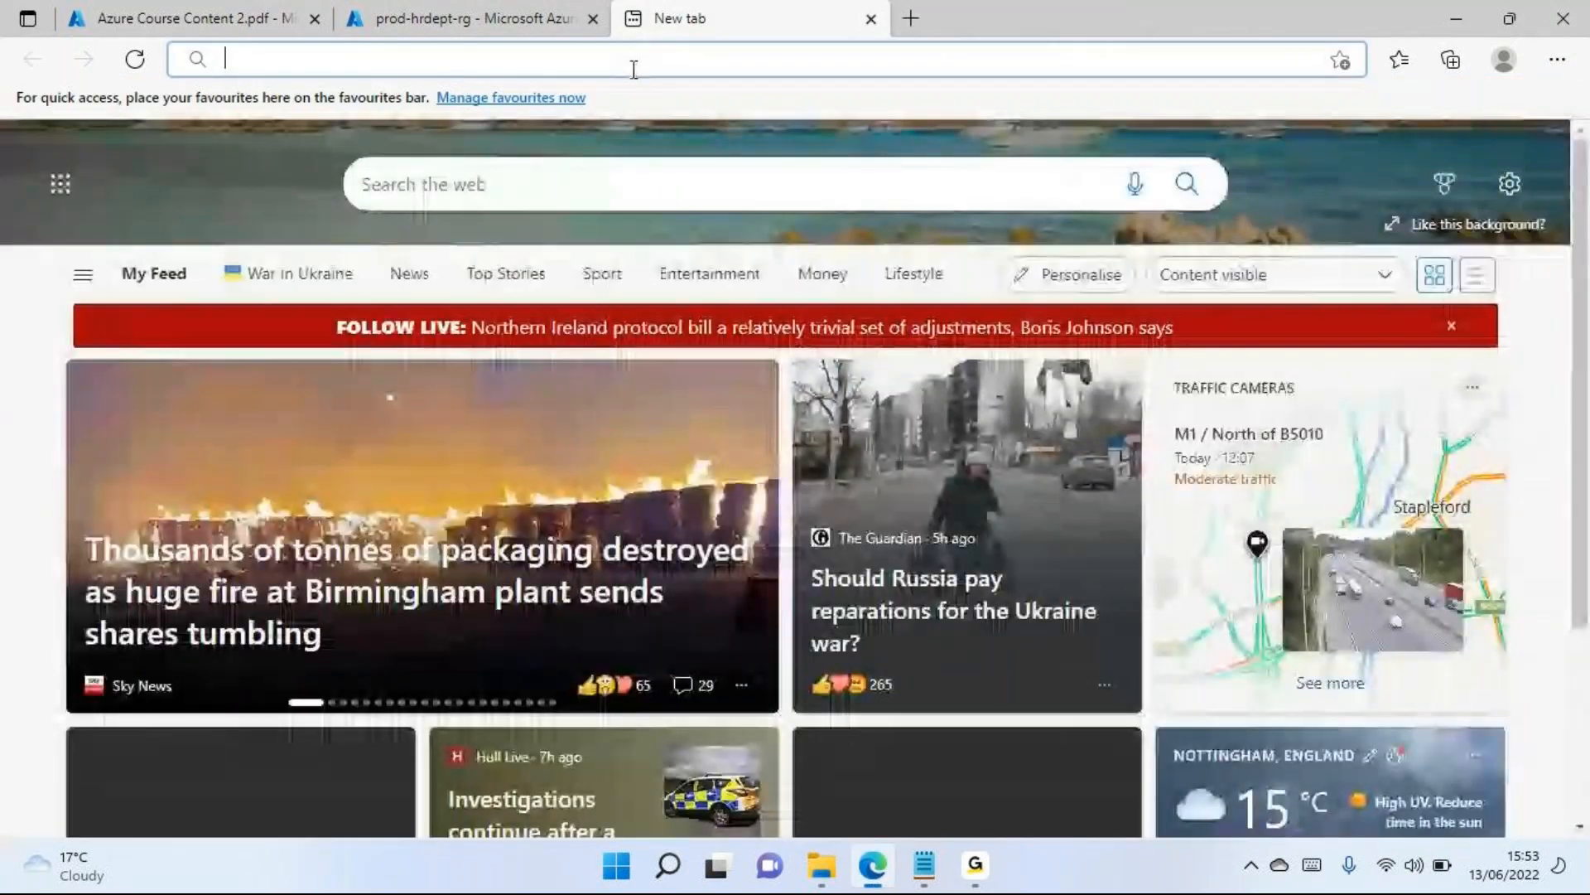
key(ctrl+v)
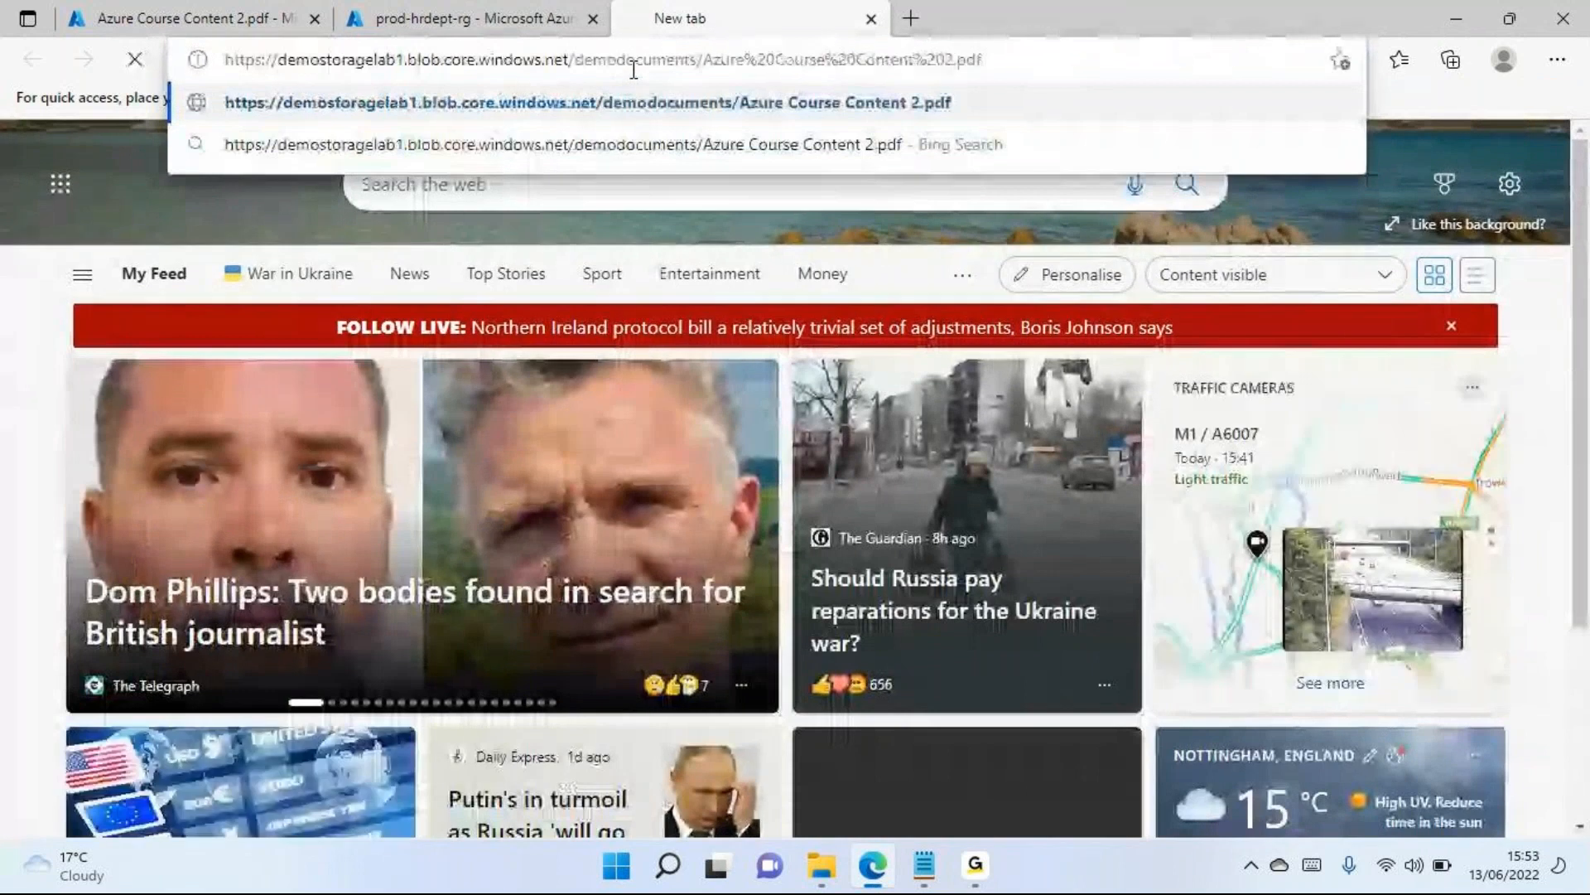
key(Return)
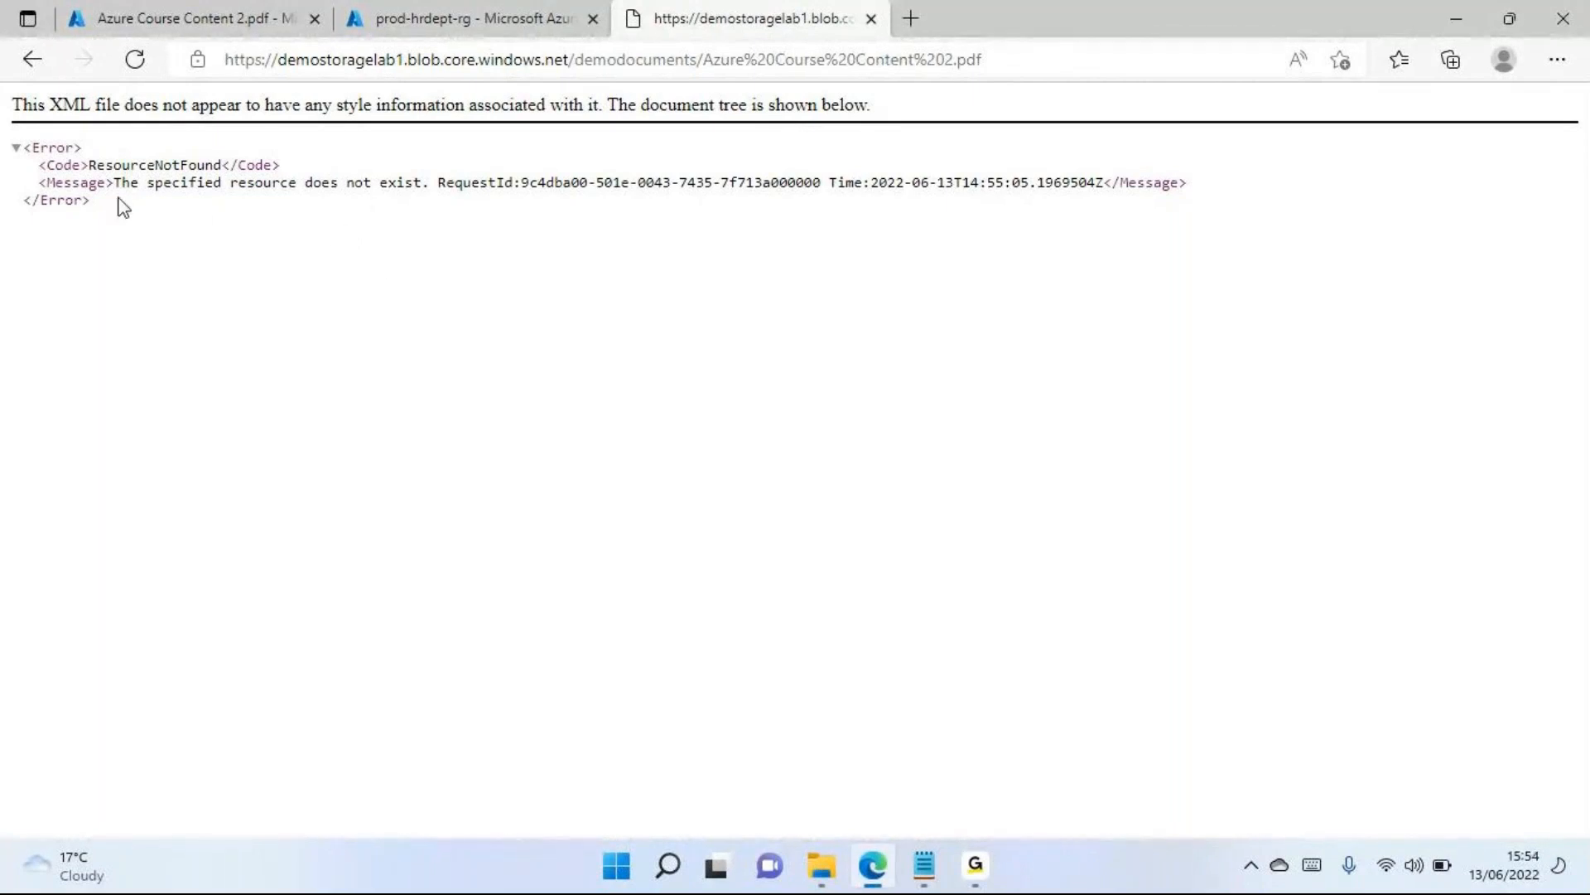
drag(124, 206, 76, 147)
click(71, 239)
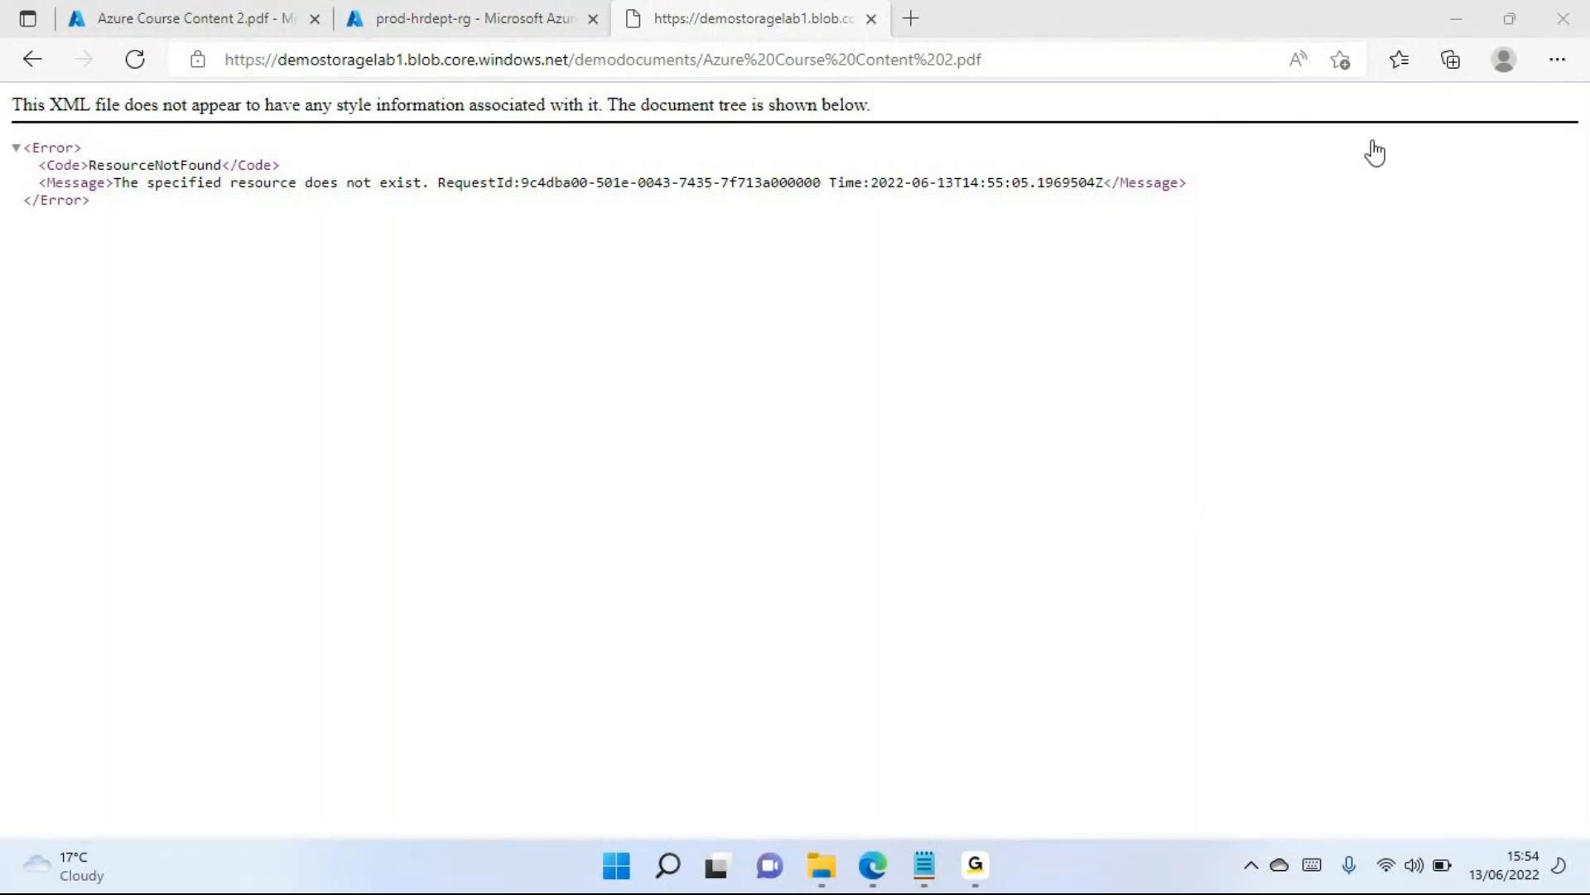
click(747, 446)
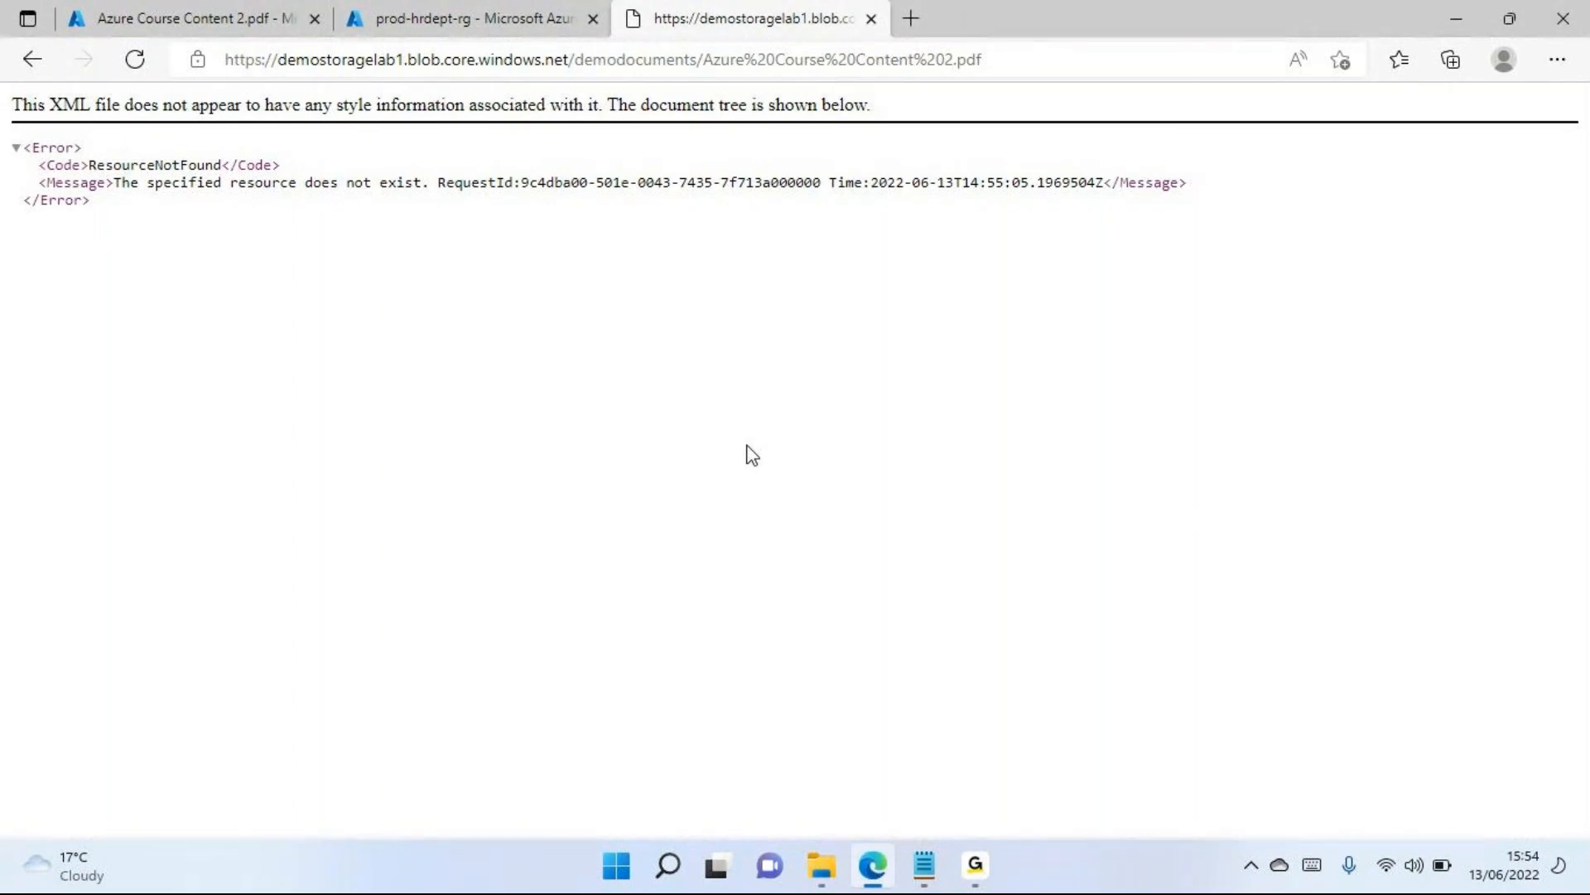
click(223, 15)
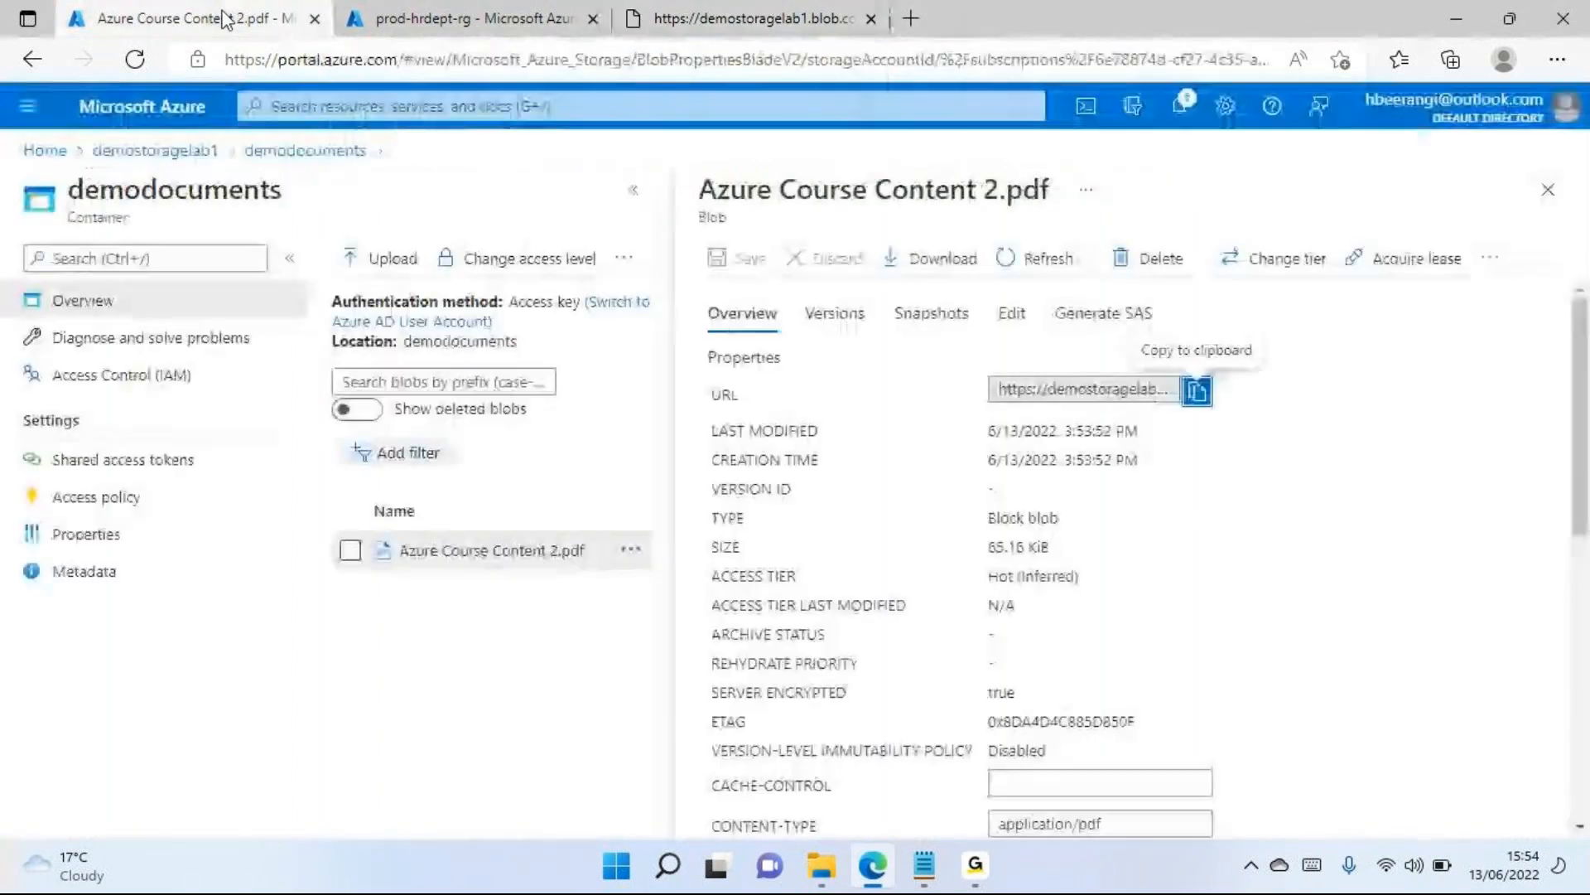
click(1560, 199)
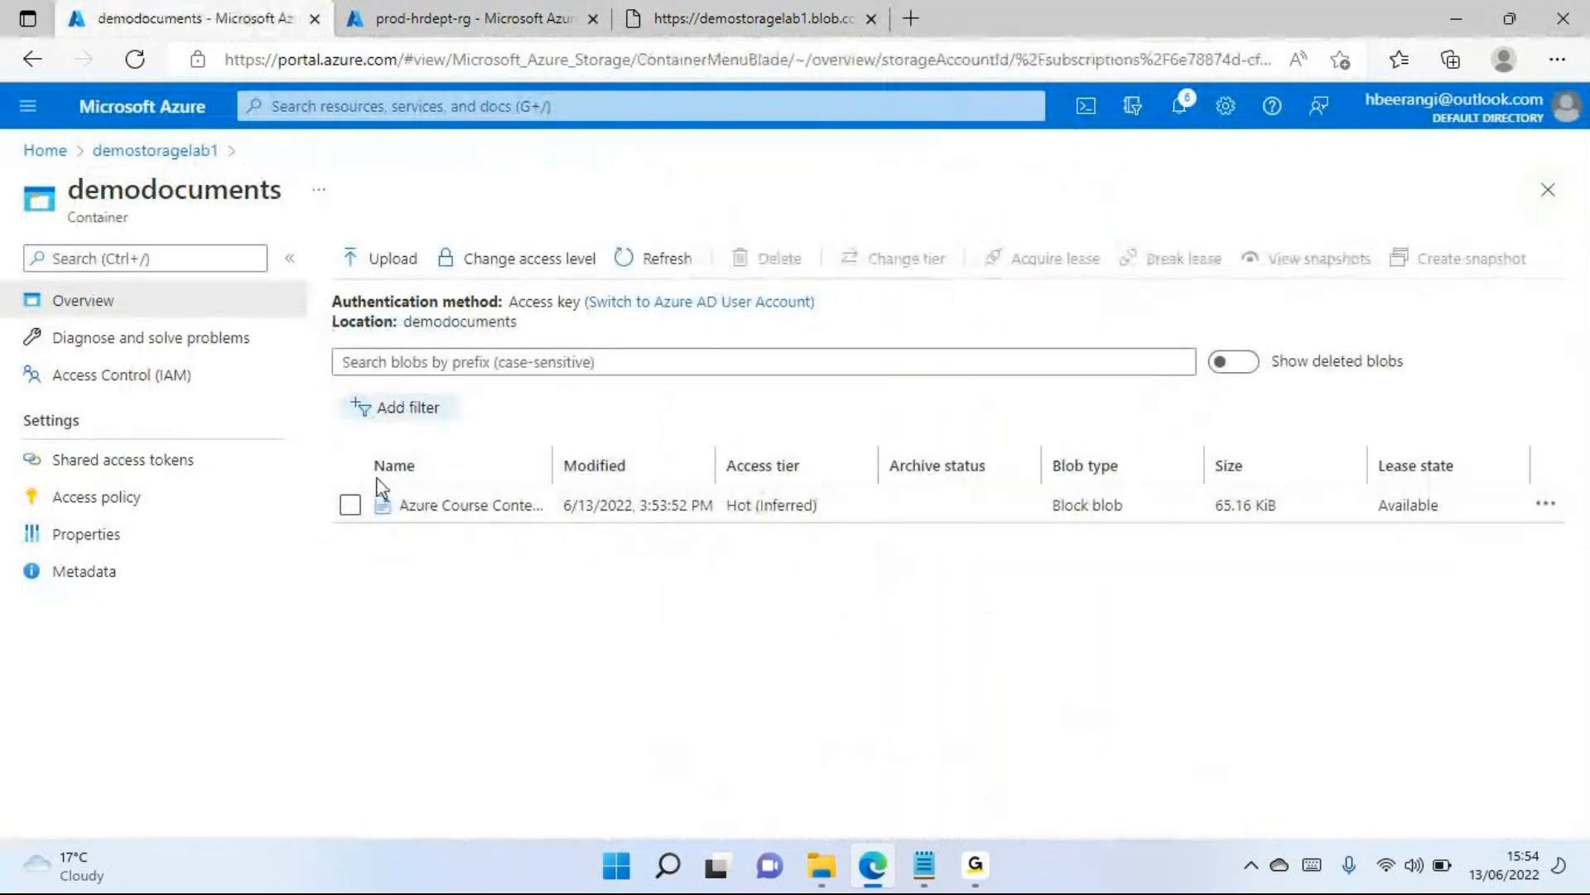
click(381, 263)
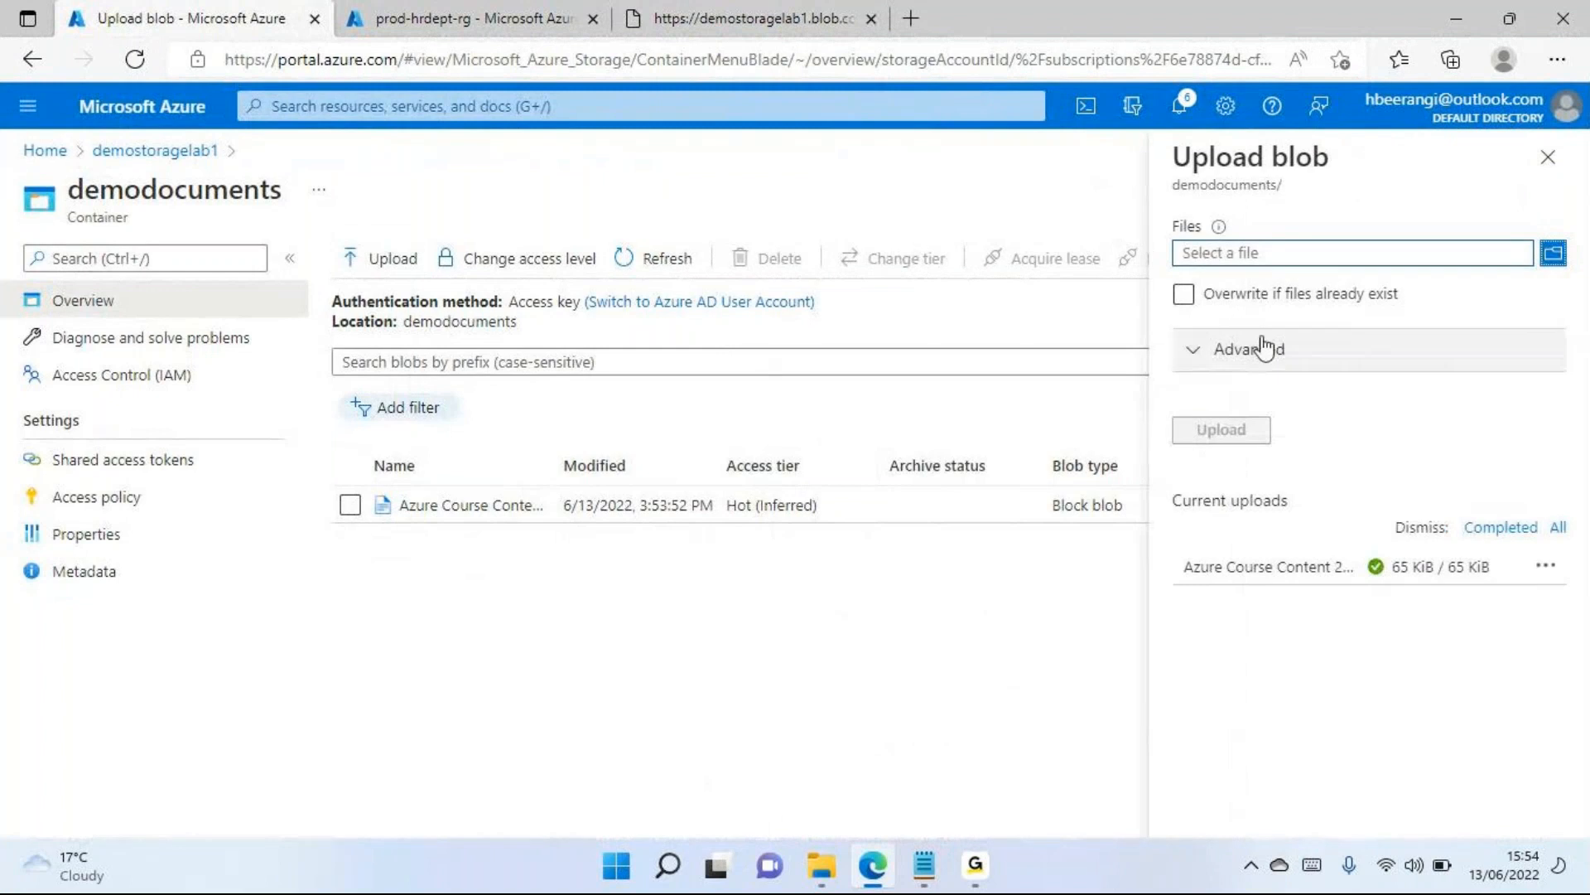
click(1553, 253)
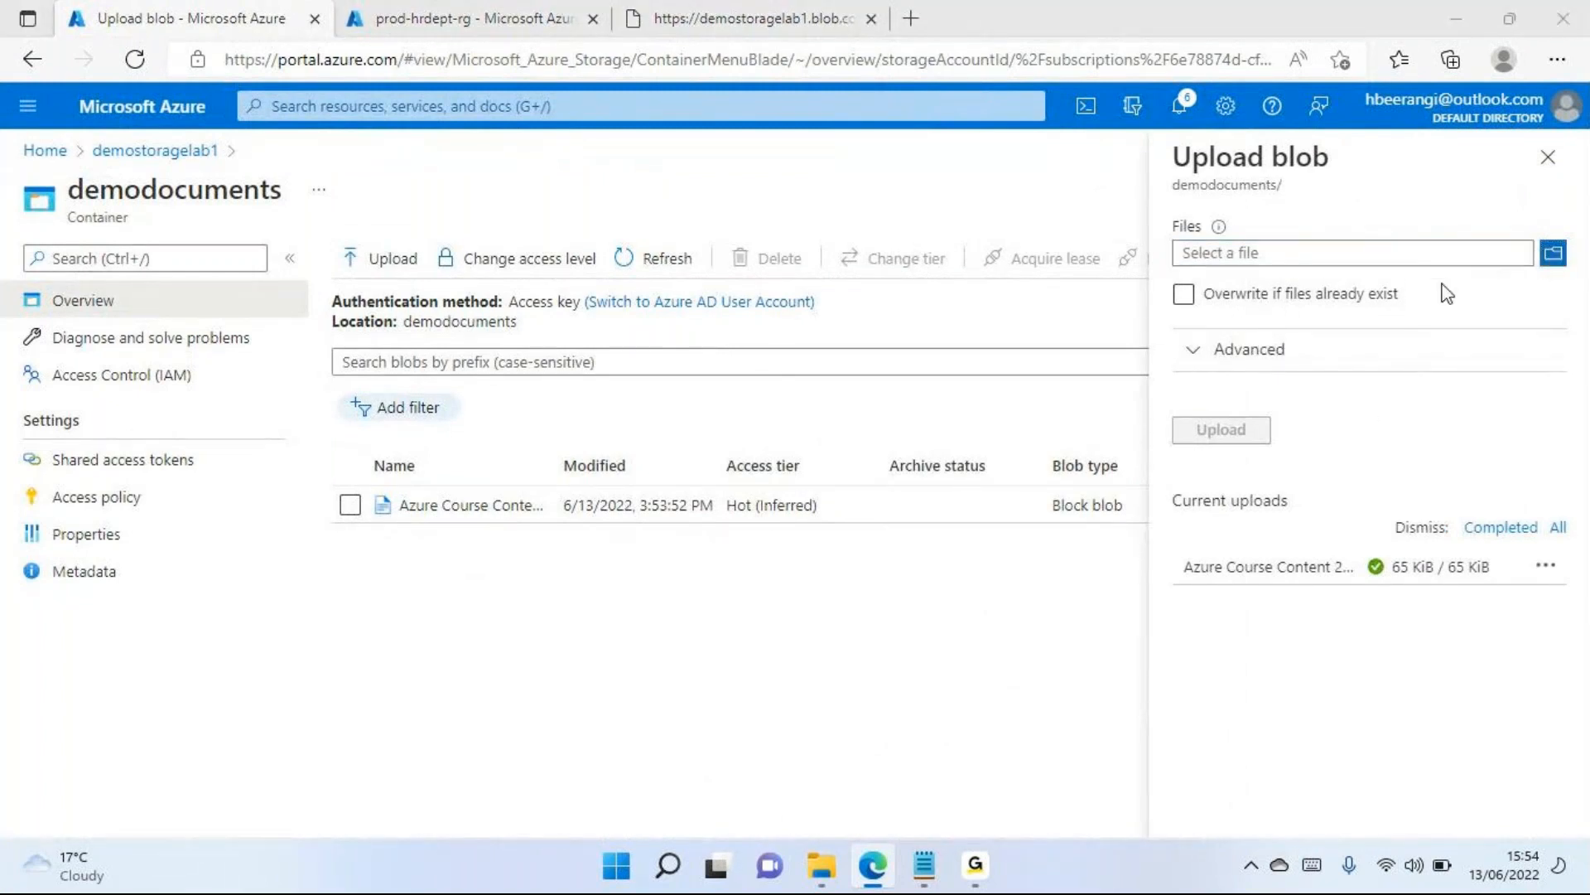
click(273, 222)
click(596, 519)
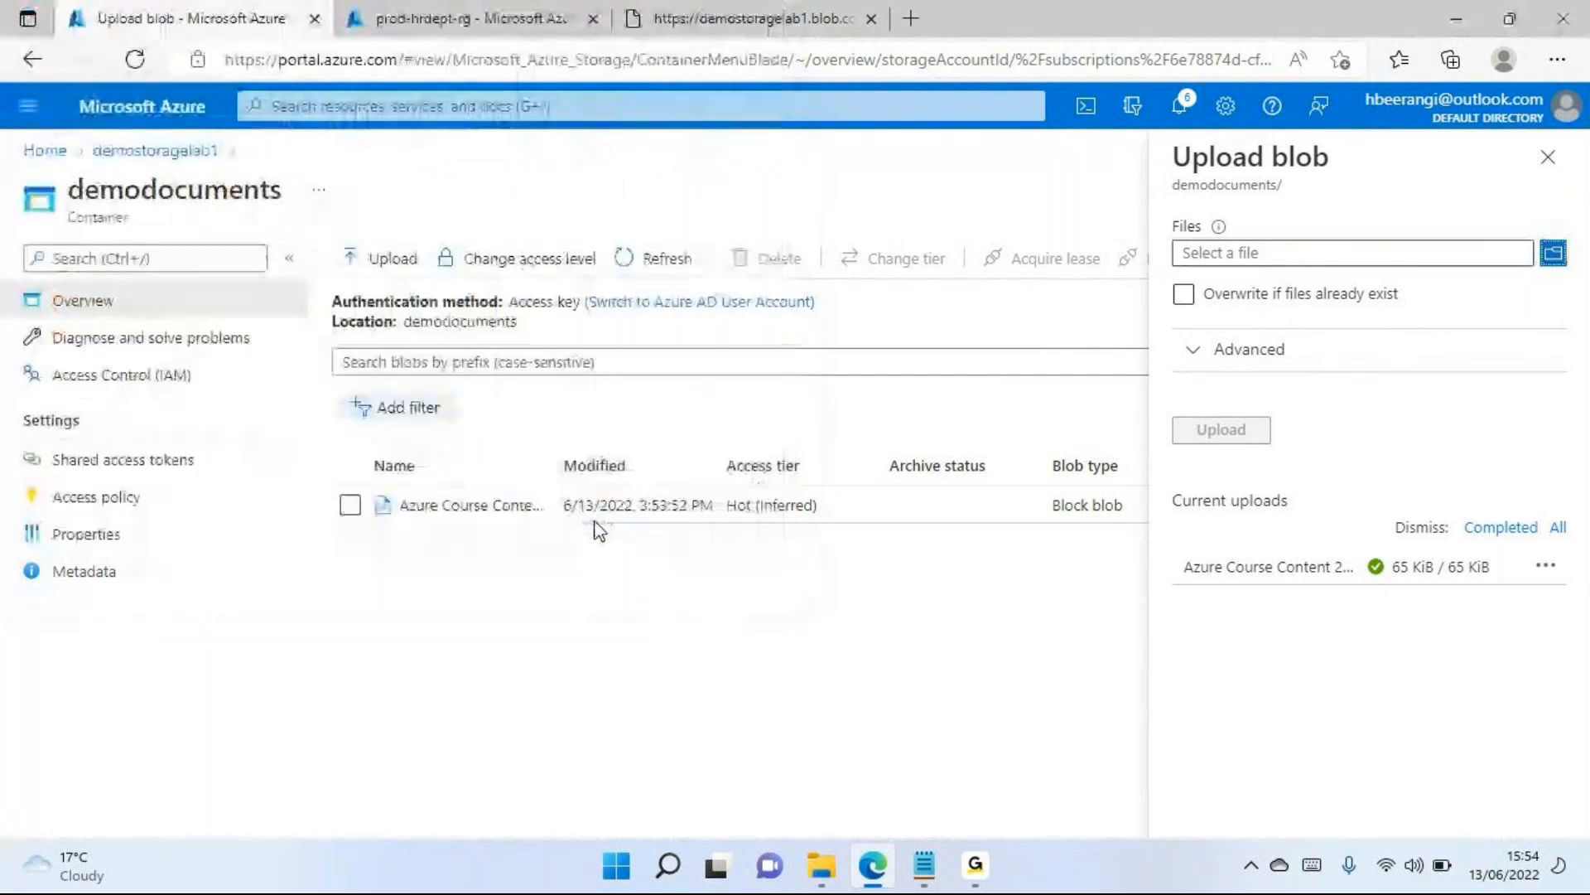
click(1205, 354)
click(1135, 358)
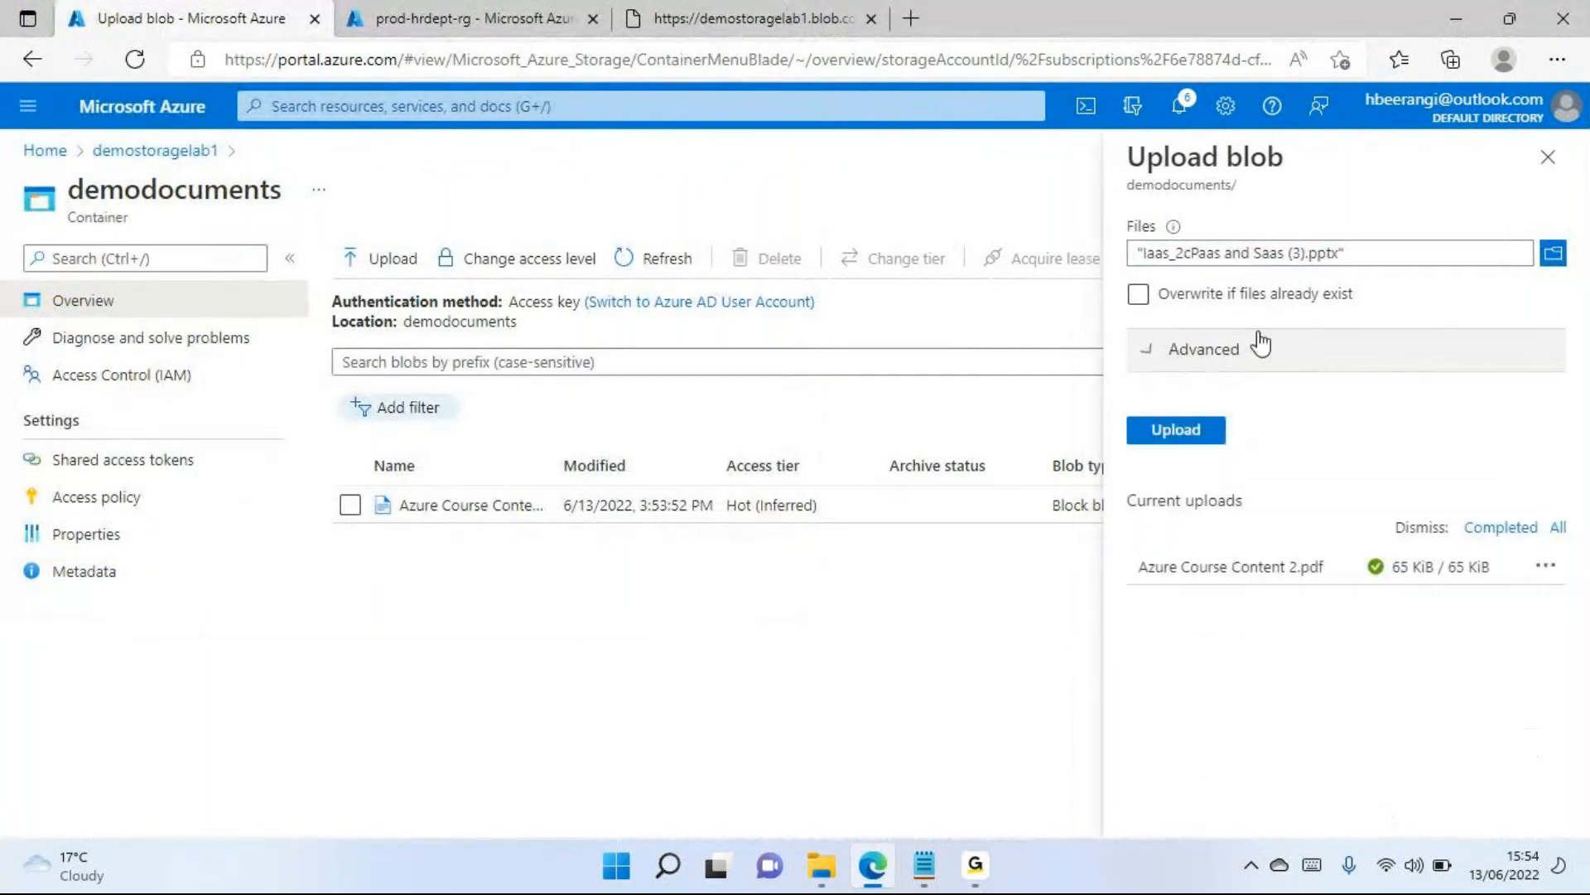
click(1546, 157)
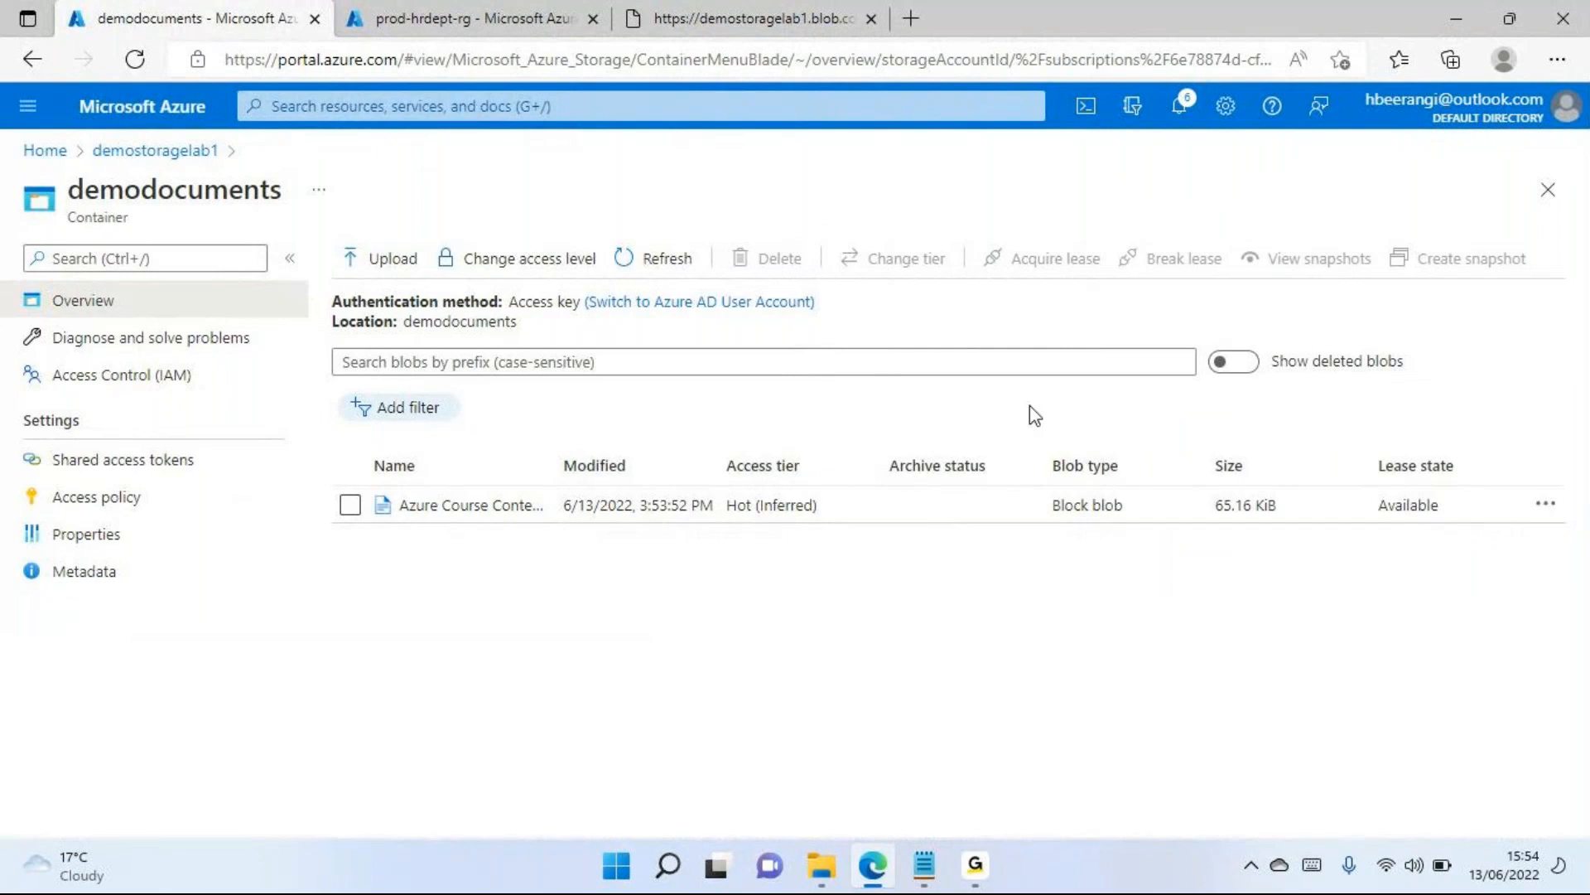
Close the demodocuments container and return to the storage account's container list
drag(83, 190, 271, 180)
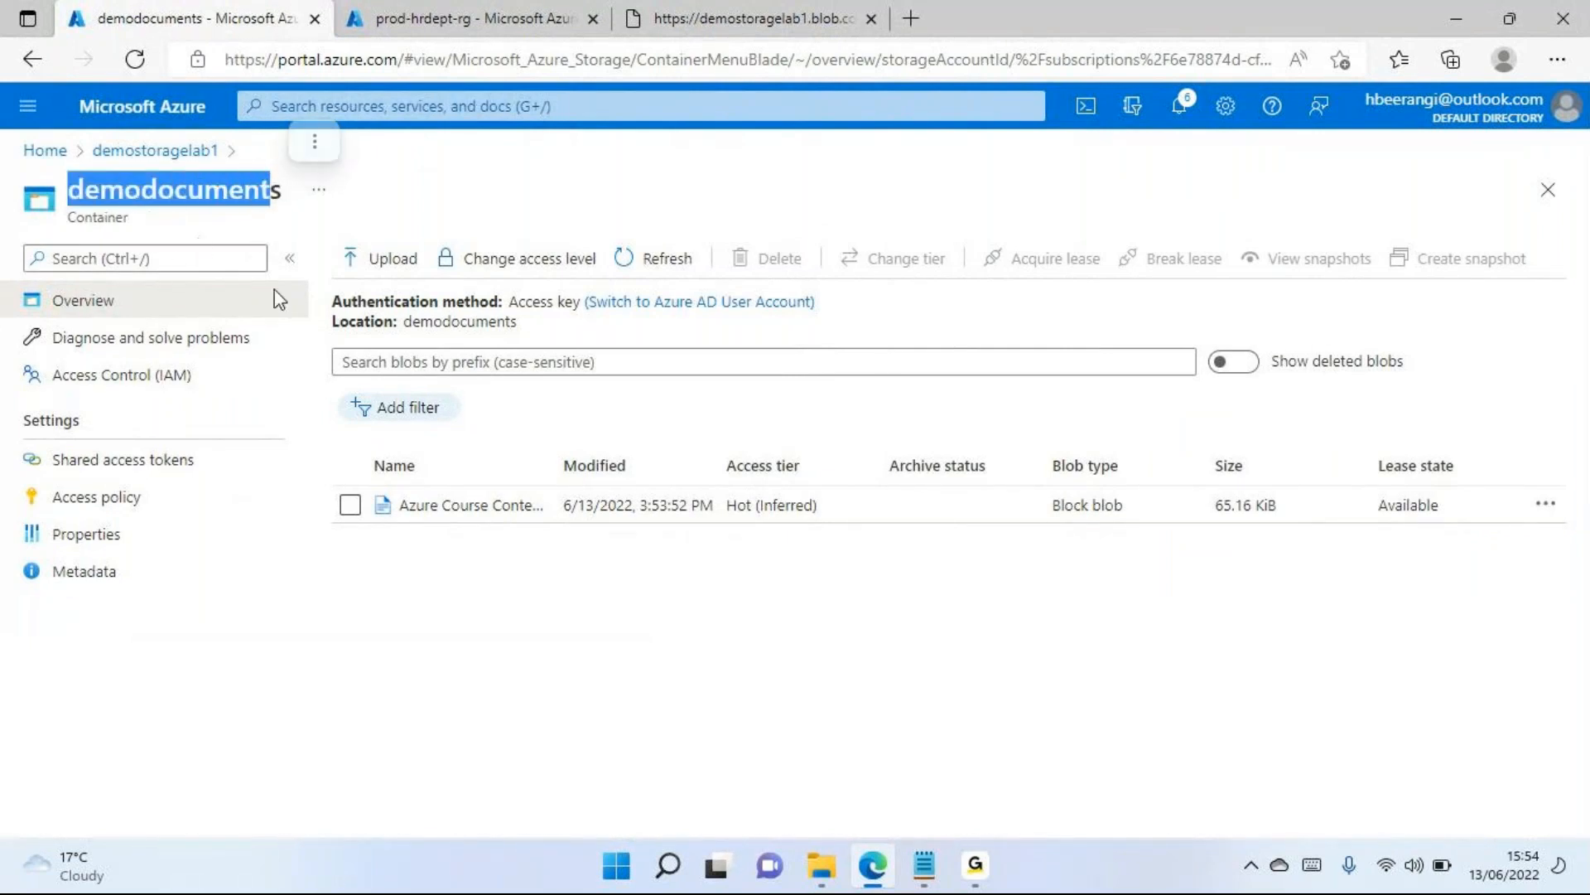
click(1562, 201)
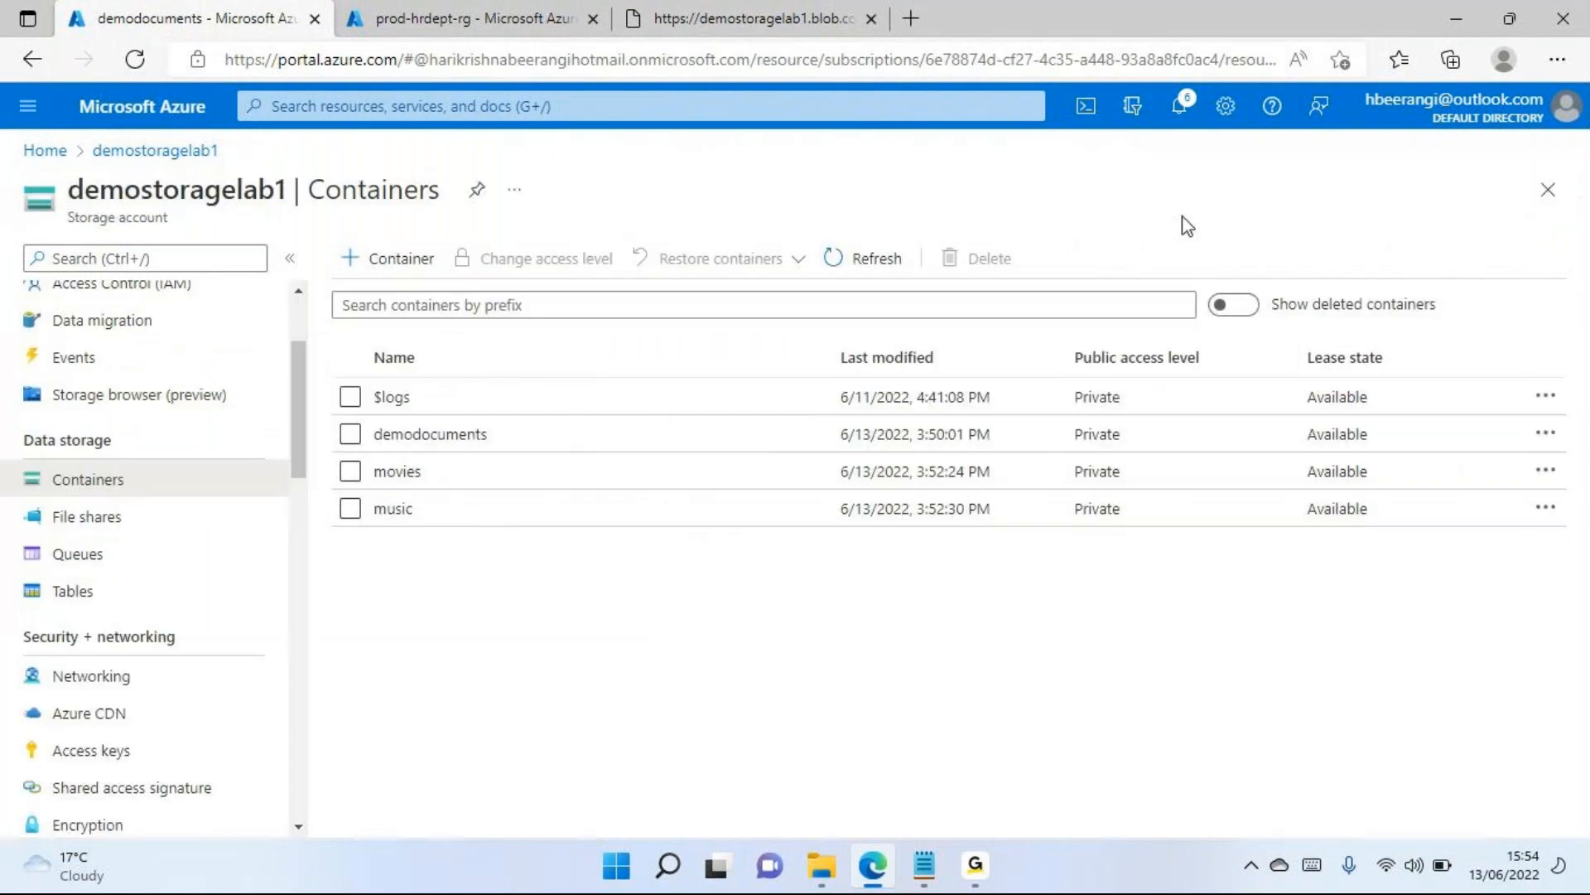
Review the public access level options in the new container form, trying Blob, and close the form without creating a container
click(398, 259)
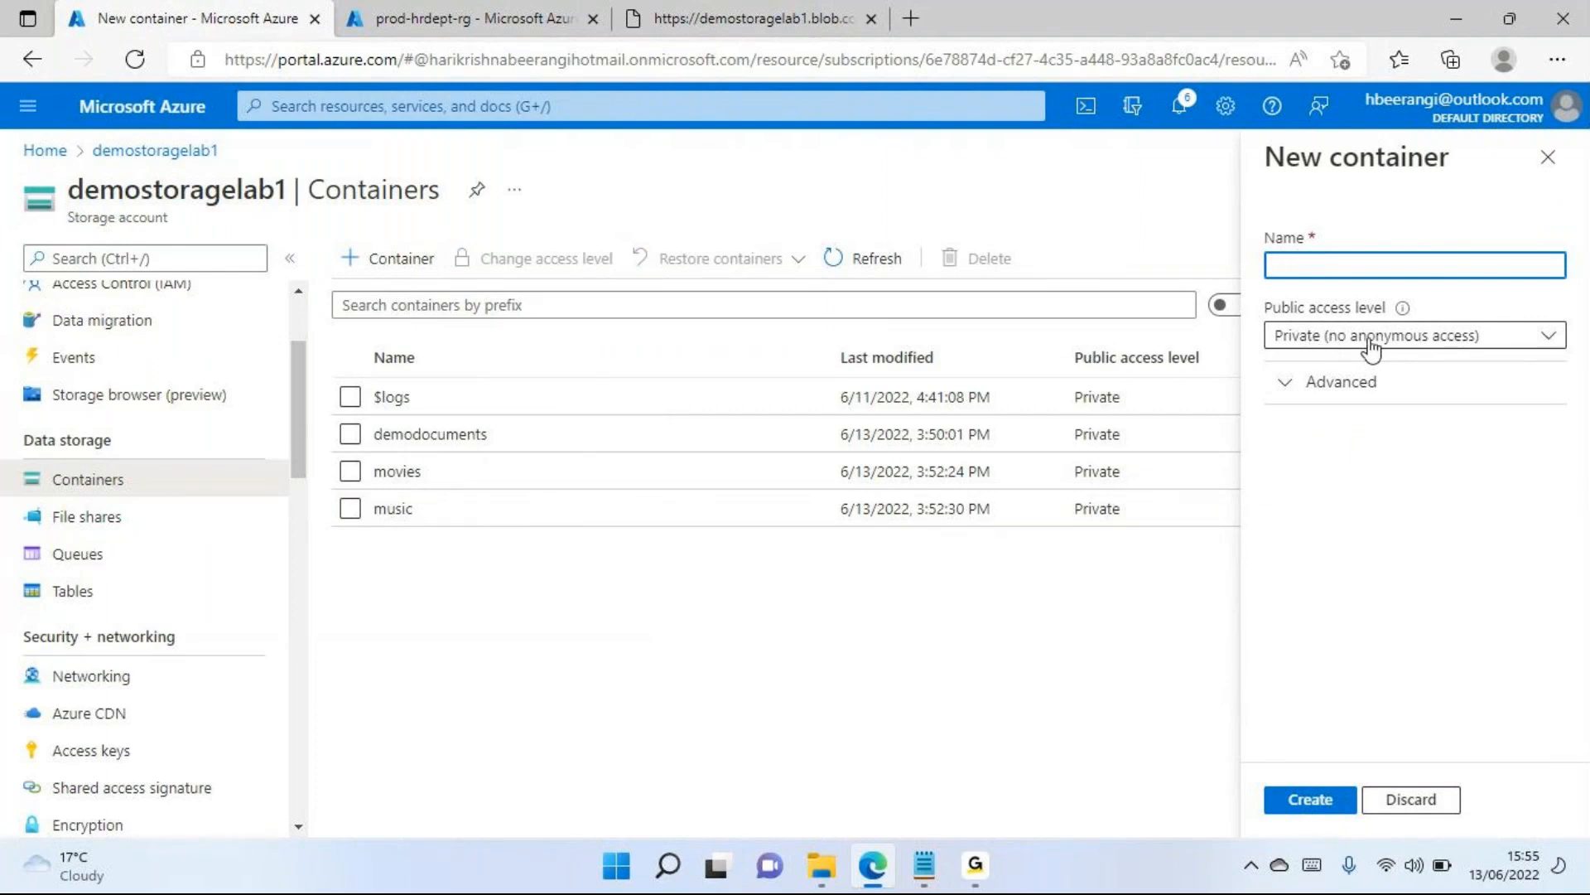
click(1437, 345)
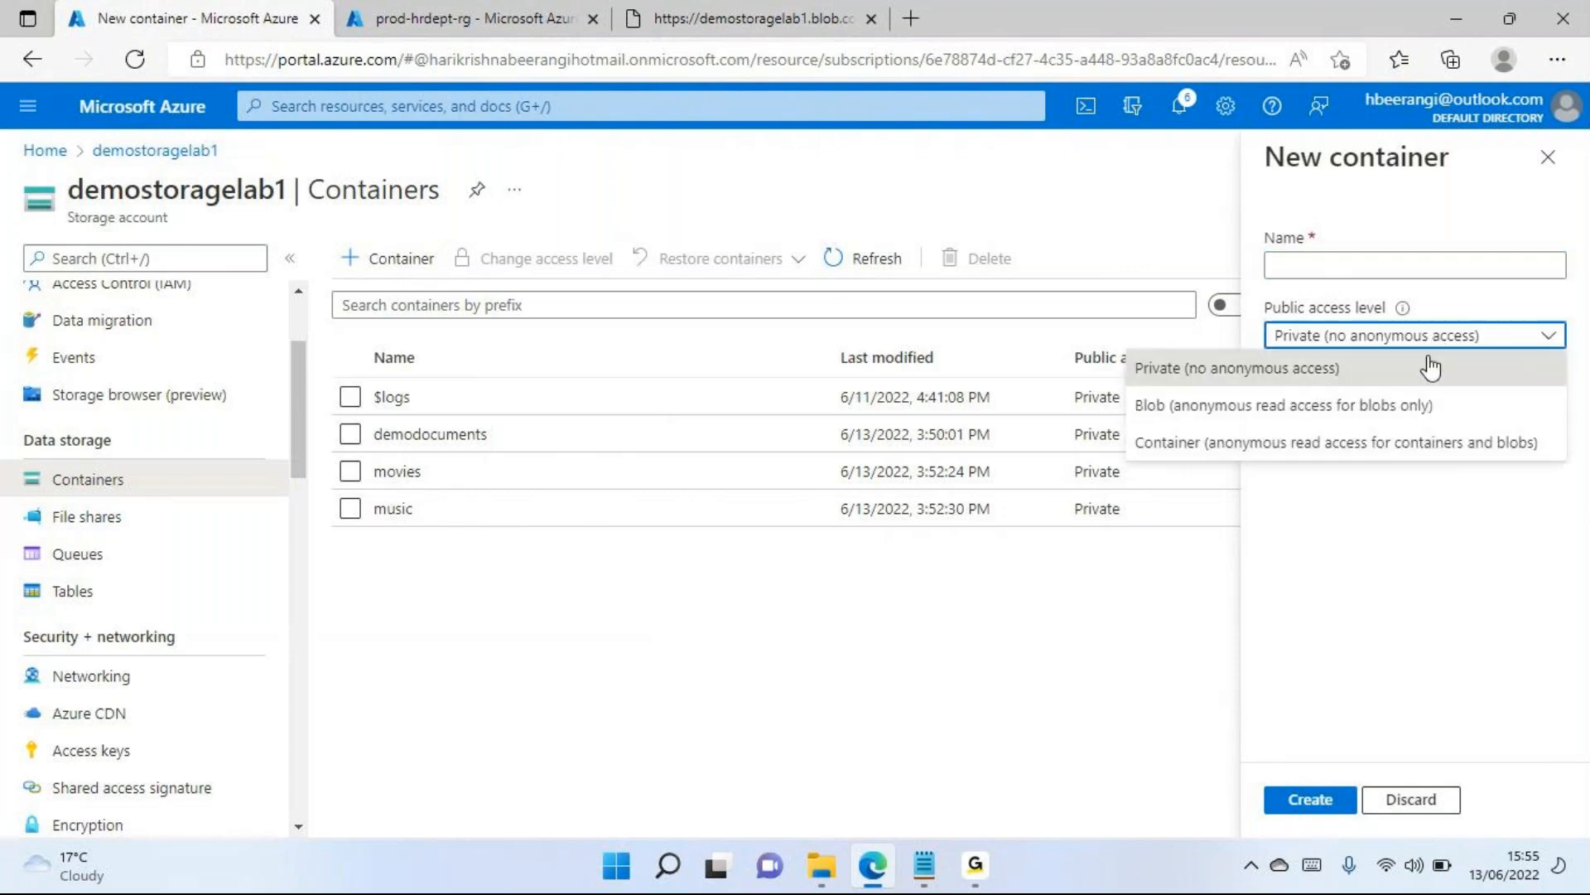
click(1180, 422)
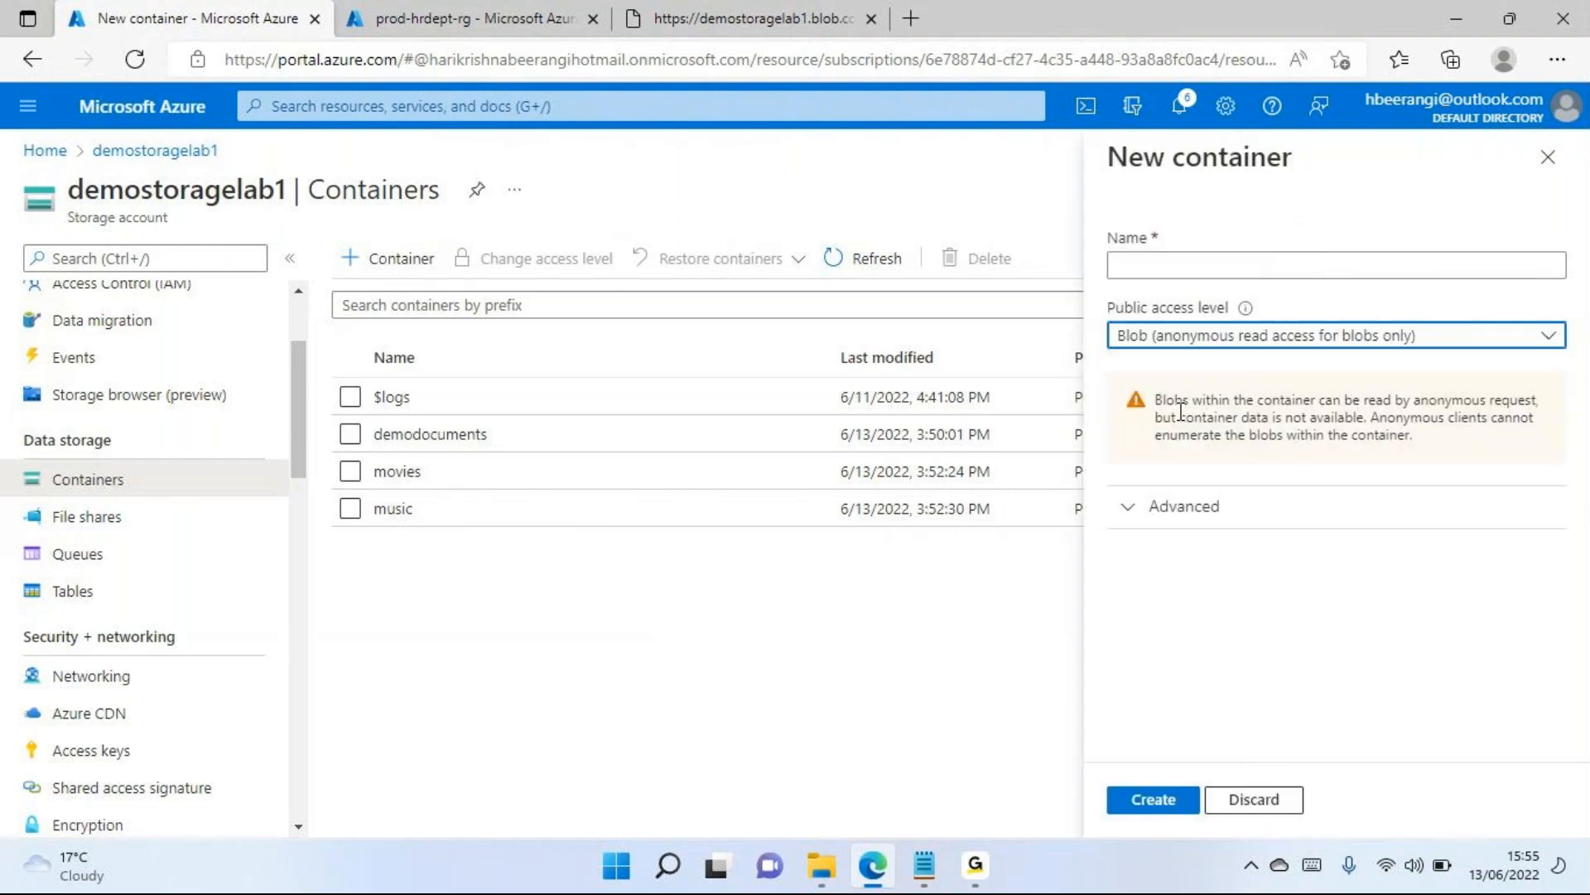
click(1227, 357)
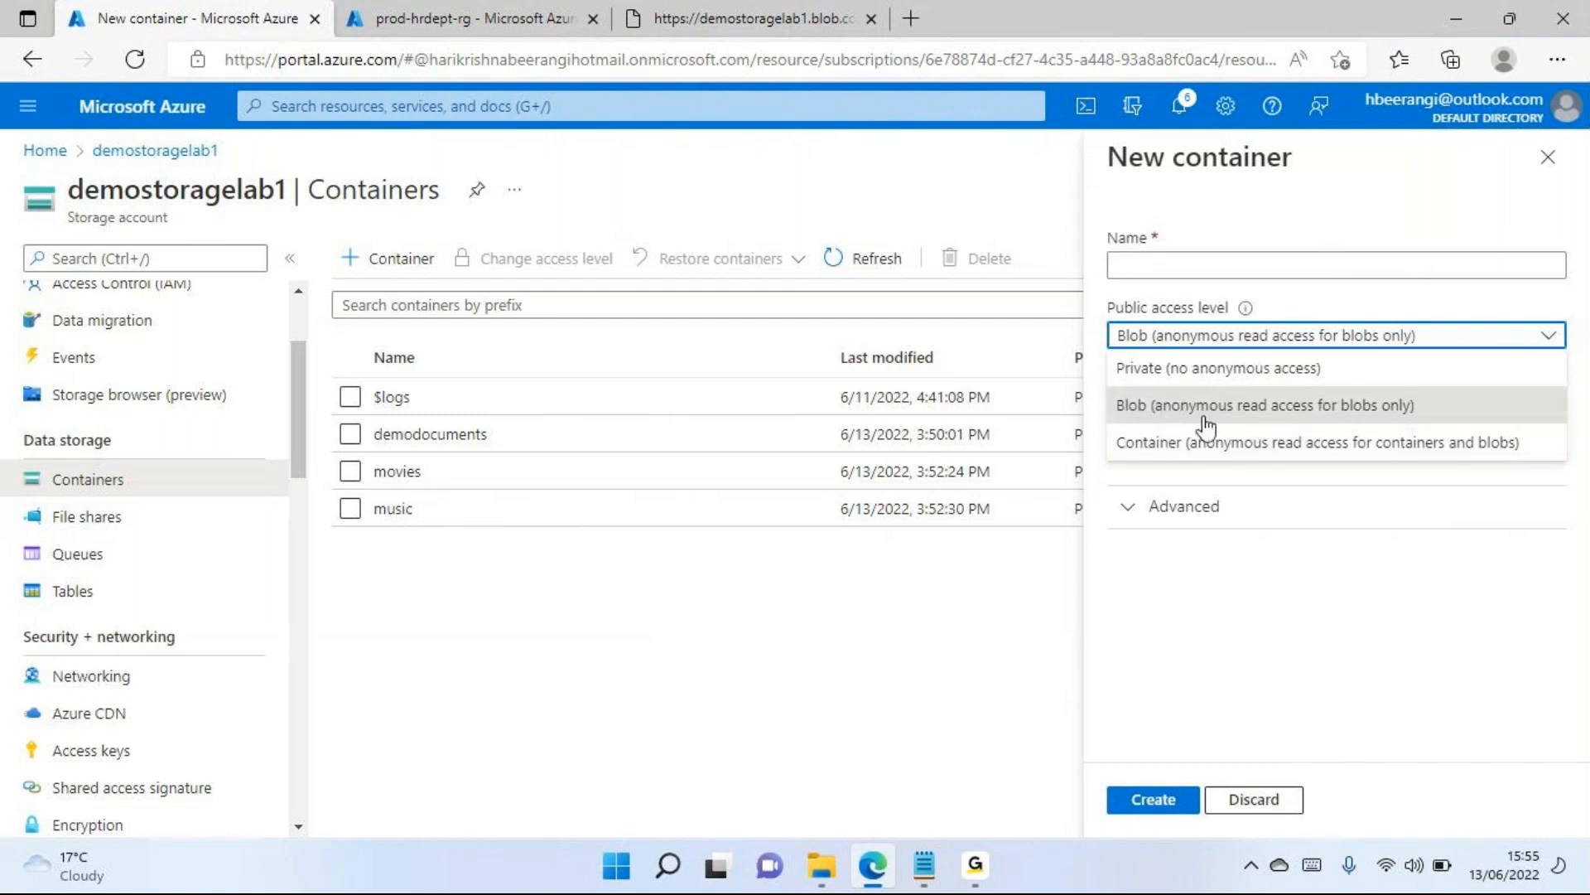
click(1547, 158)
click(1548, 158)
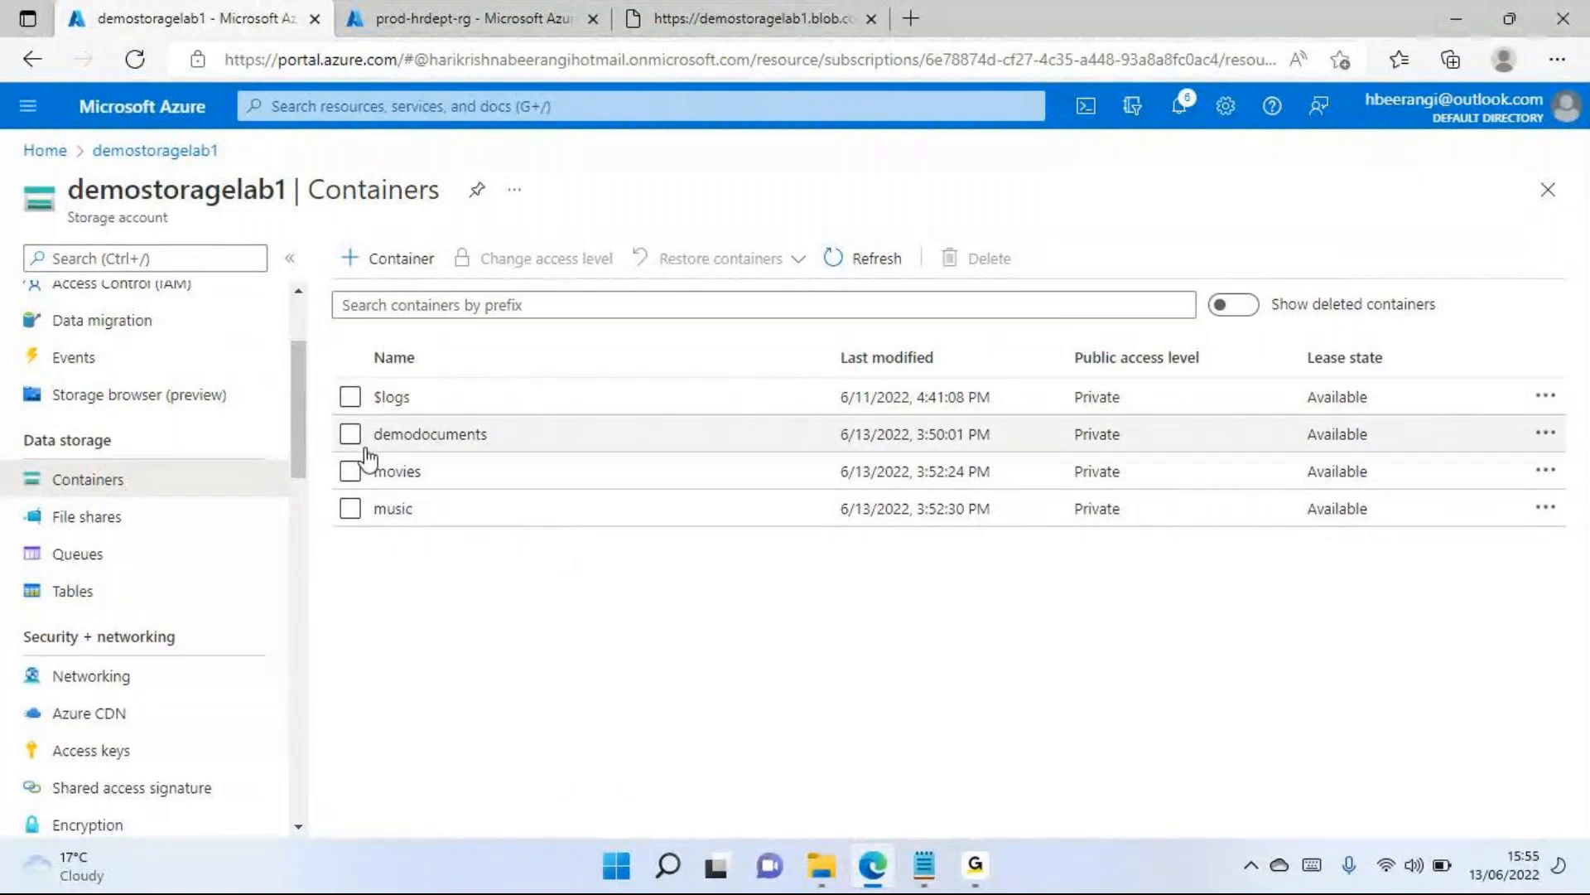
Open the demodocuments container and change its public access level to Blob (anonymous read access for blobs only)
click(425, 438)
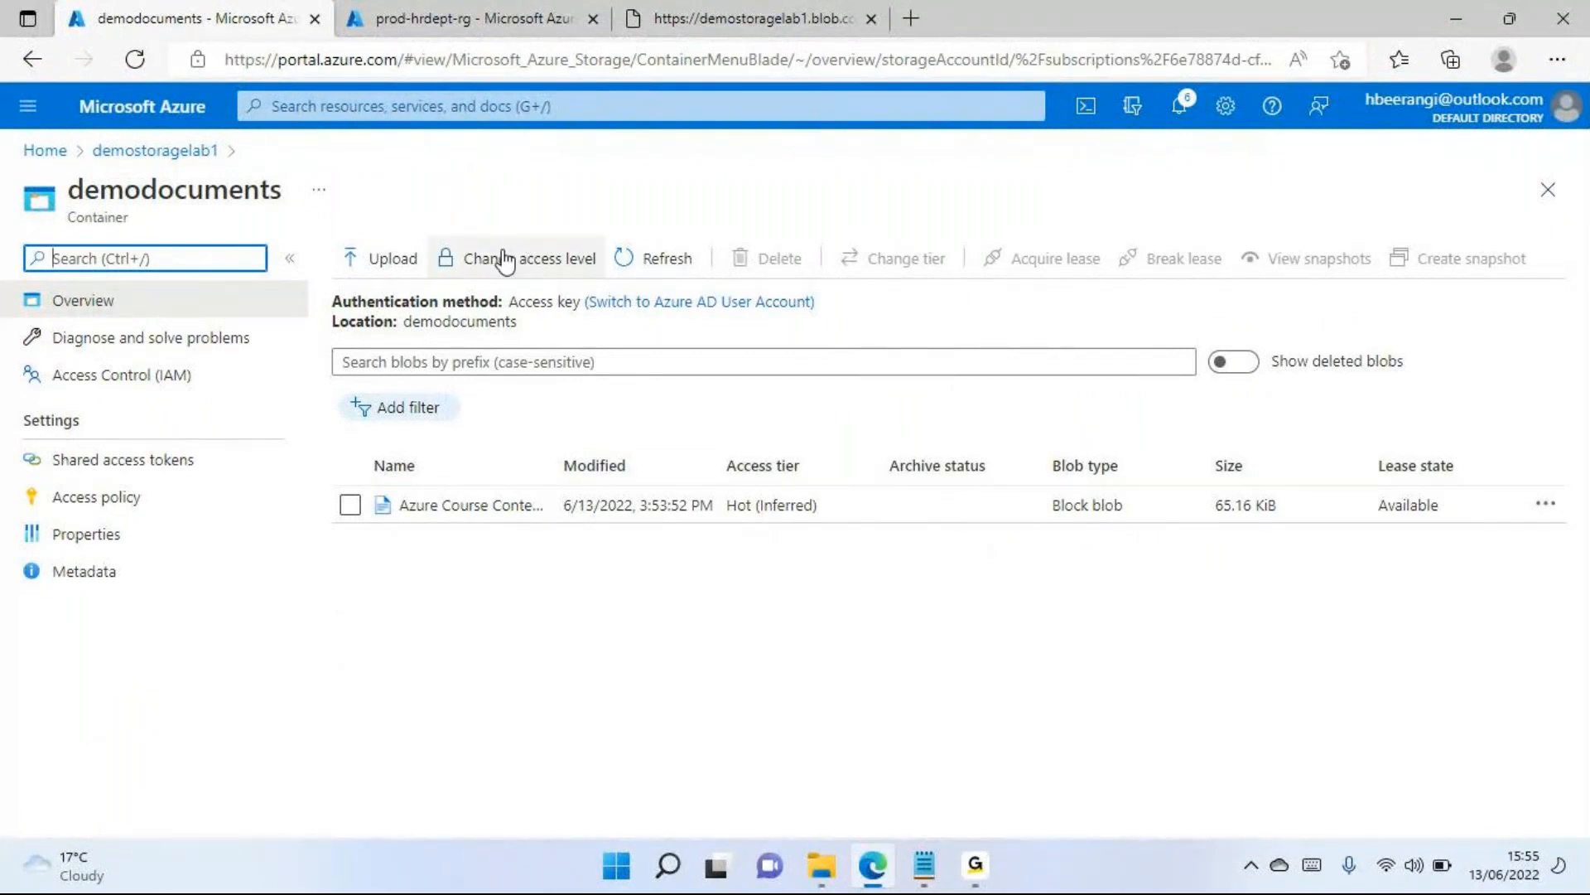
click(211, 195)
drag(211, 194, 75, 190)
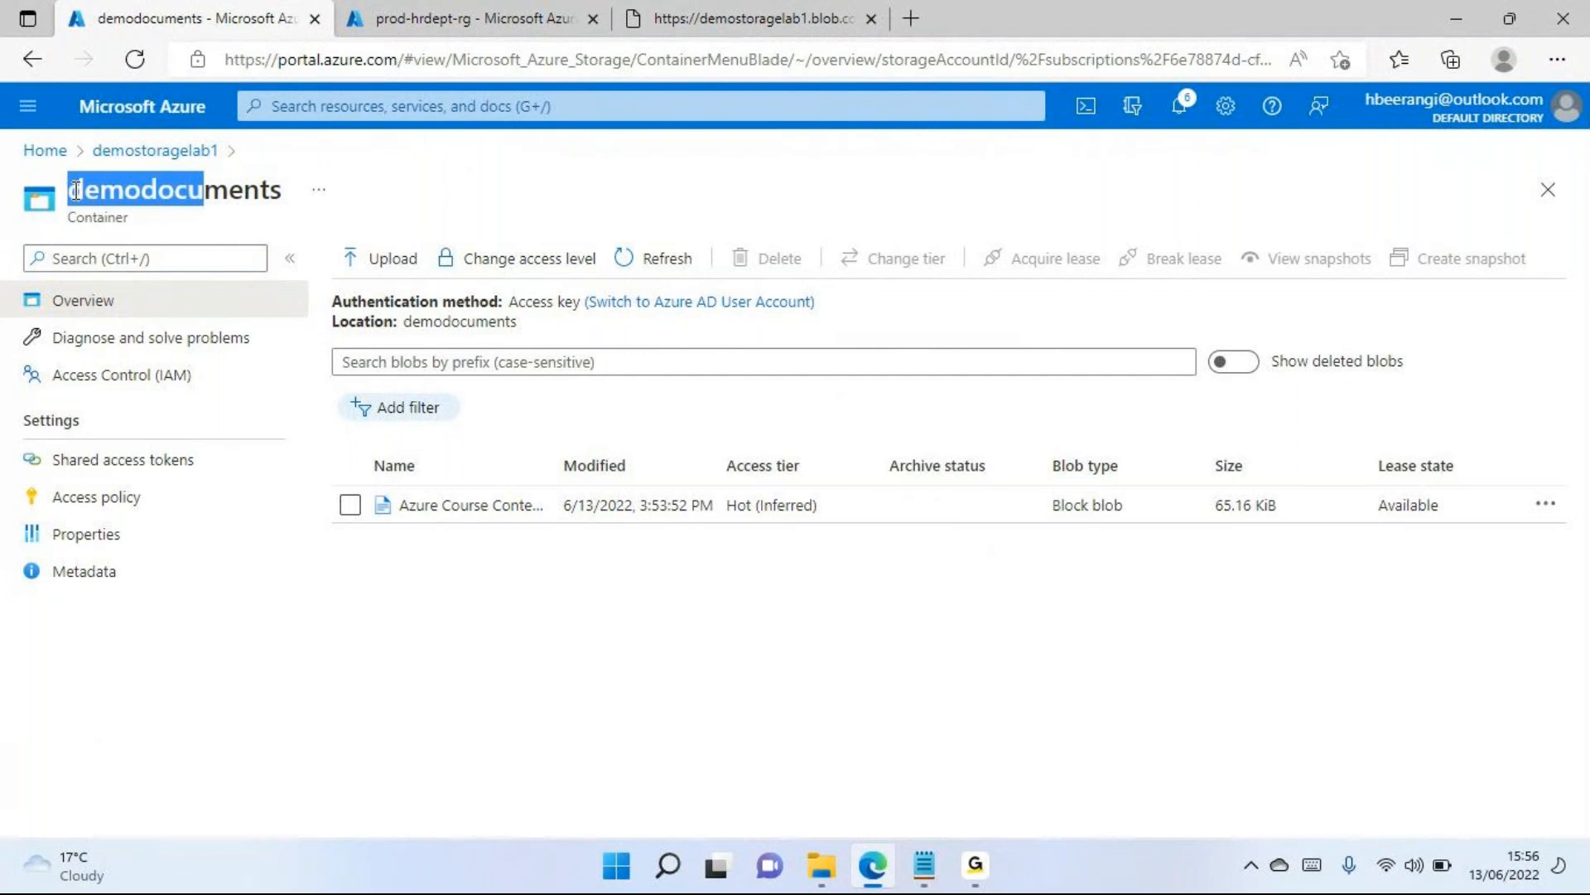
click(471, 258)
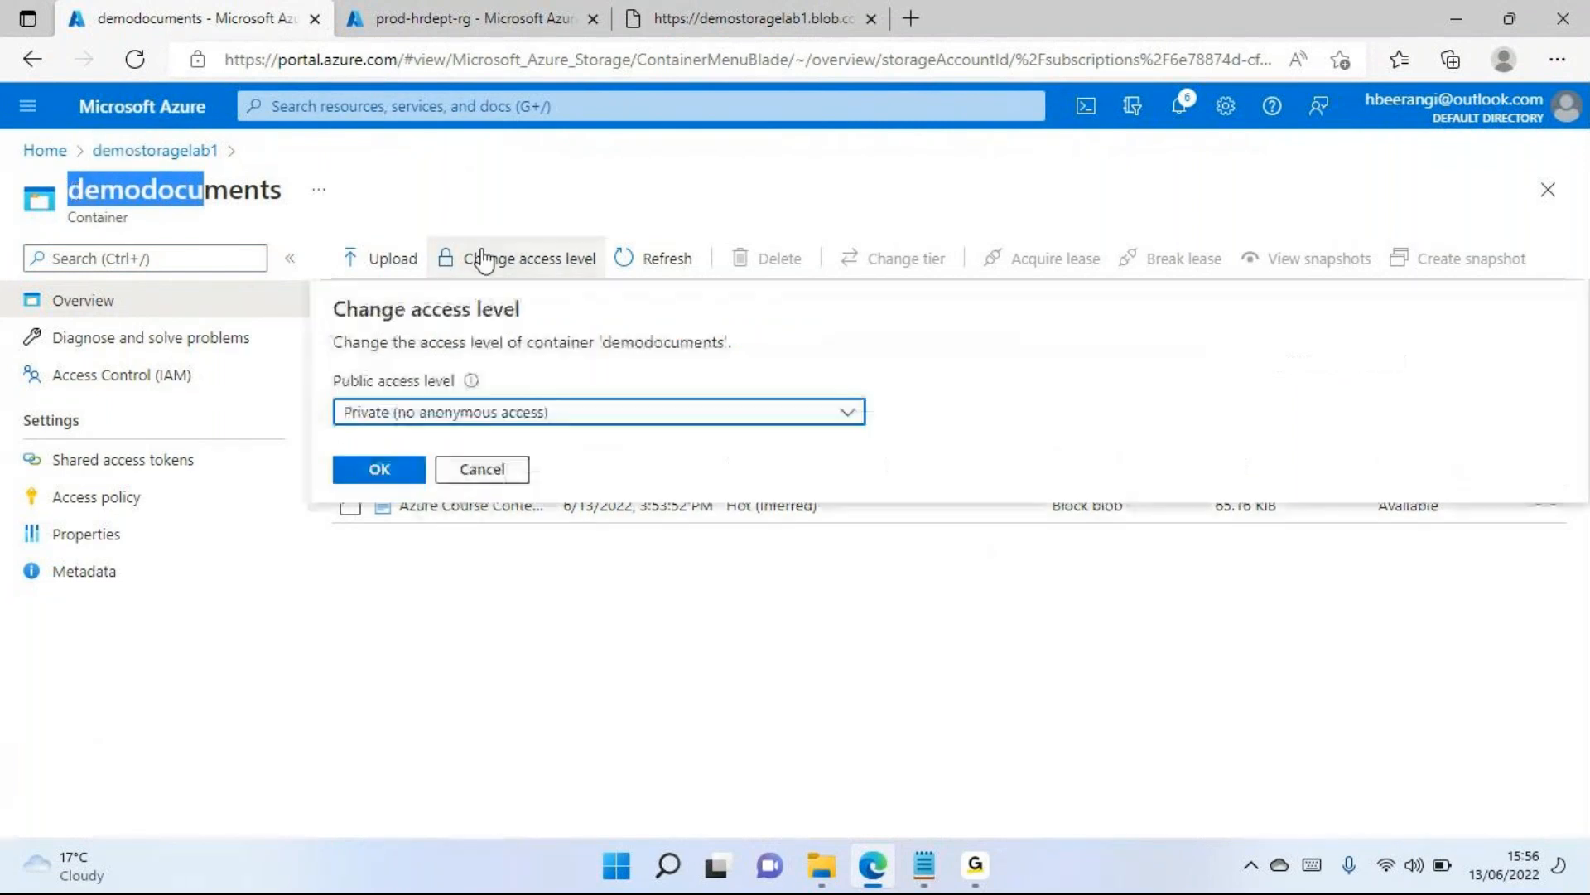
click(469, 414)
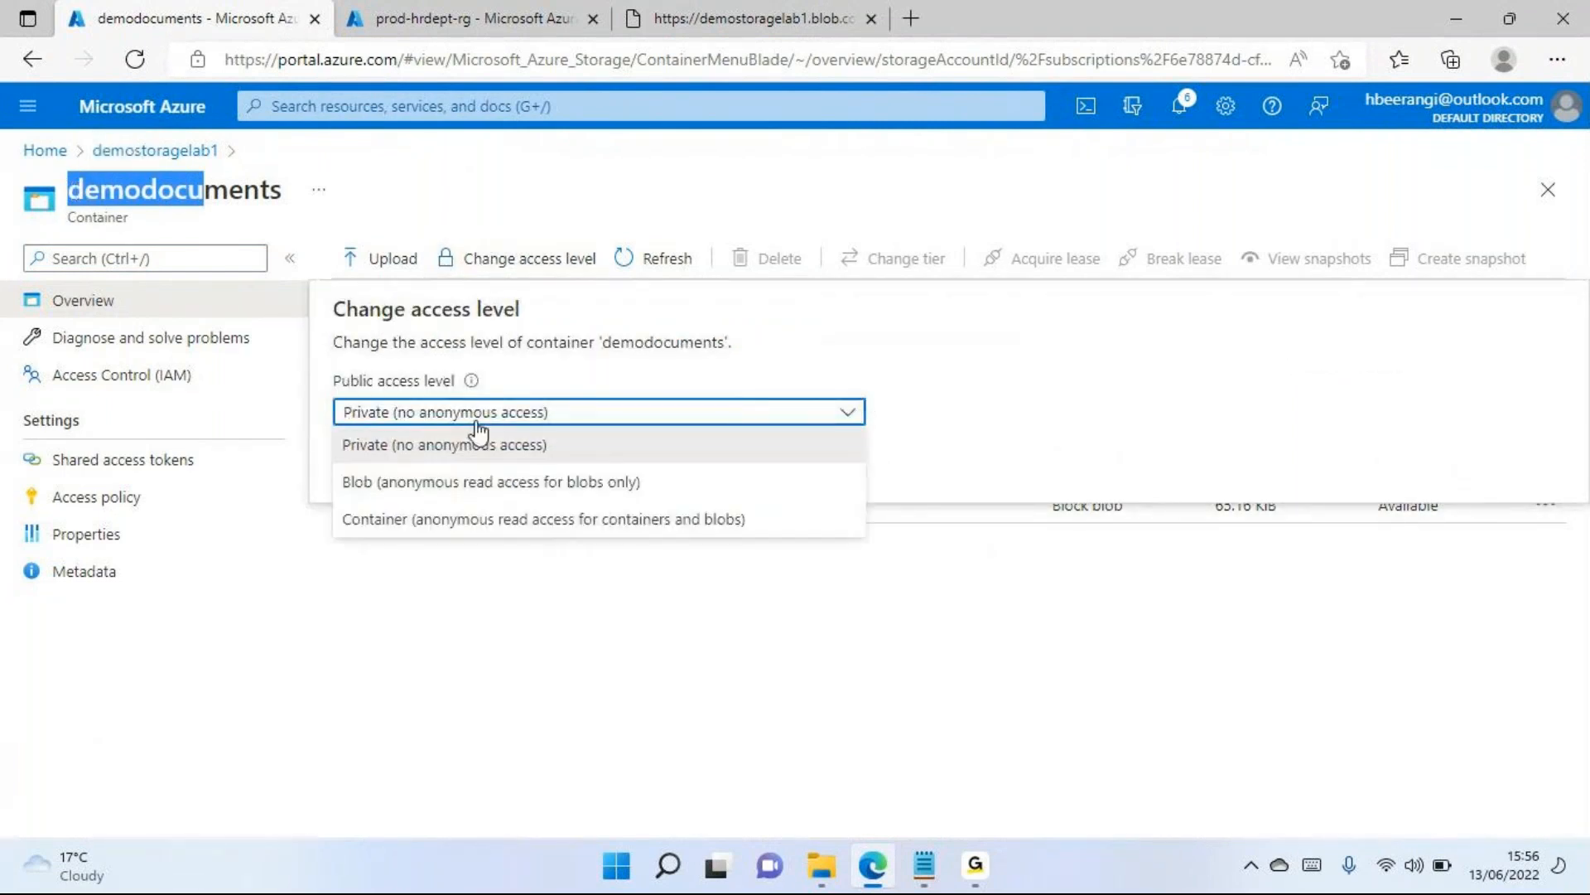
click(434, 484)
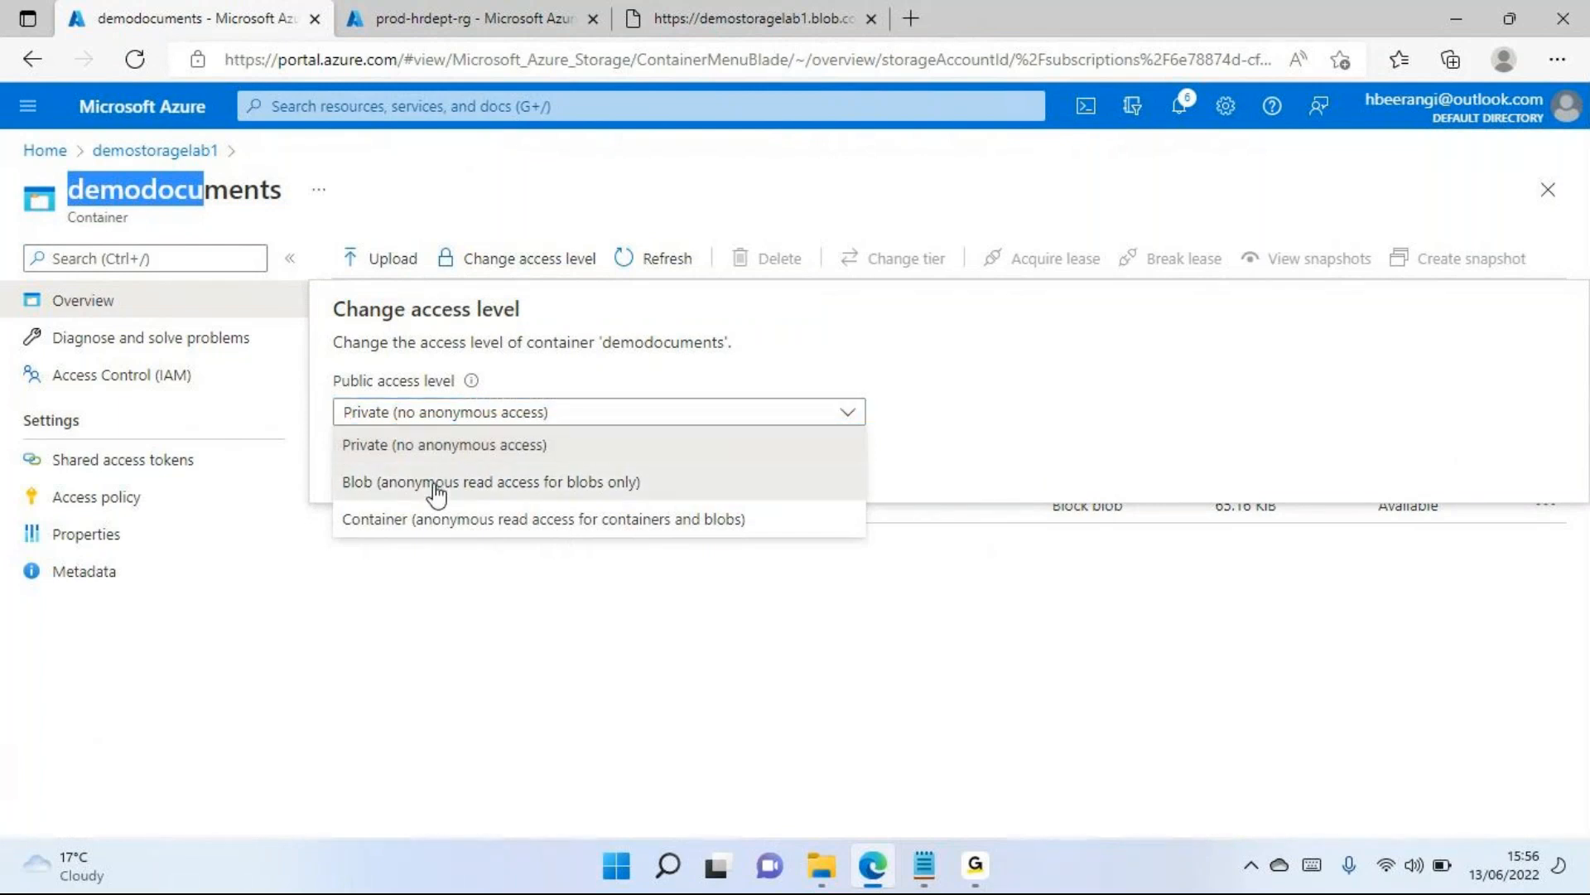
click(394, 600)
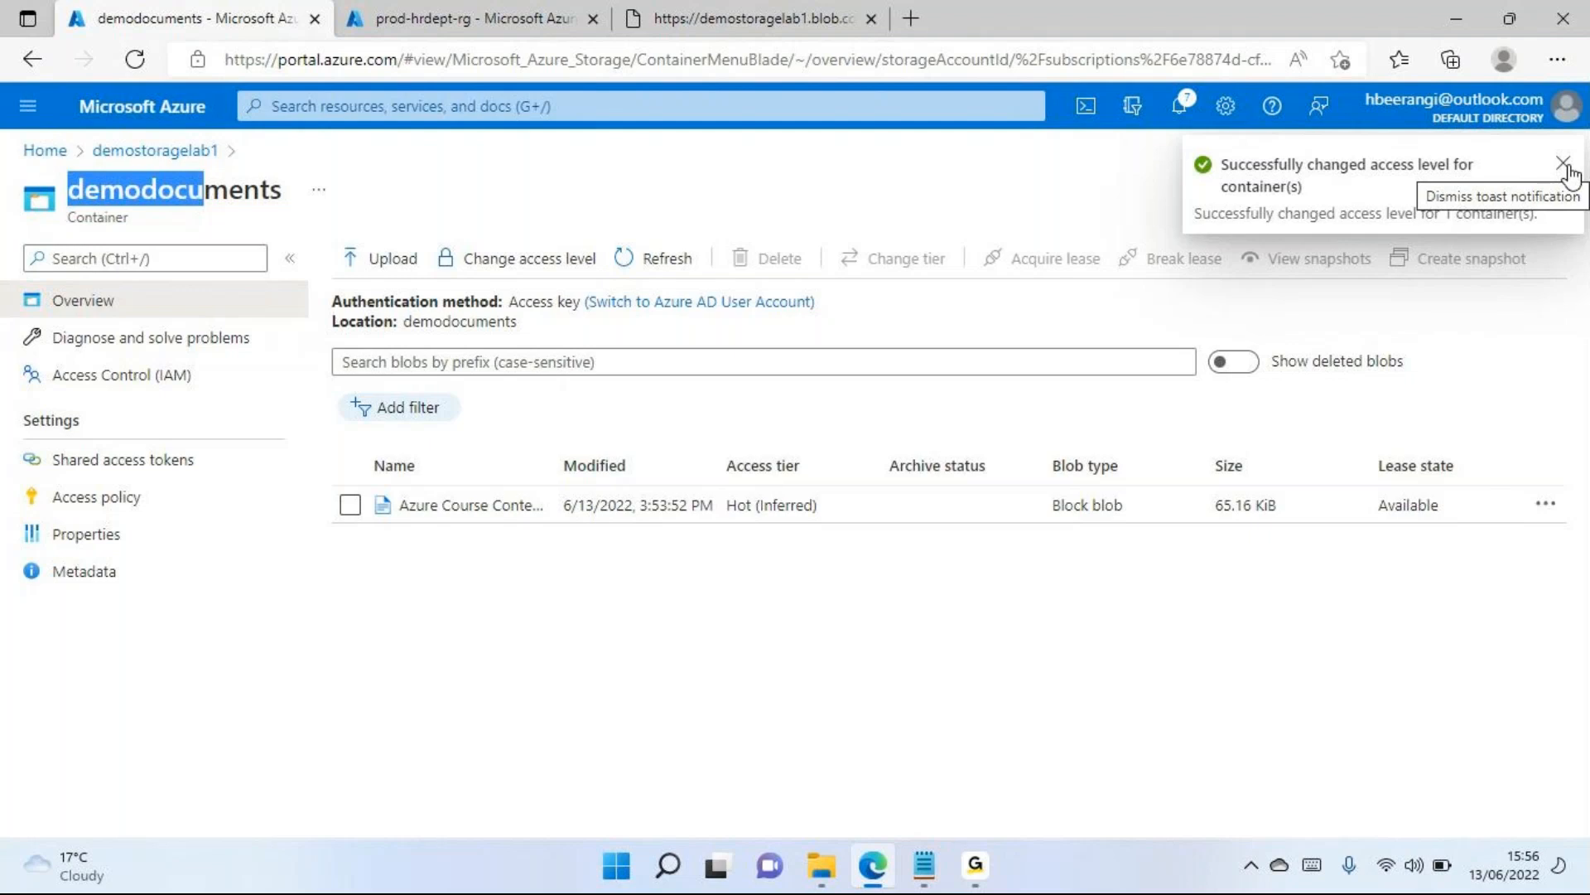
click(1542, 36)
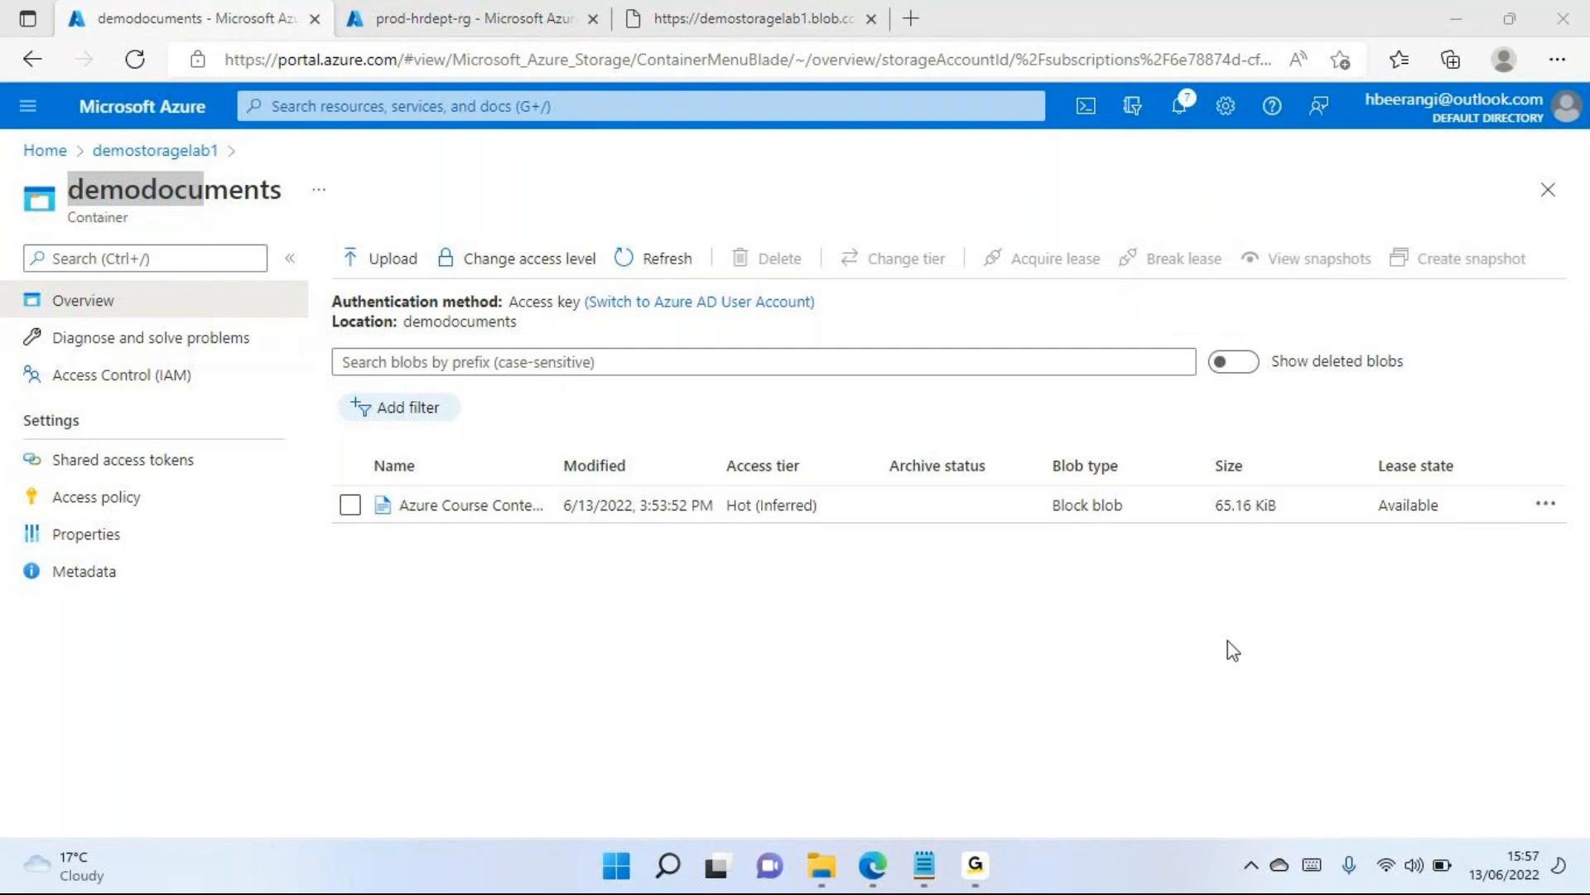
Test anonymous access by reloading the Azure Course Content 2.pdf blob URL, and return to the demodocuments container
click(631, 661)
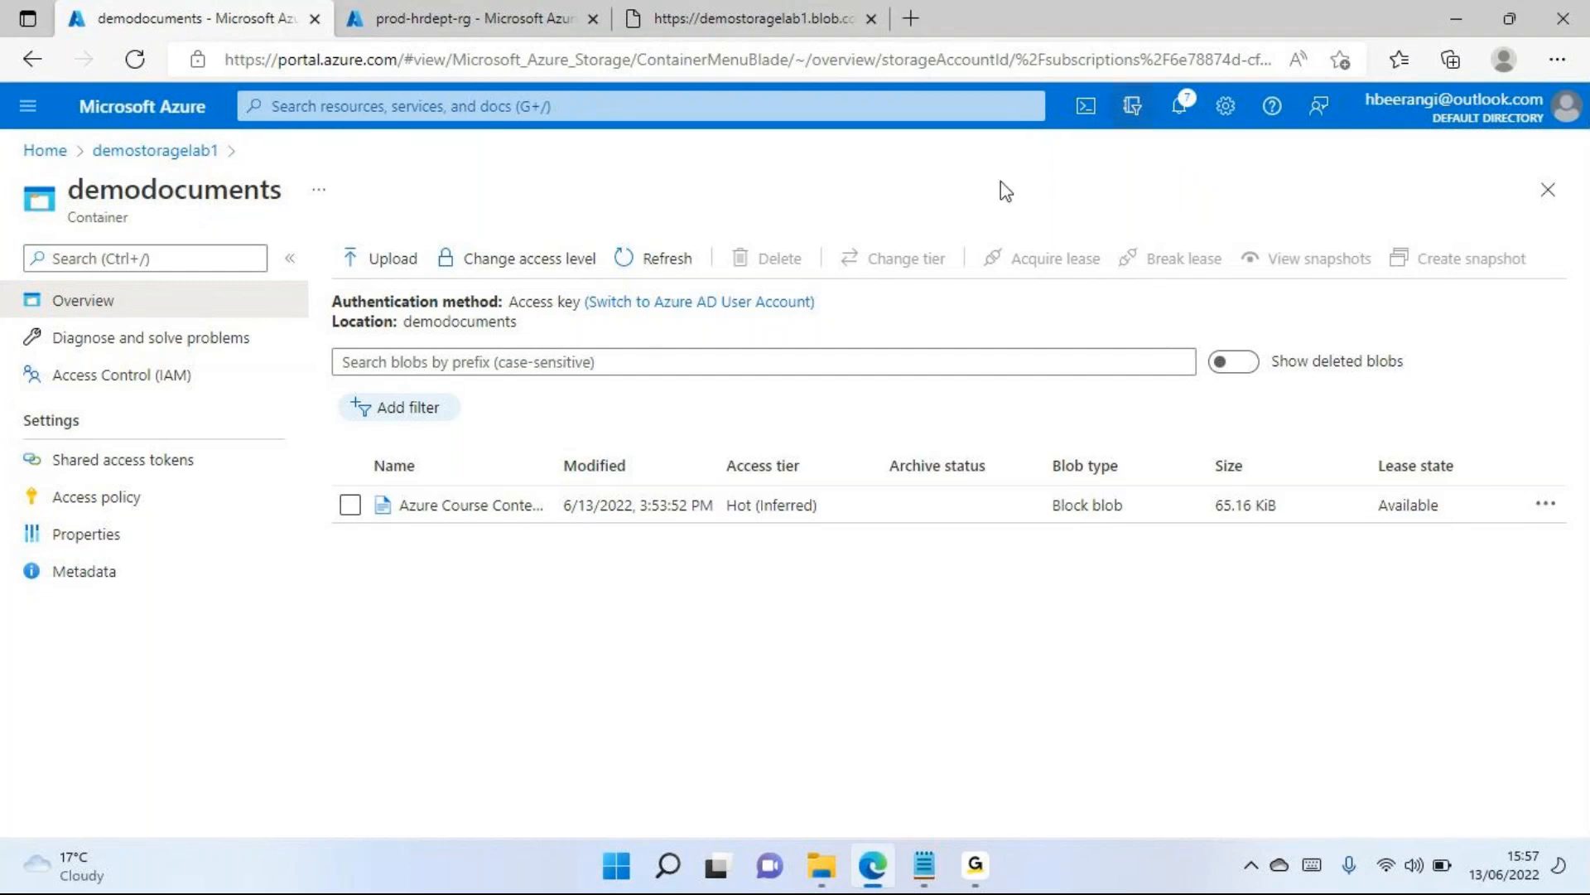
click(795, 19)
click(135, 59)
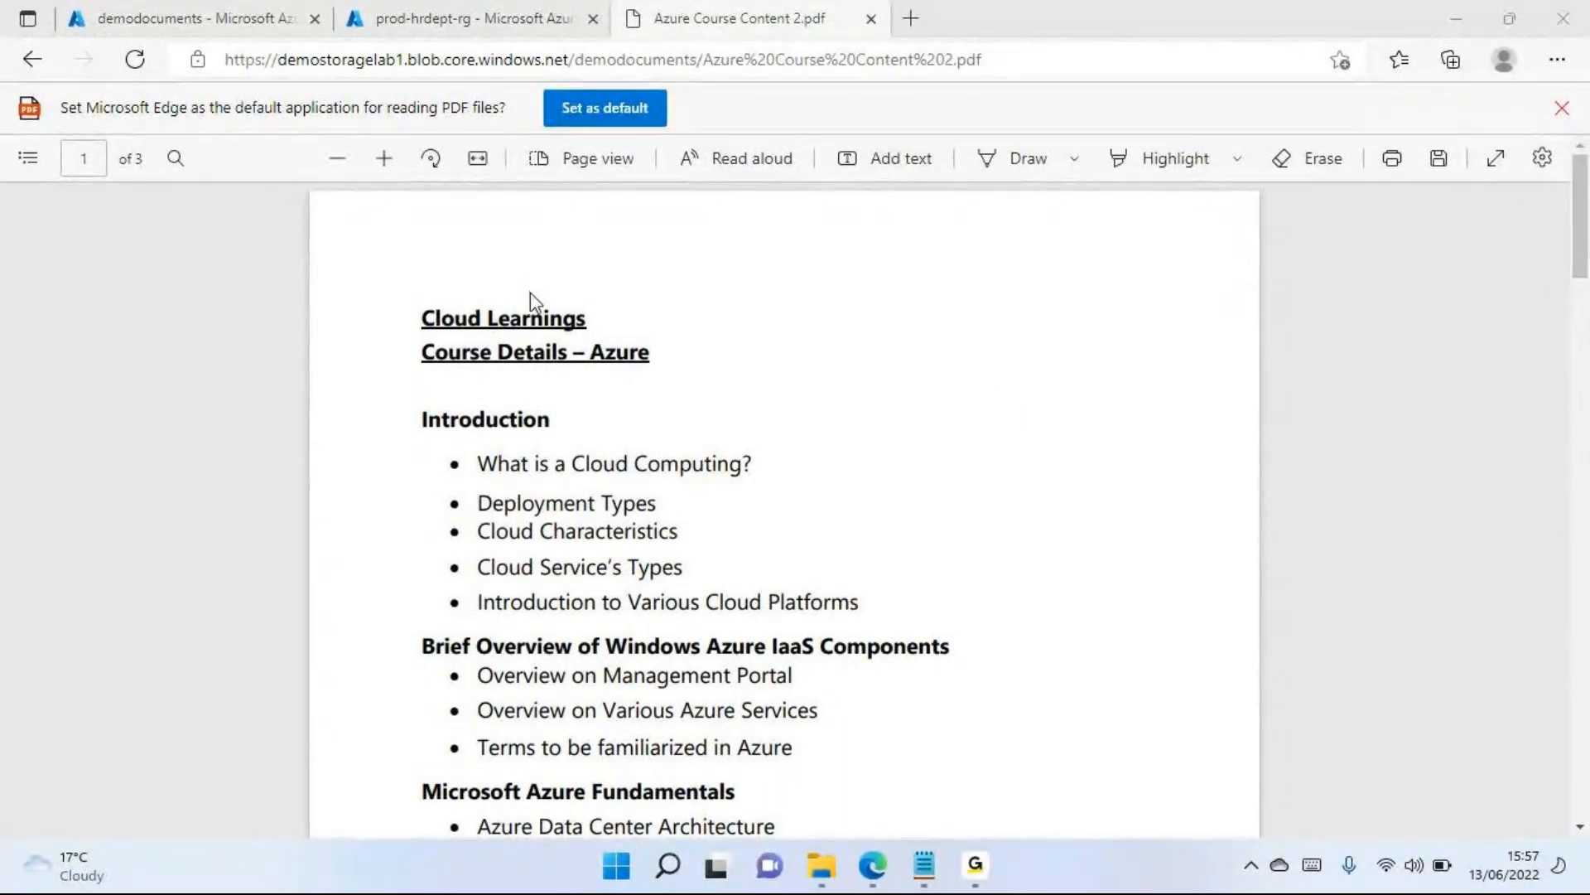
click(176, 14)
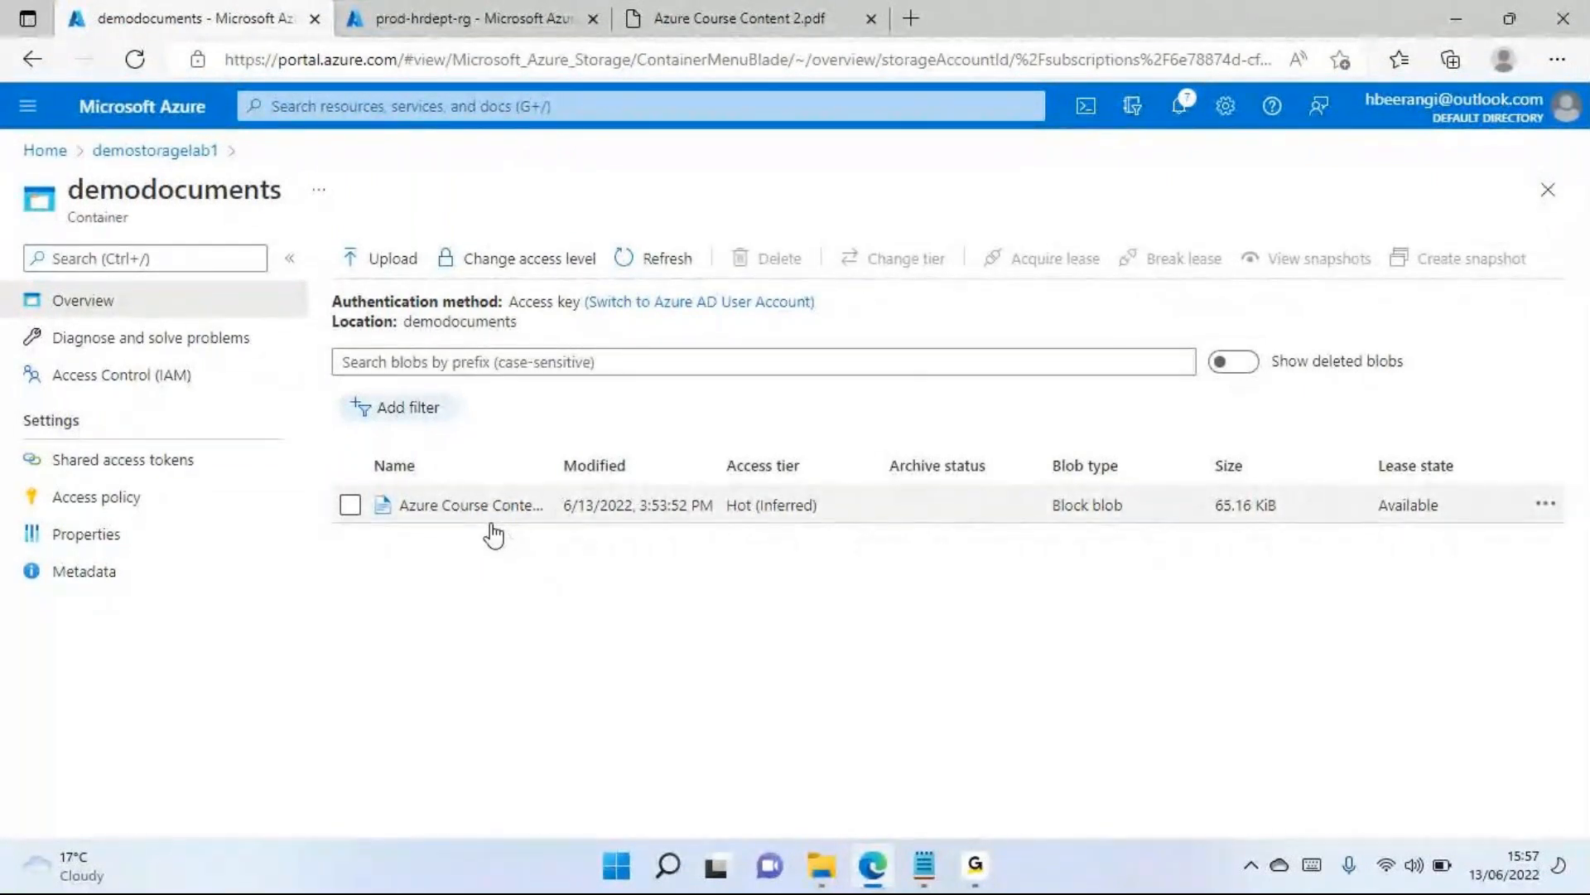
Review the public access level options for the demodocuments container, including Container, and cancel without changing the level
click(544, 263)
click(507, 428)
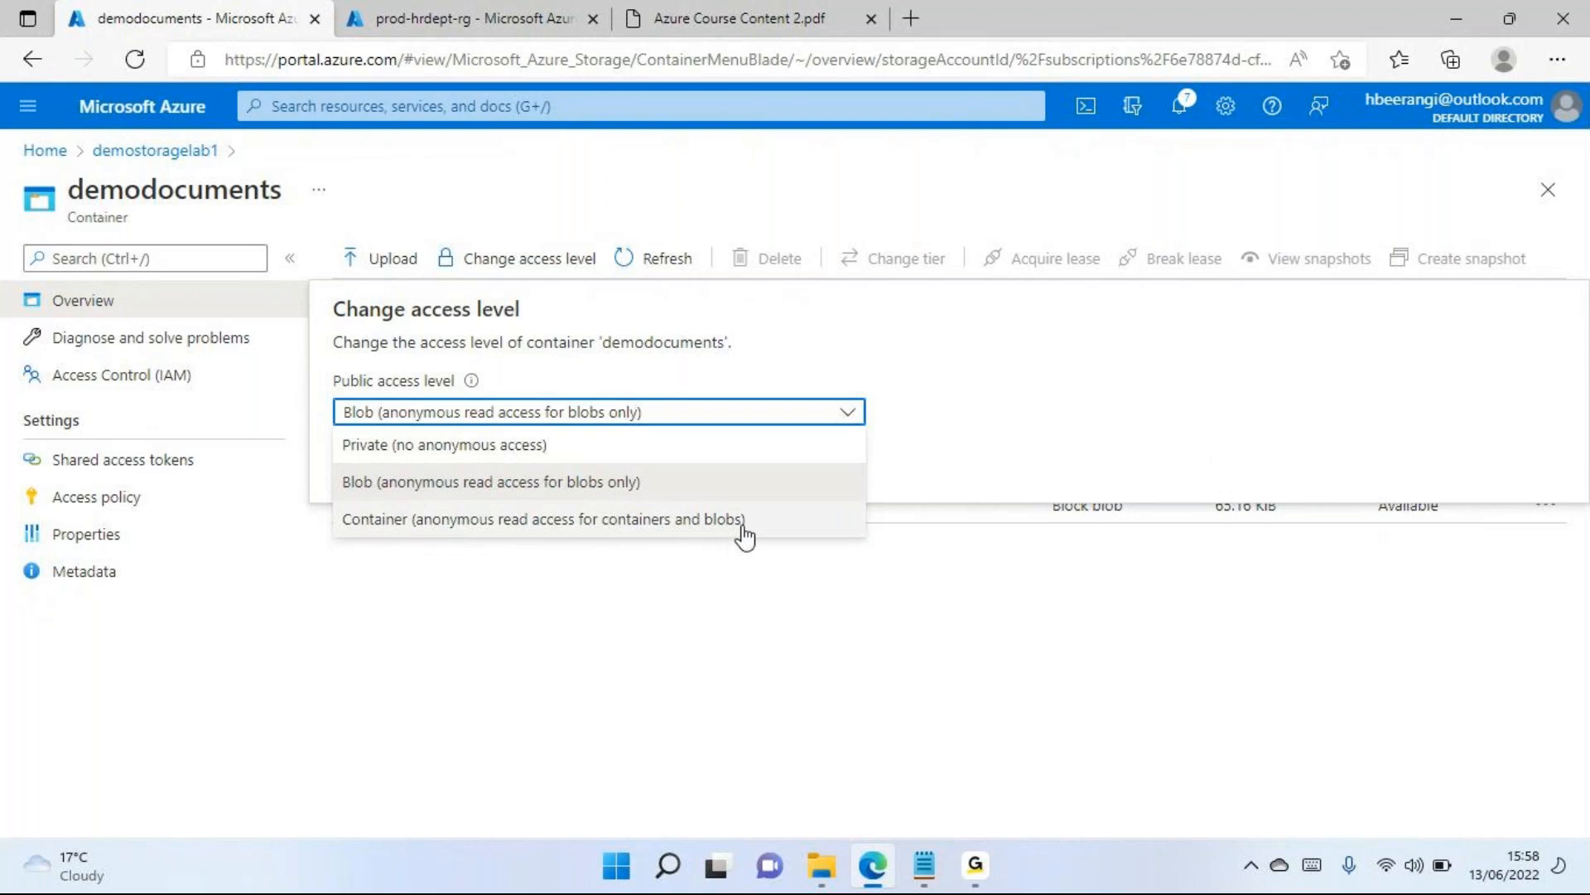
click(728, 668)
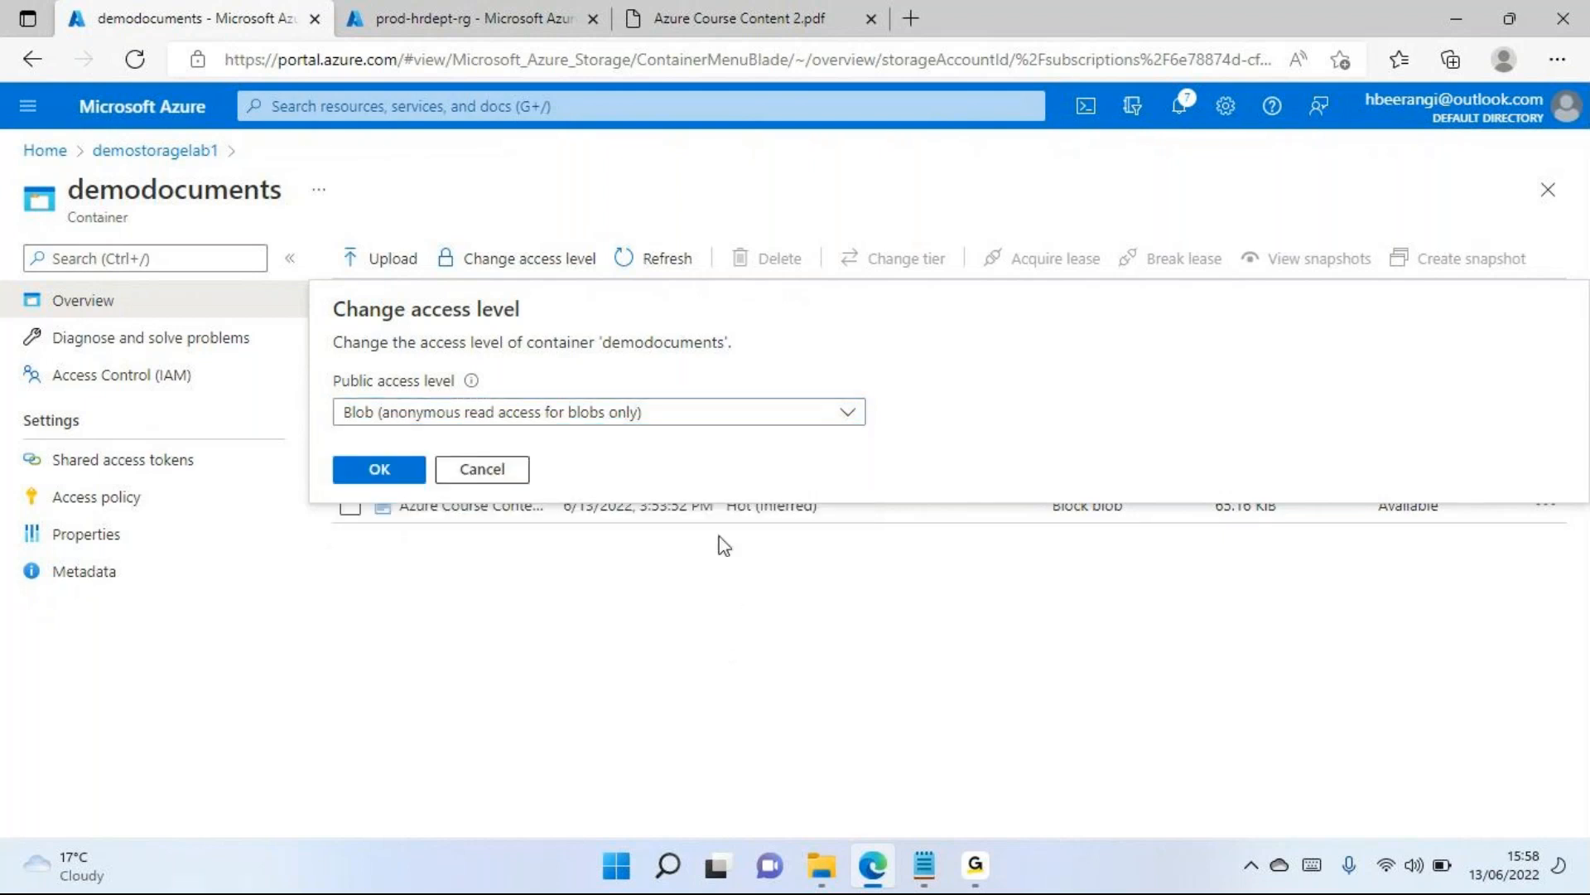
click(481, 470)
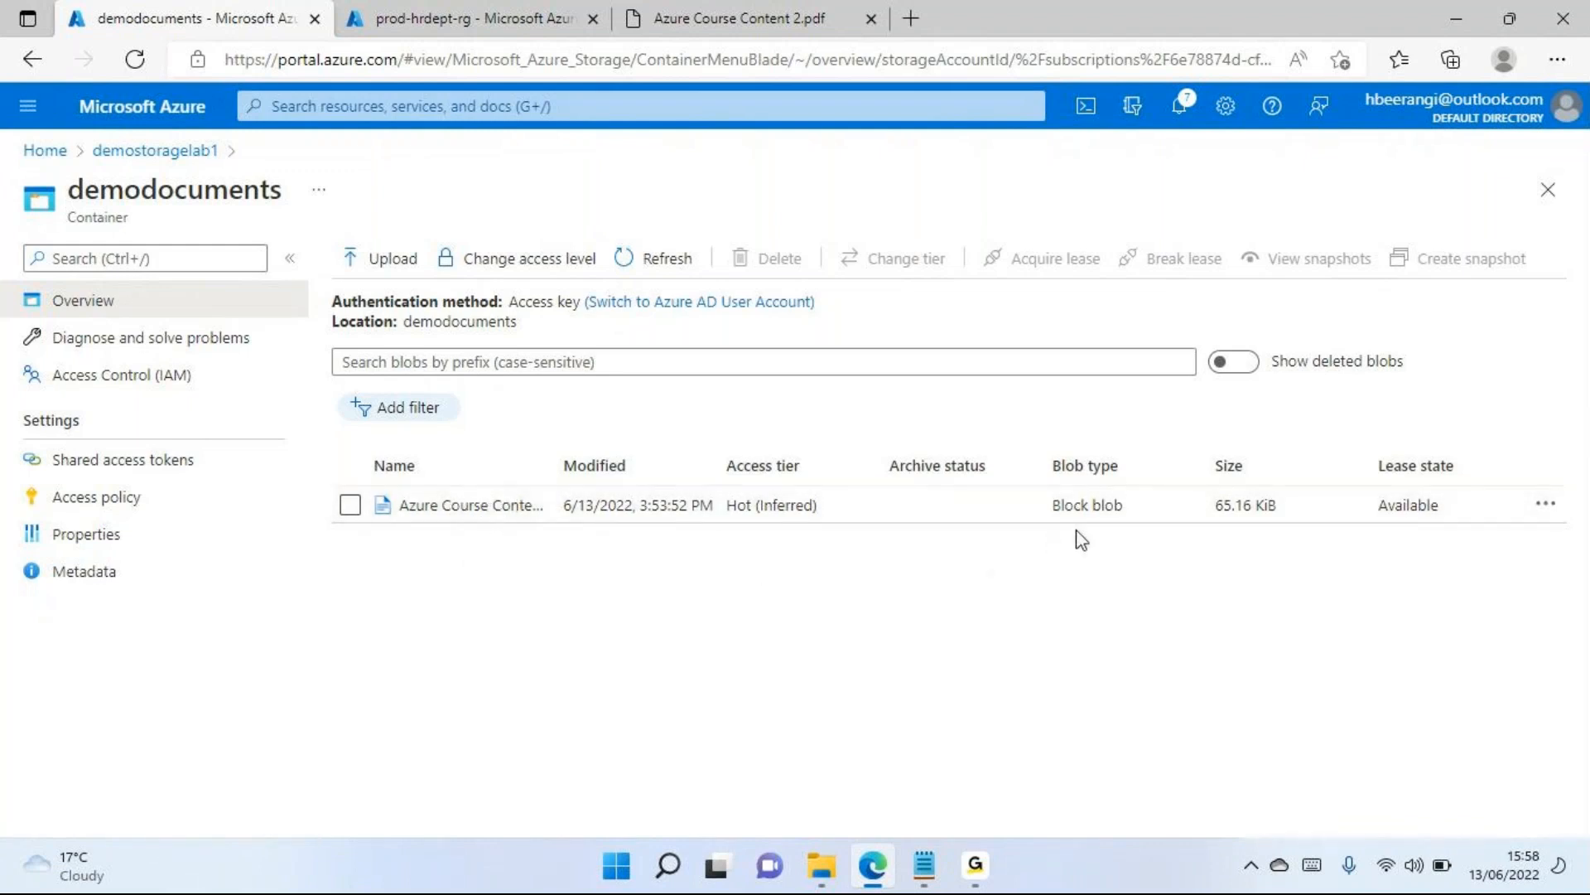
Examine the PDF's blob type, compare it with the Notepad notes on block, page and append blobs, and return to the Azure portal
drag(1051, 505, 1112, 507)
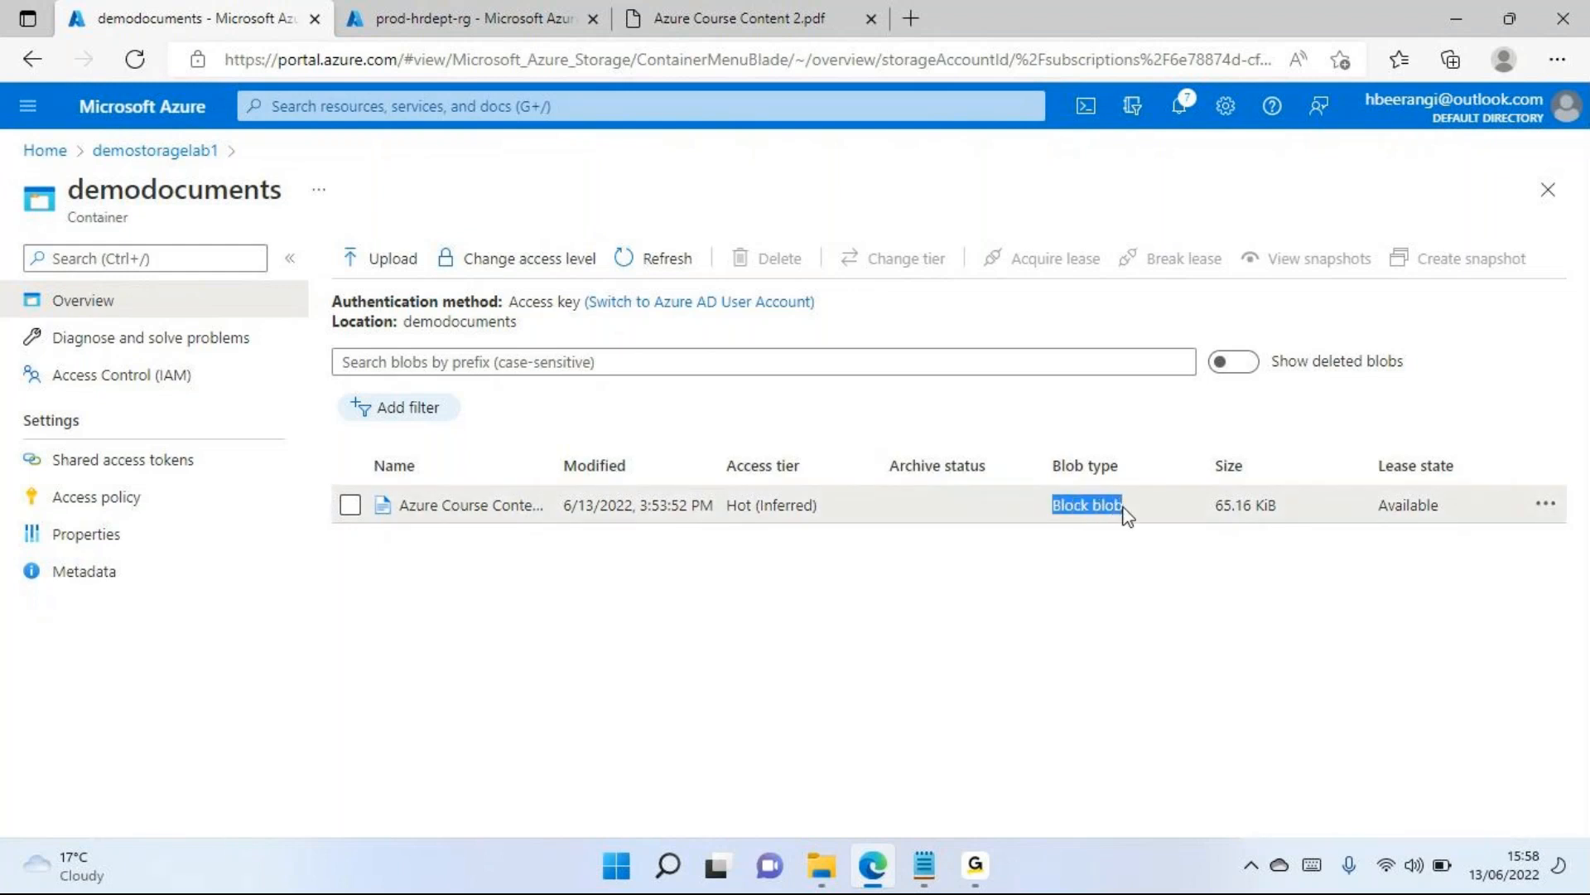
click(1053, 613)
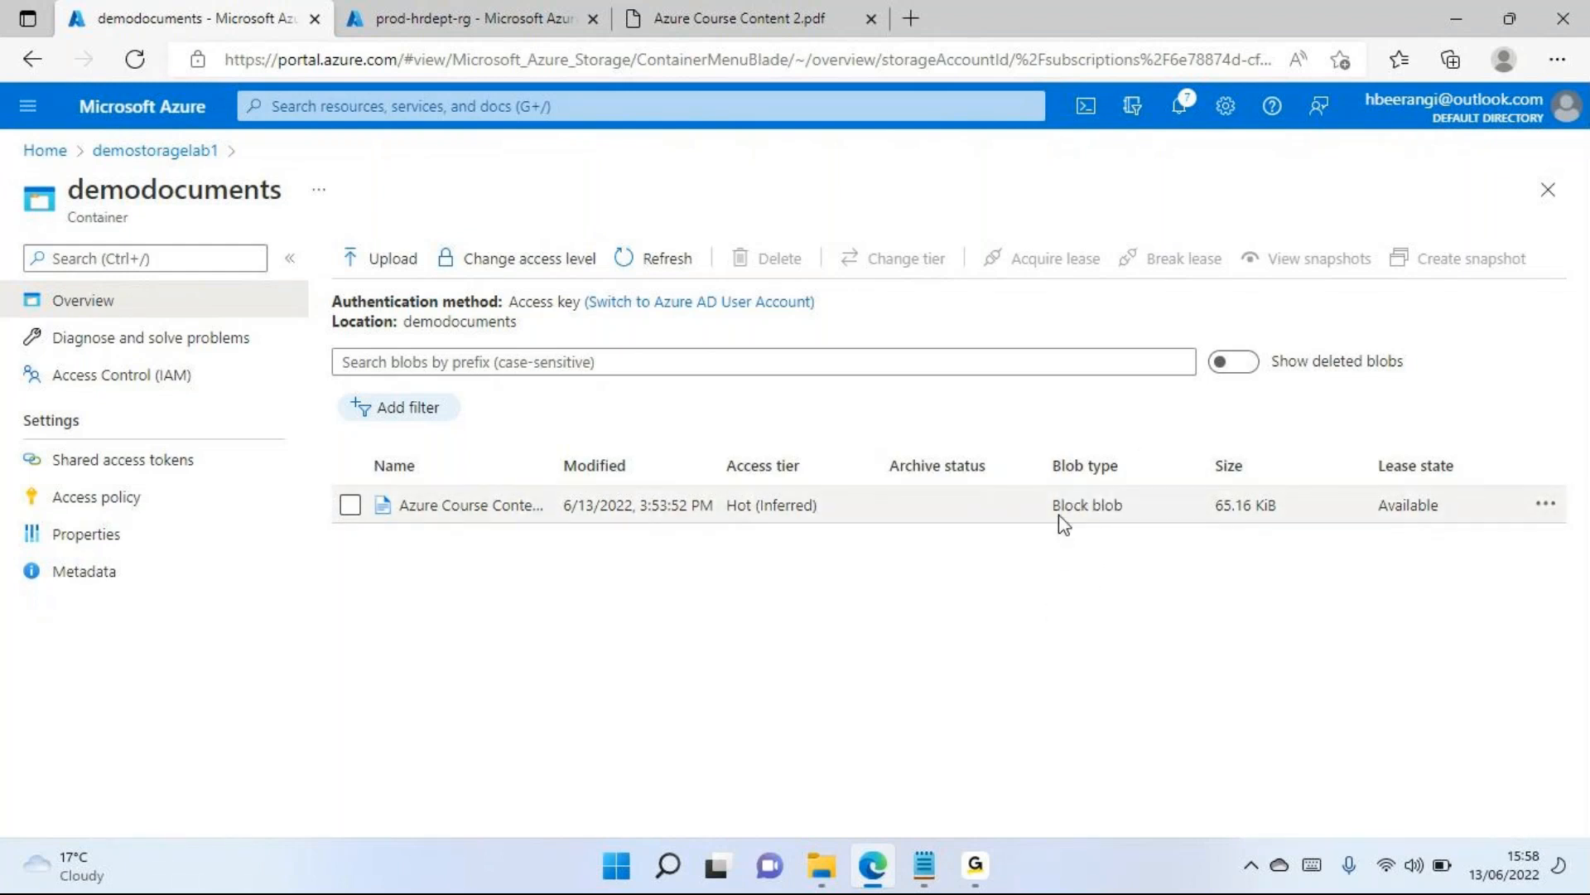
click(1120, 506)
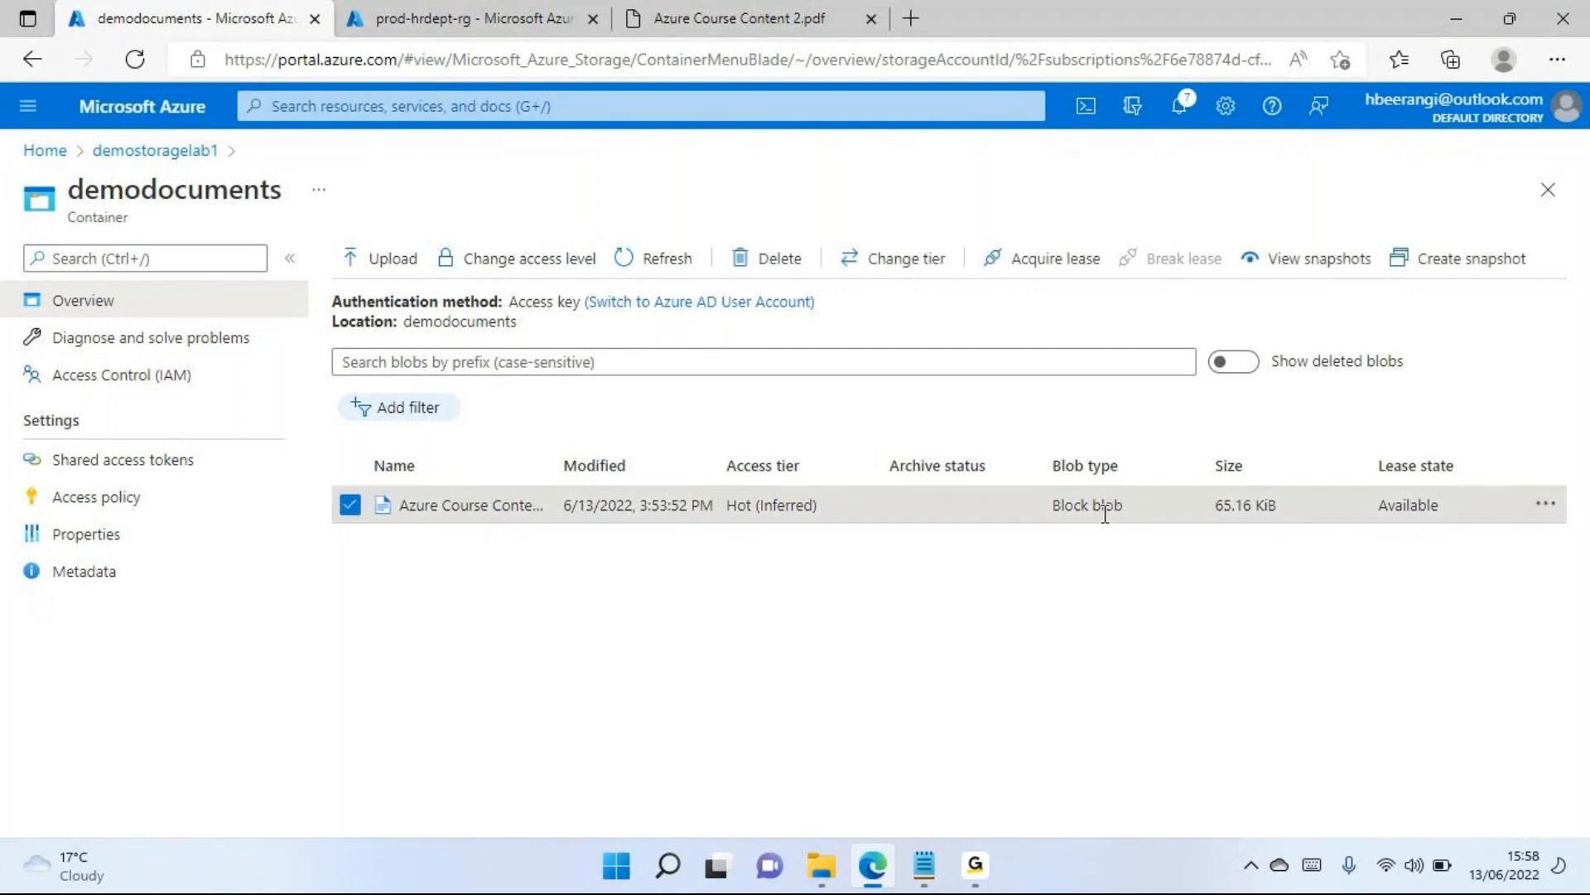
click(1105, 512)
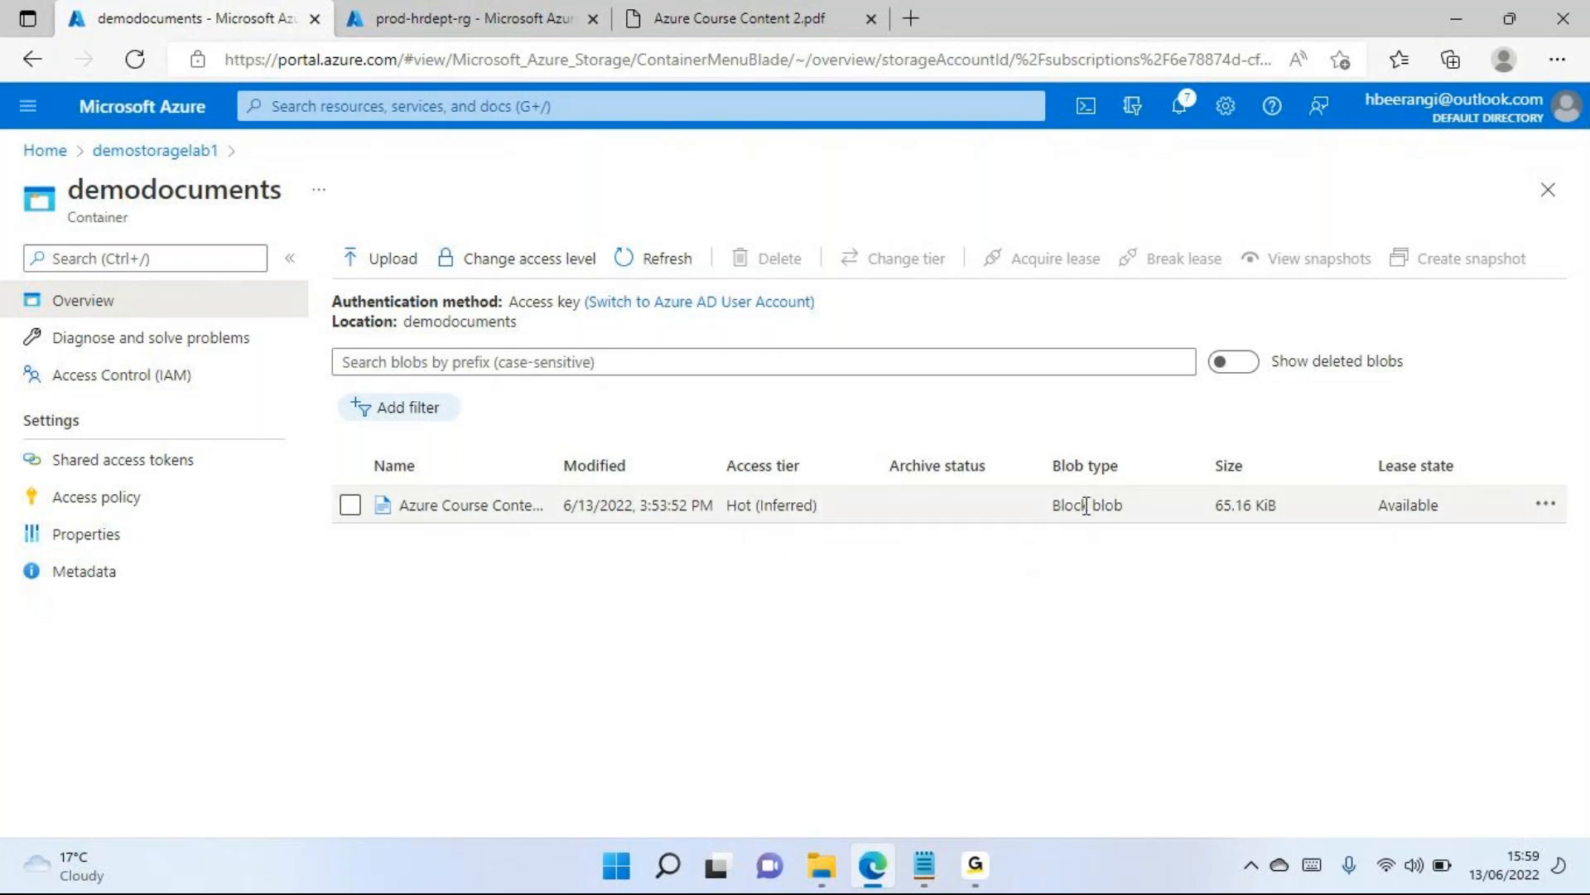
mouse_move(924, 866)
click(788, 756)
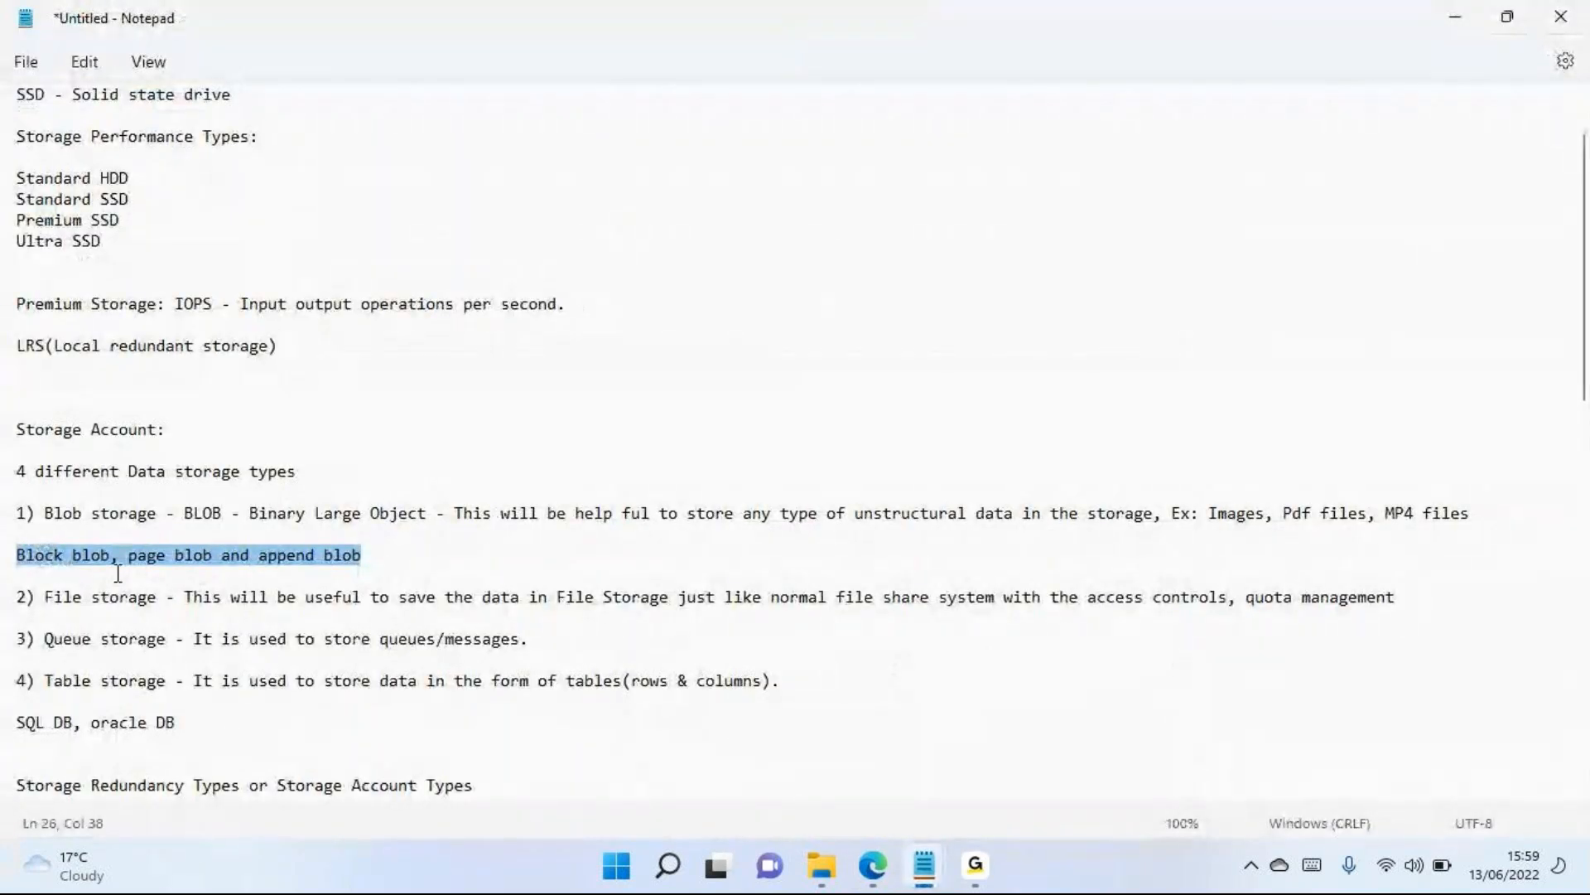
click(139, 557)
drag(363, 553, 27, 553)
key(alt+Tab)
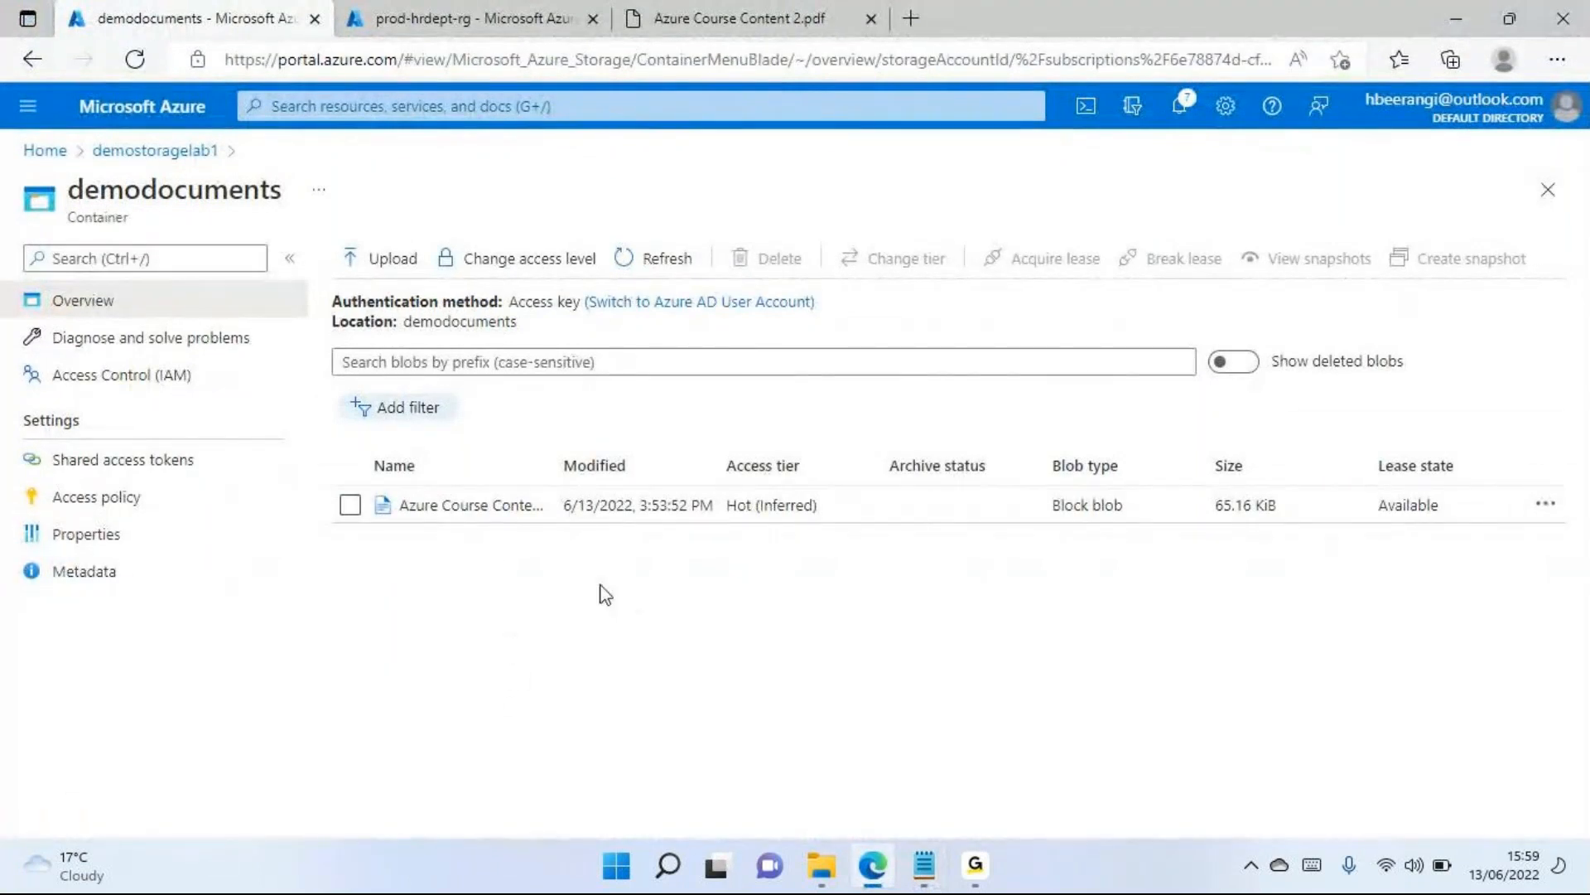
Select the PDF blob, set the demodocuments container's public access level to Private (no anonymous access), and check the saved setting
click(349, 507)
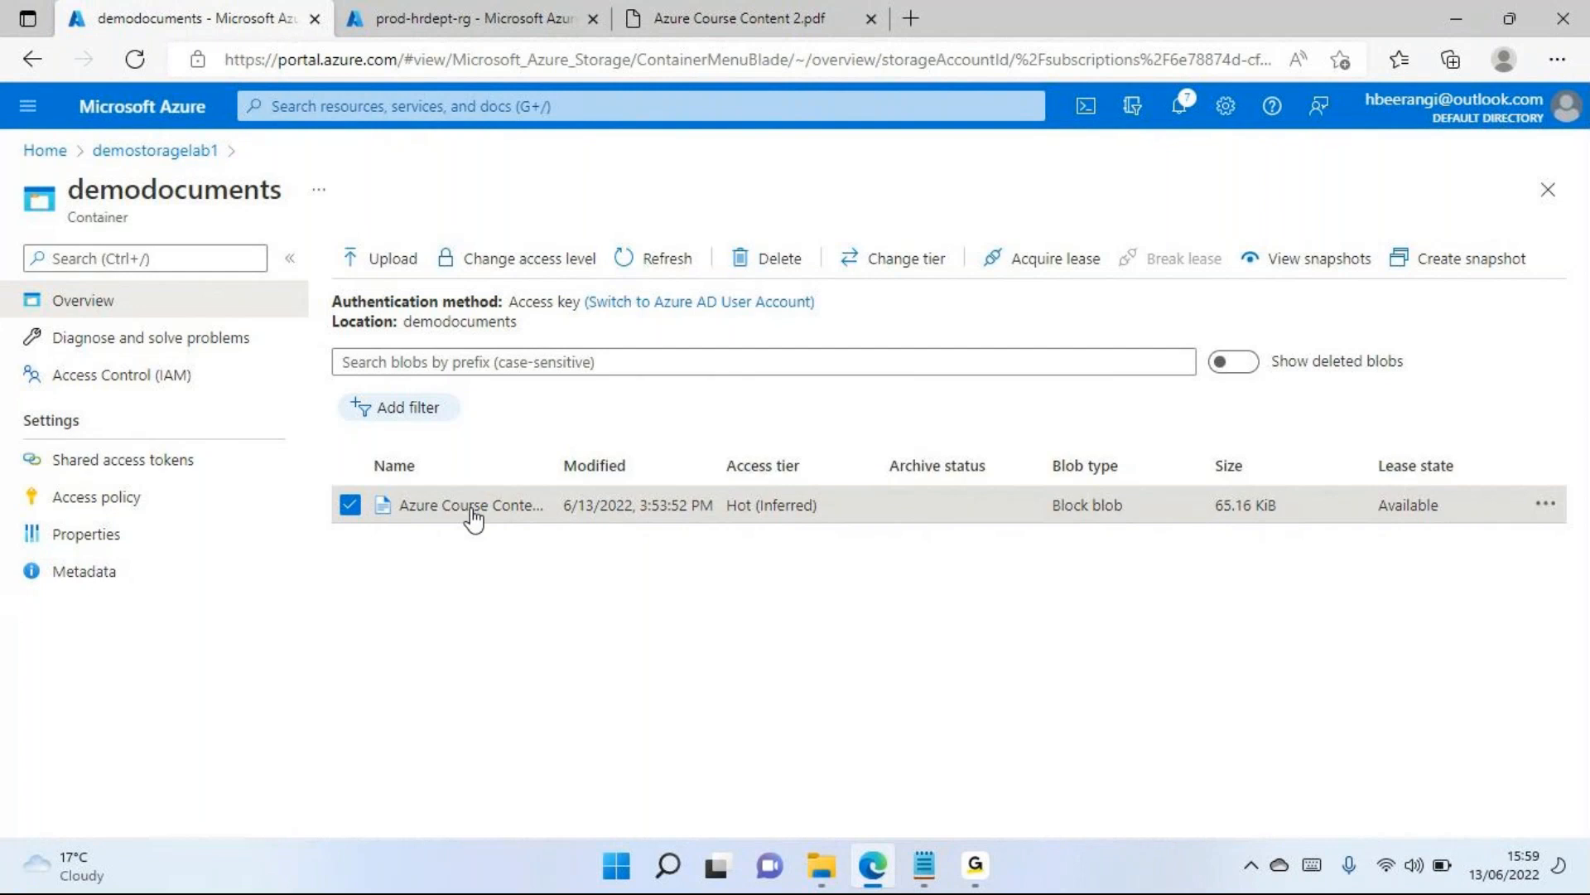
click(528, 267)
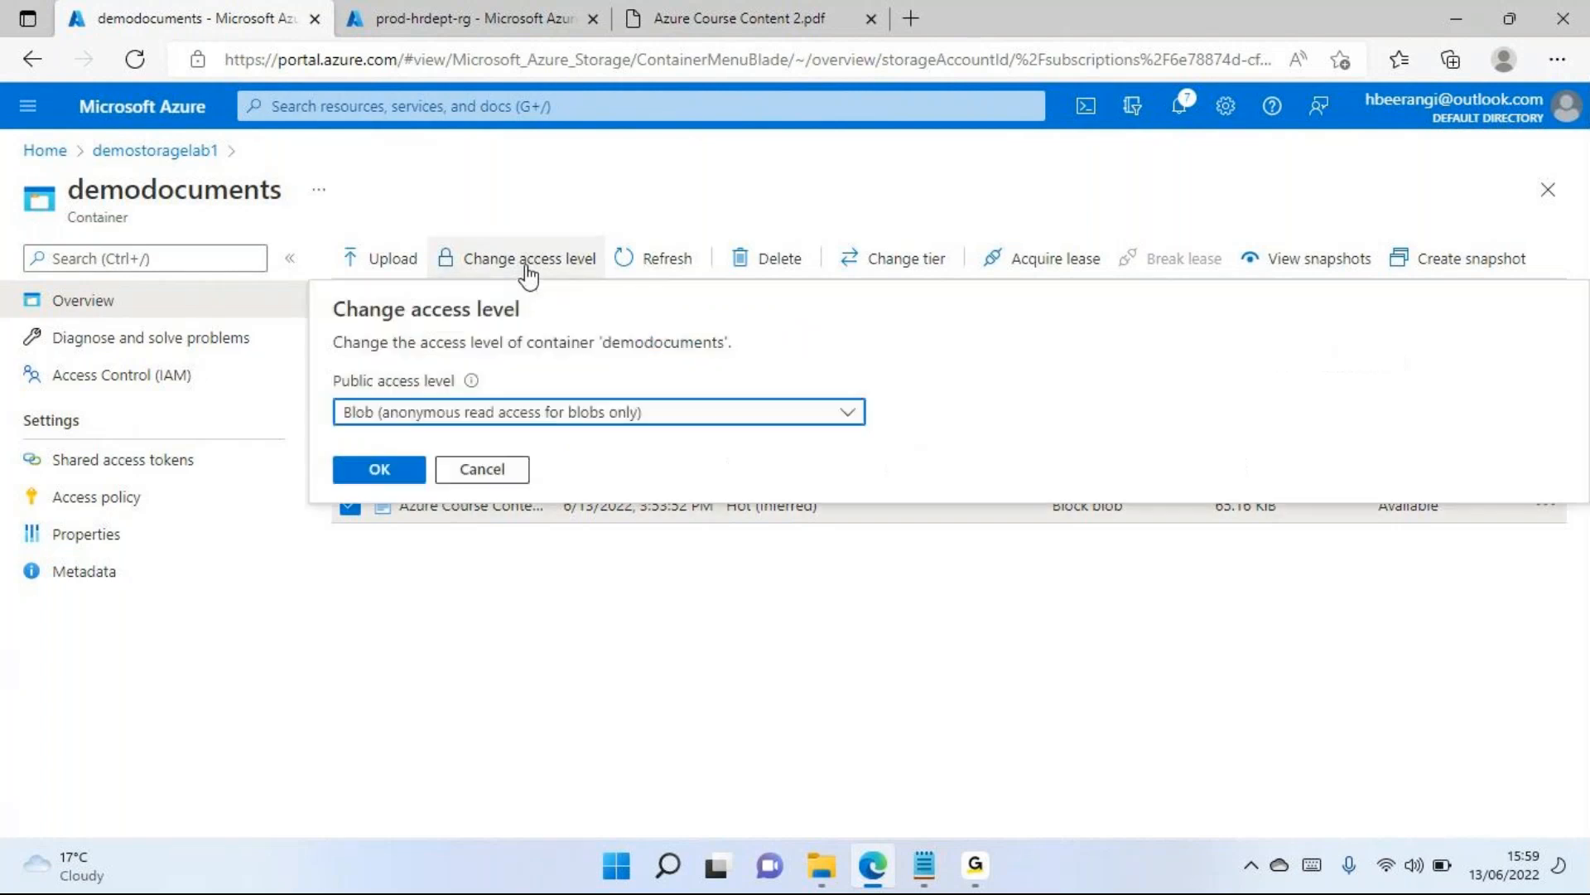
click(530, 418)
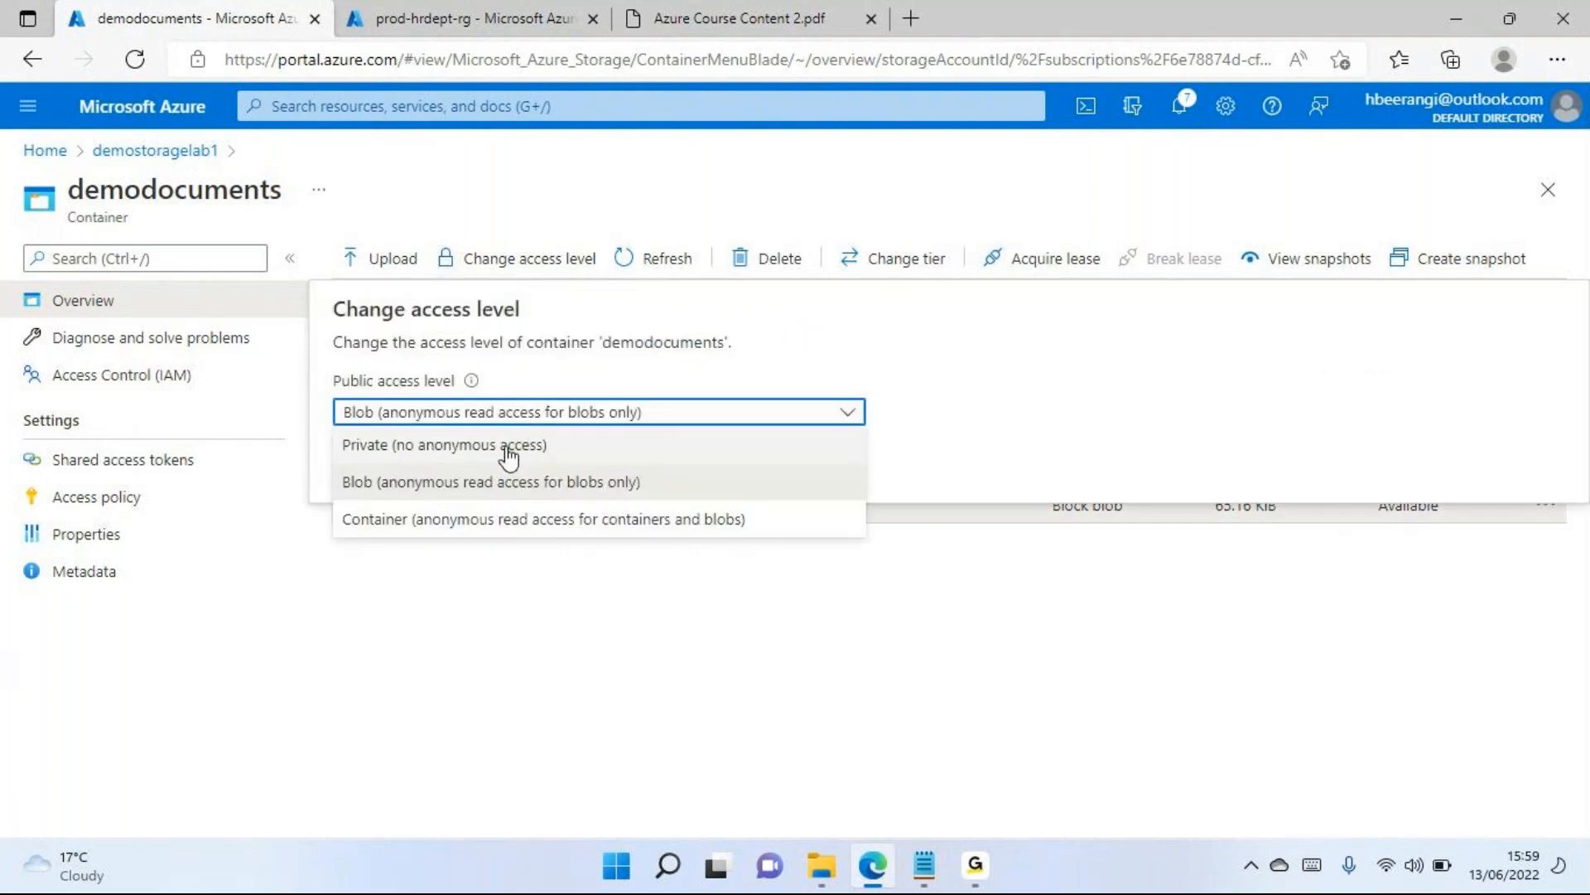
click(509, 447)
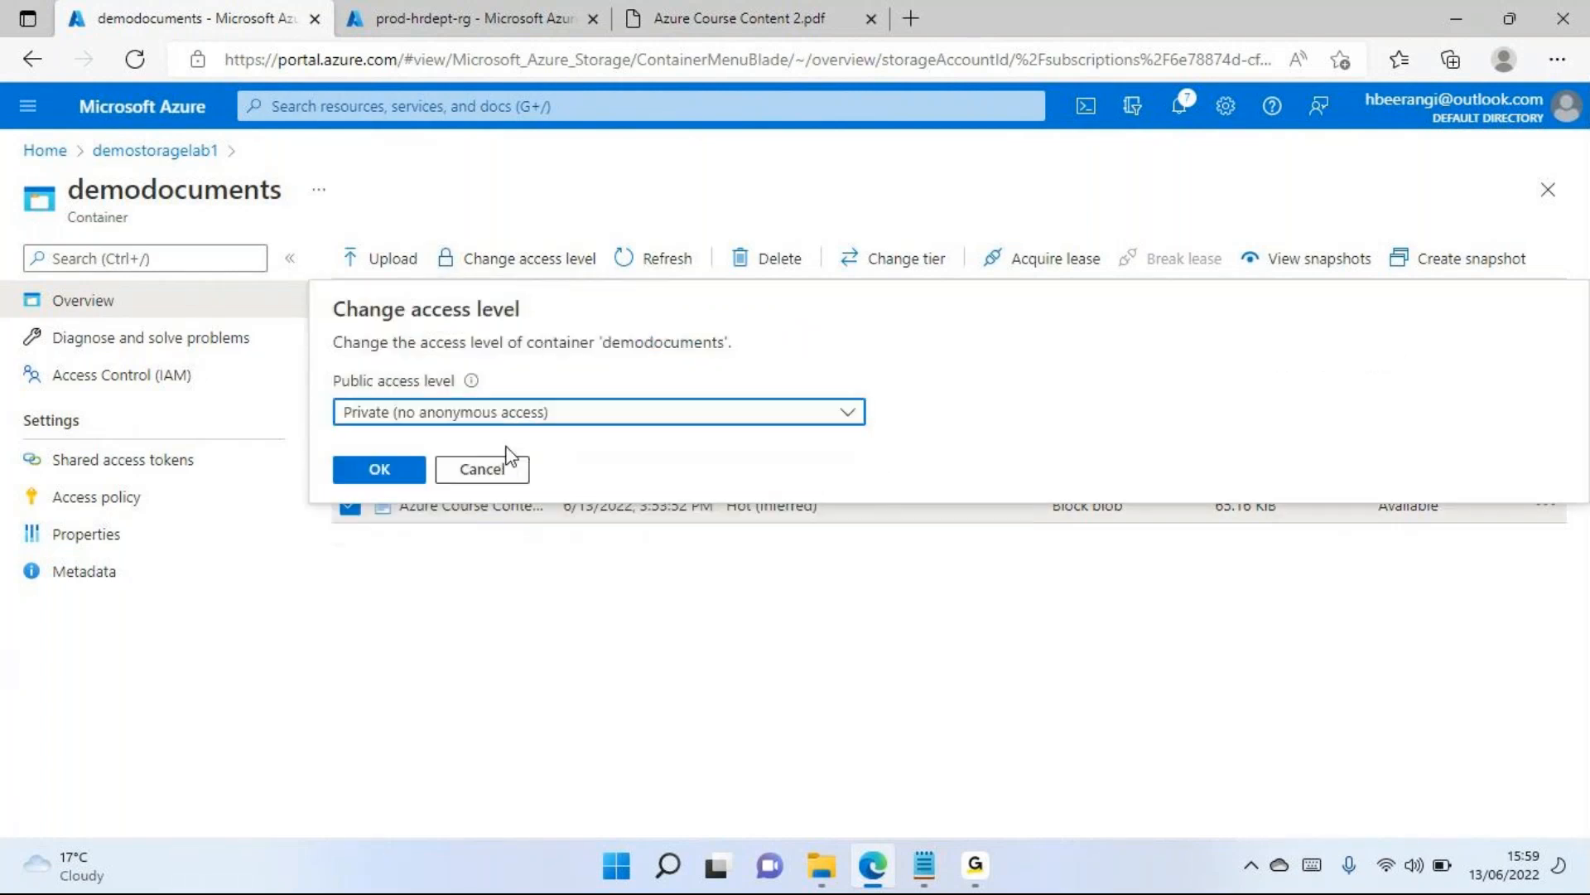
click(377, 466)
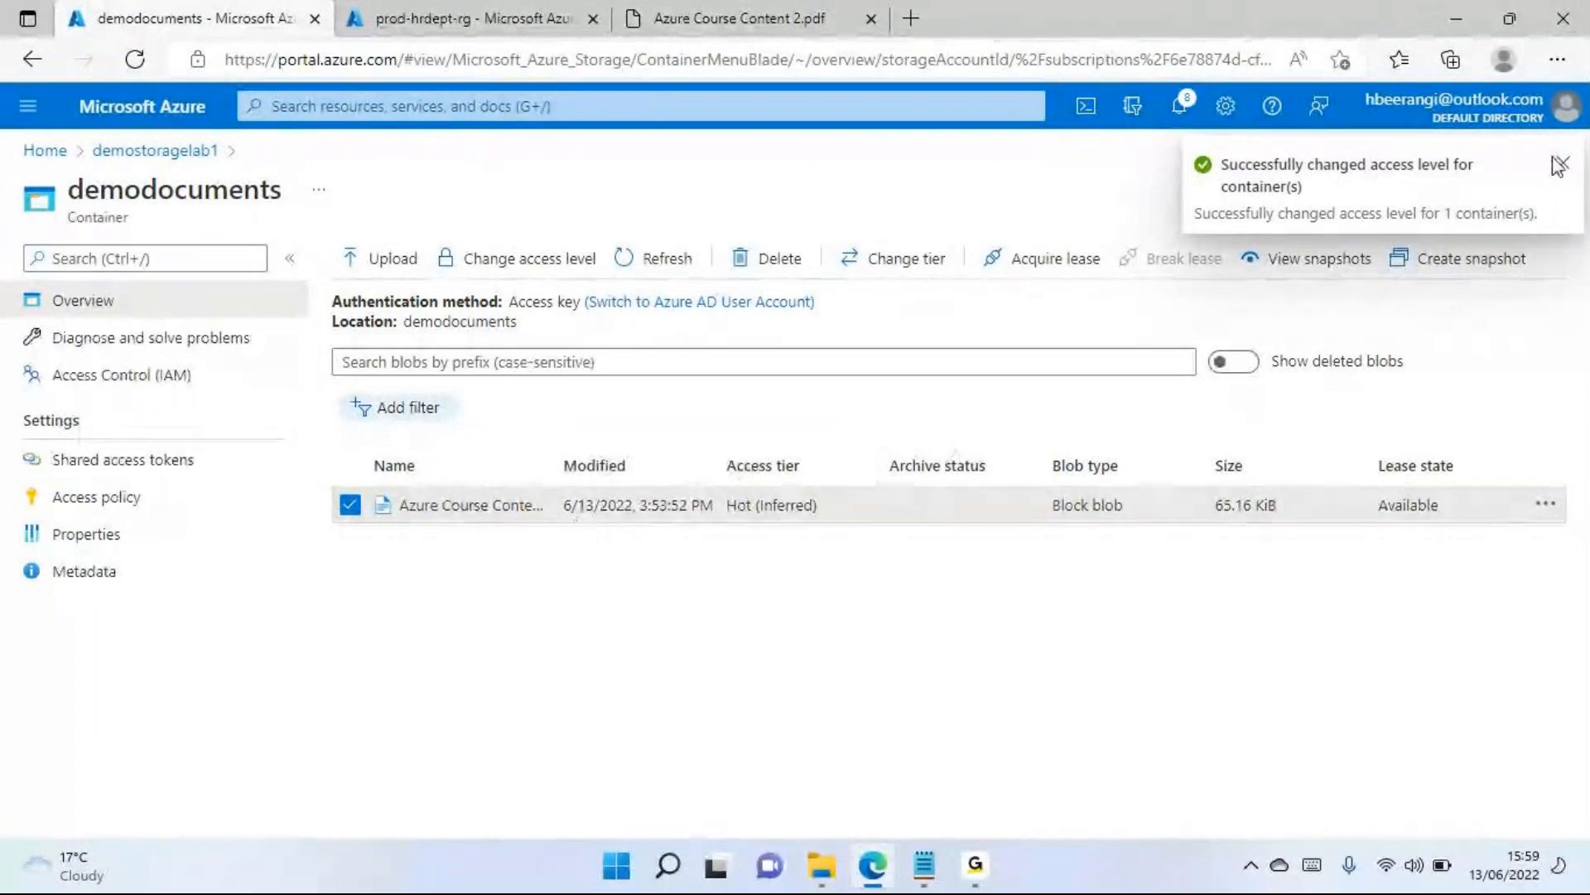
click(507, 259)
click(443, 412)
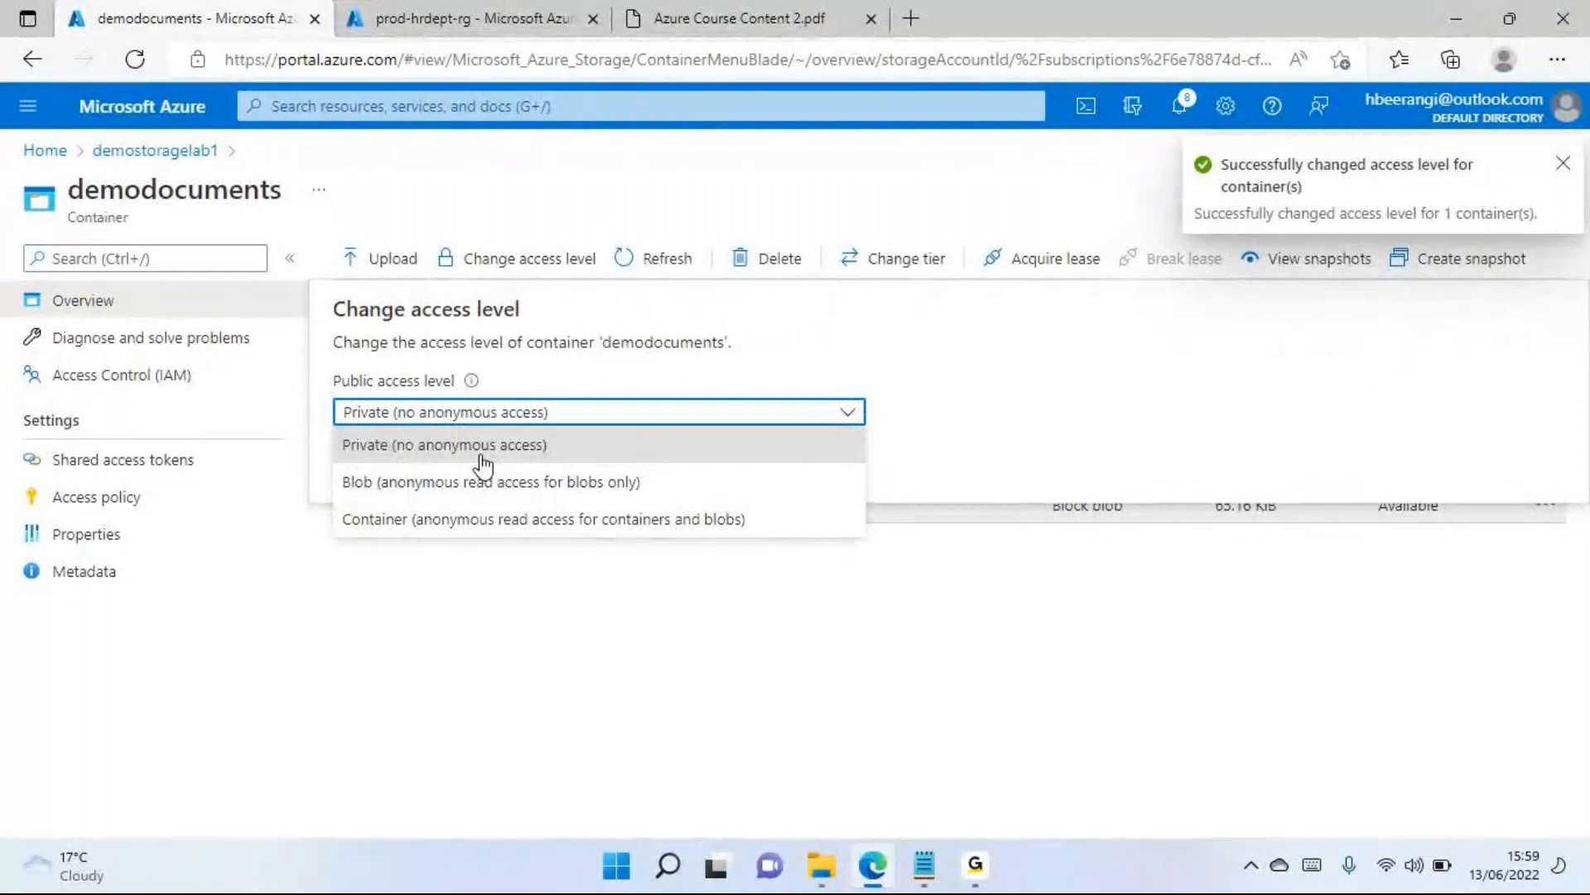
click(549, 638)
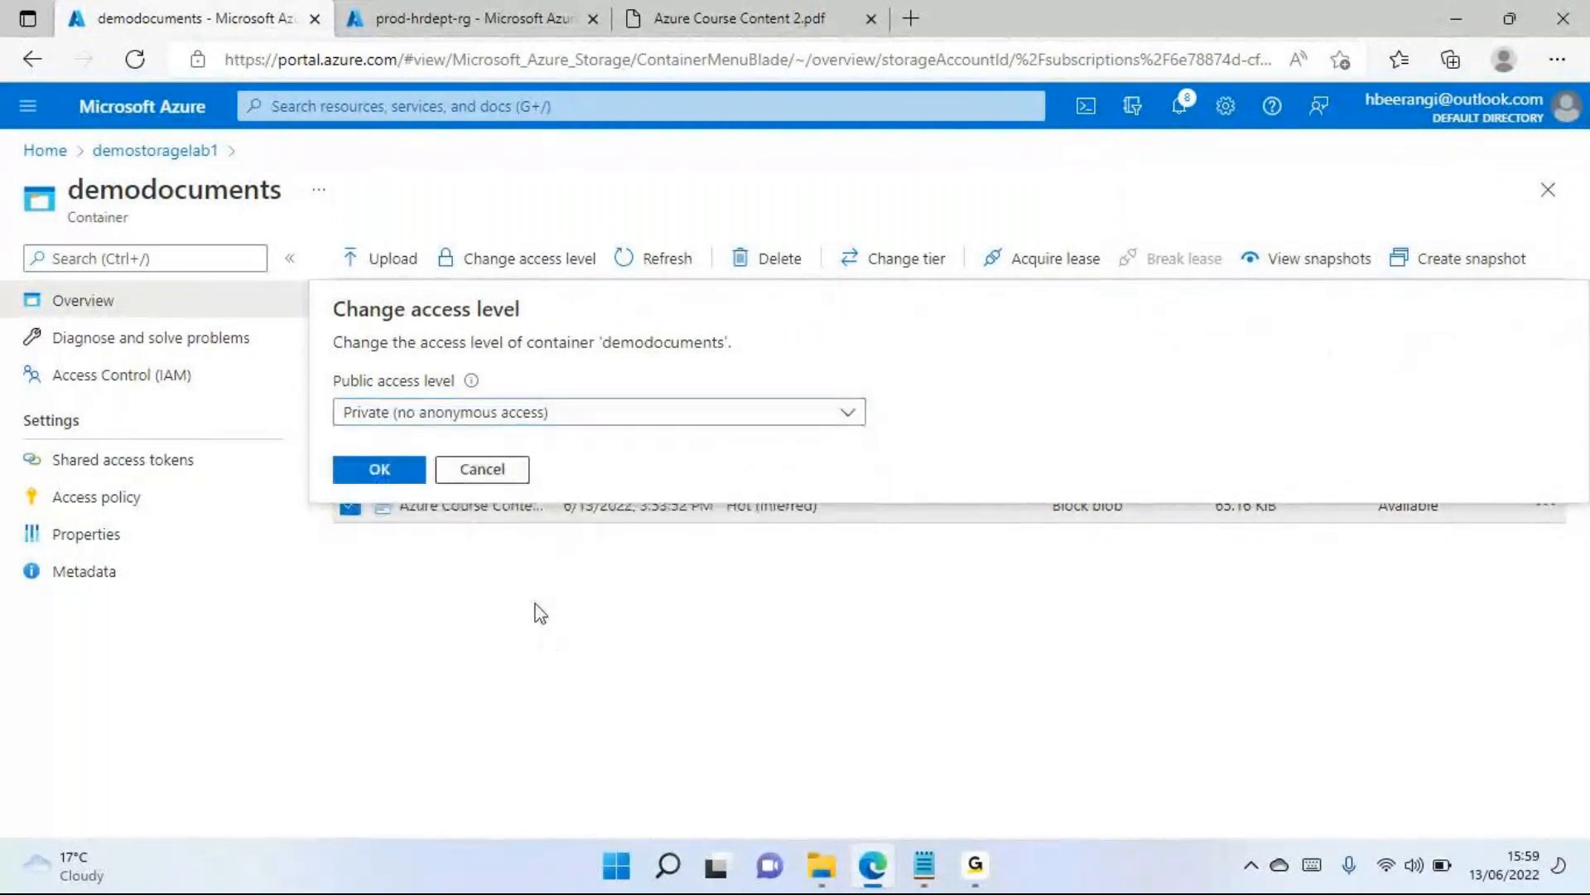
click(476, 469)
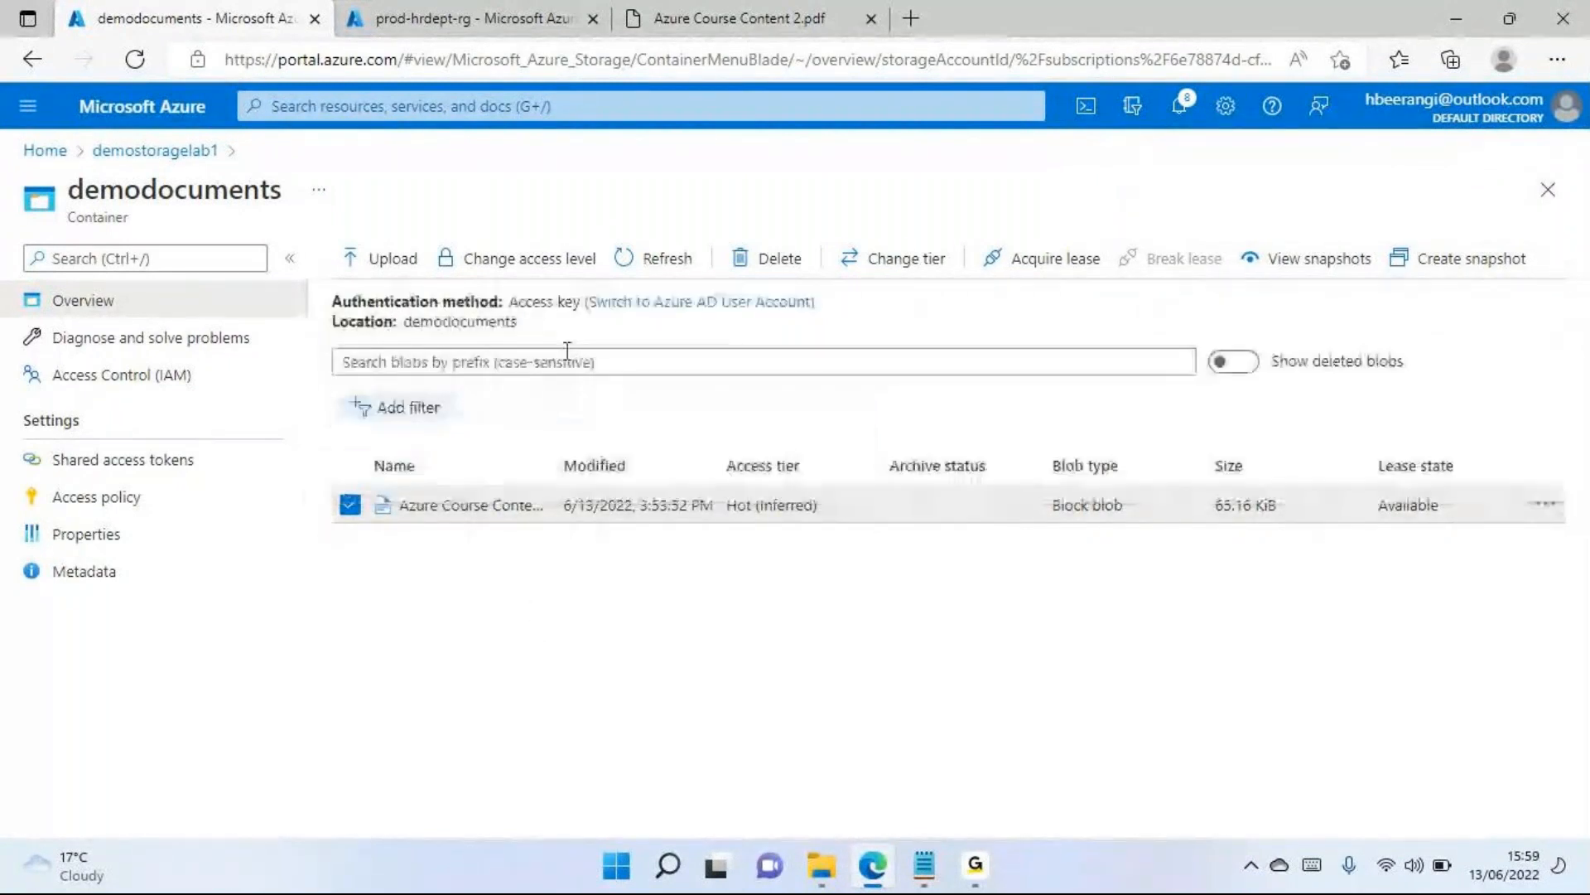
Reload the PDF's blob URL to test anonymous access under the Private level, examine the response, and return to the container
click(727, 13)
click(135, 59)
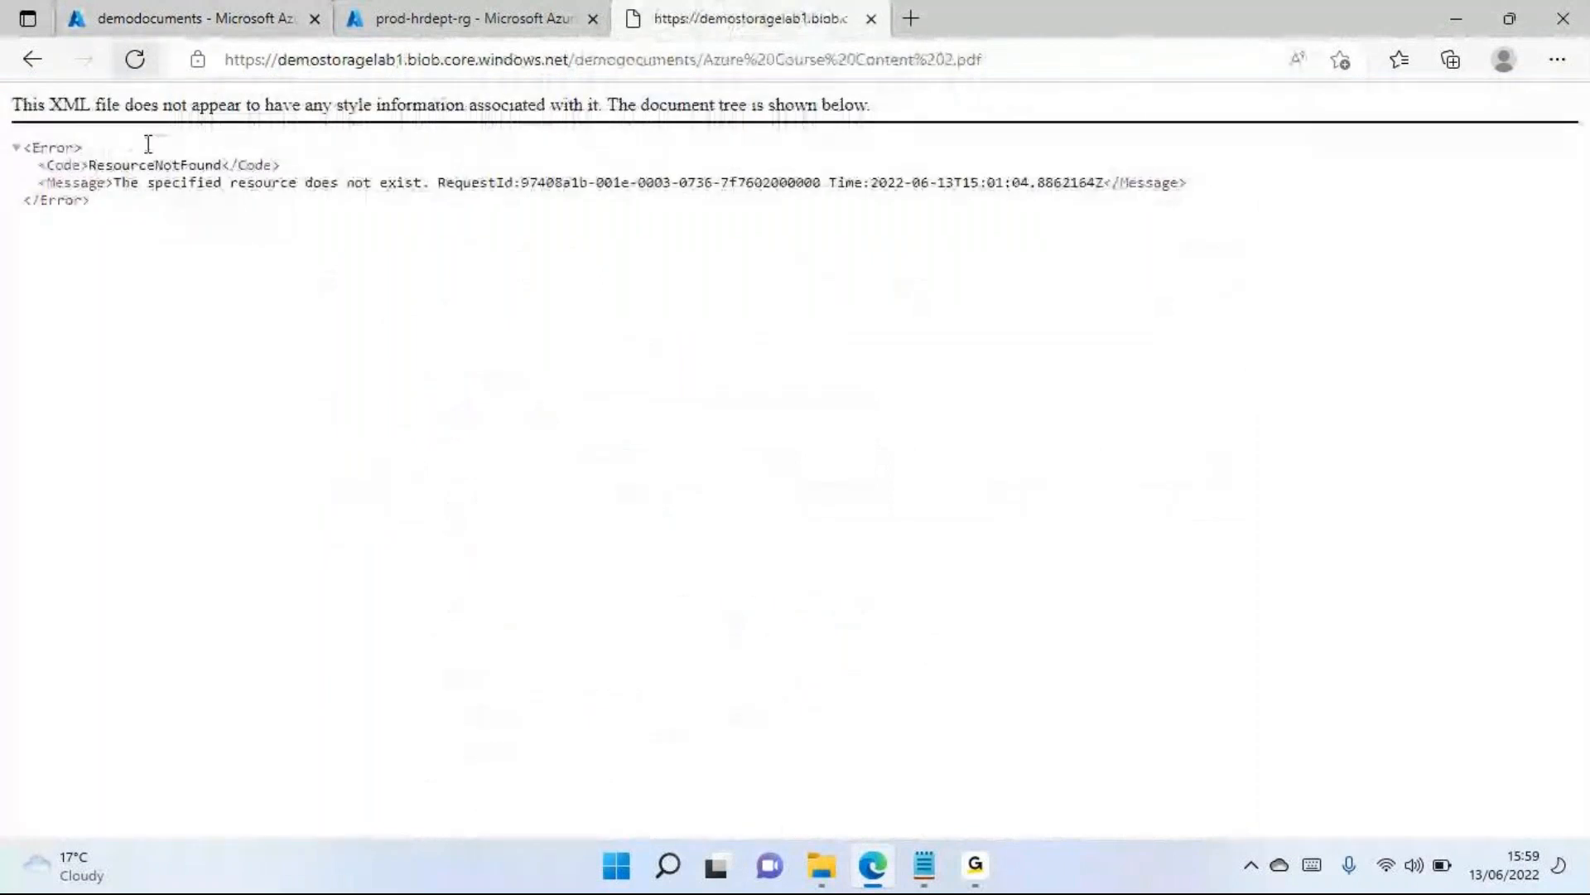
drag(191, 249, 22, 112)
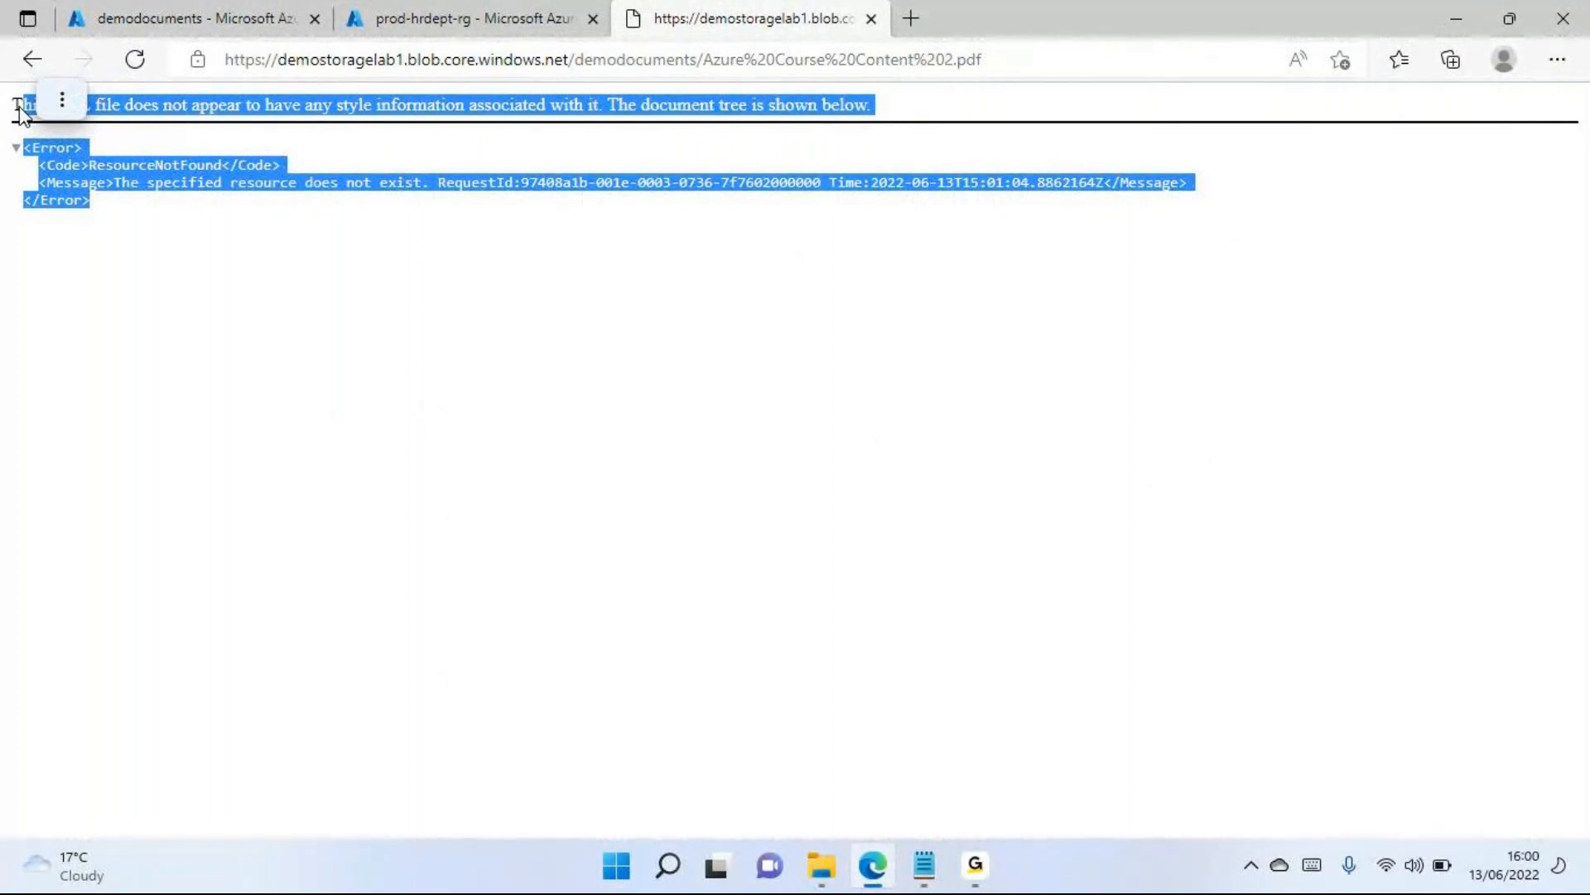
click(149, 30)
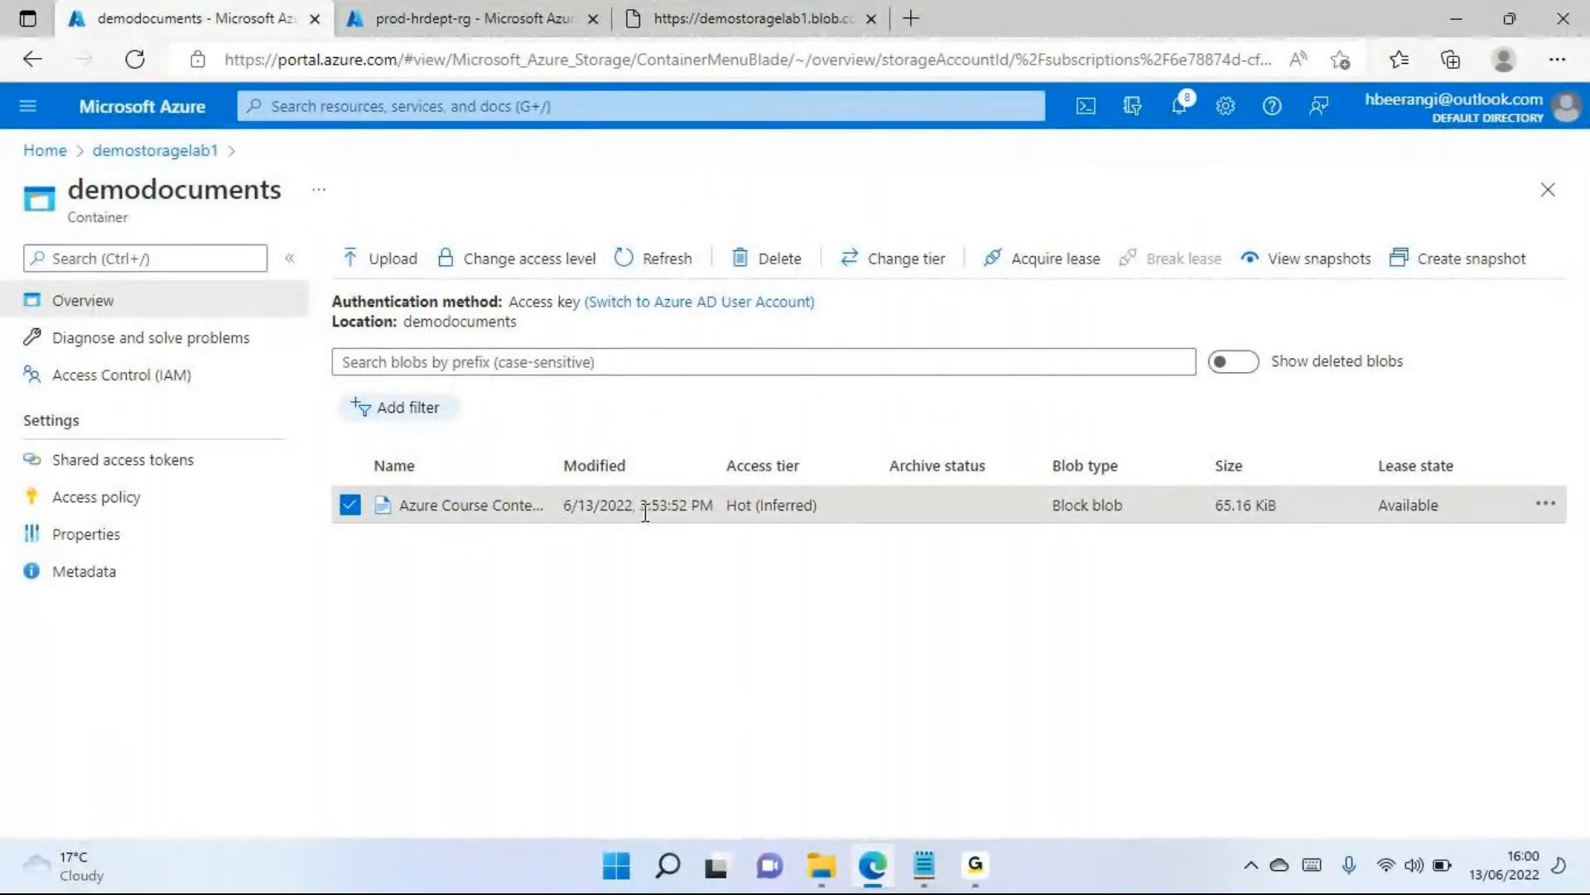
Upload Iaas_2cPaas and Saas (3).pptx from the AzureDemoDocs folder to the demodocuments container and dismiss the upload pane
click(389, 265)
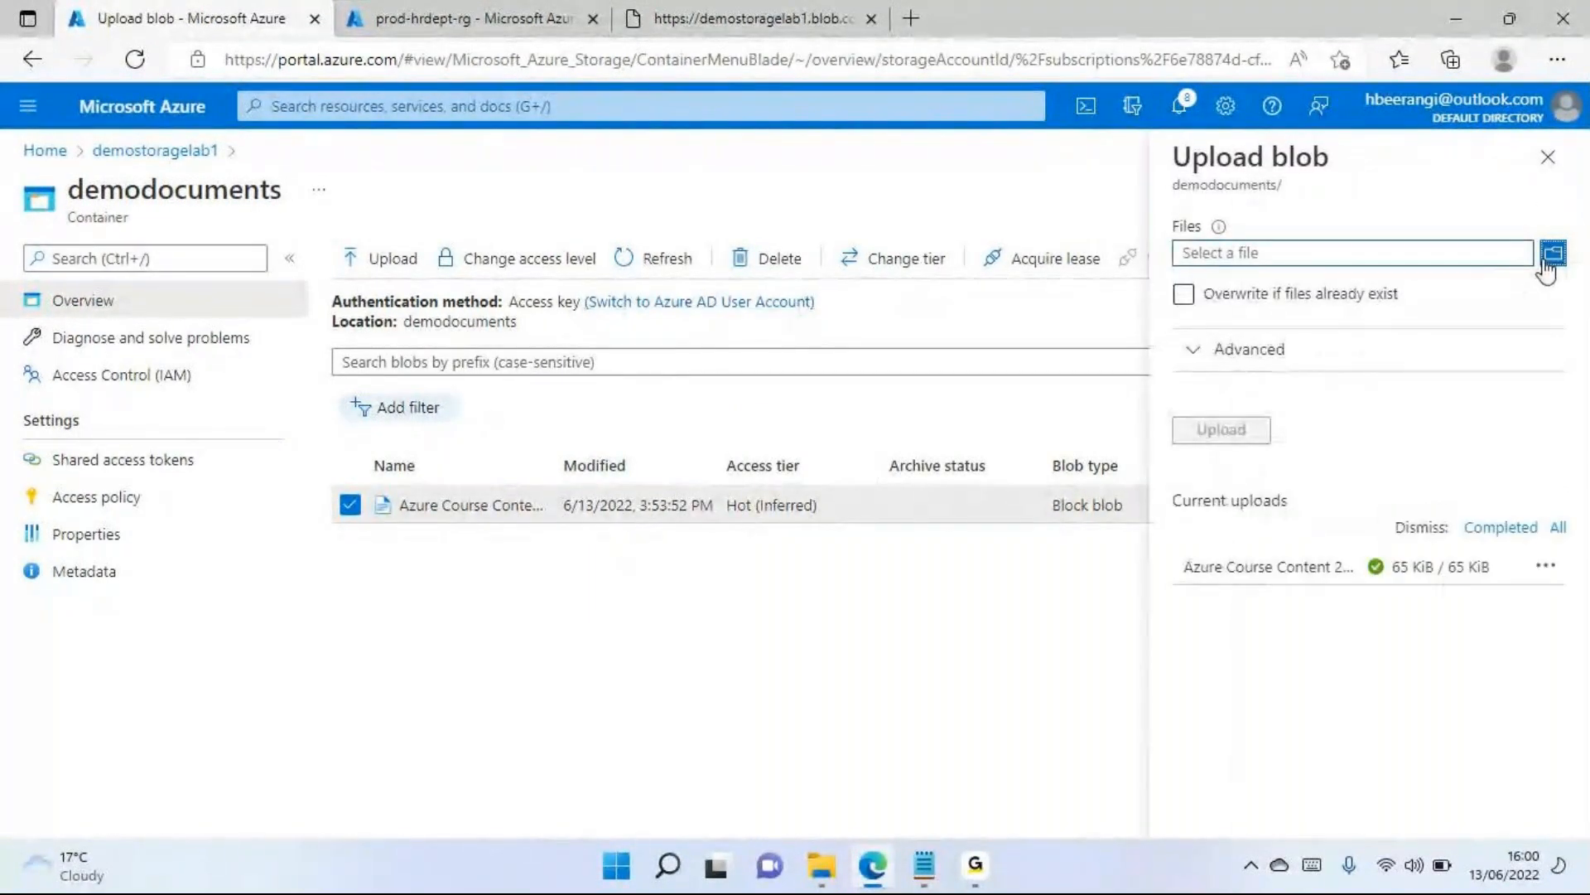
click(1549, 257)
click(331, 224)
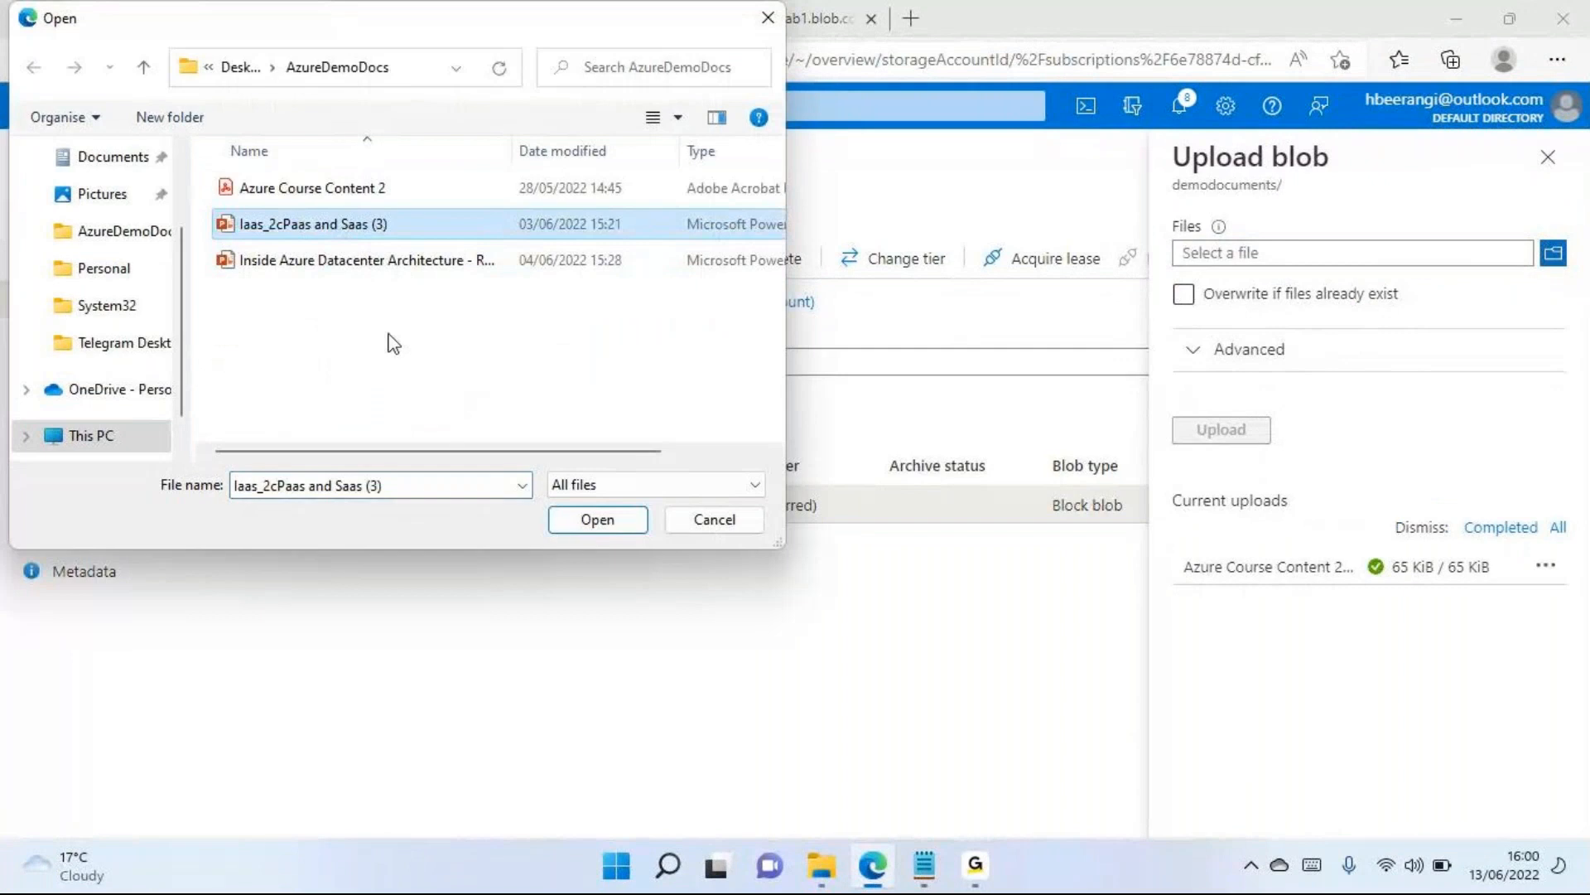
click(632, 521)
click(1259, 437)
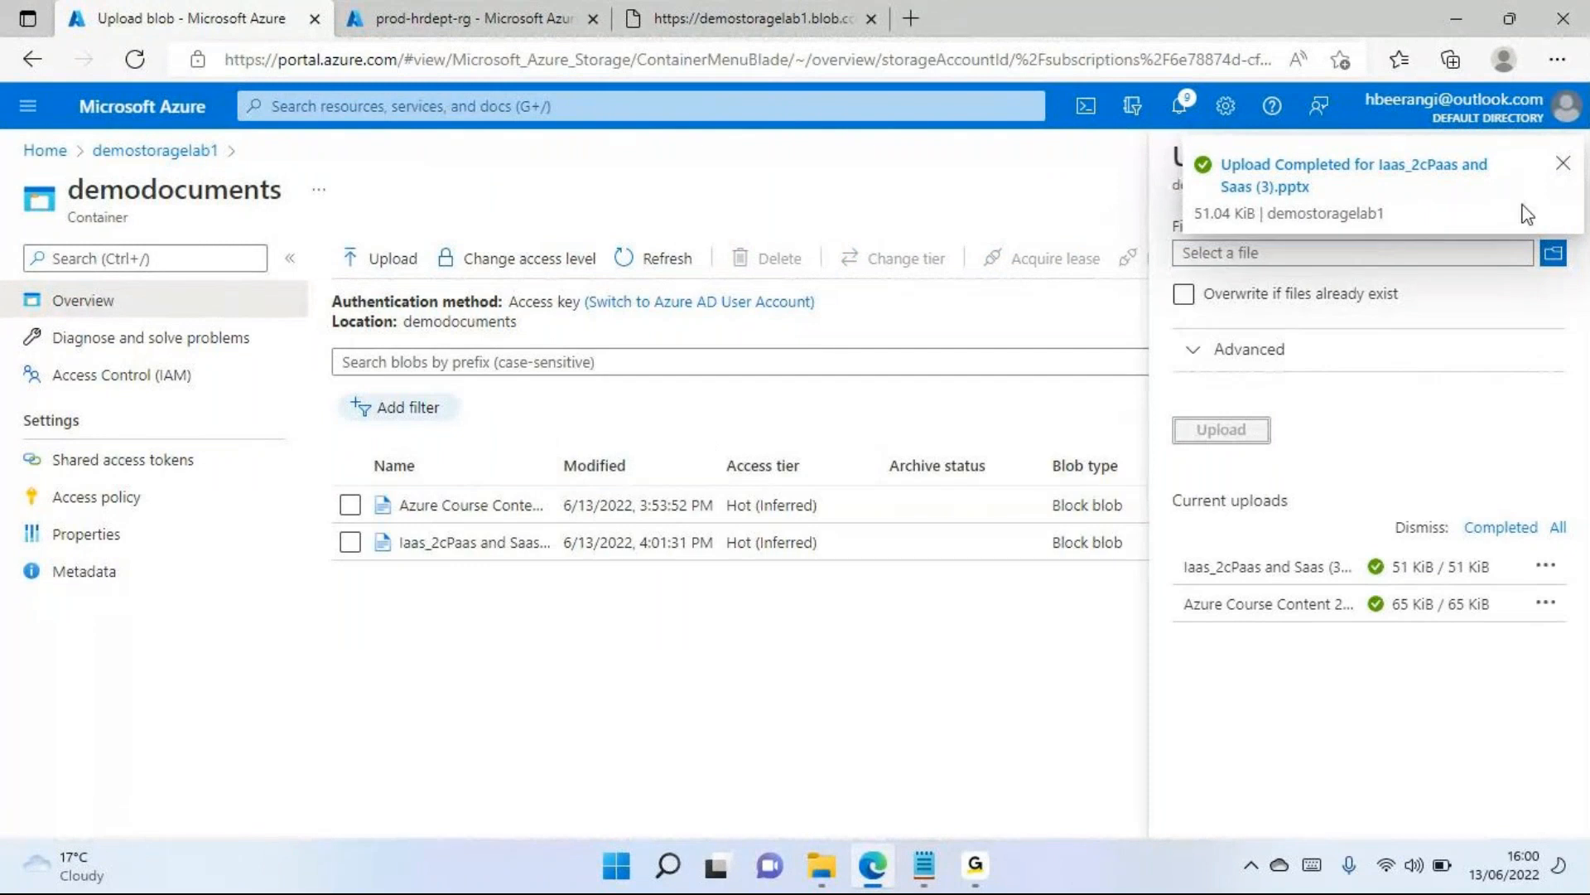
click(1563, 164)
click(1549, 159)
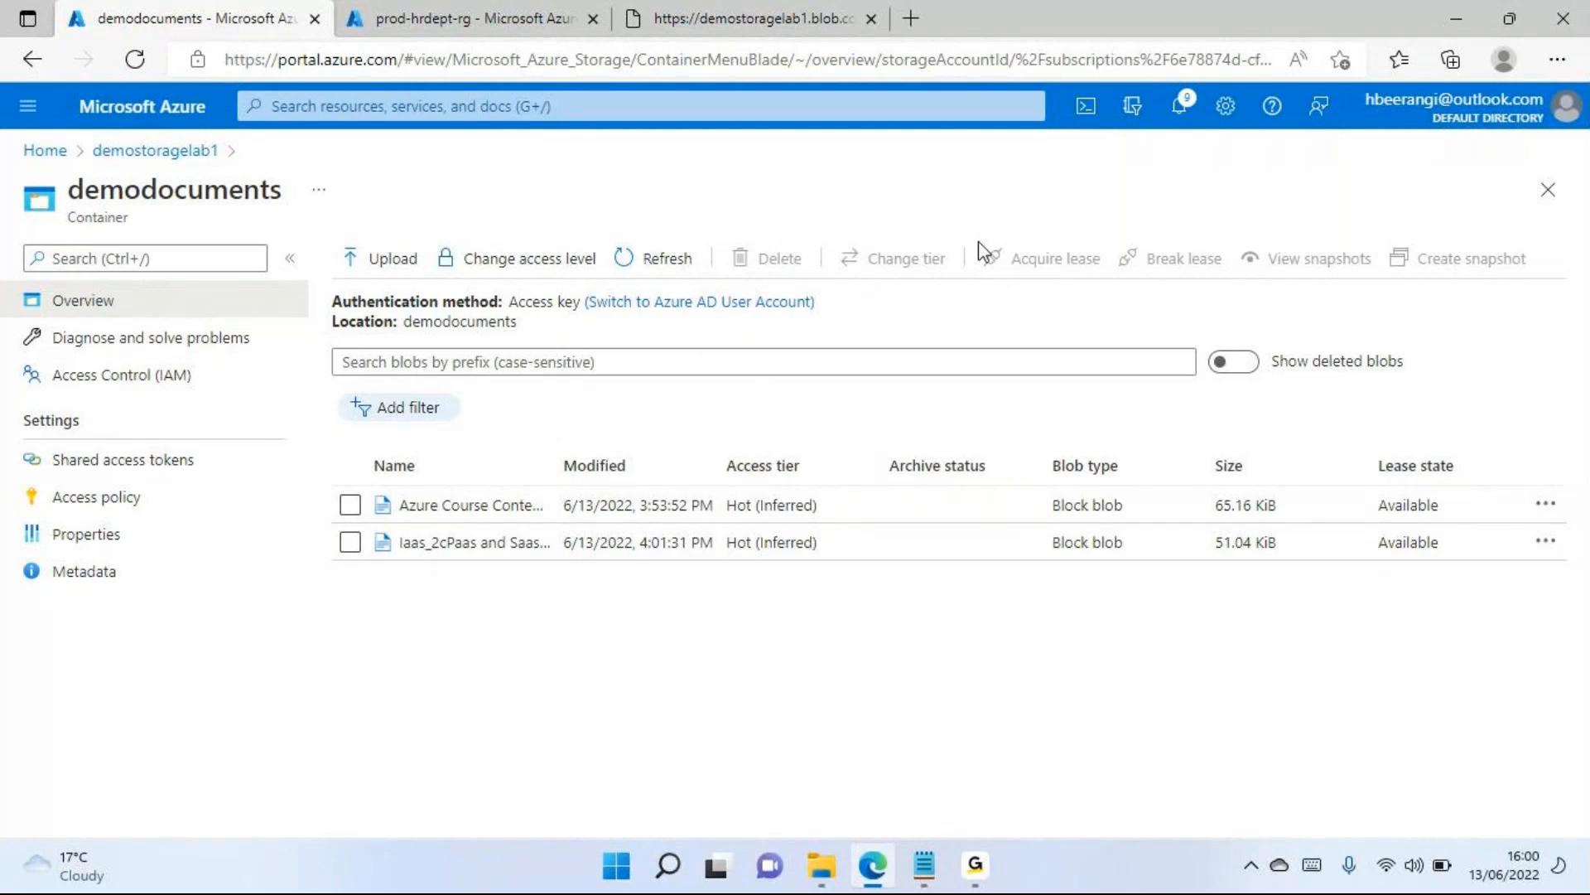
Select only the Azure Course Content 2.pdf blob, review its access tier options, and cancel without changing the tier
click(350, 504)
click(349, 542)
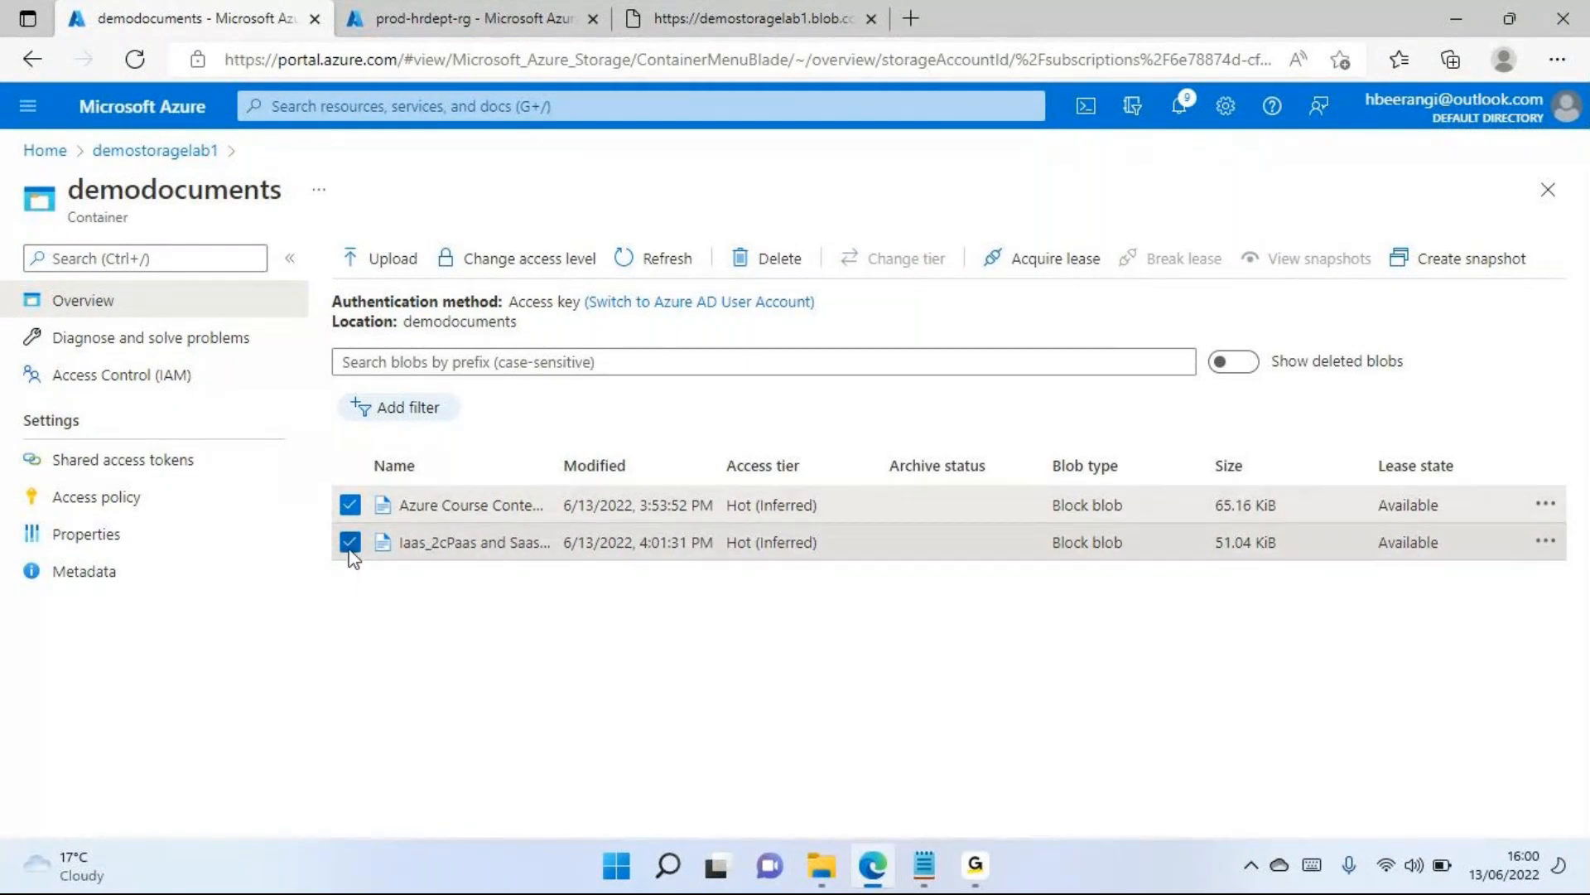
click(349, 544)
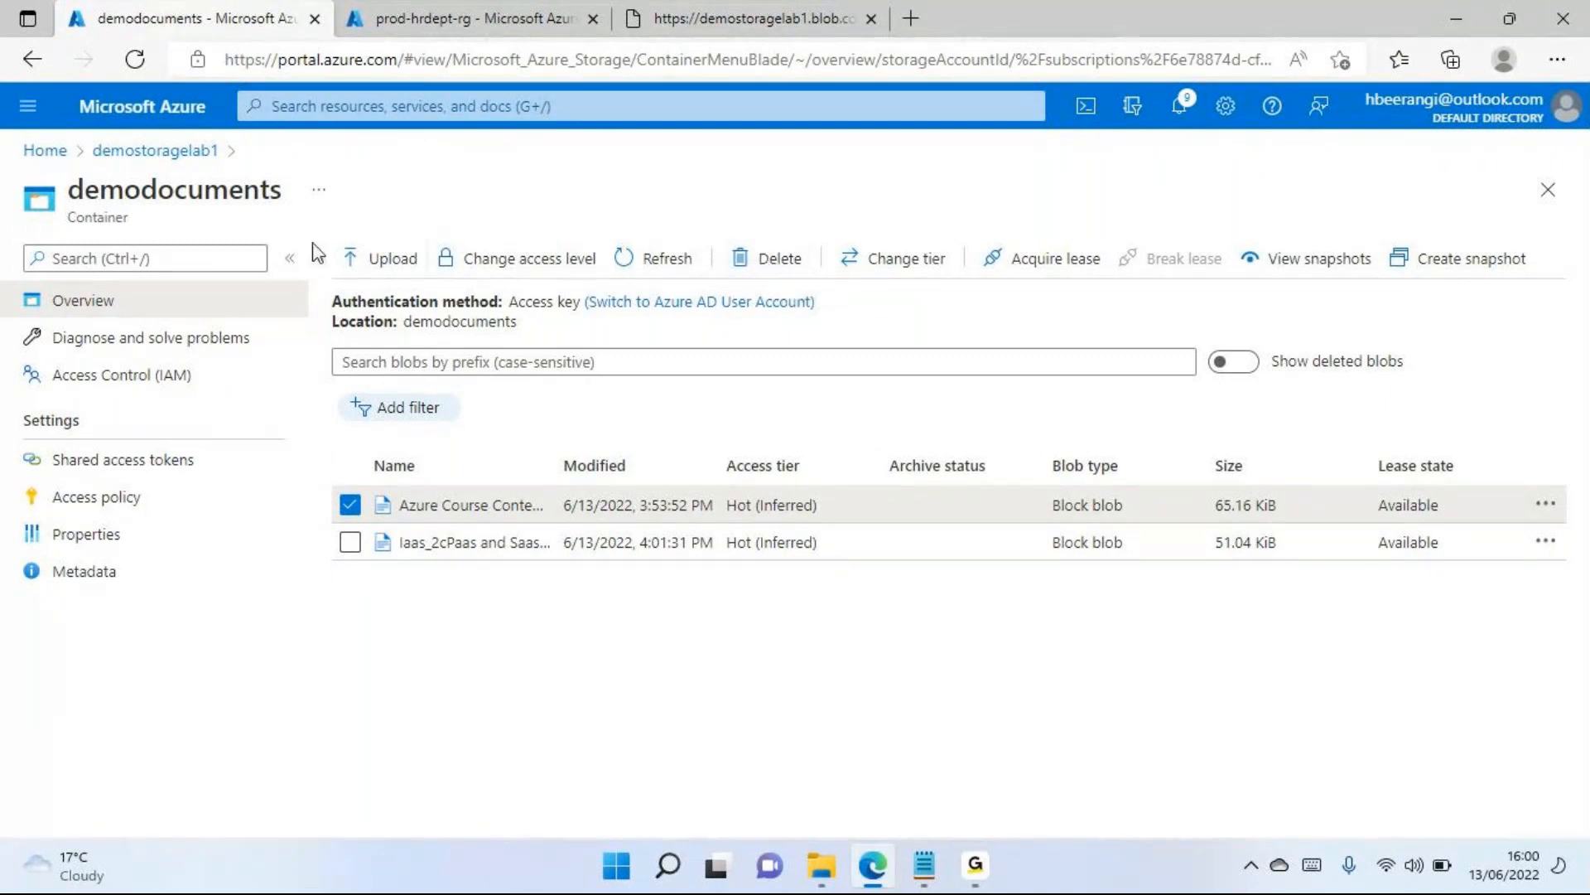
drag(290, 199, 67, 188)
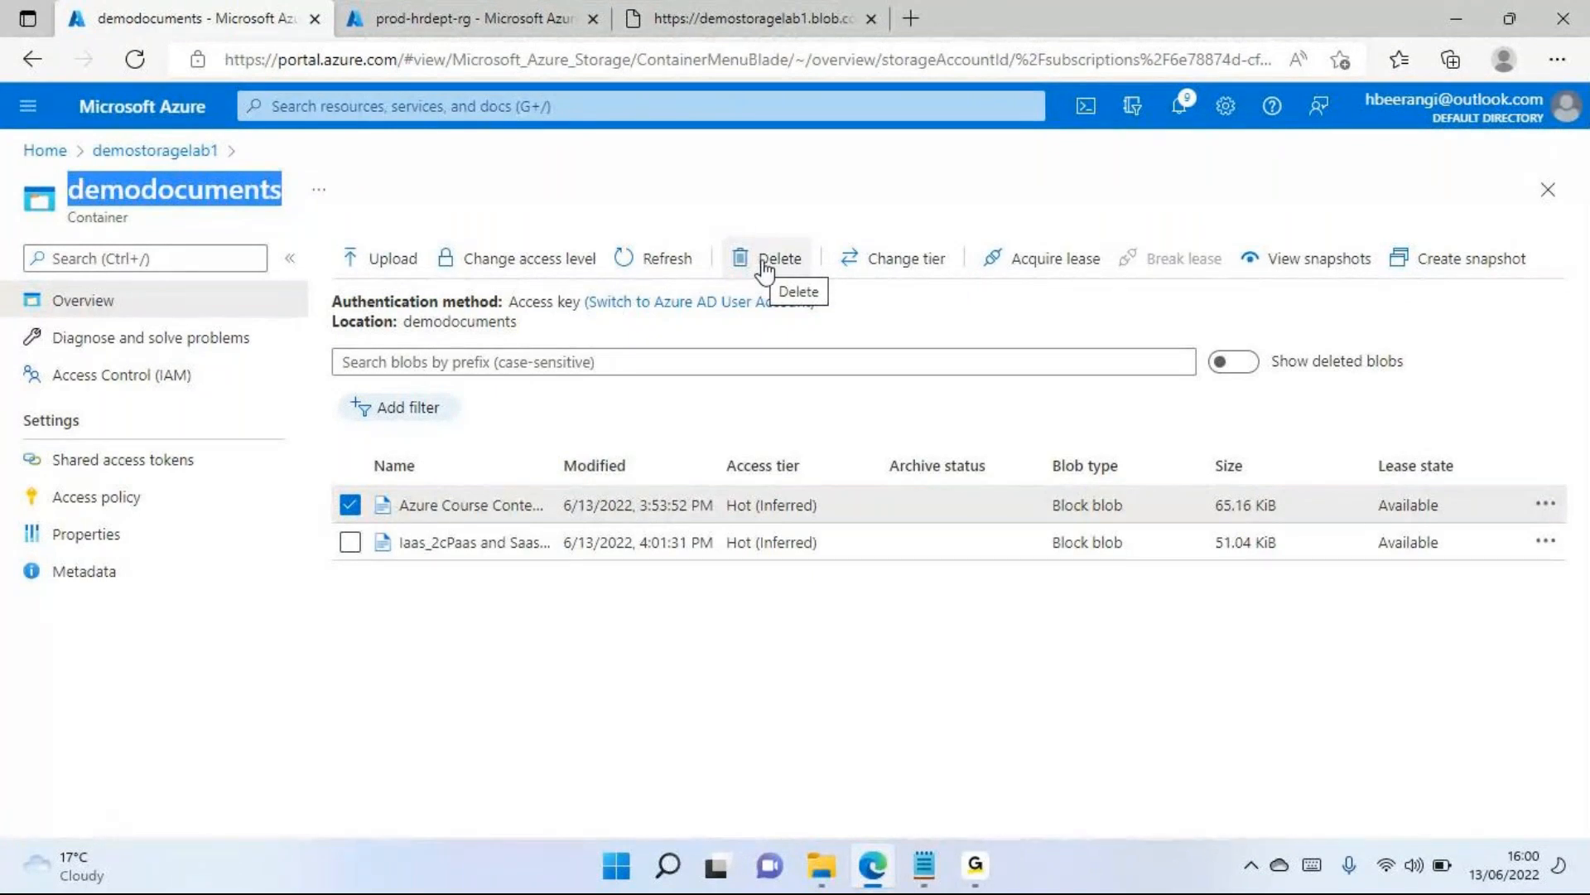
click(912, 261)
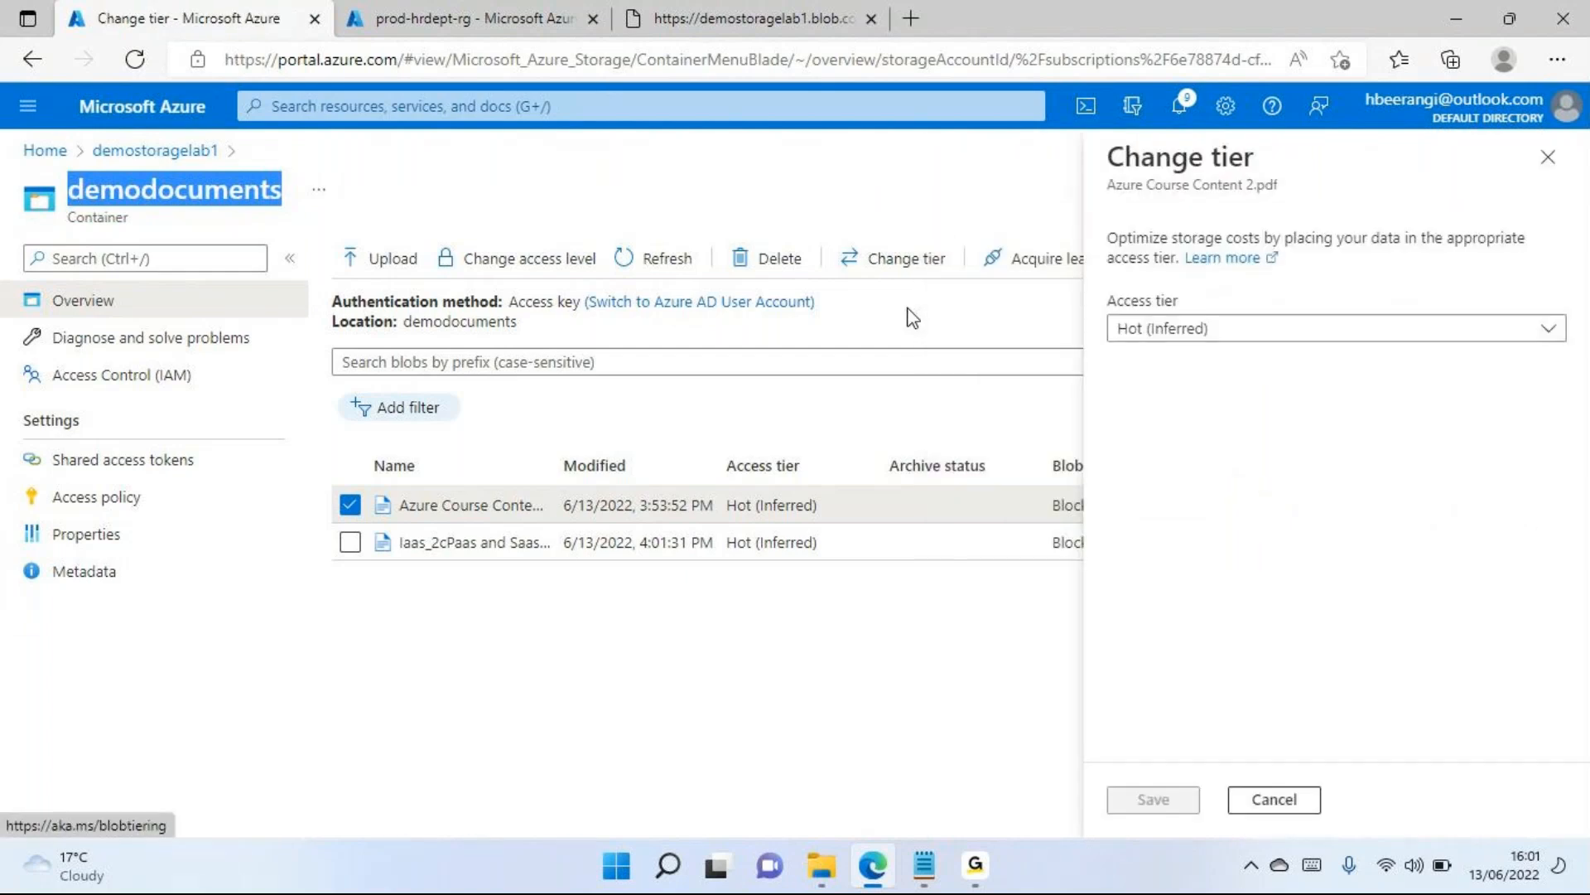
click(1154, 332)
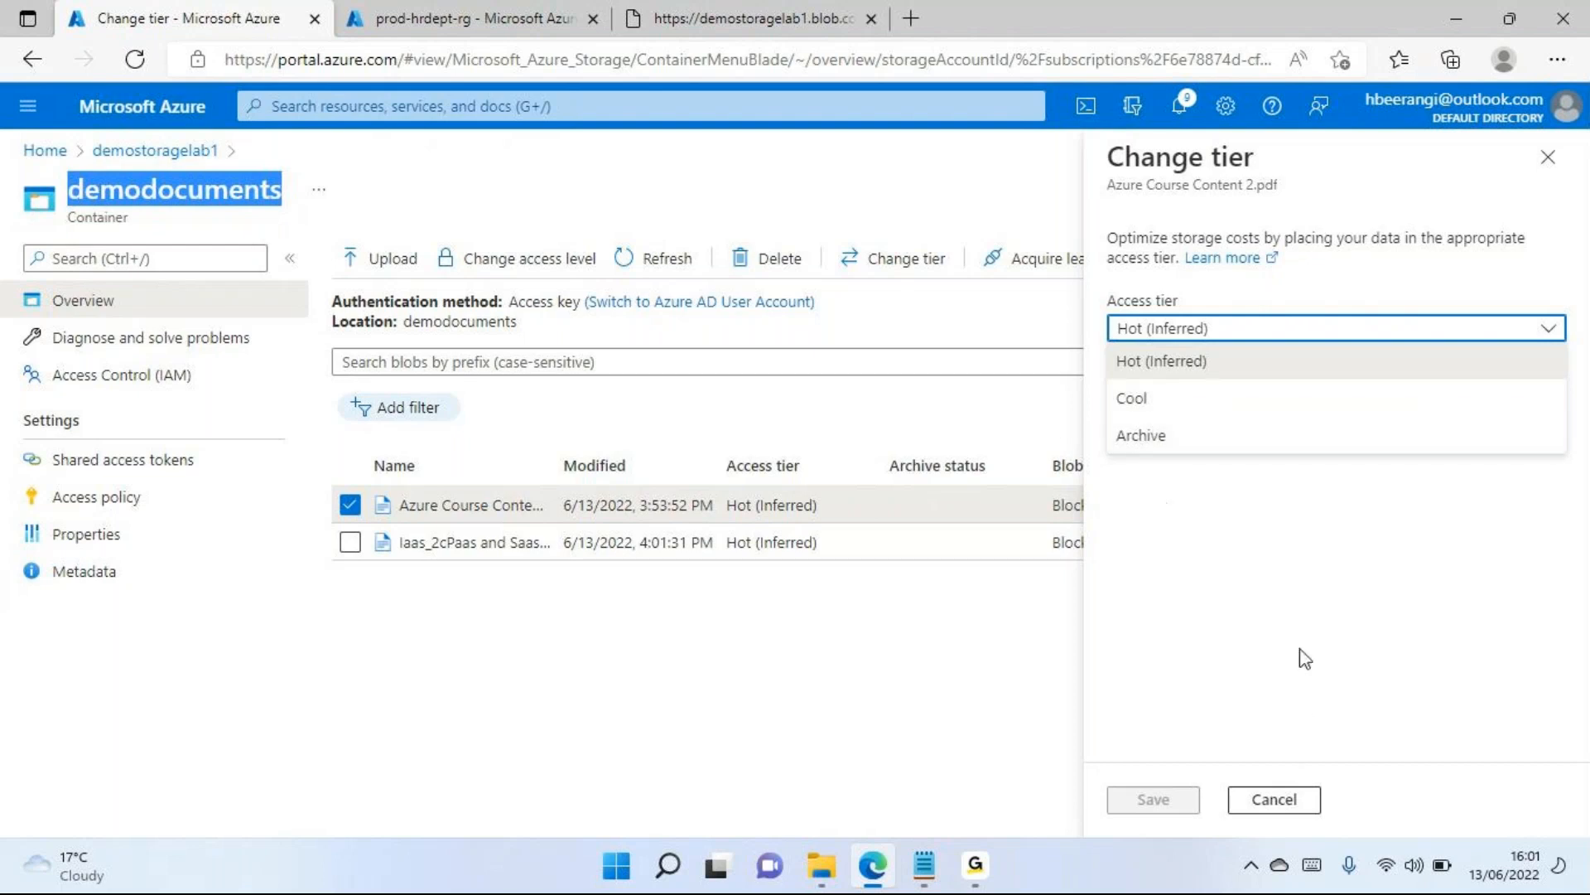
click(1288, 802)
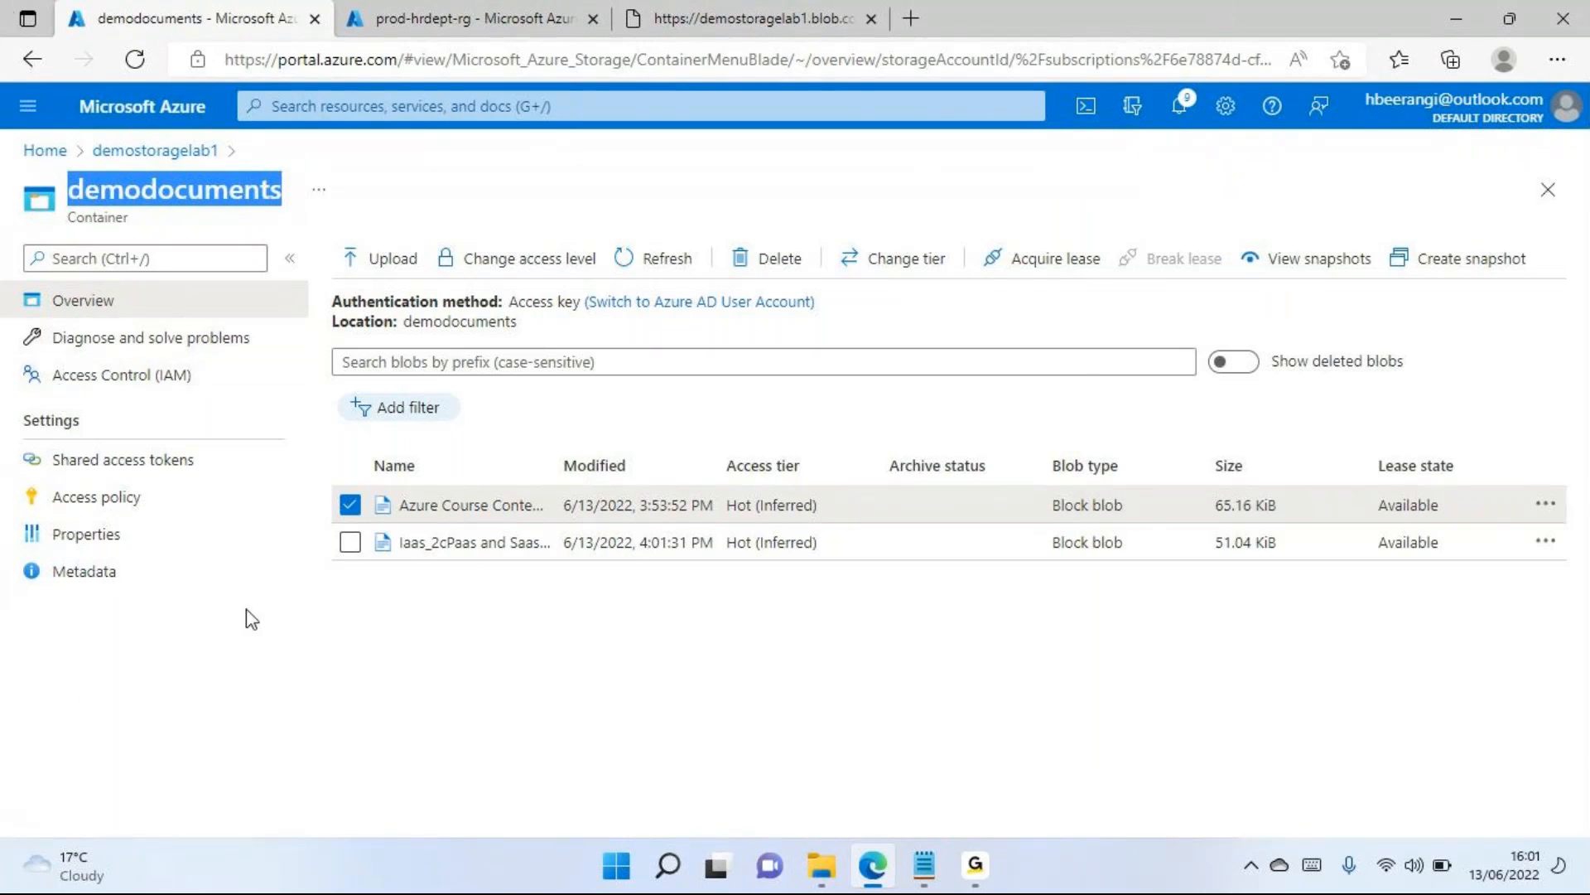
Review the available actions and overview properties of Azure Course Content 2.pdf, and return to the container's blob list
click(351, 503)
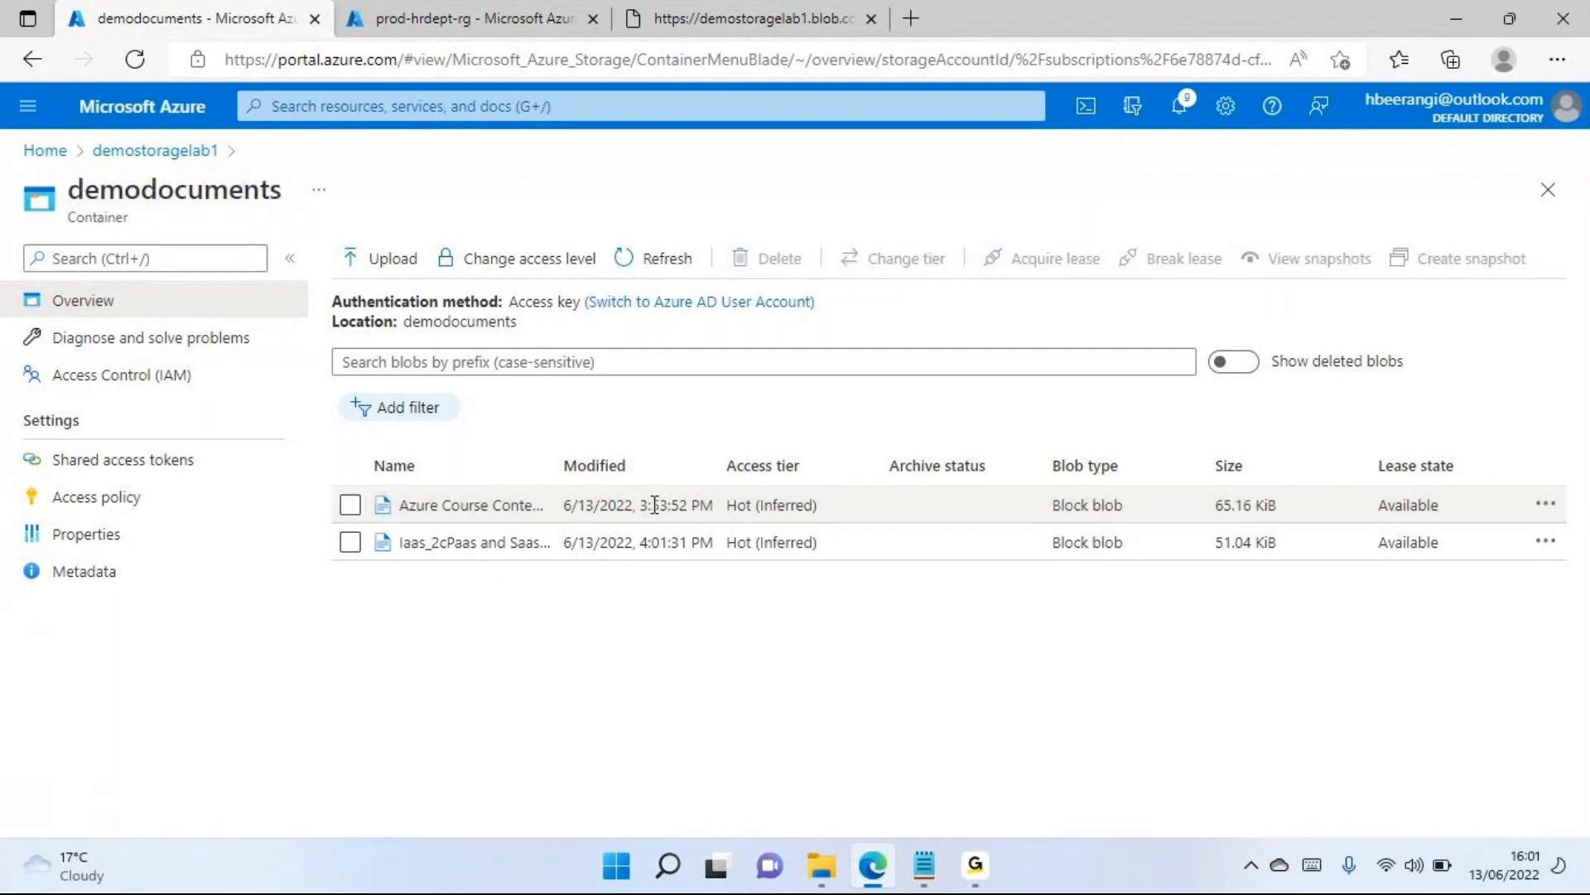
click(350, 505)
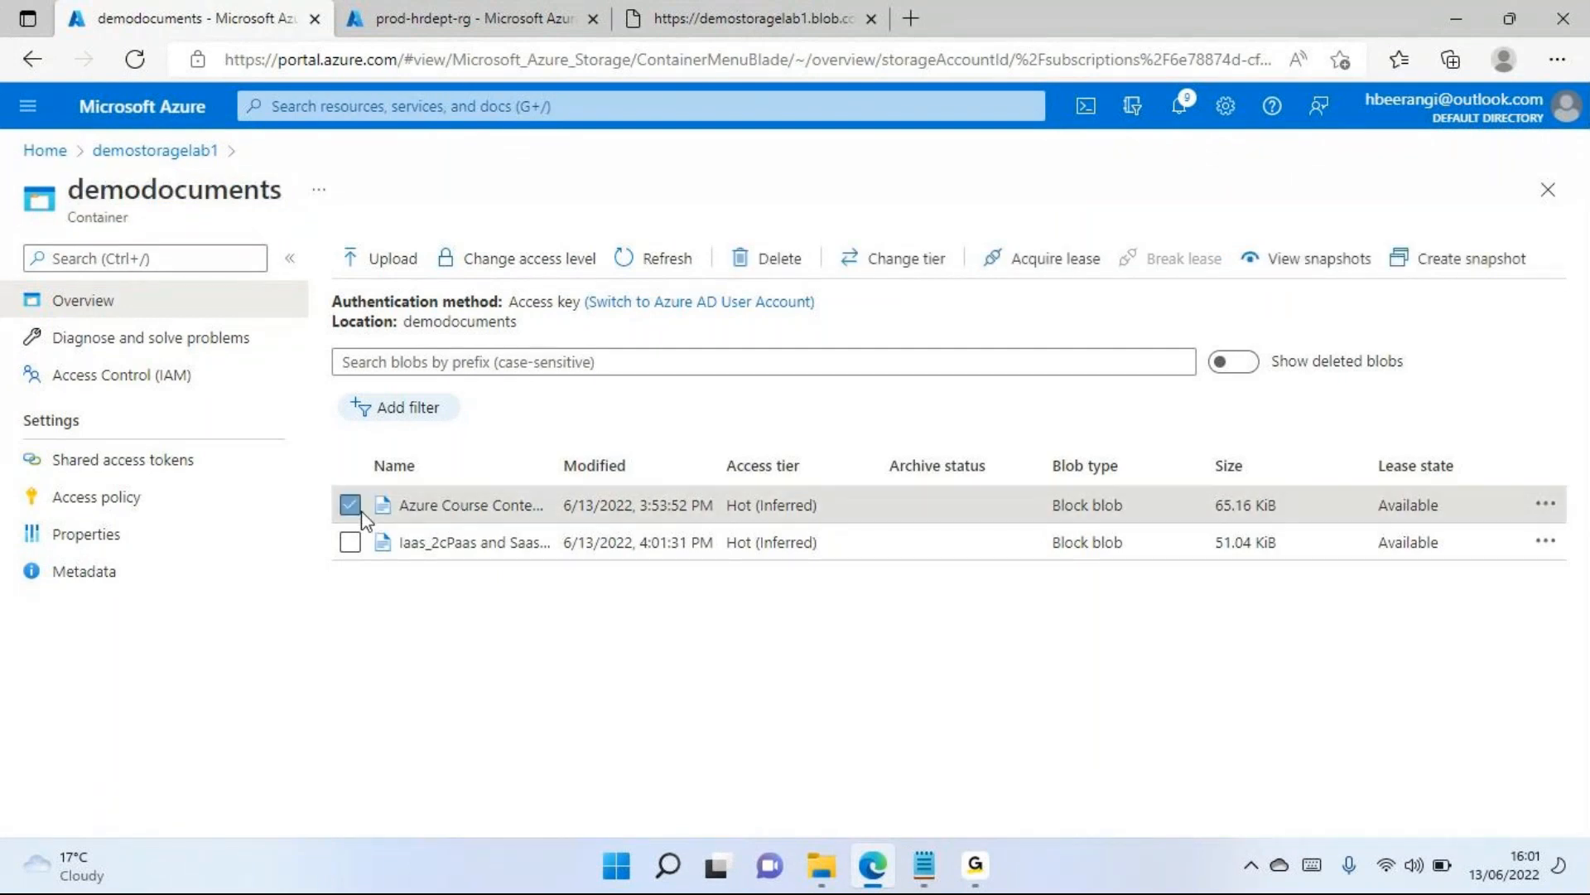
click(1549, 509)
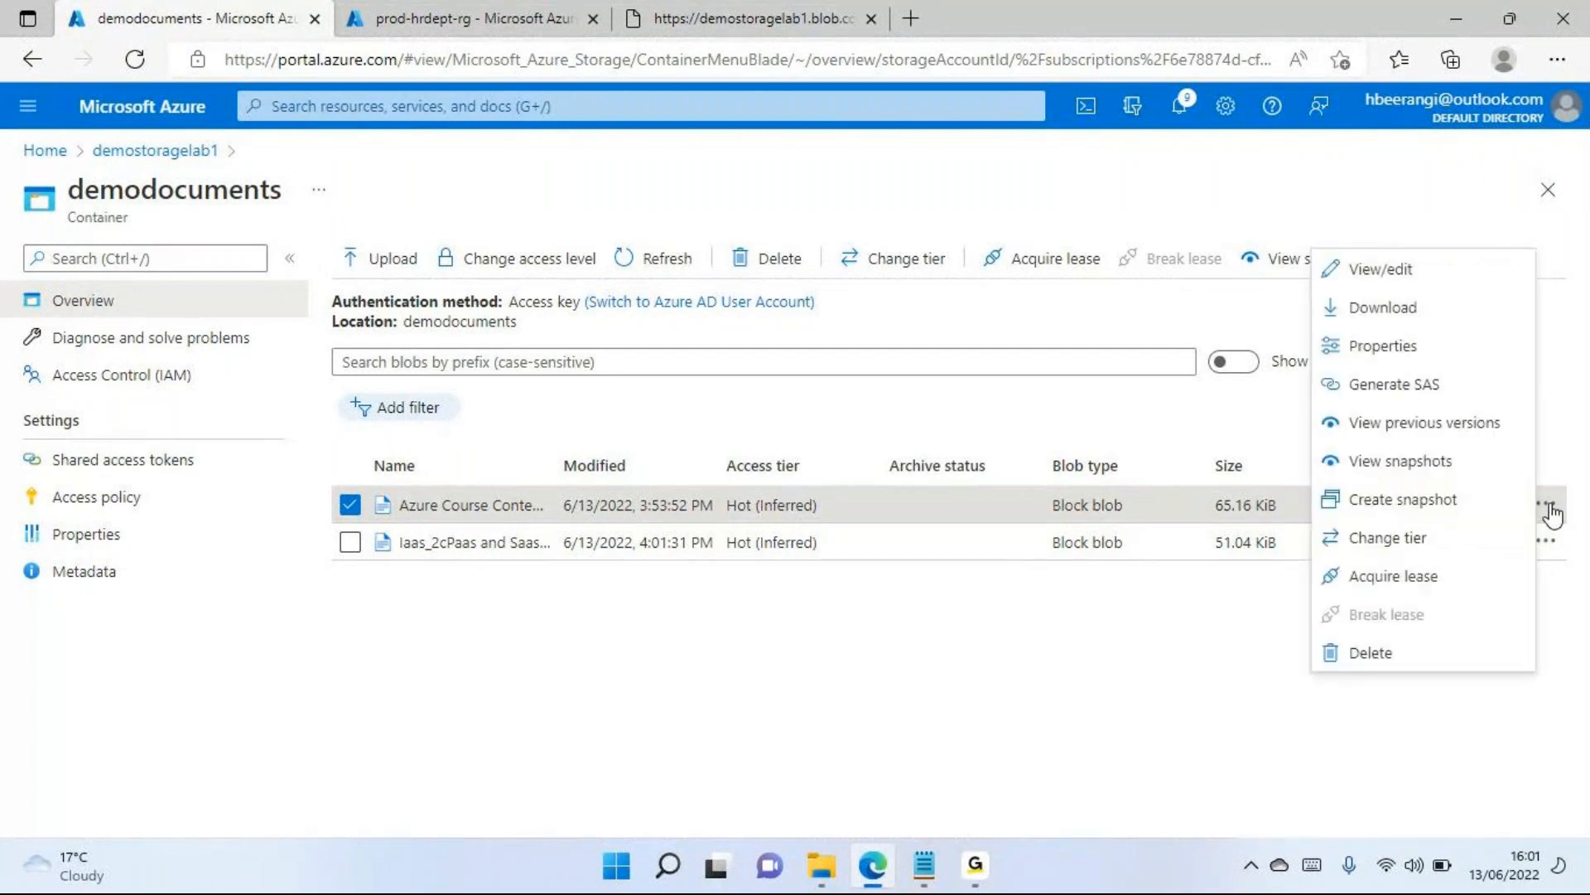
click(1423, 325)
click(474, 507)
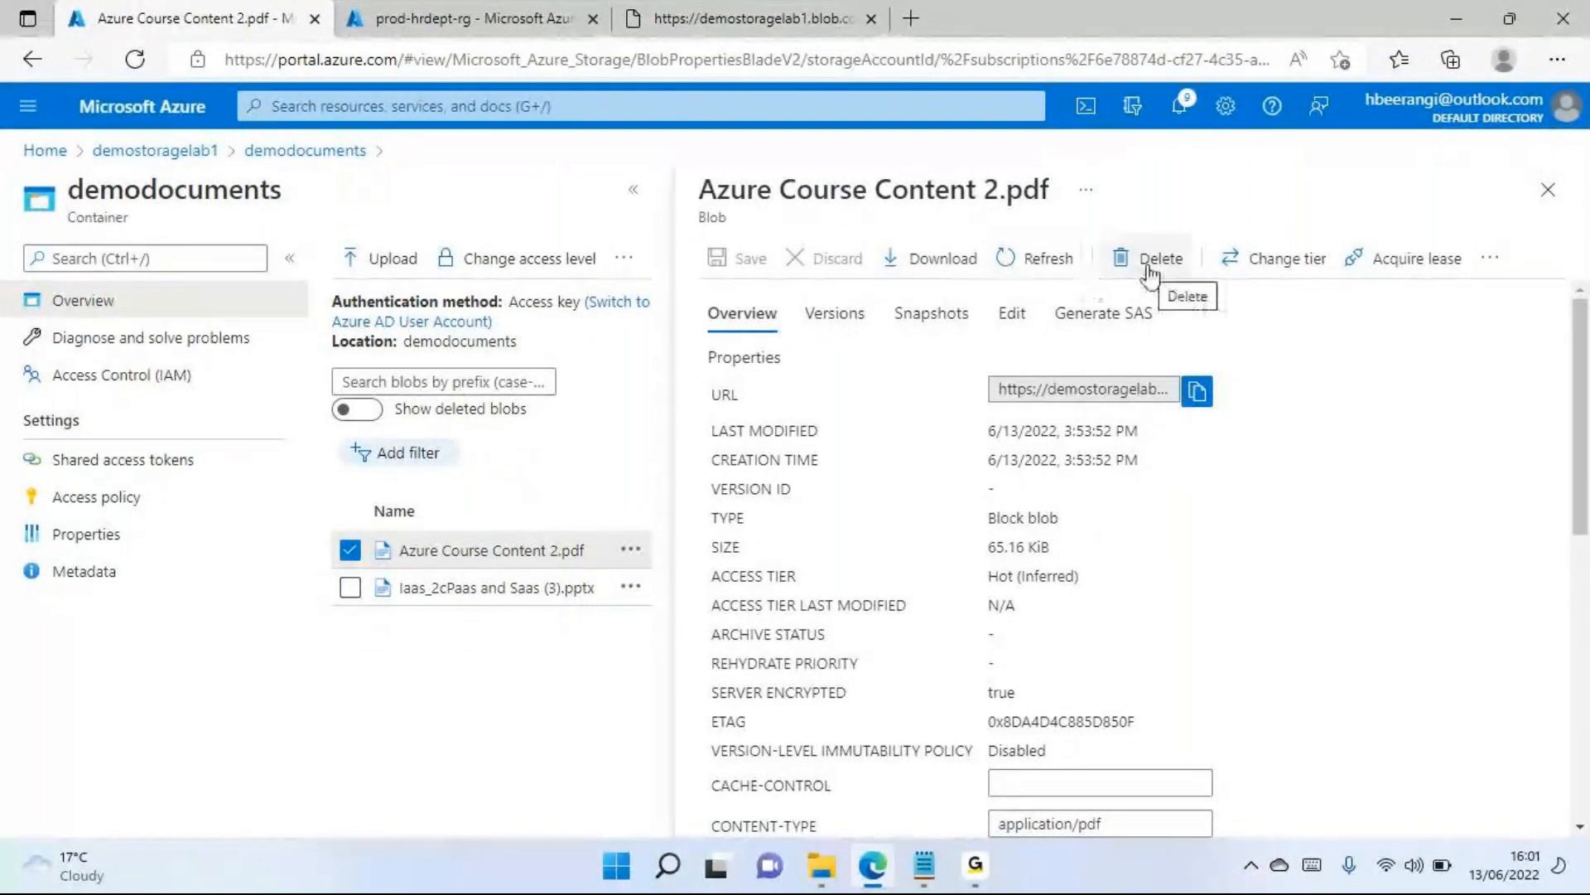
click(1548, 189)
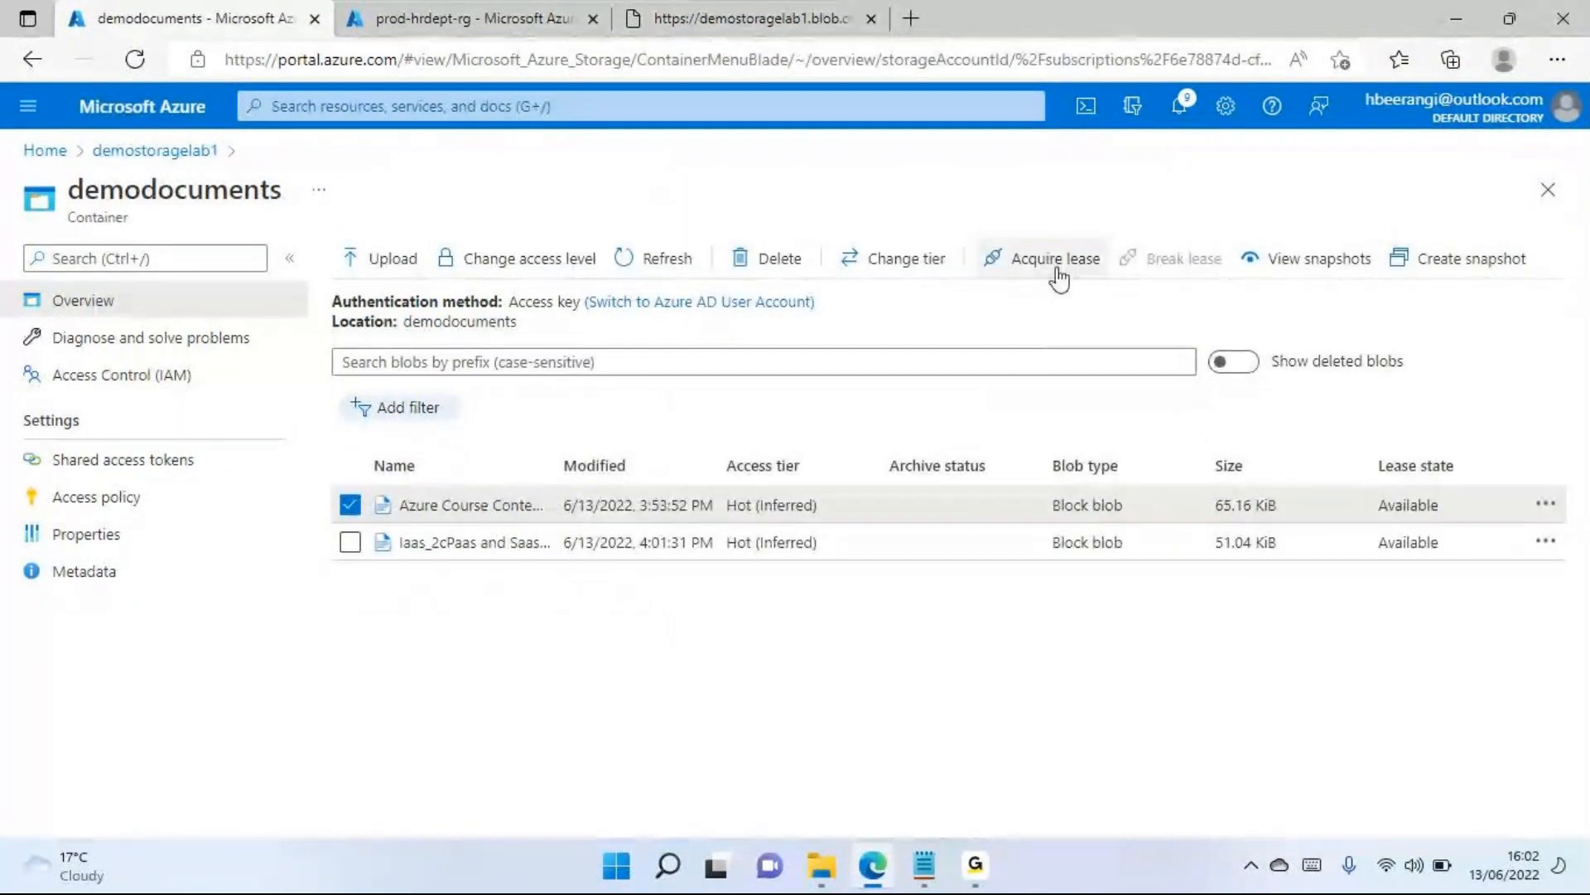
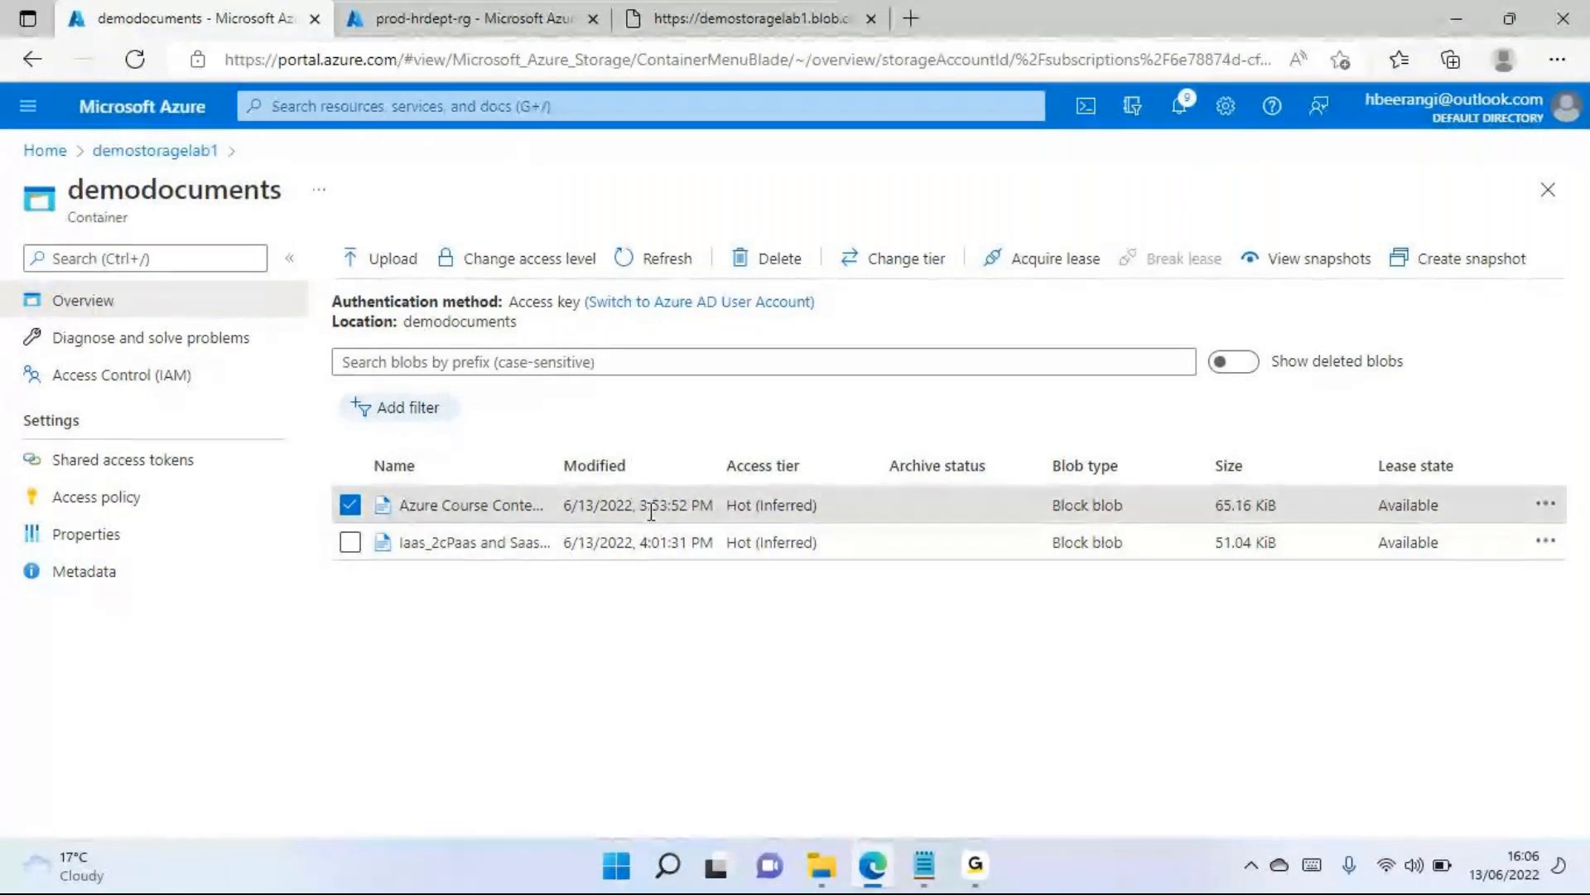
Set the Windows time zone to (UTC+05:30) Chennai, Kolkata, Mumbai, New Delhi, and close the Settings window
drag(643, 507, 714, 507)
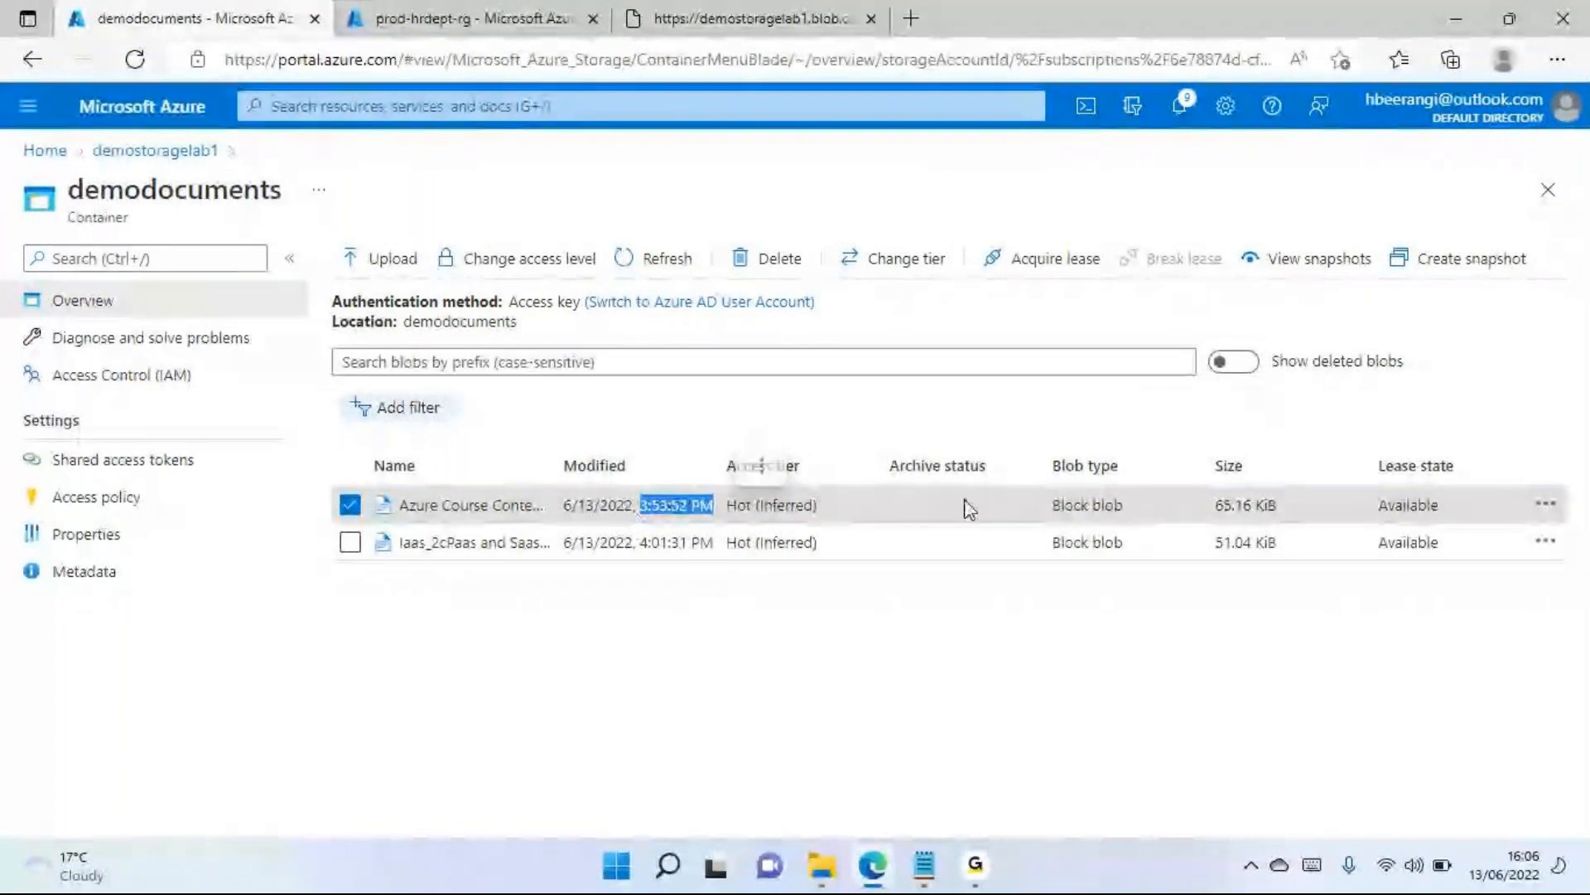
right_click(1524, 876)
click(1490, 769)
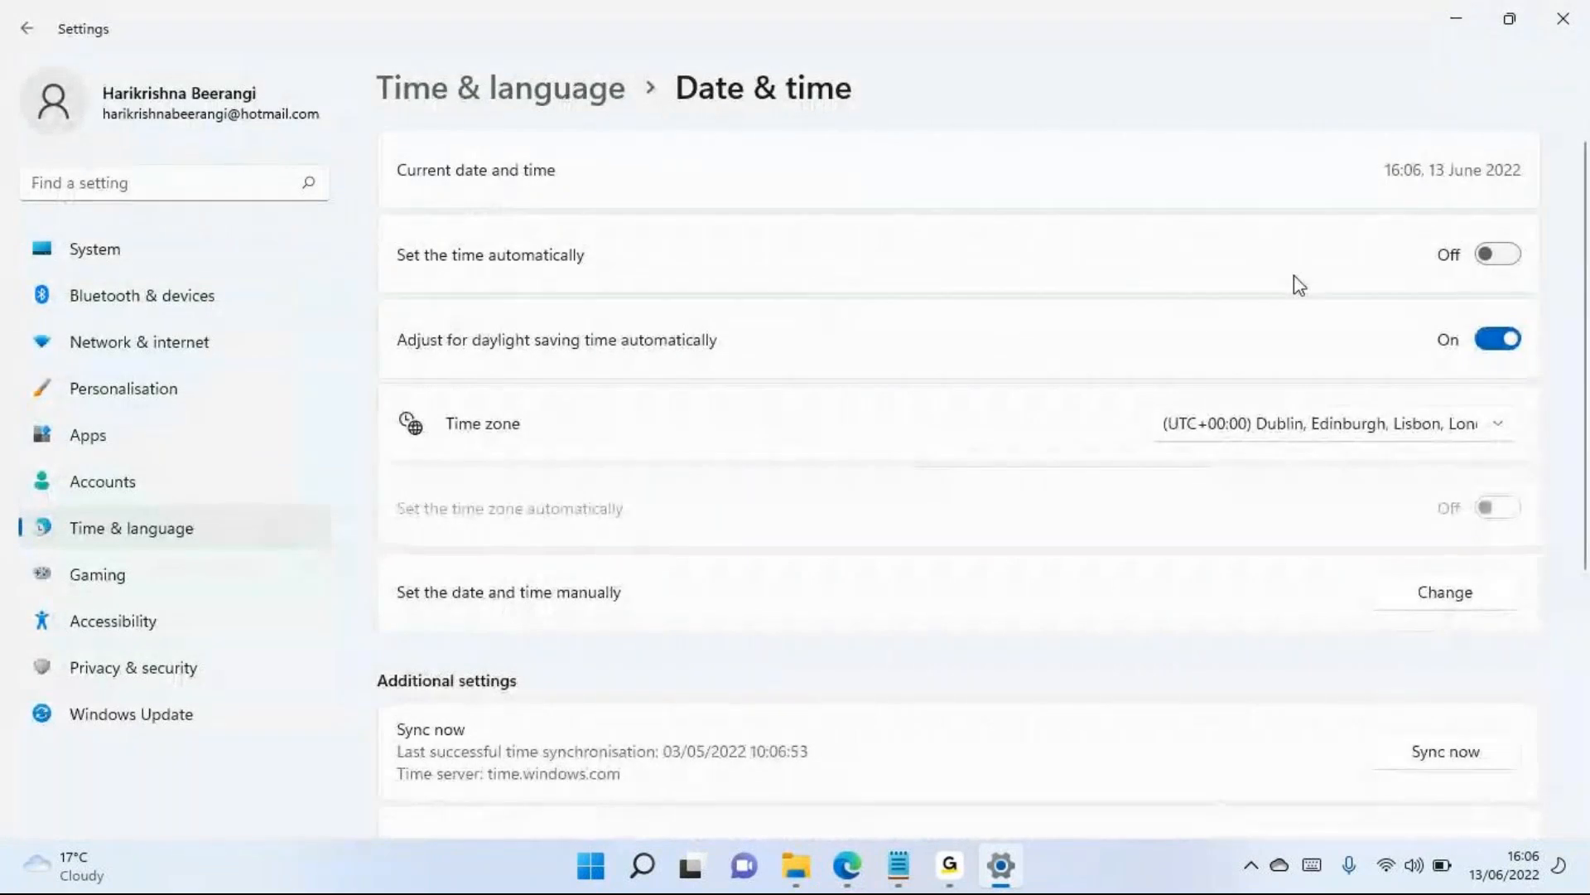
click(1356, 424)
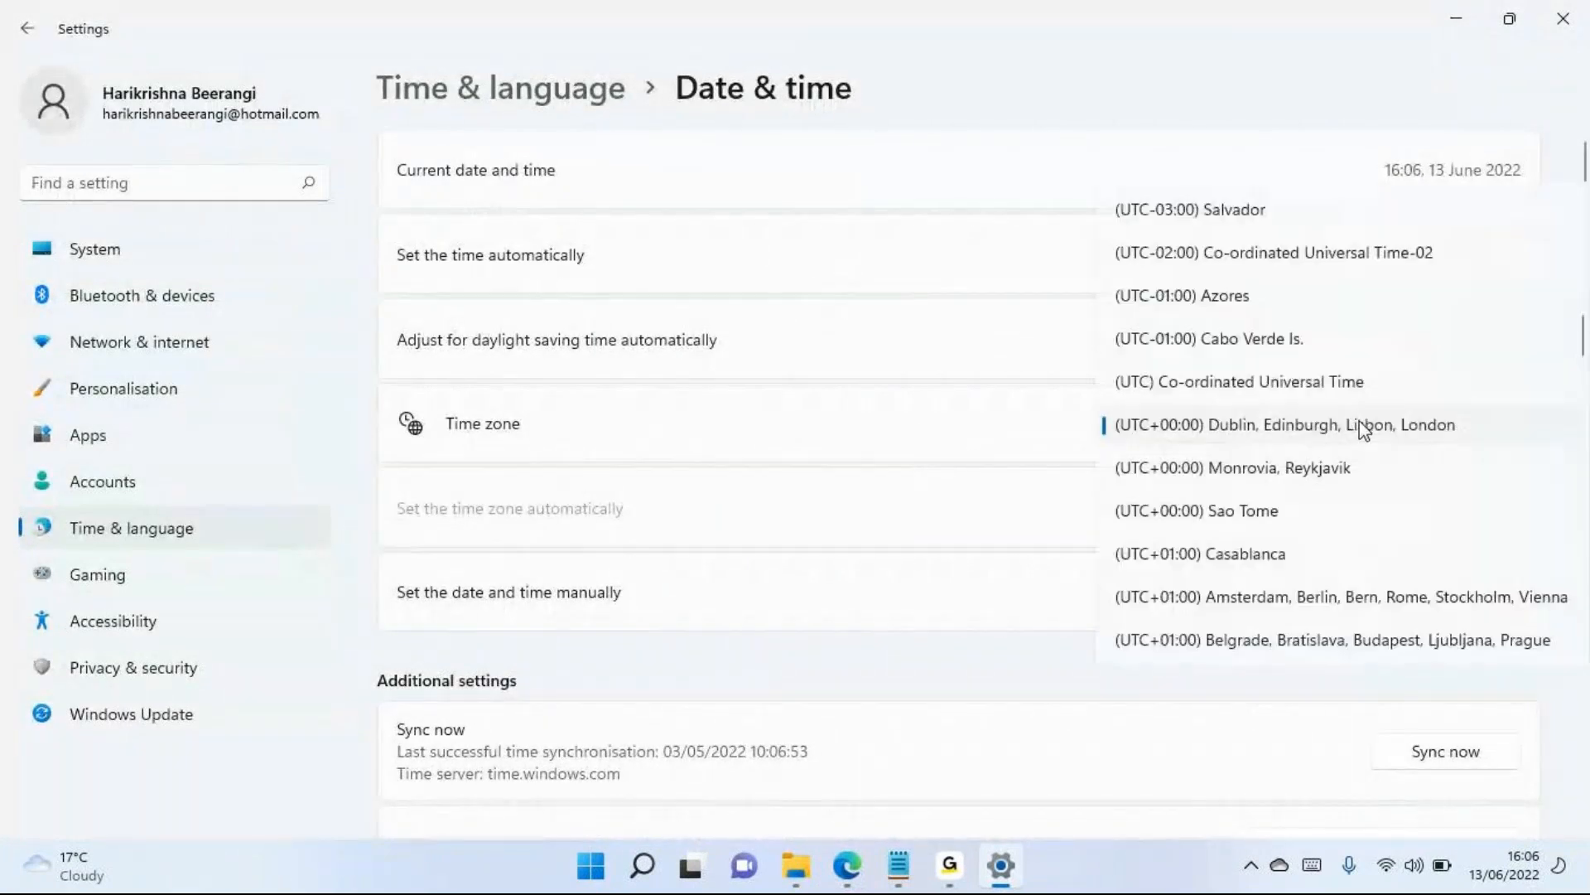
scroll(1325, 560, down, 8)
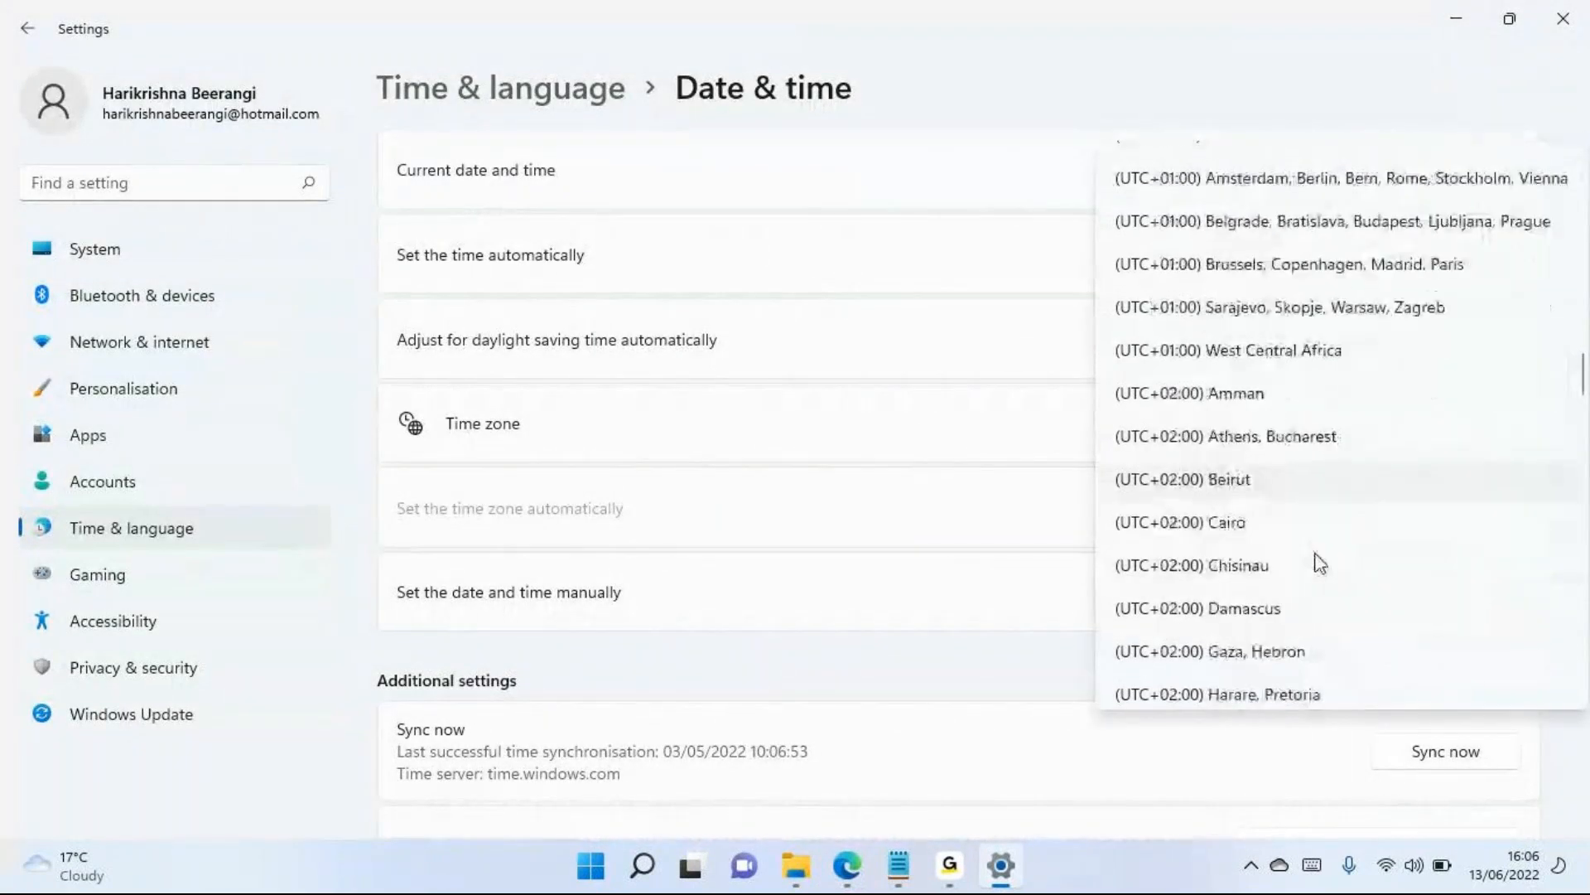
scroll(1320, 559, down, 10)
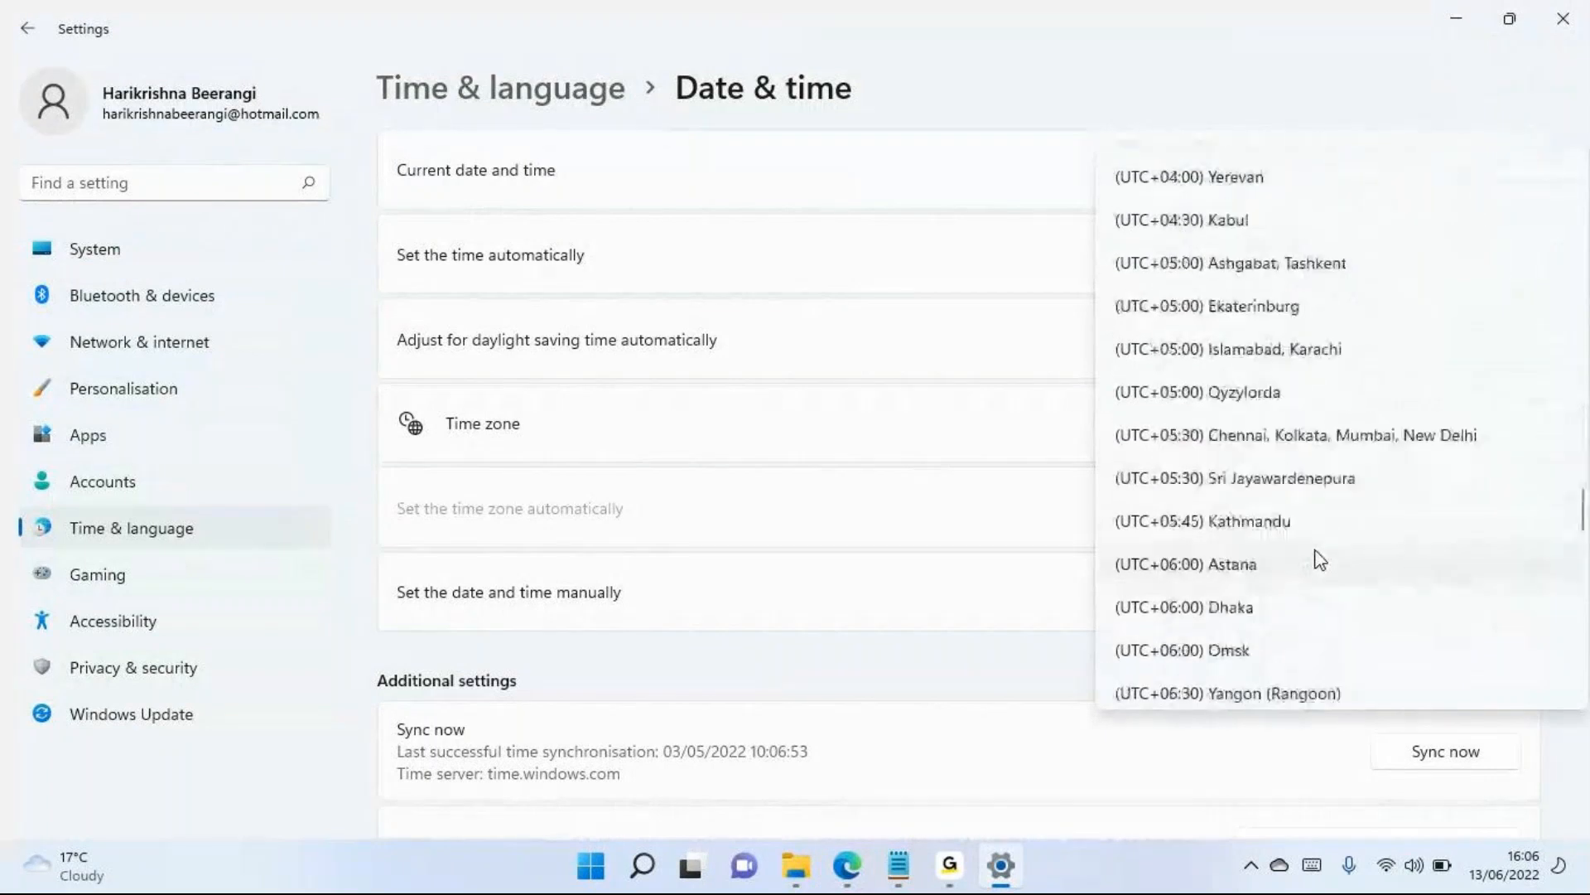
click(1303, 436)
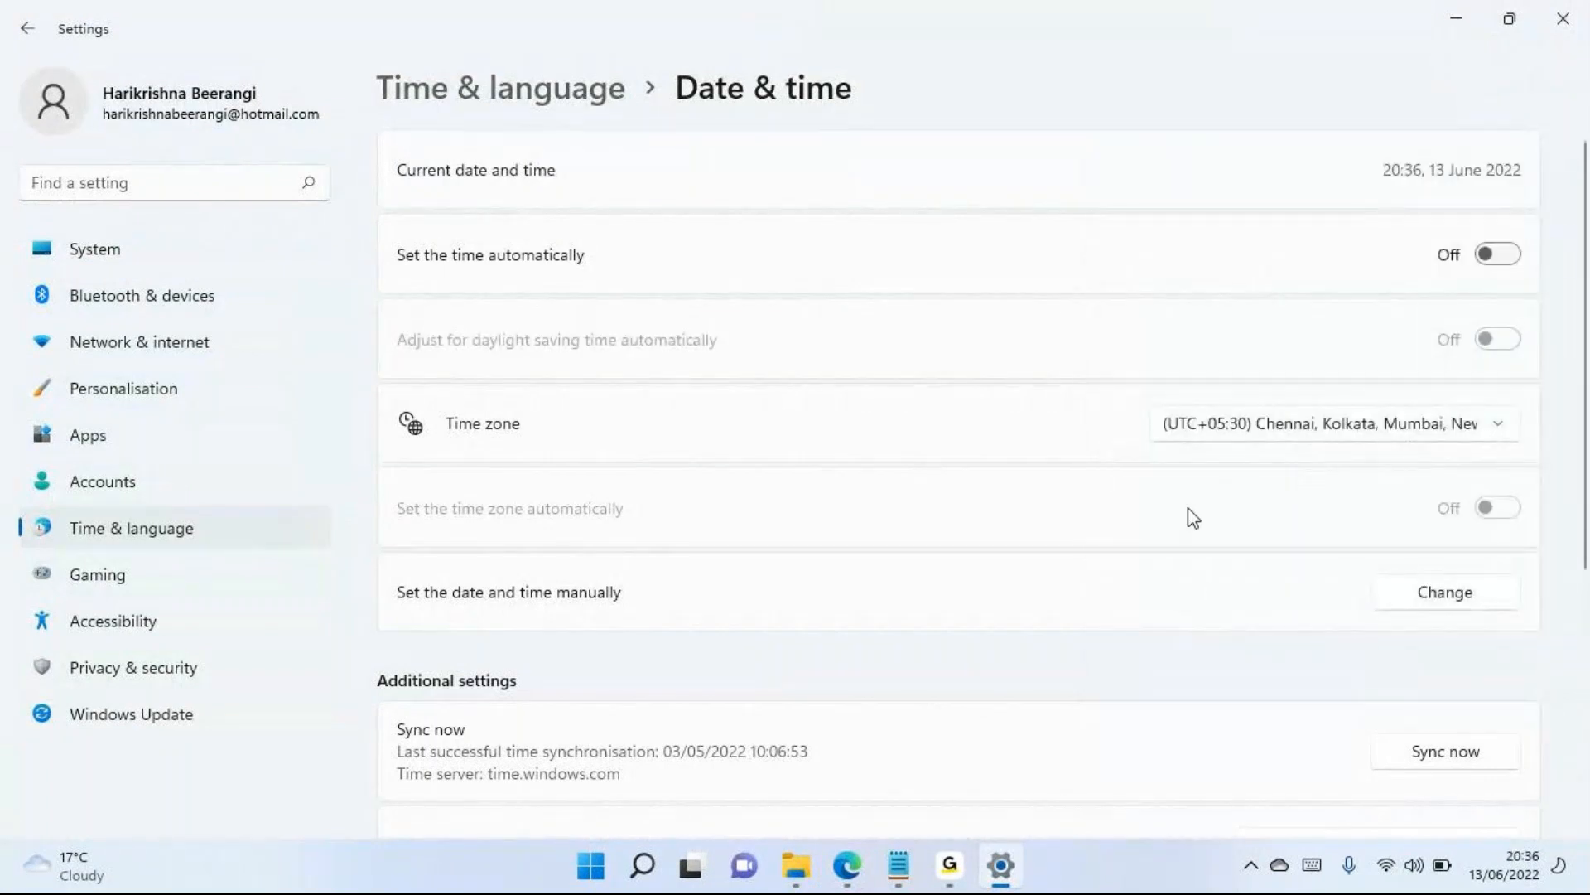
scroll(1168, 547, down, 2)
double_click(573, 33)
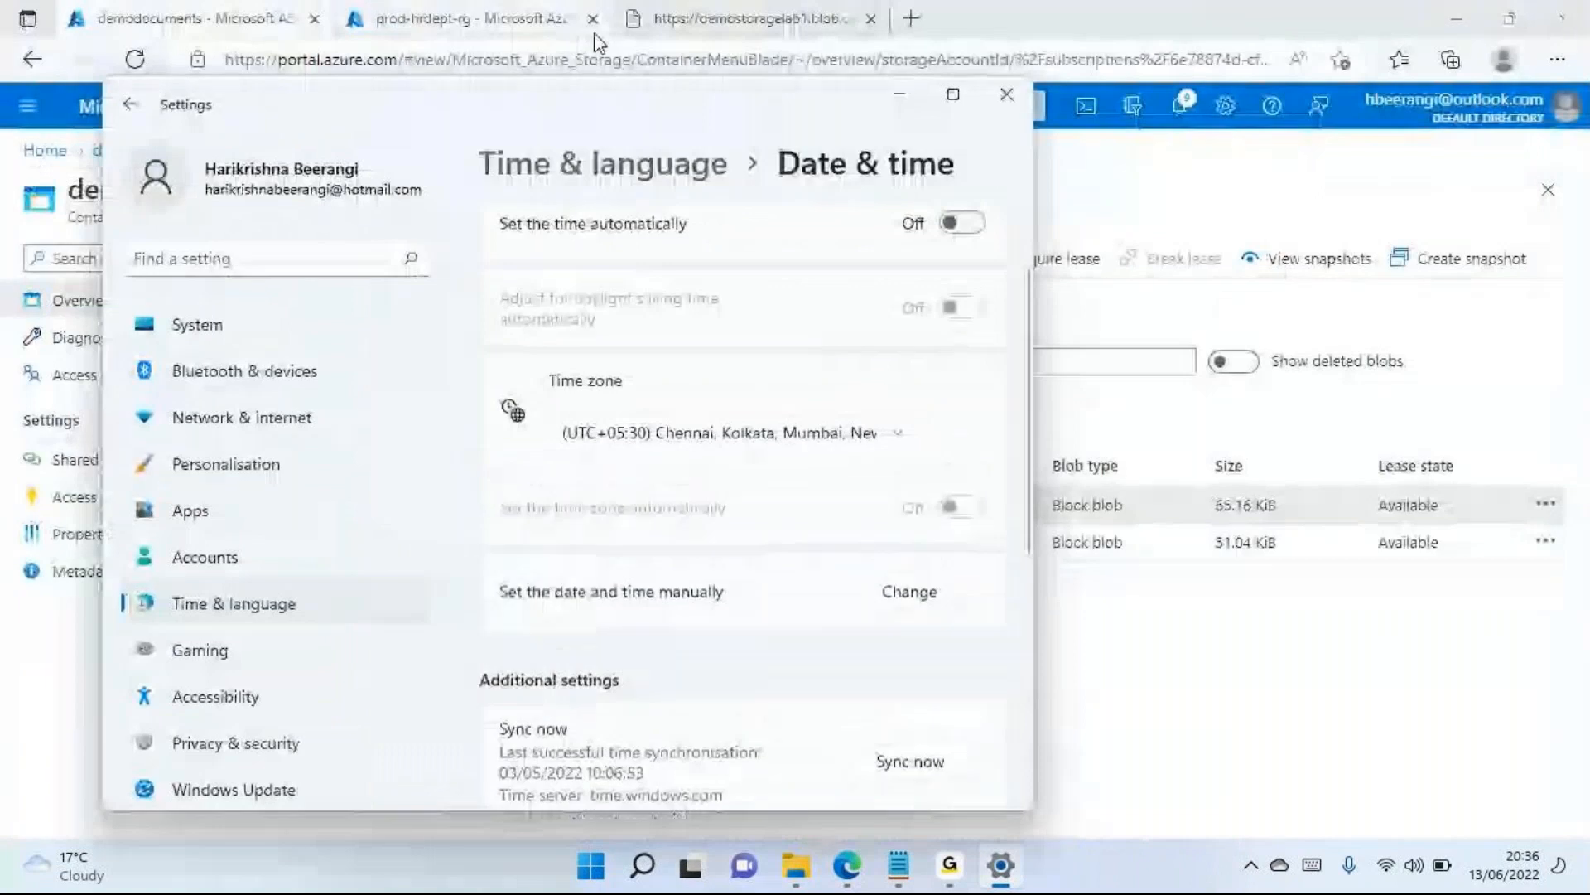
click(1007, 94)
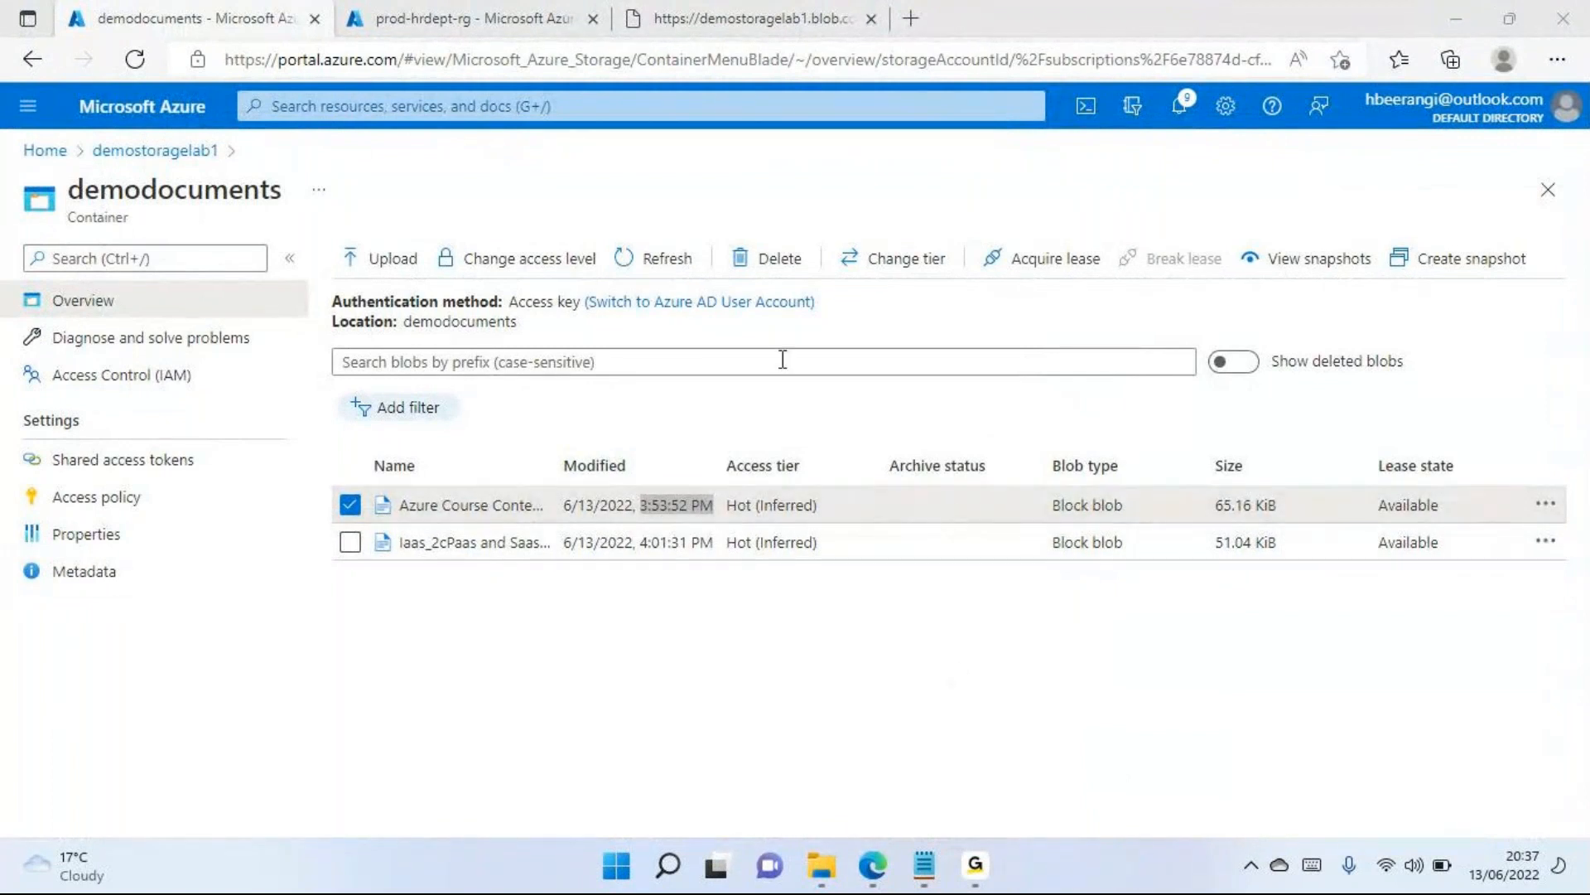
Refresh the demodocuments blob list, reload the portal page to update the modified times, and dismiss the credit notification
click(652, 260)
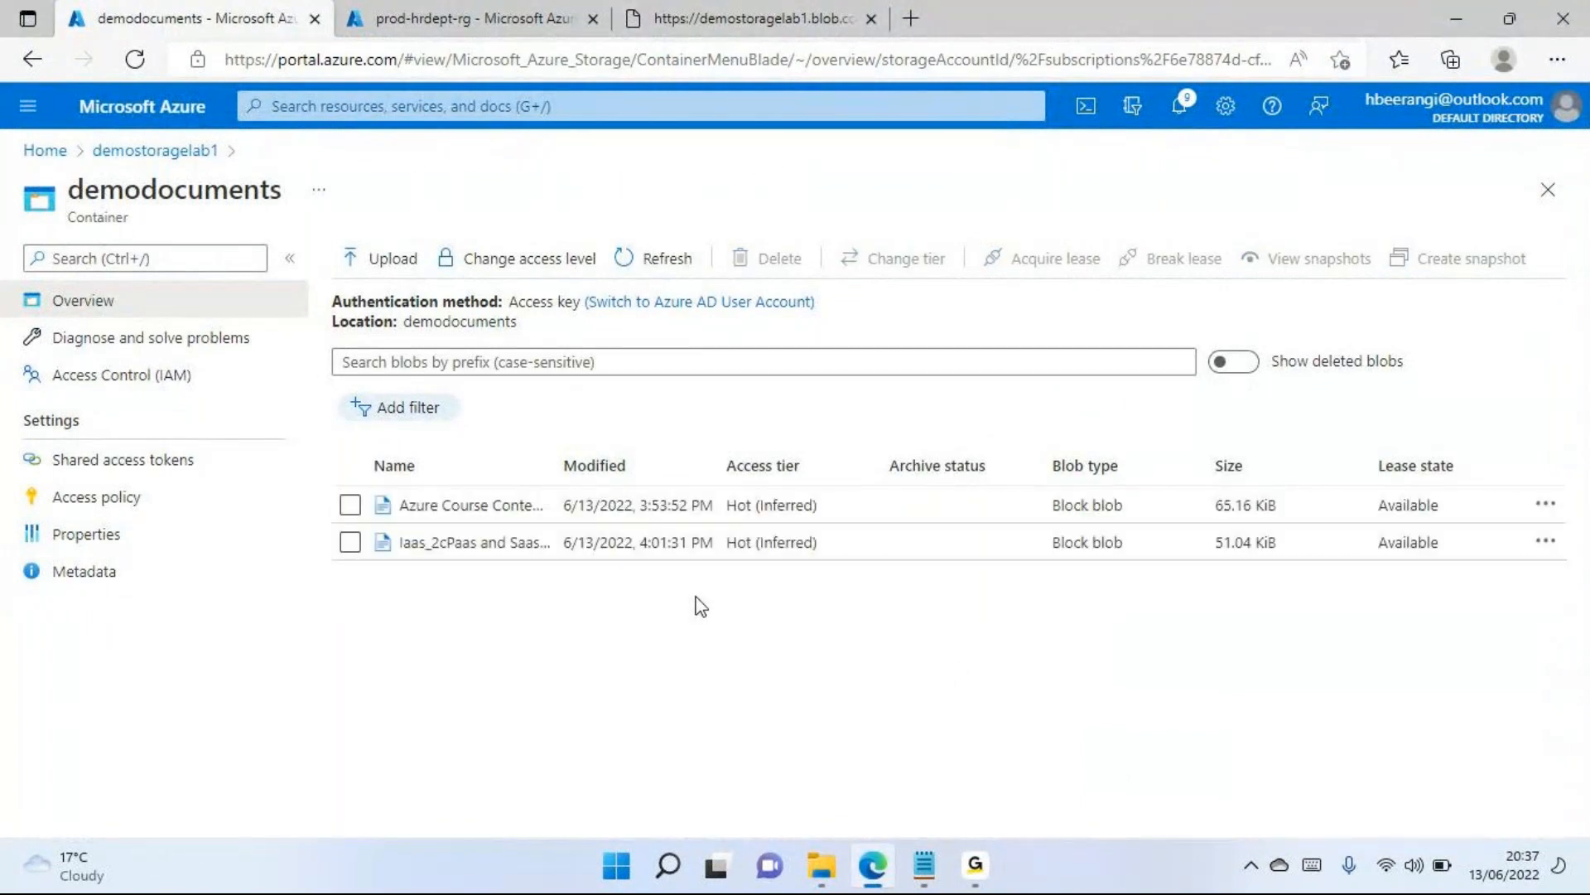
click(135, 59)
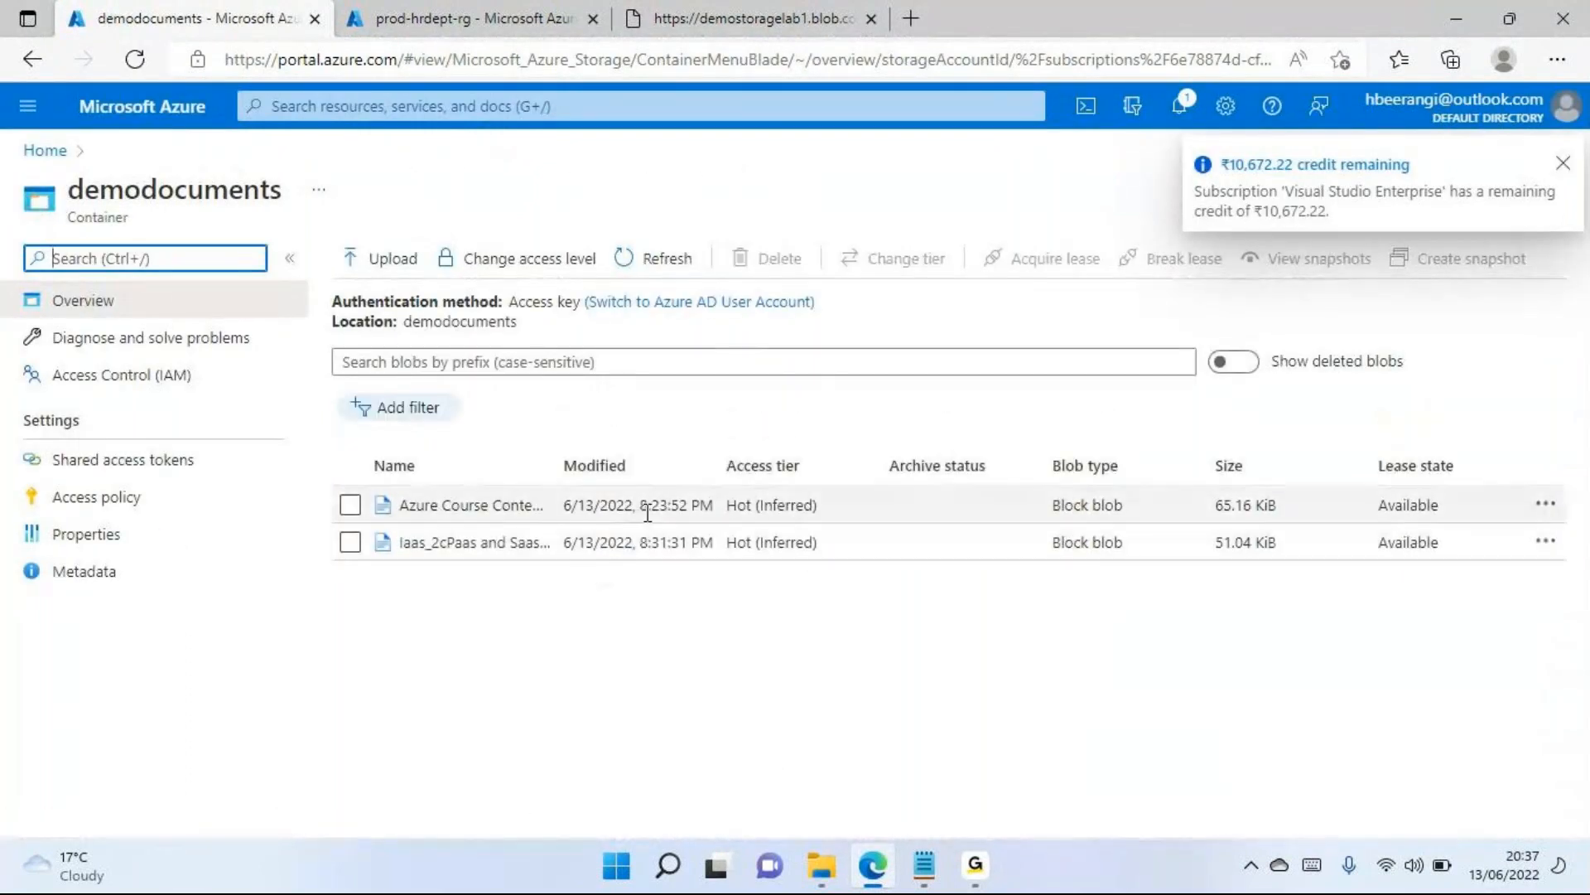
click(1563, 166)
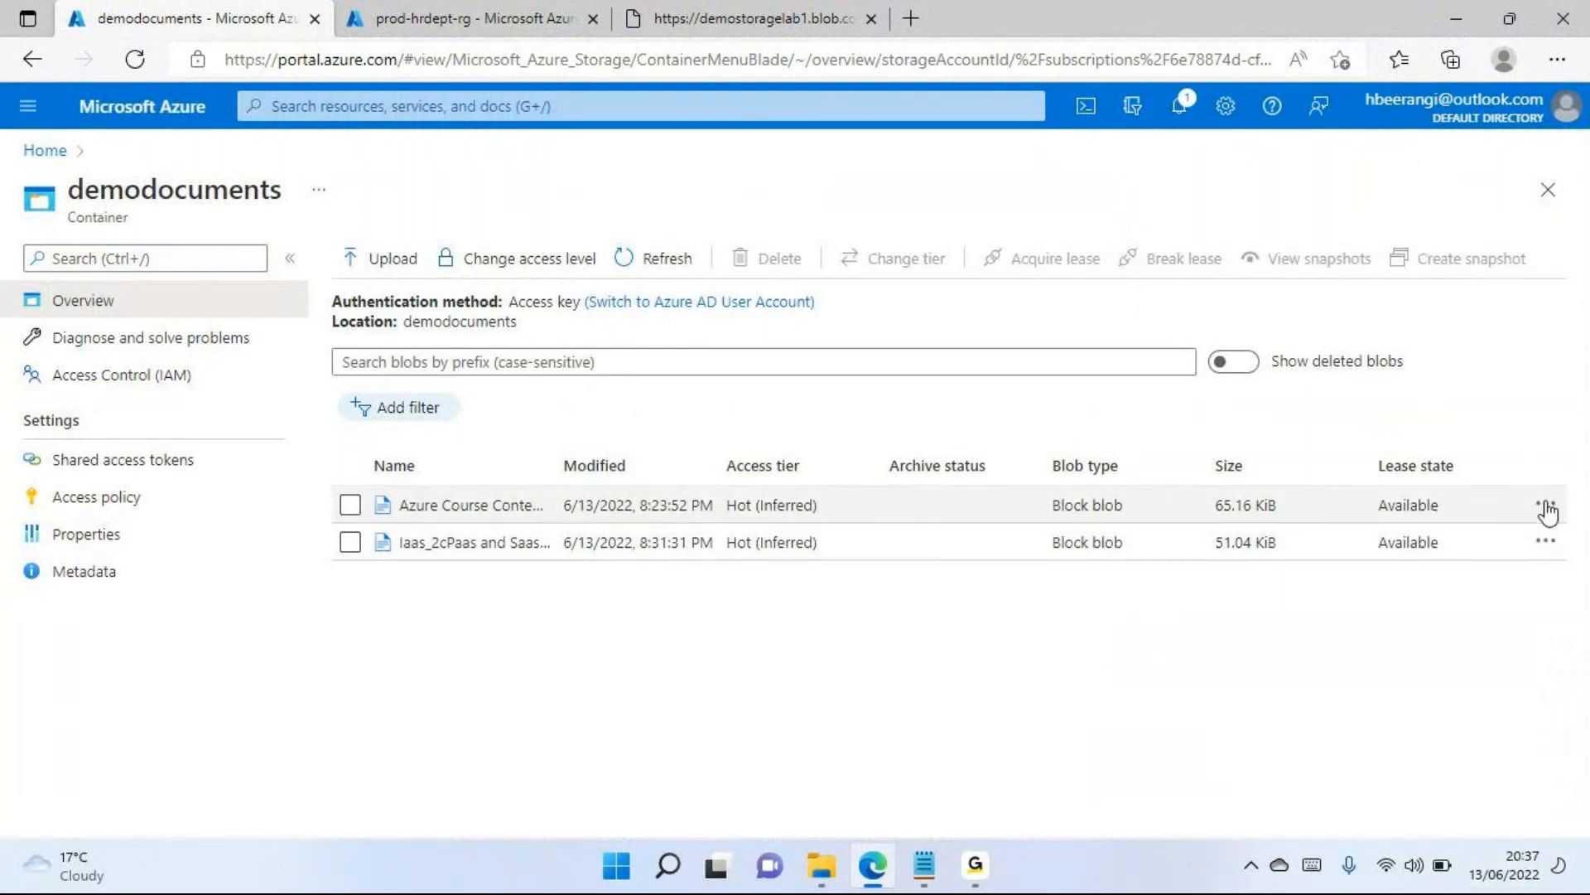
Create a snapshot of the Azure Course Content 2.pdf blob and dismiss the notification
click(350, 503)
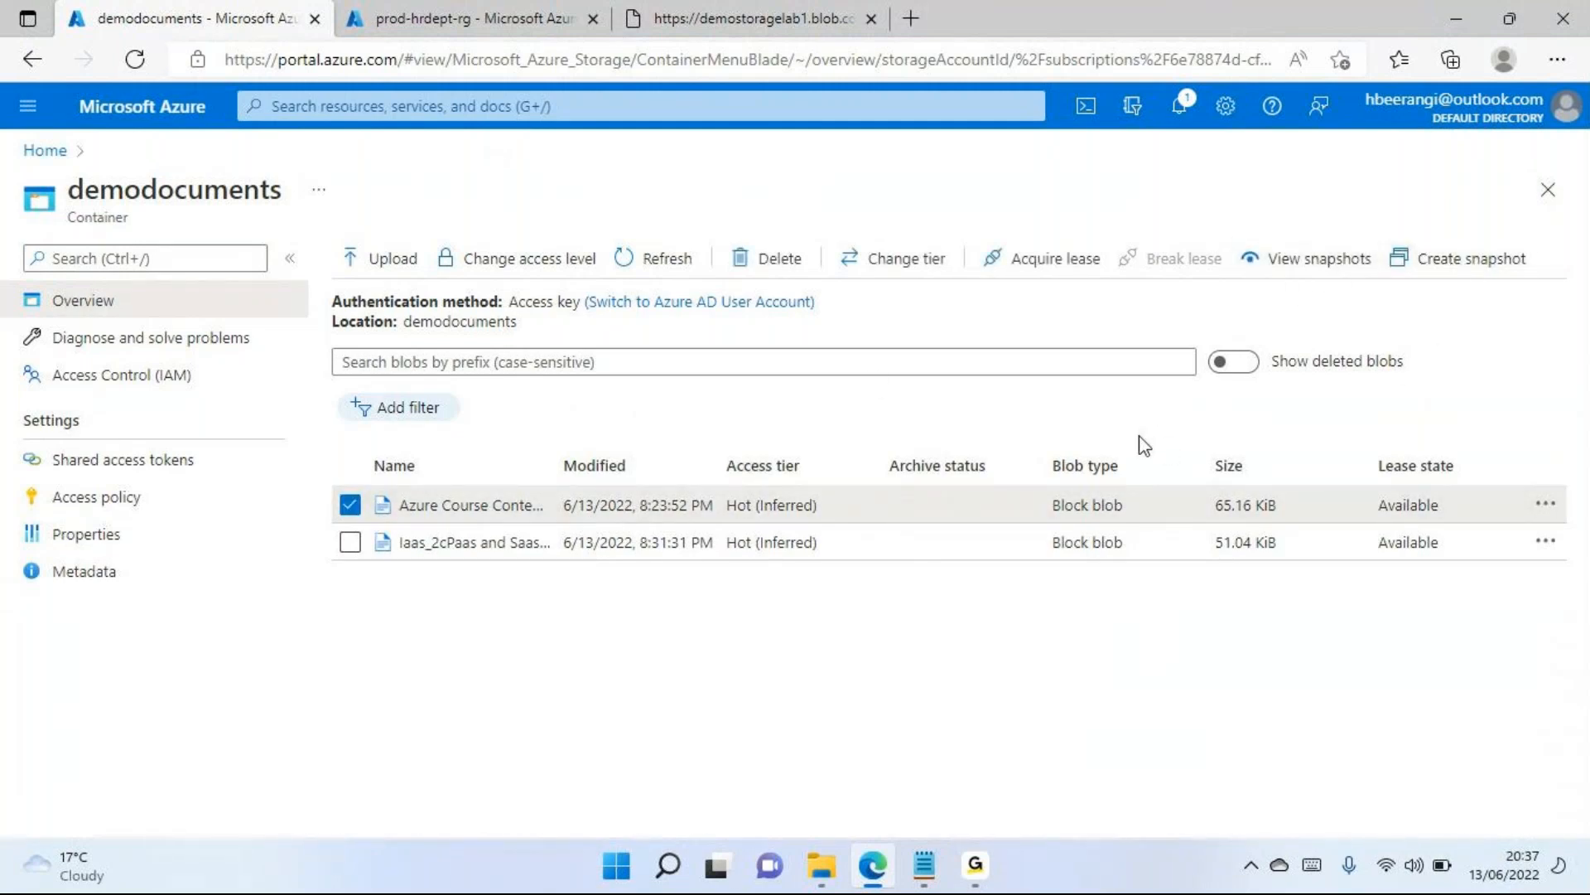
click(1471, 275)
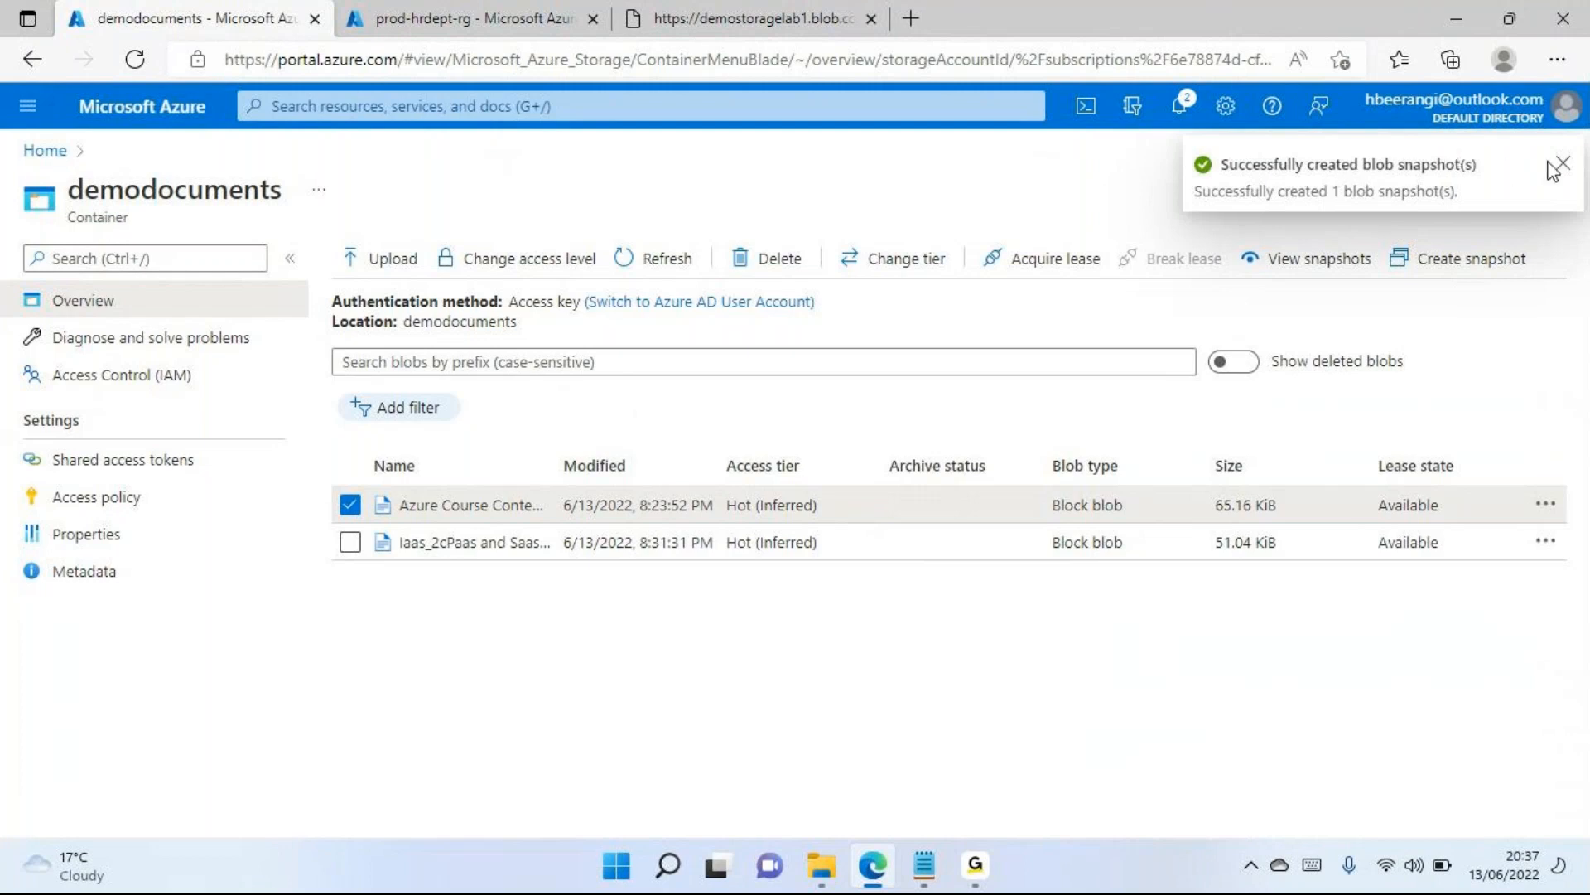
click(1563, 163)
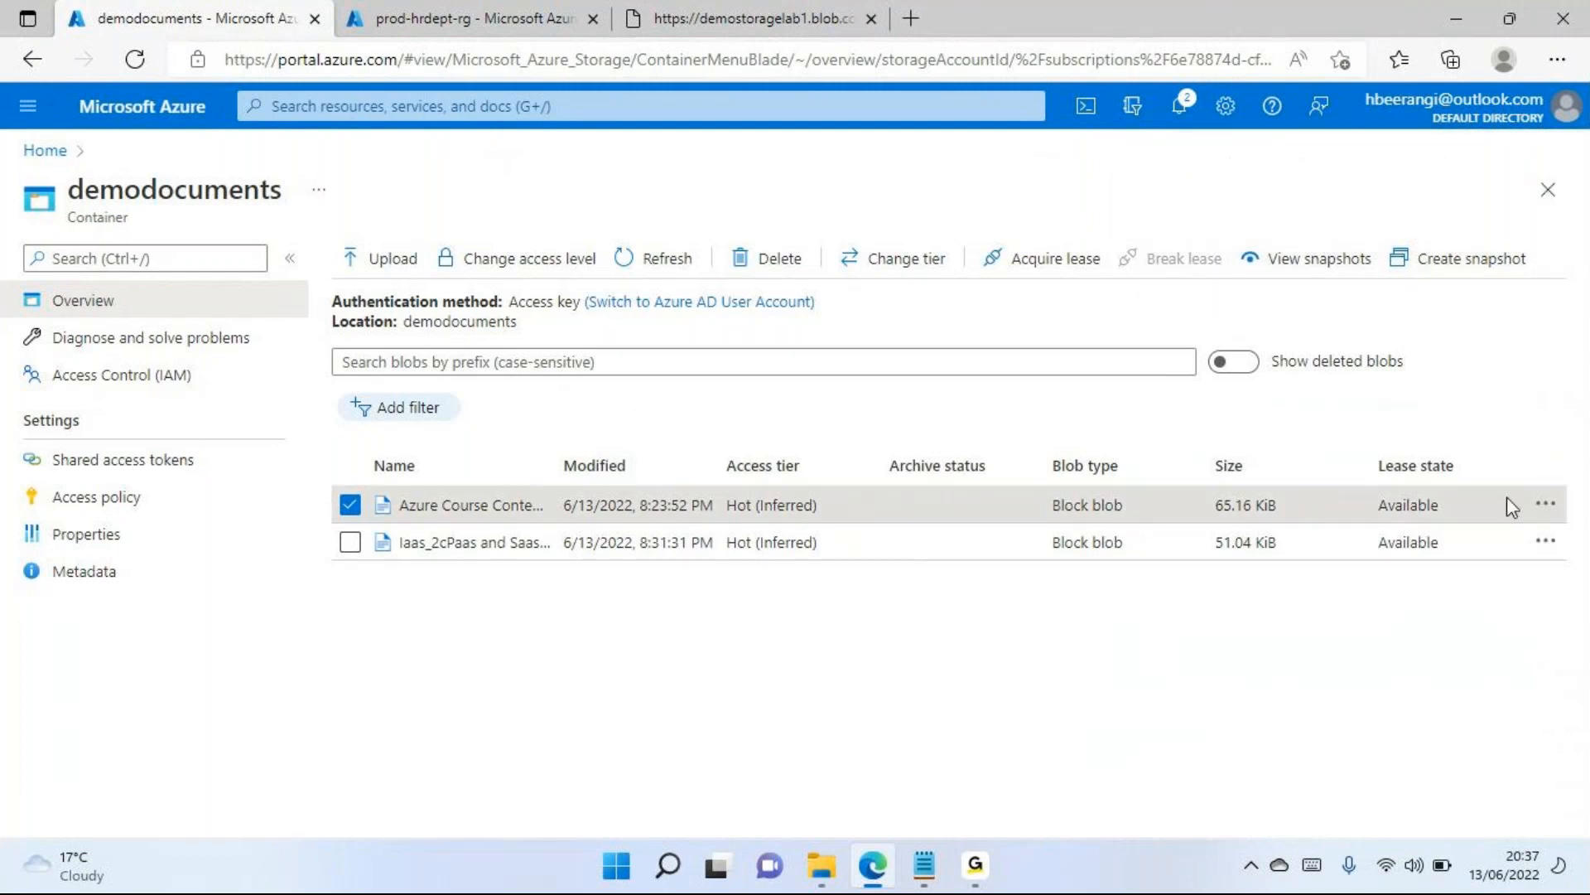
Select only the Iaas_2cPaas and Saas (3).pptx blob and create a snapshot of it
click(344, 511)
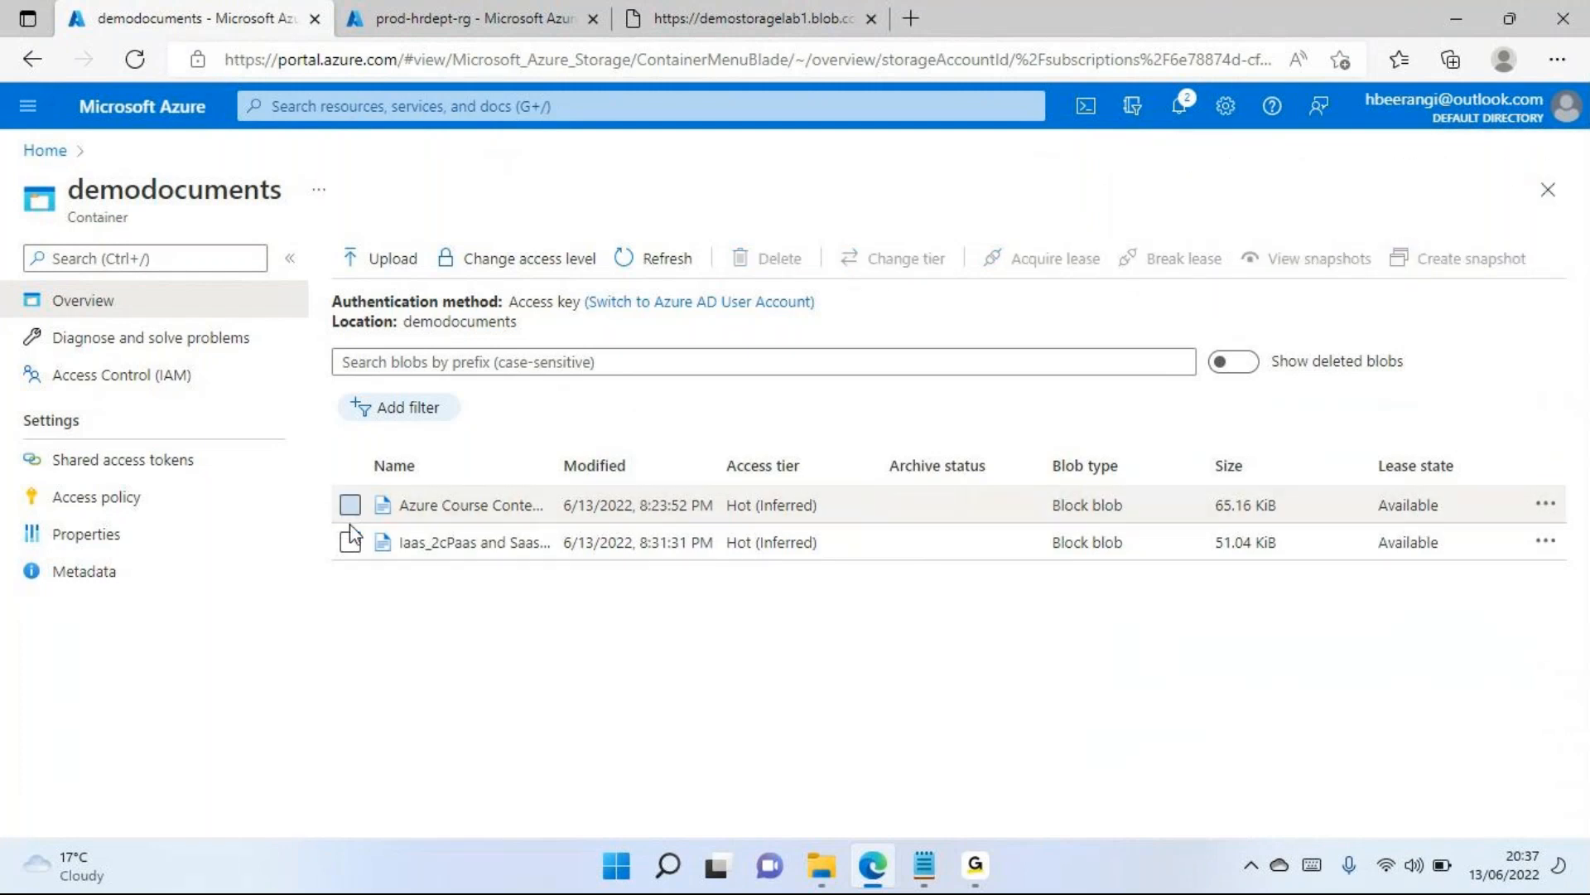
click(350, 543)
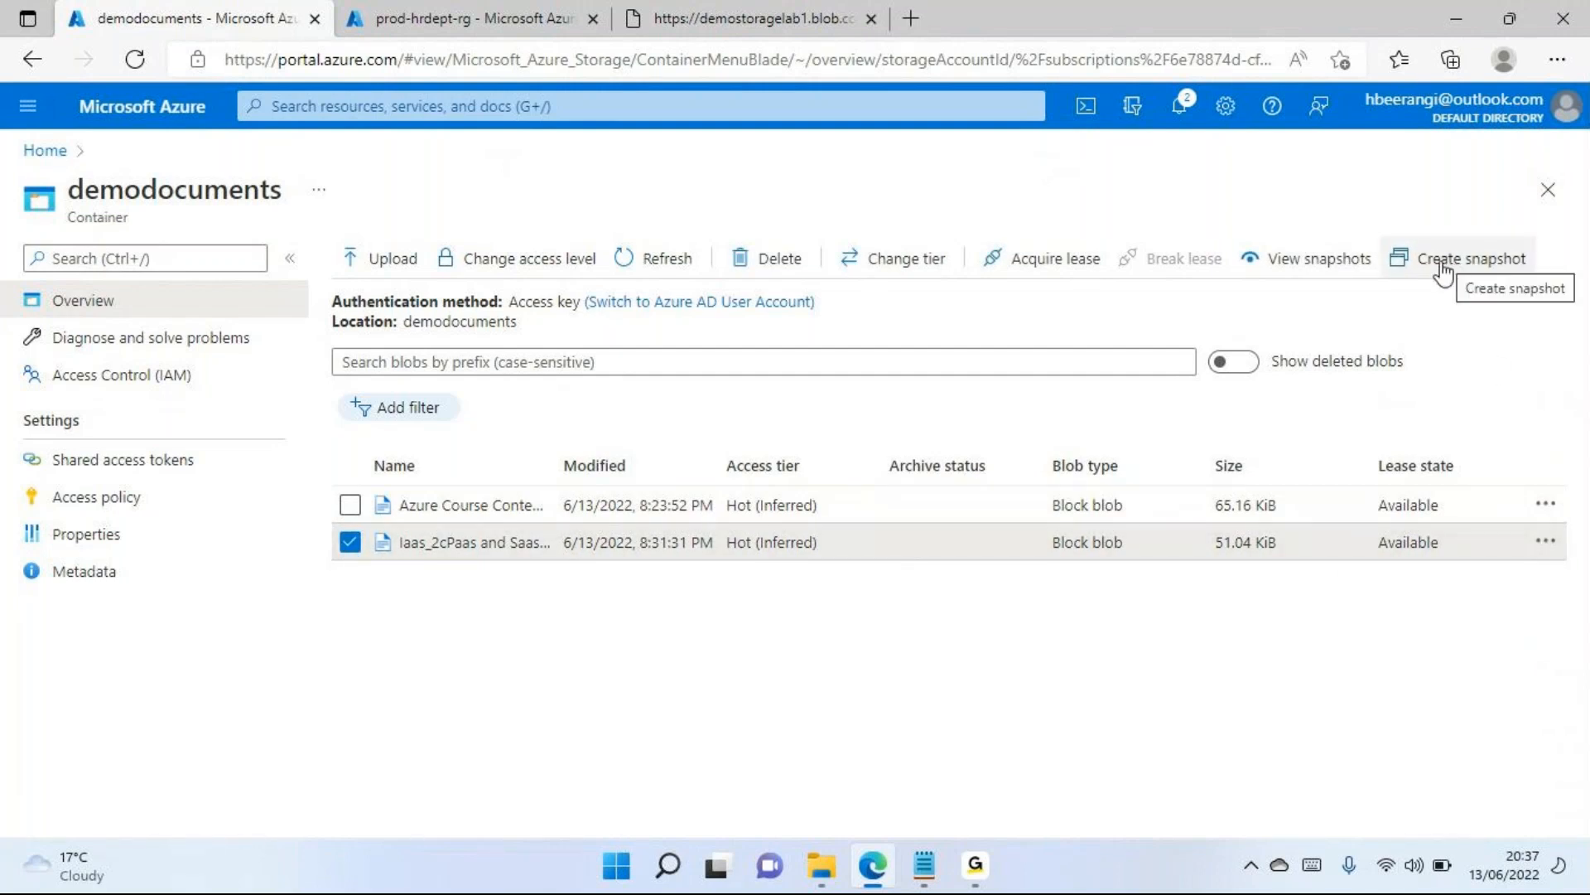
click(1545, 545)
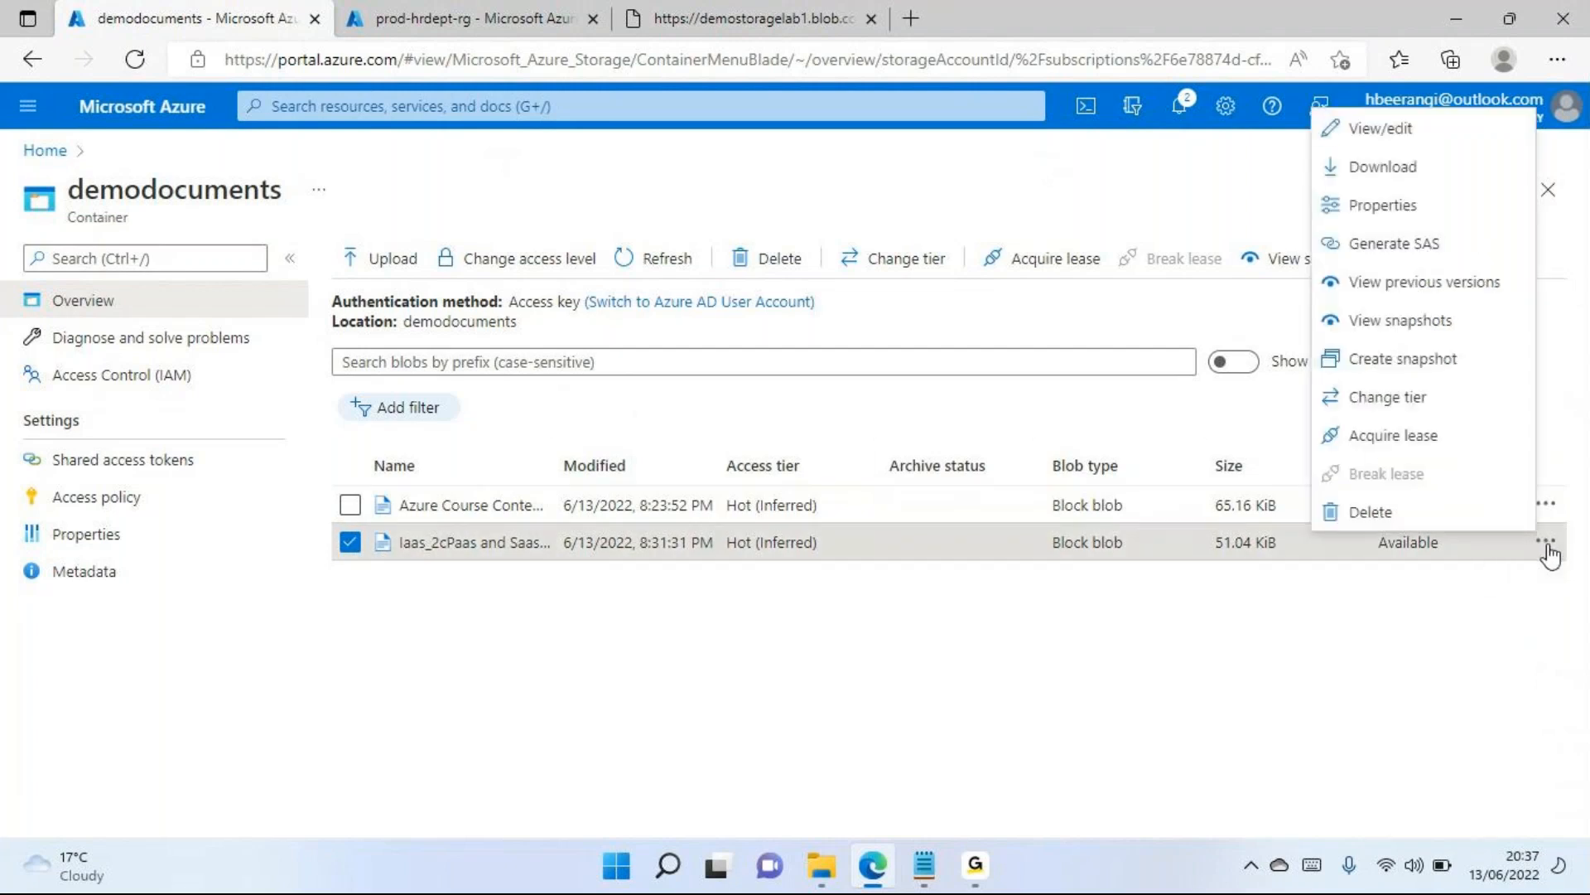
click(1369, 361)
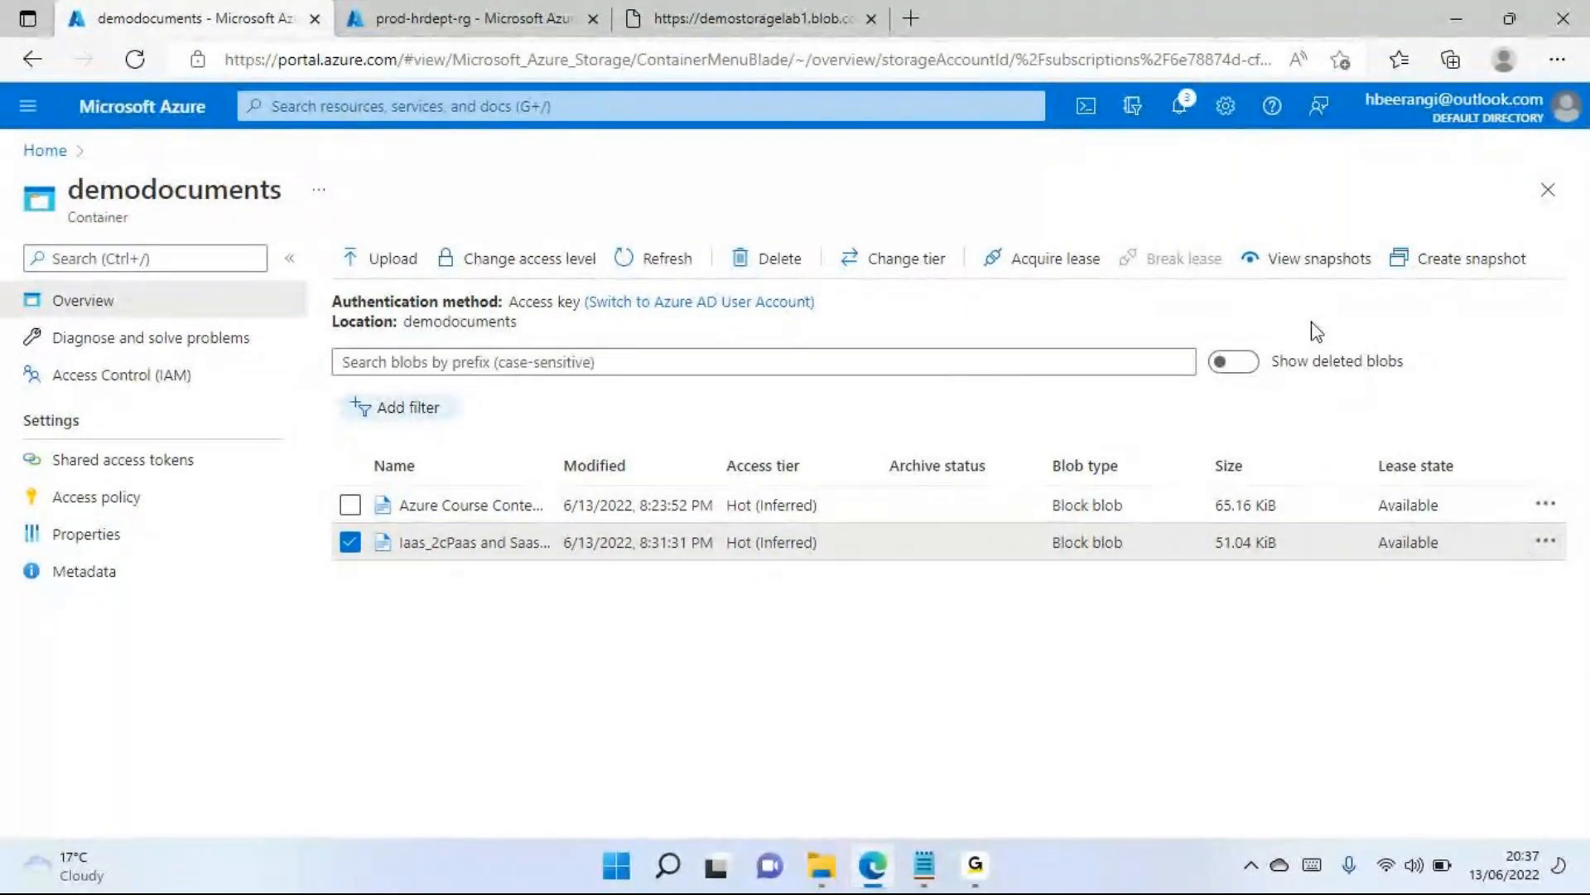
Select only Azure Course Content 2.pdf and create two more snapshots of it, dismissing the notification each time
click(349, 540)
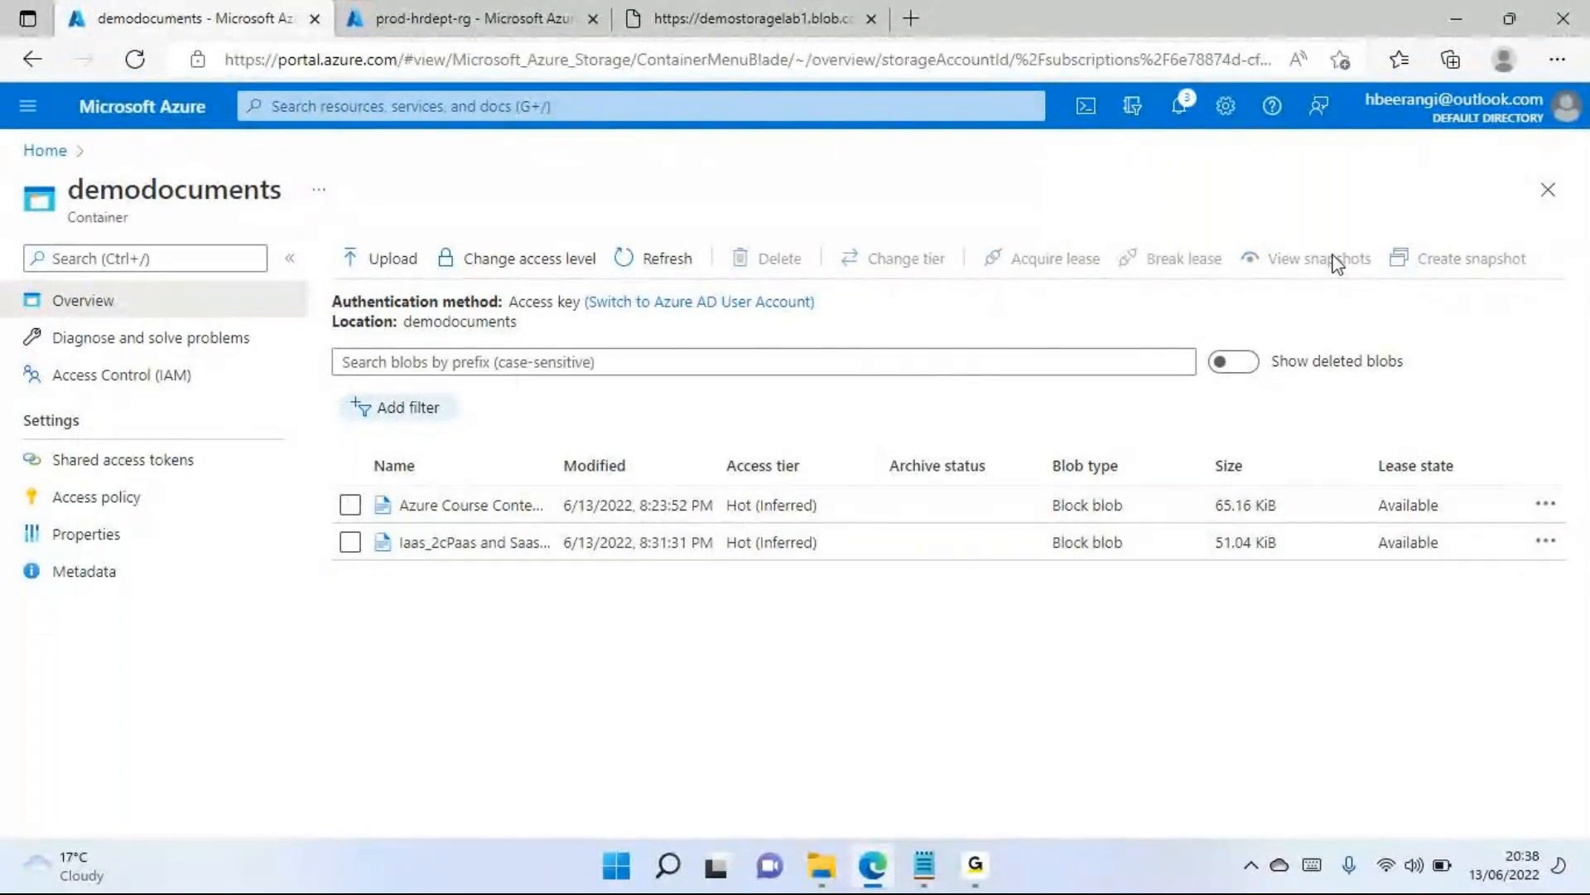
click(350, 504)
click(1439, 261)
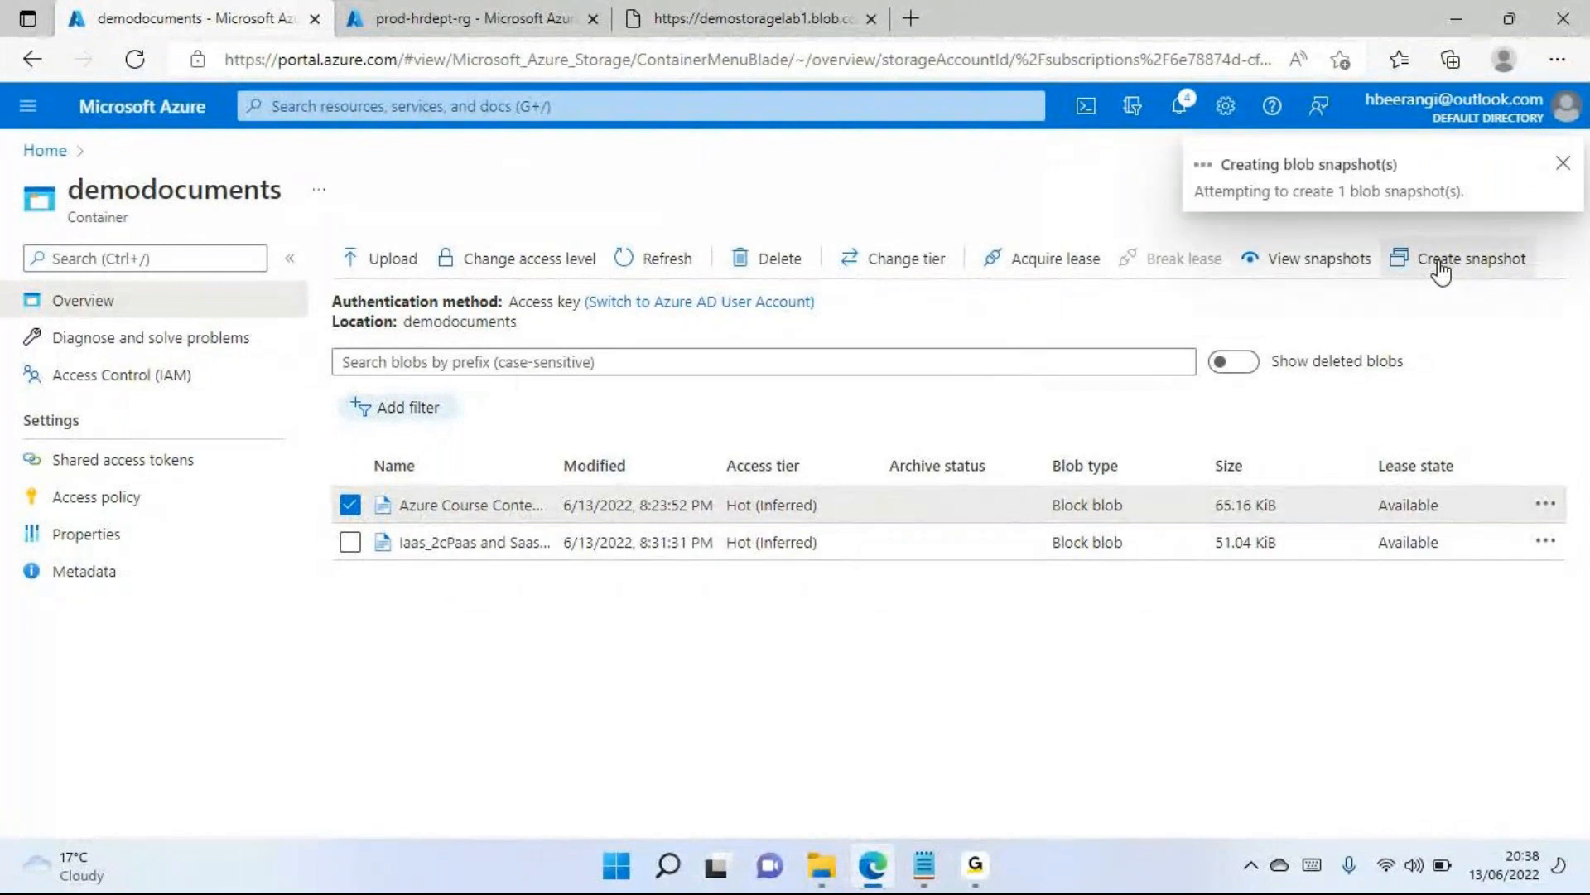
click(1563, 163)
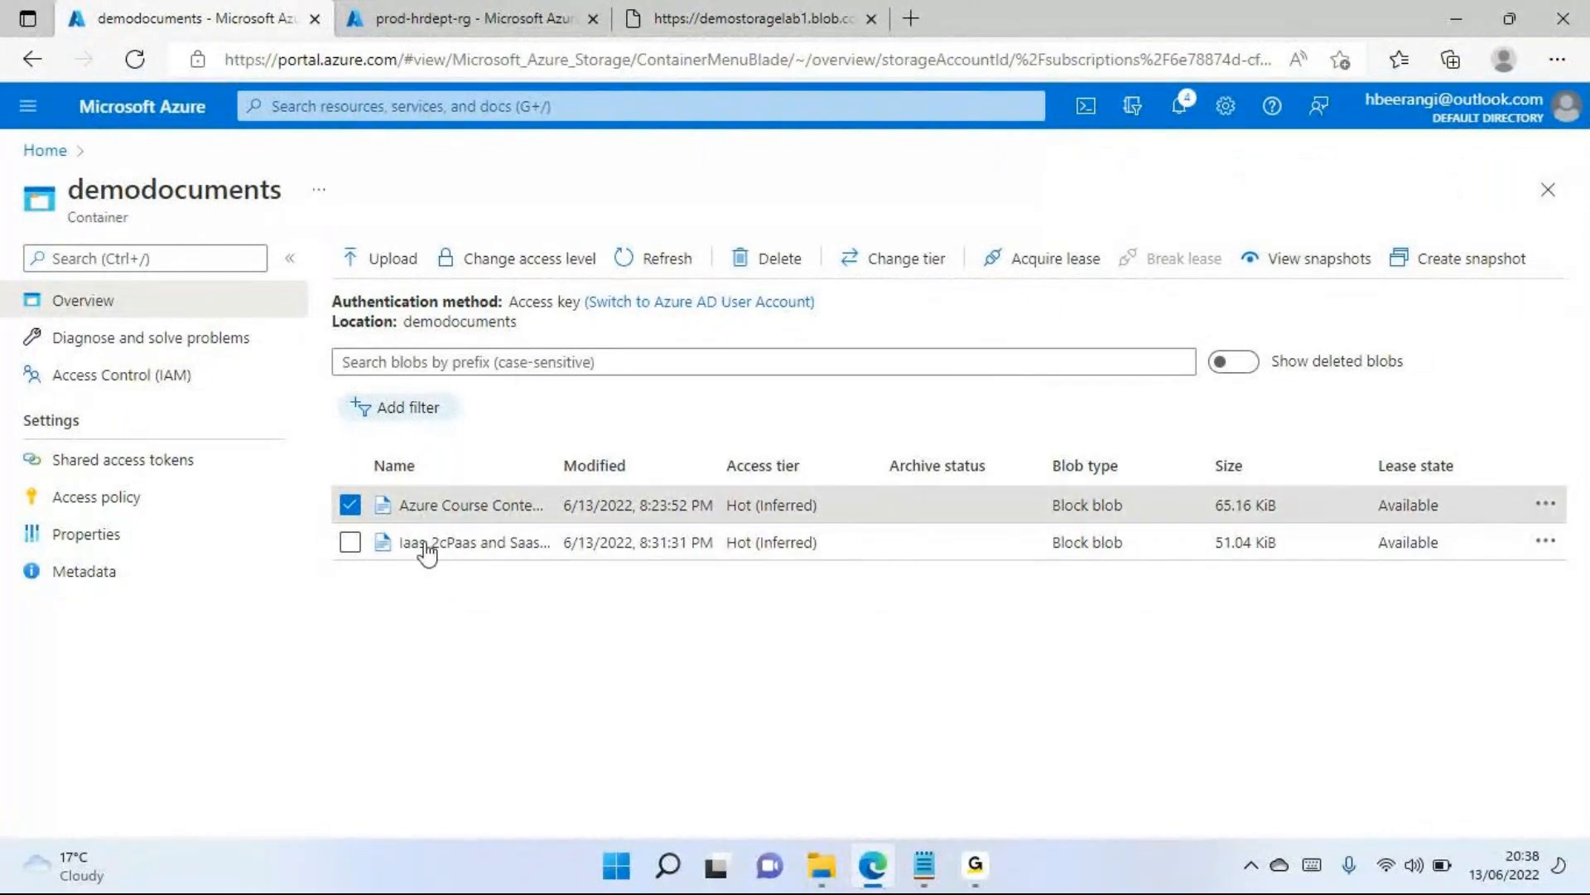
click(349, 507)
click(349, 507)
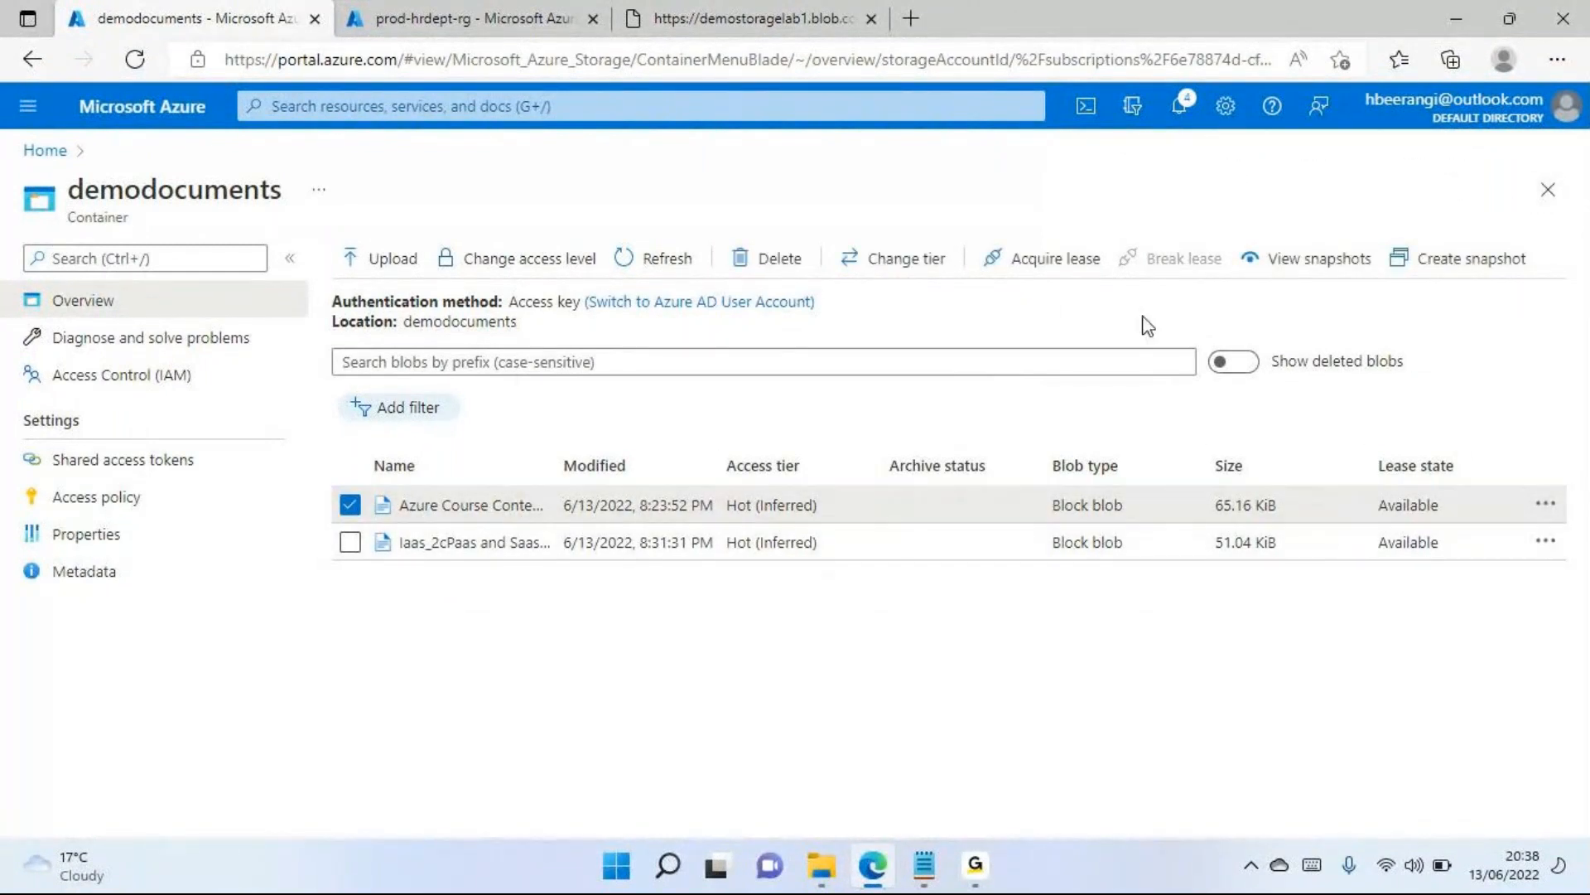
click(1471, 280)
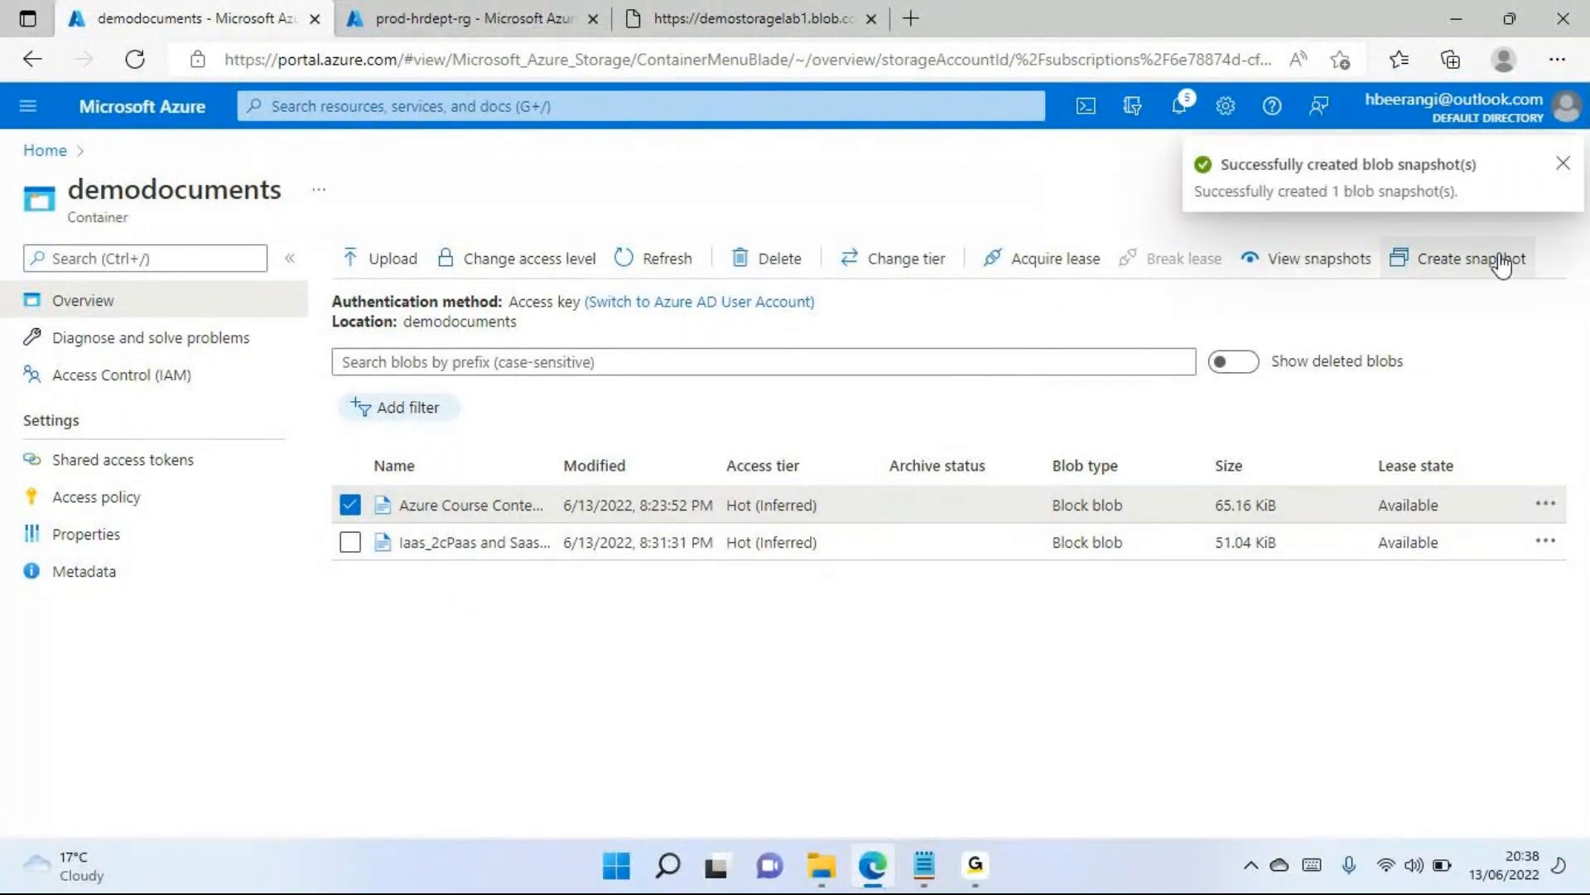
click(1562, 163)
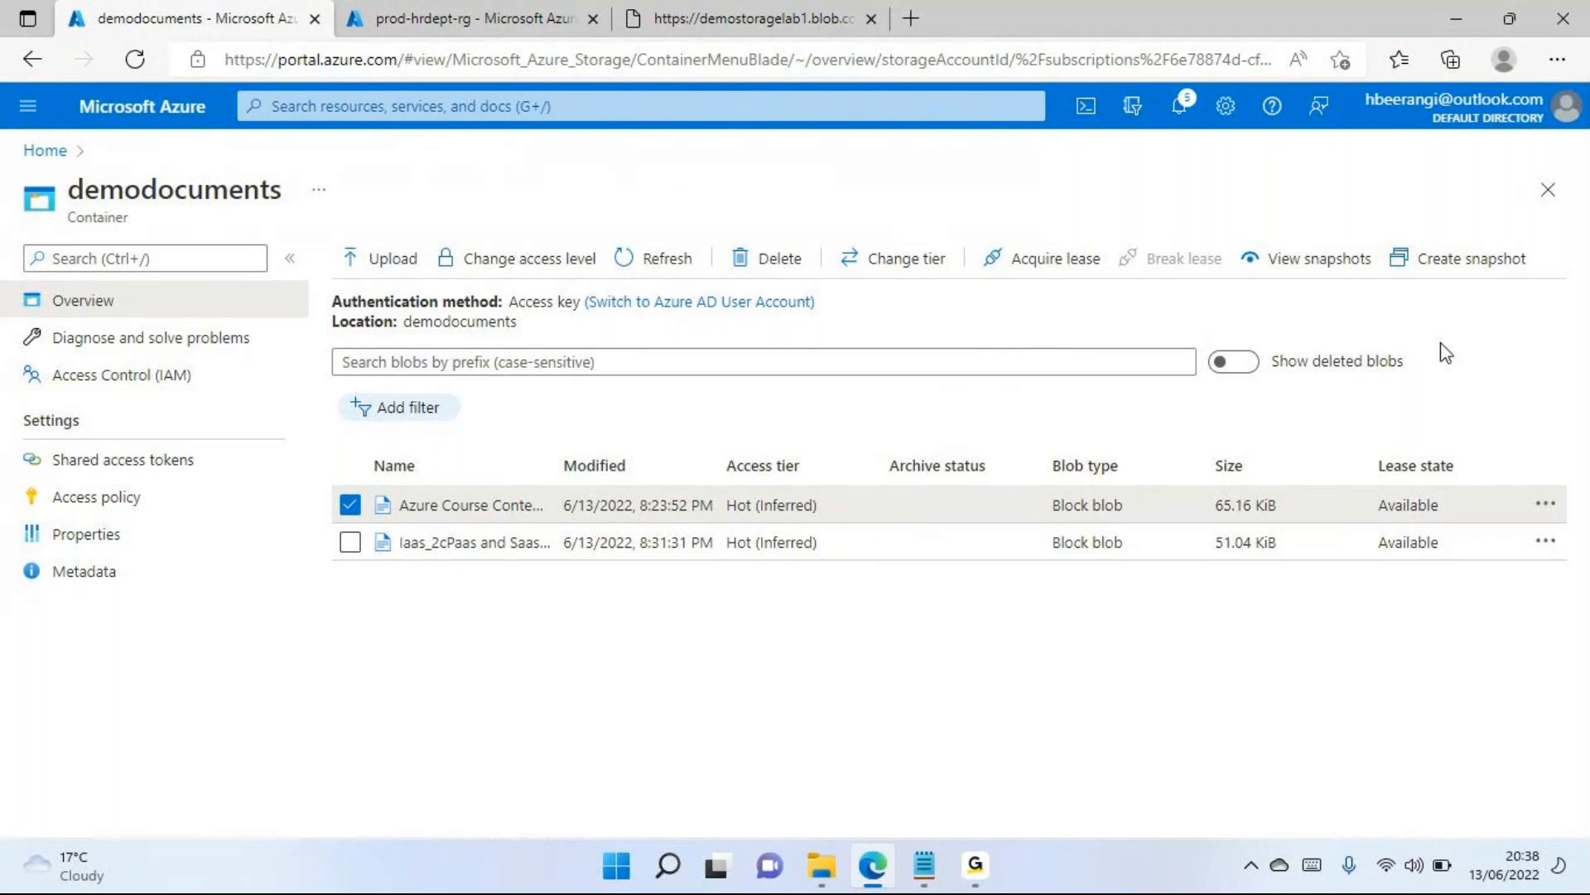
View the snapshots of Azure Course Content 2.pdf, widen the name column to compare their timestamps, and return to the container
click(1301, 264)
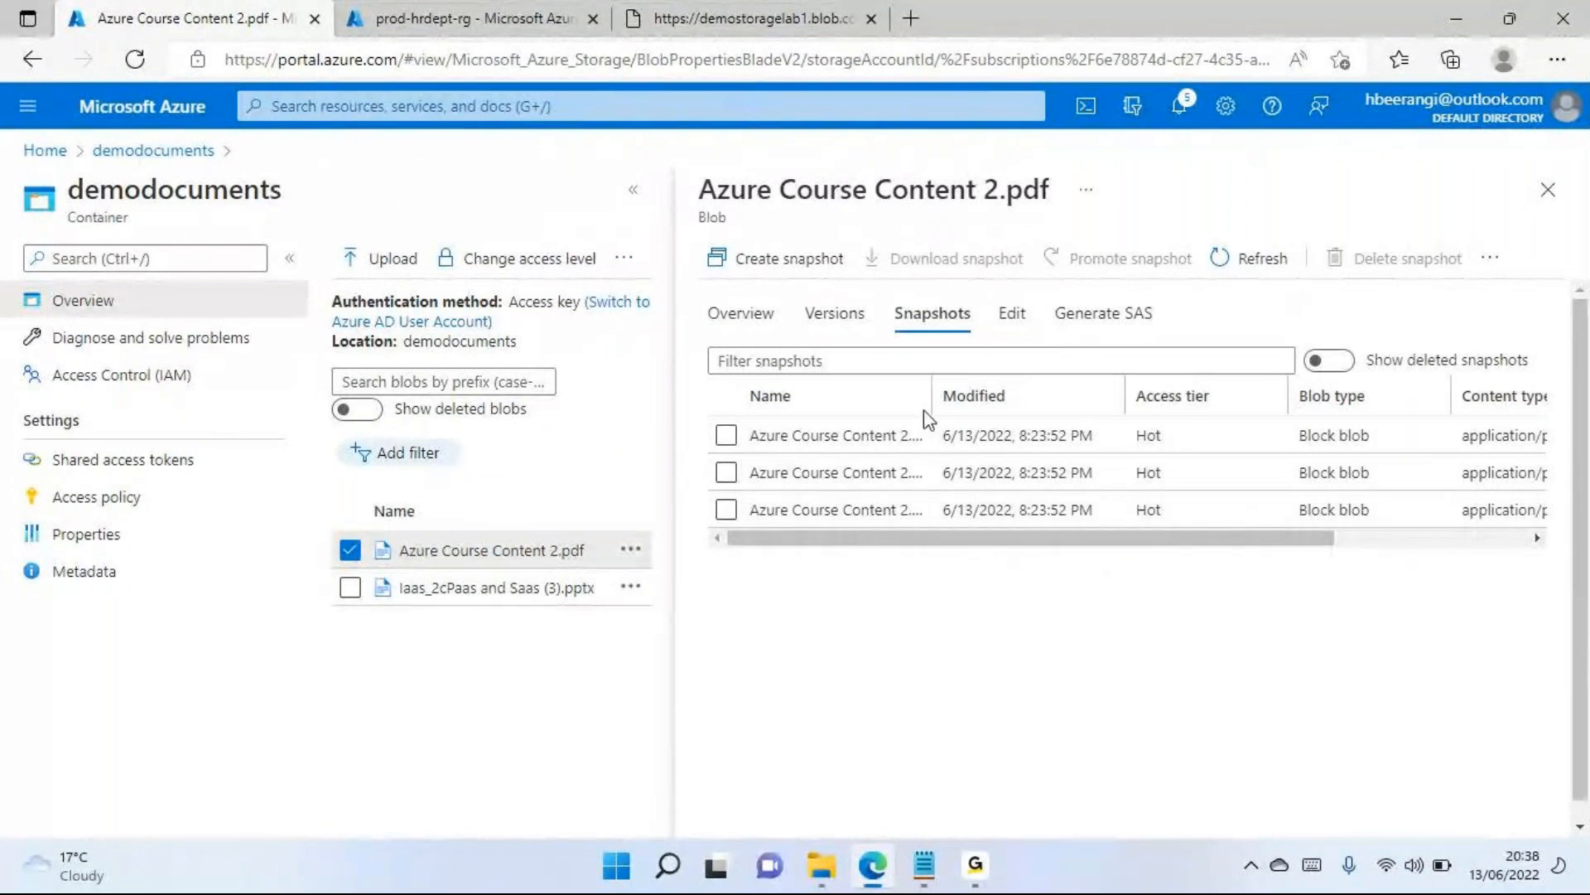
drag(930, 395, 1126, 394)
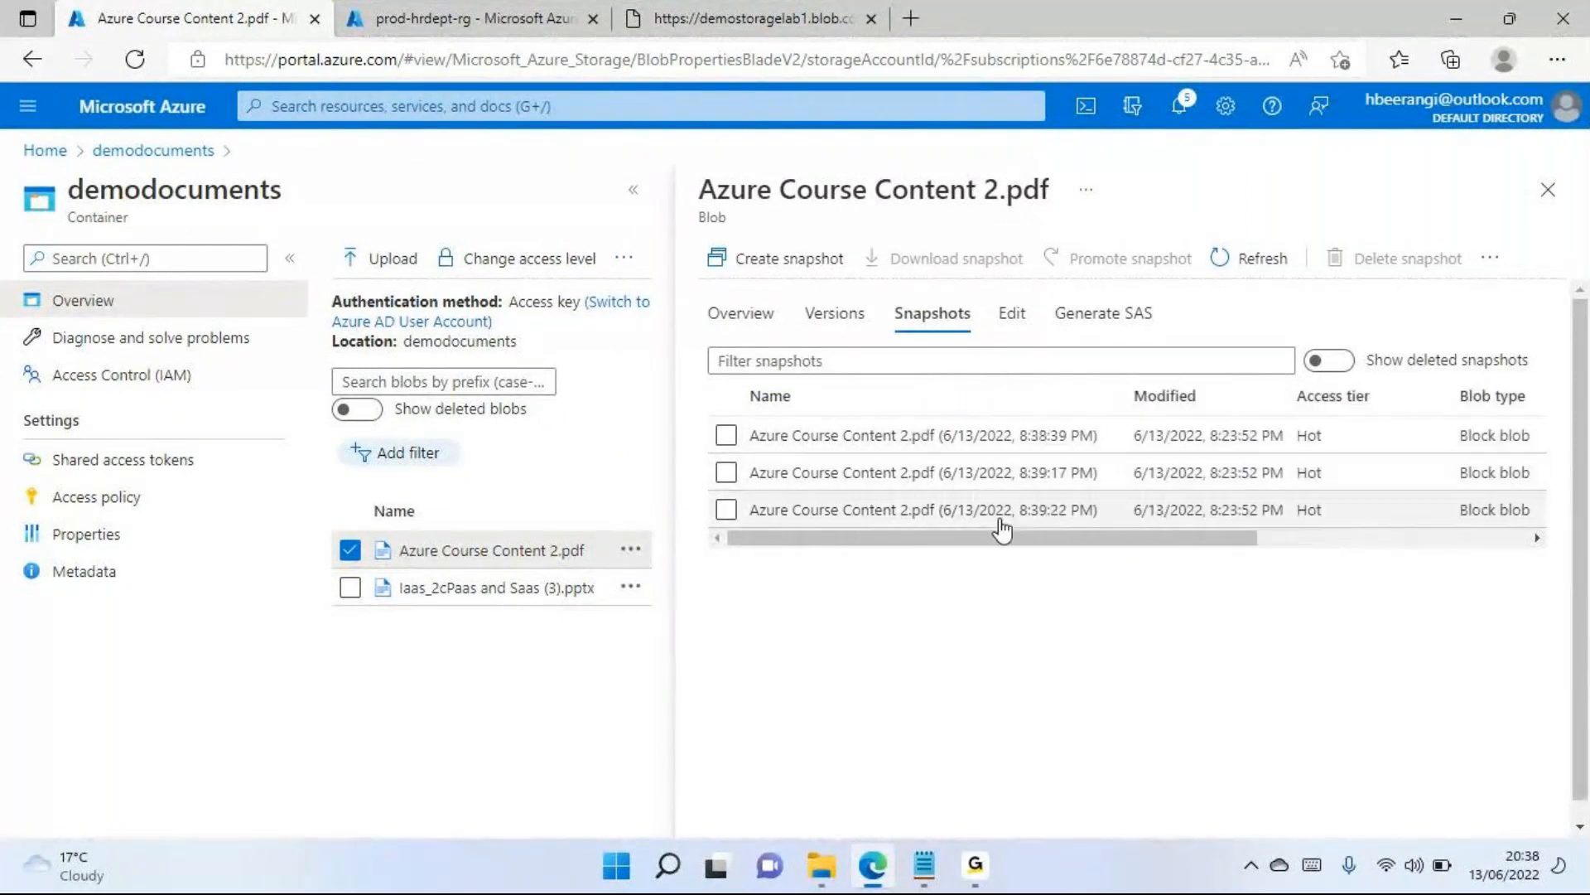
drag(1016, 537, 976, 486)
drag(1154, 539, 994, 568)
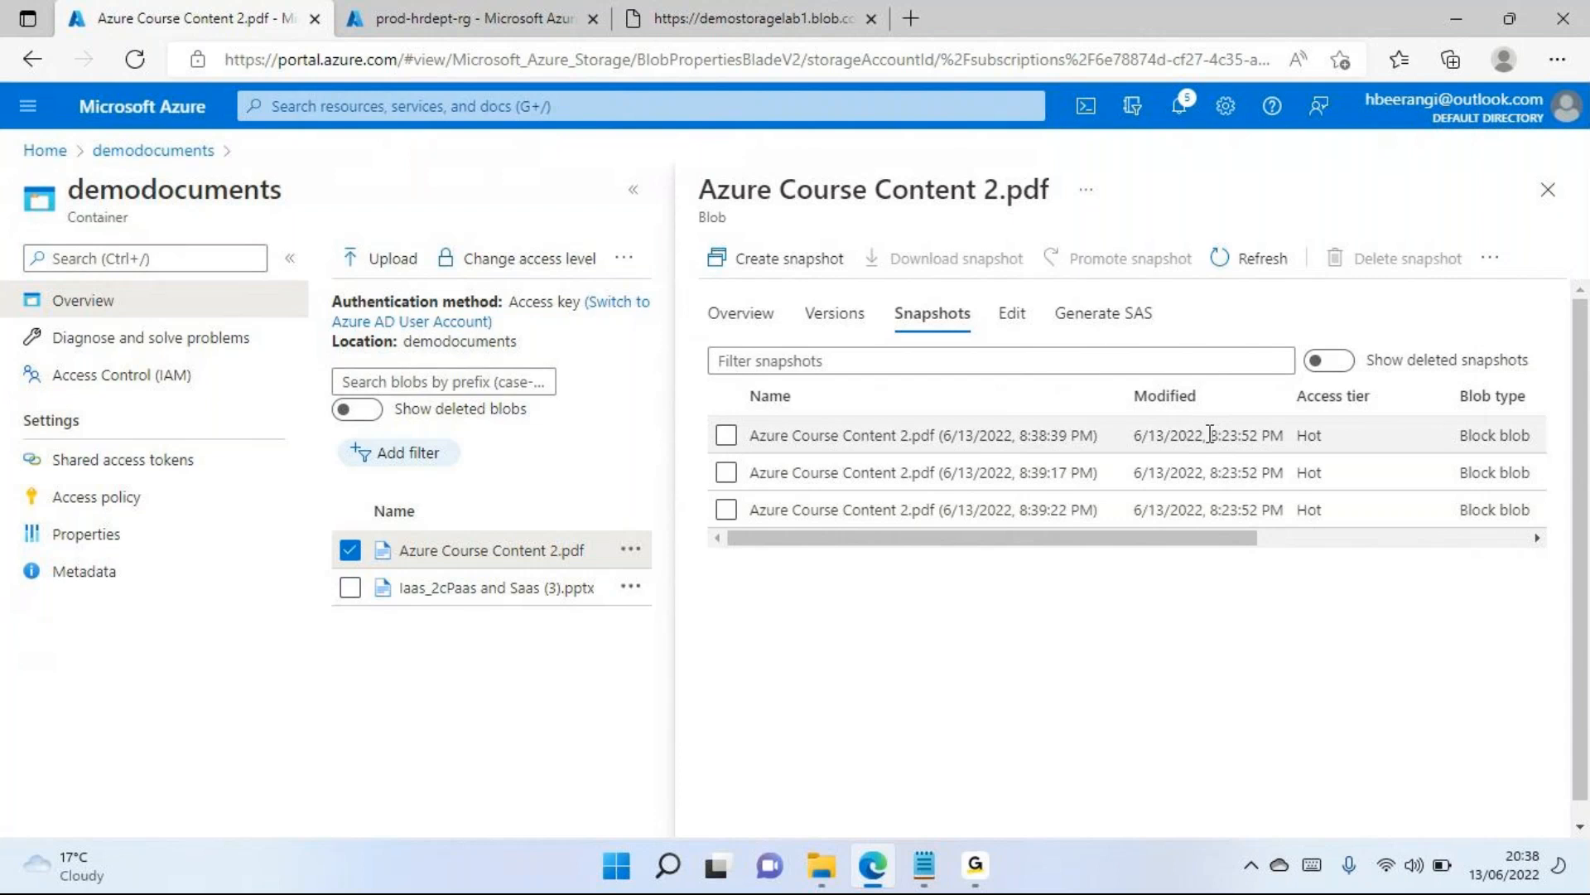
drag(1210, 433, 1260, 432)
click(1548, 190)
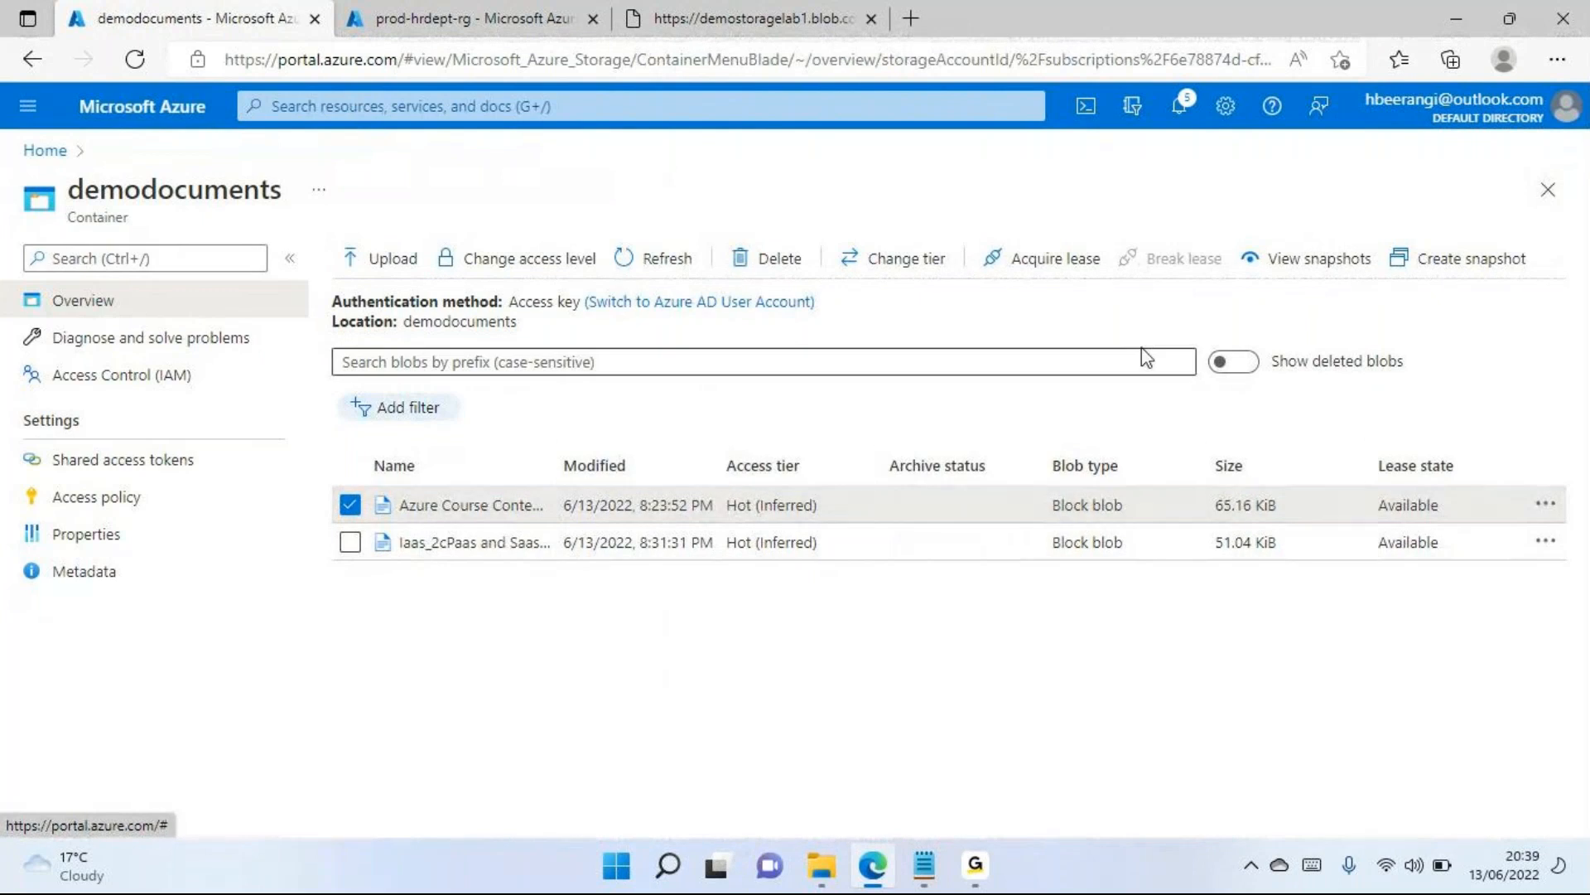
Promote the earliest snapshot of Azure Course Content 2.pdf to the current blob, return to the container, and refresh its blob list
click(1545, 507)
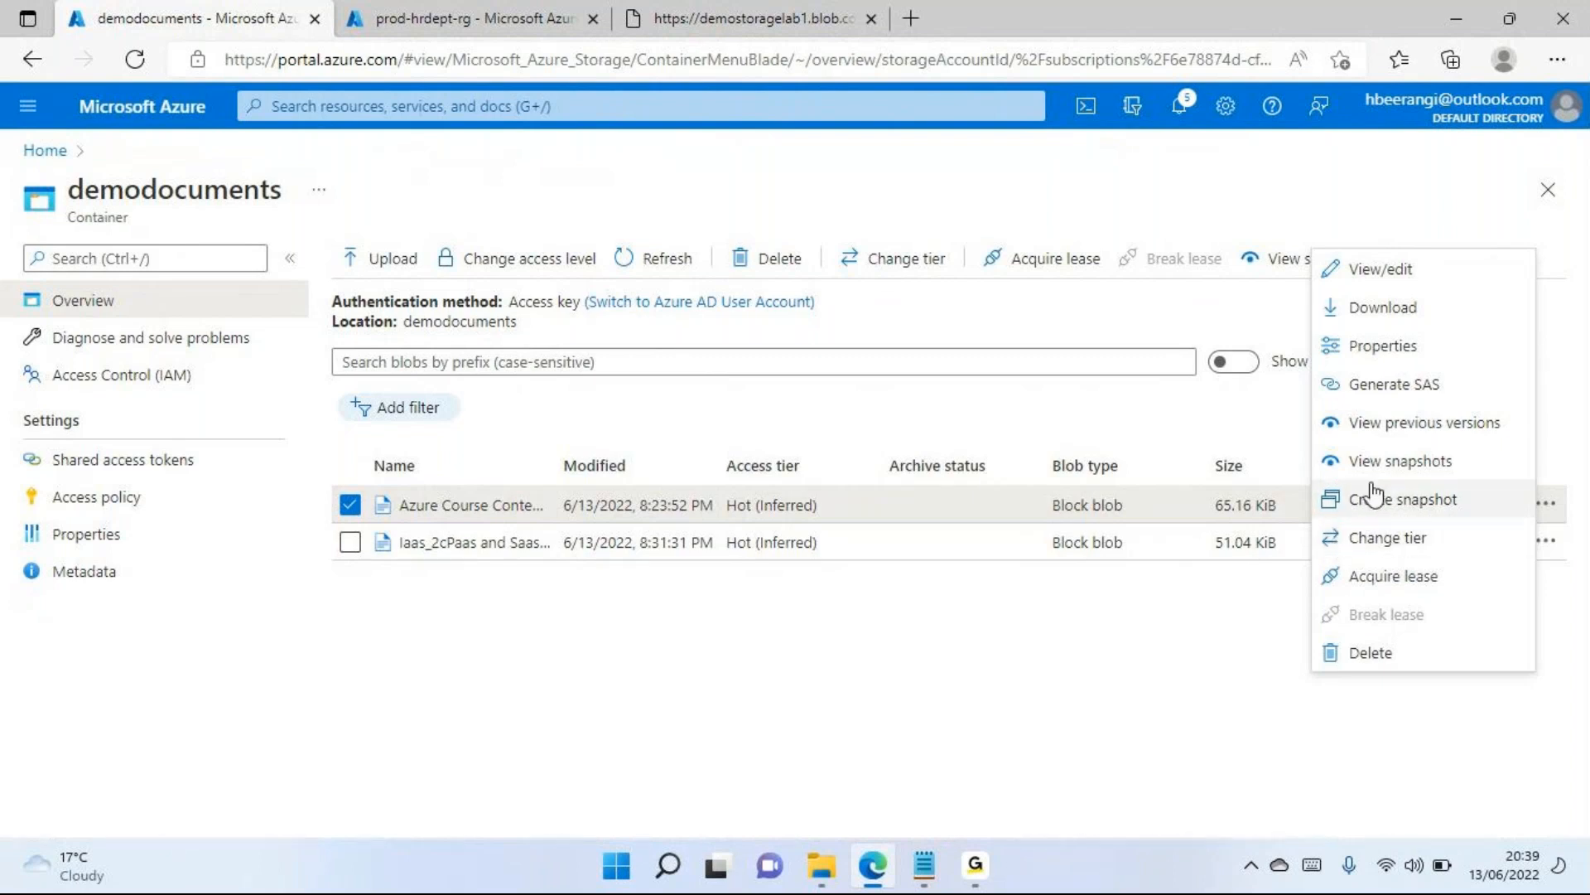
click(1402, 462)
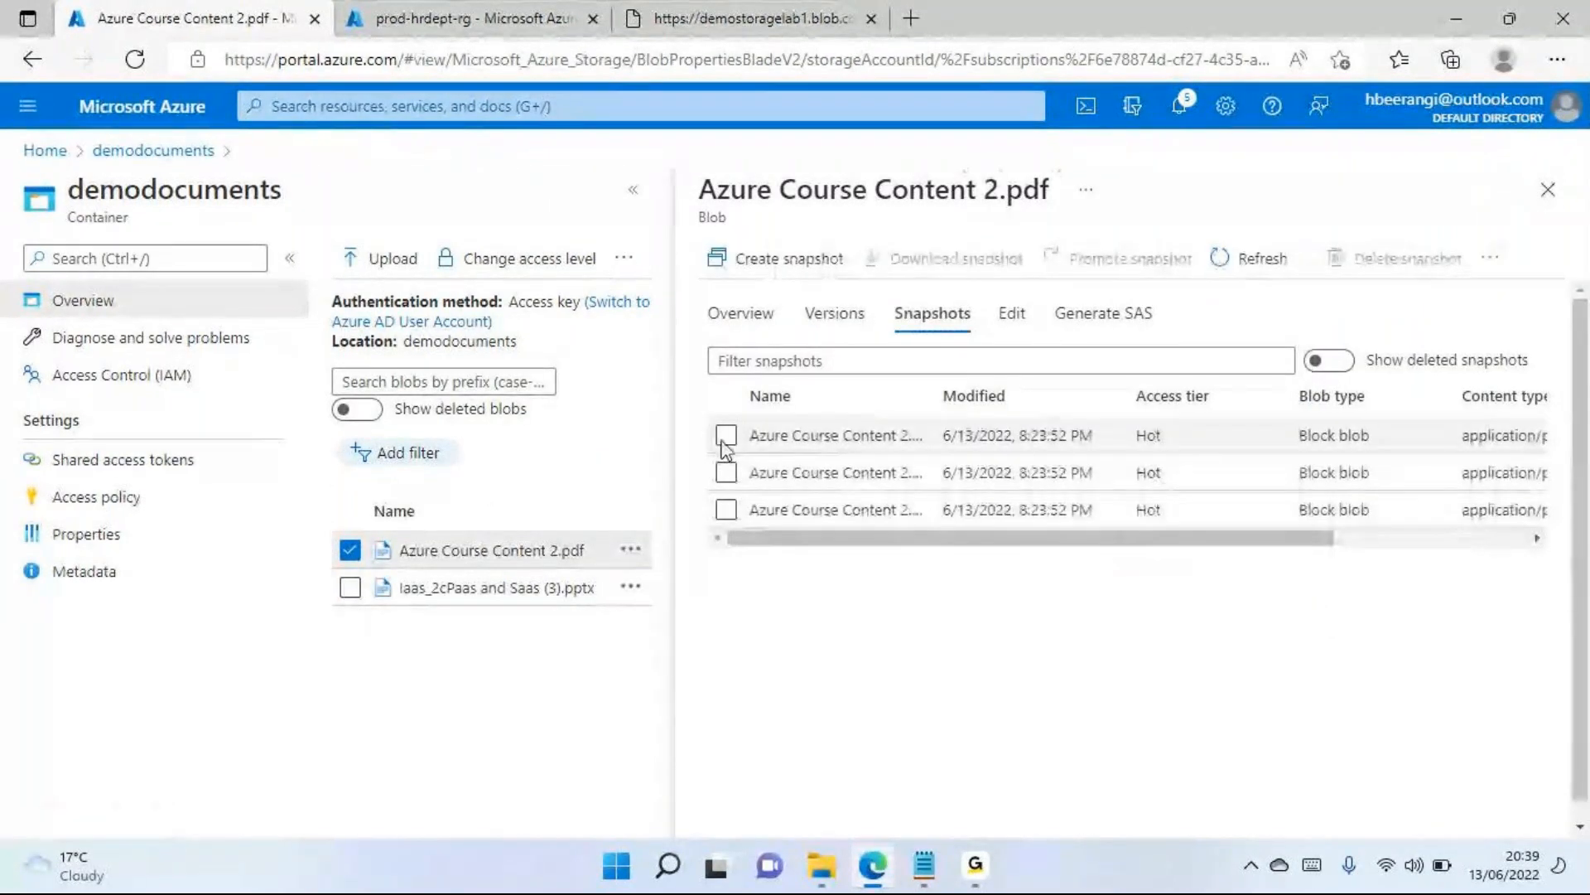
click(726, 437)
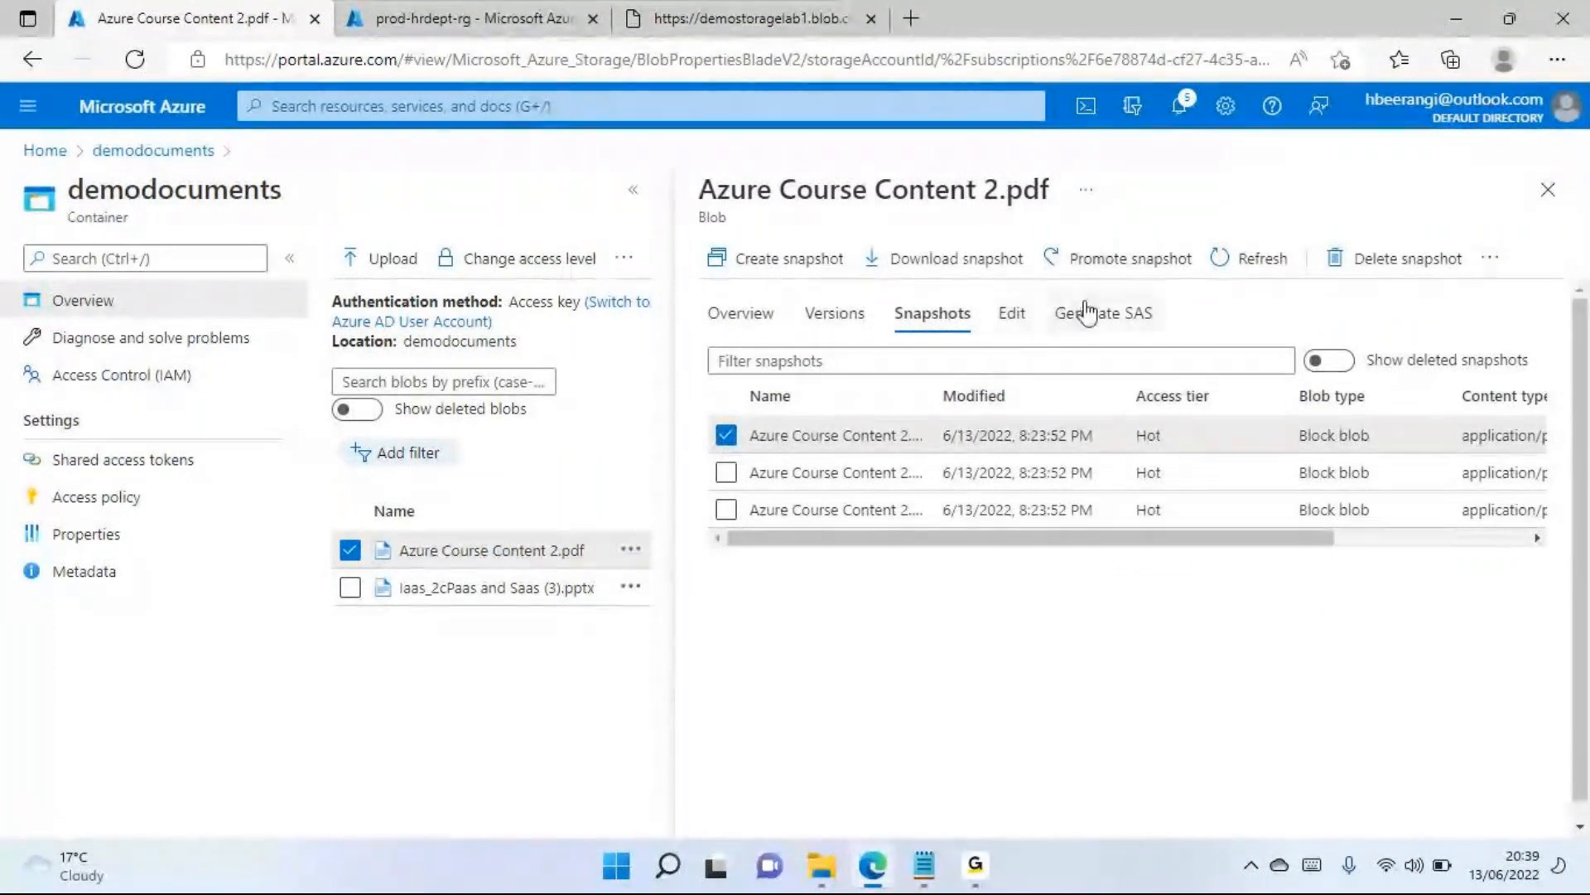
click(1120, 276)
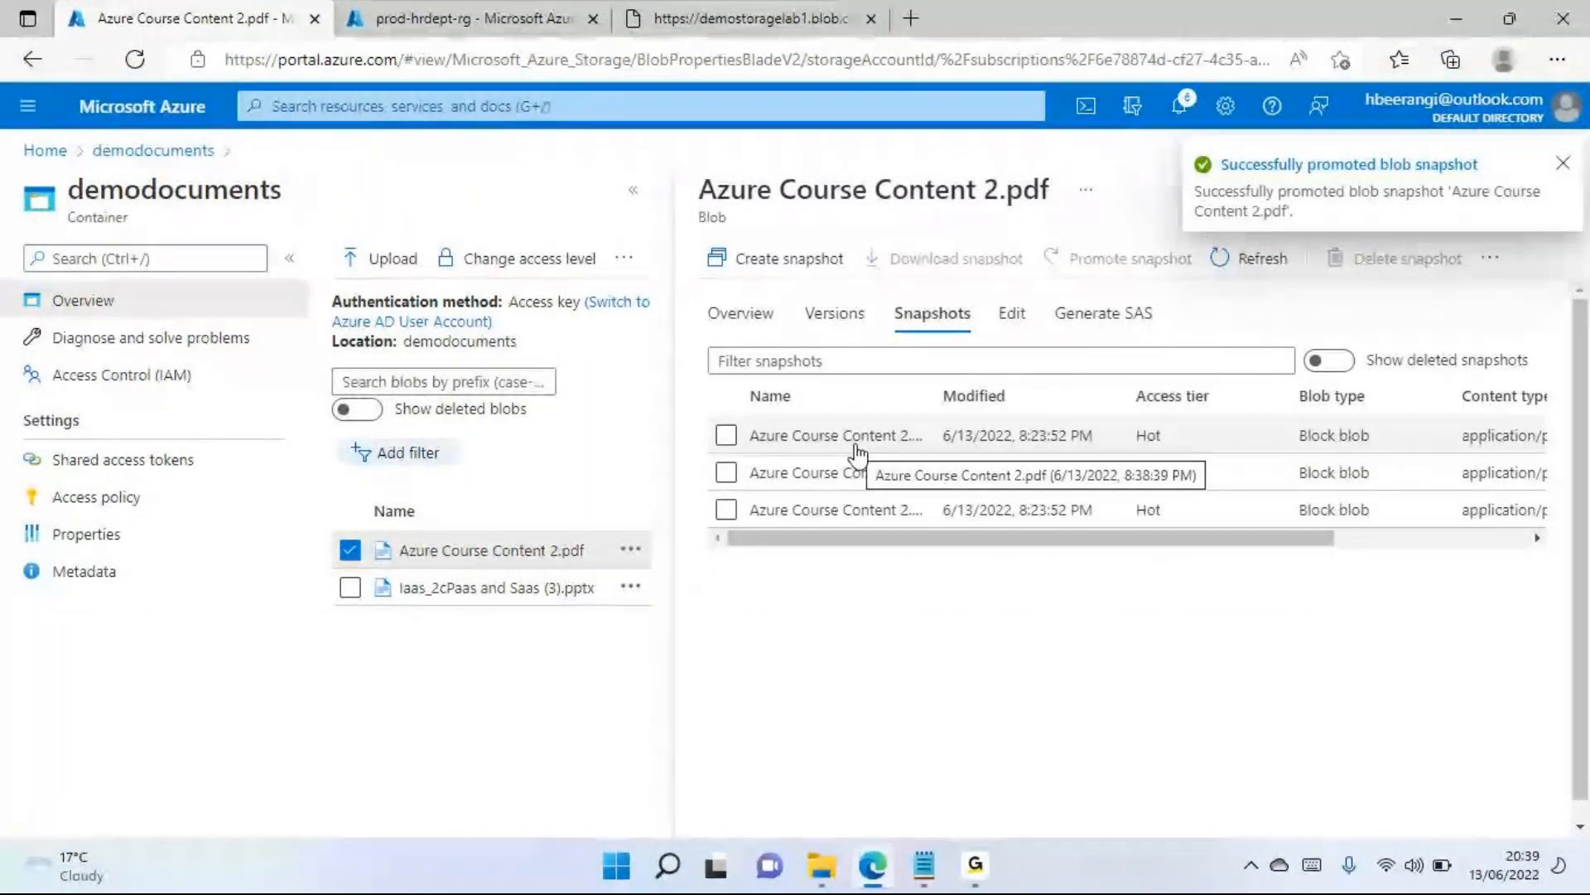
click(1565, 170)
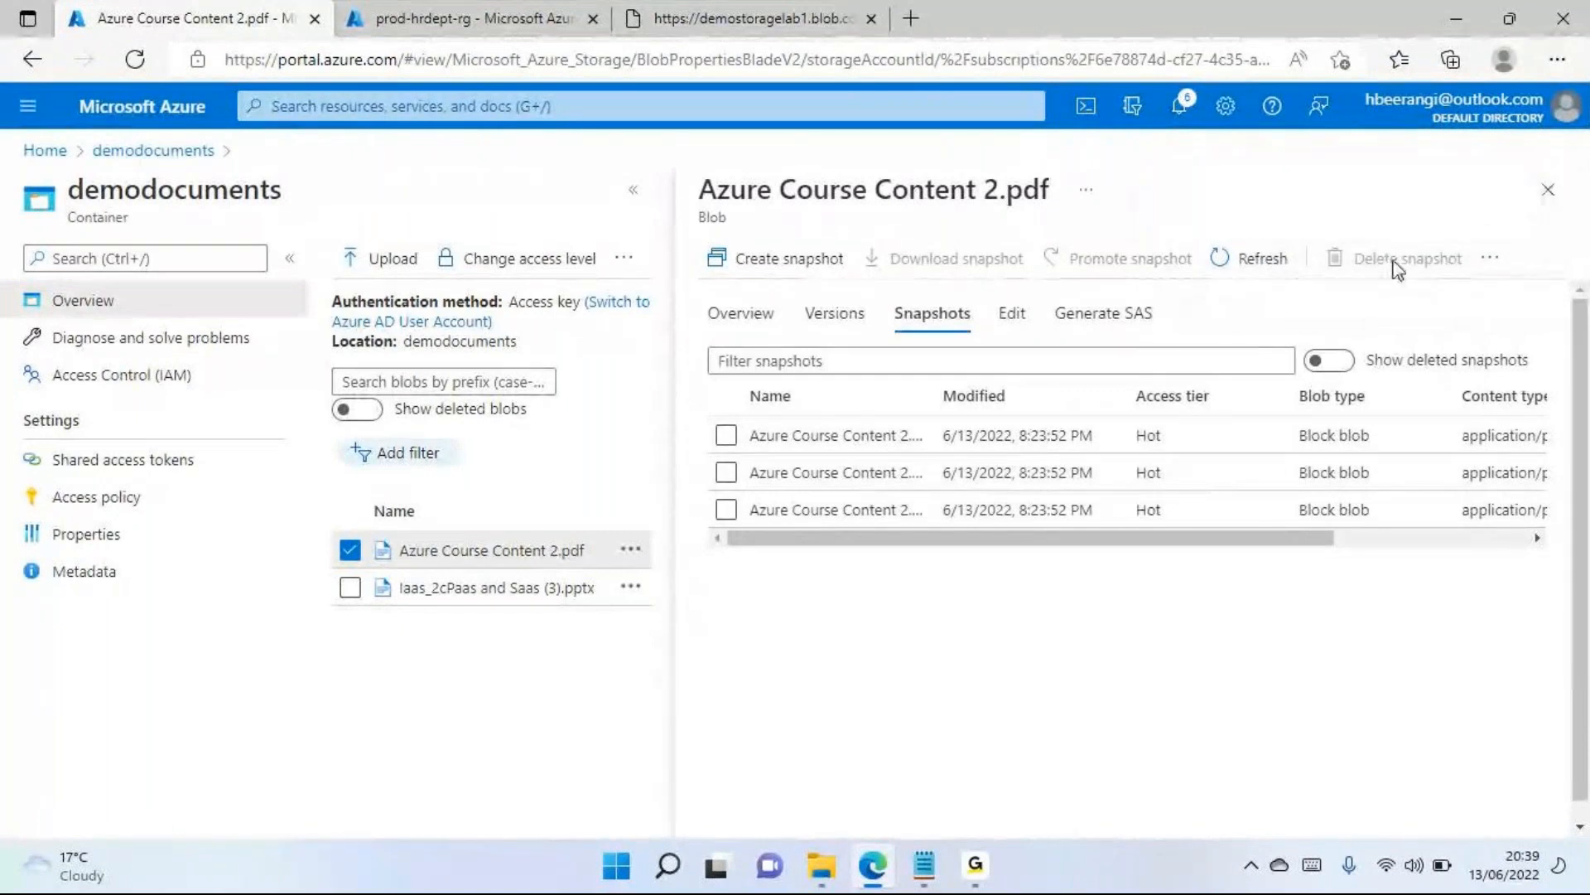
click(1549, 189)
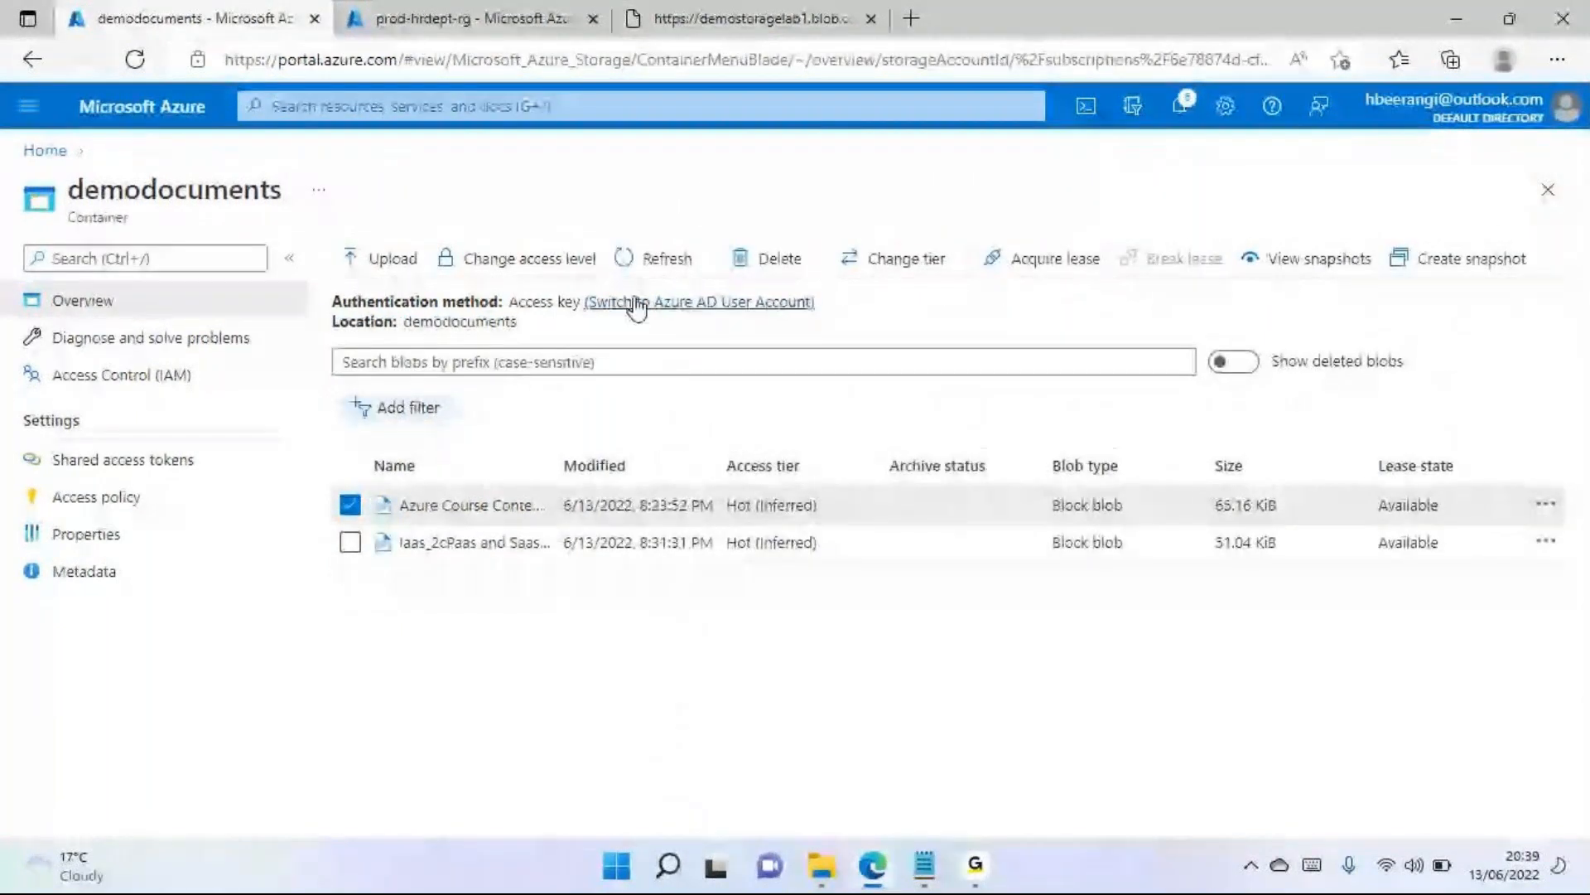
click(644, 258)
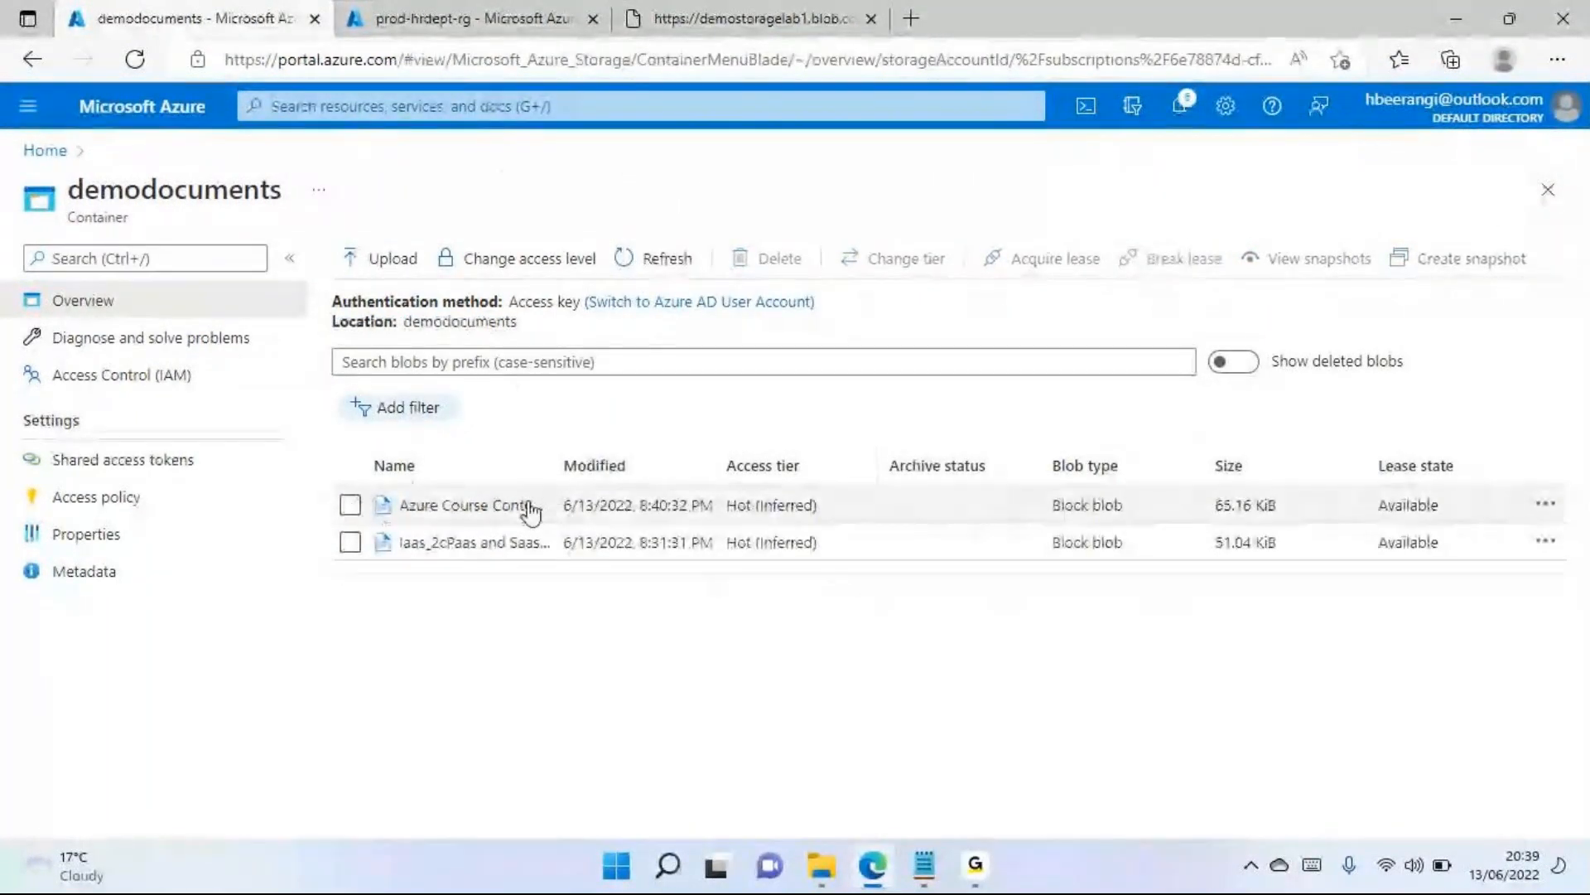
Widen the Name column of the demodocuments blob list to show full file names, and launch Paint
drag(544, 465, 841, 465)
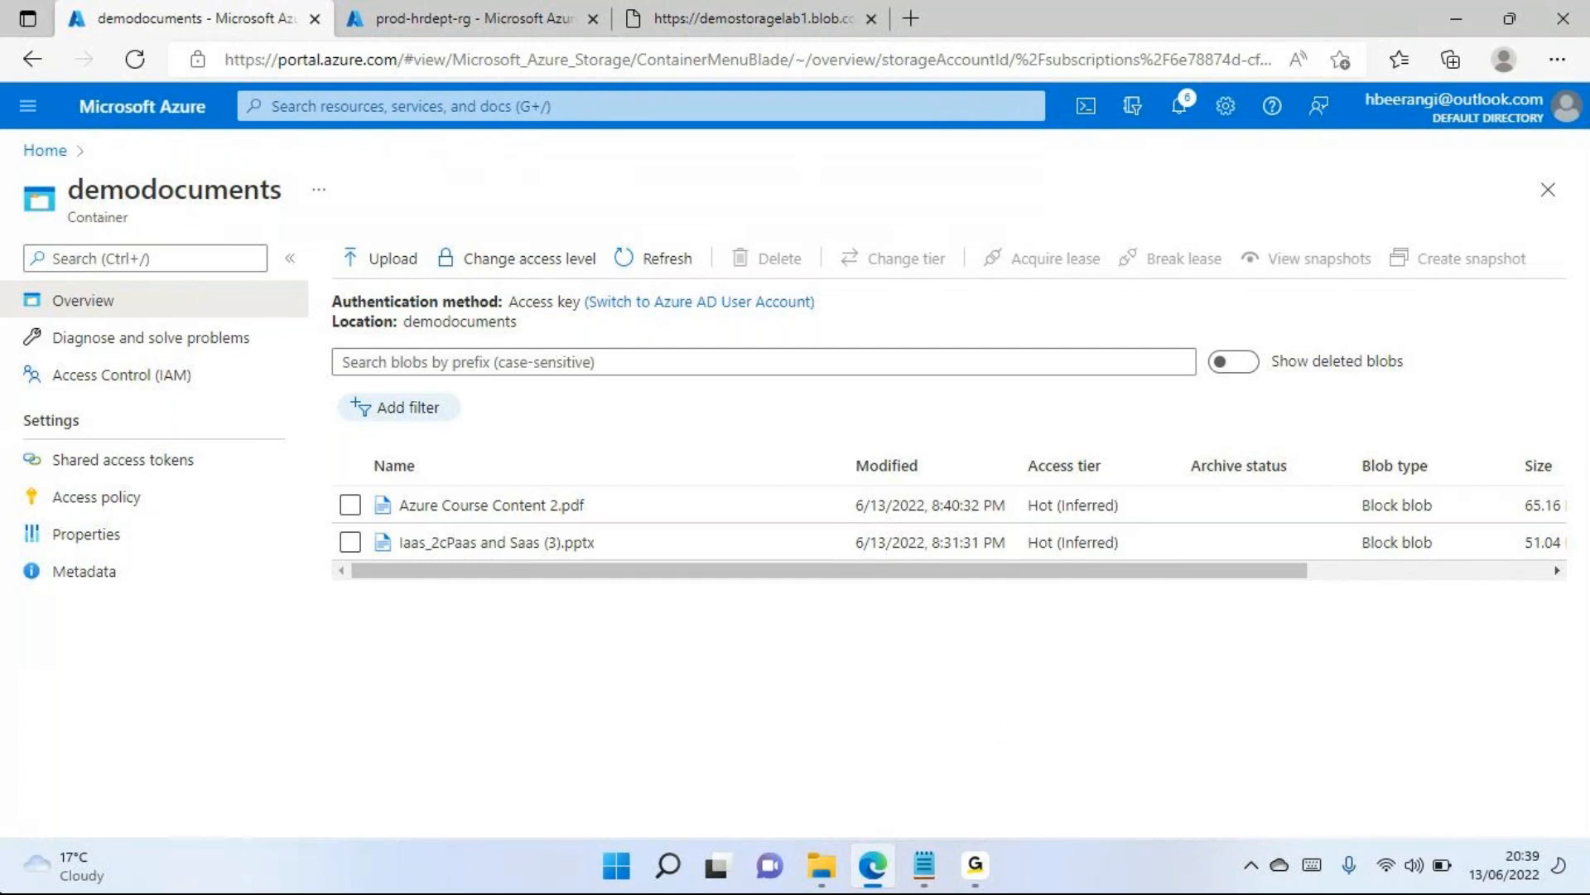
key(super+r)
text(mspaint)
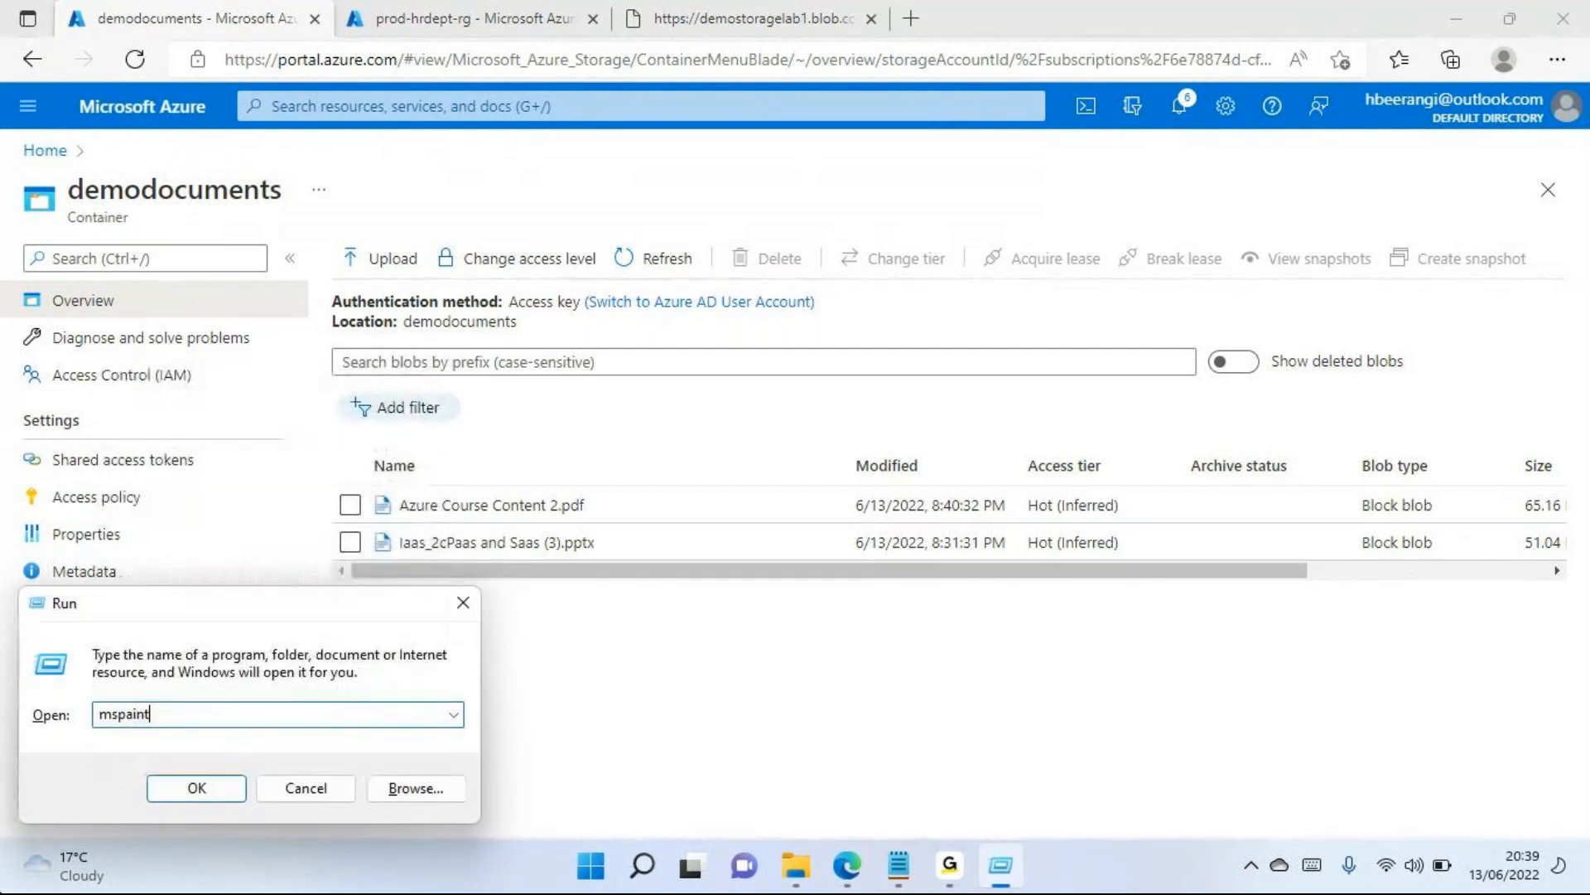
key(Return)
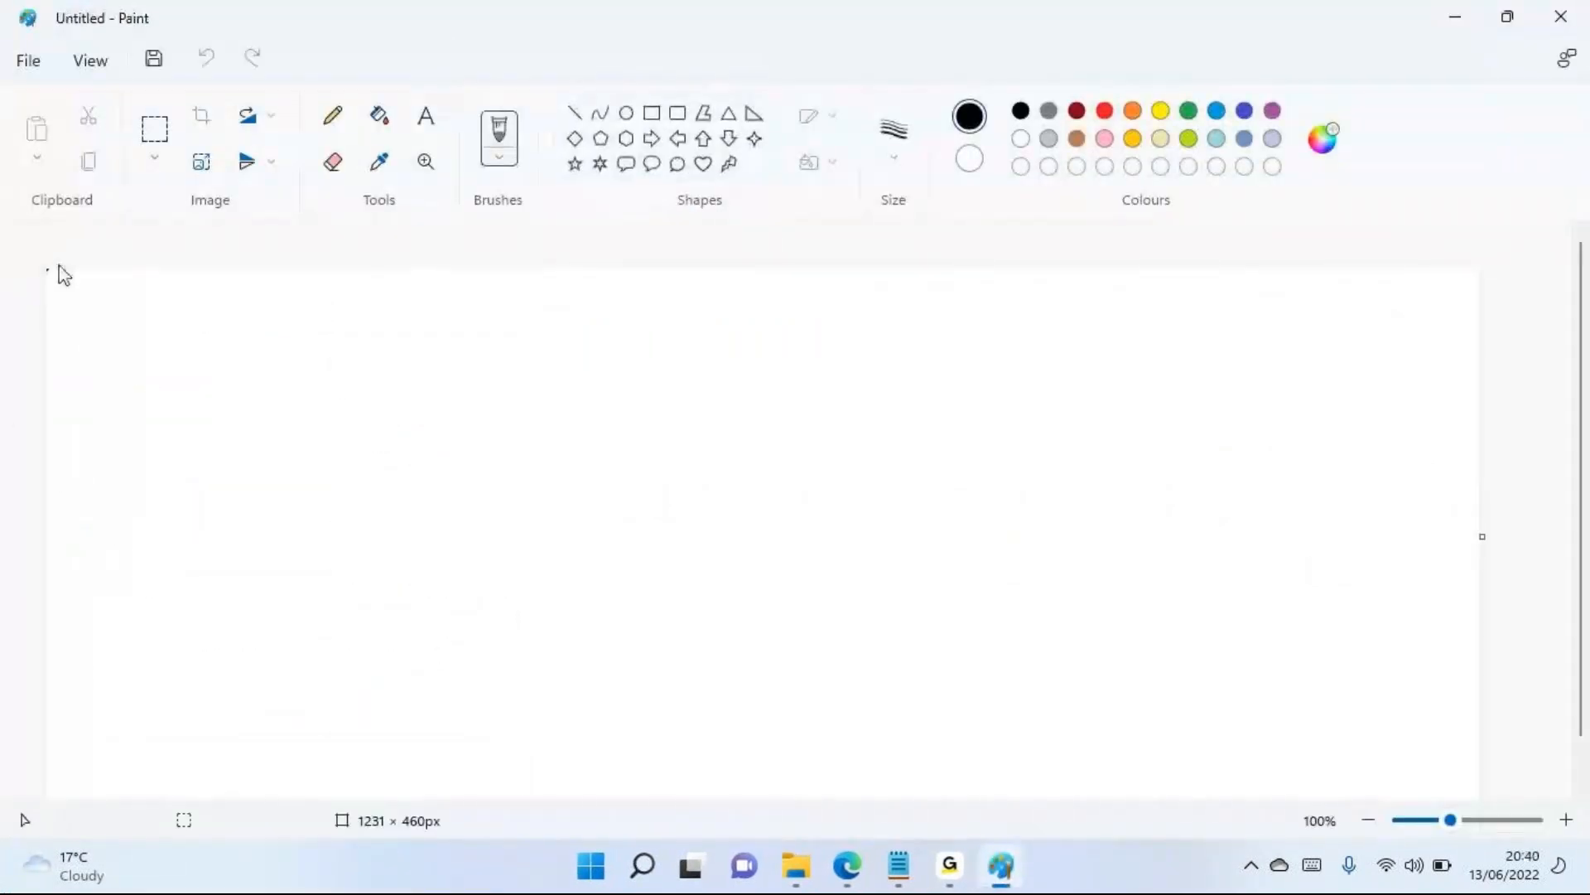
Draw a black rectangle near the canvas's upper-left corner and handwrite "DOC" inside it with the Pencil
click(652, 112)
mouse_move(166, 364)
mouse_down()
mouse_move(273, 369)
mouse_move(379, 516)
mouse_up()
click(332, 115)
drag(248, 408, 262, 437)
mouse_move(280, 413)
mouse_down()
mouse_move(300, 437)
mouse_move(335, 424)
mouse_up()
click(304, 402)
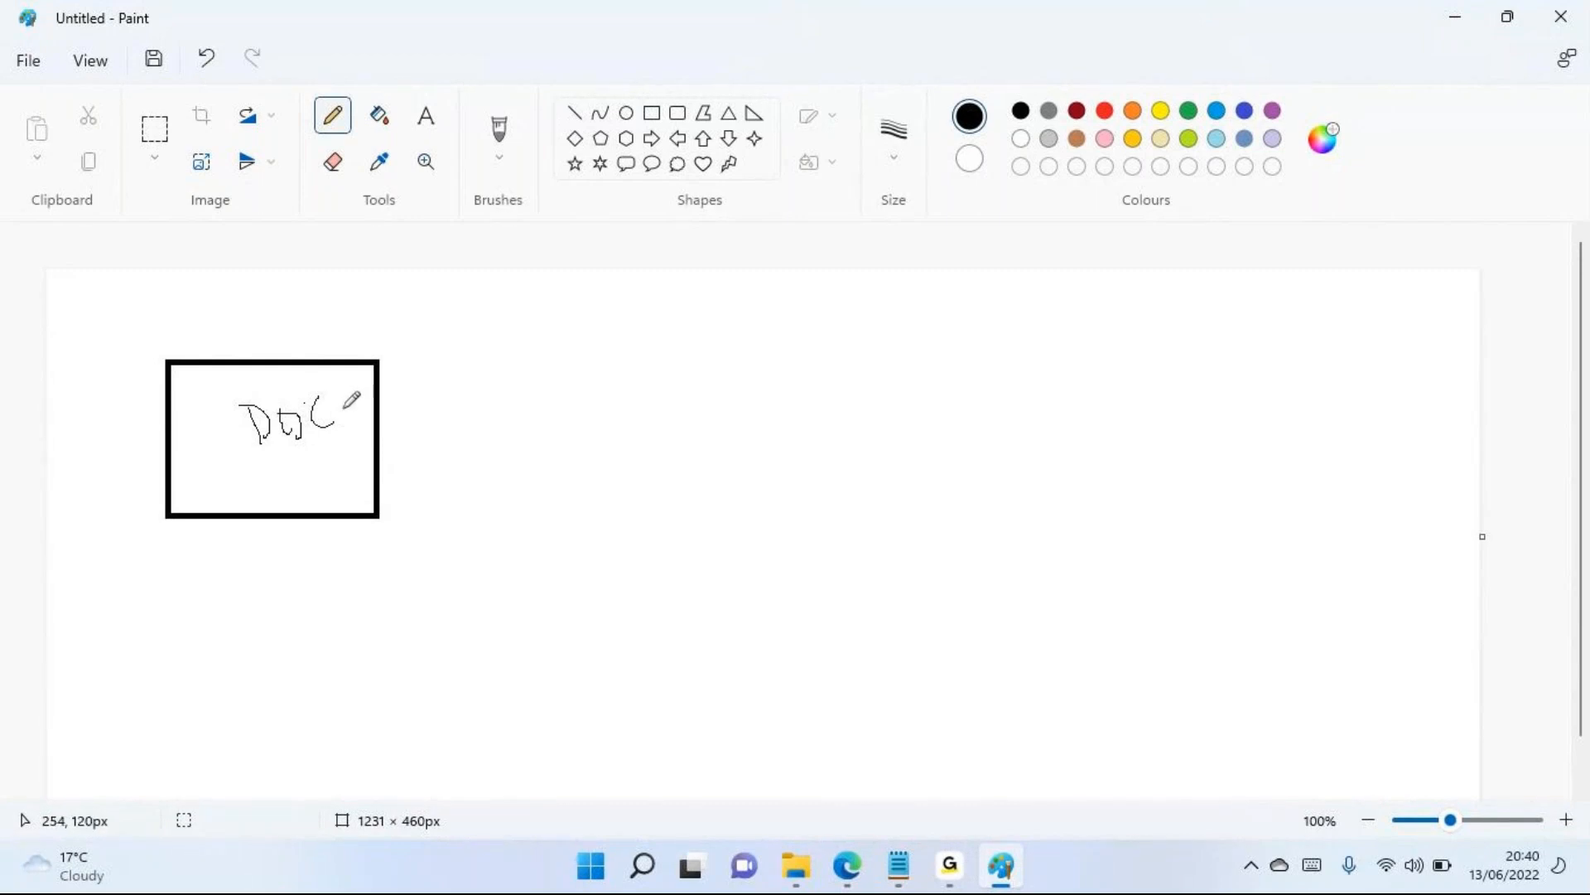
Pencil an arrow from the DOC box's upper right edge to a handwritten "Conf" label
mouse_move(364, 395)
mouse_down()
mouse_move(423, 365)
mouse_move(430, 394)
mouse_up()
drag(452, 333, 471, 354)
mouse_move(473, 343)
mouse_down()
mouse_move(549, 284)
mouse_move(577, 395)
mouse_up()
drag(539, 379, 585, 339)
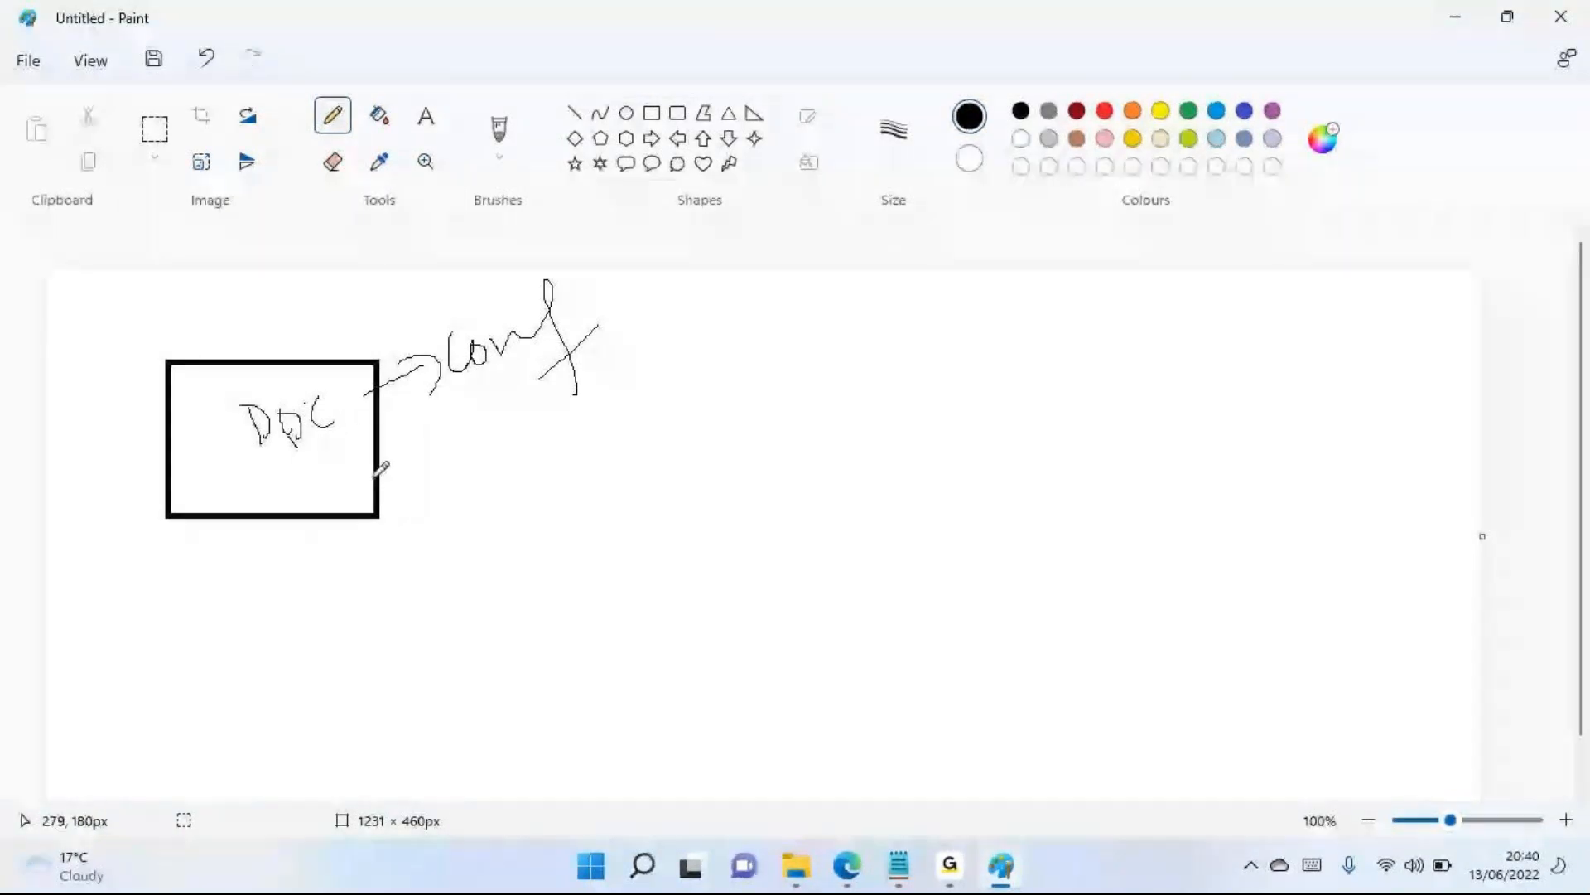
Pencil an arrow from the DOC box's lower right edge to a handwritten, outlined "Copy", and write "Snapshot" beside it
drag(373, 478, 493, 537)
mouse_move(461, 500)
mouse_down()
mouse_move(474, 556)
mouse_move(569, 553)
mouse_up()
drag(604, 544, 619, 592)
mouse_move(604, 553)
mouse_down()
mouse_move(617, 522)
mouse_move(658, 586)
mouse_up()
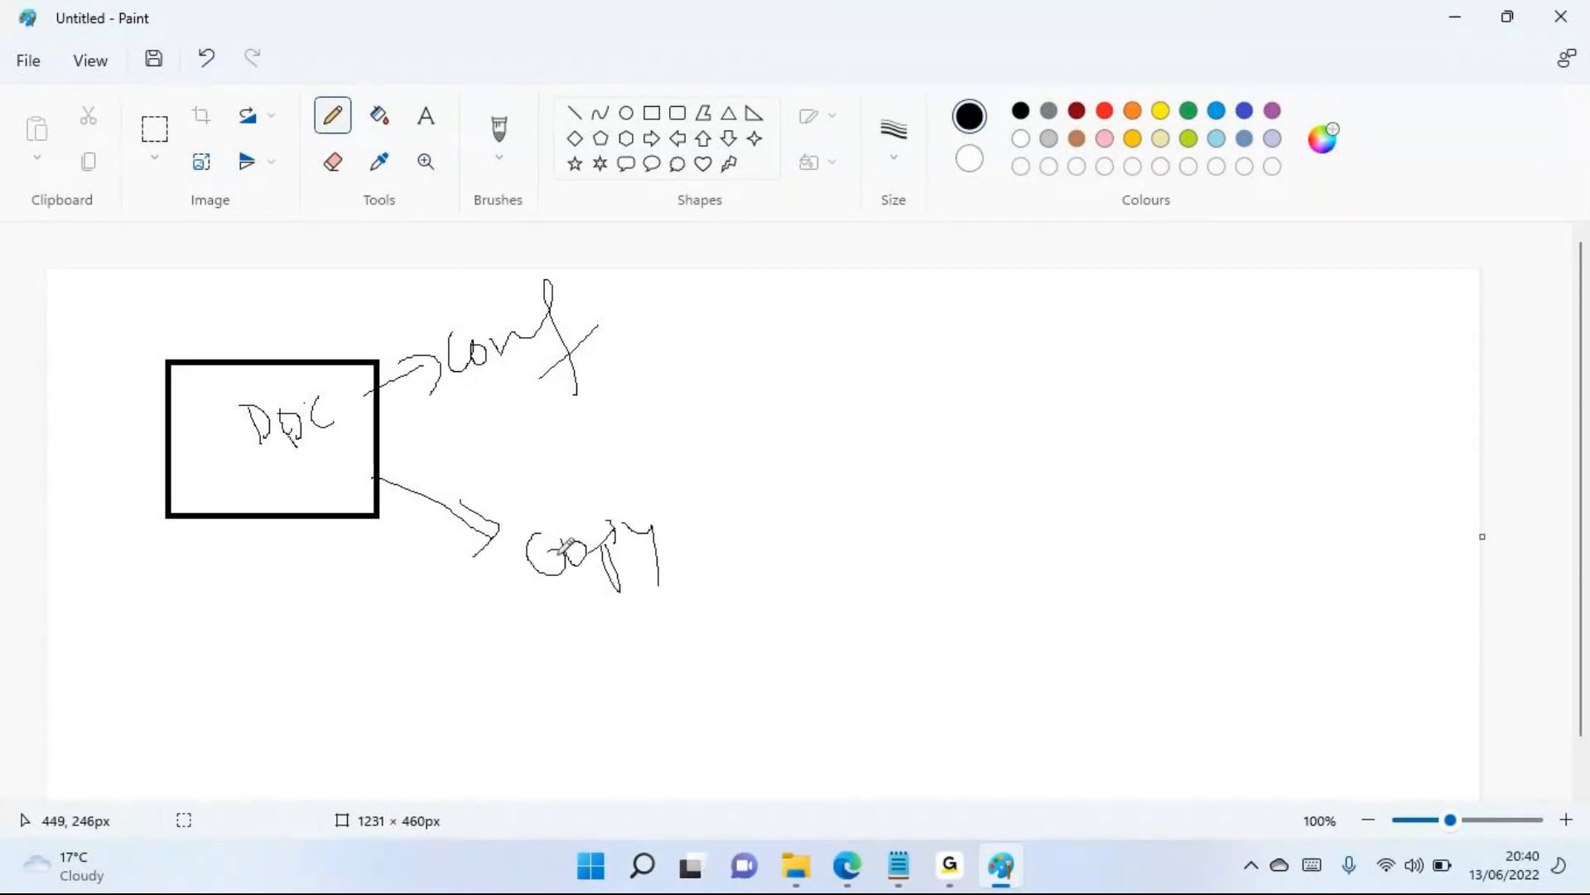
mouse_move(555, 509)
mouse_down()
mouse_move(526, 524)
mouse_move(531, 631)
mouse_move(651, 507)
mouse_move(502, 535)
mouse_up()
mouse_move(767, 515)
mouse_down()
mouse_move(755, 594)
mouse_move(1012, 498)
mouse_up()
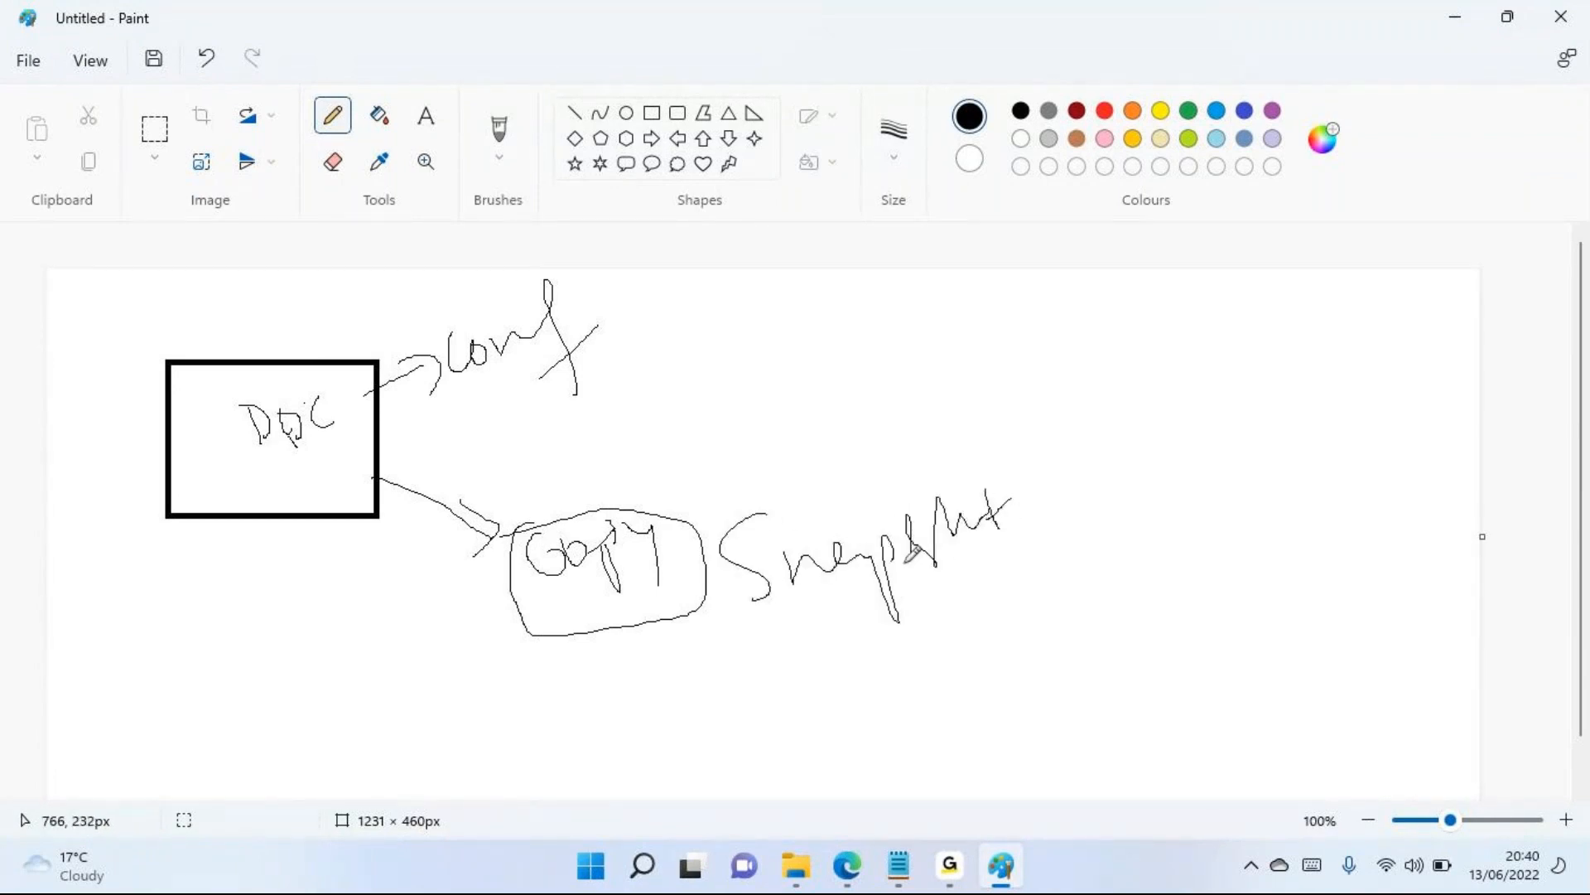
Extend the "Conf" label with a few black strokes, add red hatching over its end, and circle the label in red
click(561, 291)
drag(572, 307, 578, 320)
mouse_move(595, 295)
mouse_down()
mouse_move(688, 316)
mouse_move(608, 356)
mouse_up()
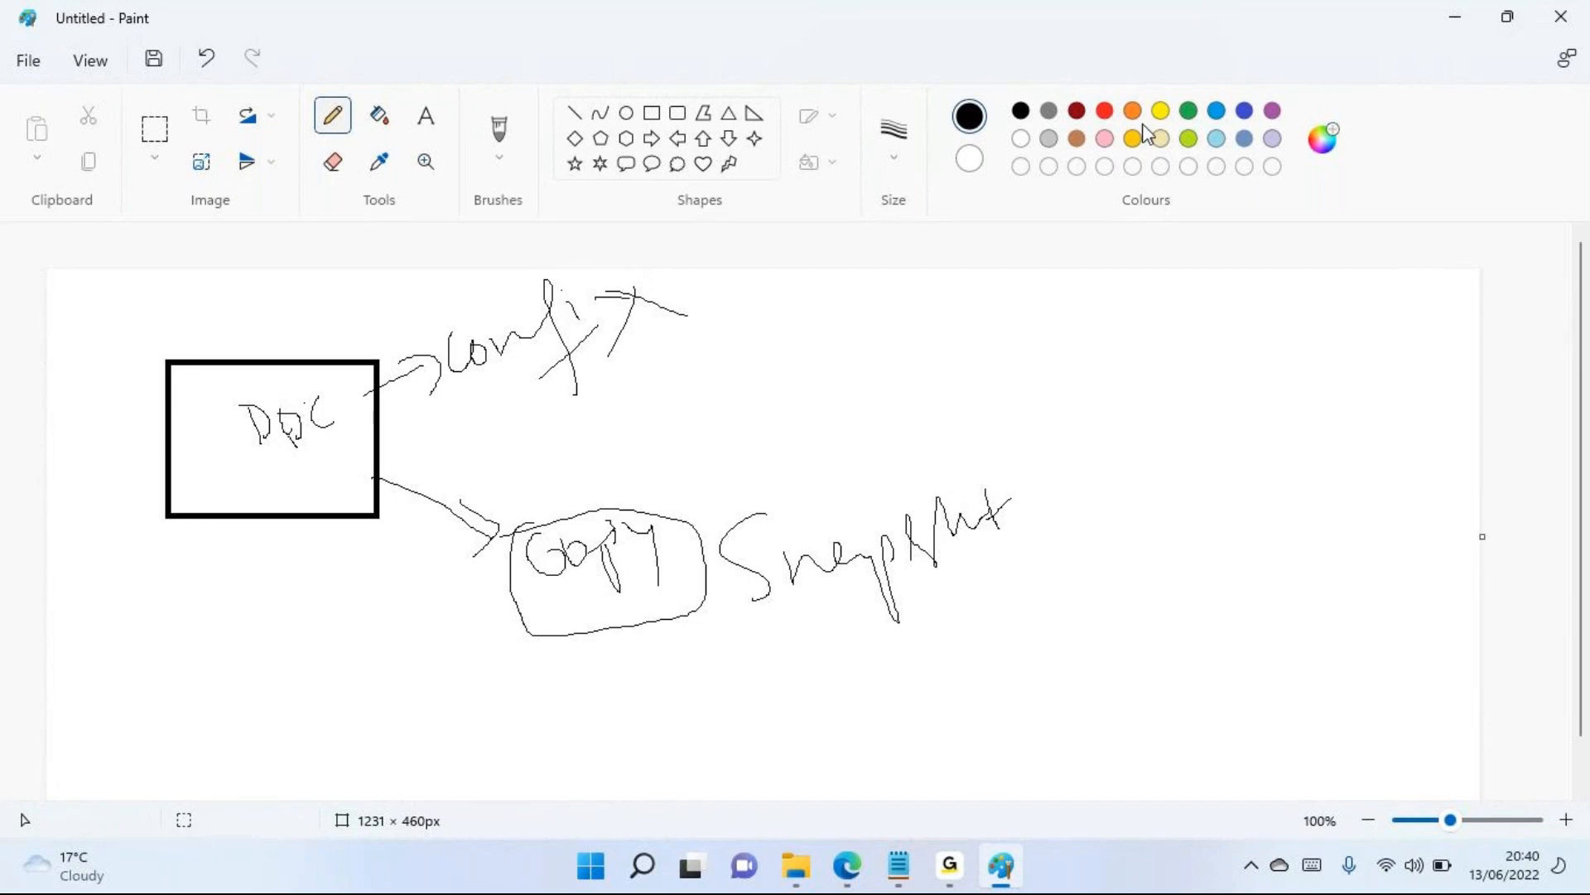
click(1105, 112)
mouse_move(633, 295)
mouse_down()
mouse_move(749, 312)
mouse_move(633, 351)
mouse_up()
mouse_move(708, 293)
mouse_down()
mouse_move(773, 322)
mouse_move(674, 358)
mouse_move(793, 337)
mouse_move(668, 365)
mouse_up()
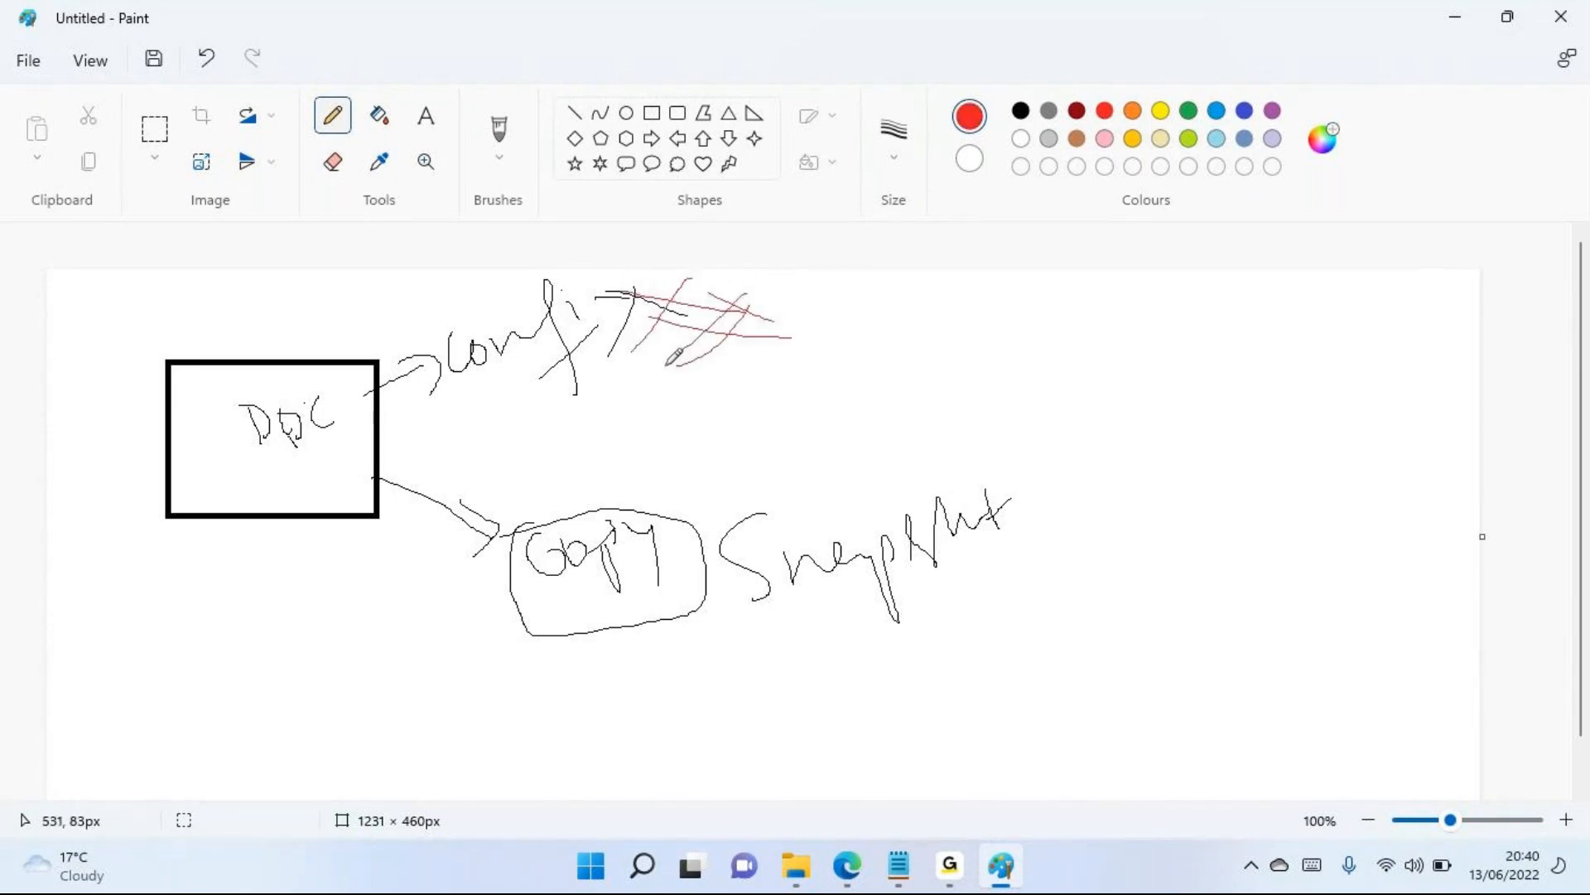
mouse_move(584, 283)
mouse_down()
mouse_move(484, 282)
mouse_move(432, 370)
mouse_move(571, 297)
mouse_up()
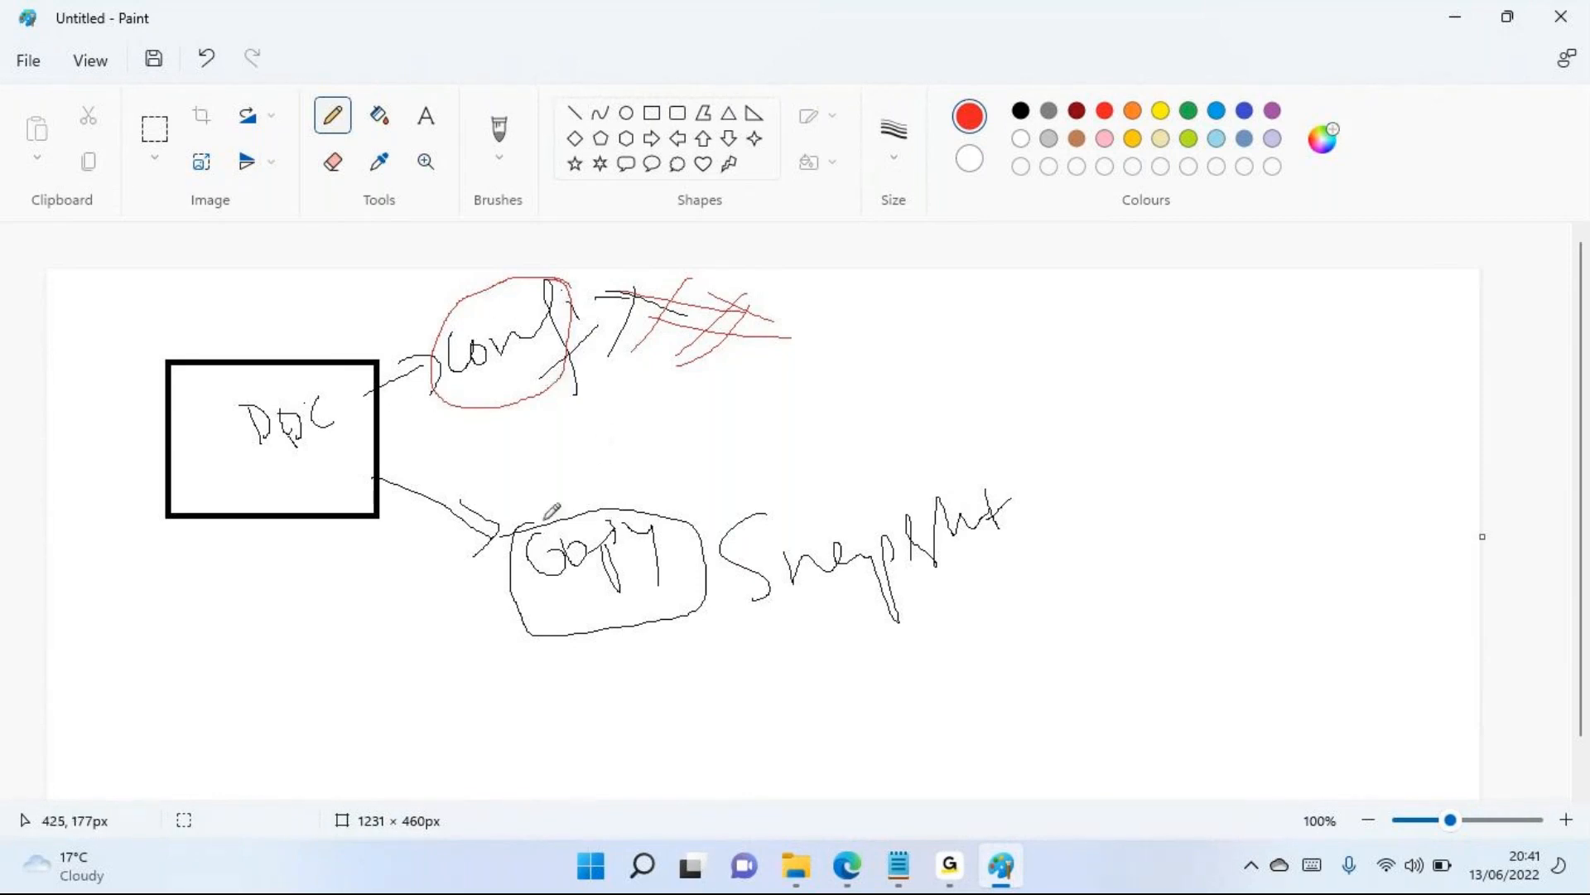
In red, underline "Snapshot" and "Copy", draw a curved arrow from "Copy" back to the DOC box, and mark a cross above "Conf"
drag(1023, 568, 906, 592)
drag(998, 586, 925, 608)
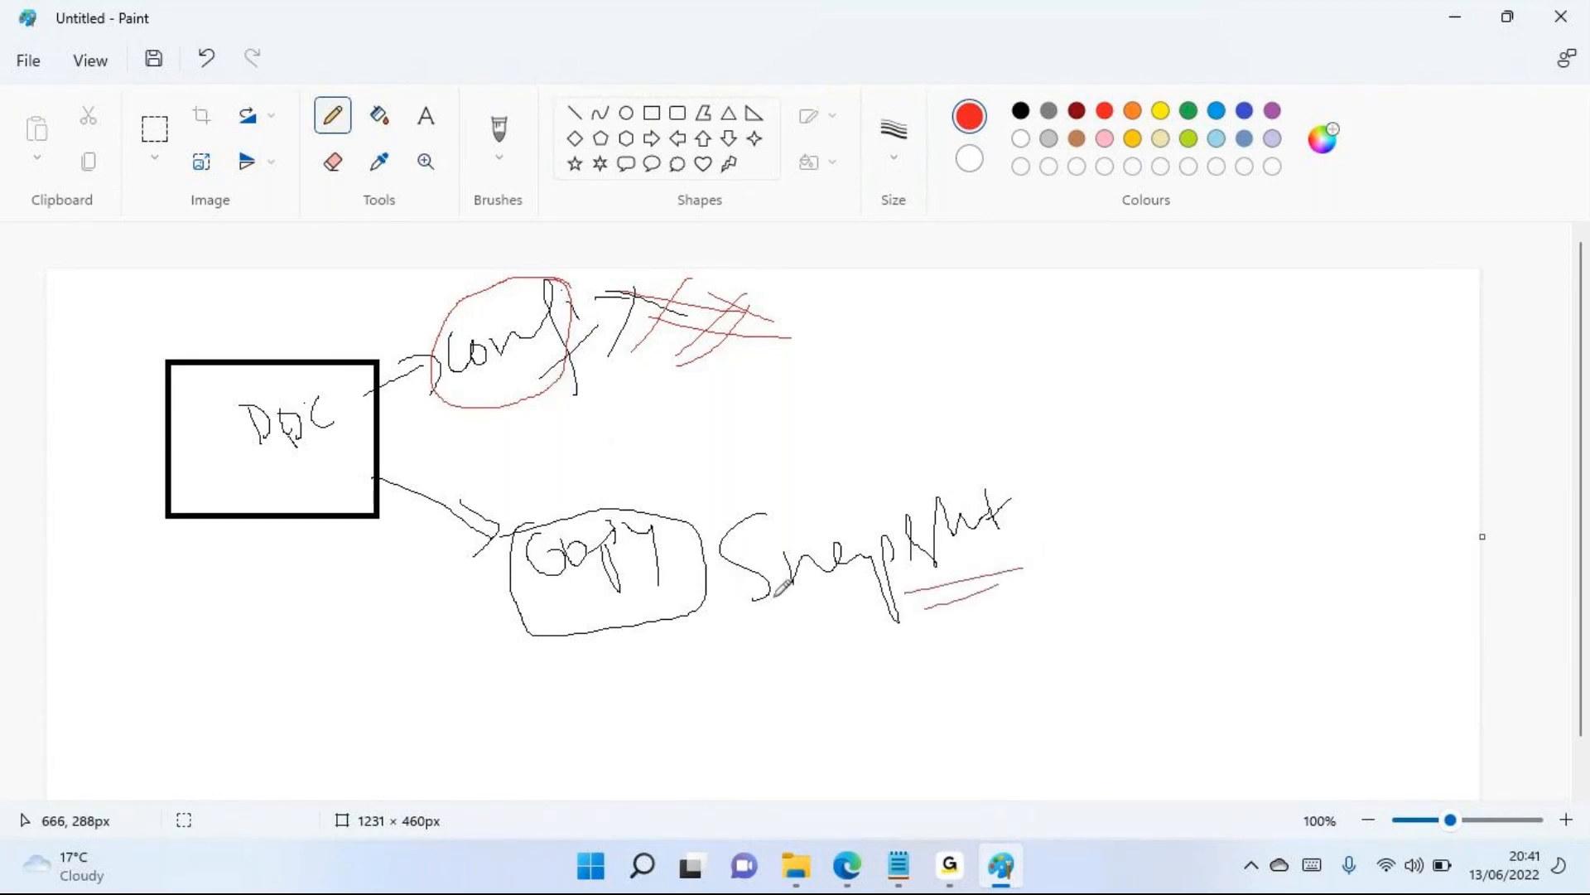
mouse_move(538, 526)
mouse_down()
mouse_move(552, 511)
mouse_move(449, 432)
mouse_move(383, 452)
mouse_move(373, 426)
mouse_move(431, 416)
mouse_up()
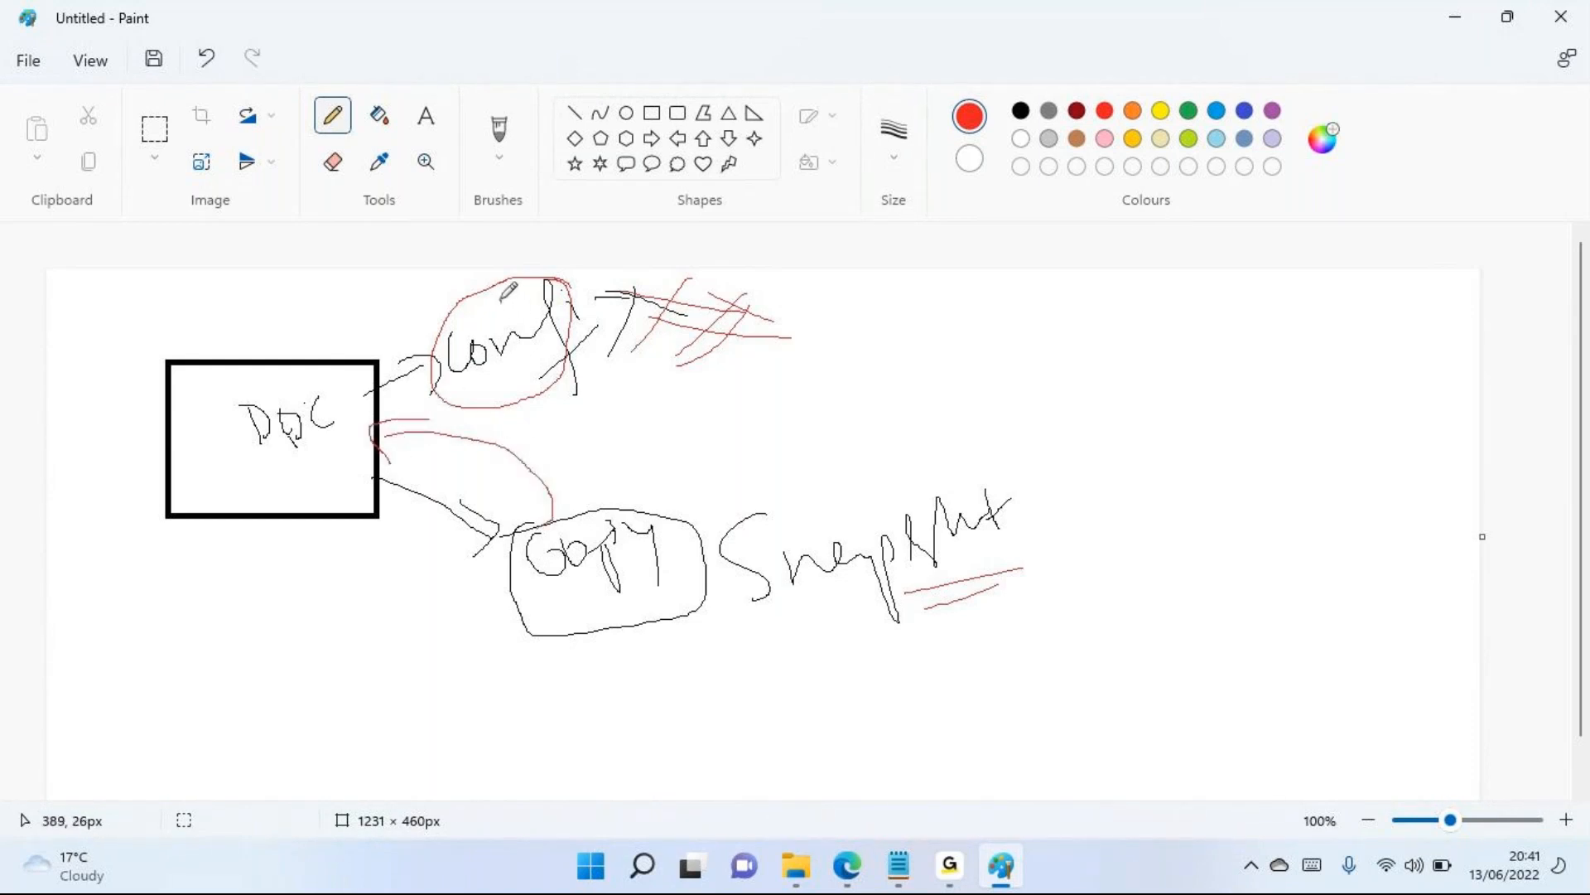
mouse_move(495, 299)
mouse_down()
mouse_move(532, 317)
mouse_move(502, 325)
mouse_up()
drag(687, 584, 573, 598)
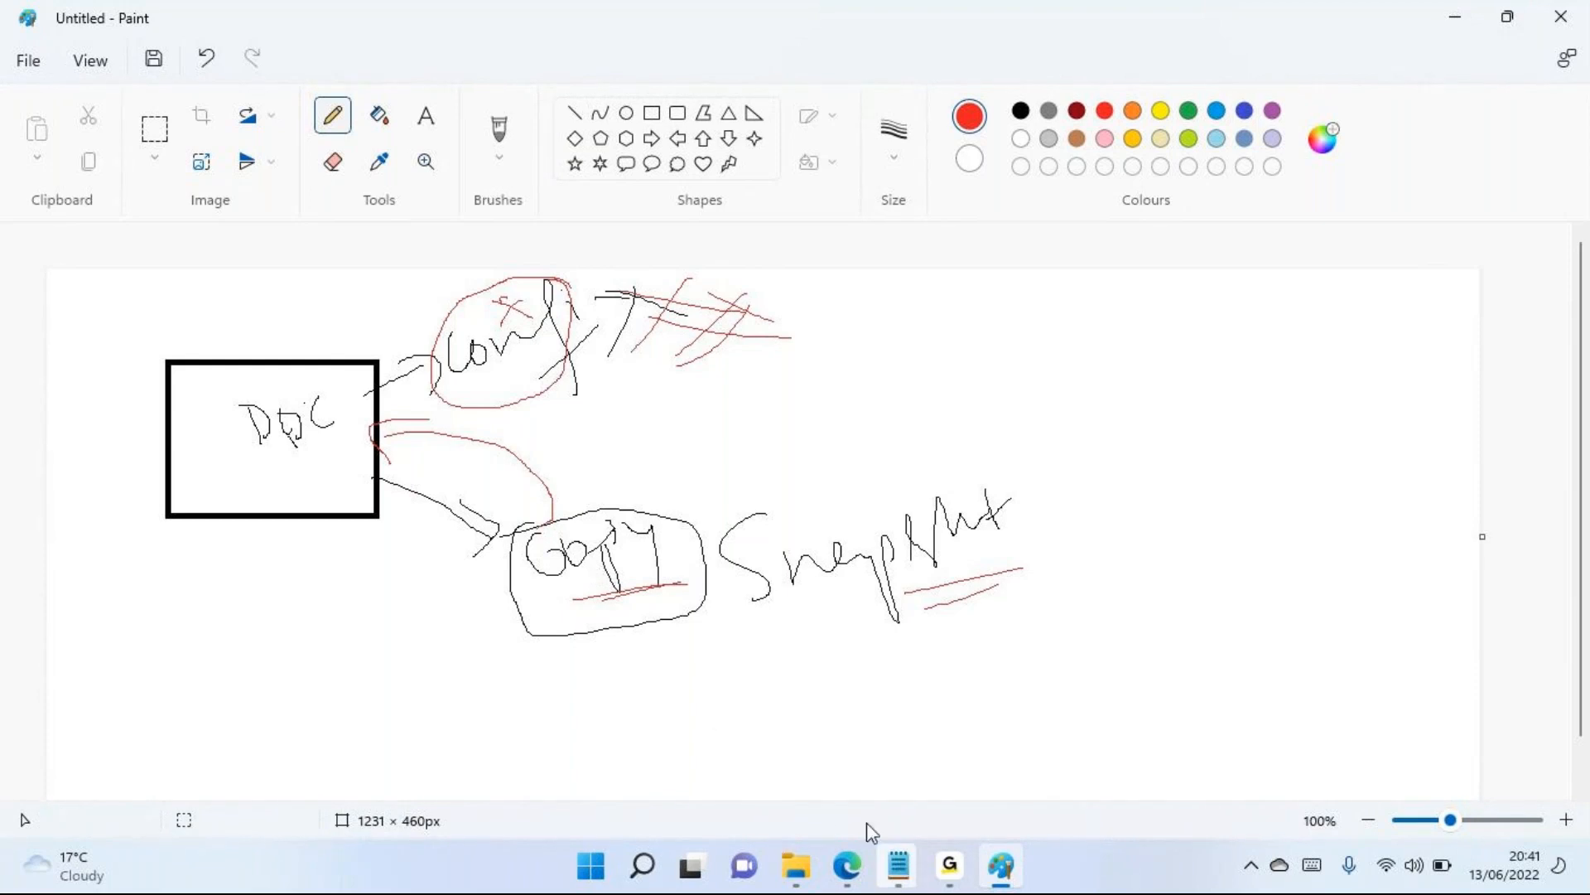
Switch to Edge, create another snapshot of Azure Course Content 2.pdf, review the blob's snapshots, and return to the container
click(847, 865)
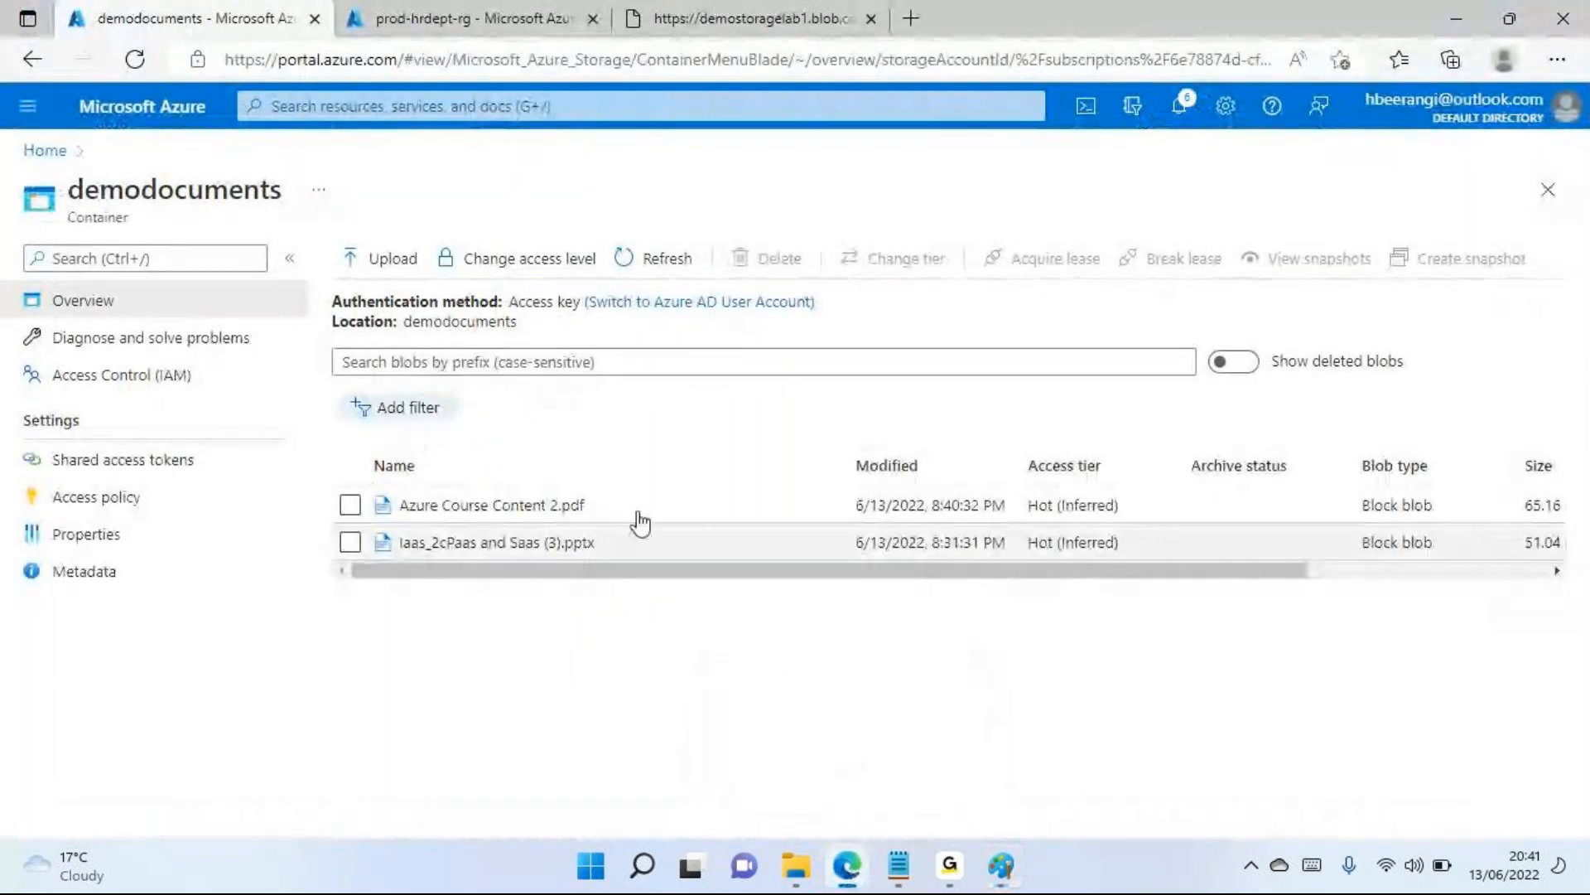
click(350, 504)
click(1436, 263)
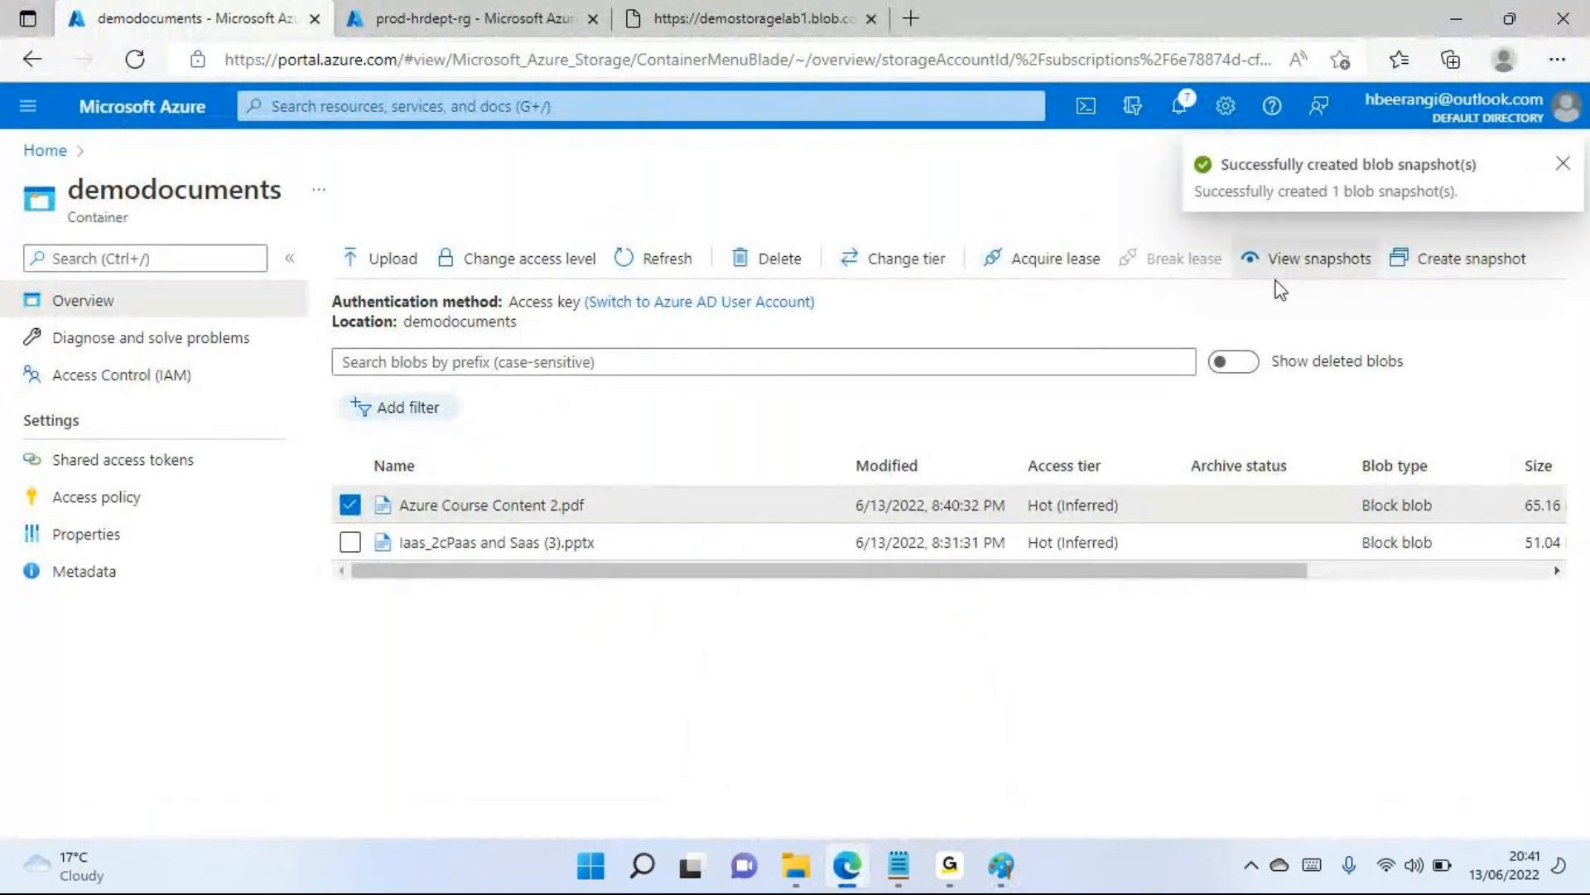
click(1564, 164)
click(560, 506)
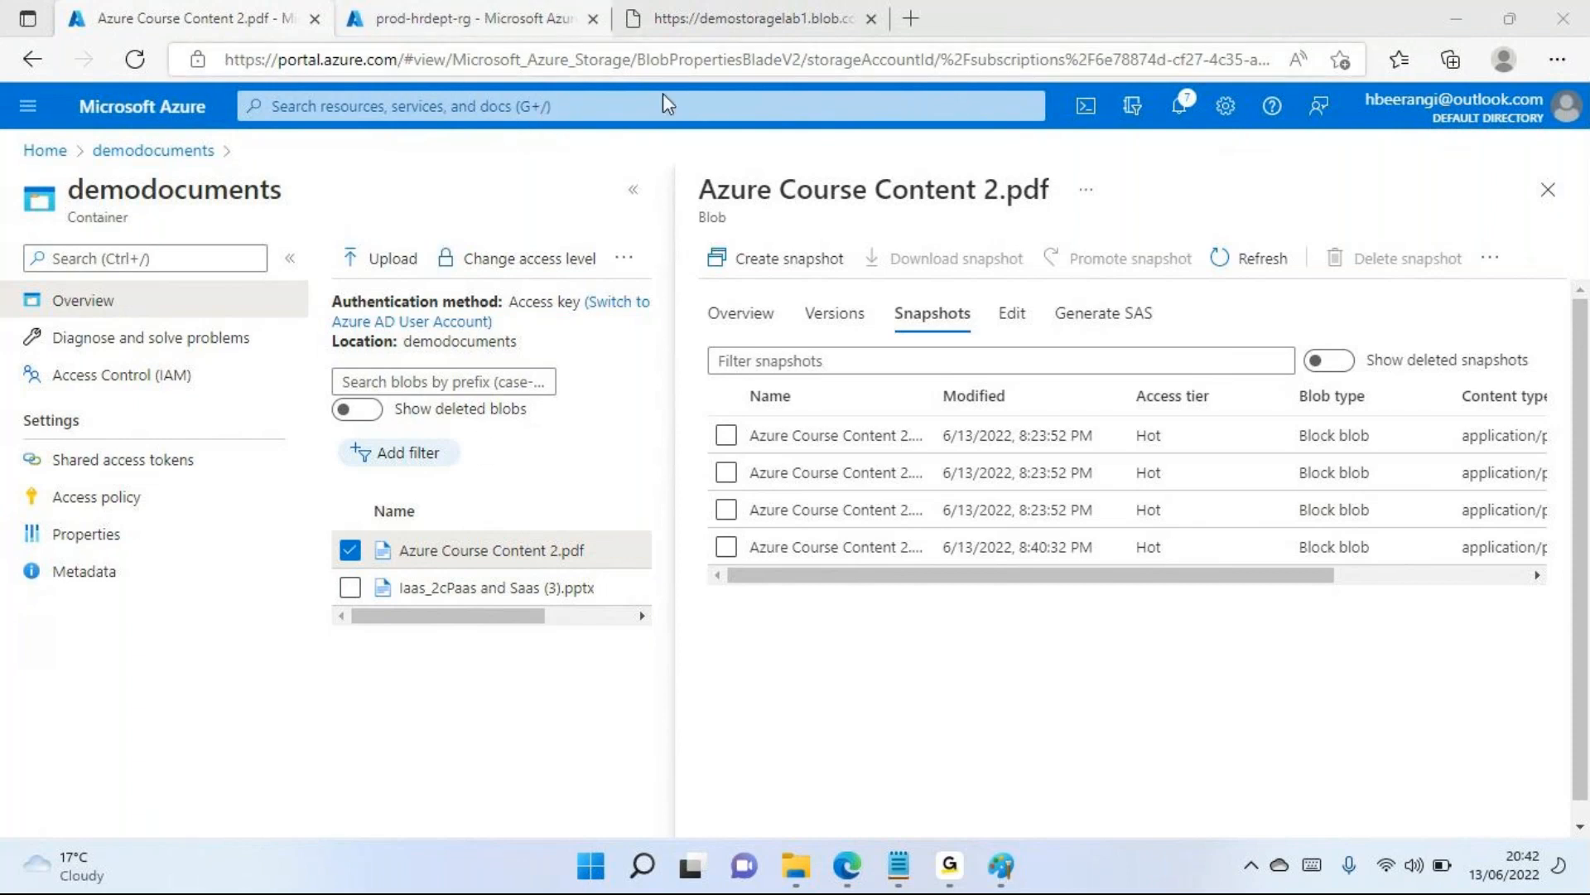
click(1549, 192)
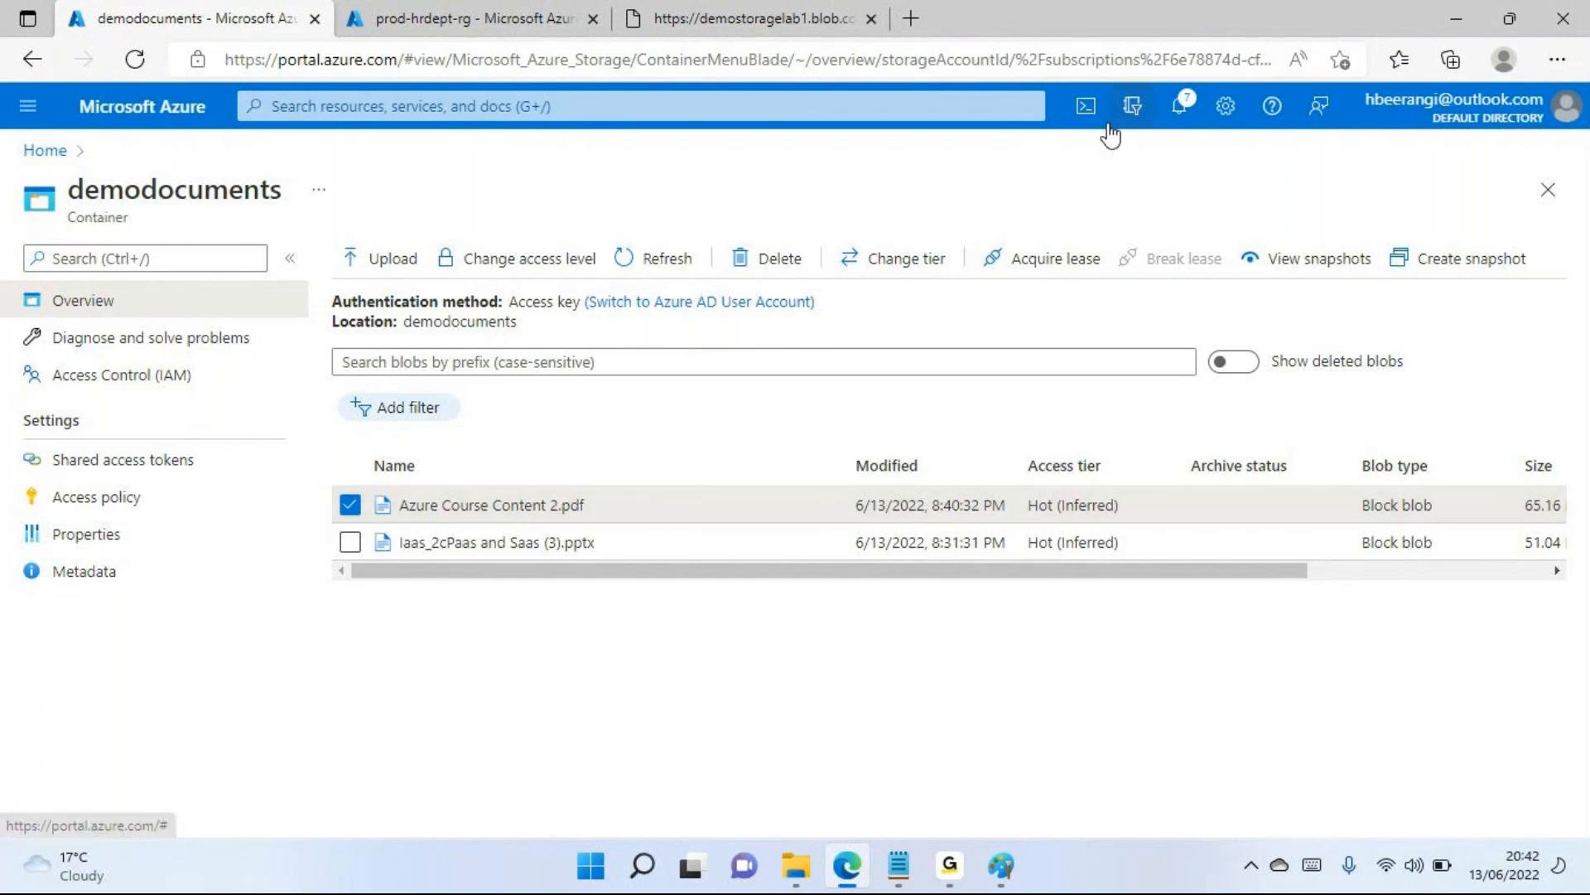
Switch to Paint, underline "Conf" inside its circle in red, and return to the Azure portal in Edge
click(1015, 858)
drag(553, 342, 455, 394)
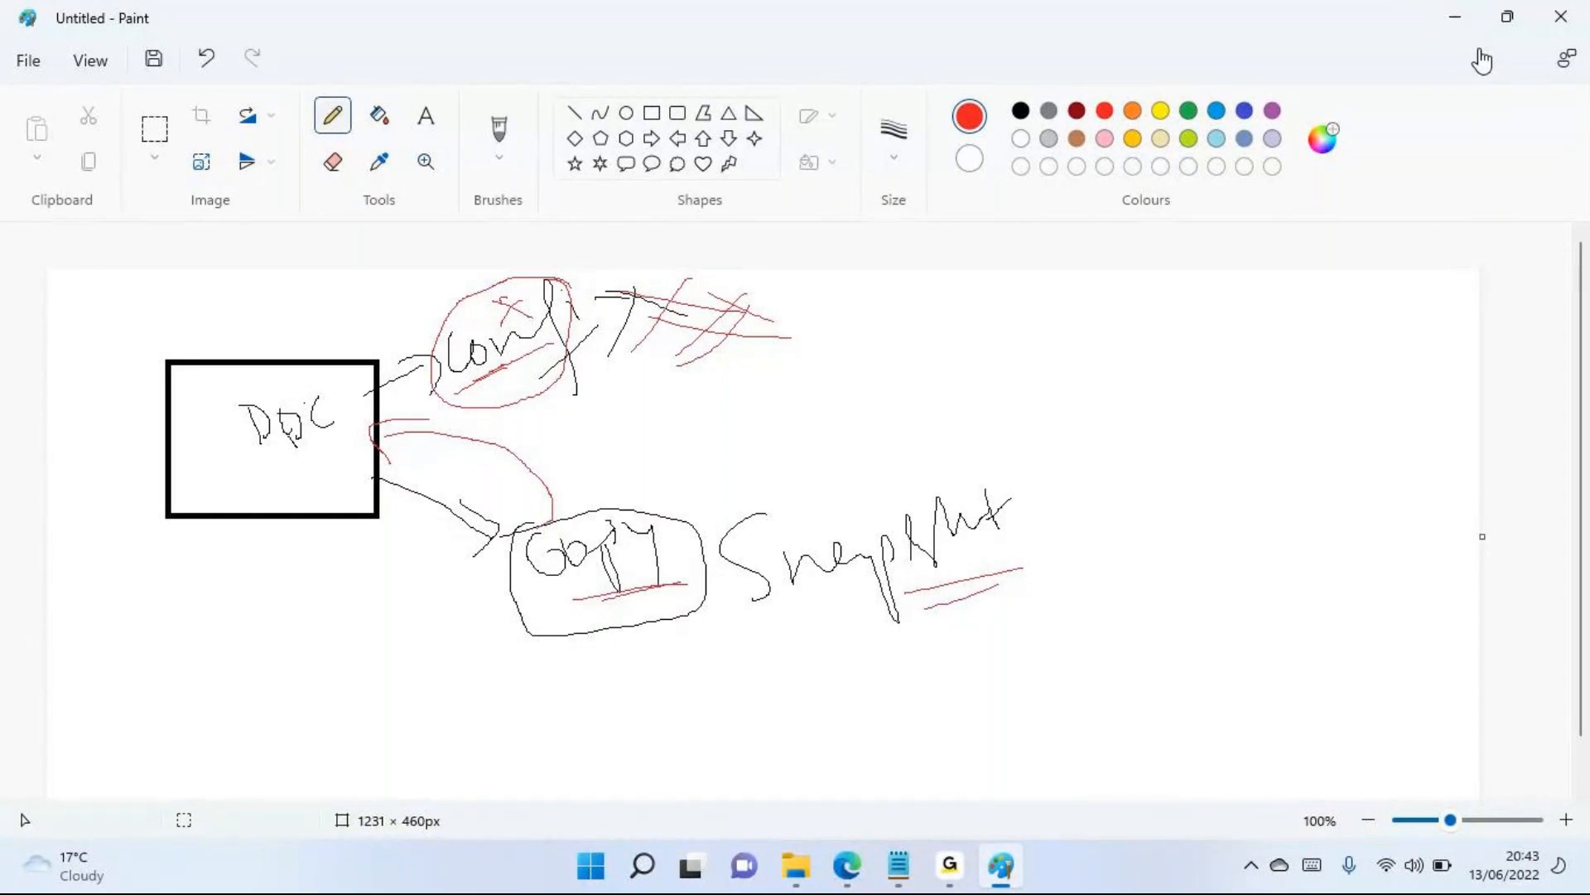
click(847, 866)
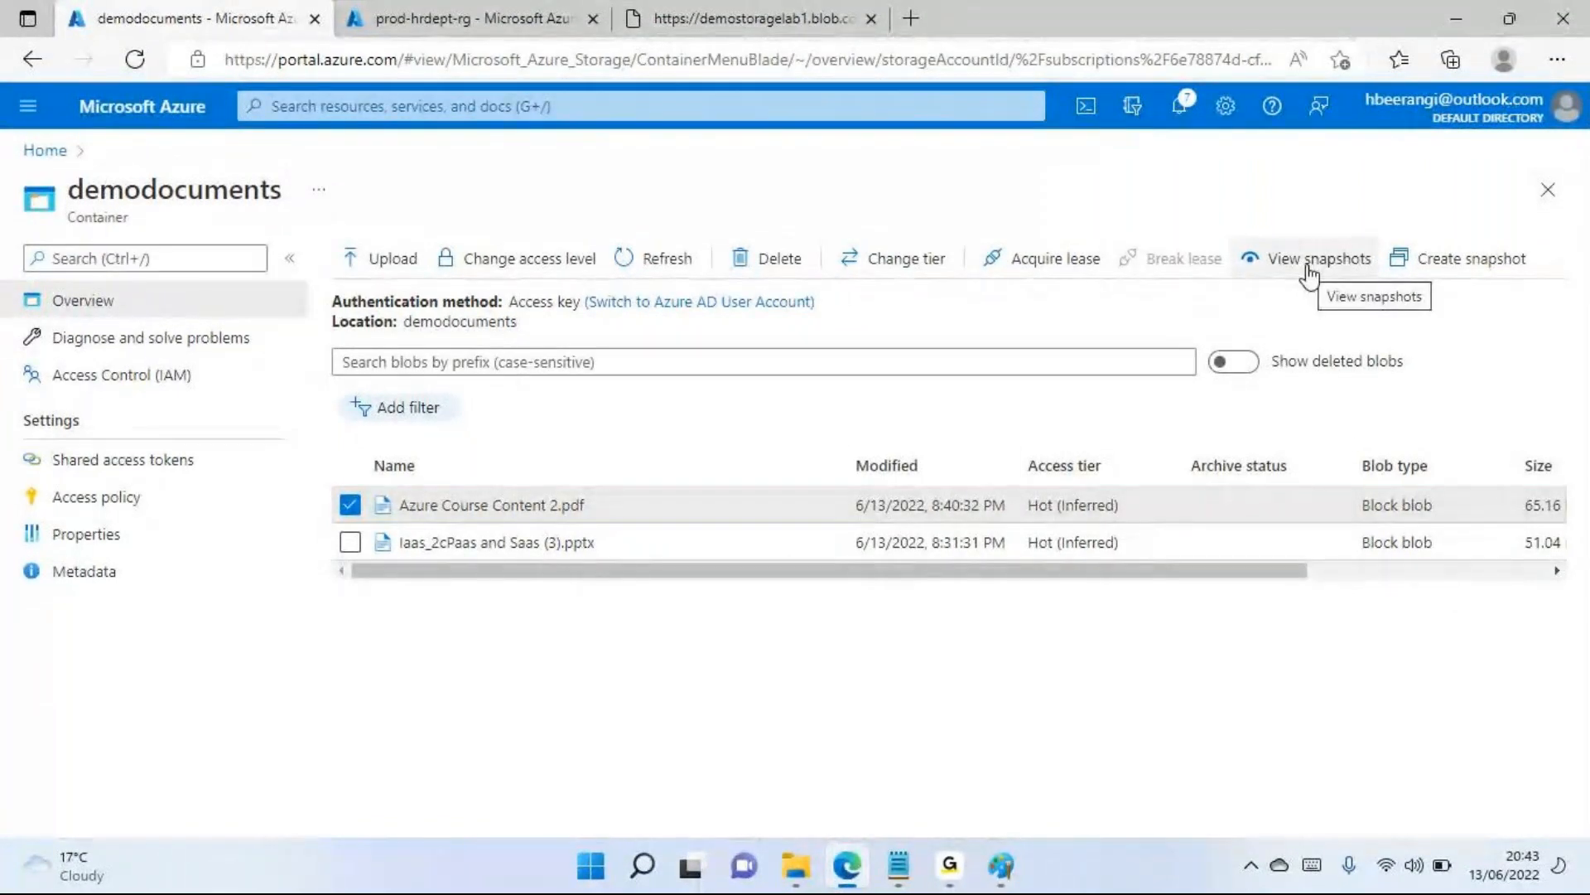
View the snapshots of Azure Course Content 2.pdf, download the first one, and return to the portal's snapshot list
drag(1278, 571, 1518, 572)
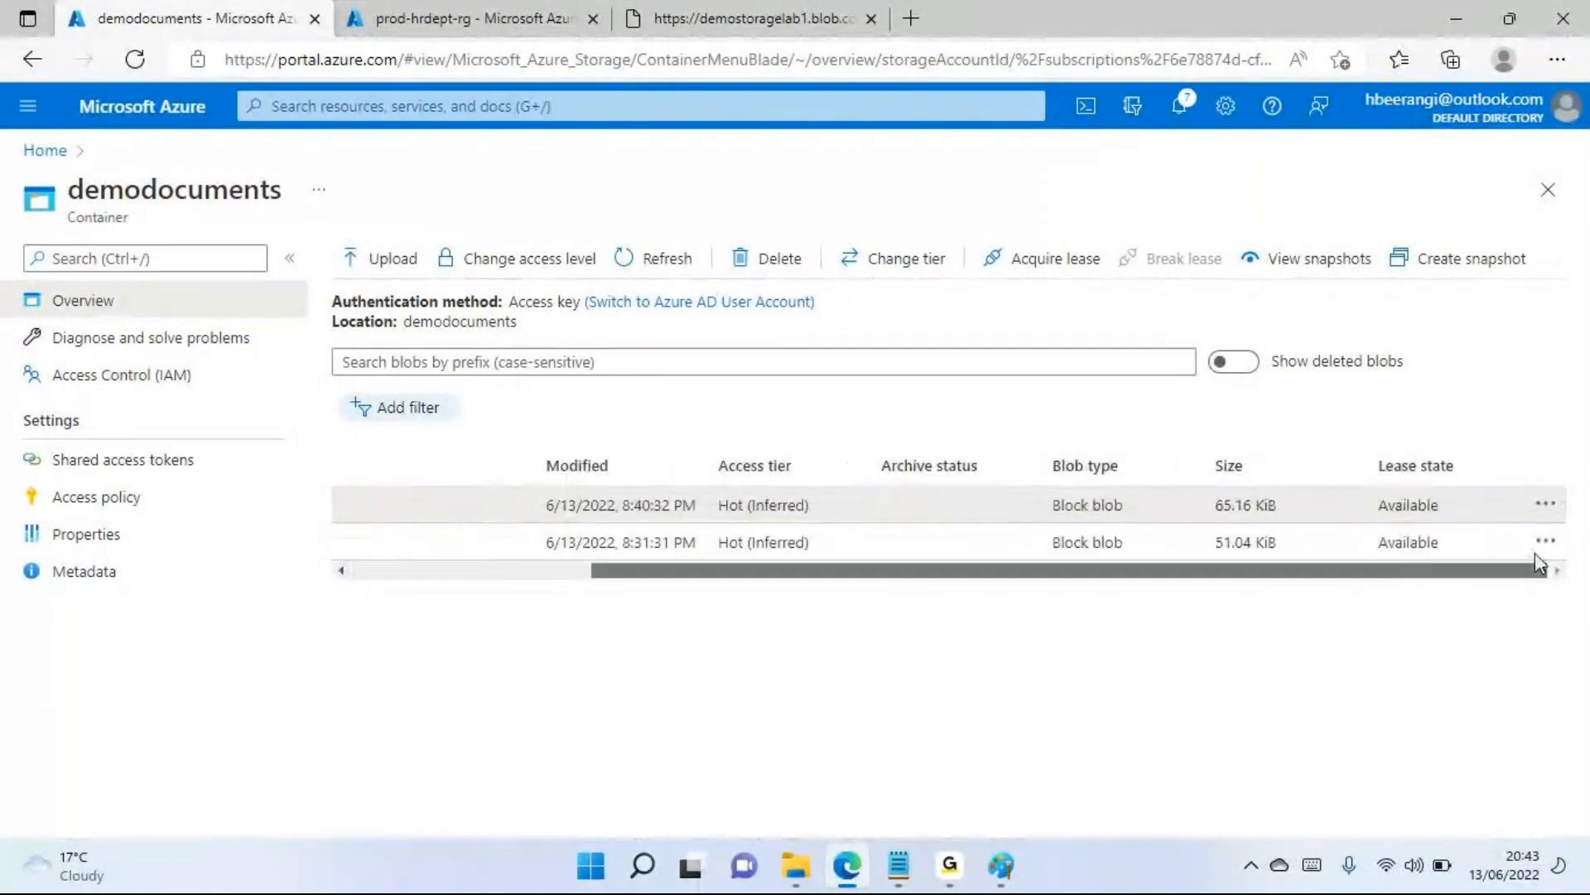
click(1547, 507)
click(1438, 464)
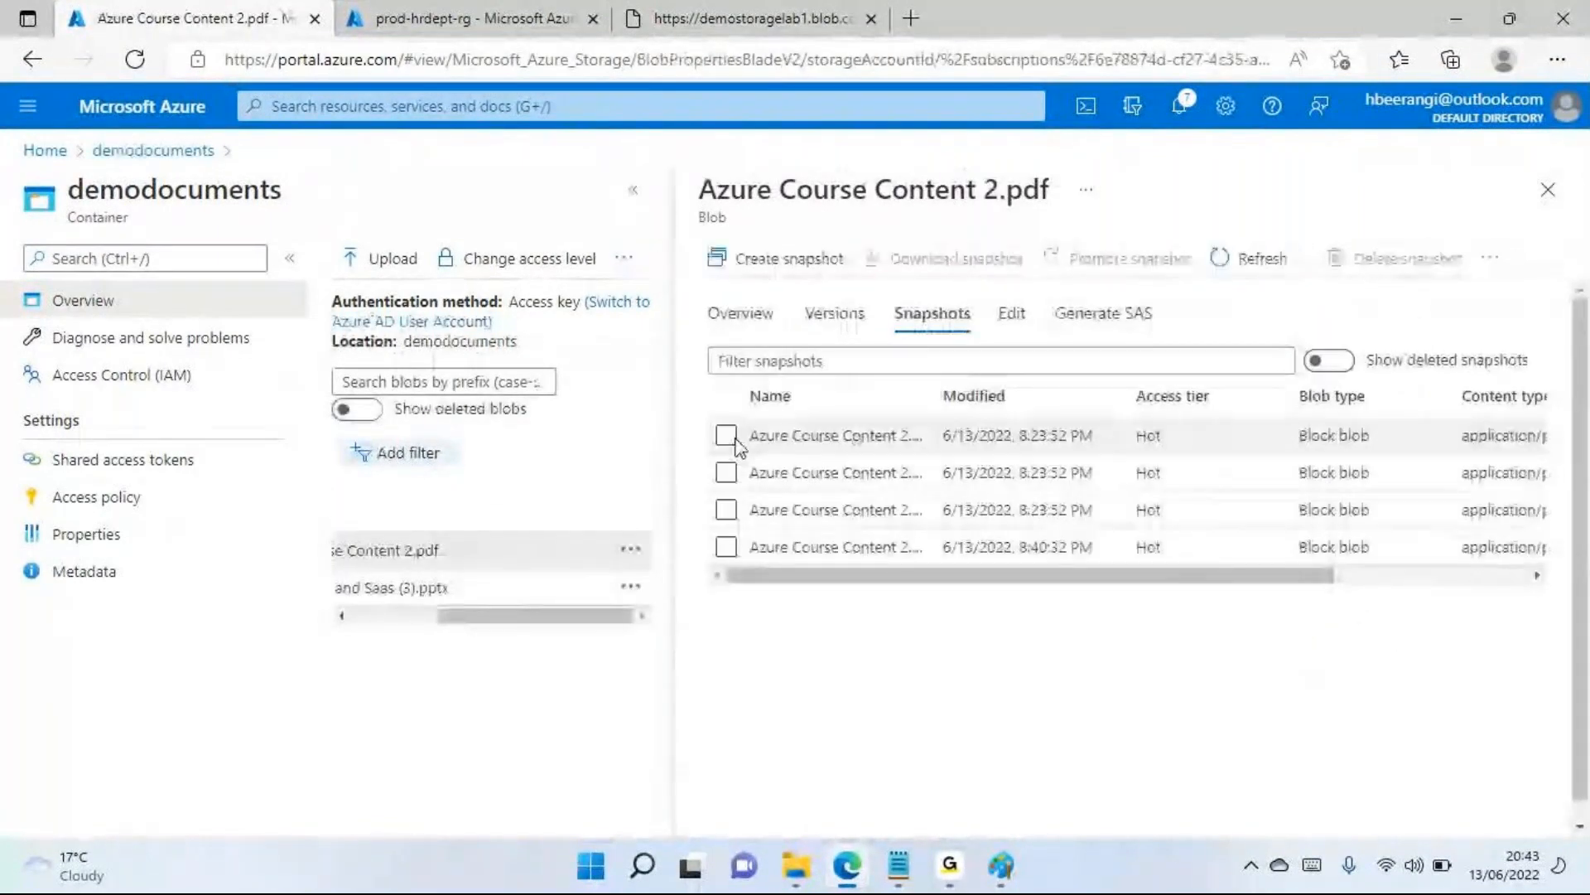
click(726, 436)
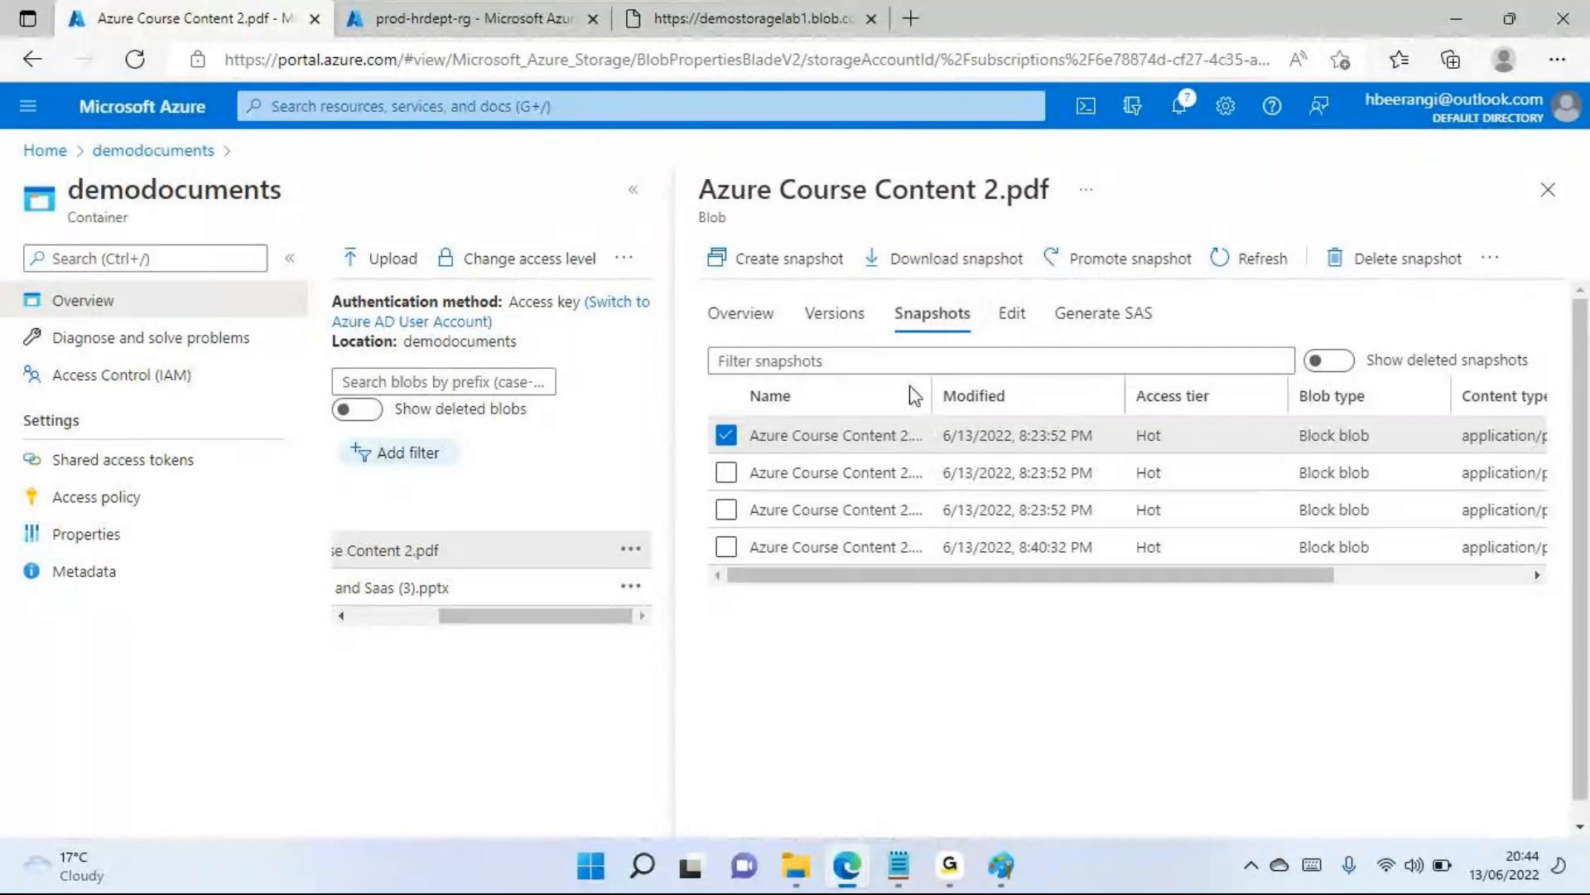
click(963, 263)
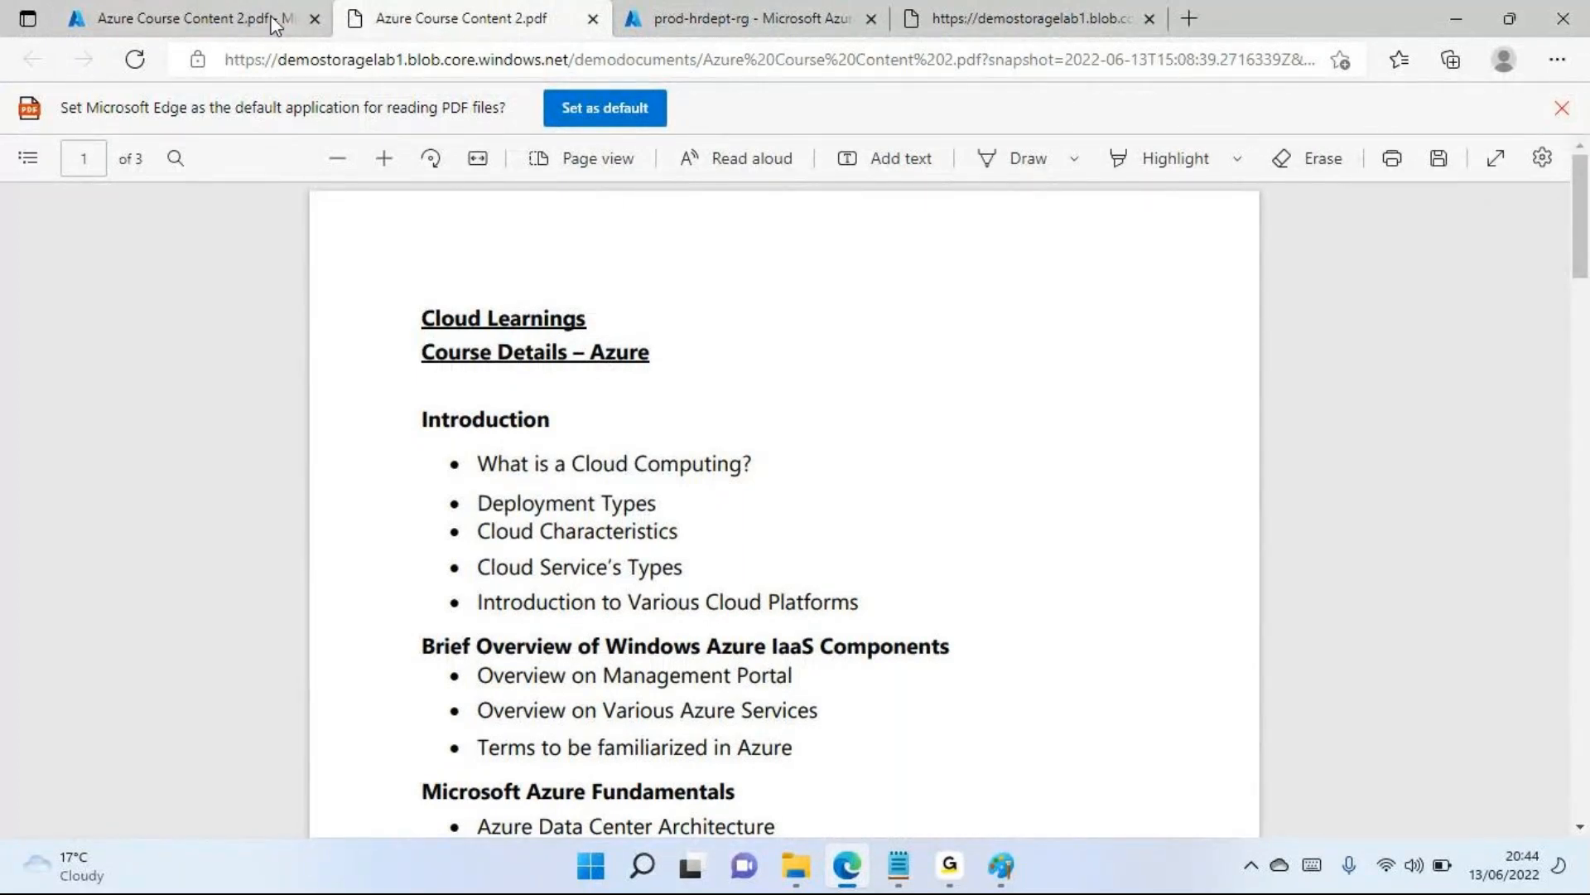
click(185, 23)
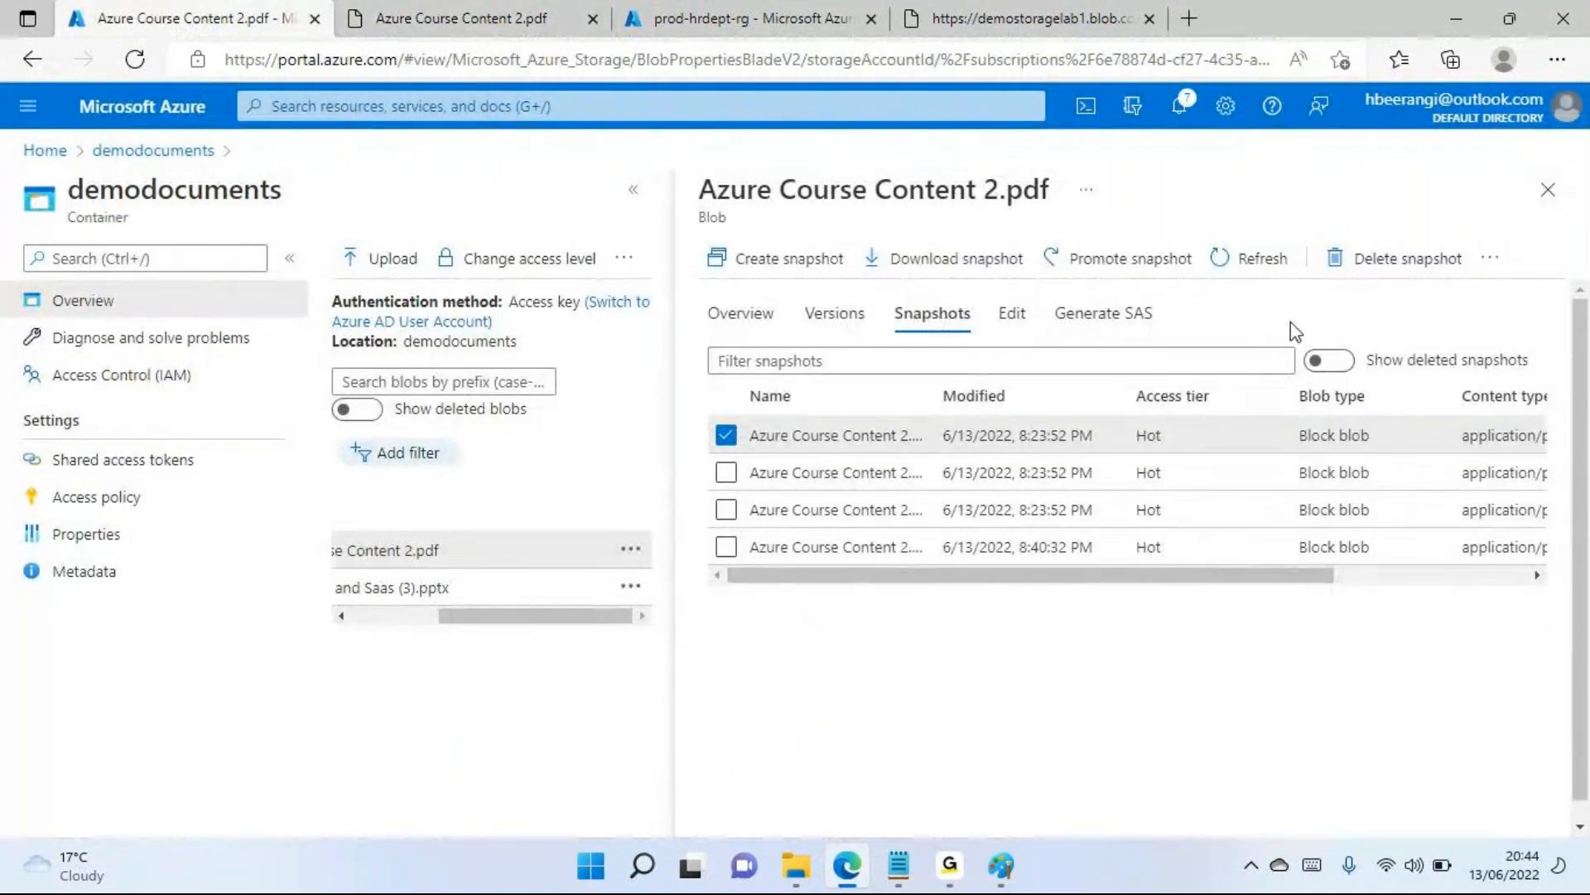
Delete every snapshot of Azure Course Content 2.pdf except the first, dismiss the notification, and return to the container's blob list
click(726, 472)
click(726, 509)
click(729, 545)
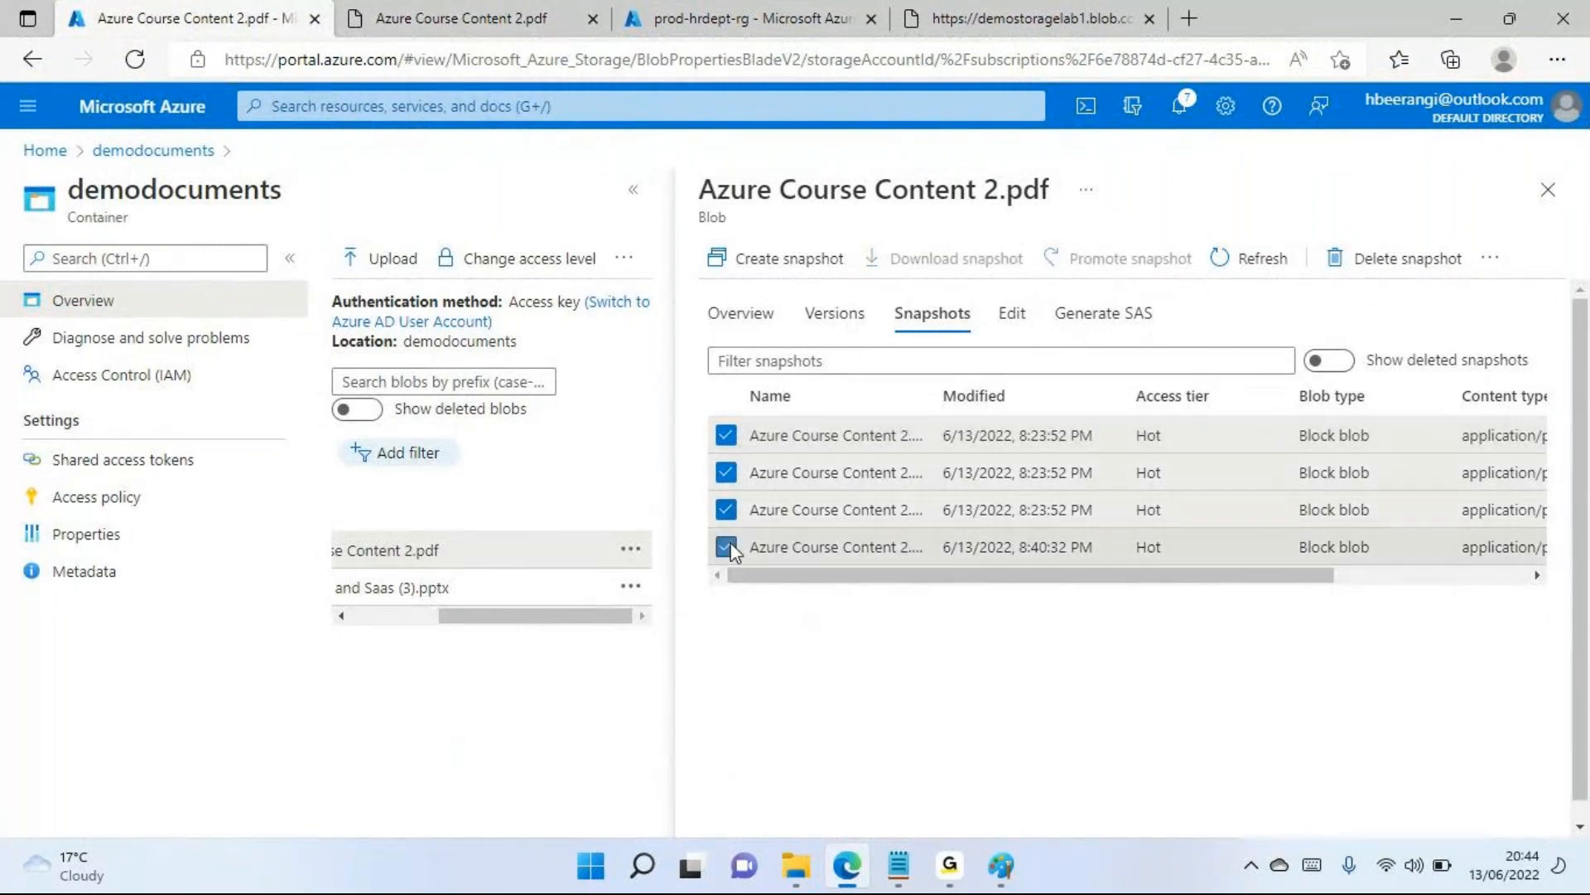
click(728, 437)
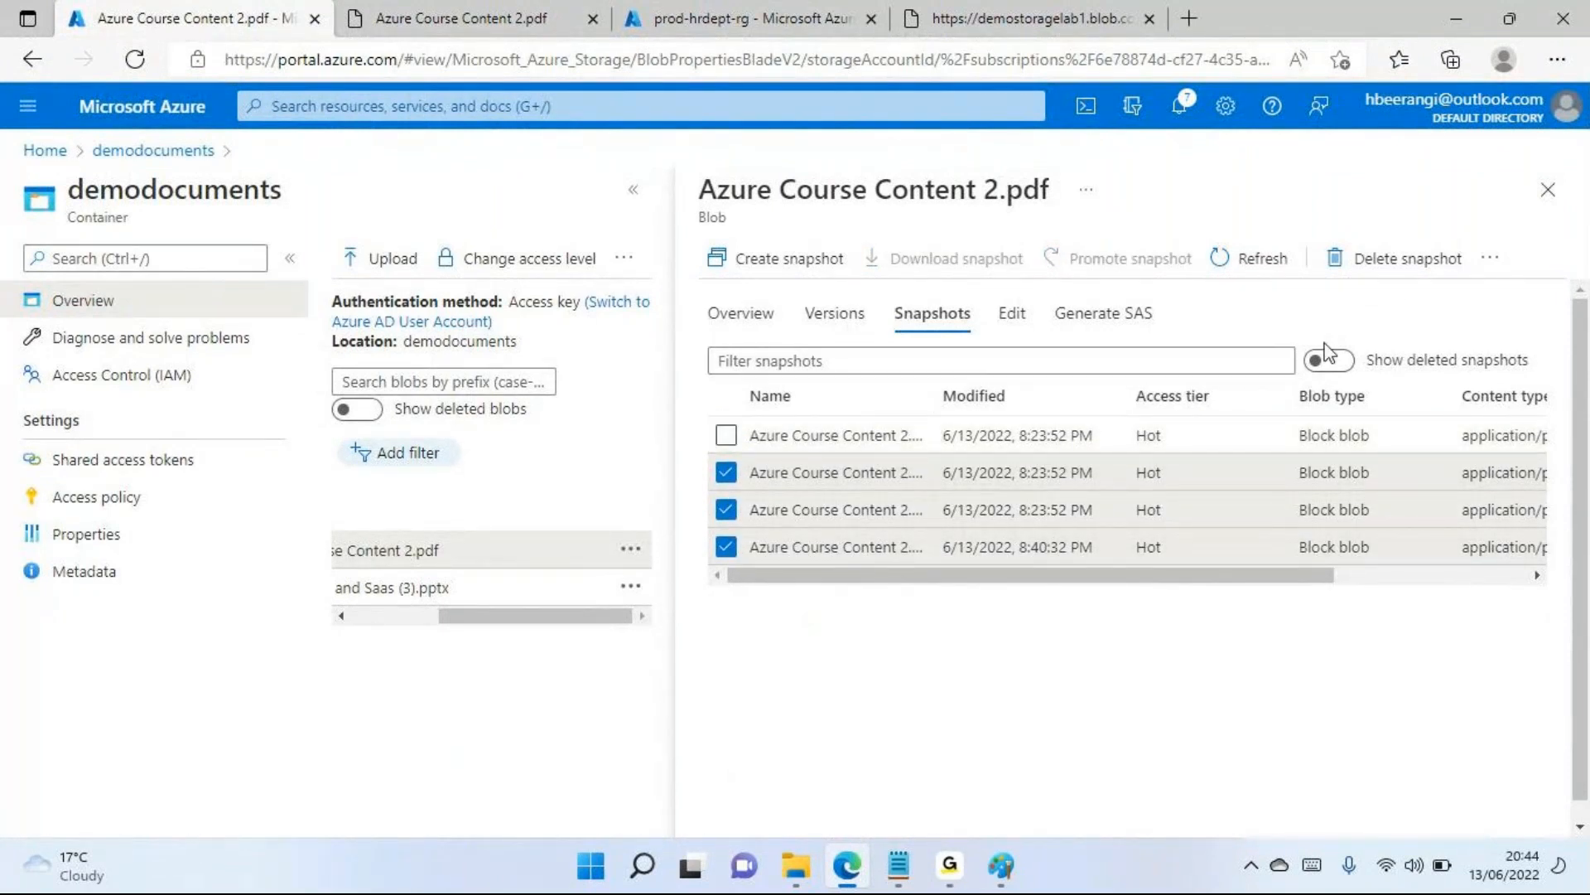
click(1403, 275)
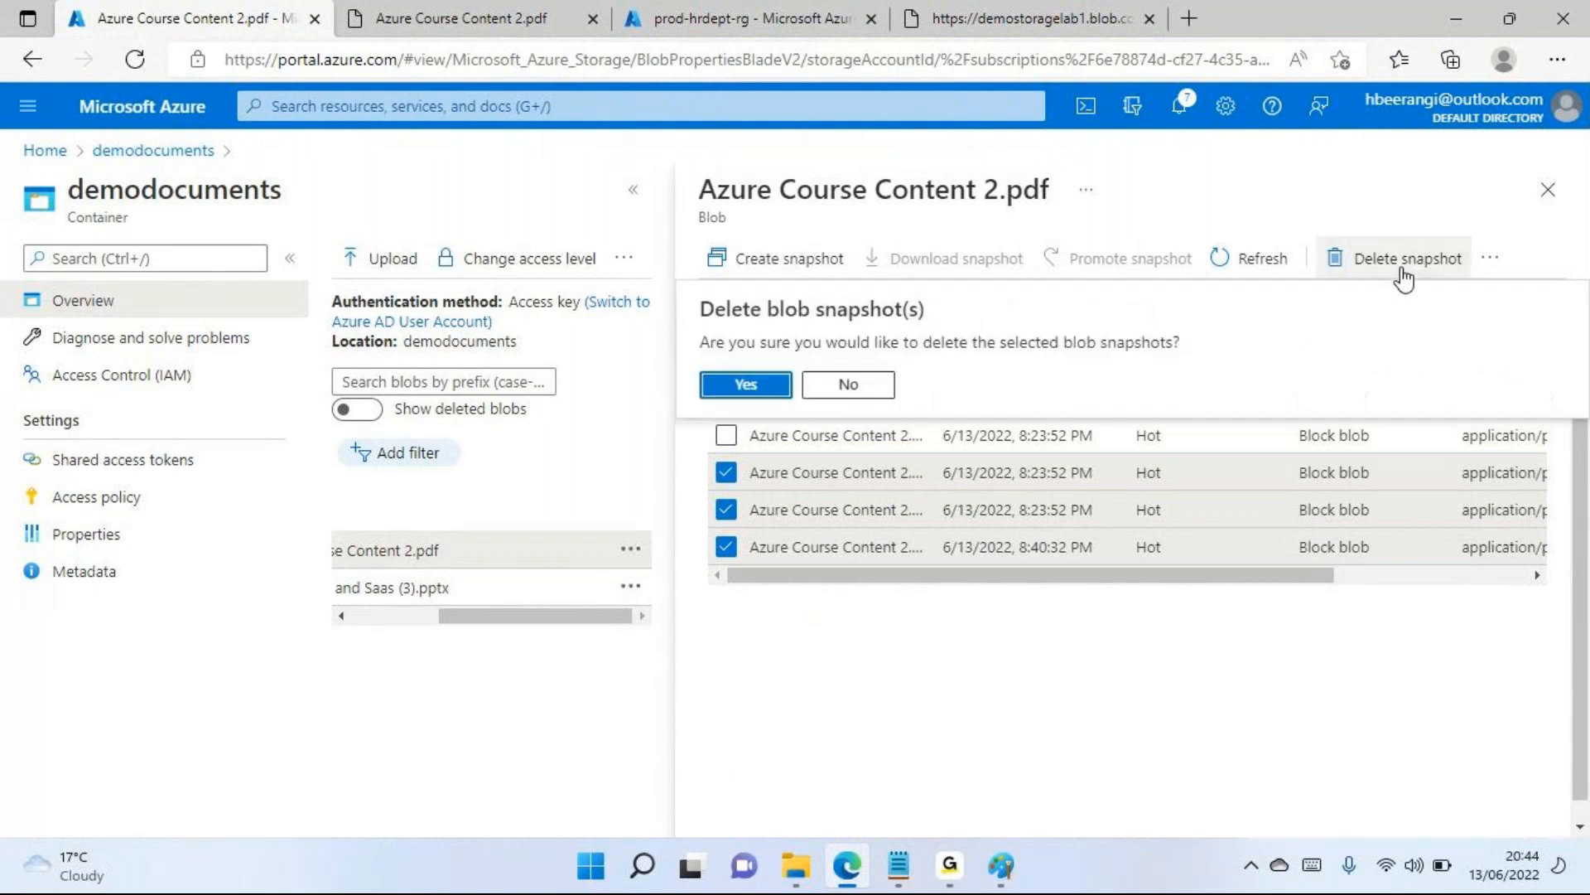
click(746, 392)
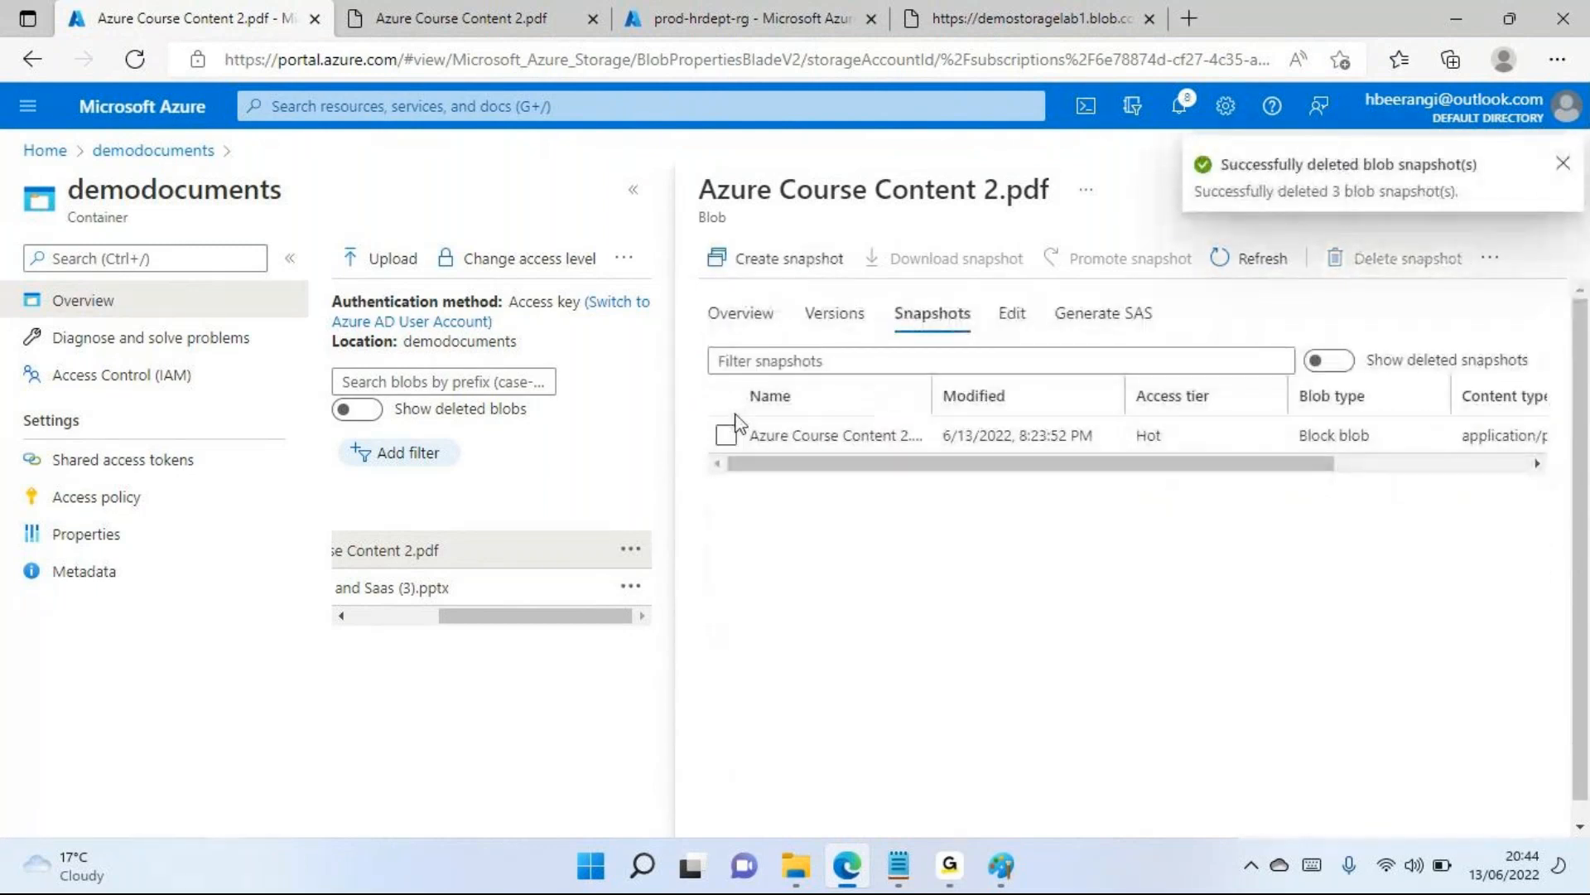
drag(888, 465, 1164, 463)
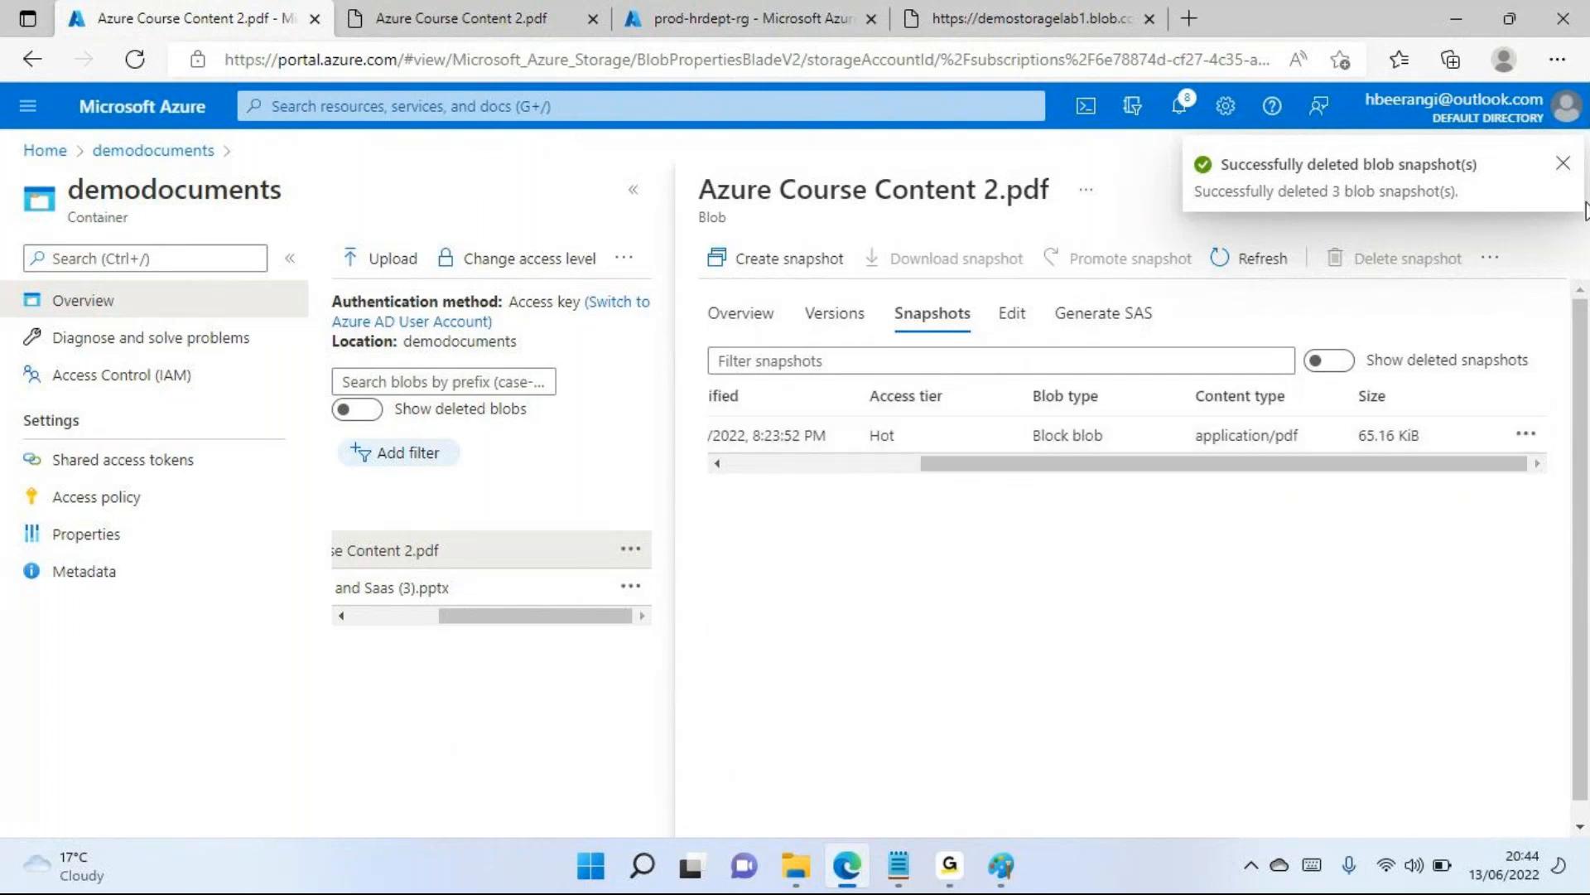
click(1564, 164)
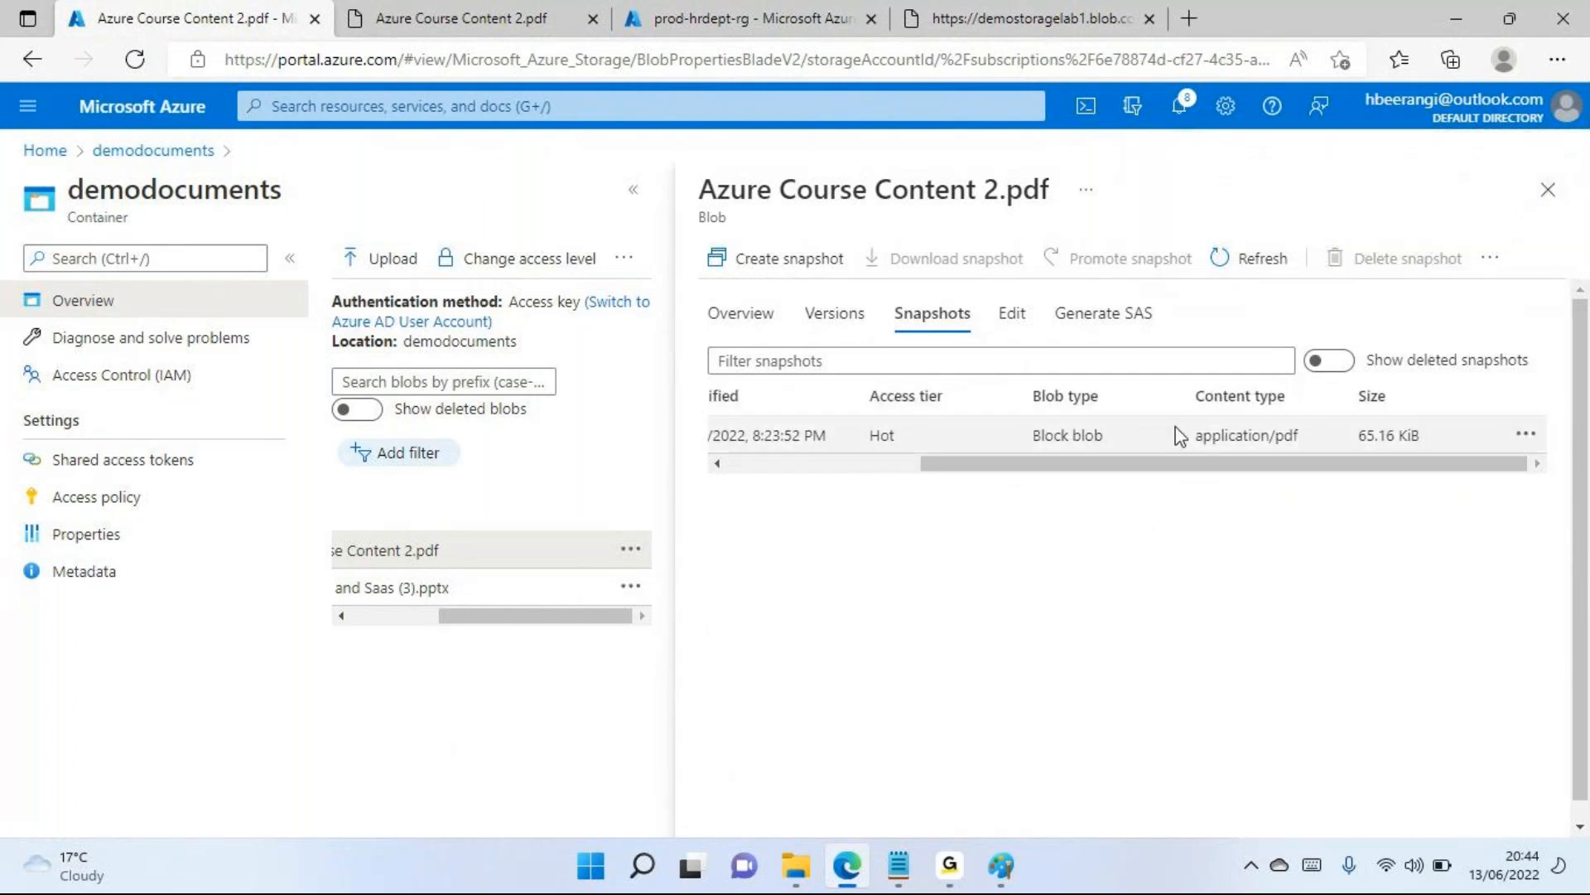
drag(983, 466, 699, 497)
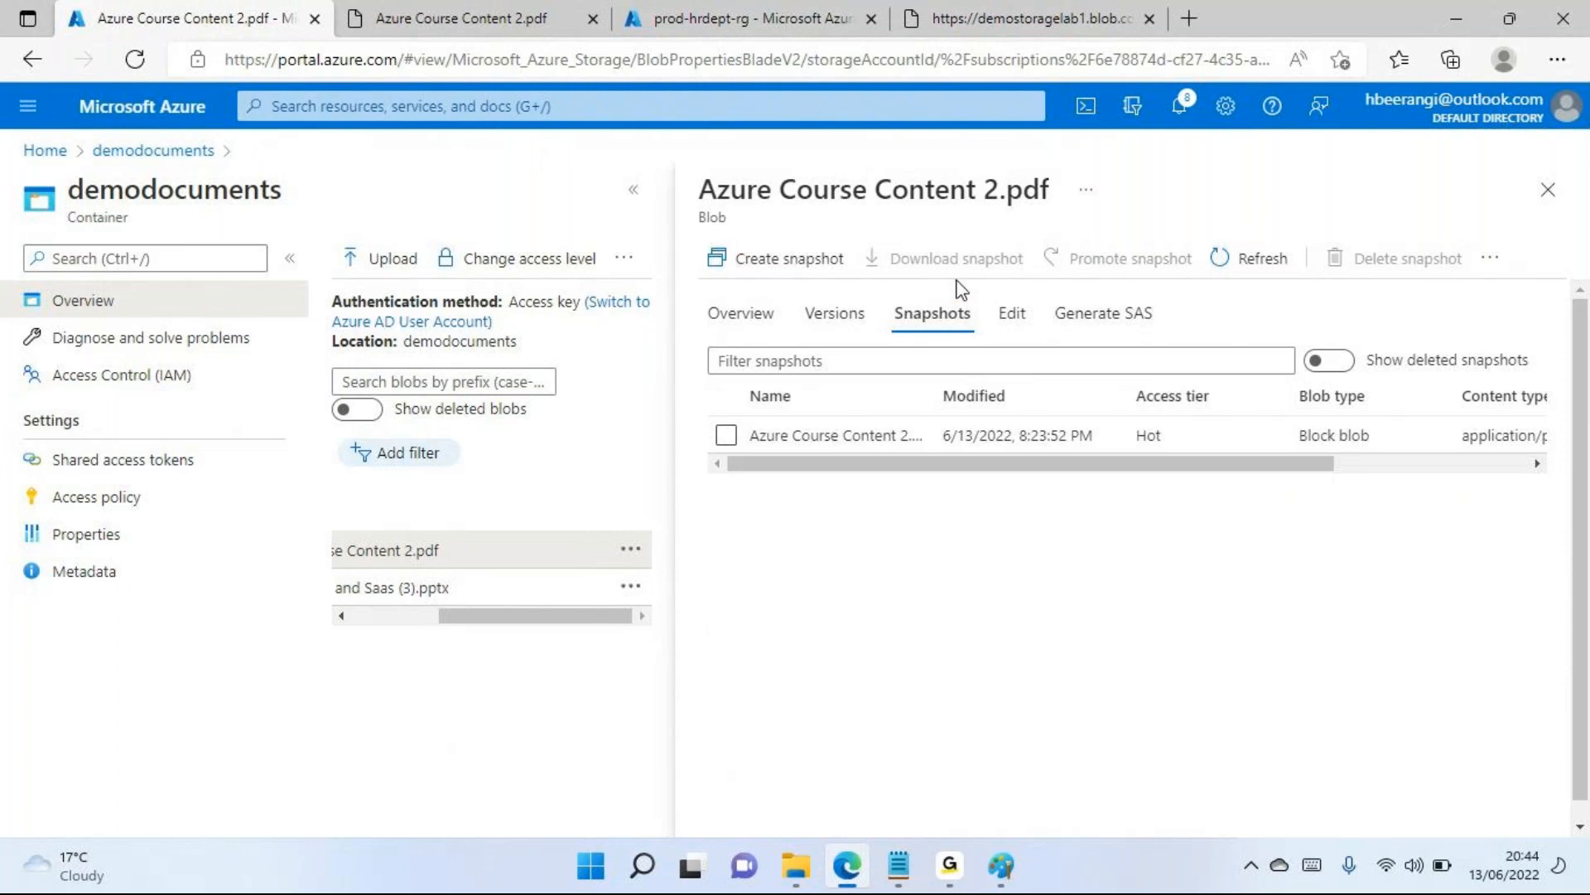
click(1548, 190)
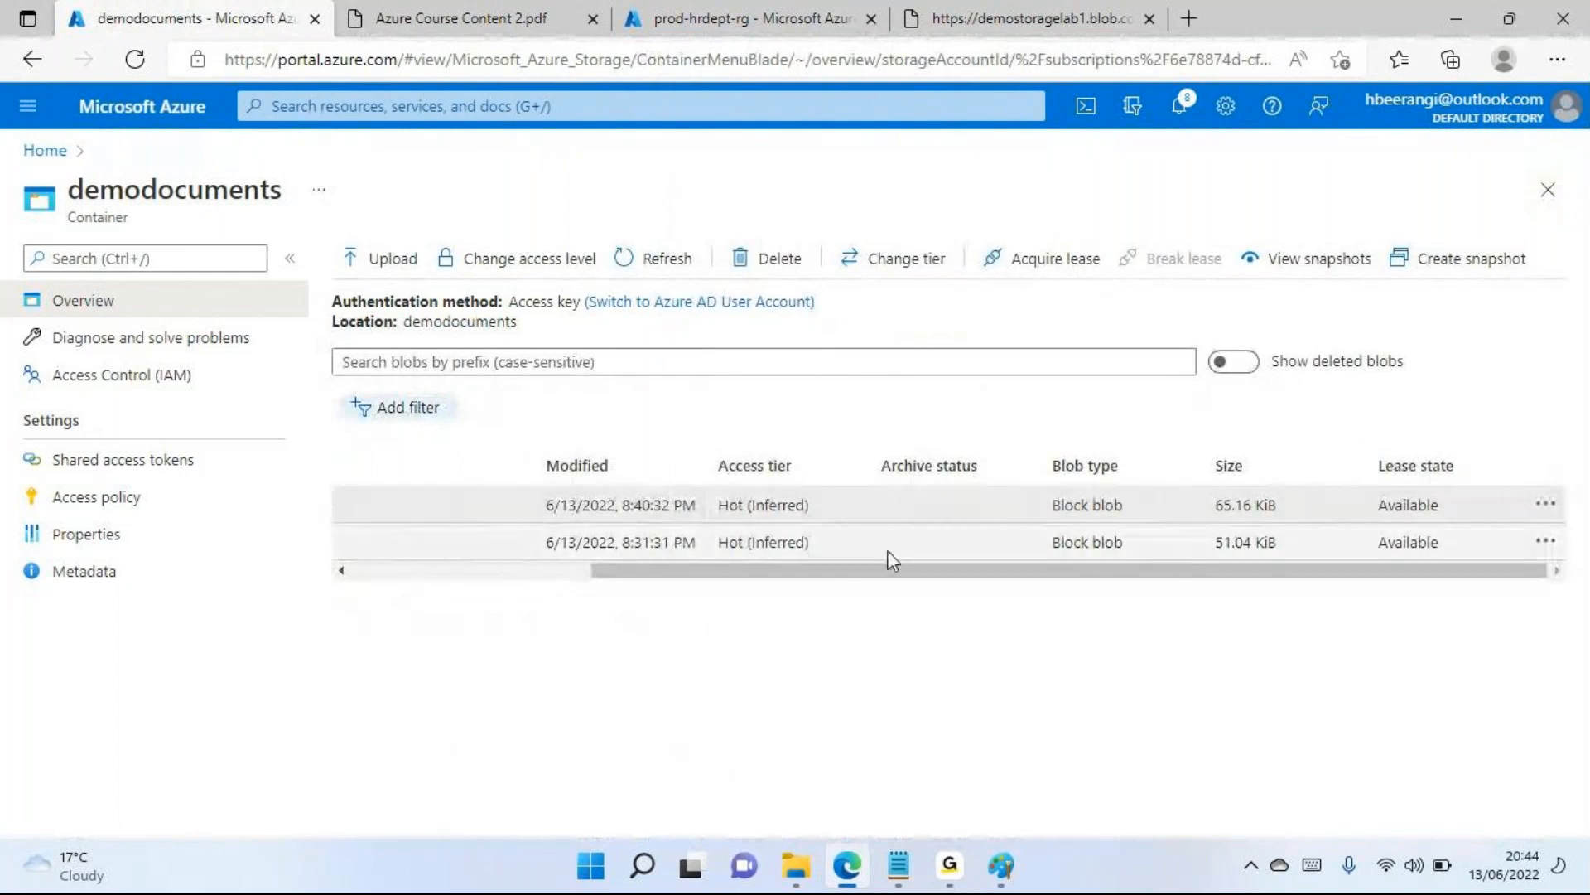
drag(839, 573, 604, 568)
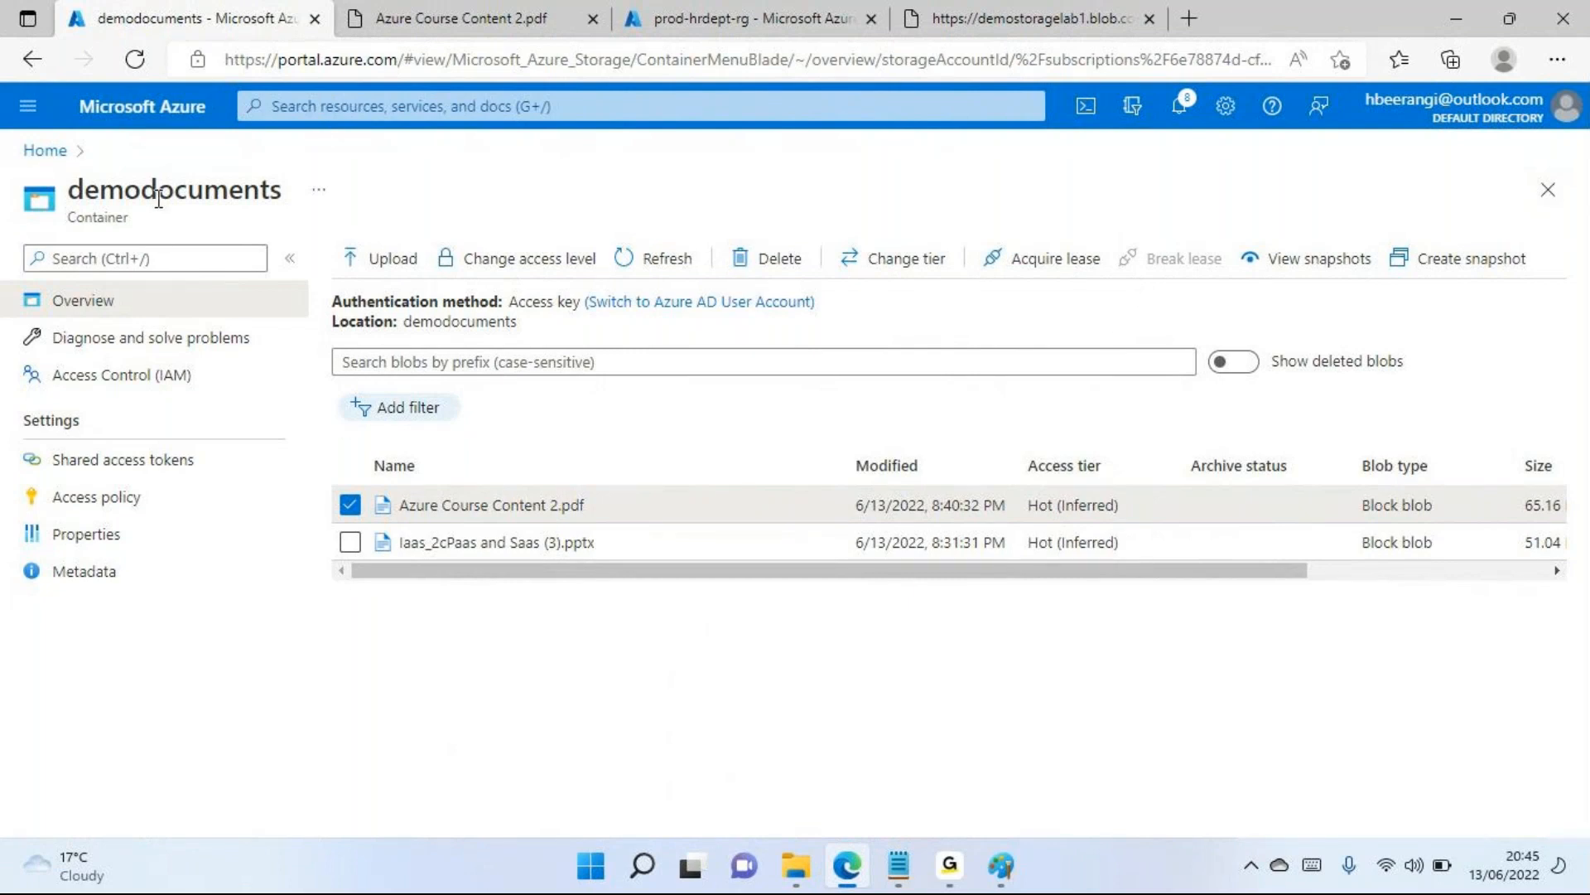
Open the demodocuments container's Diagnose and solve problems page and look through its common problem categories
click(116, 342)
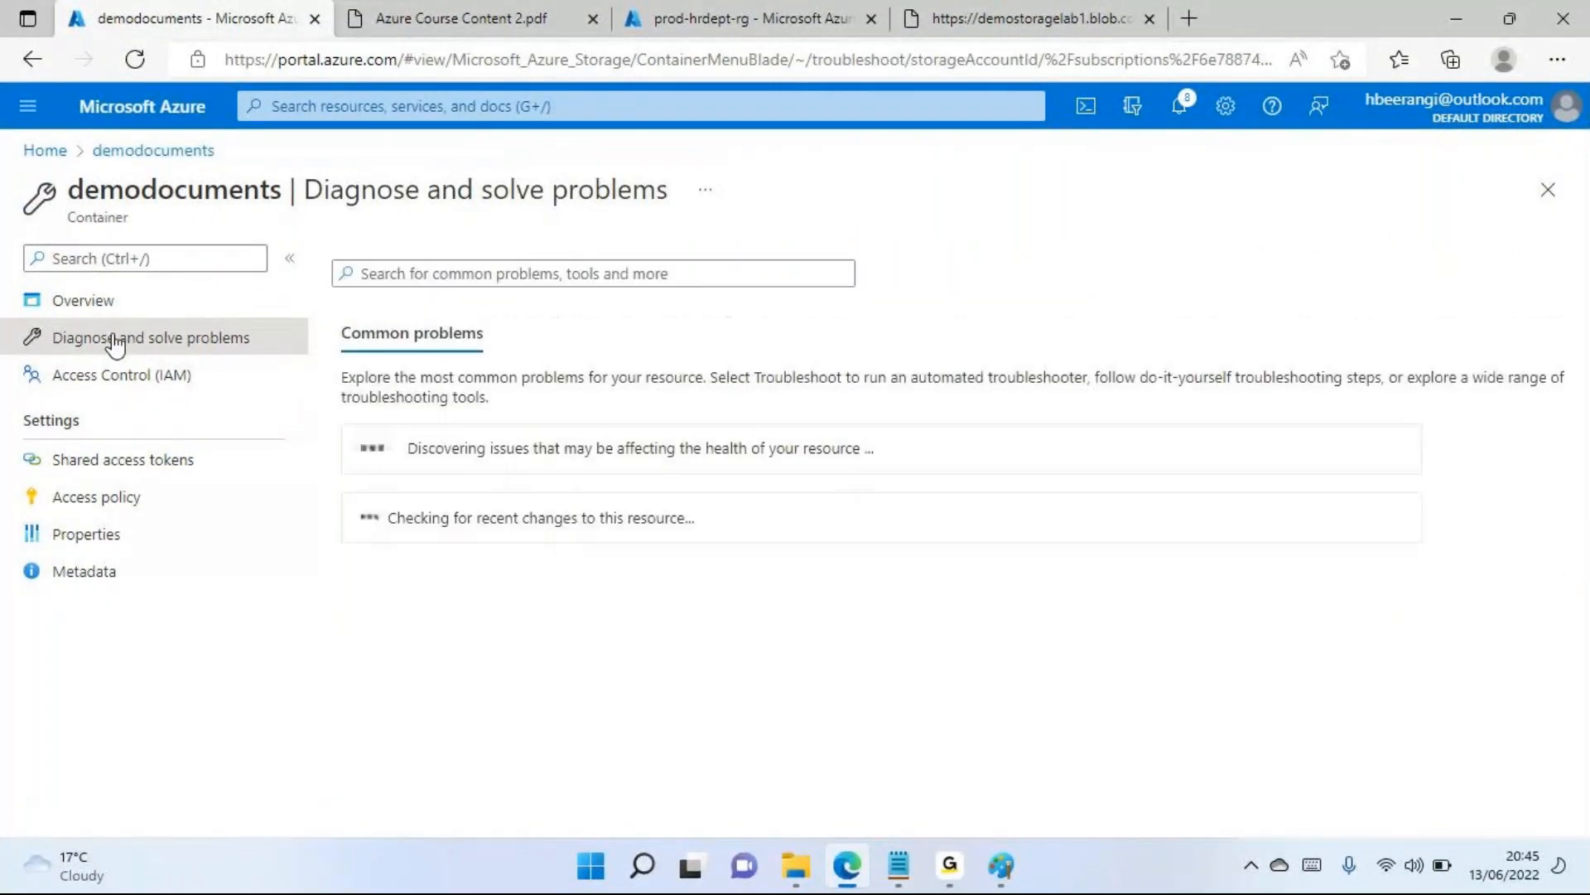
scroll(586, 627, down, 3)
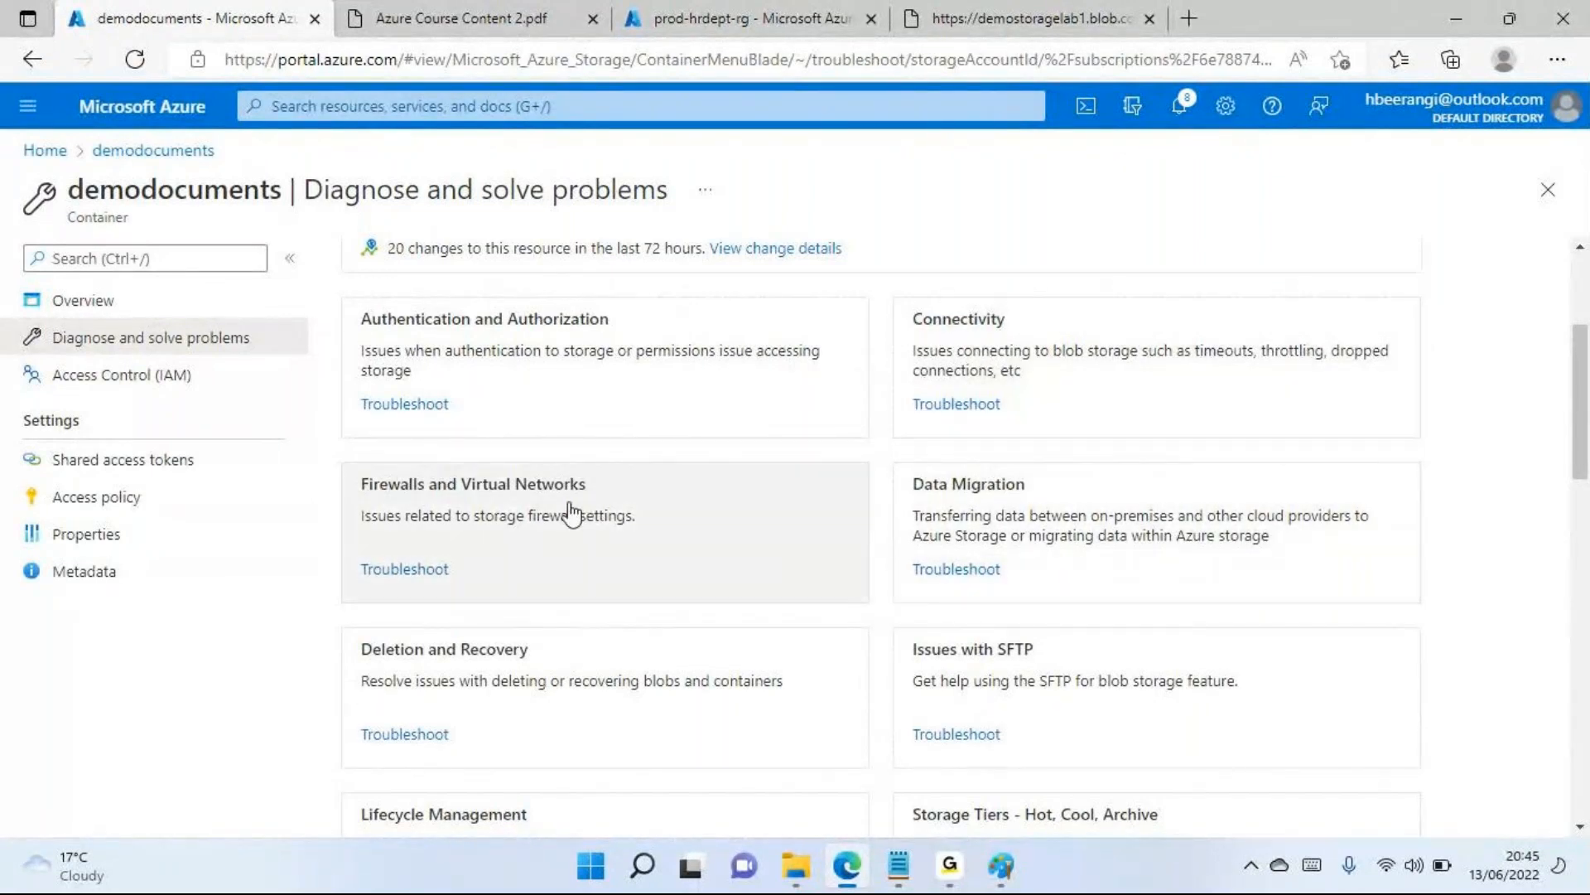
View the Firewalls and Virtual Networks troubleshooter, close it, and review the container's common problems summary
click(568, 504)
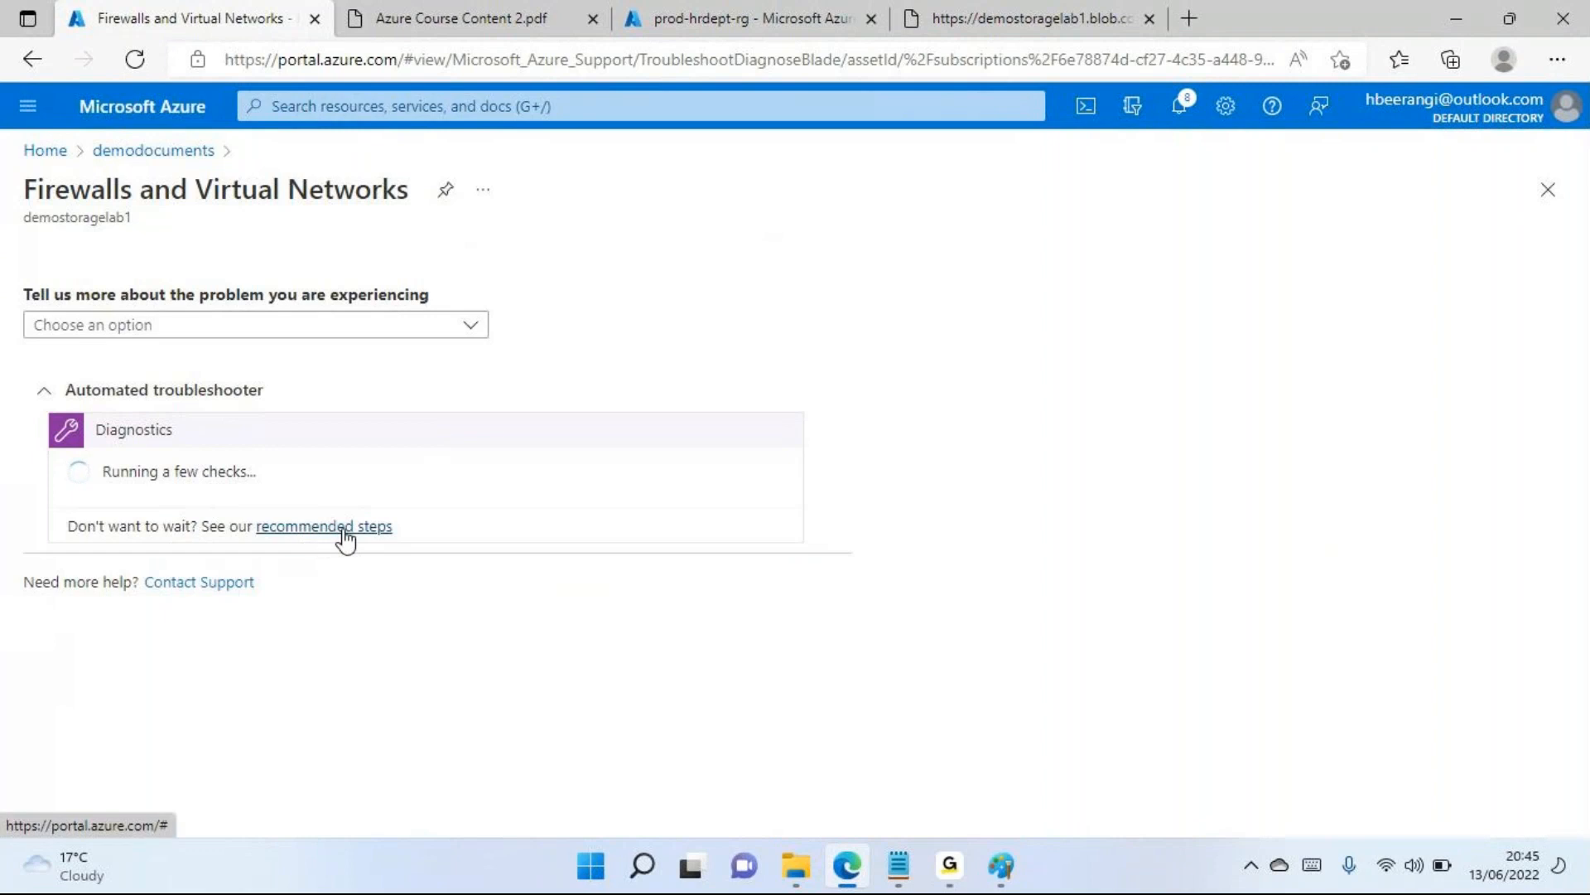
click(1548, 191)
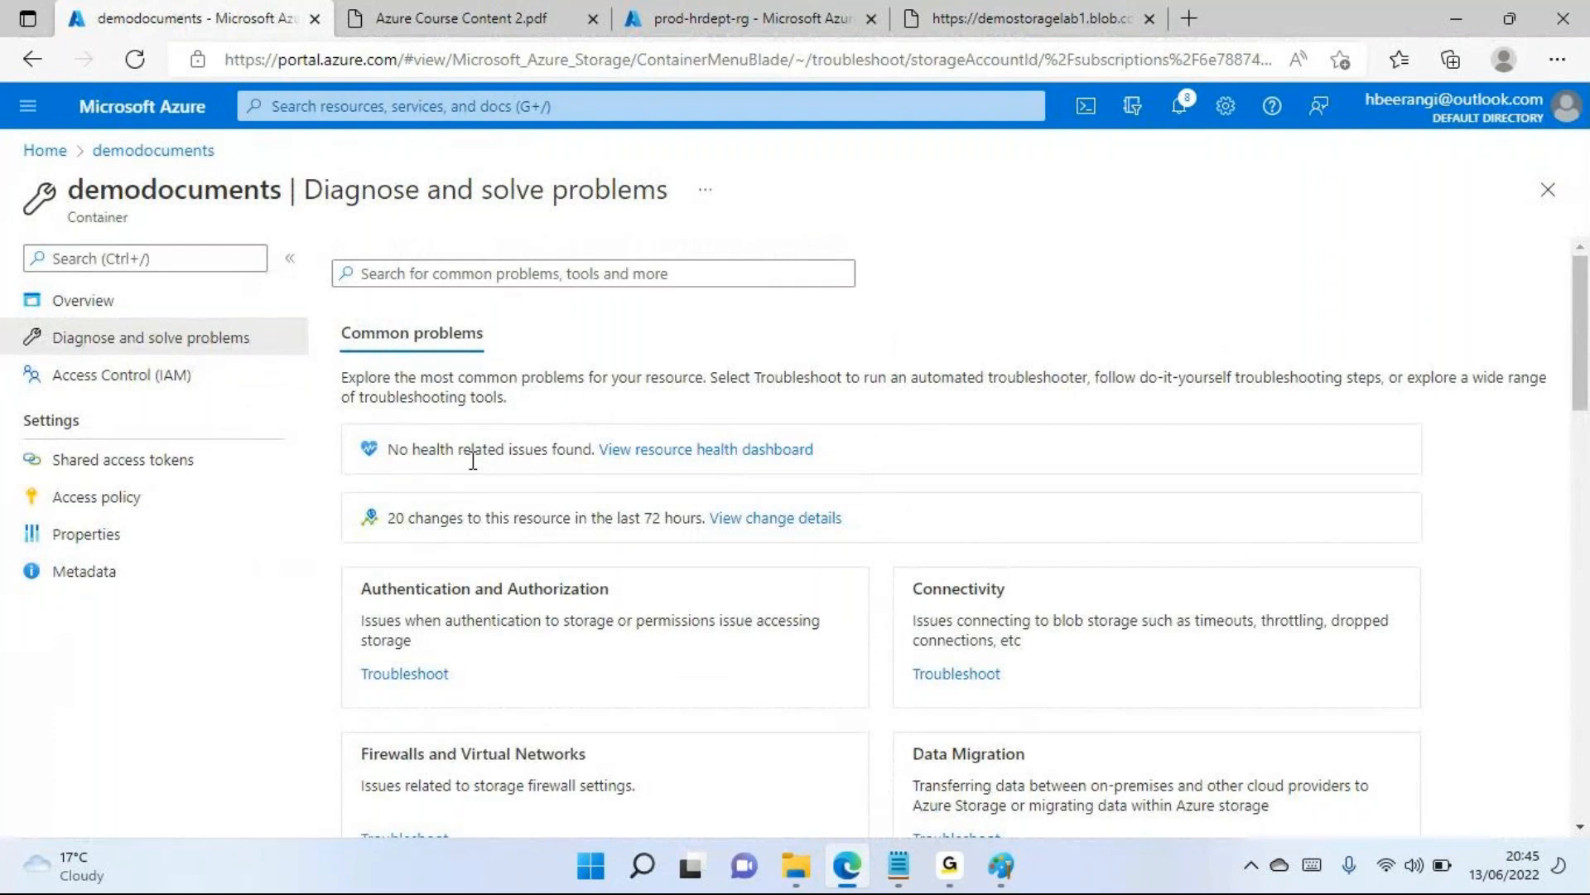
double_click(539, 522)
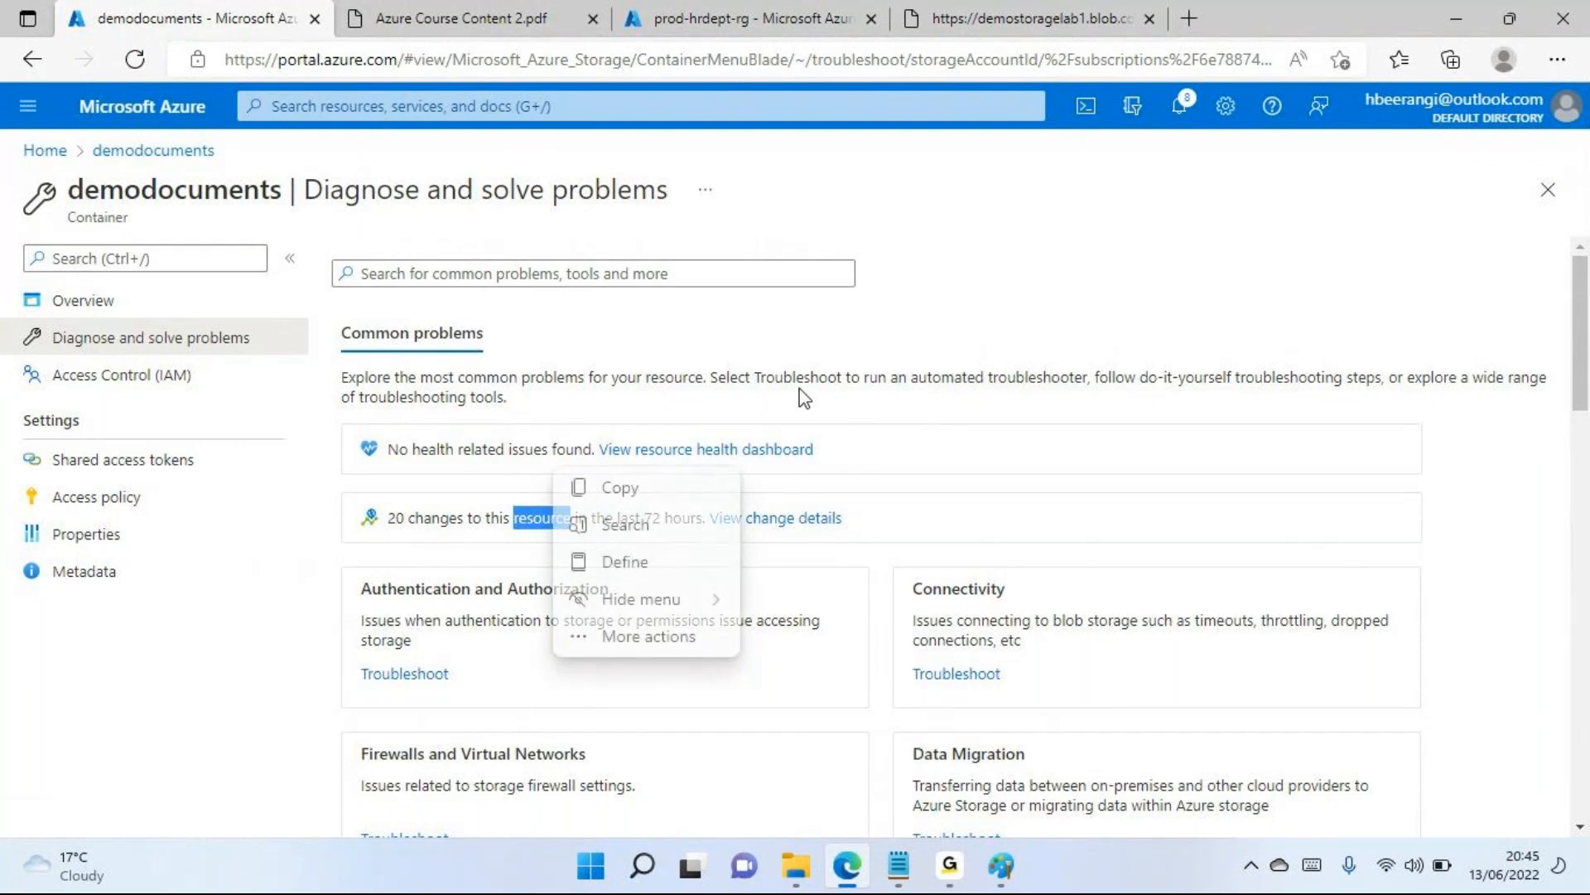
click(738, 386)
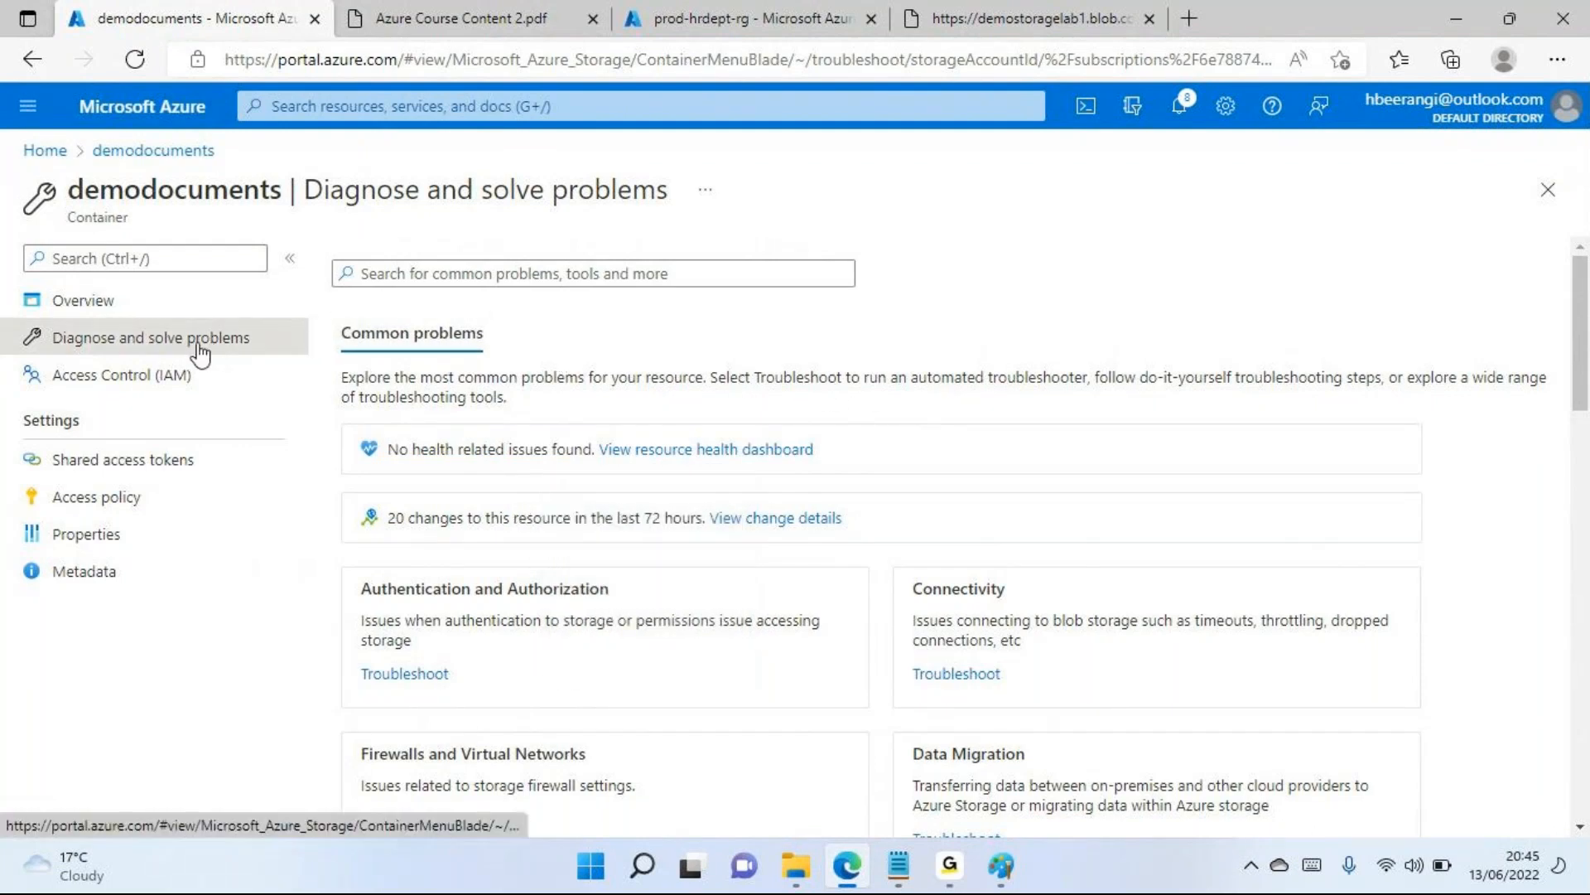
double_click(503, 394)
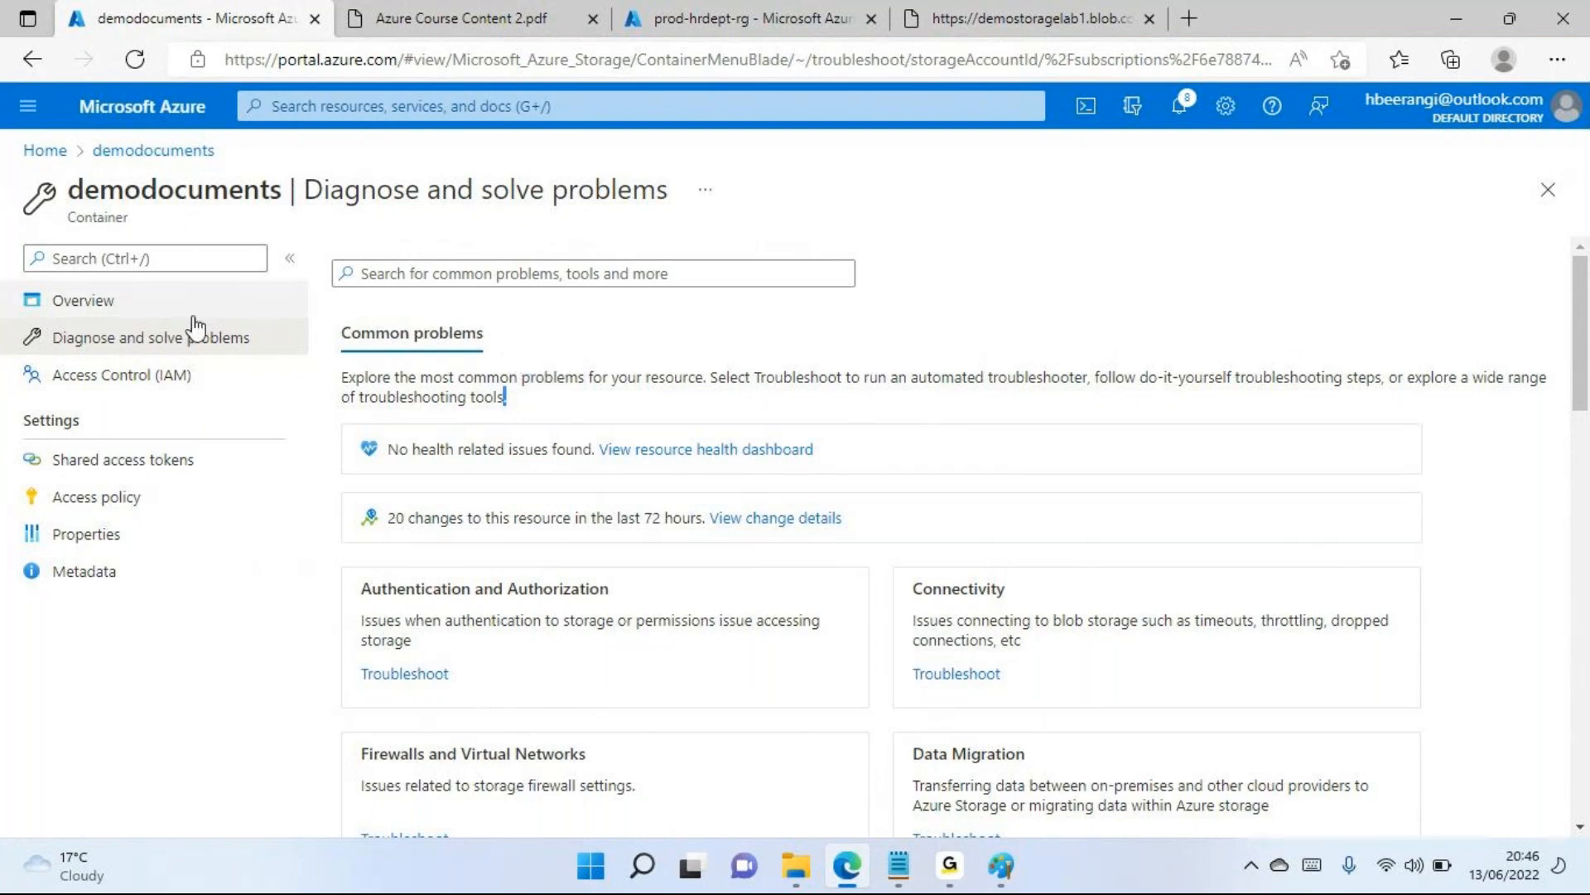
Open the demodocuments container's Access Control (IAM) page and look through its list of built-in roles
click(123, 377)
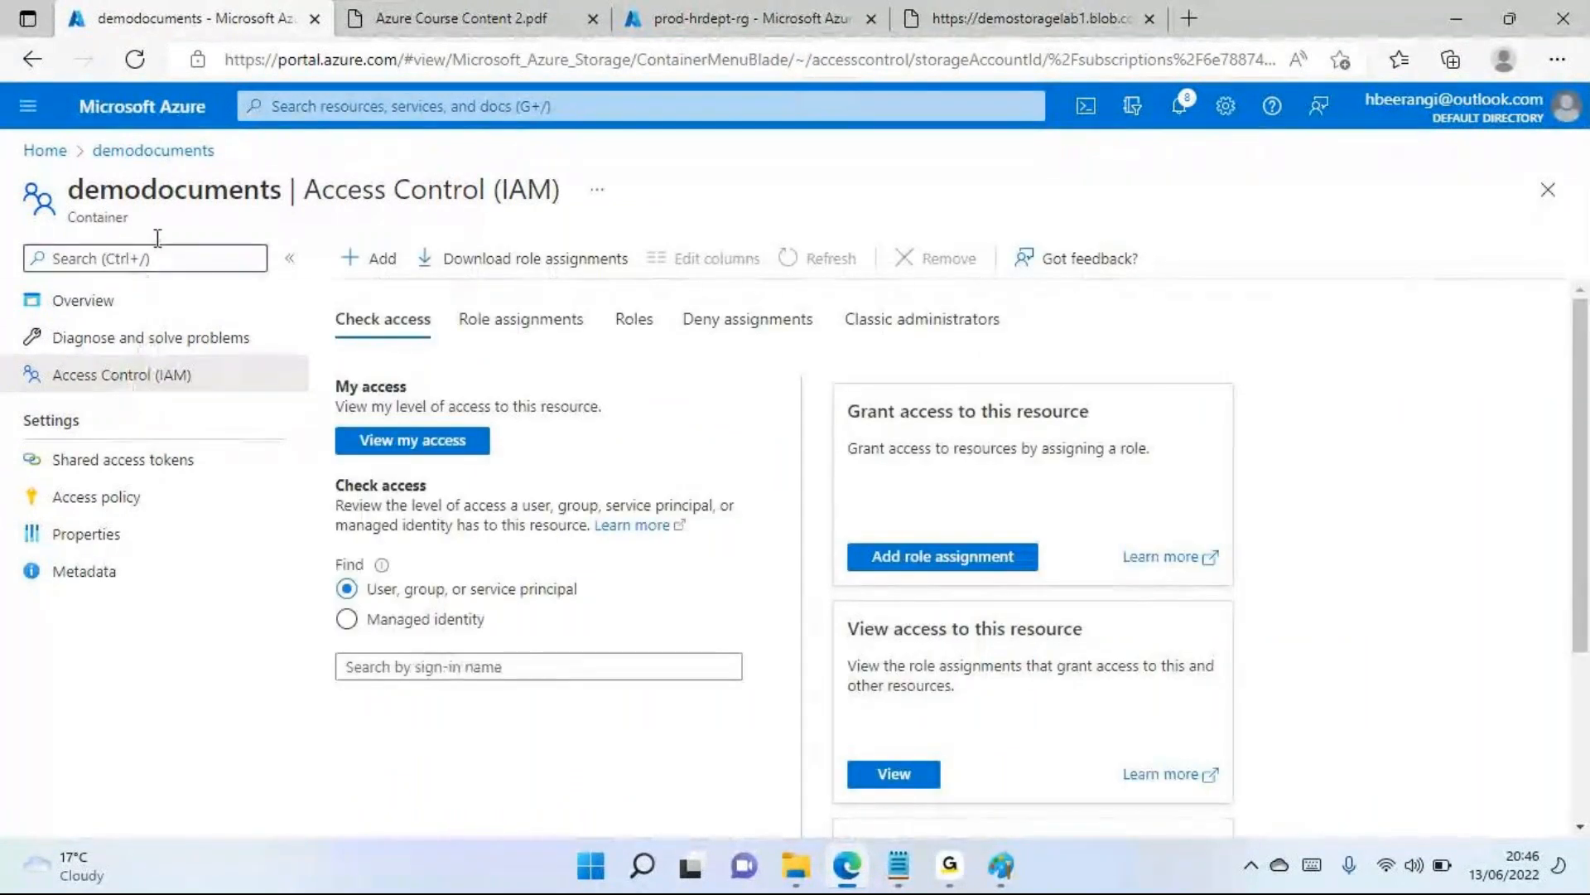
double_click(189, 202)
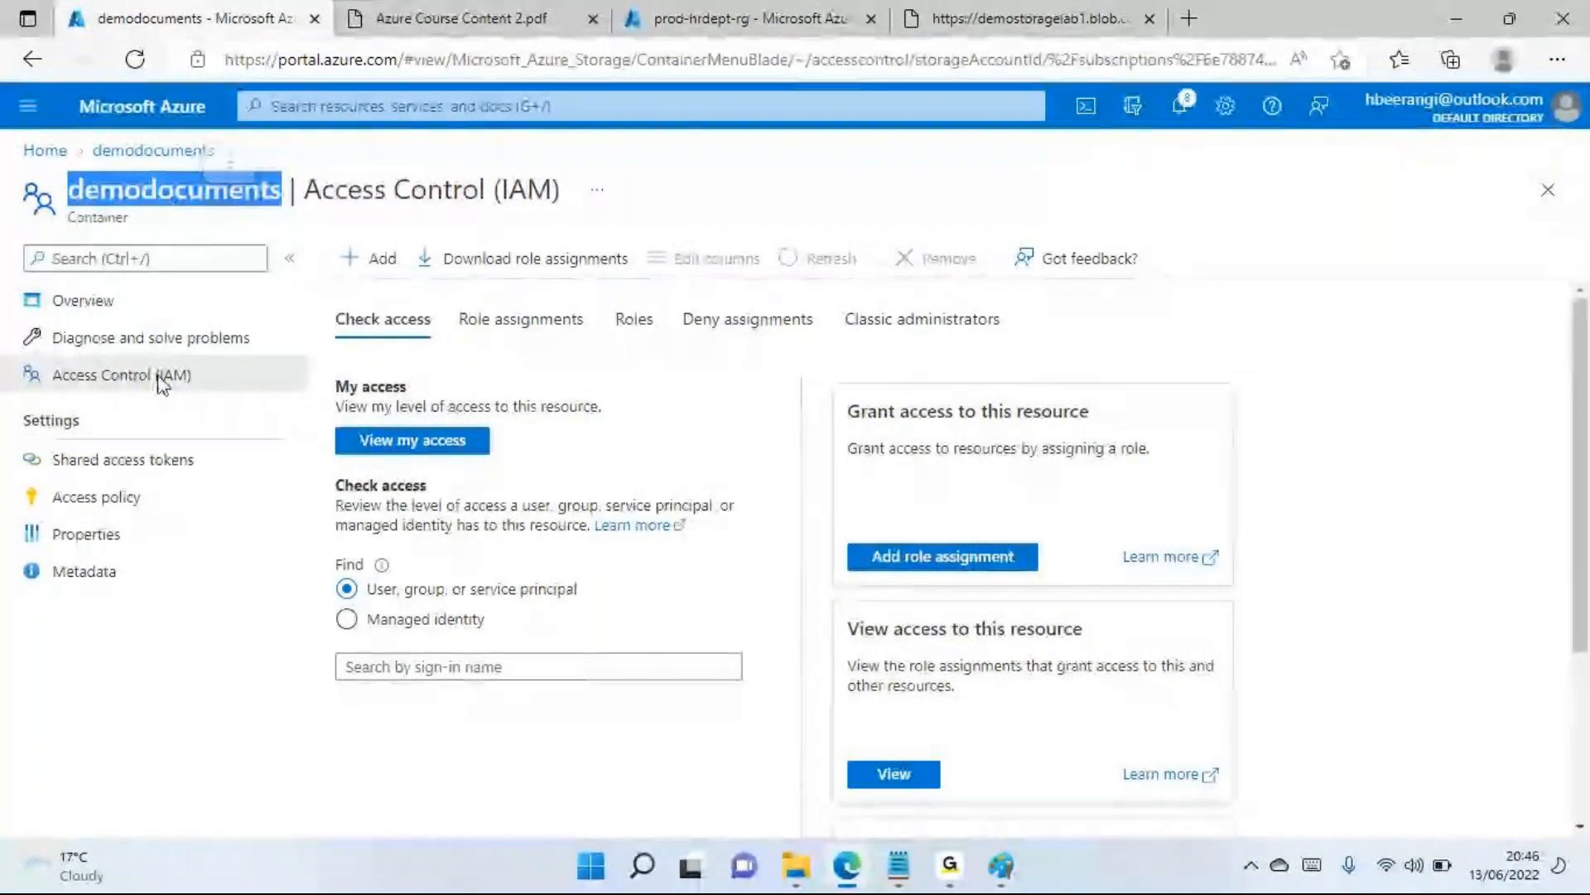
click(633, 336)
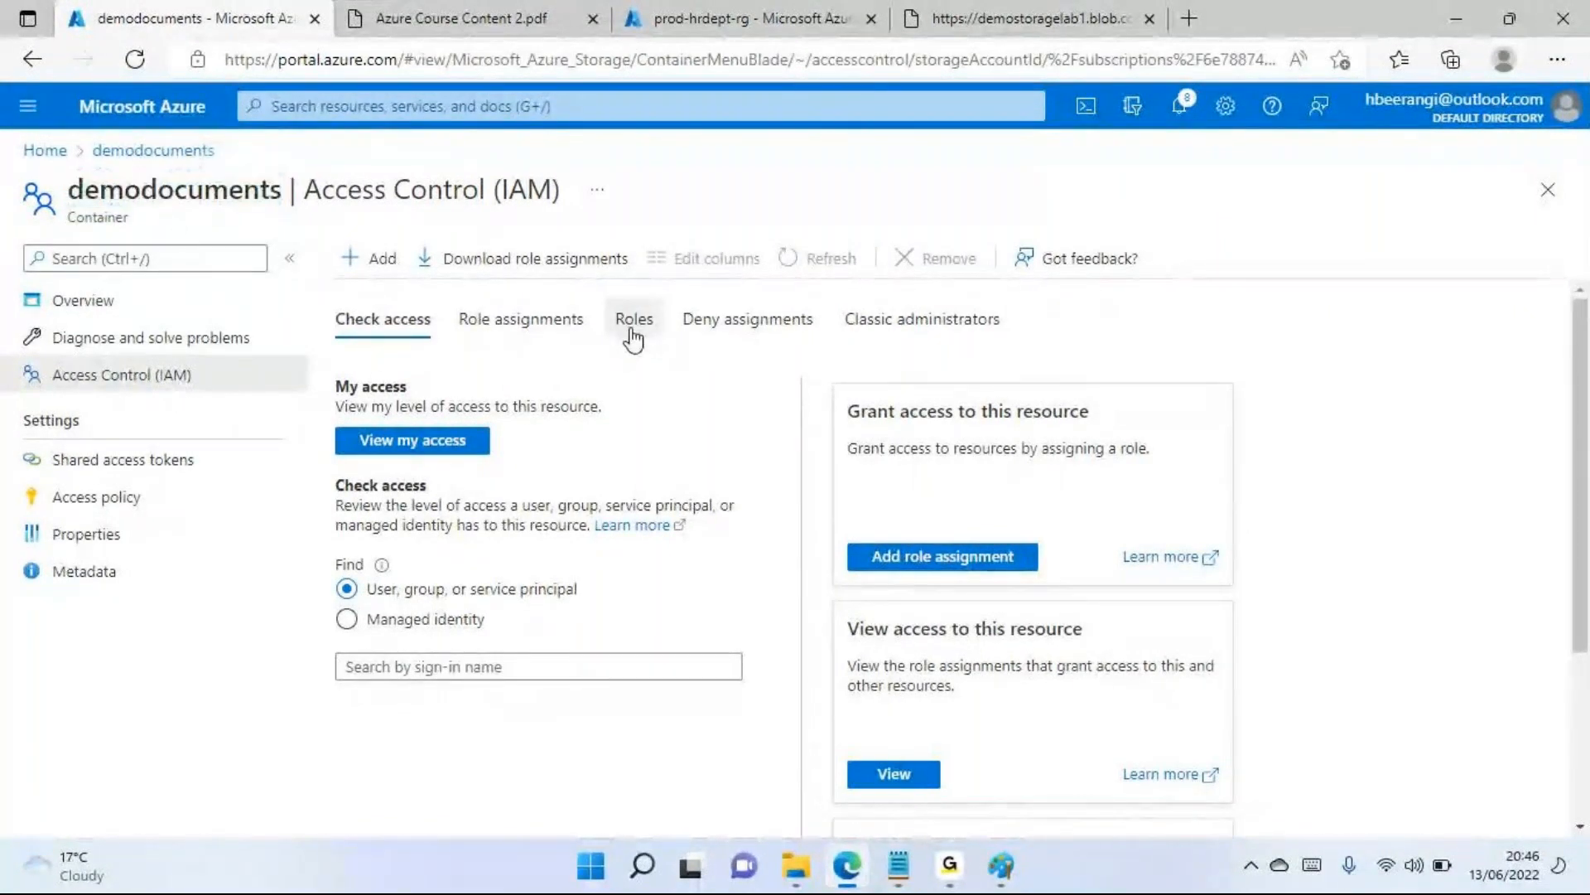
scroll(444, 557, down, 5)
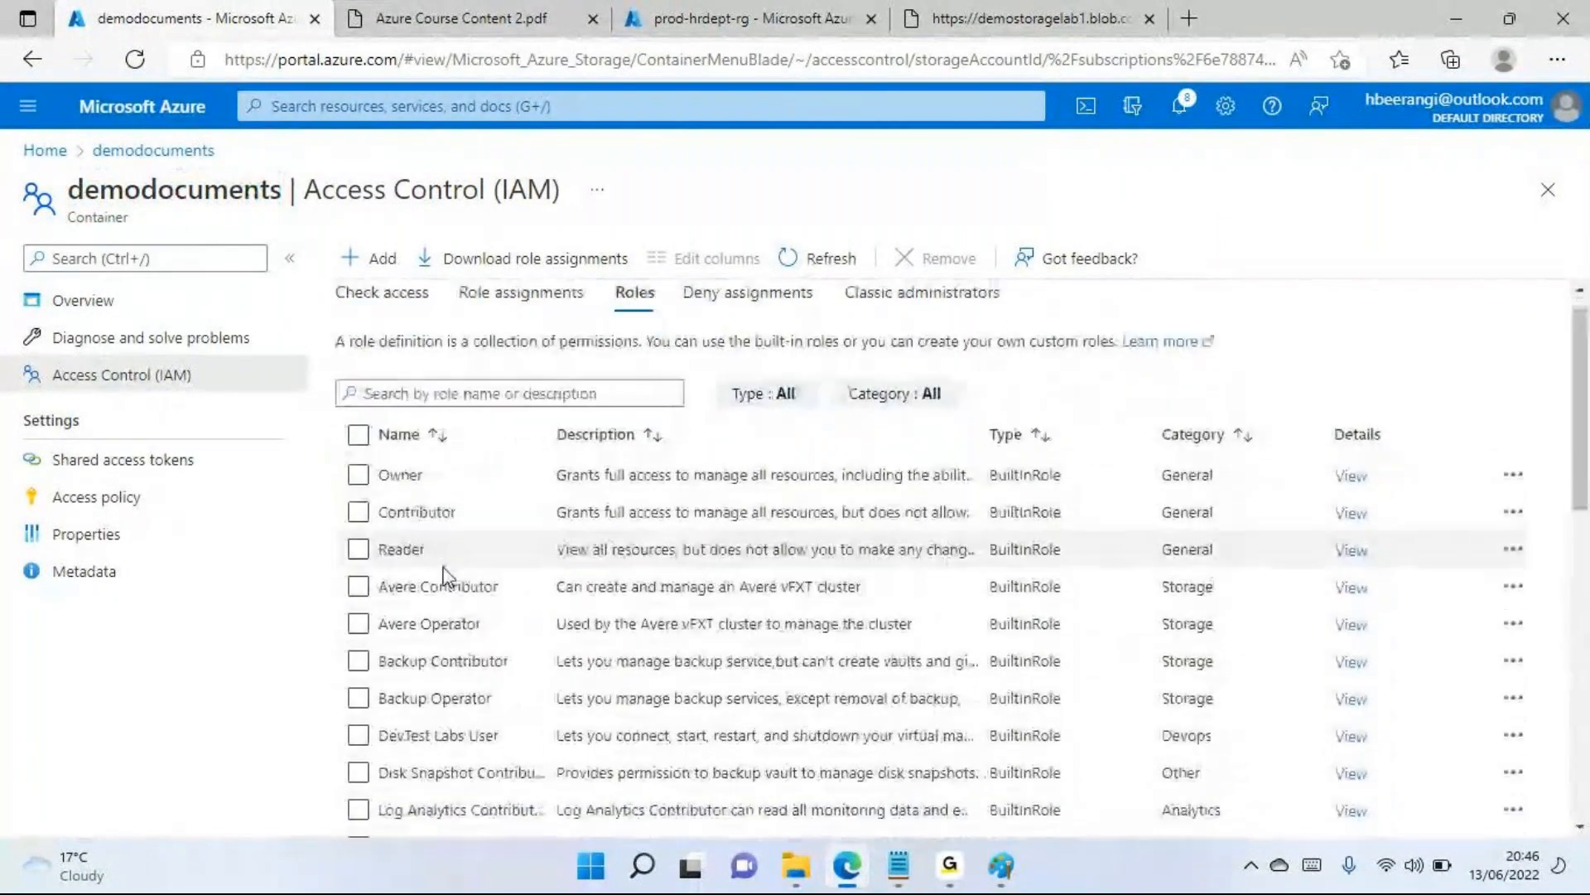
scroll(447, 497, down, 2)
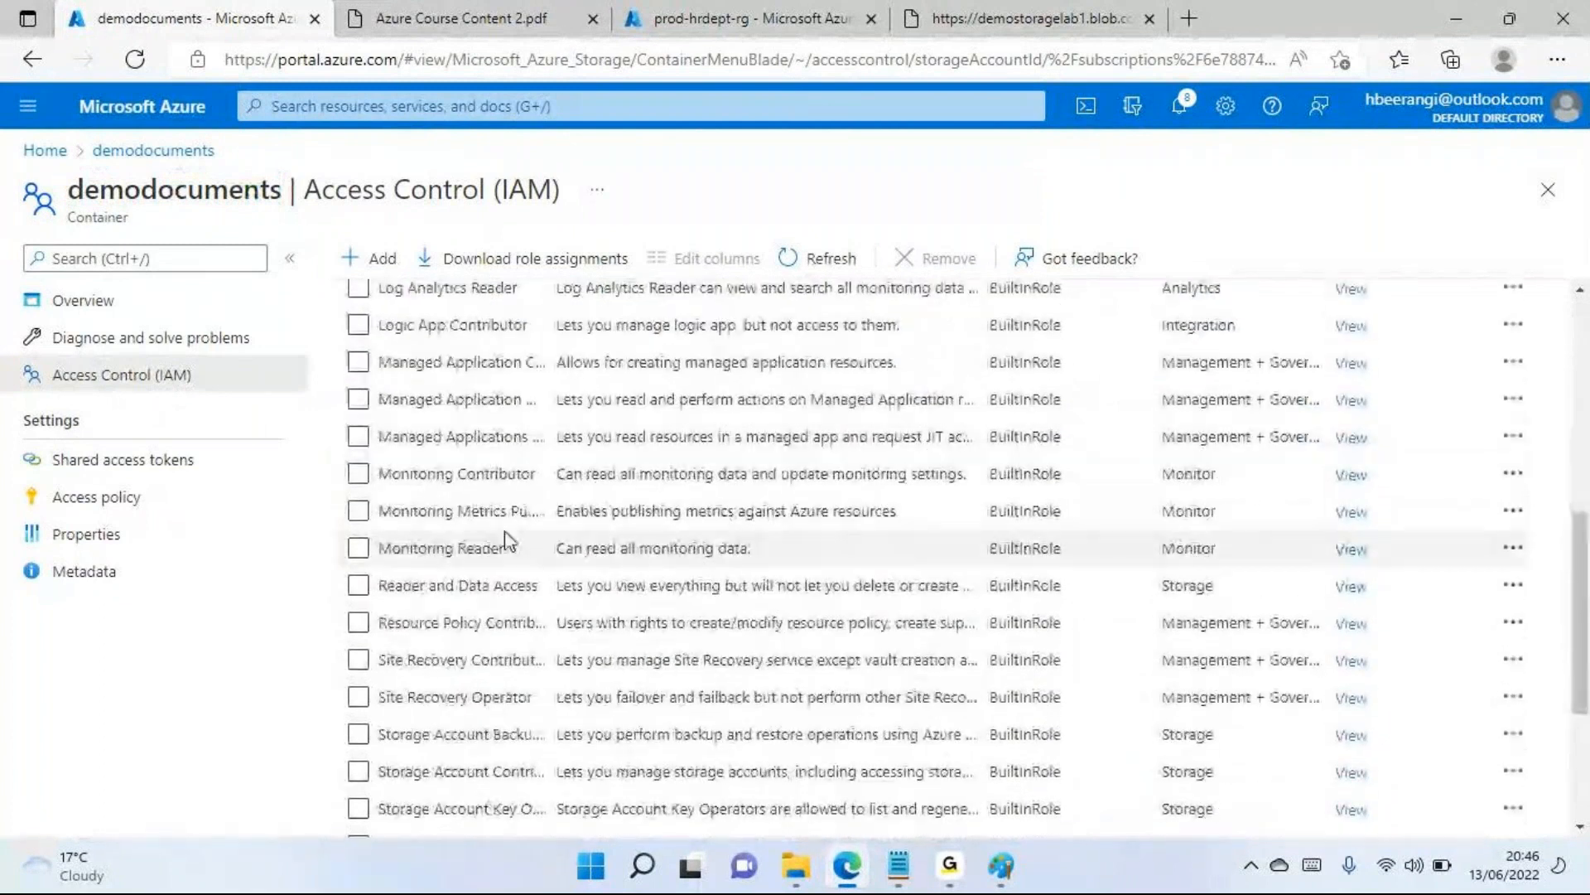
scroll(504, 538, up, 6)
scroll(504, 534, down, 5)
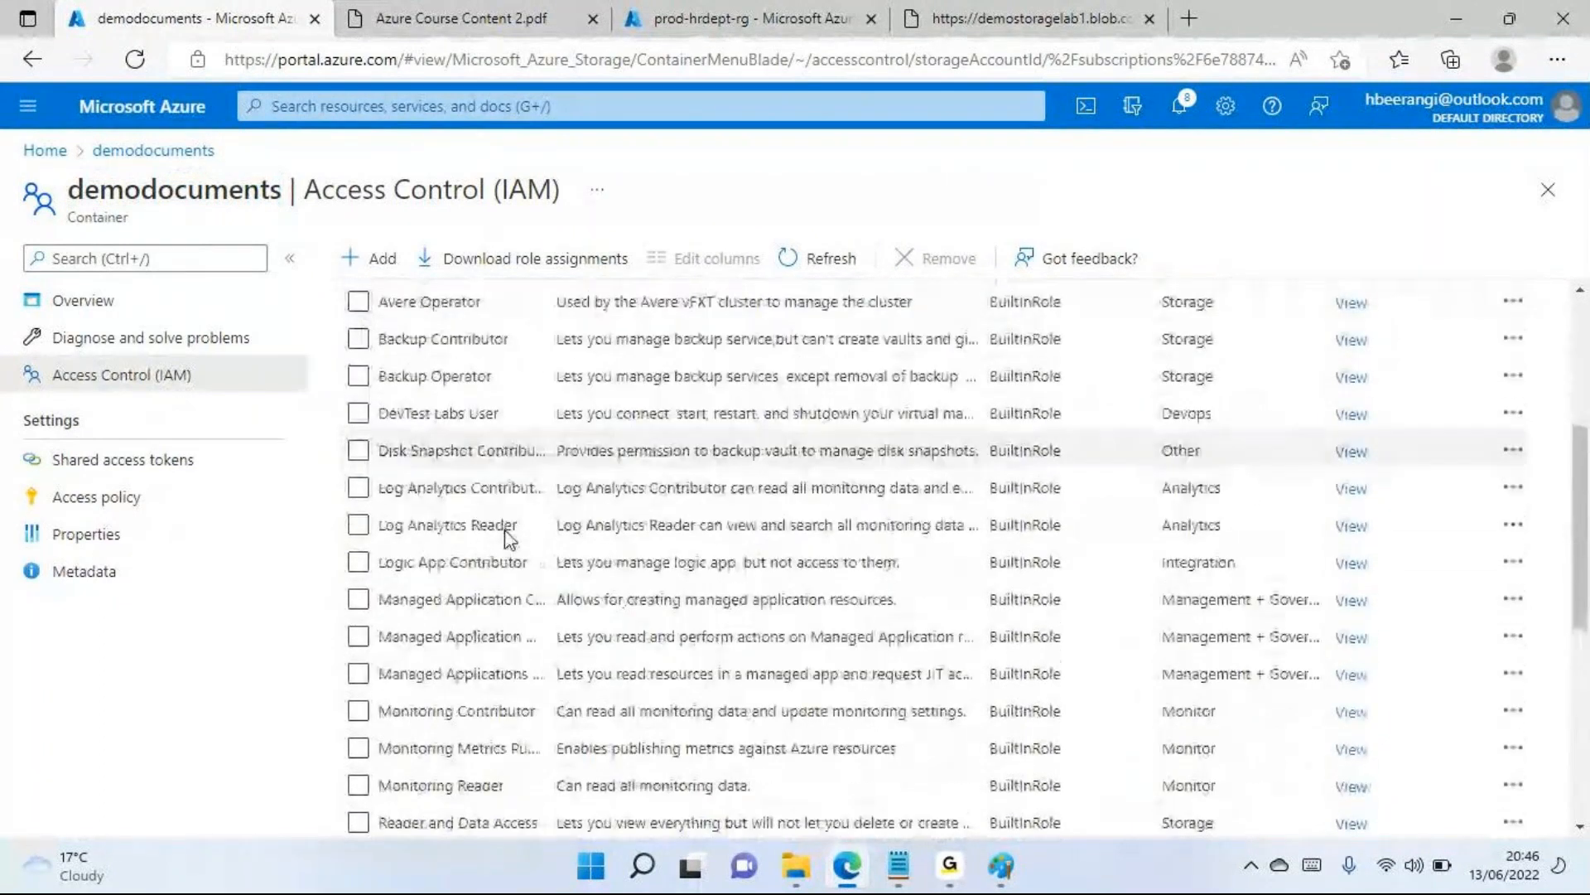
scroll(514, 531, up, 3)
scroll(497, 522, up, 4)
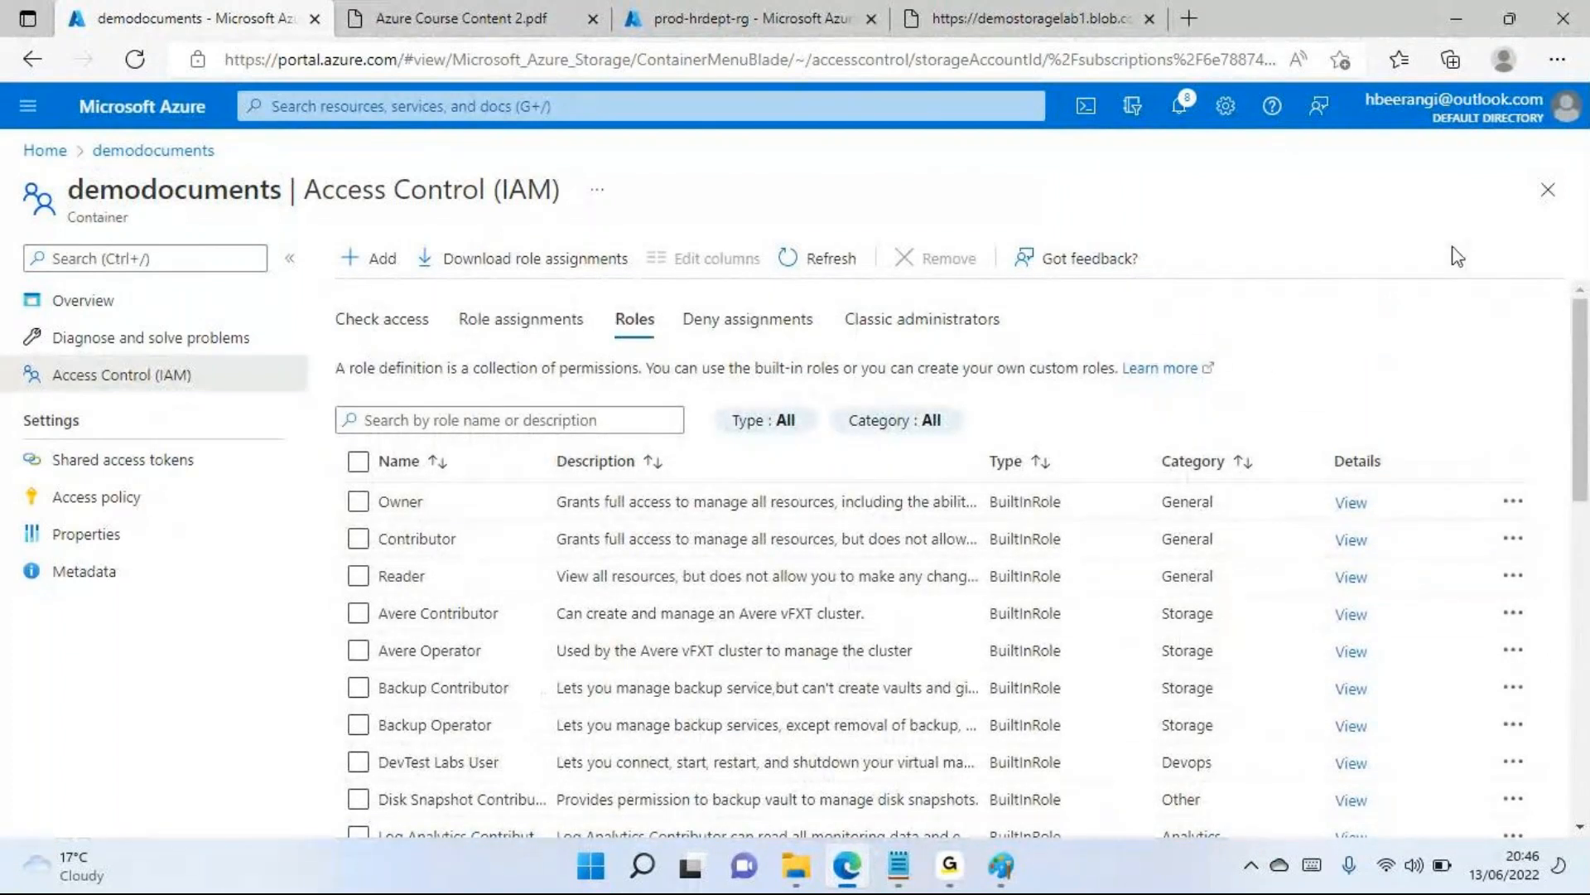
Close Access Control (IAM) and reopen the demodocuments container from the demostoragelab1 storage account's container list
click(1547, 190)
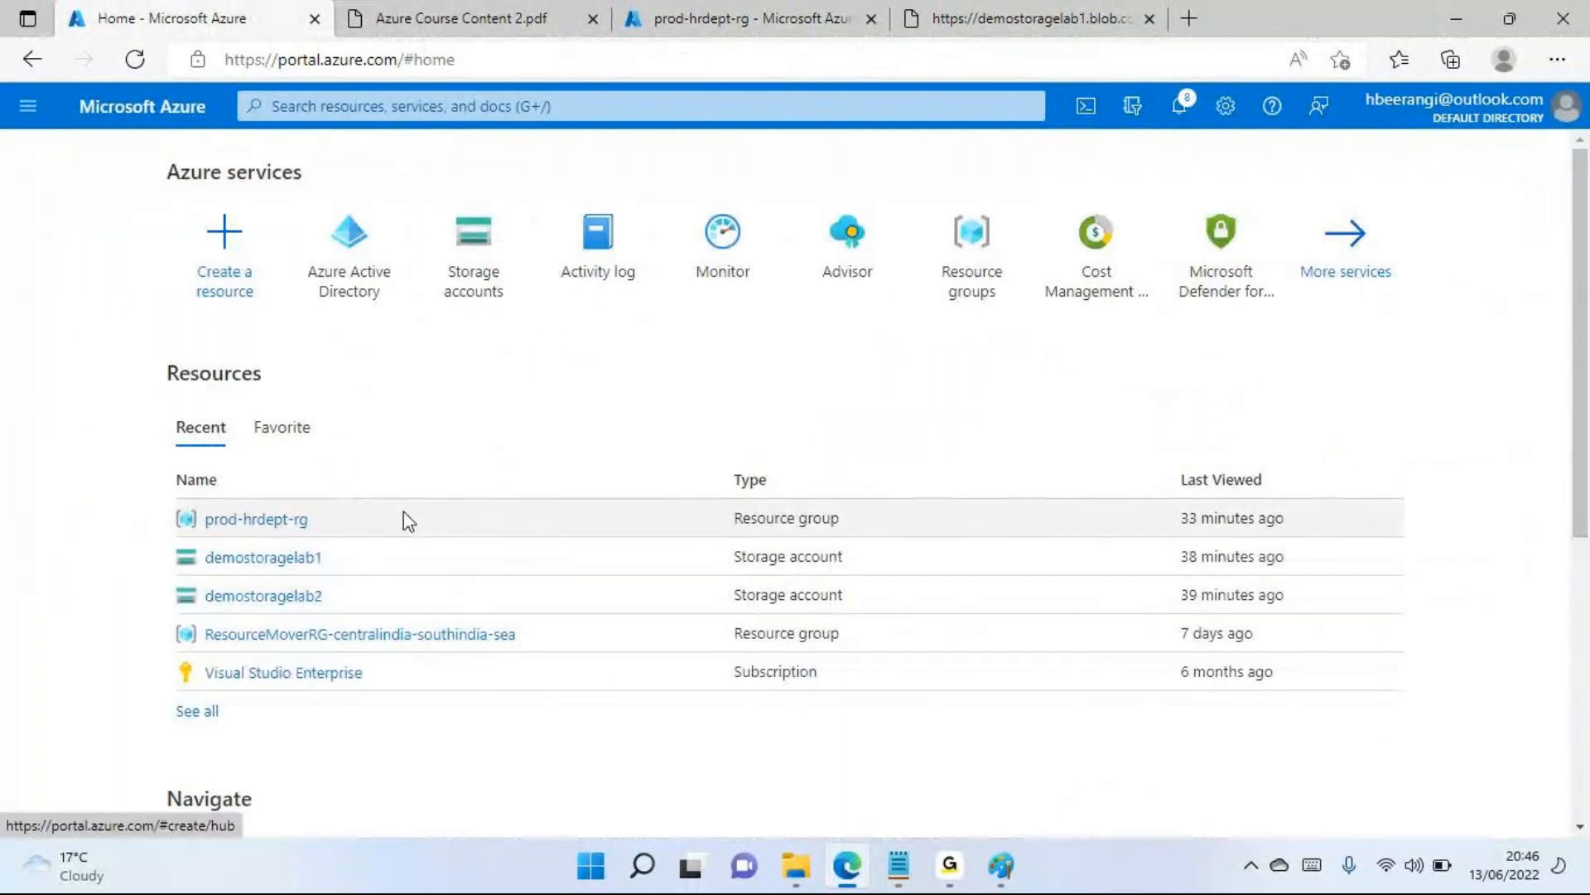
click(296, 559)
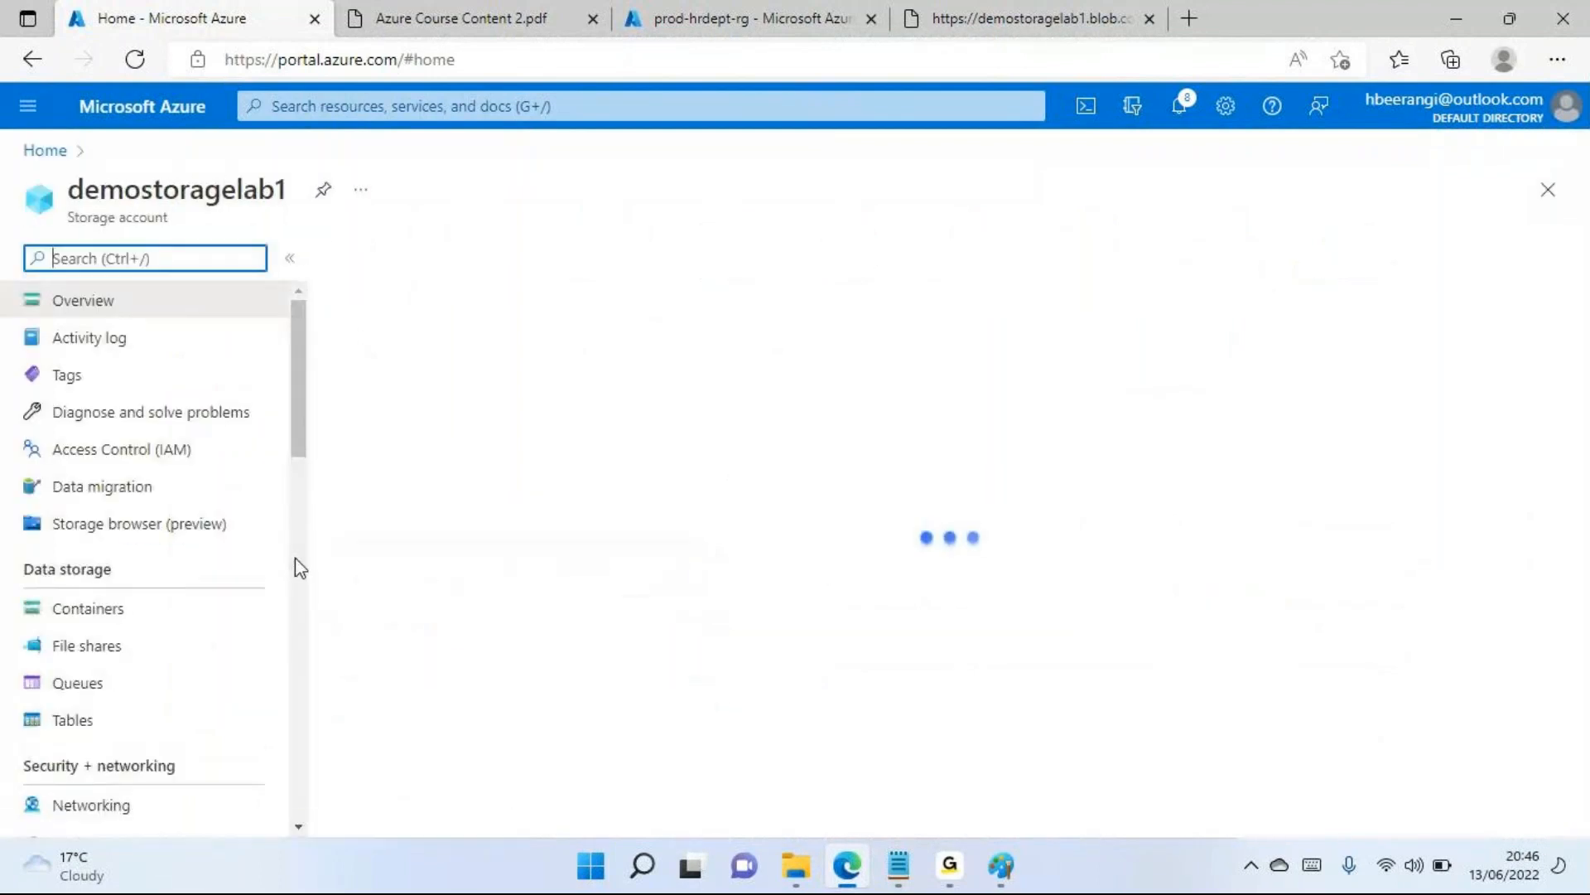
click(119, 657)
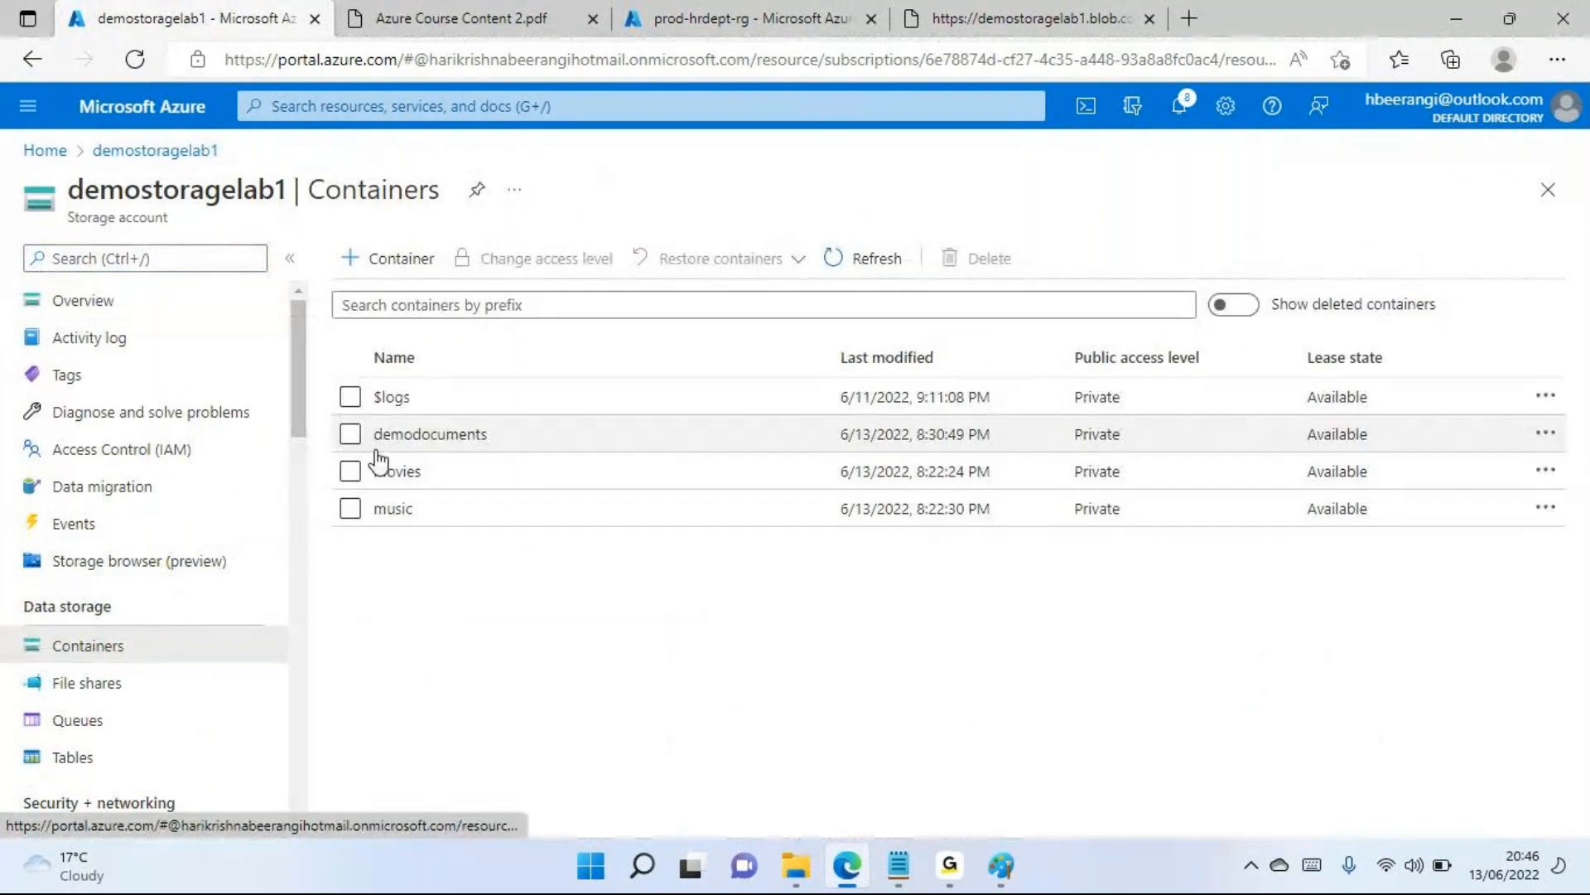
click(402, 435)
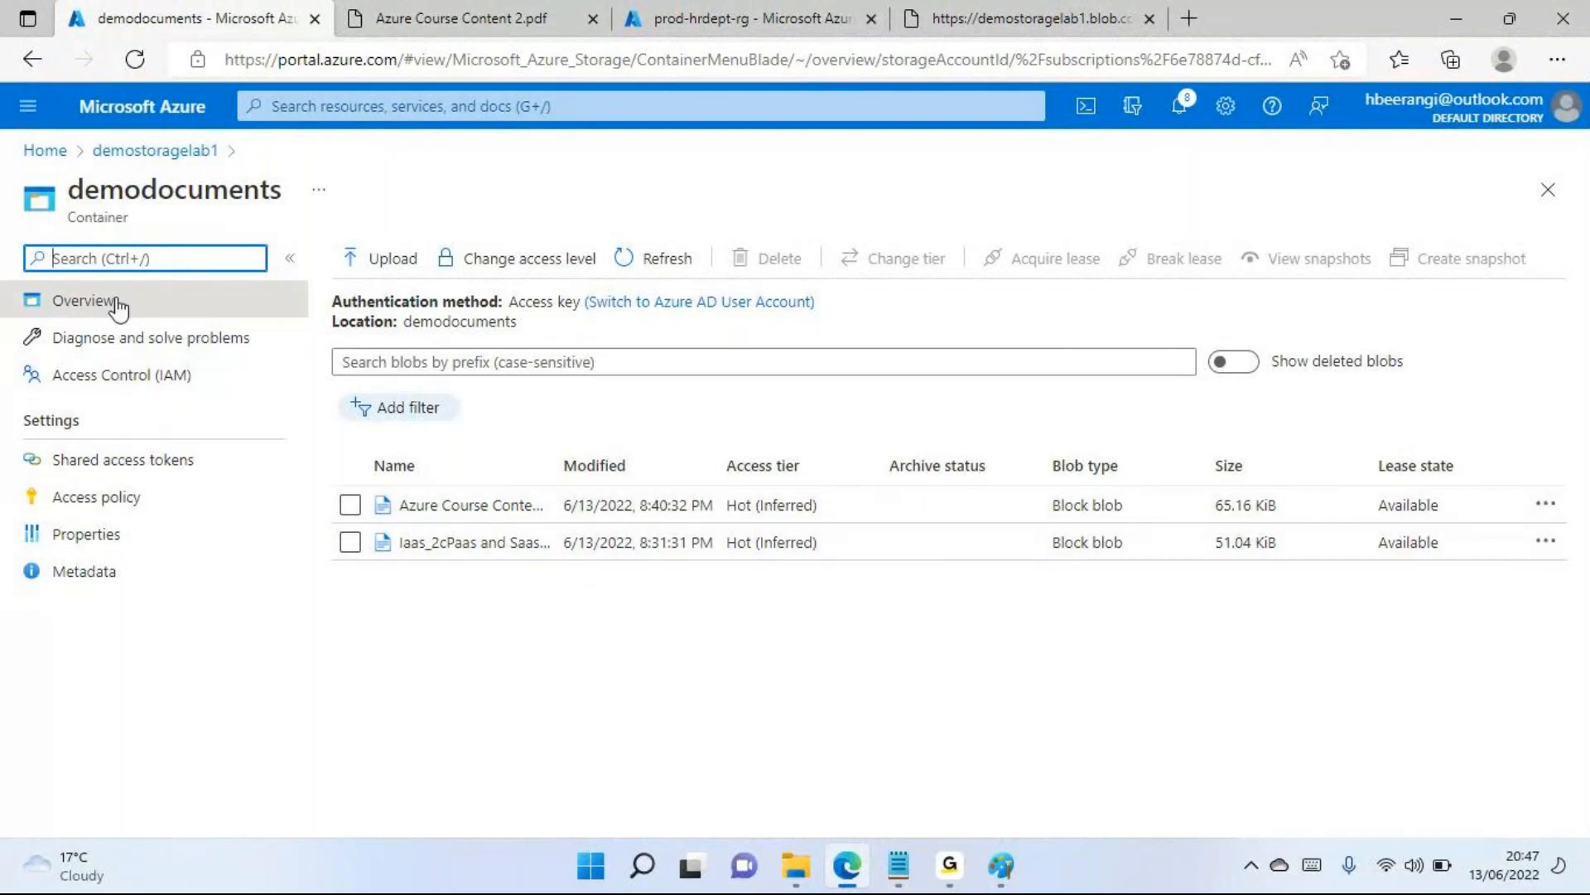
Open the demodocuments container's Shared access tokens settings and dismiss the Windows widgets board
click(144, 197)
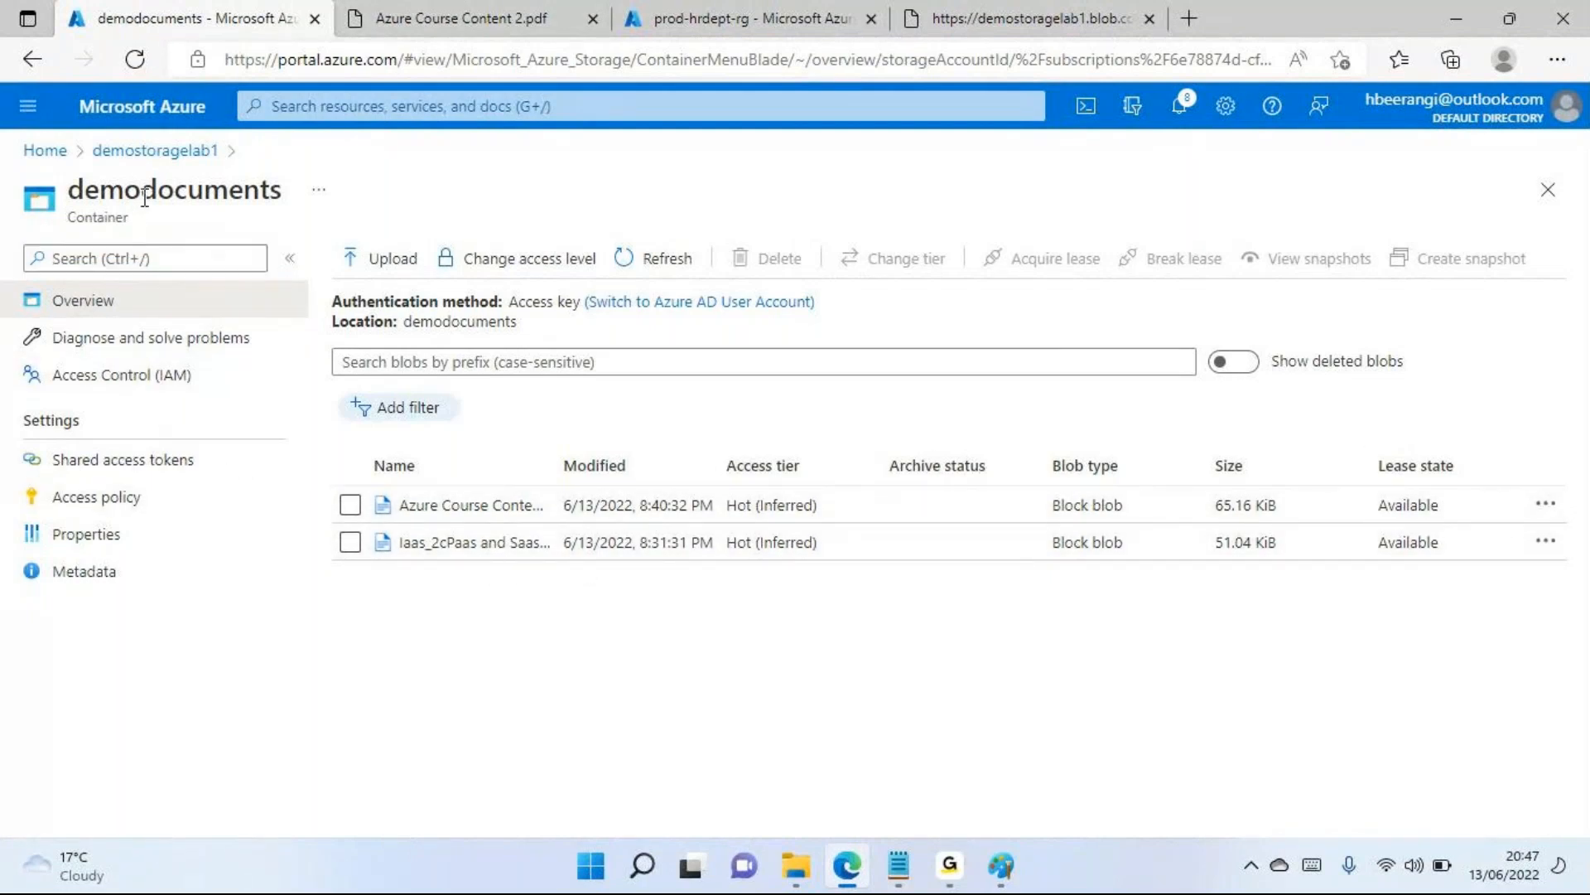
double_click(144, 197)
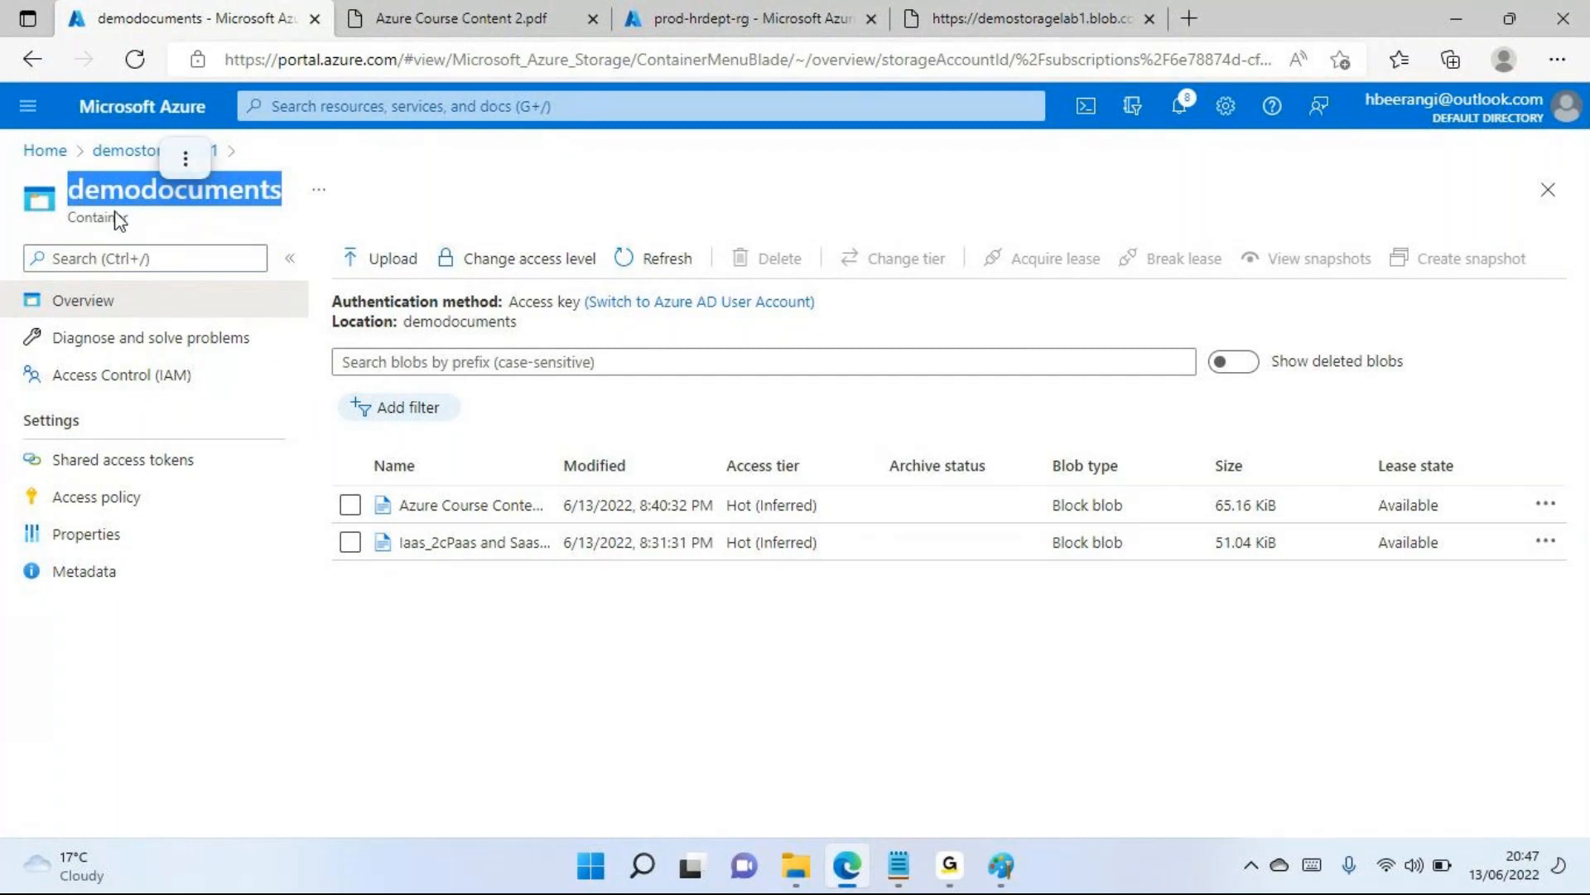
click(58, 424)
double_click(58, 424)
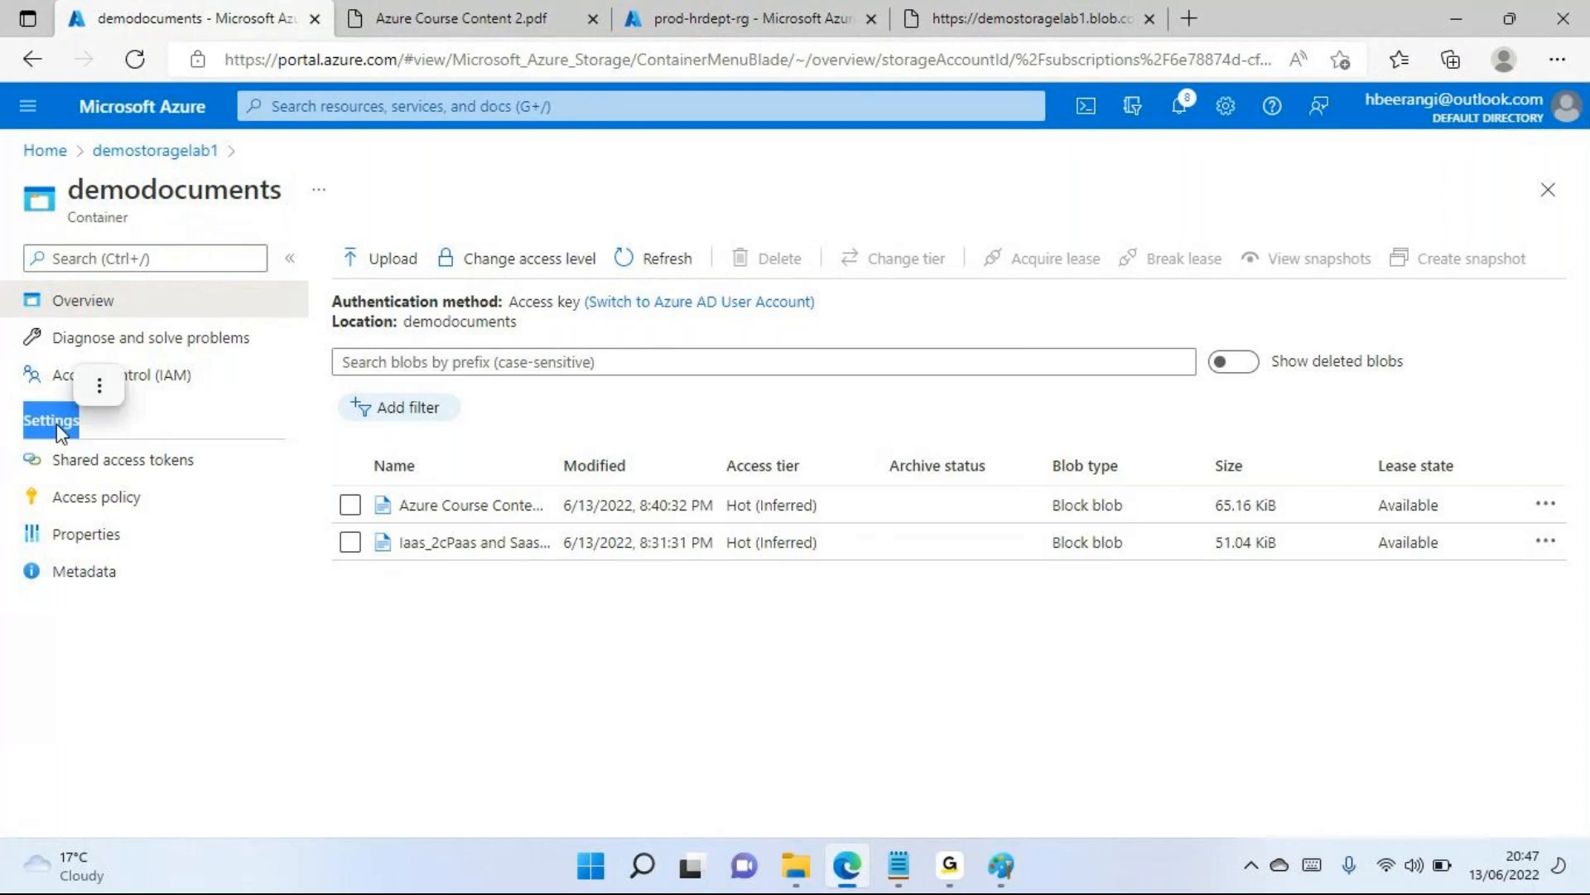
click(70, 474)
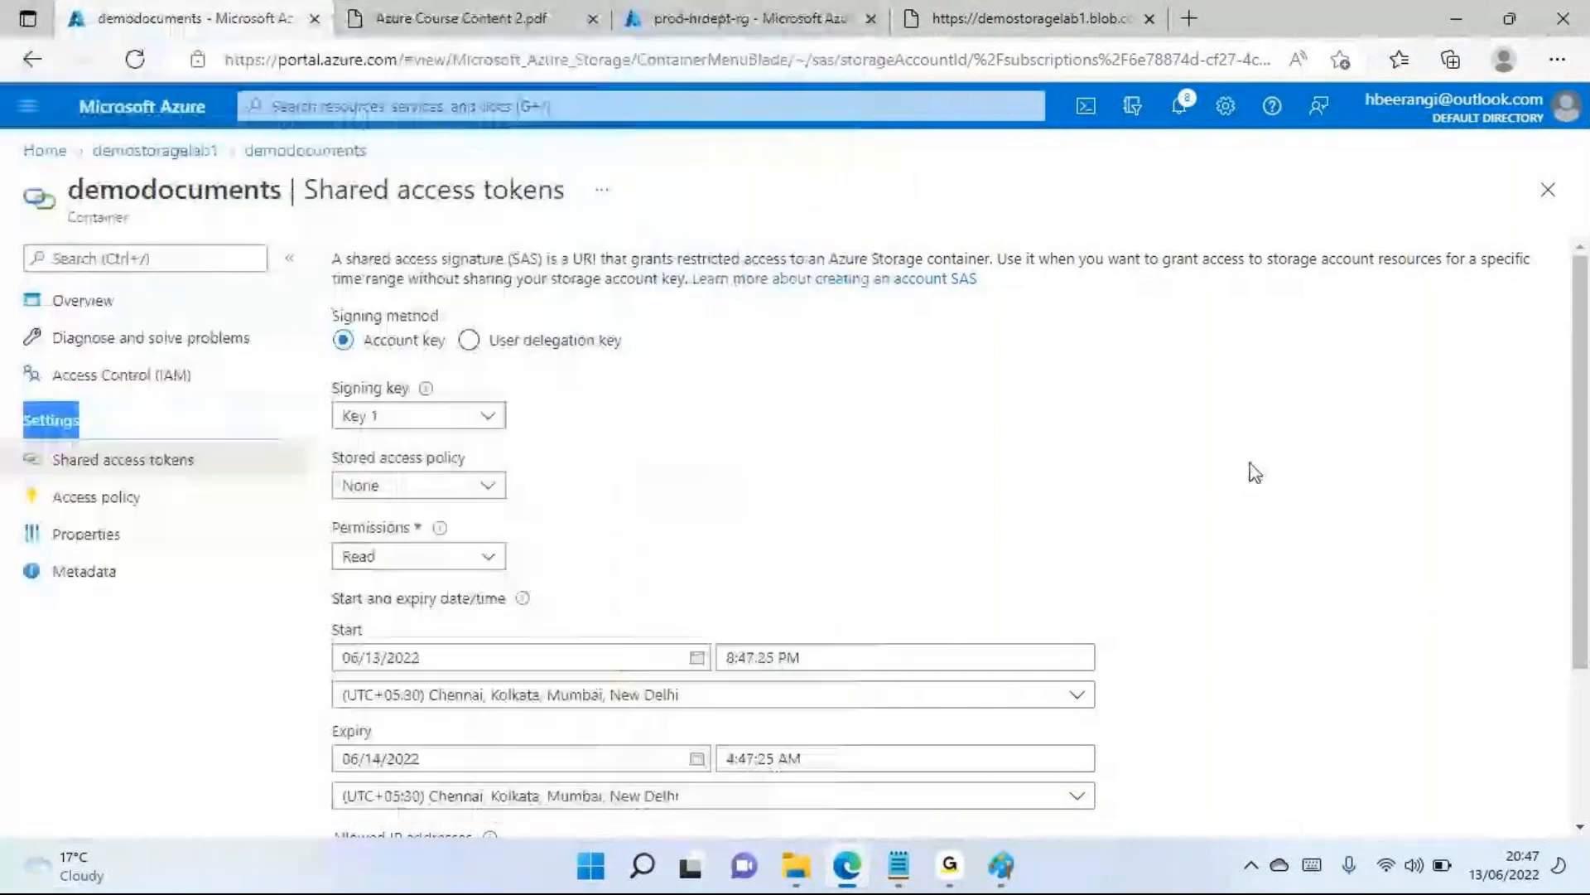
click(1250, 465)
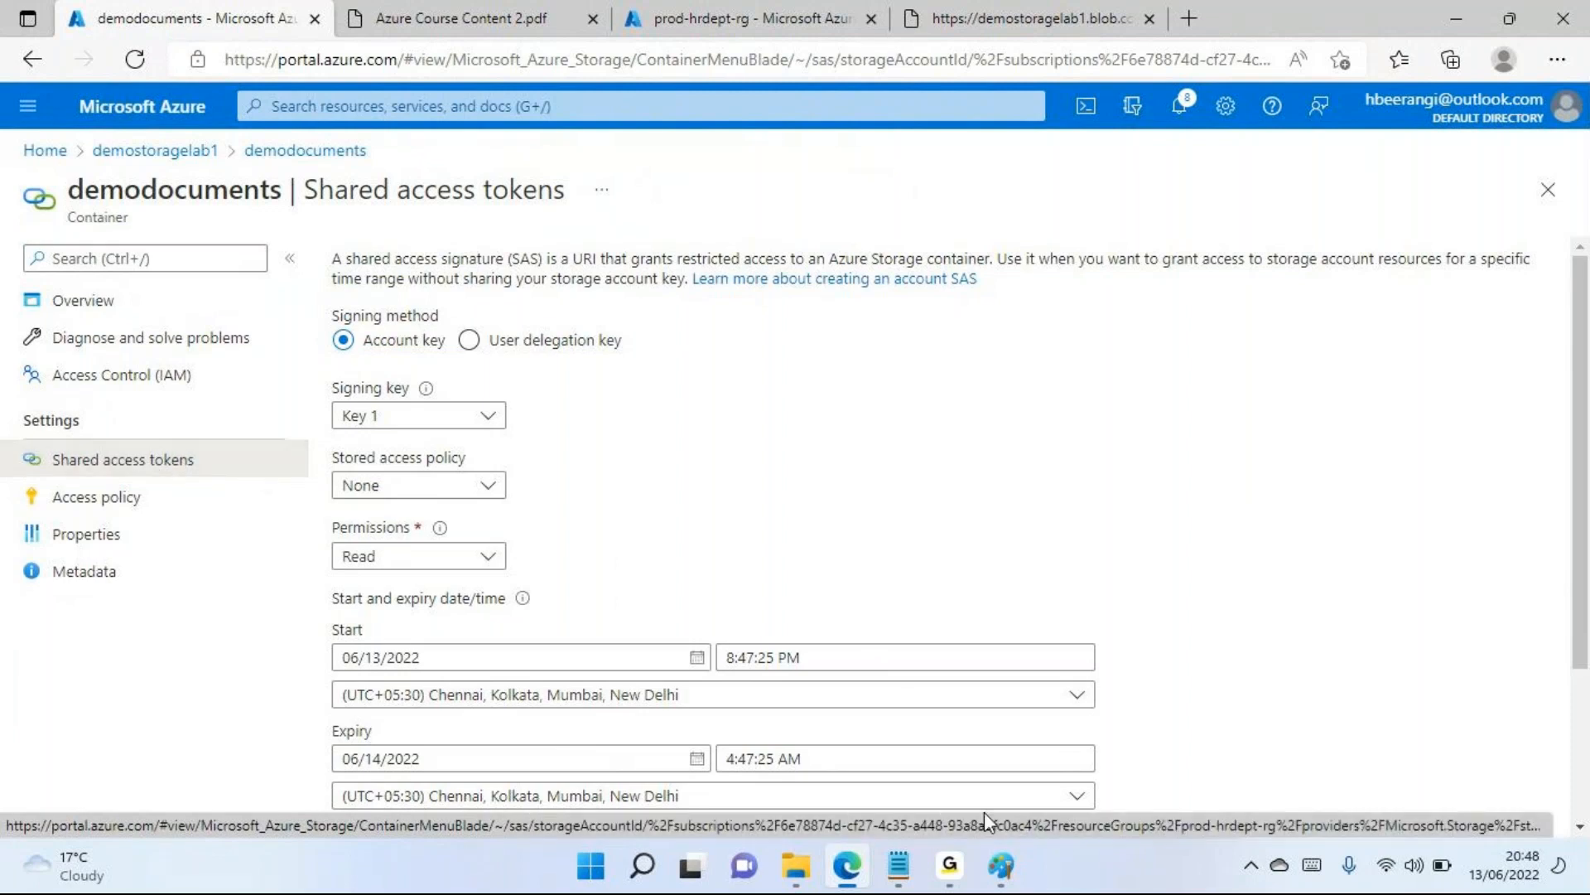
Switch to the Notepad note on data storage and add the line "SAS Tokens" below Table storage
mouse_move(903, 882)
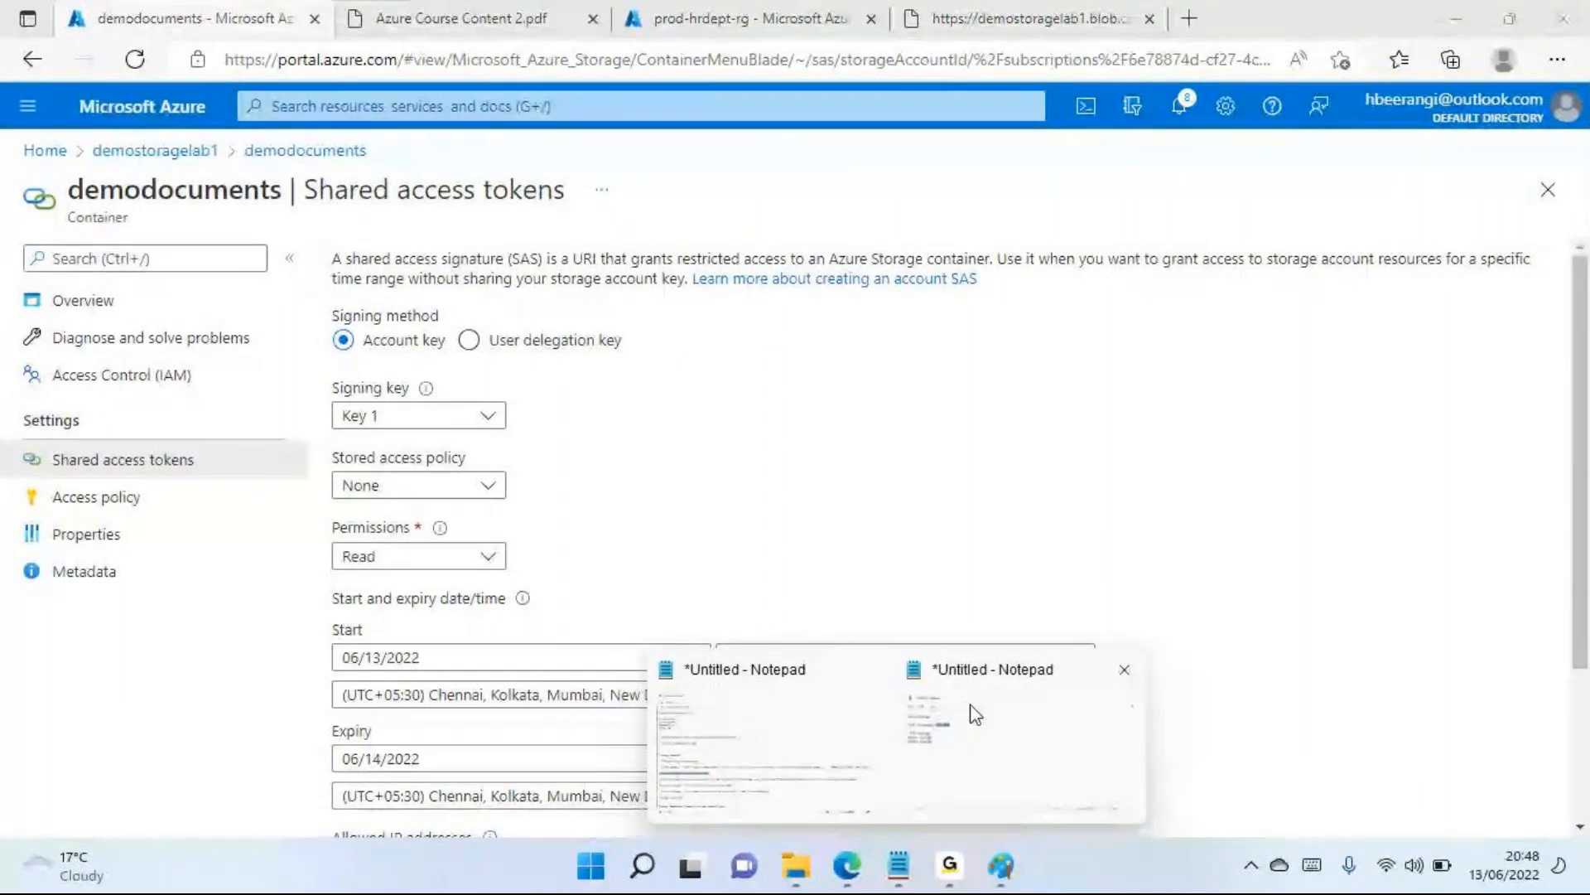
click(969, 710)
click(493, 400)
key(Return)
key(Return)
key(Return)
text(SAS To)
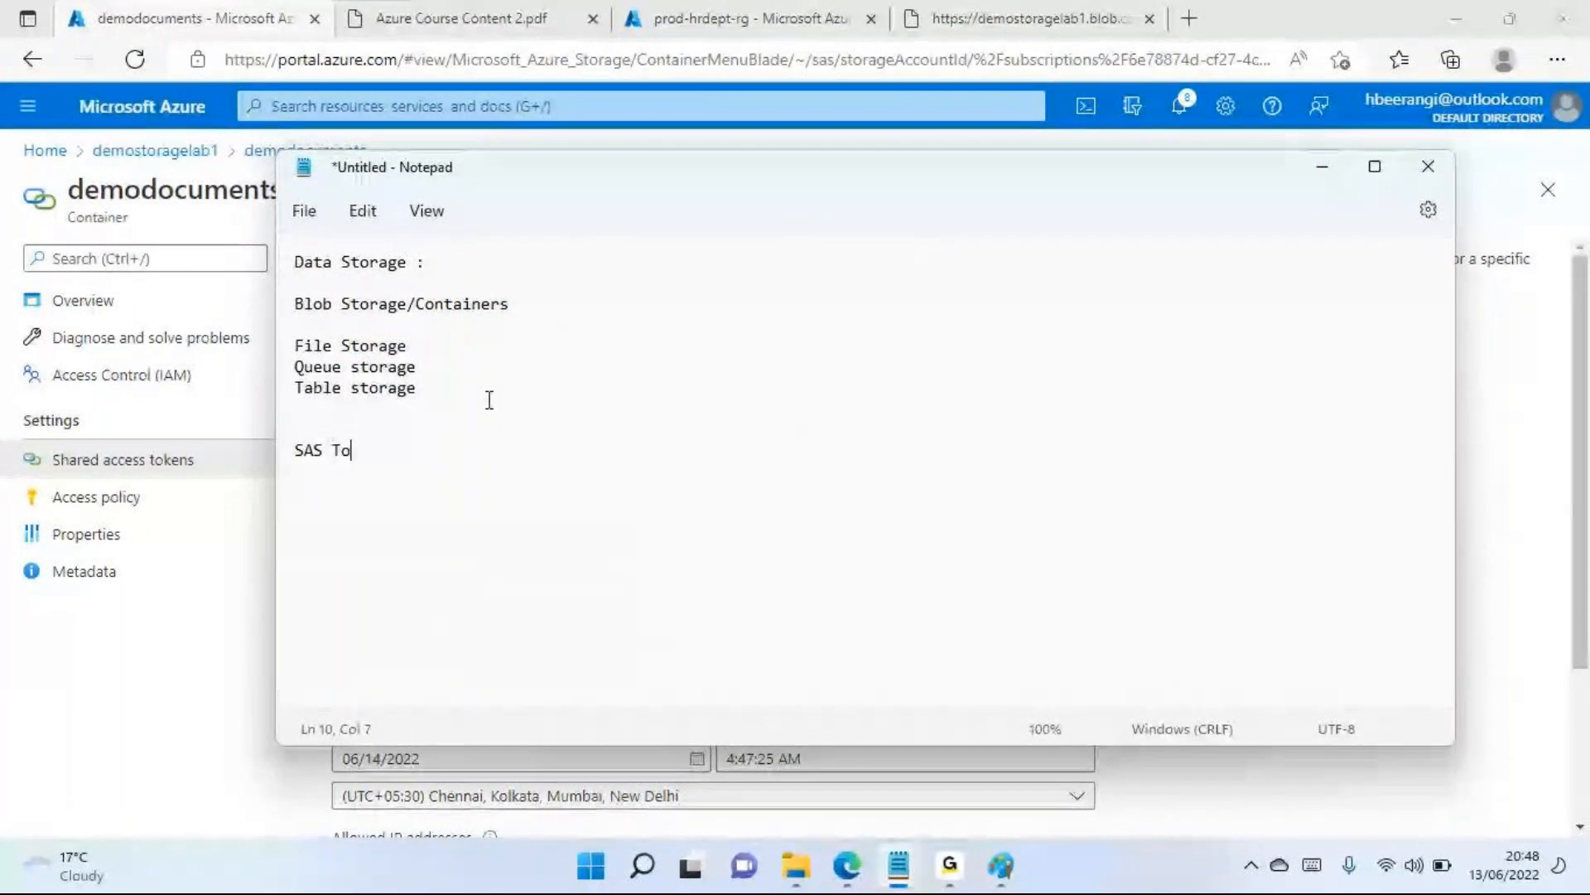
text(ken)
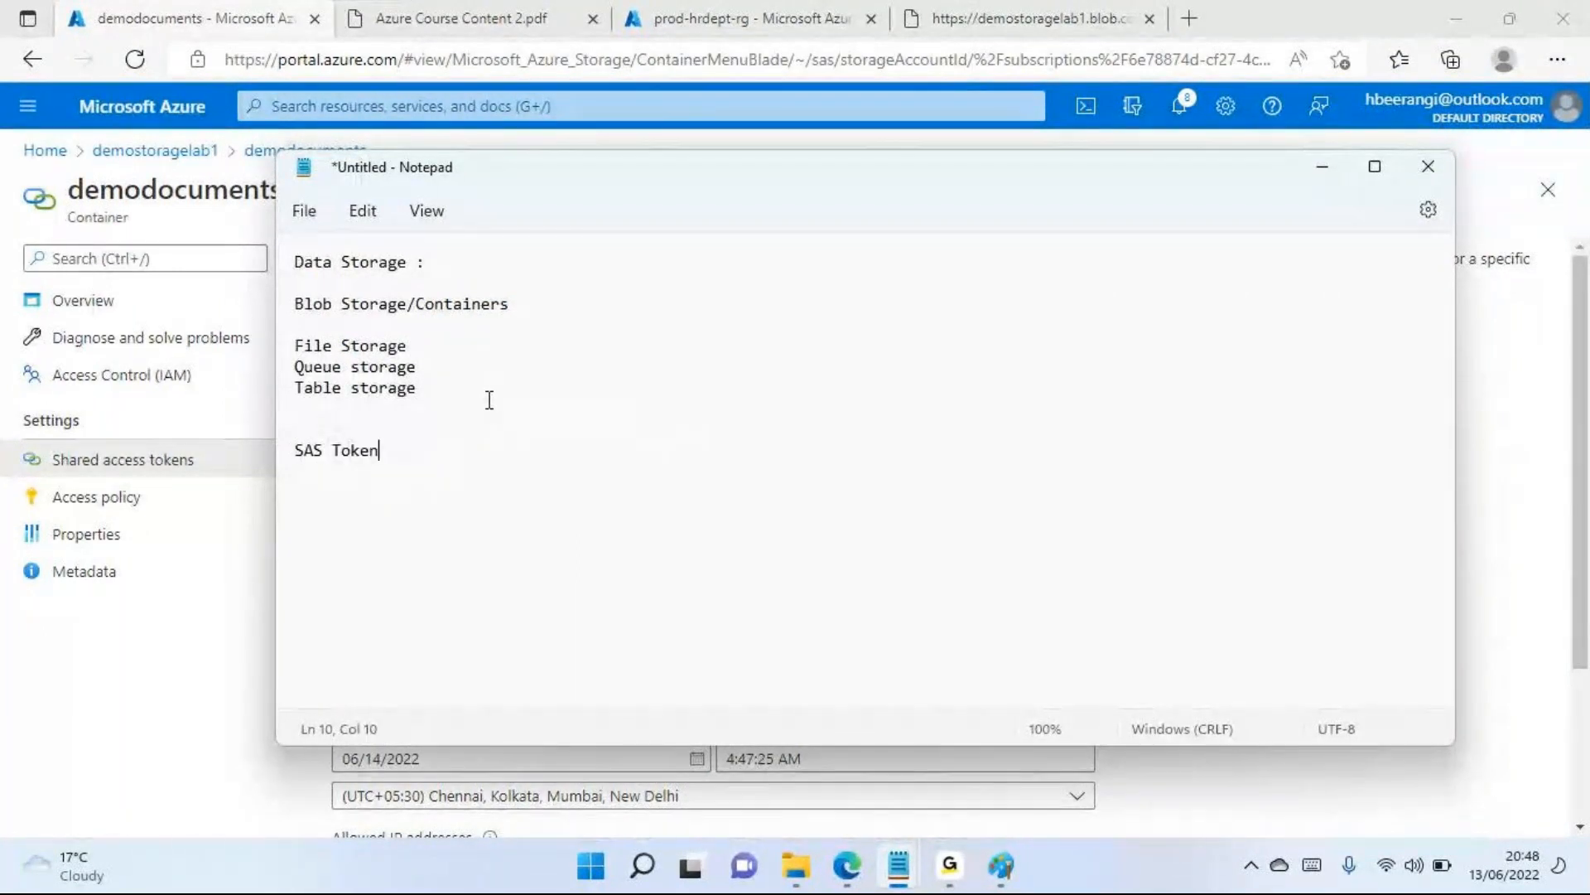
Insert "(Shared Access Signature)" directly after "SAS" in the note, highlight the term, and return to the Azure portal in Edge
key(Left)
key(Left)
key(Left)
key(Left)
key(Left)
key(Left)
key(Left)
text((Share)
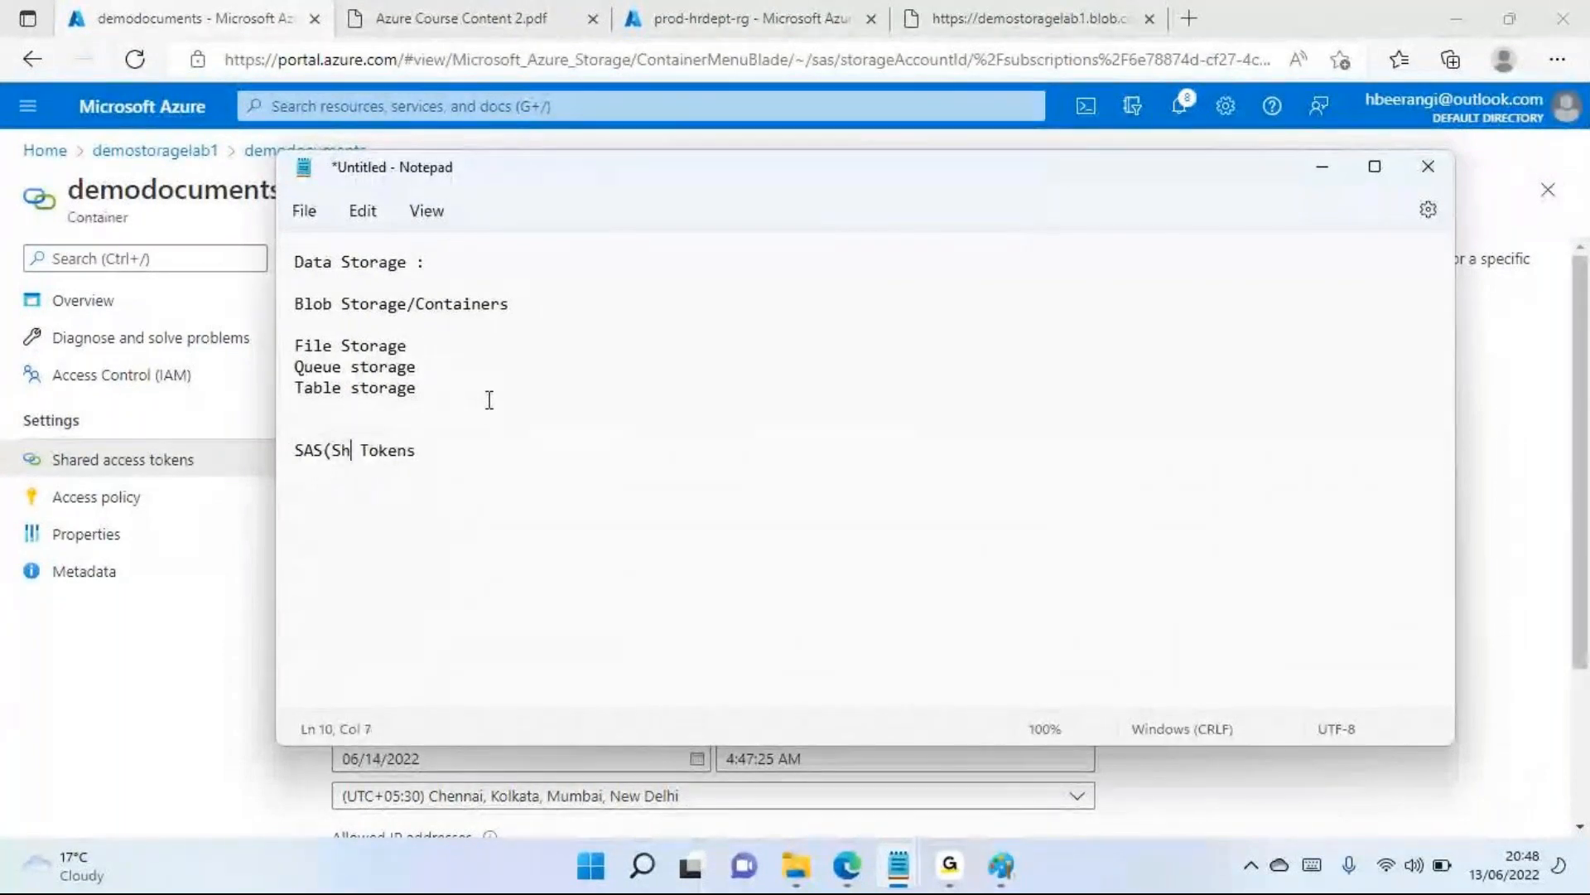
text(d Access Signa)
text(ture)
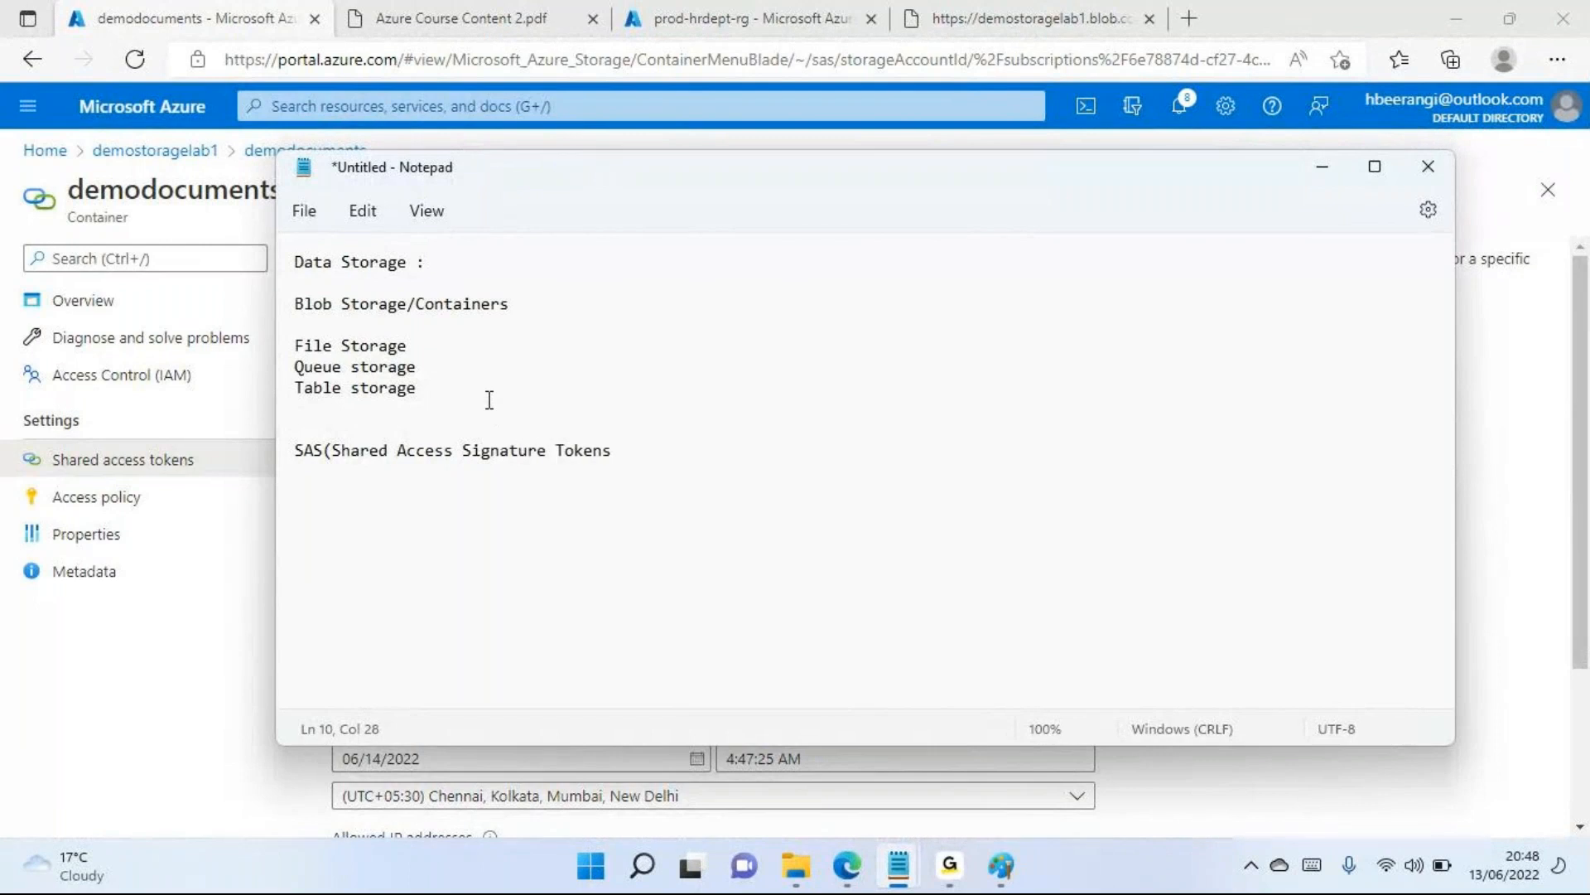
text())
drag(299, 448, 563, 453)
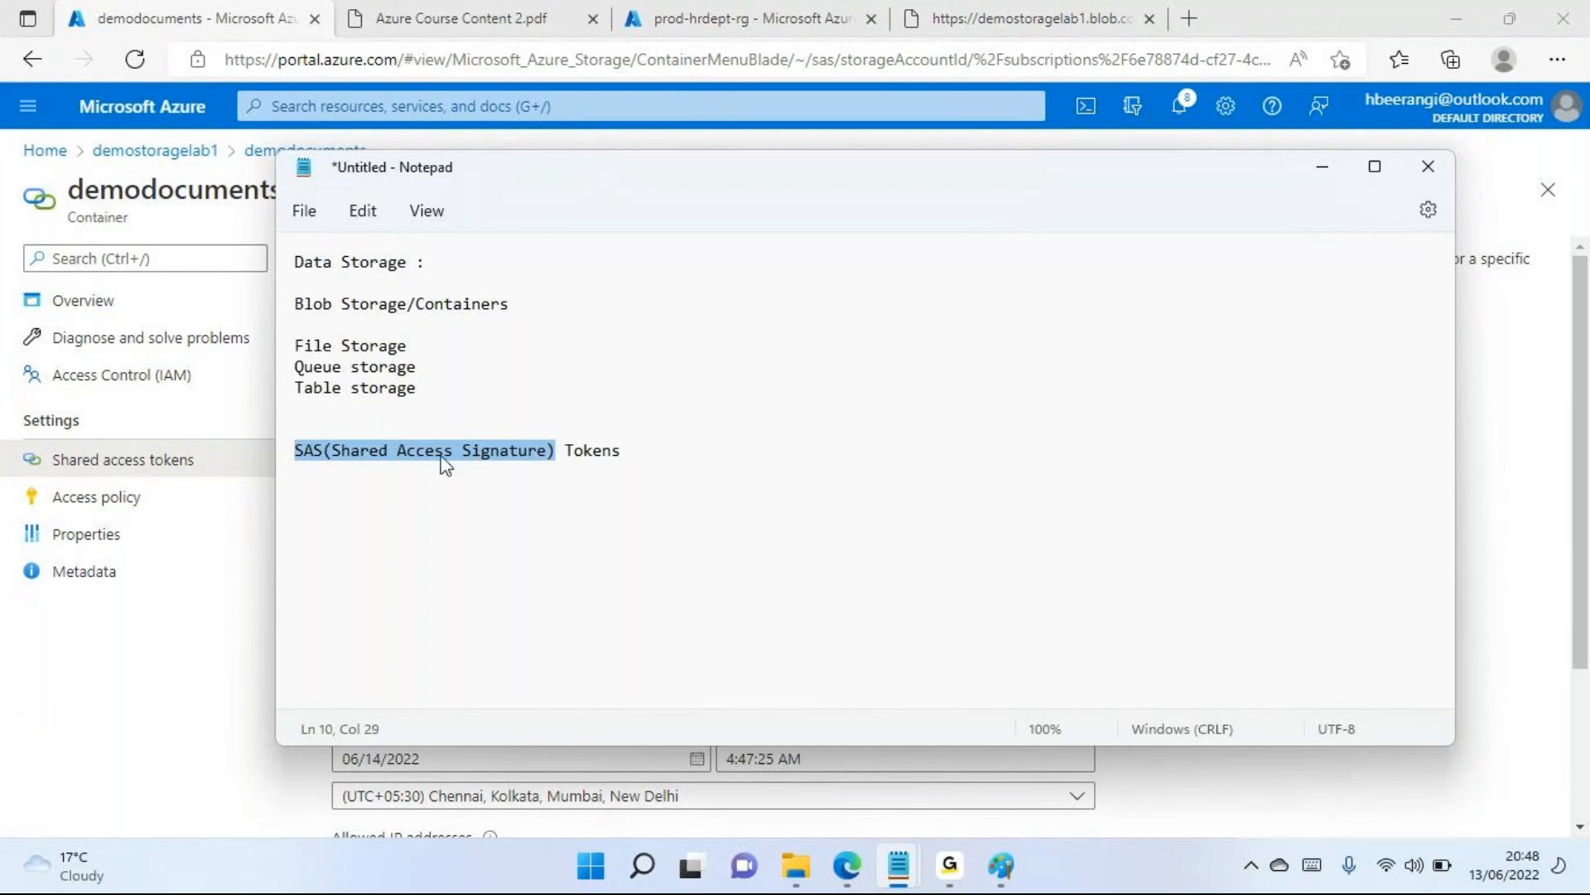
click(124, 667)
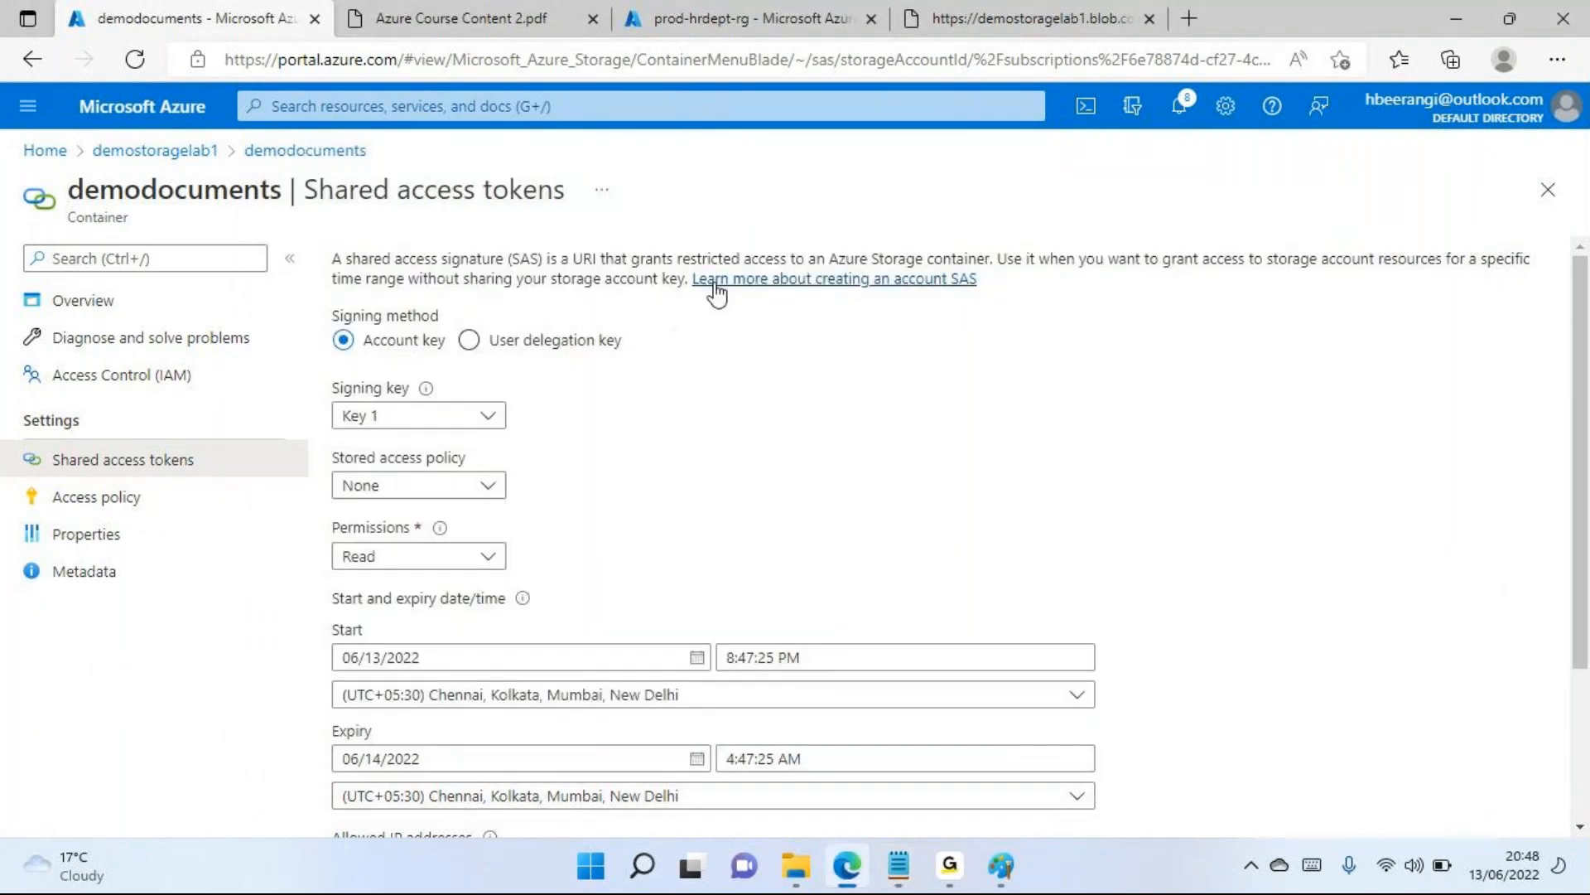
Select Key 1 as the signing key and view the stored access policy choices, leaving the policy at None
click(378, 417)
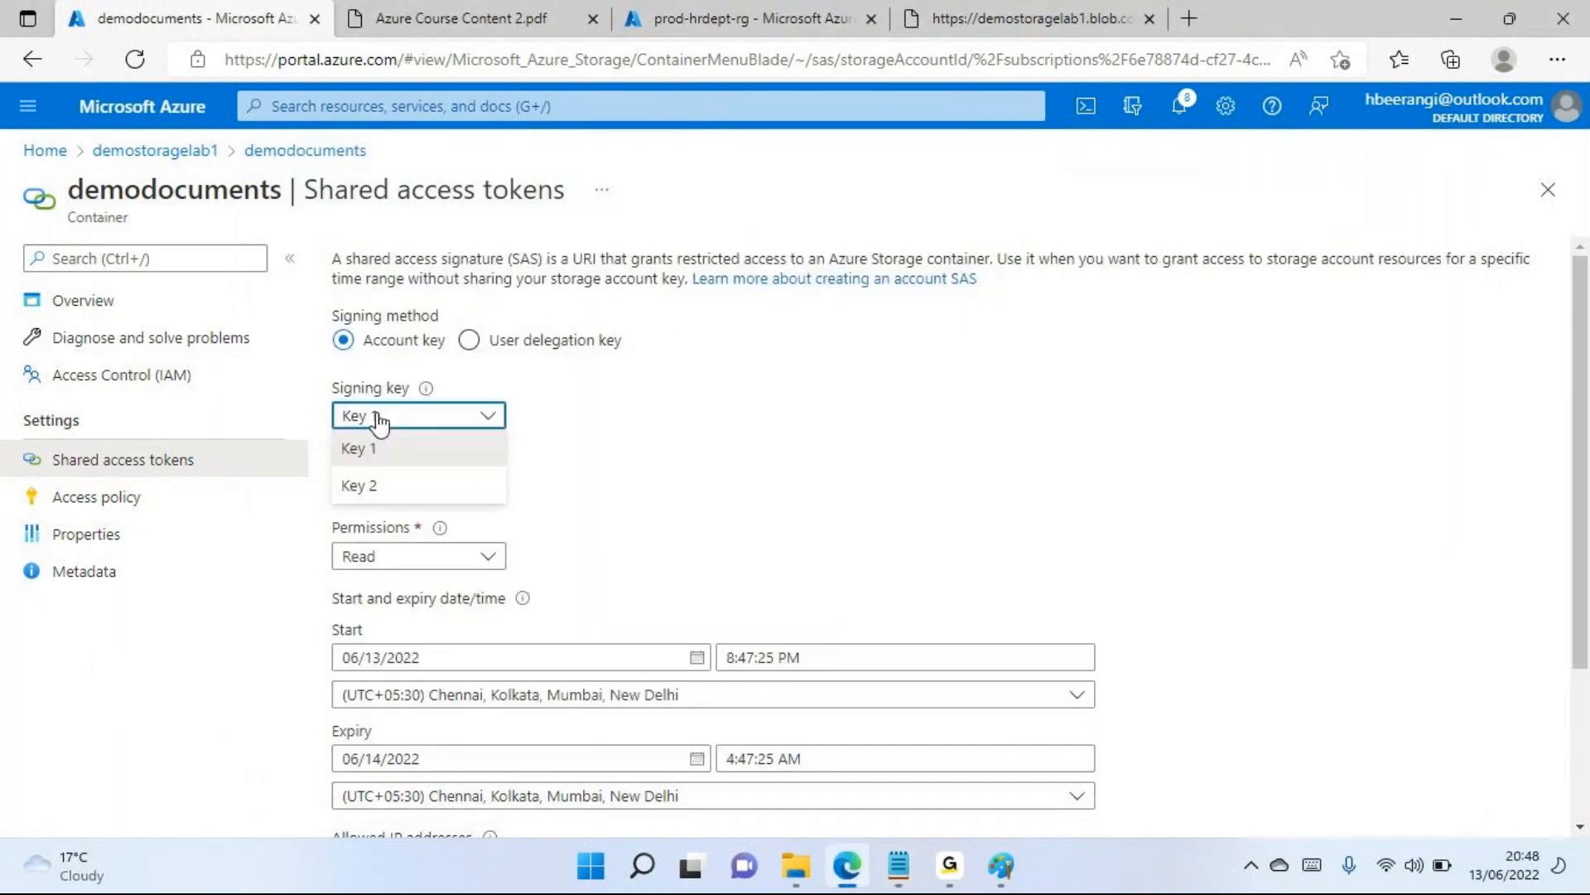
click(424, 455)
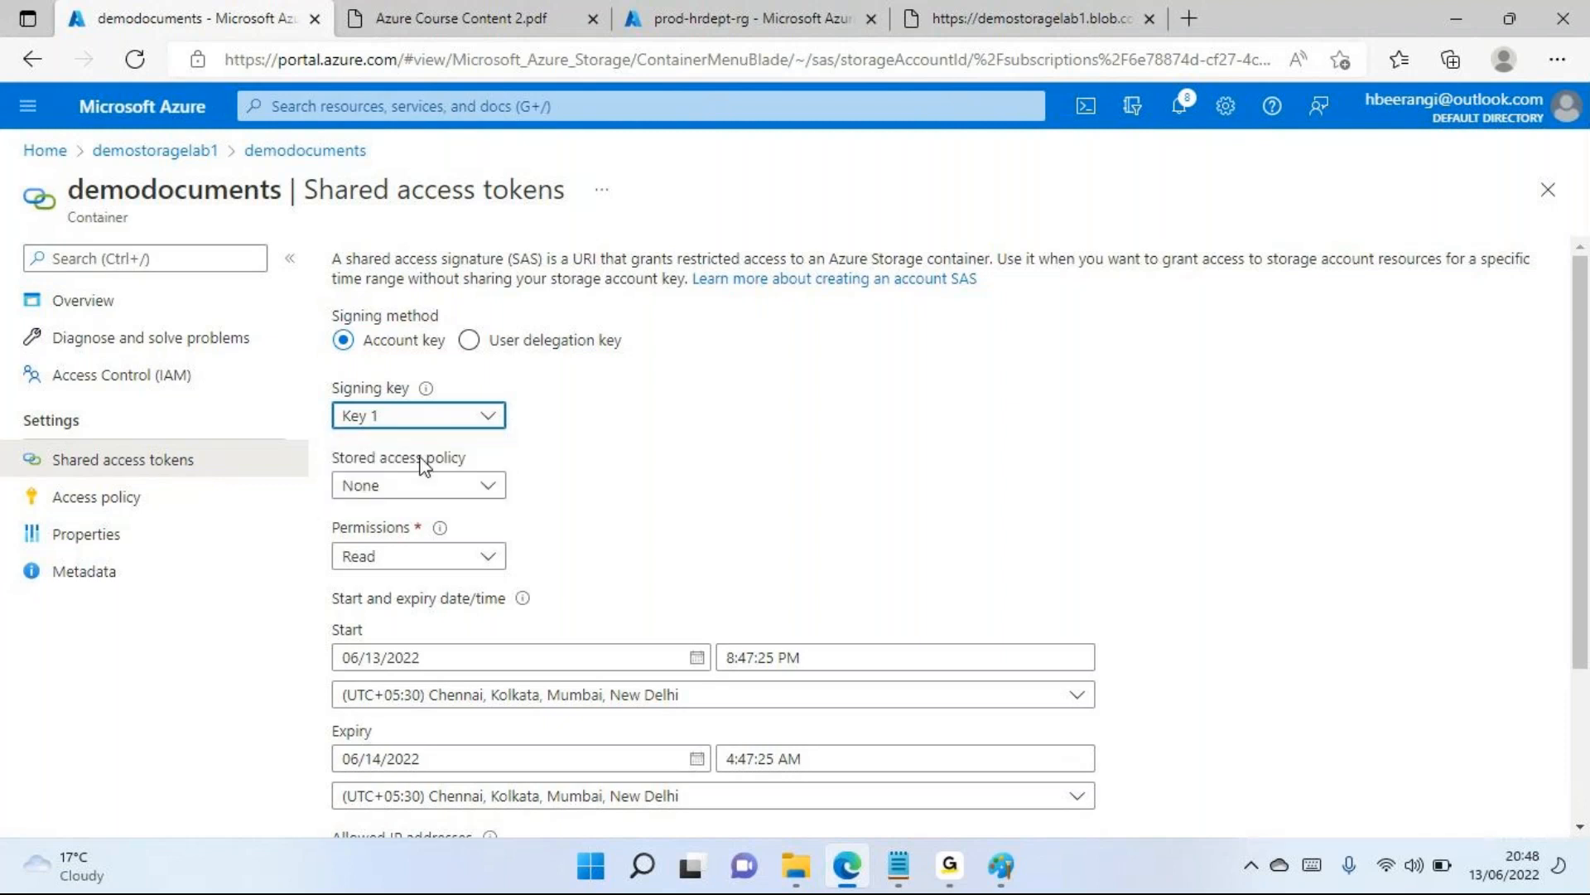
scroll(774, 430, down, 2)
click(485, 398)
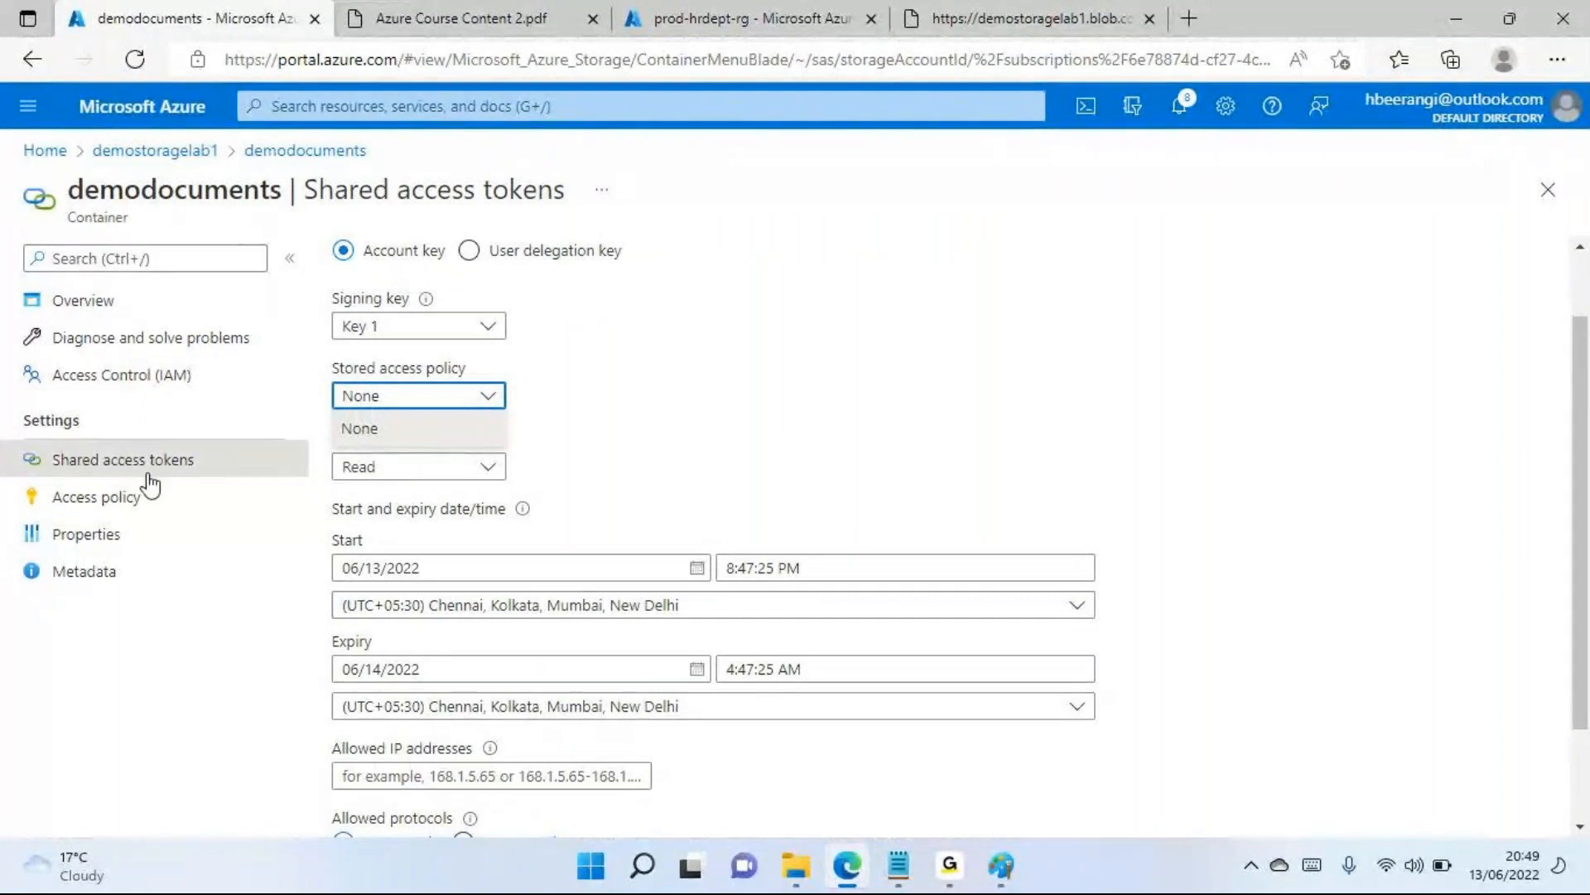
click(816, 394)
scroll(745, 365, down, 3)
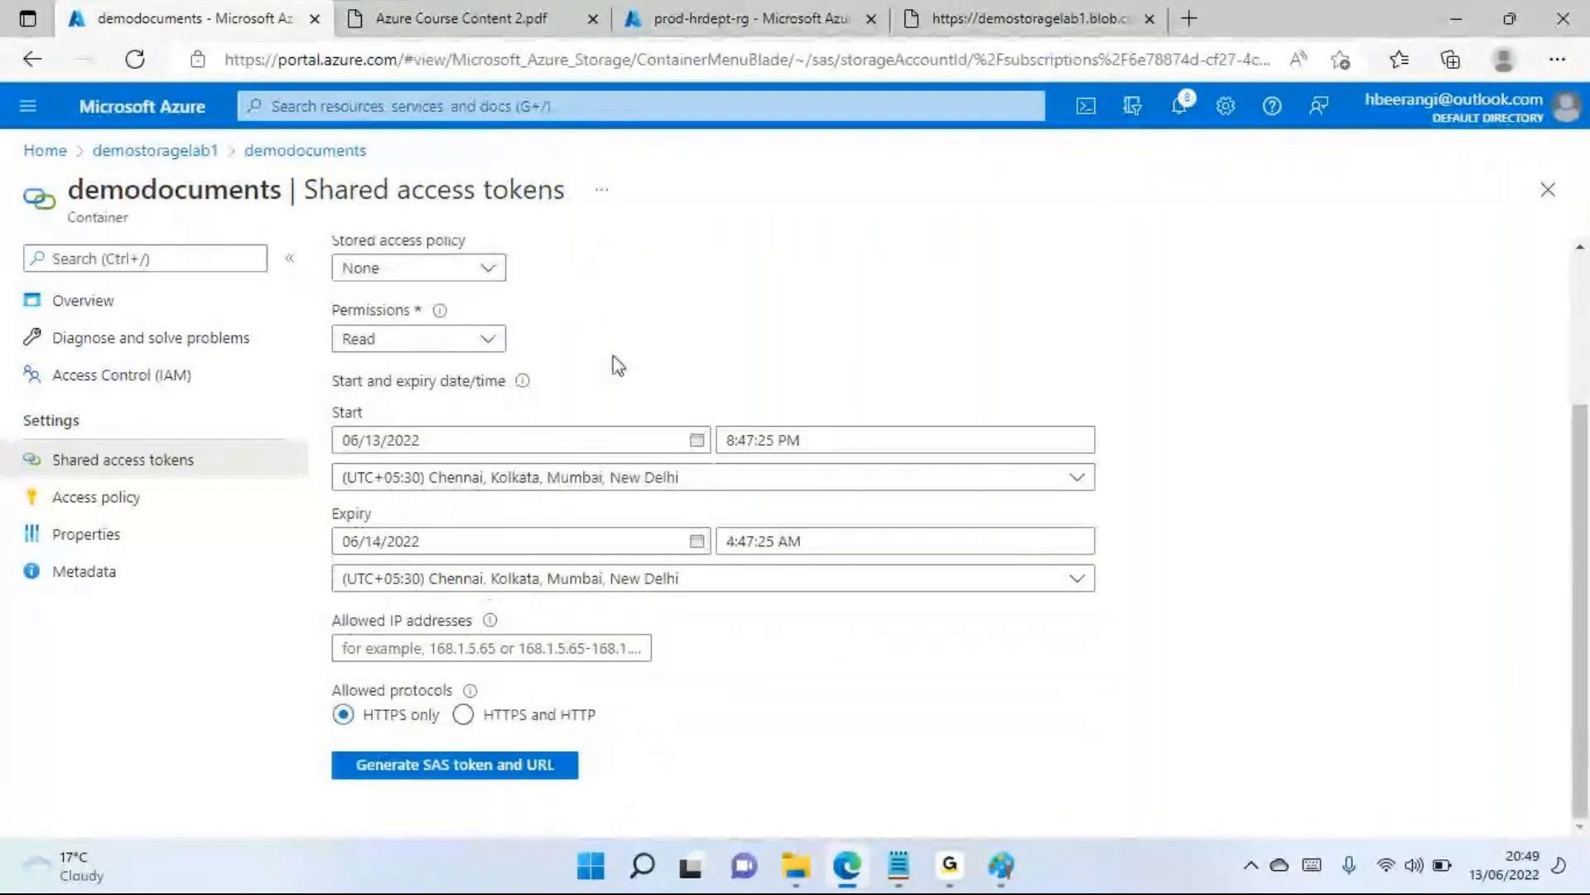
Add the Add, Create, Write, Delete, List and Immutable storage permissions to the SAS token alongside Read
click(454, 352)
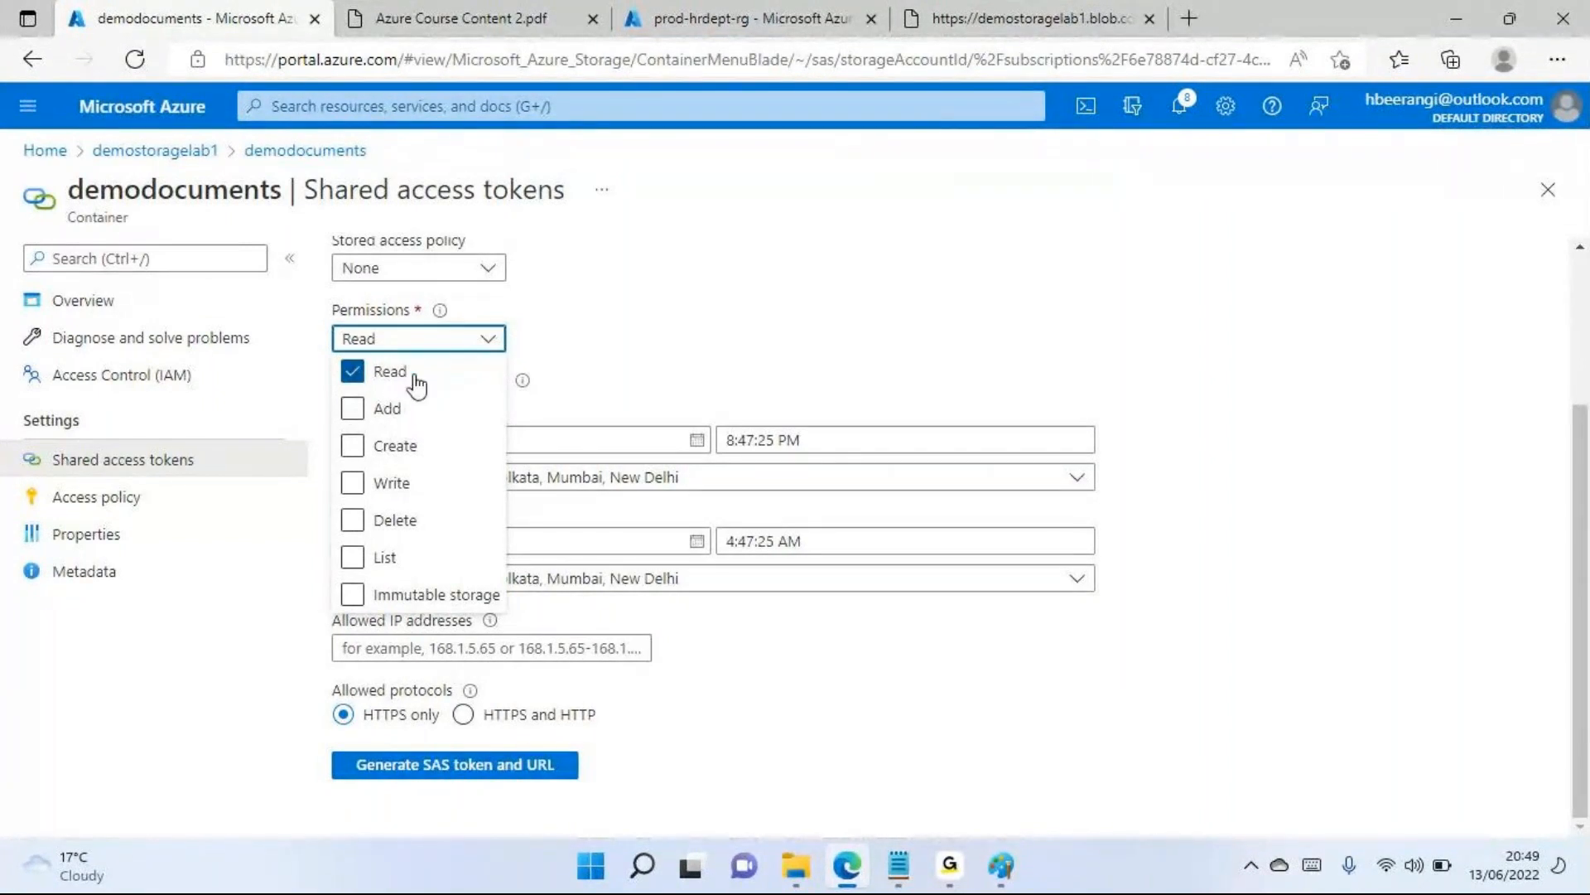
click(351, 409)
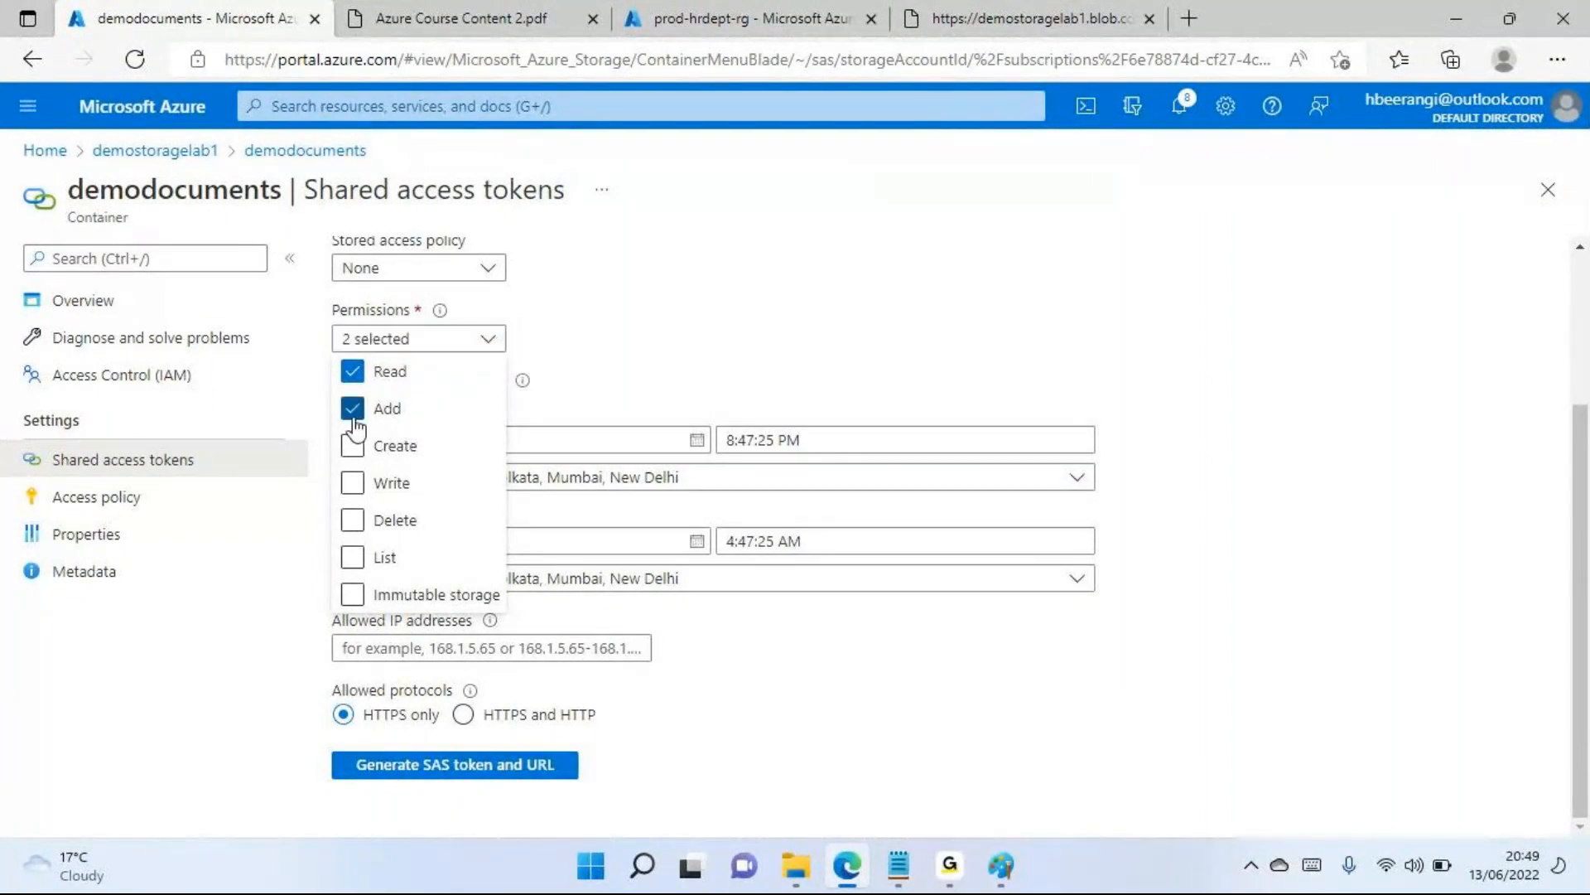
click(352, 447)
click(353, 483)
click(353, 519)
click(356, 554)
click(357, 594)
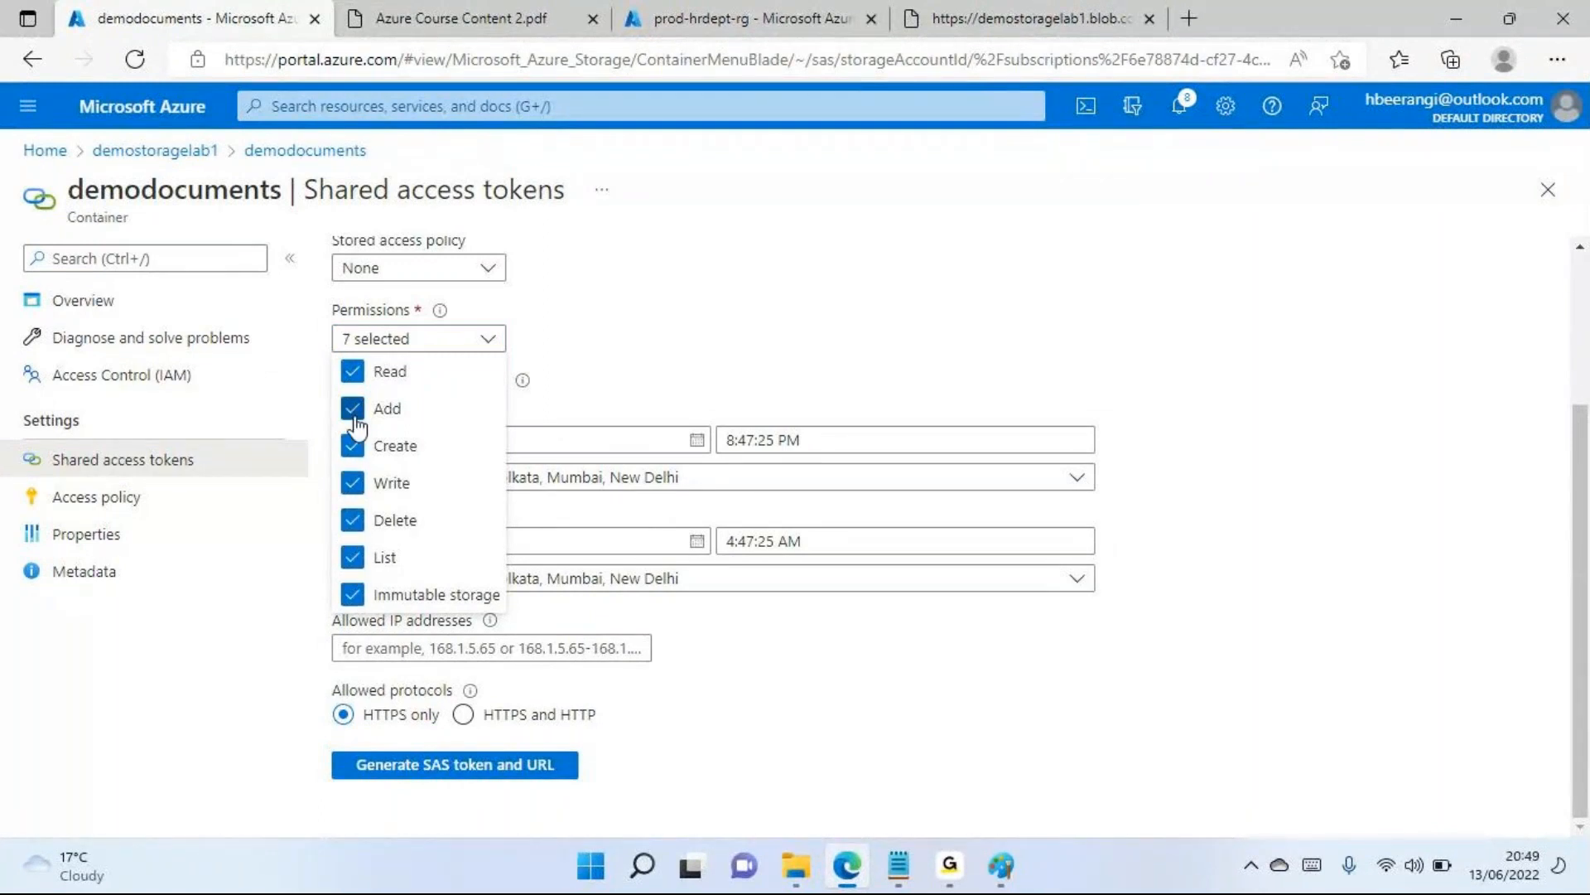
Clear every SAS token permission except Read: Immutable storage, List, Delete, Write, Create and Add
click(352, 592)
click(352, 556)
click(352, 519)
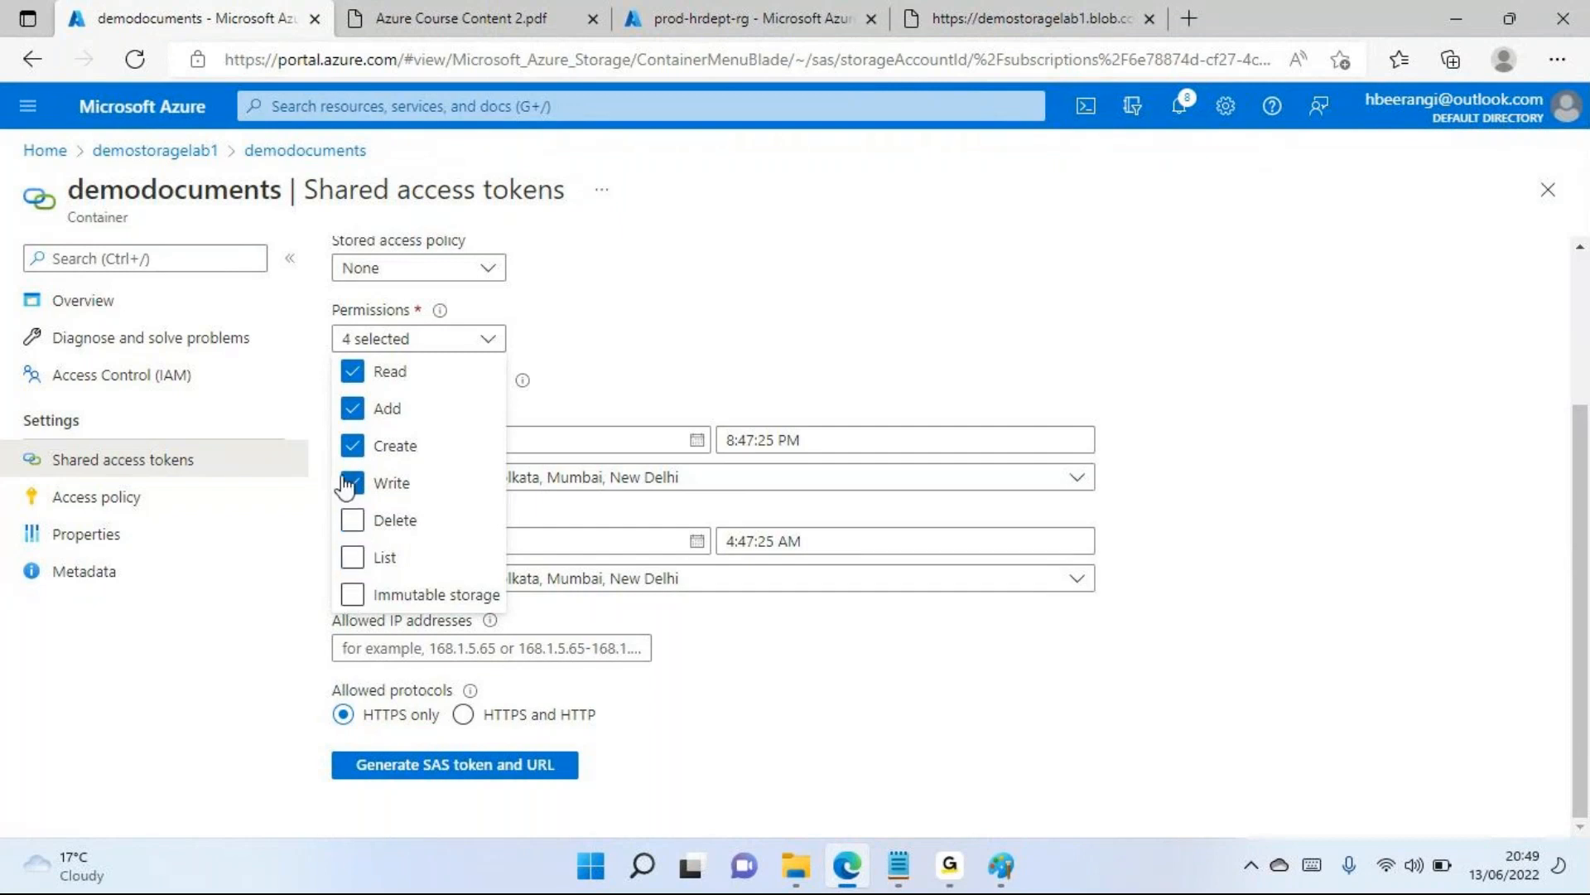
click(352, 482)
click(352, 445)
click(352, 408)
click(353, 374)
click(353, 377)
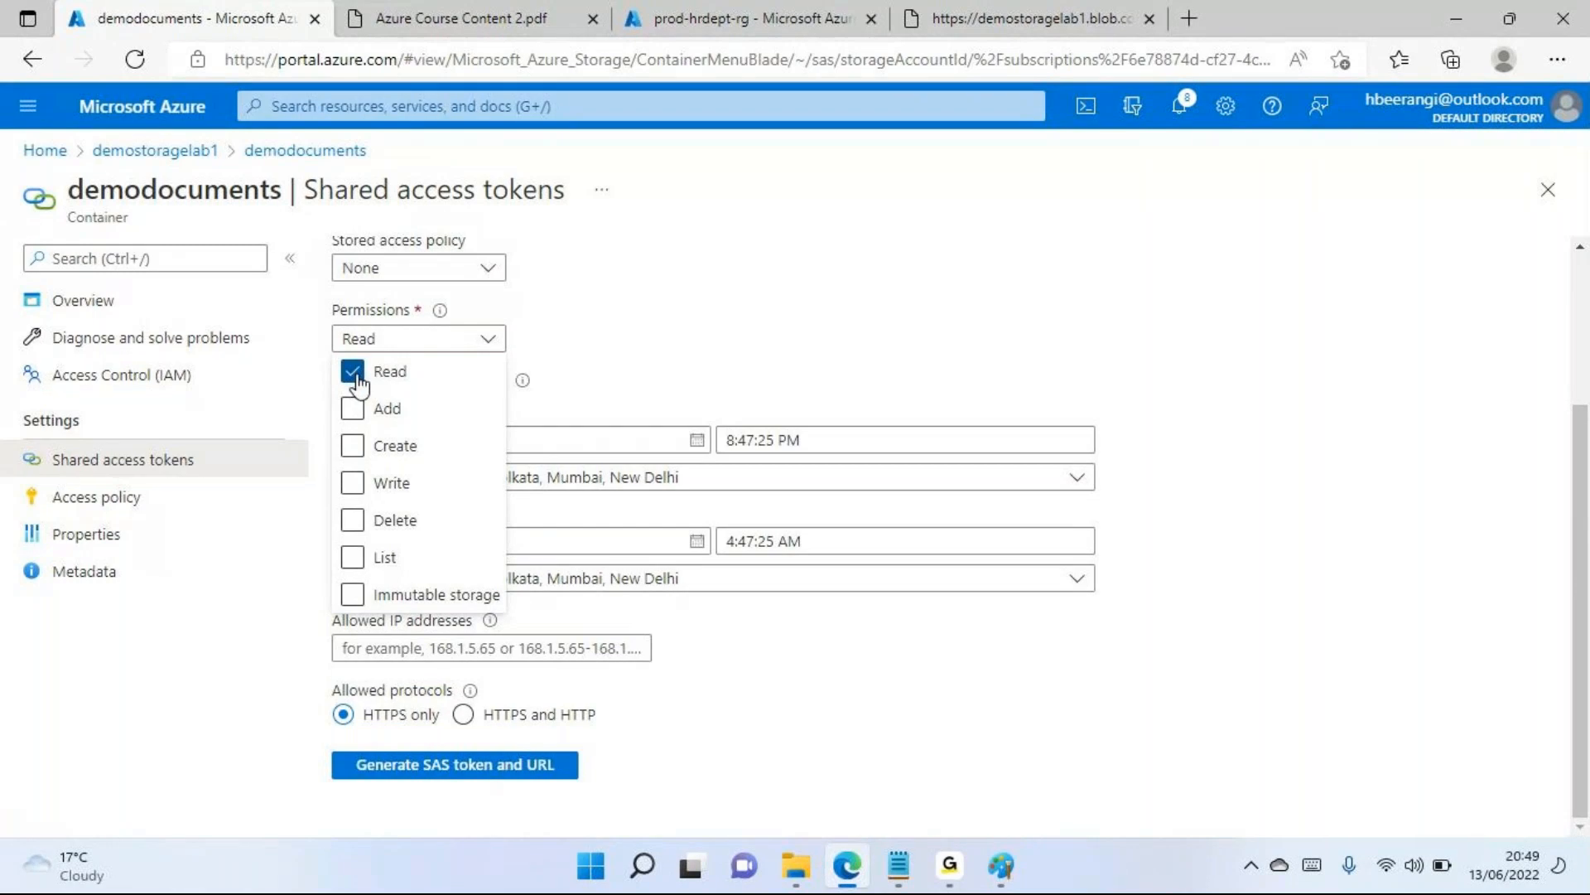
click(761, 326)
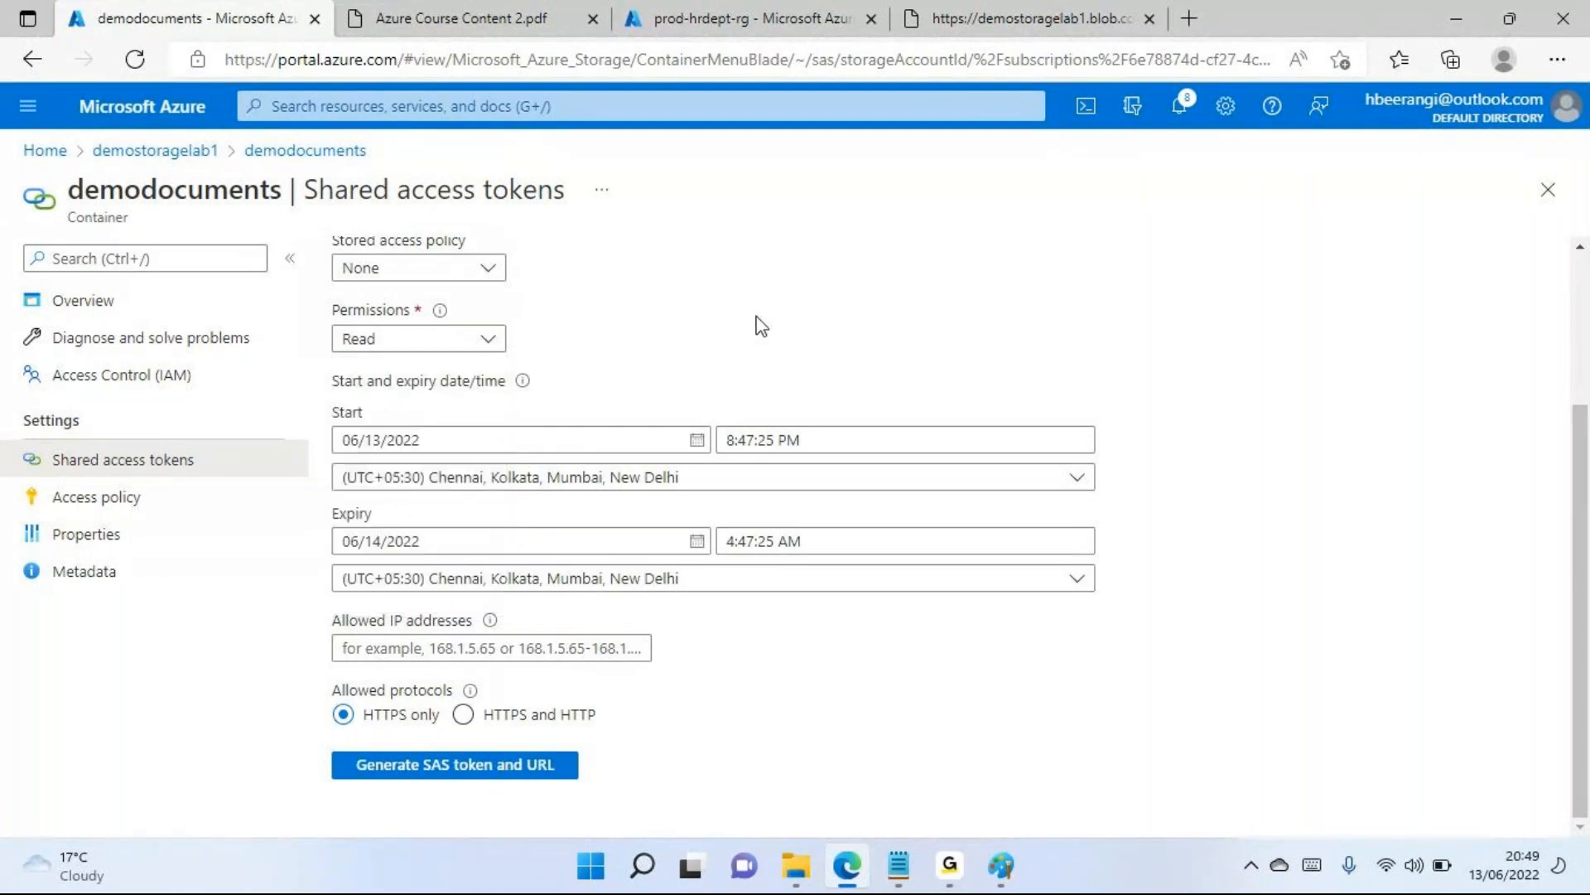
Set the SAS token's start date to 06/14/2022 and change the start hour to 9
click(698, 443)
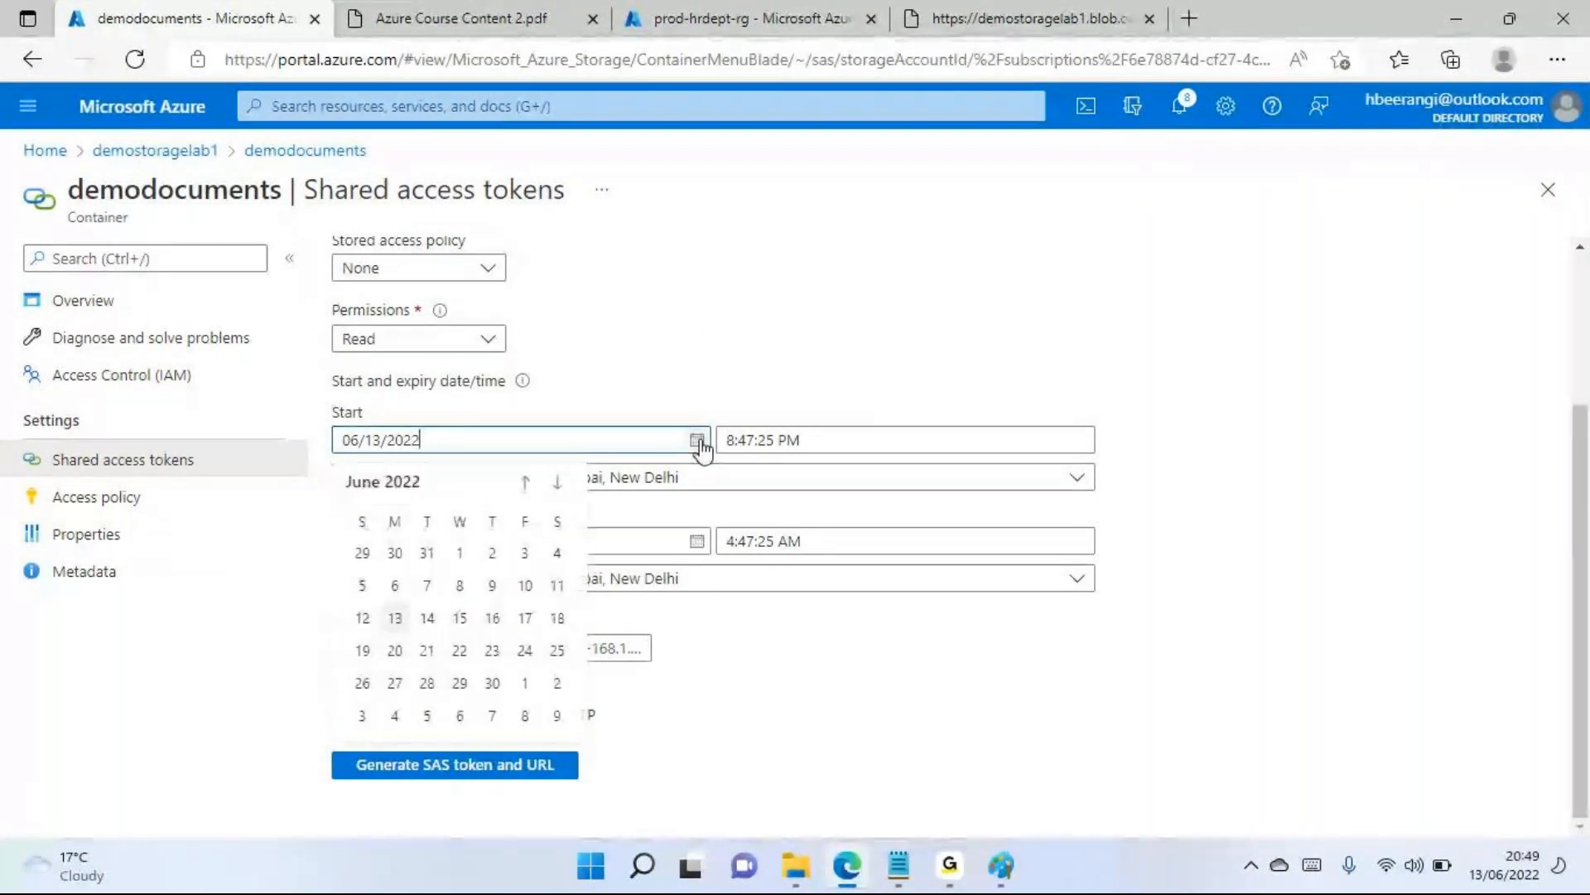
click(427, 618)
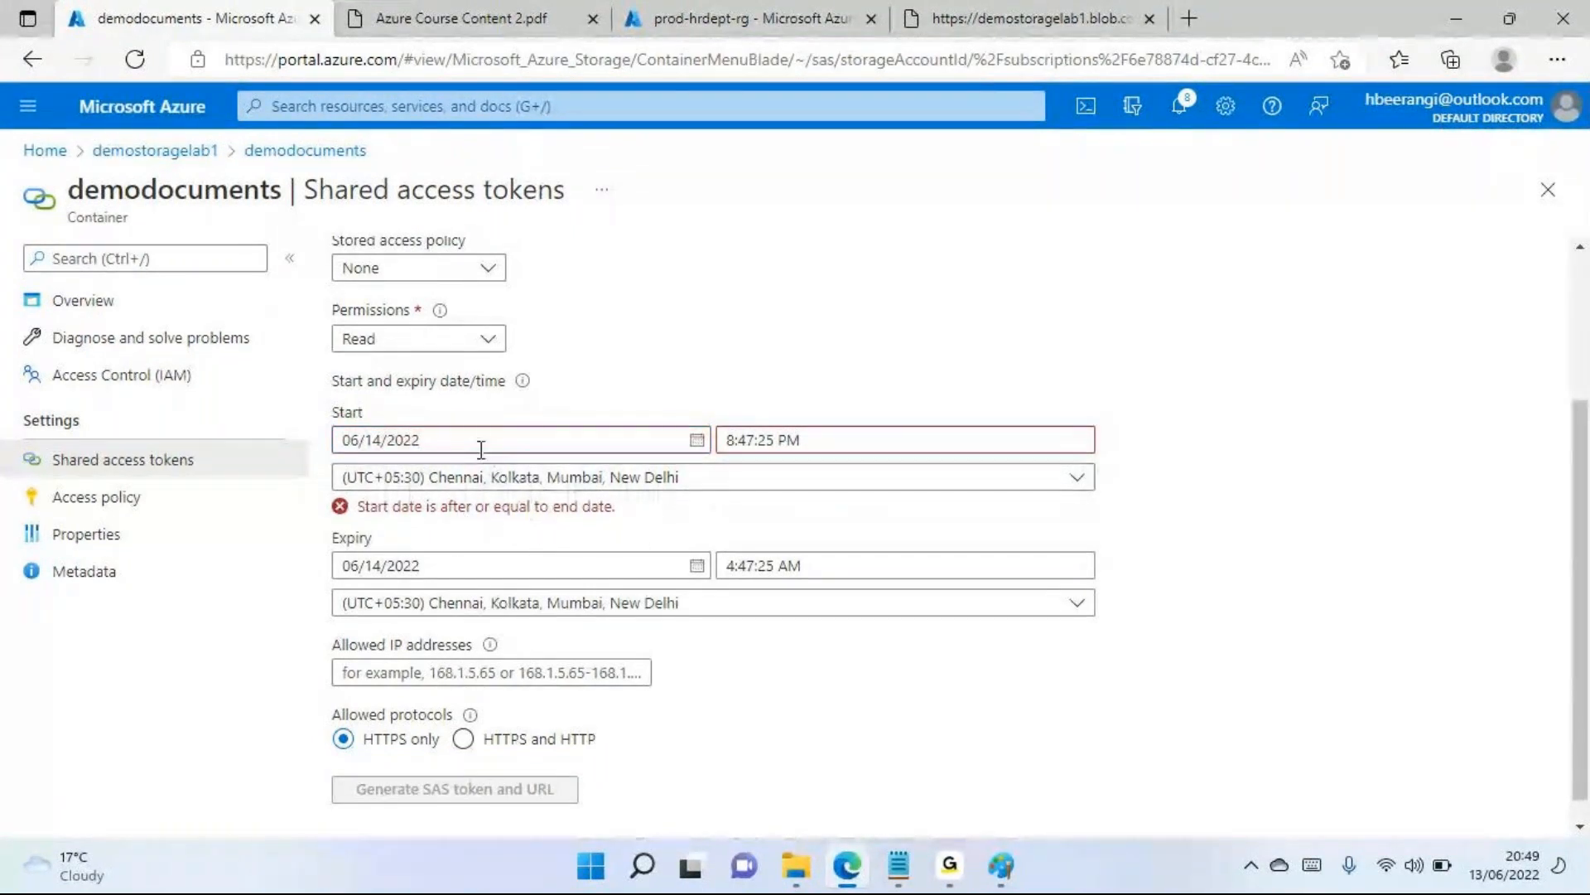
click(770, 440)
click(736, 440)
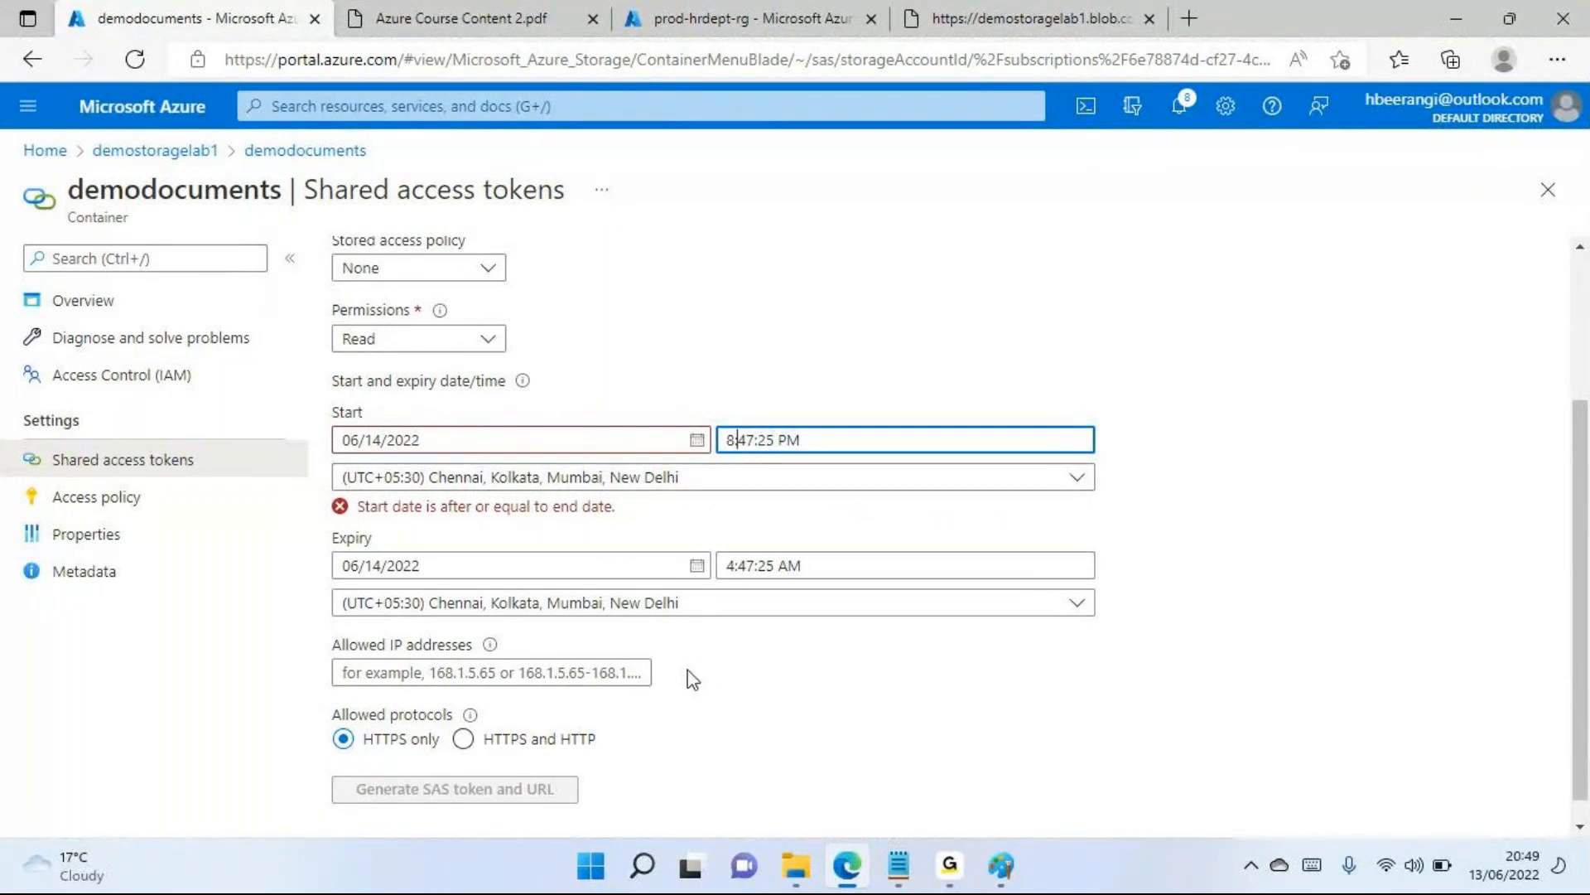
key(Delete)
key(Delete)
key(Delete)
key(Delete)
key(Delete)
key(Delete)
key(Delete)
key(Delete)
key(Delete)
key(BackSpace)
text(8)
key(Tab)
click(731, 440)
key(BackSpace)
text(9)
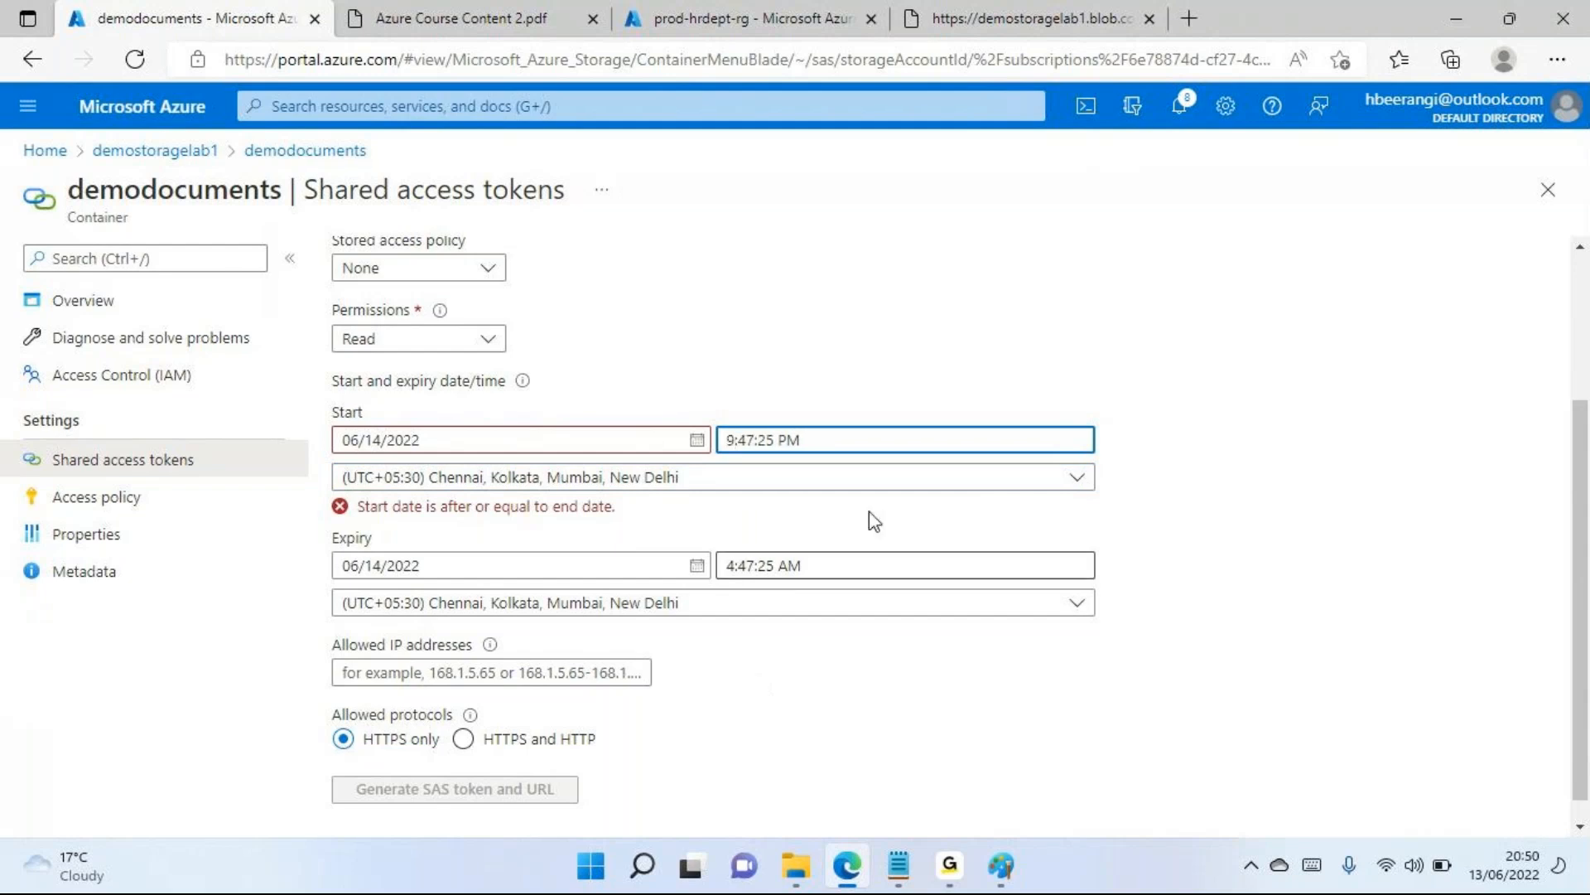
Change the minutes, seconds and period of the token's start time so it reads 9:00:00 AM
click(751, 440)
key(BackSpace)
key(BackSpace)
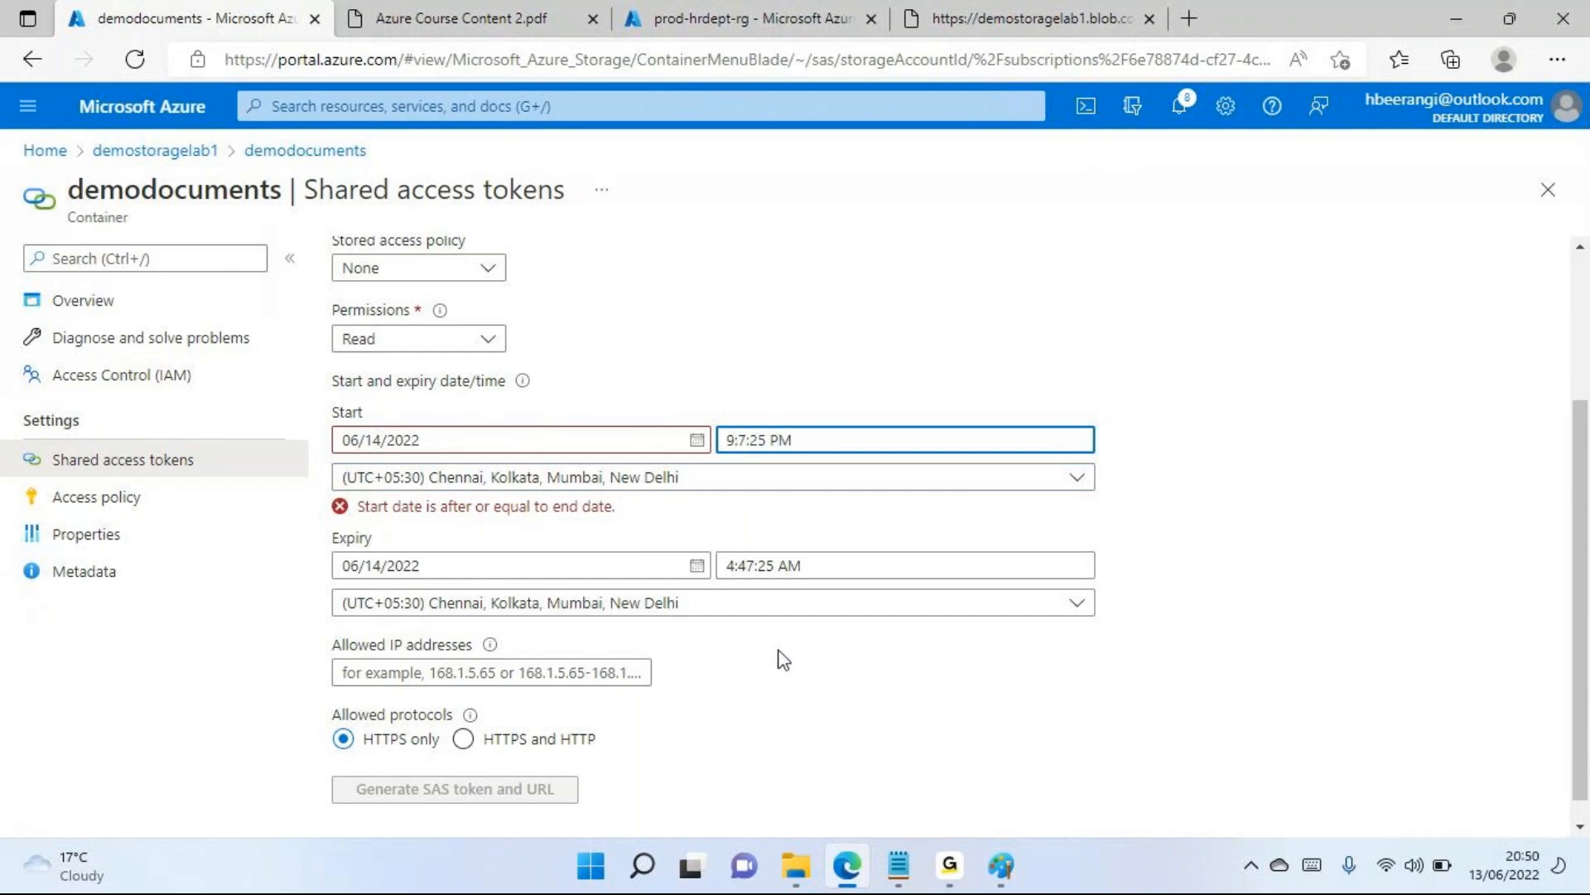
text(00)
key(BackSpace)
key(BackSpace)
text(00)
key(Tab)
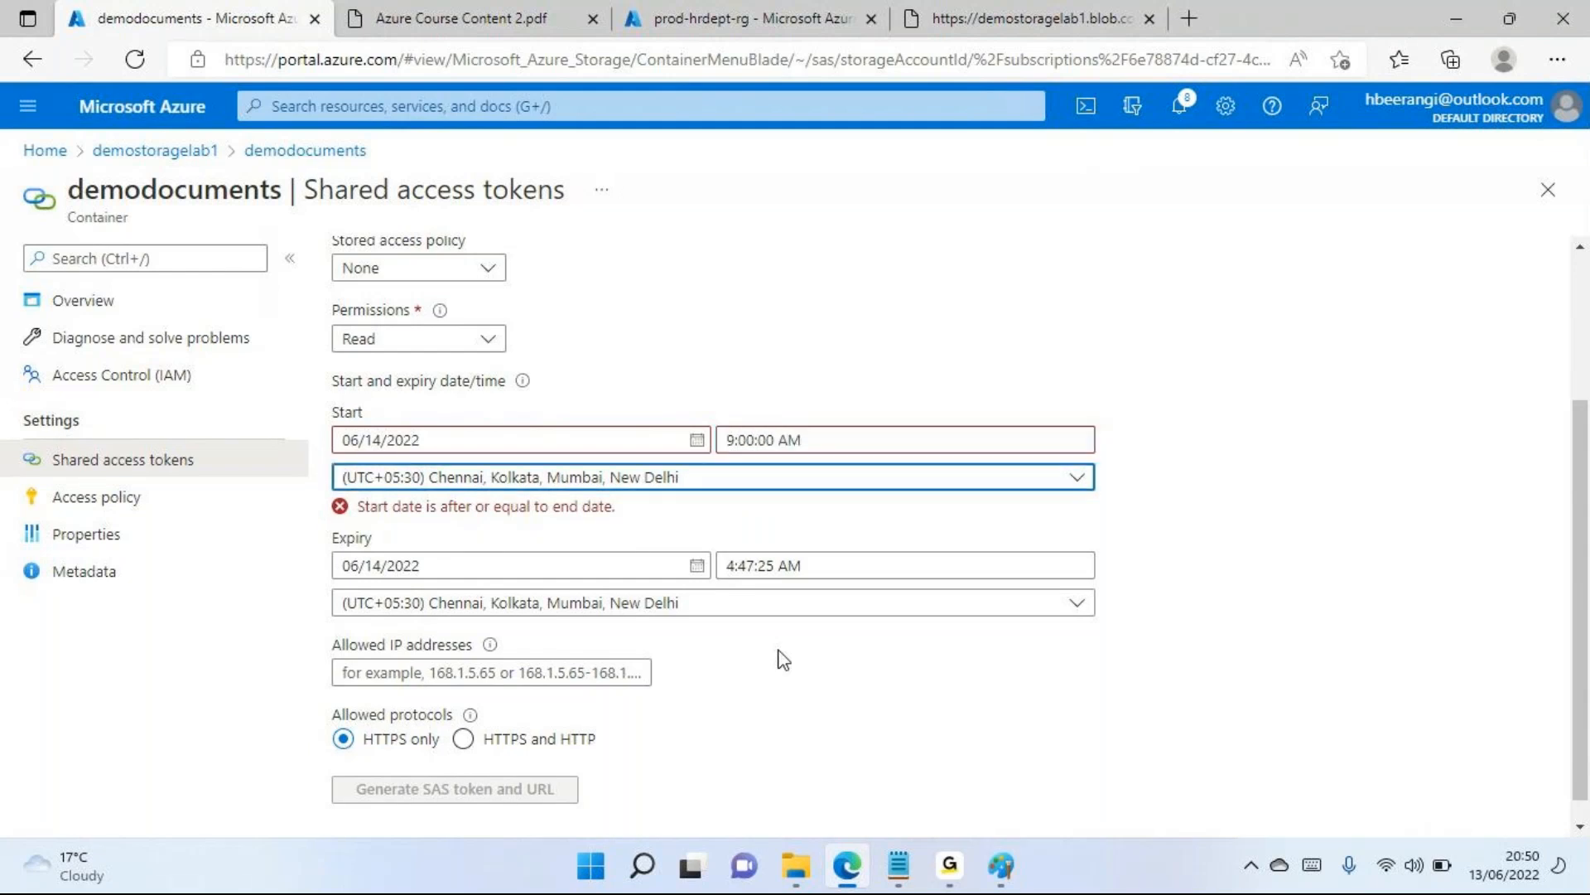
Set the SAS token's expiry time to 10:00:00 AM and apply the change
click(732, 567)
key(BackSpace)
text(10)
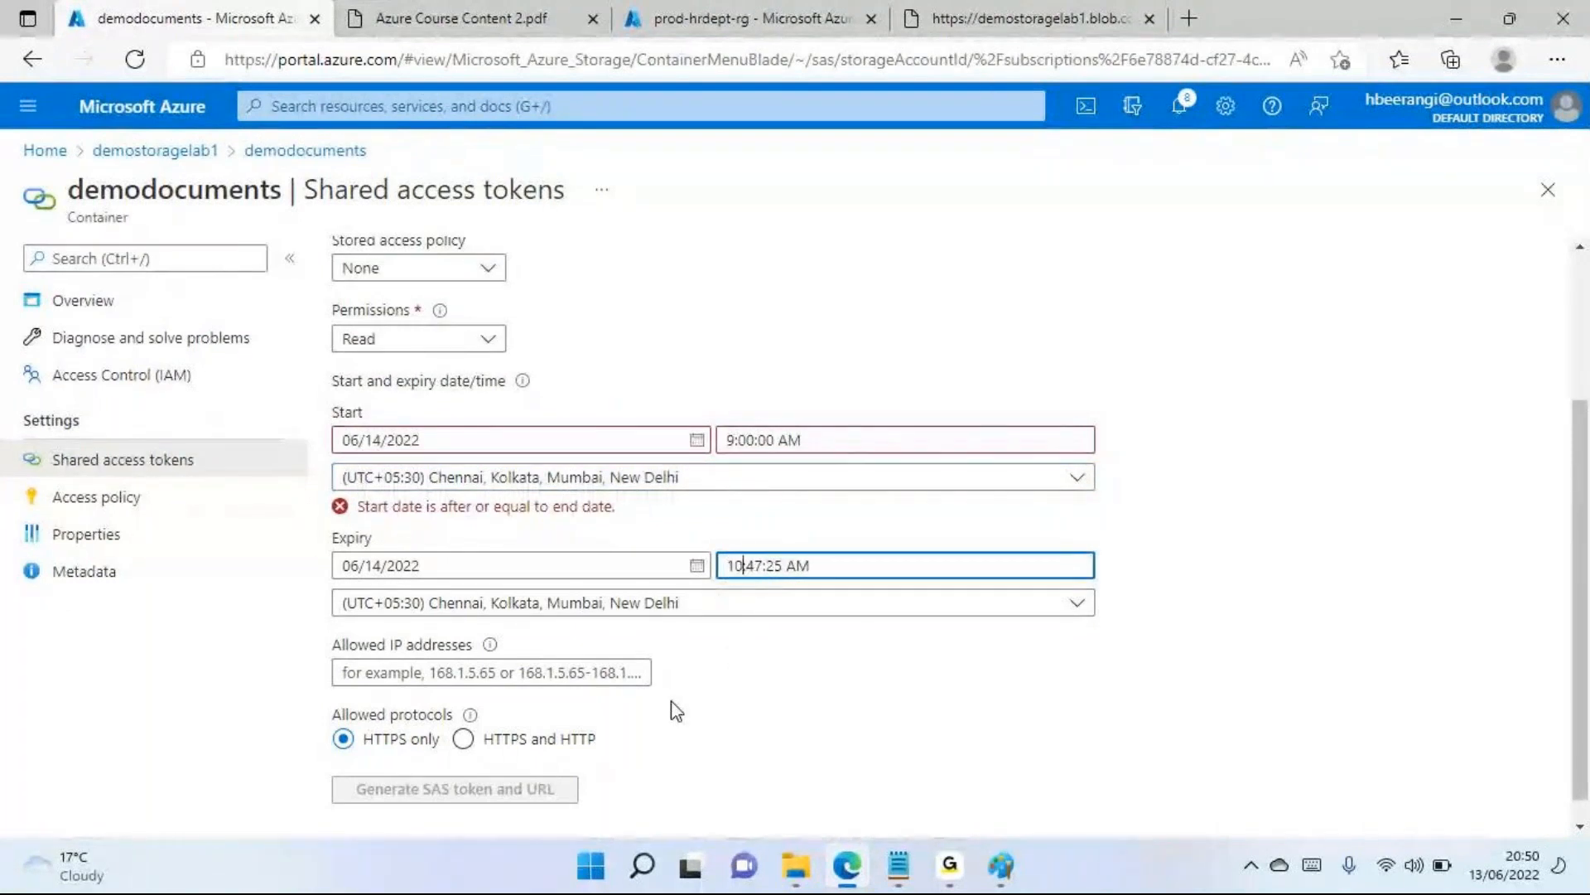
key(Right)
key(Right)
key(Right)
key(BackSpace)
key(BackSpace)
text(00)
key(Right)
key(Right)
key(BackSpace)
key(BackSpace)
text(00)
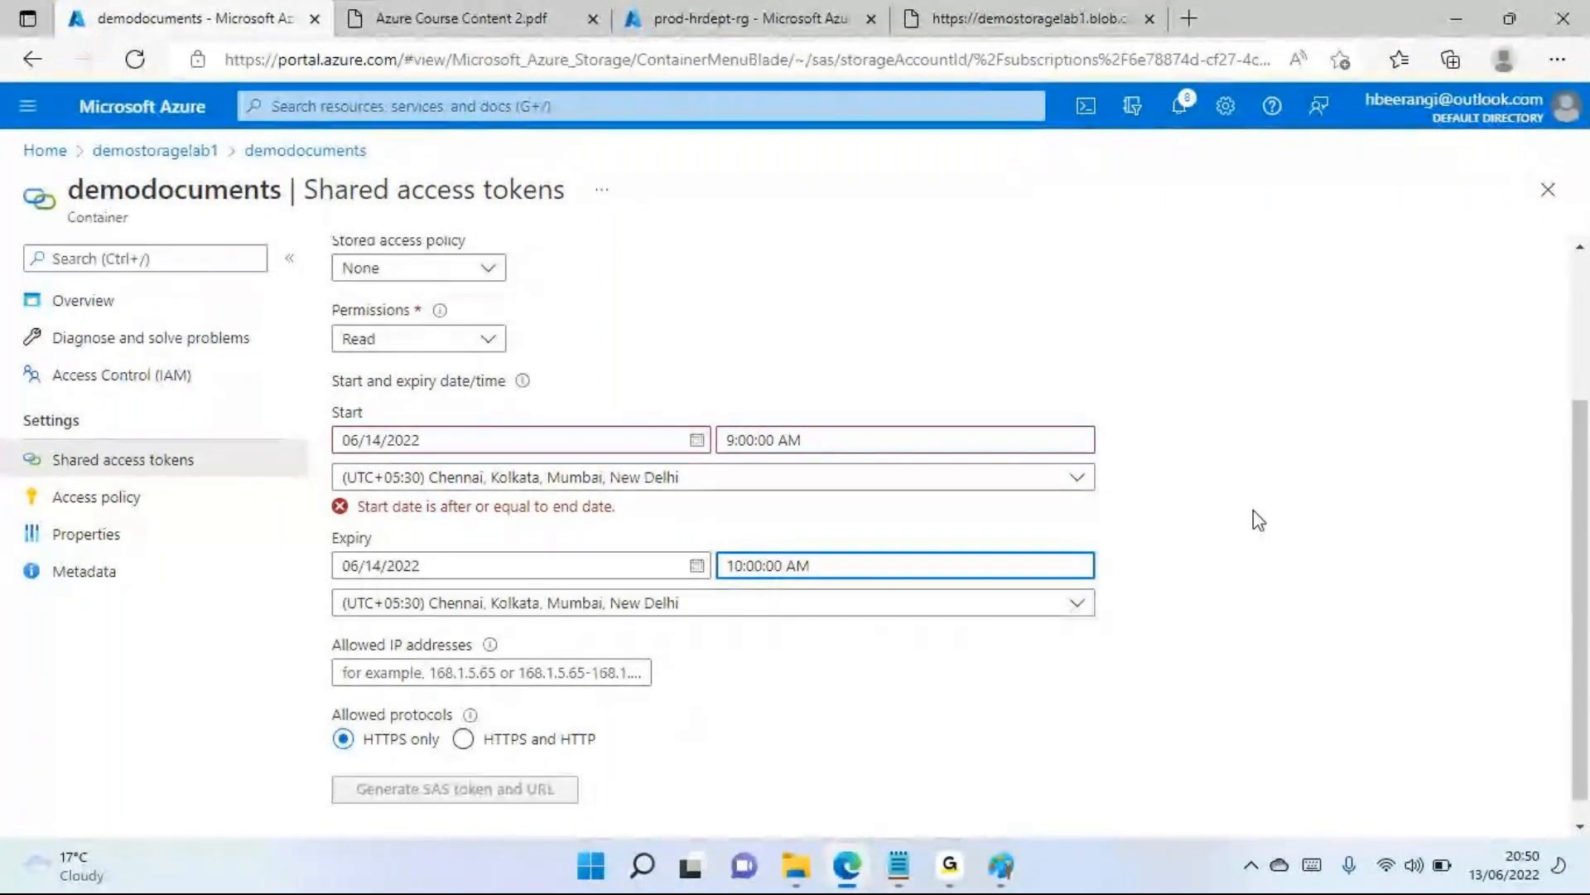
click(1259, 520)
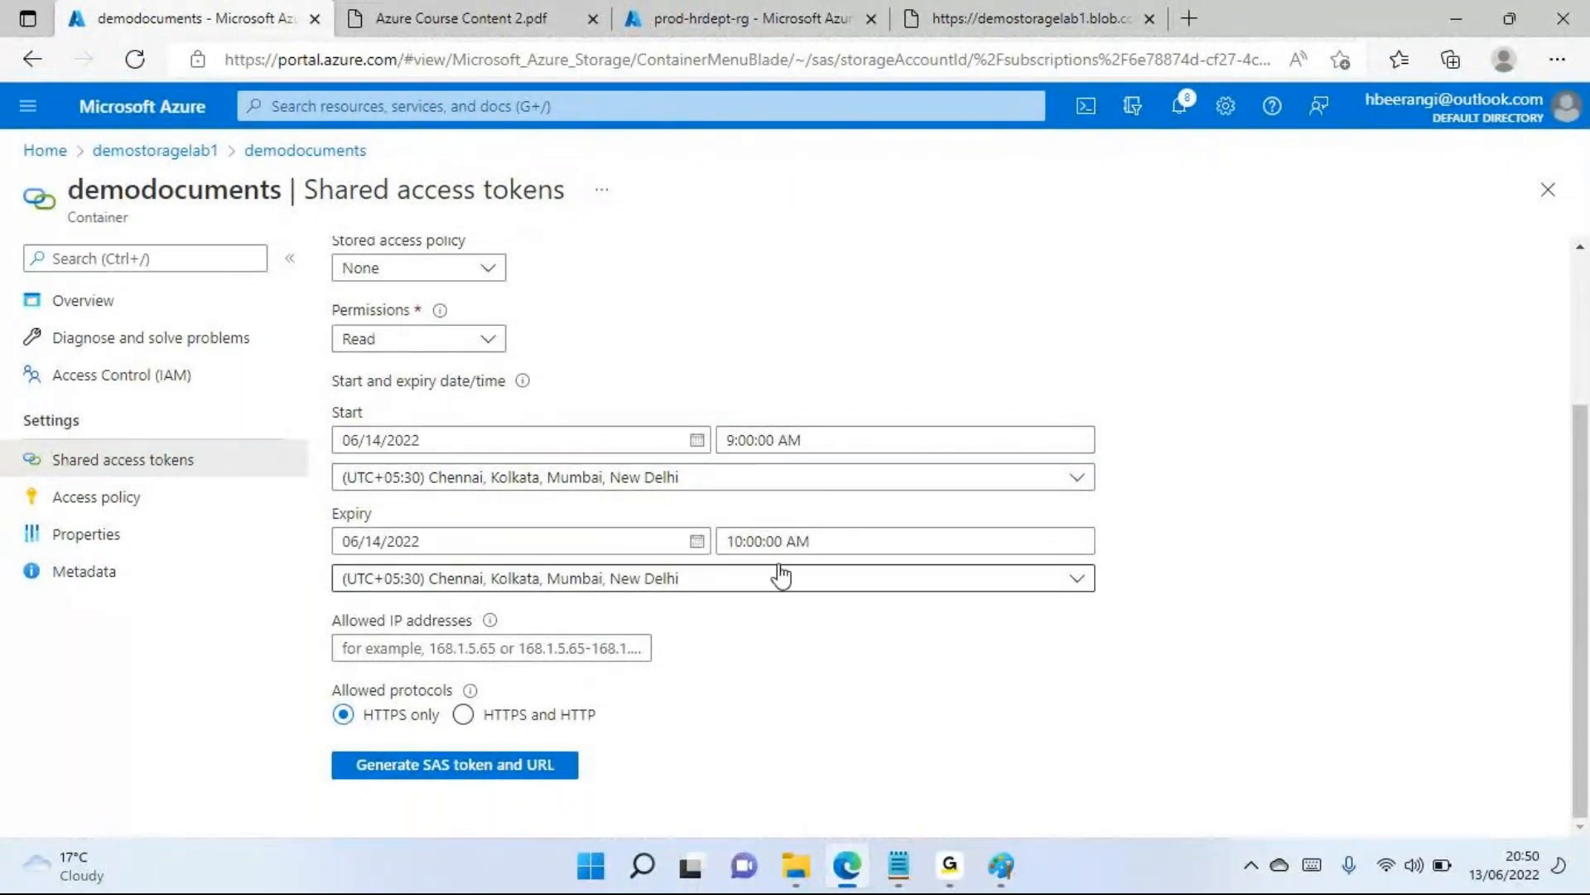
Review the SAS token settings from the signing method down to the allowed IP addresses, leaving the IP field empty
scroll(557, 515, up, 3)
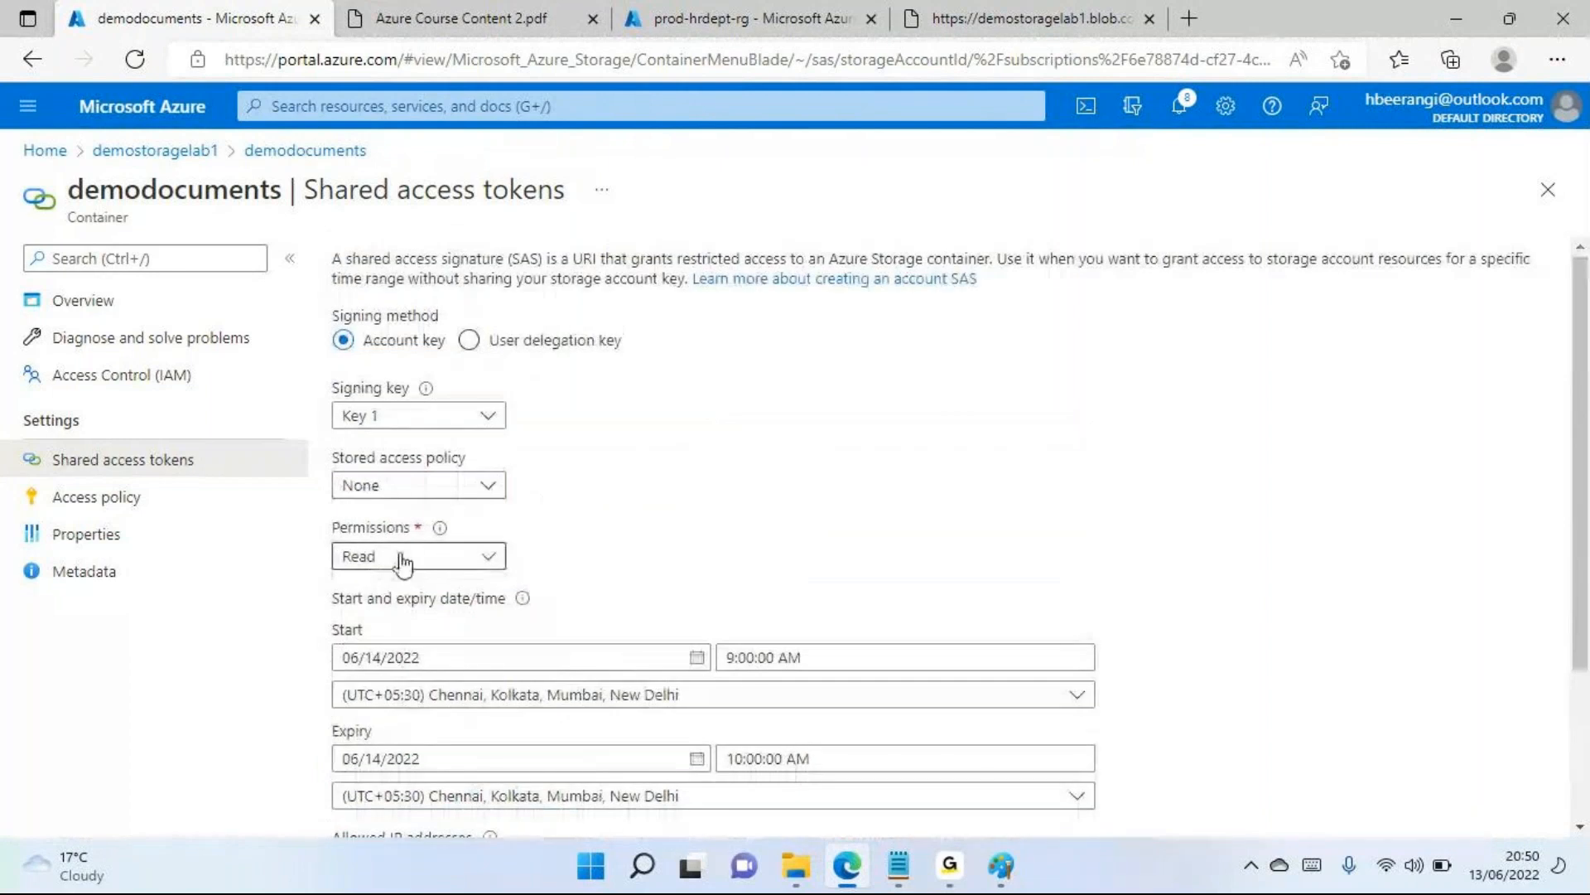
scroll(493, 551, down, 3)
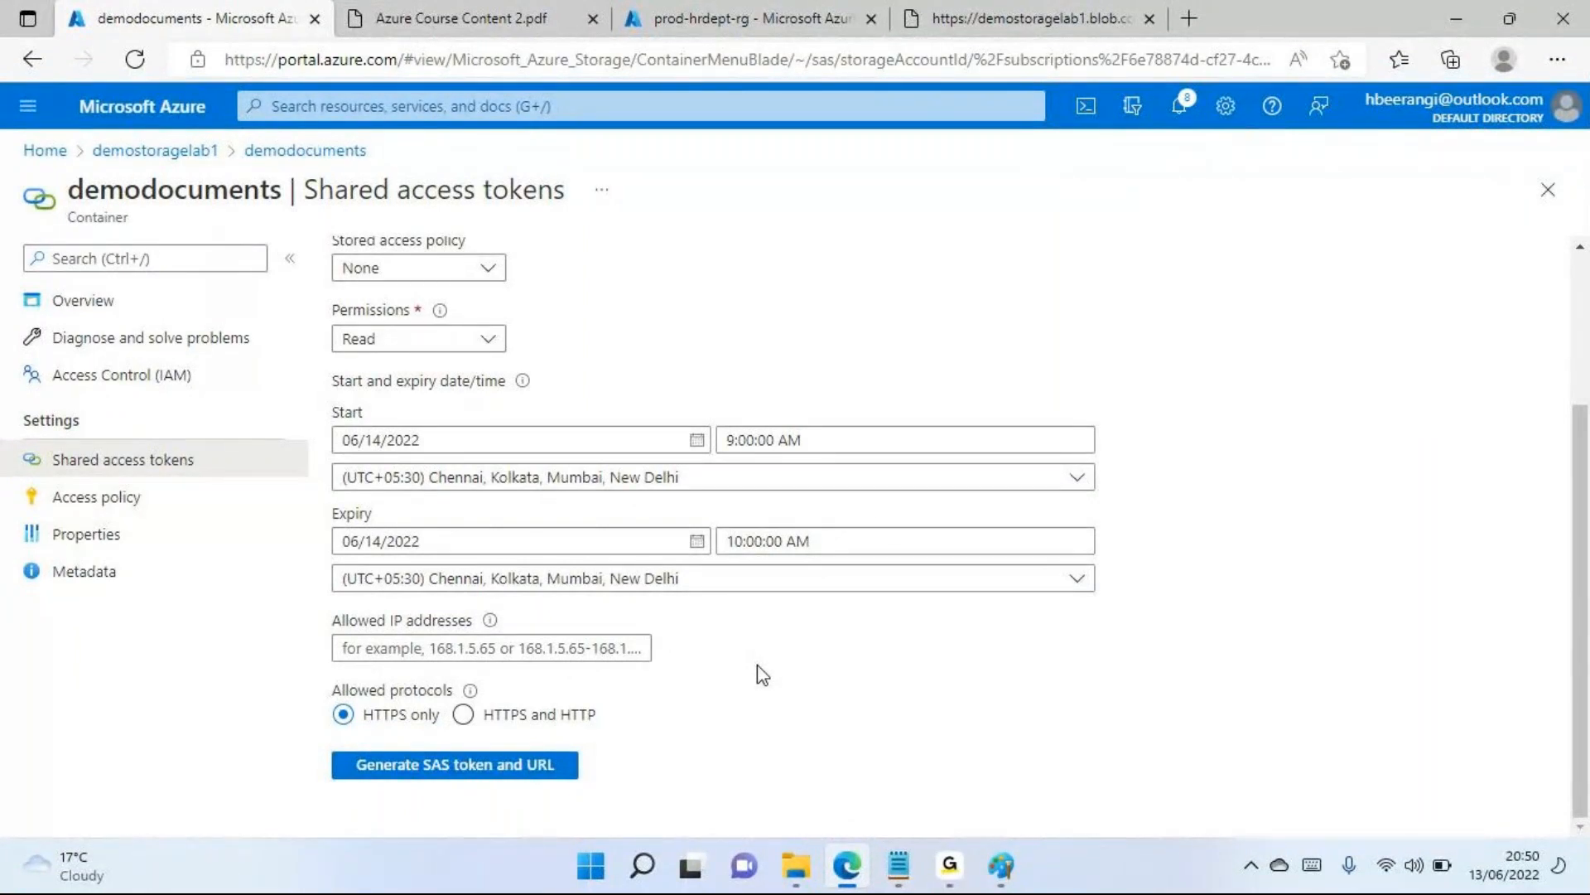
click(489, 654)
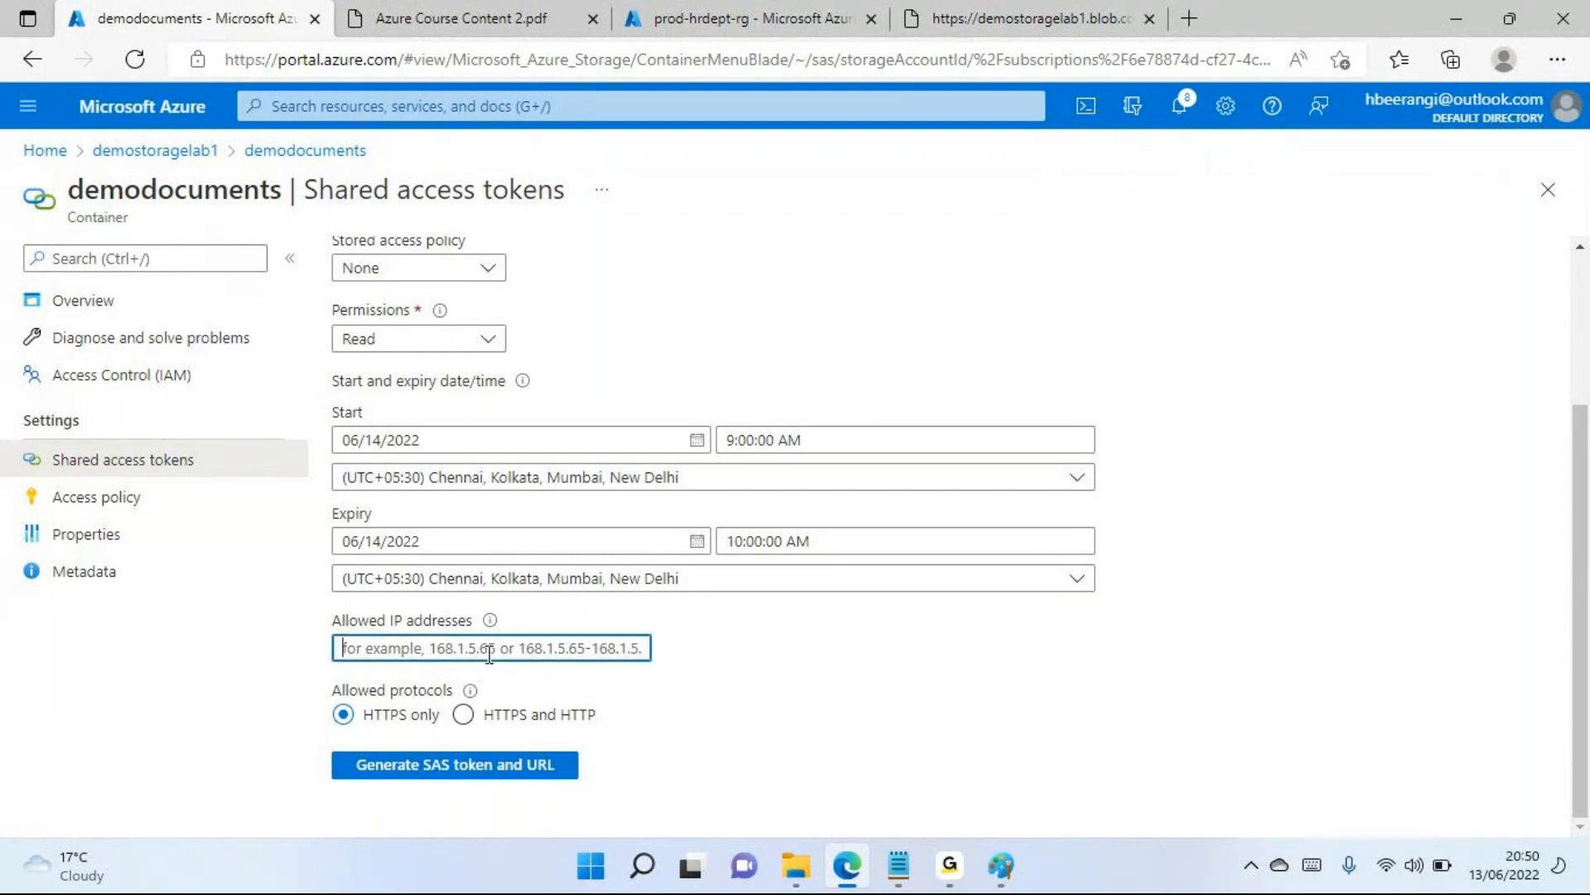
click(748, 659)
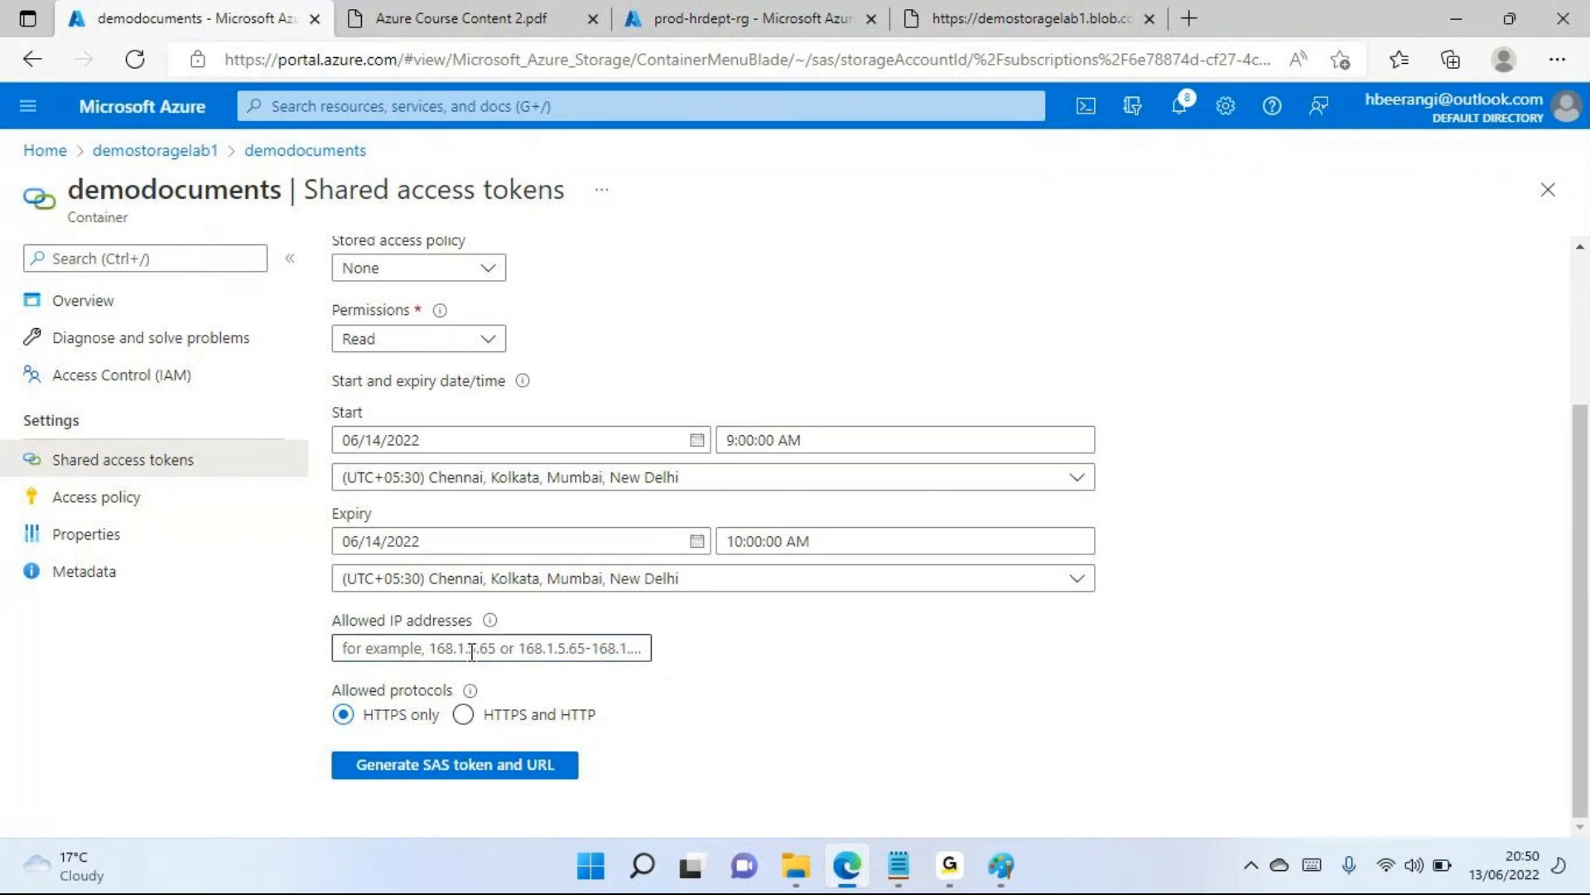
click(376, 647)
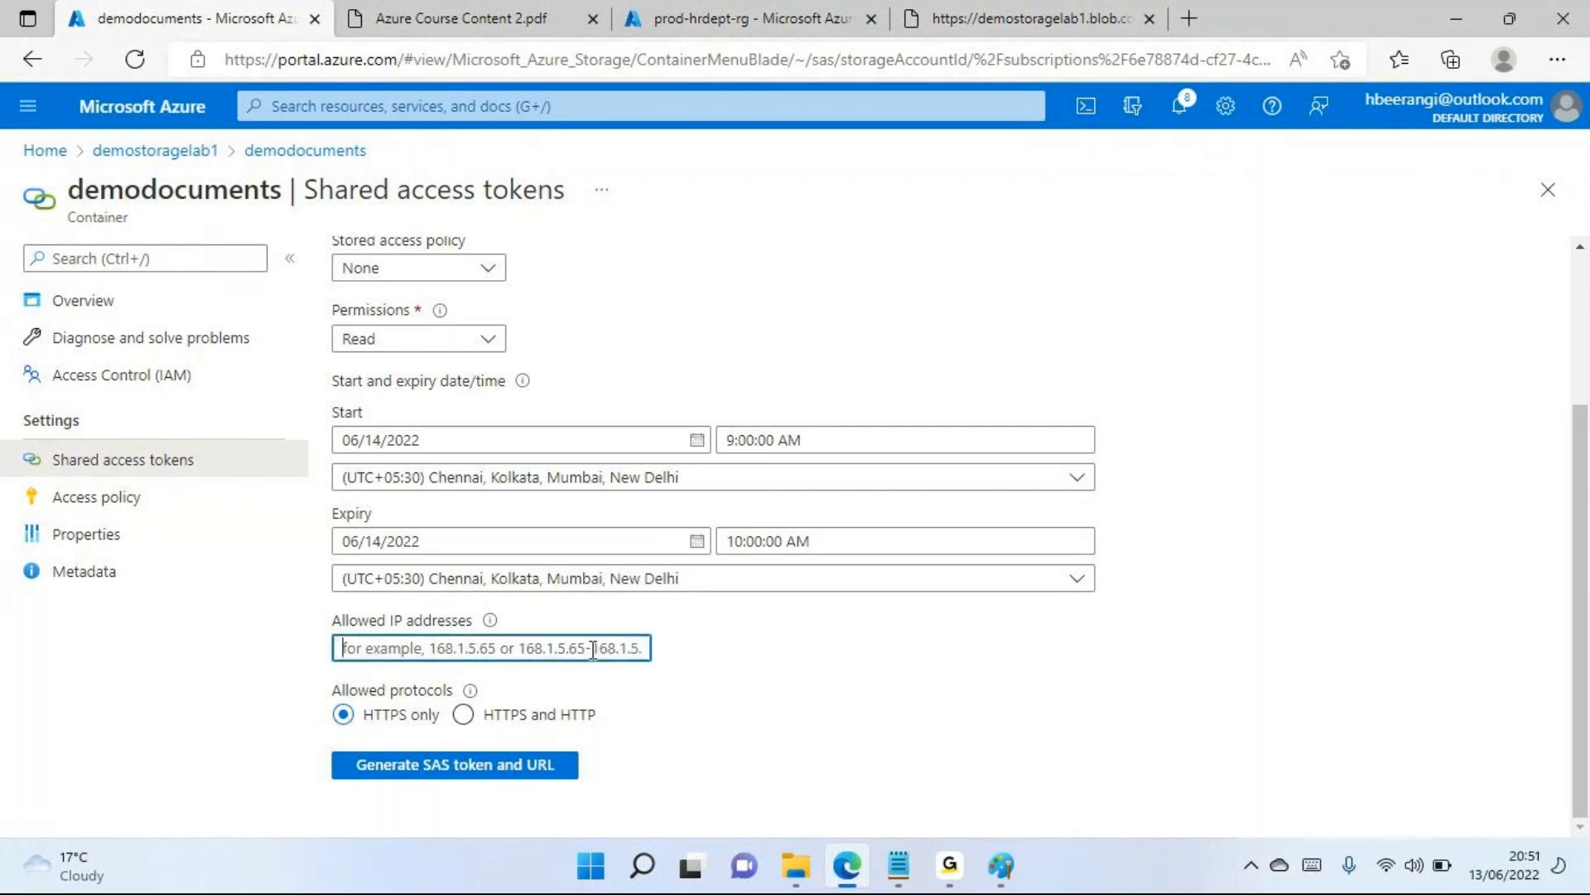
click(788, 657)
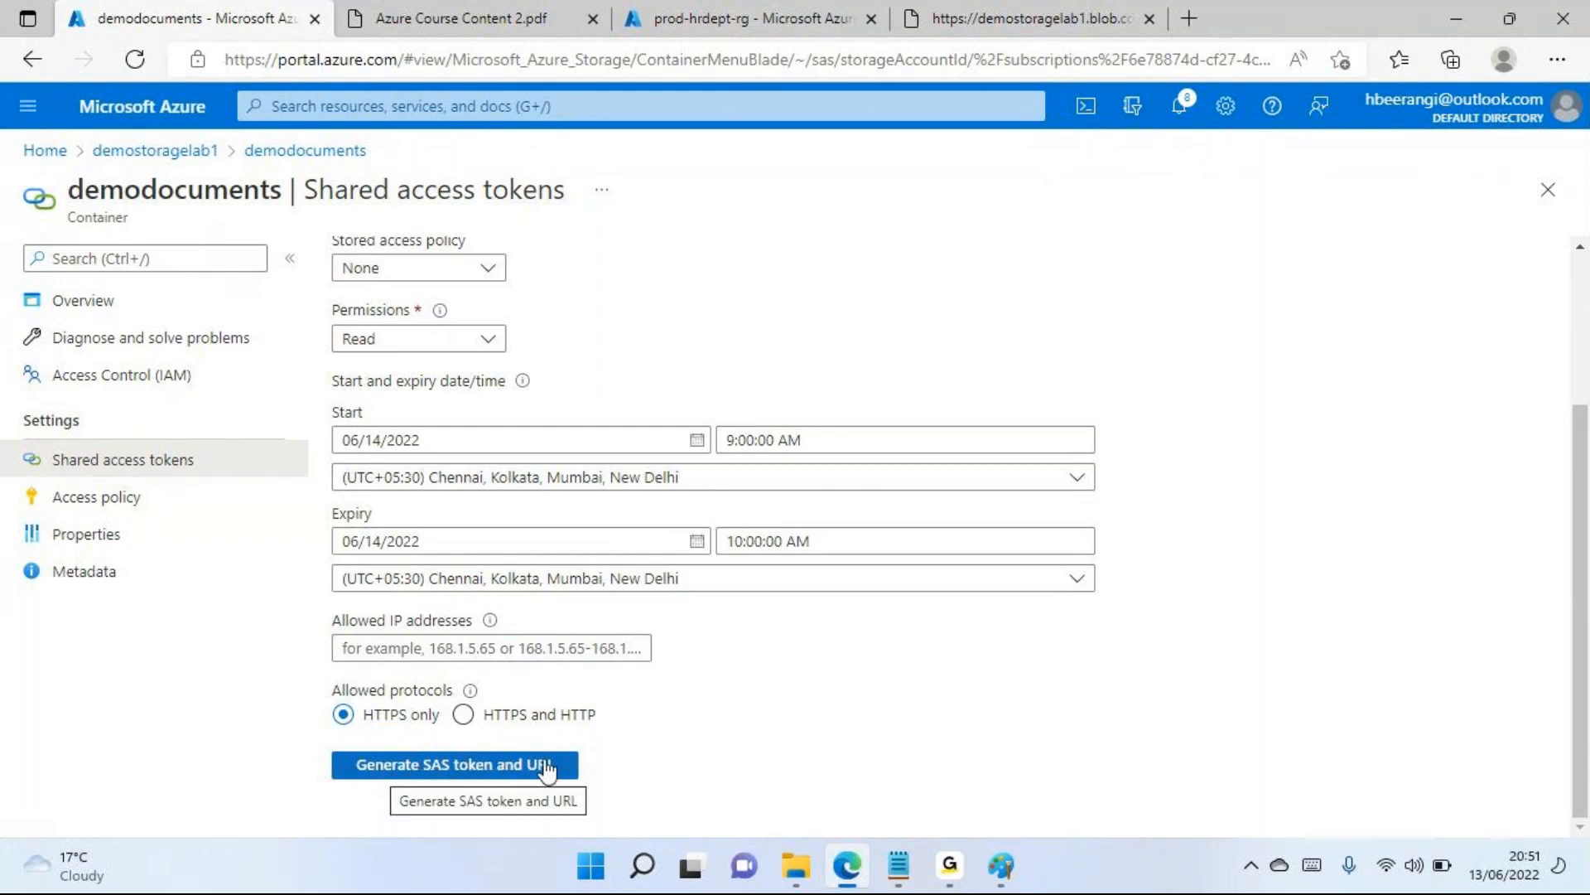
Generate the SAS token and URL for demodocuments and copy the Blob SAS token
click(466, 775)
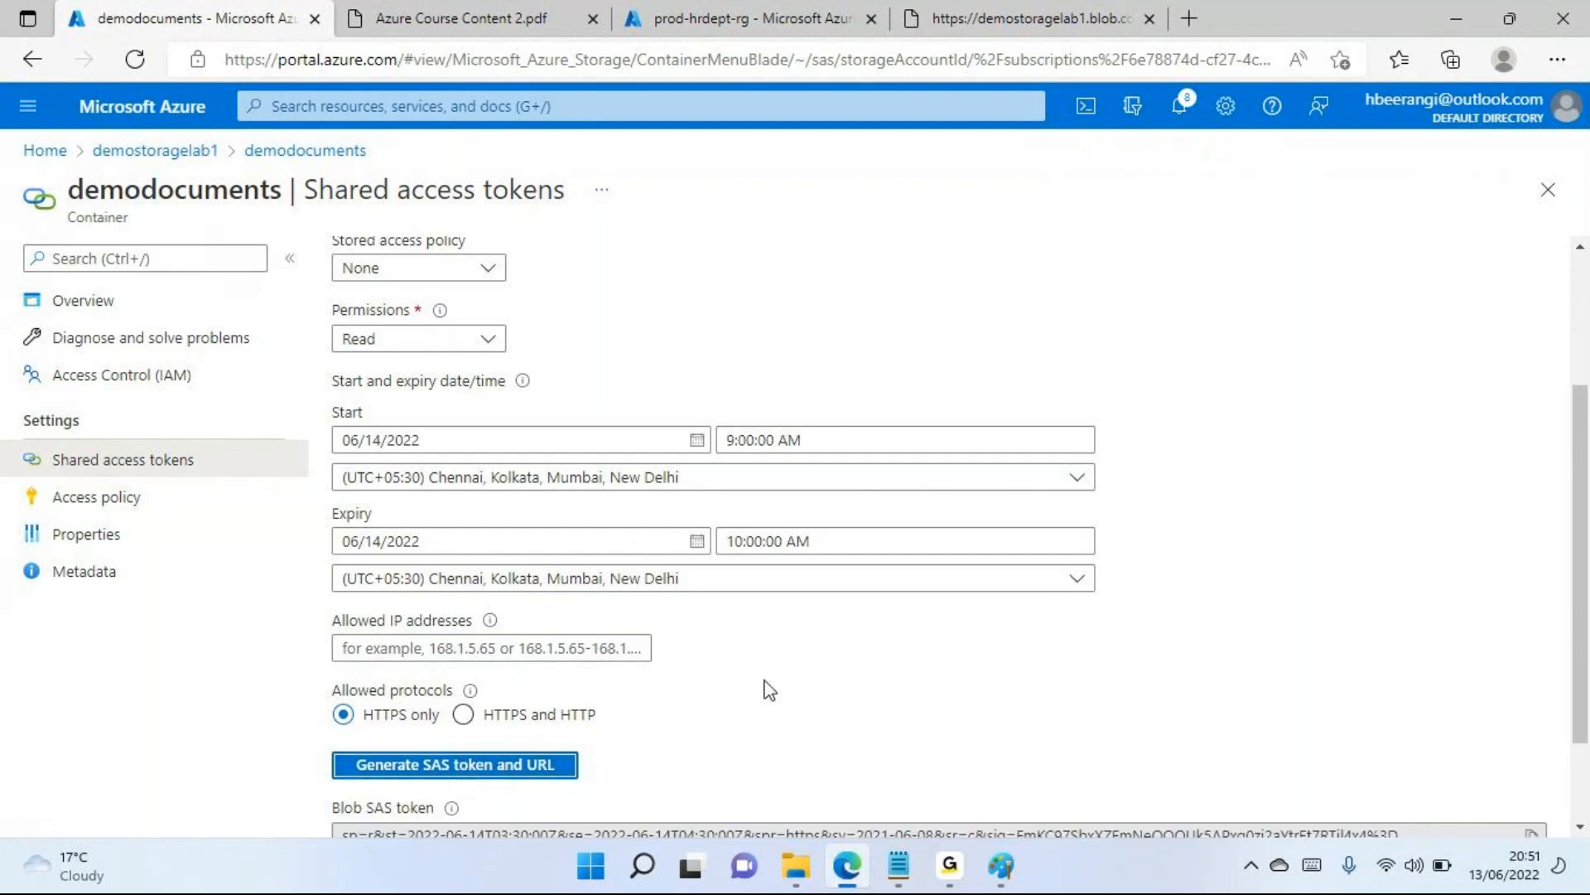
scroll(763, 685, down, 2)
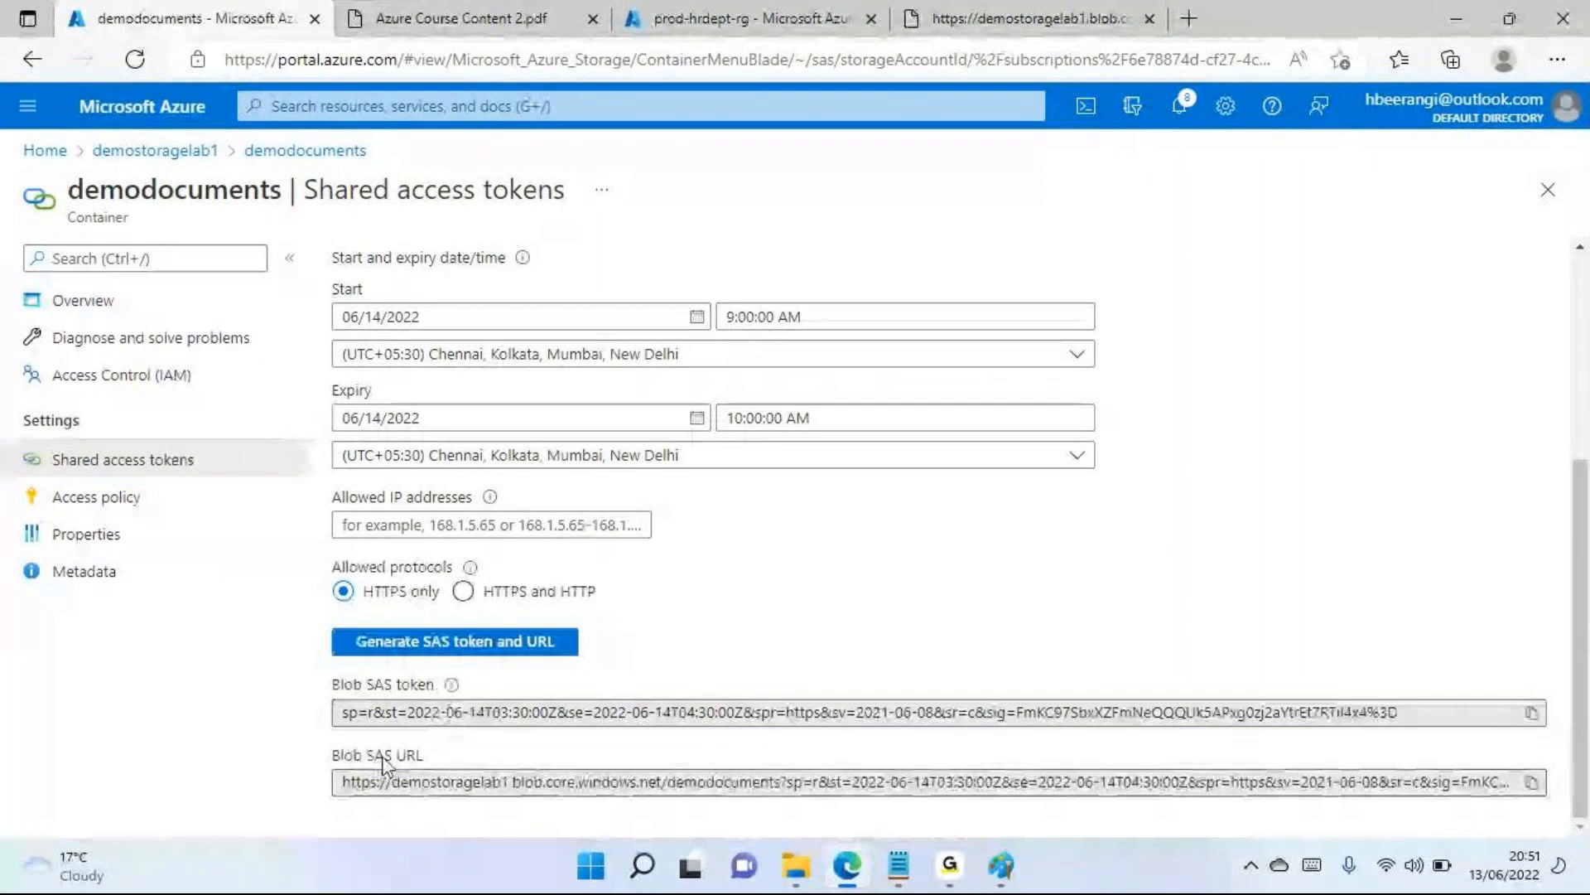
drag(368, 712, 557, 714)
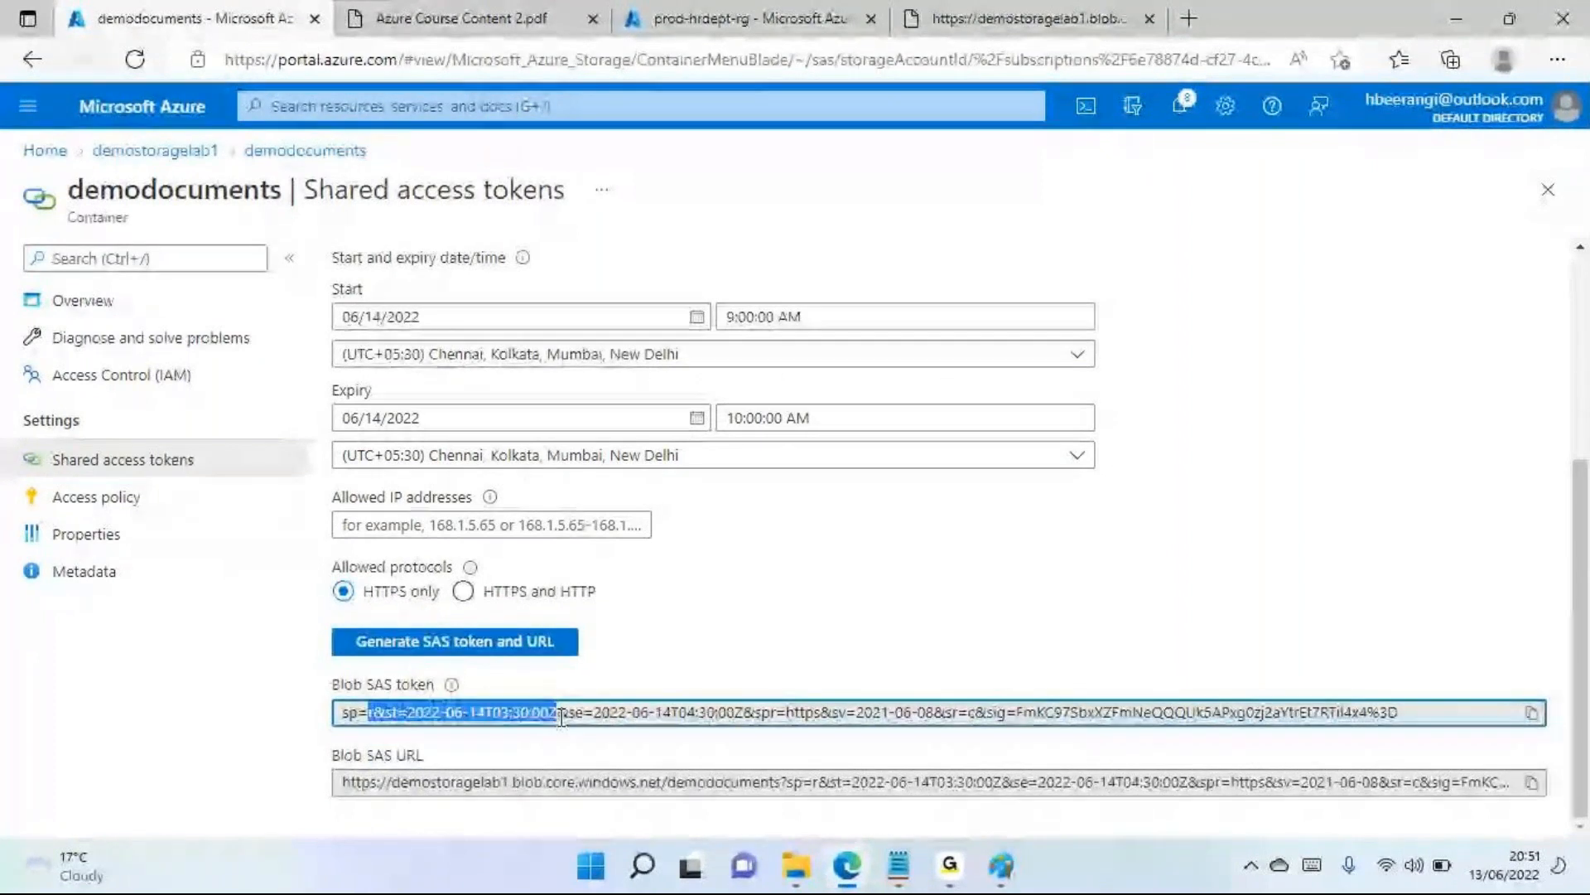
click(1531, 714)
click(1533, 783)
click(1532, 721)
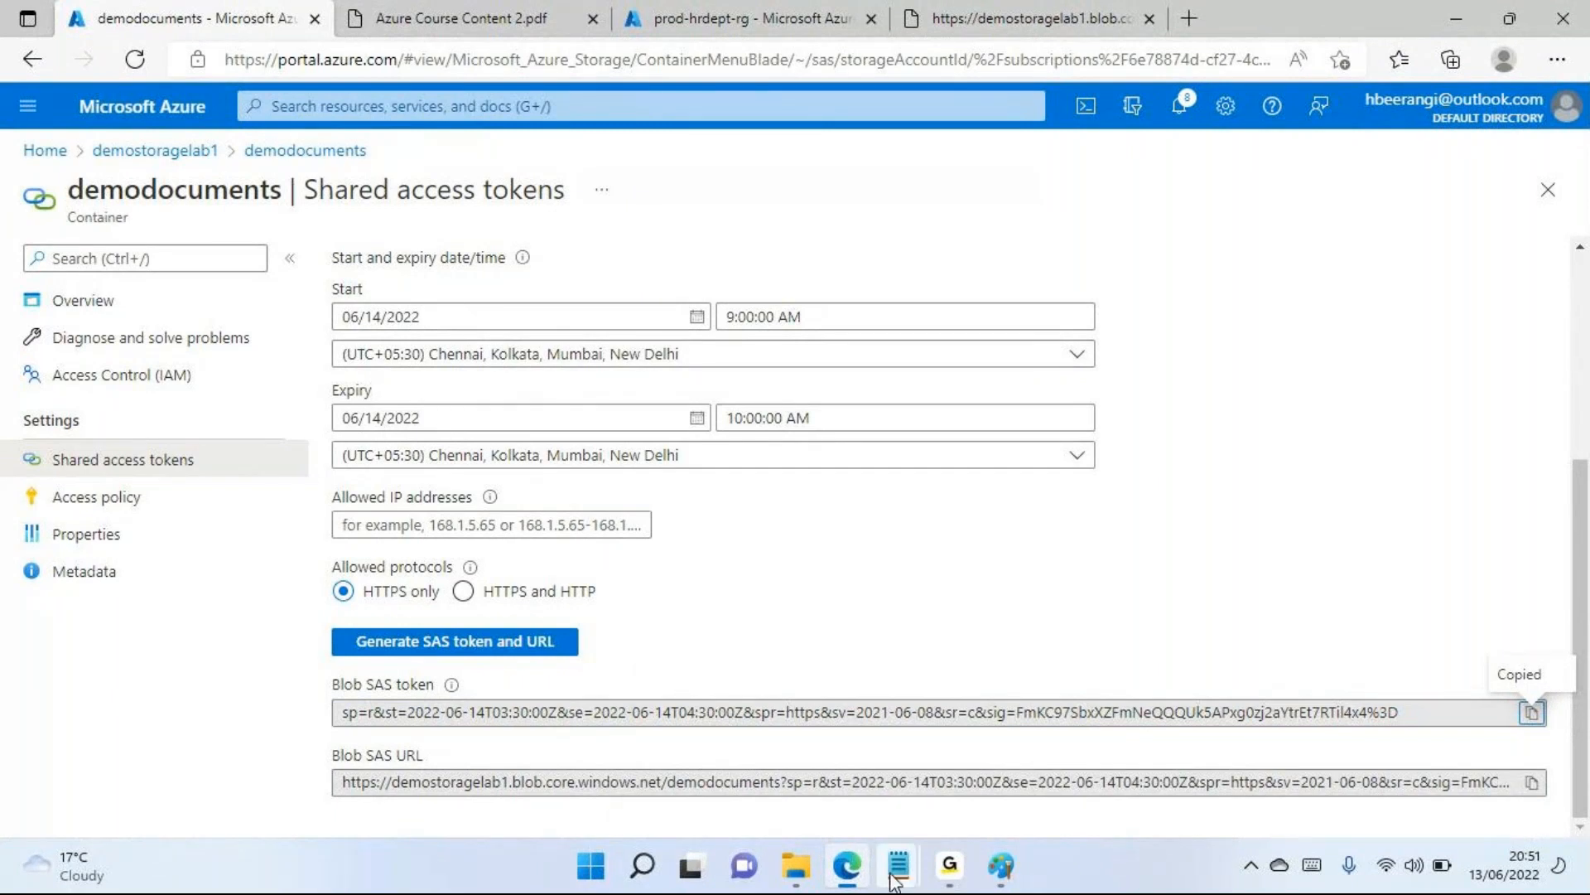
Switch to the Notepad note on data storage and add the line "Azure Storage Explorer" below the SAS Tokens line
mouse_move(899, 865)
click(990, 767)
click(690, 441)
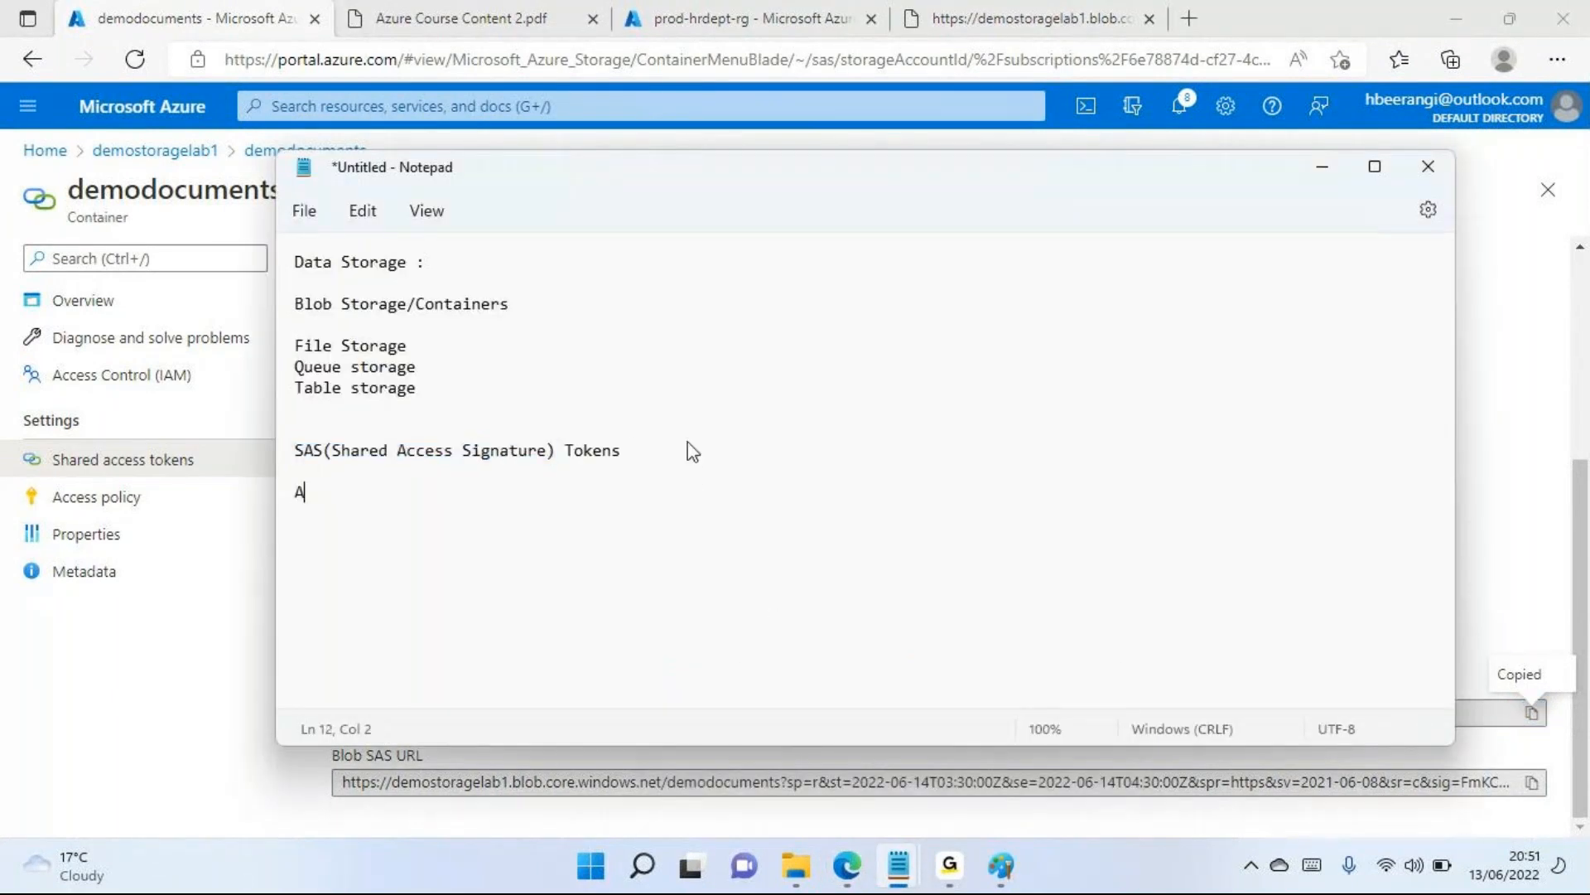
text(Azure Storage Explorer)
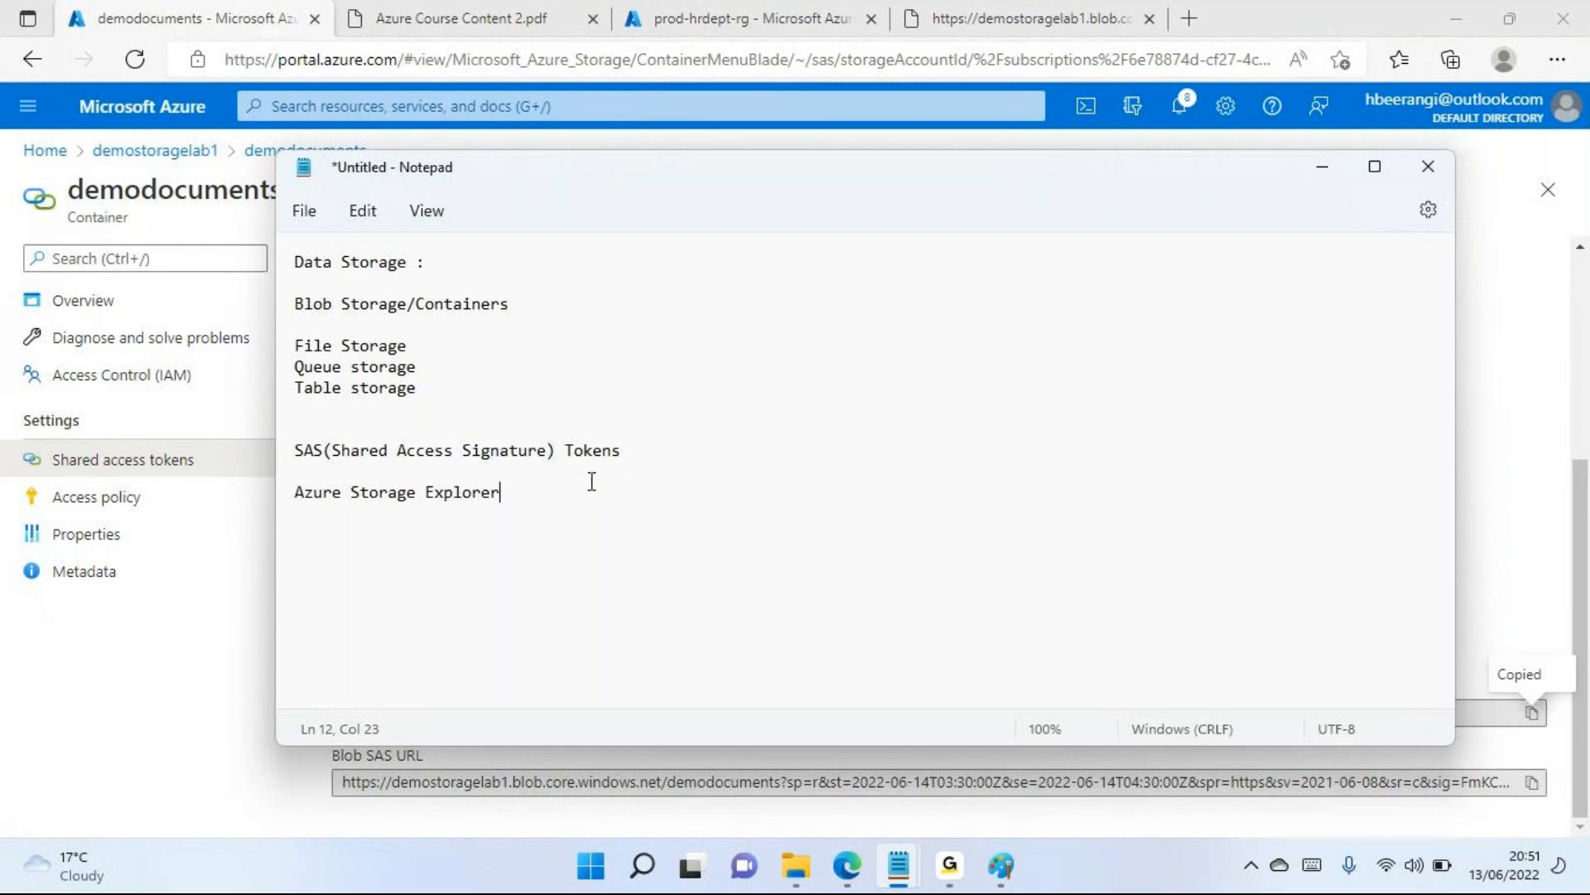
Return to Edge, move the prod-hrdept-rg tab beside the demodocuments tab, and open the Access keys of demostoragelab1 in it
key(alt+Tab)
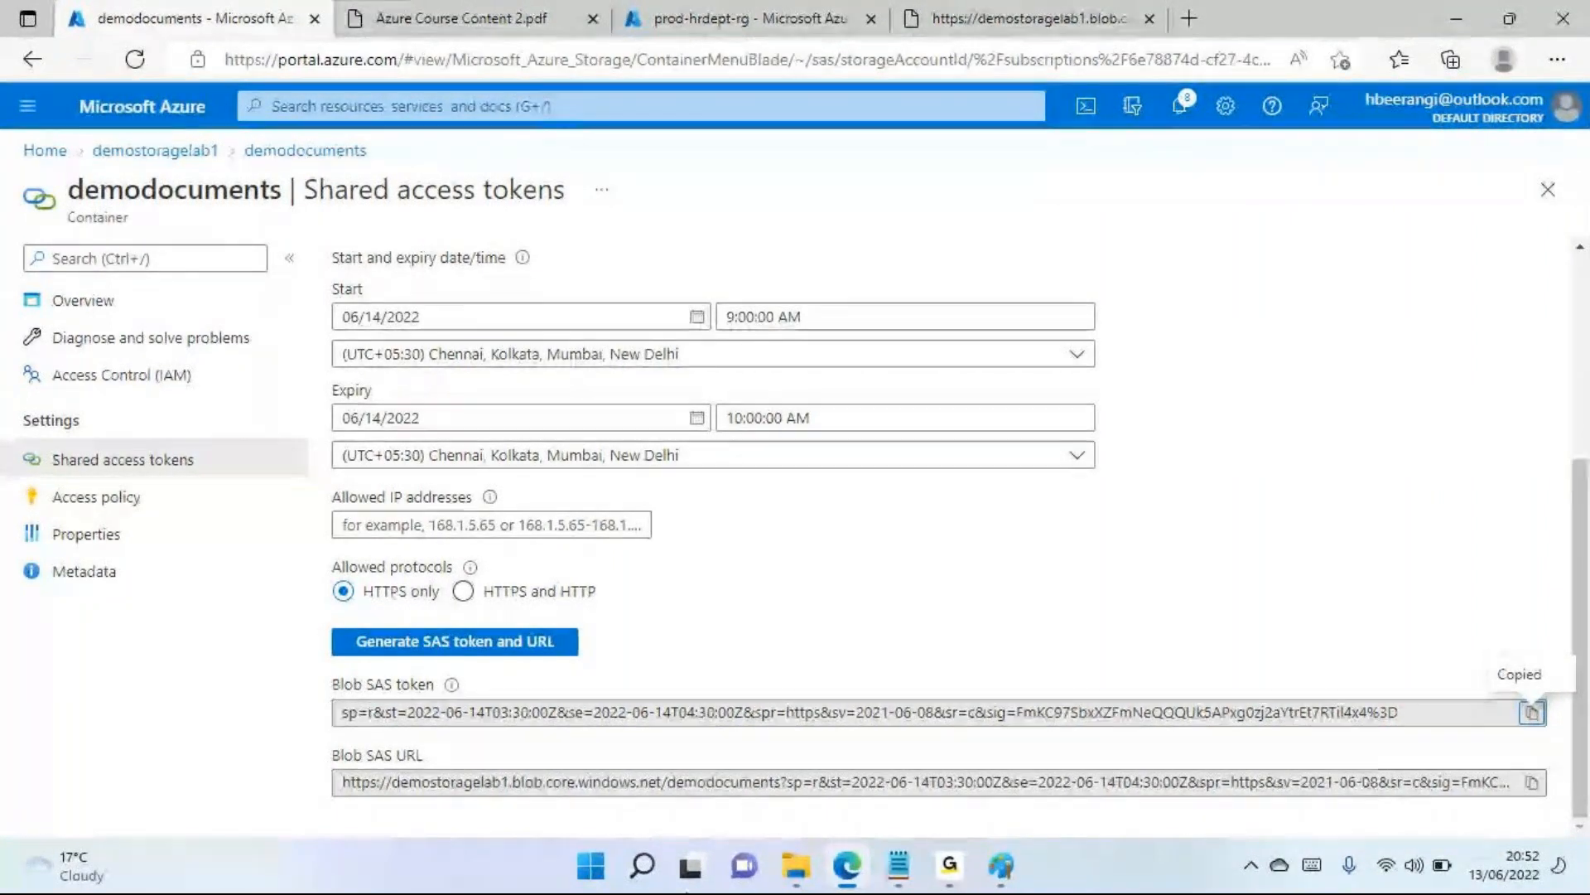
drag(728, 19, 418, 42)
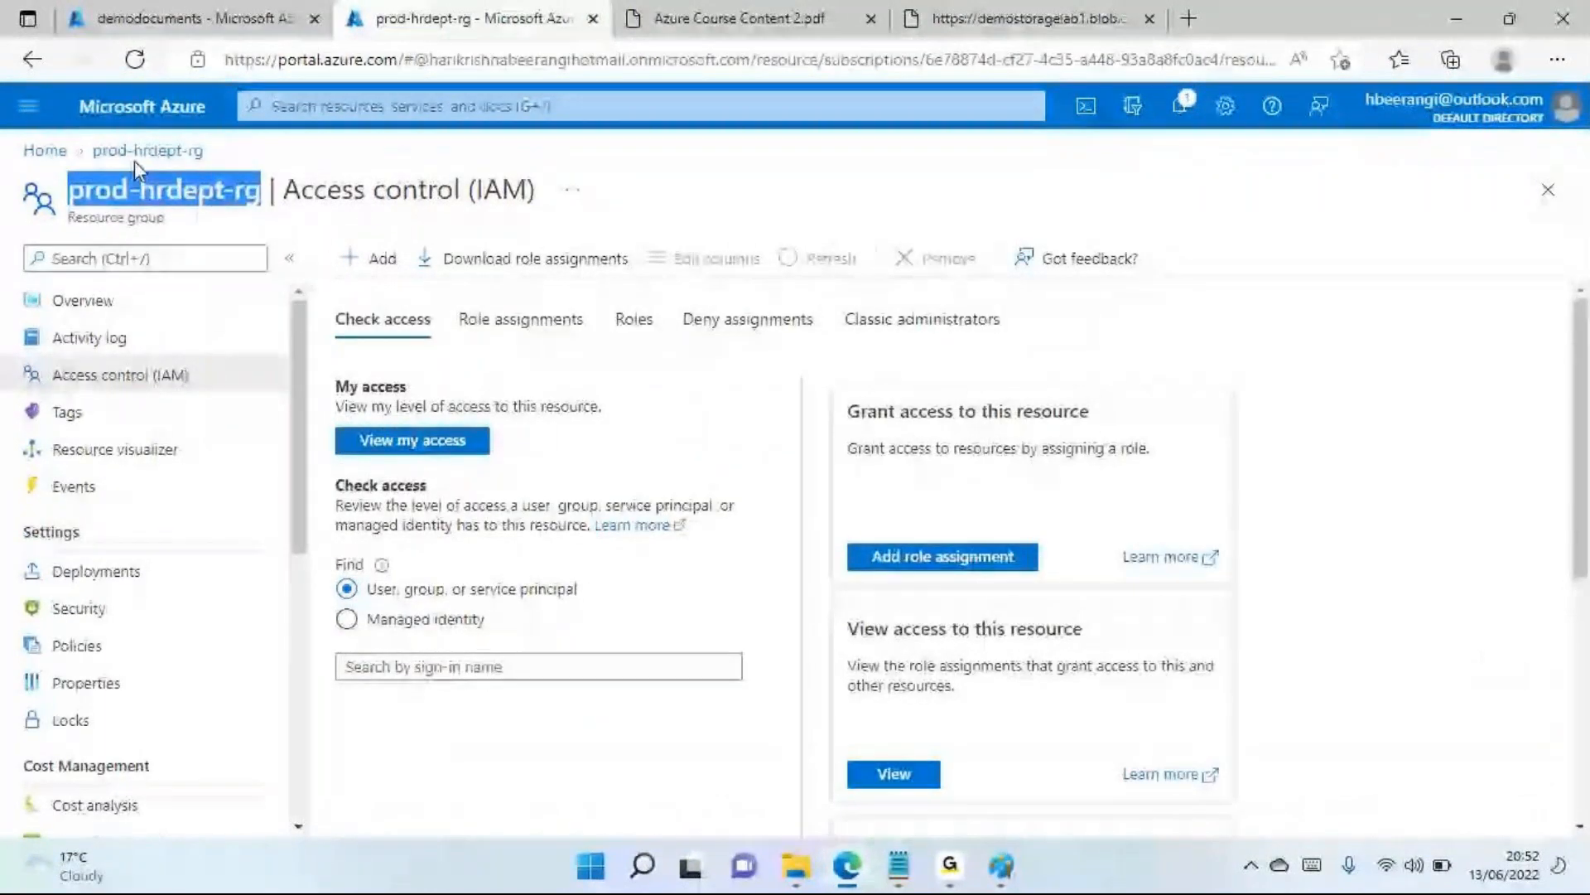
click(46, 150)
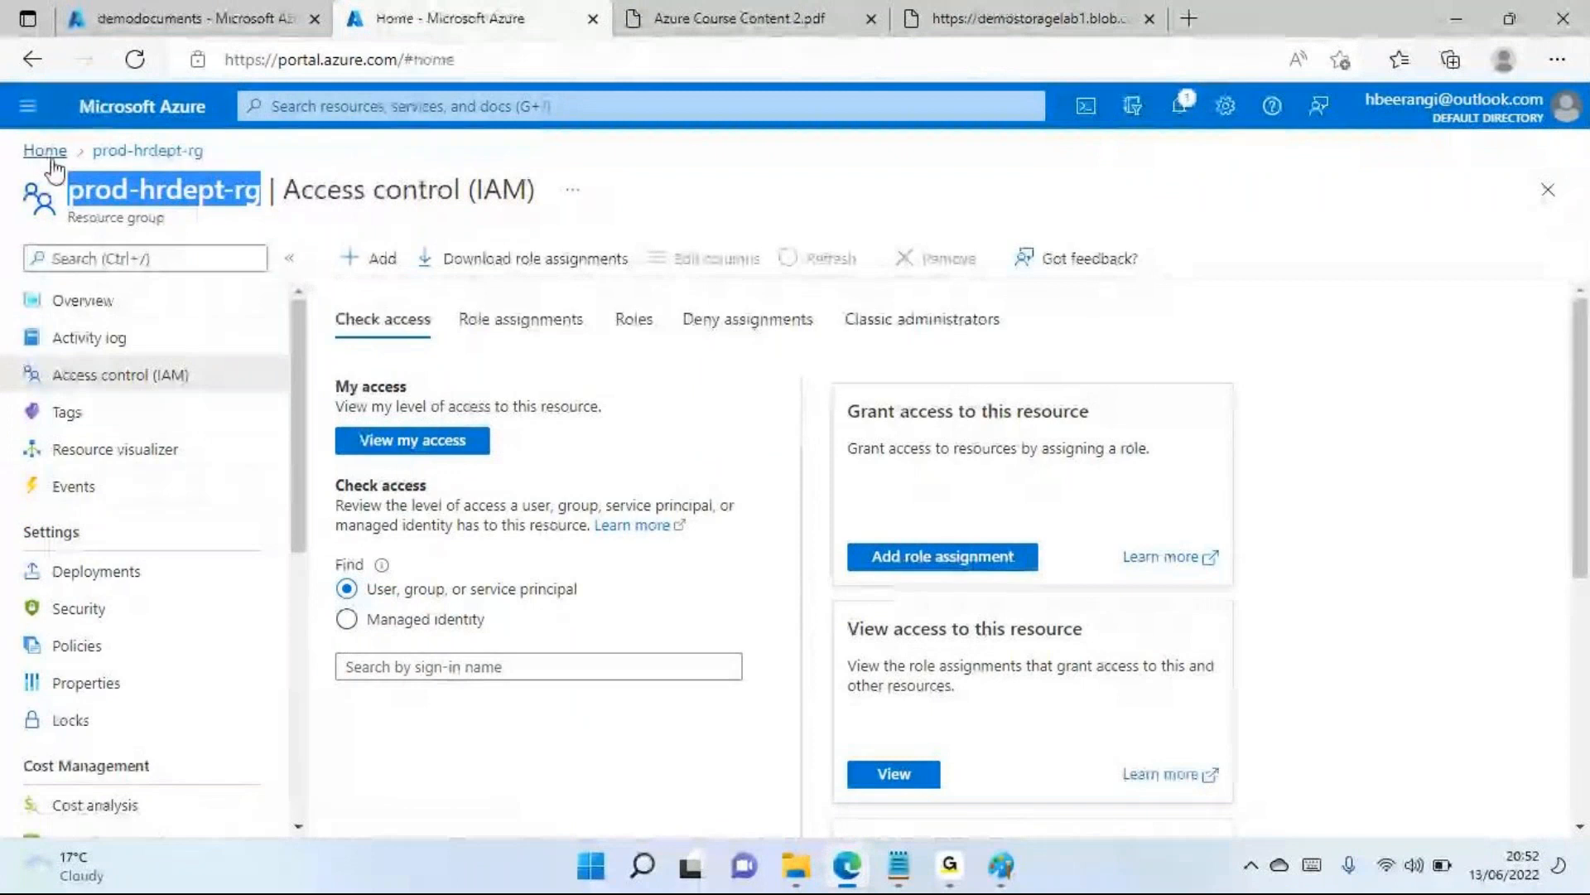
click(277, 560)
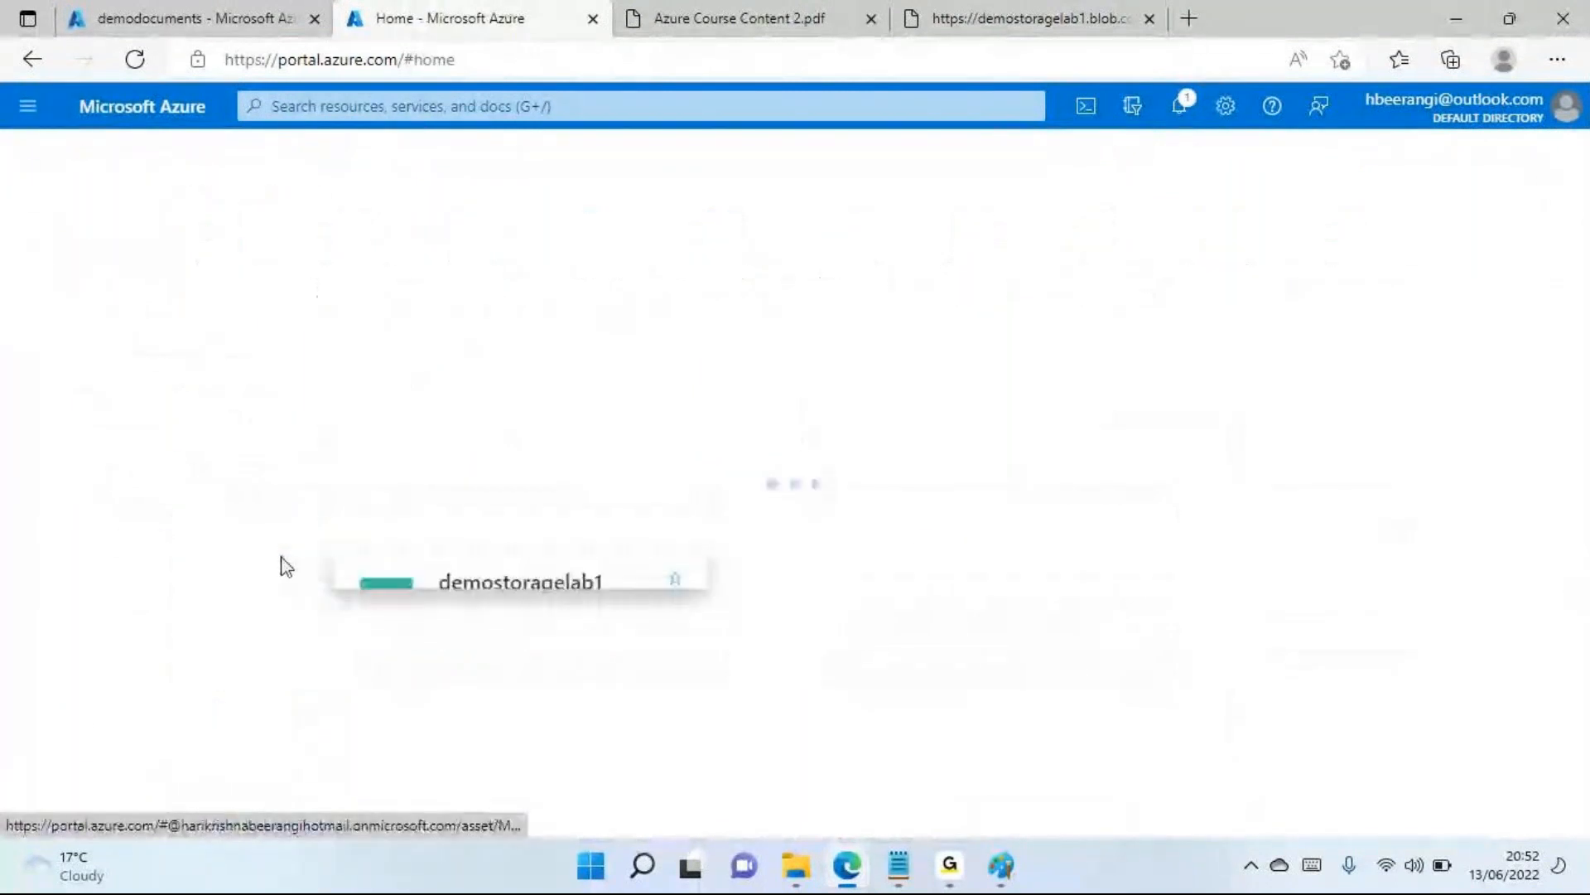
scroll(199, 597, down, 2)
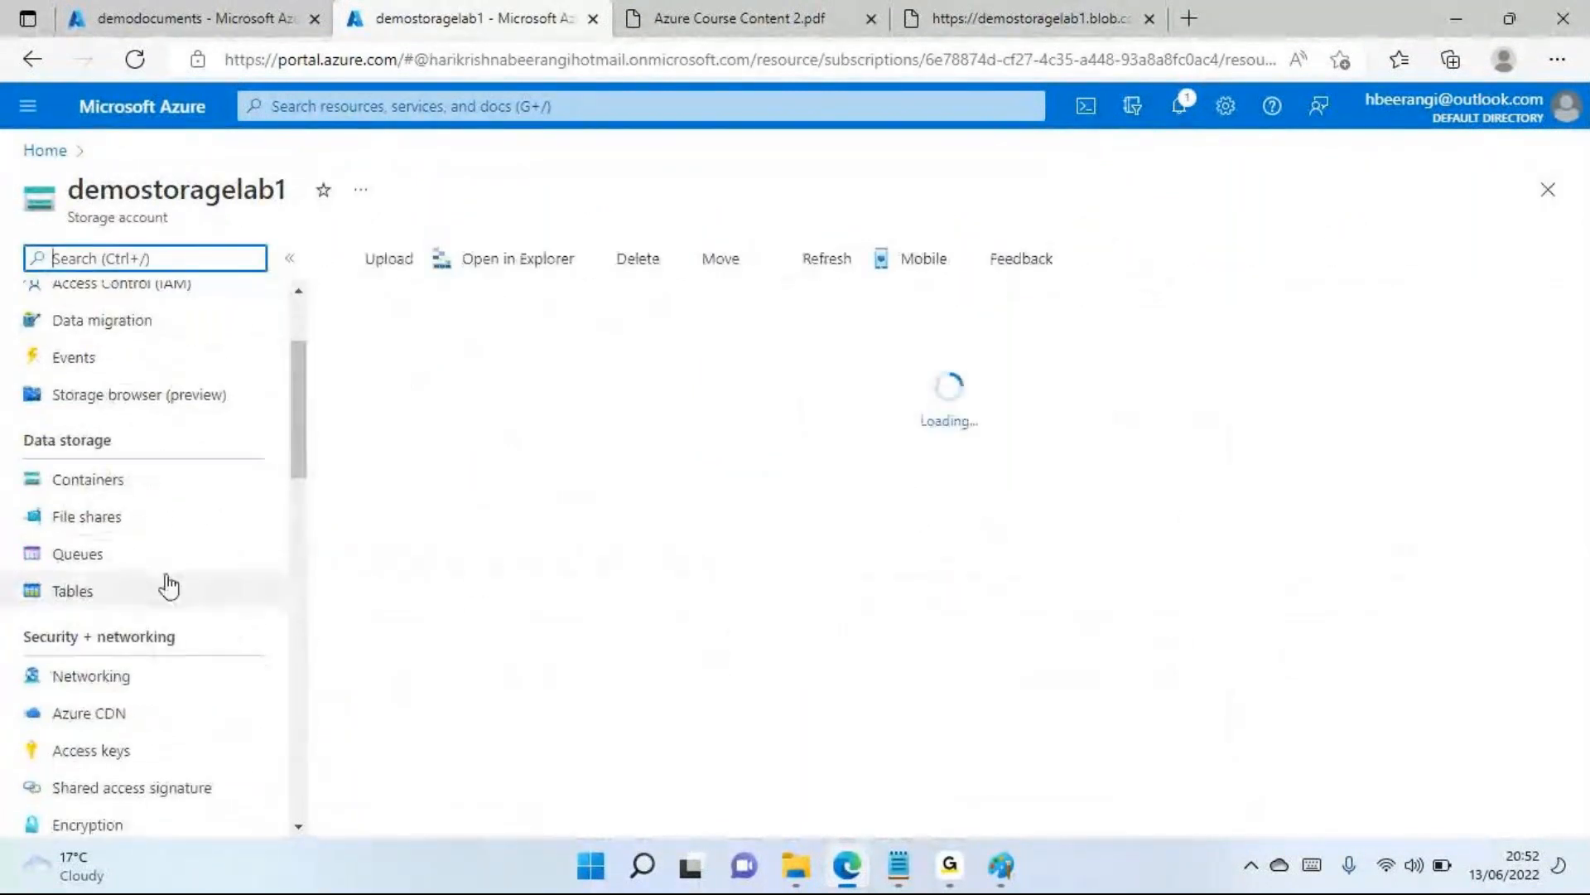
scroll(130, 611, down, 2)
click(118, 588)
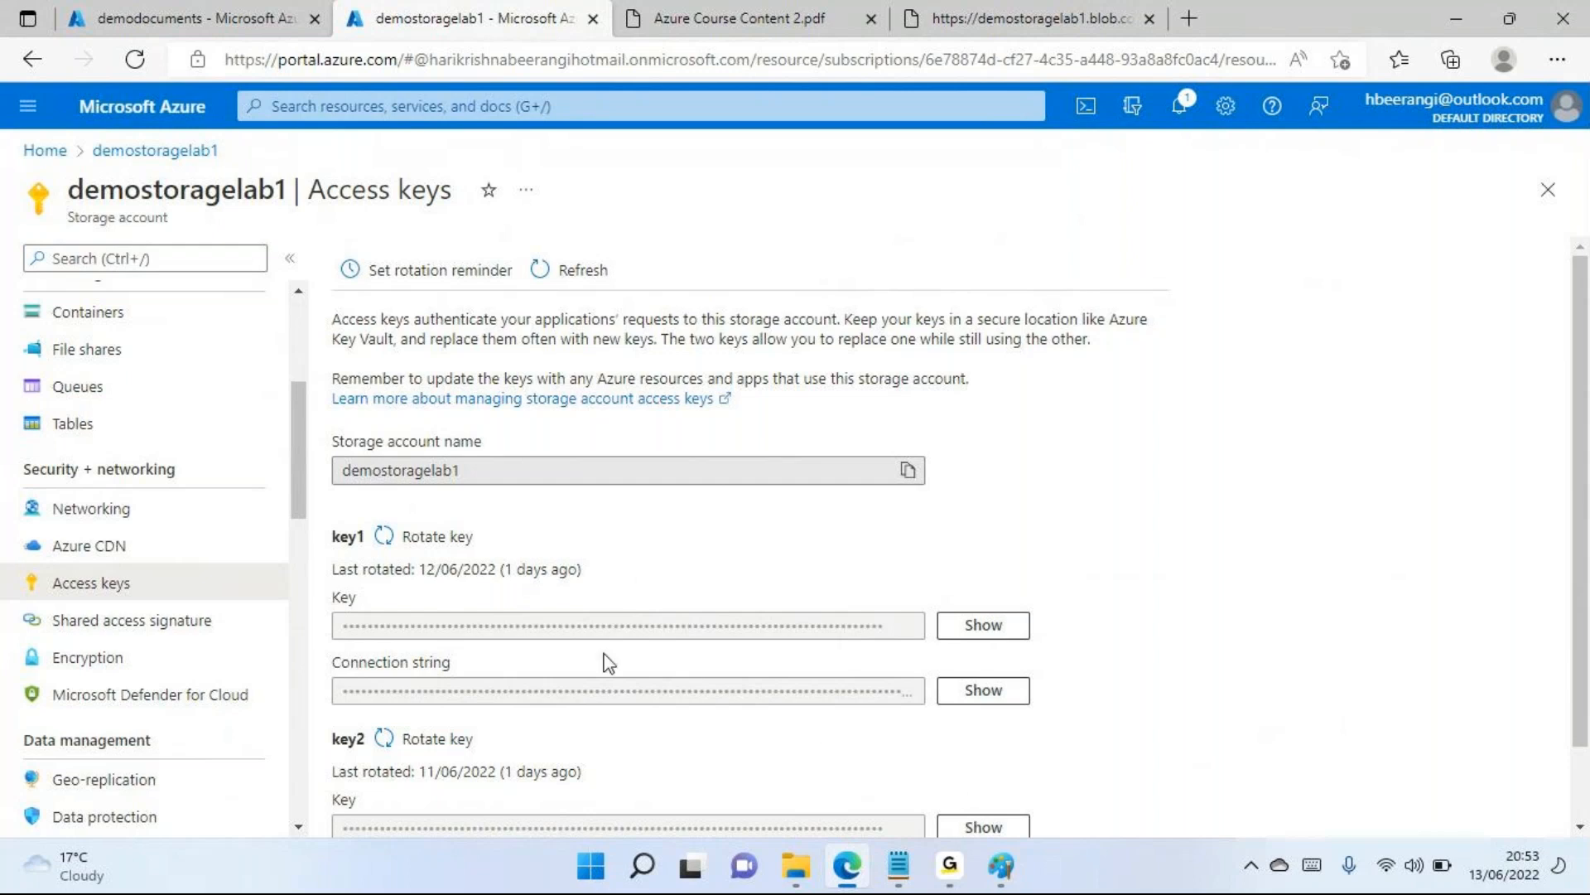
Highlight the container name demodocuments on its Shared access tokens page and return to the Access keys of demostoragelab1
click(189, 25)
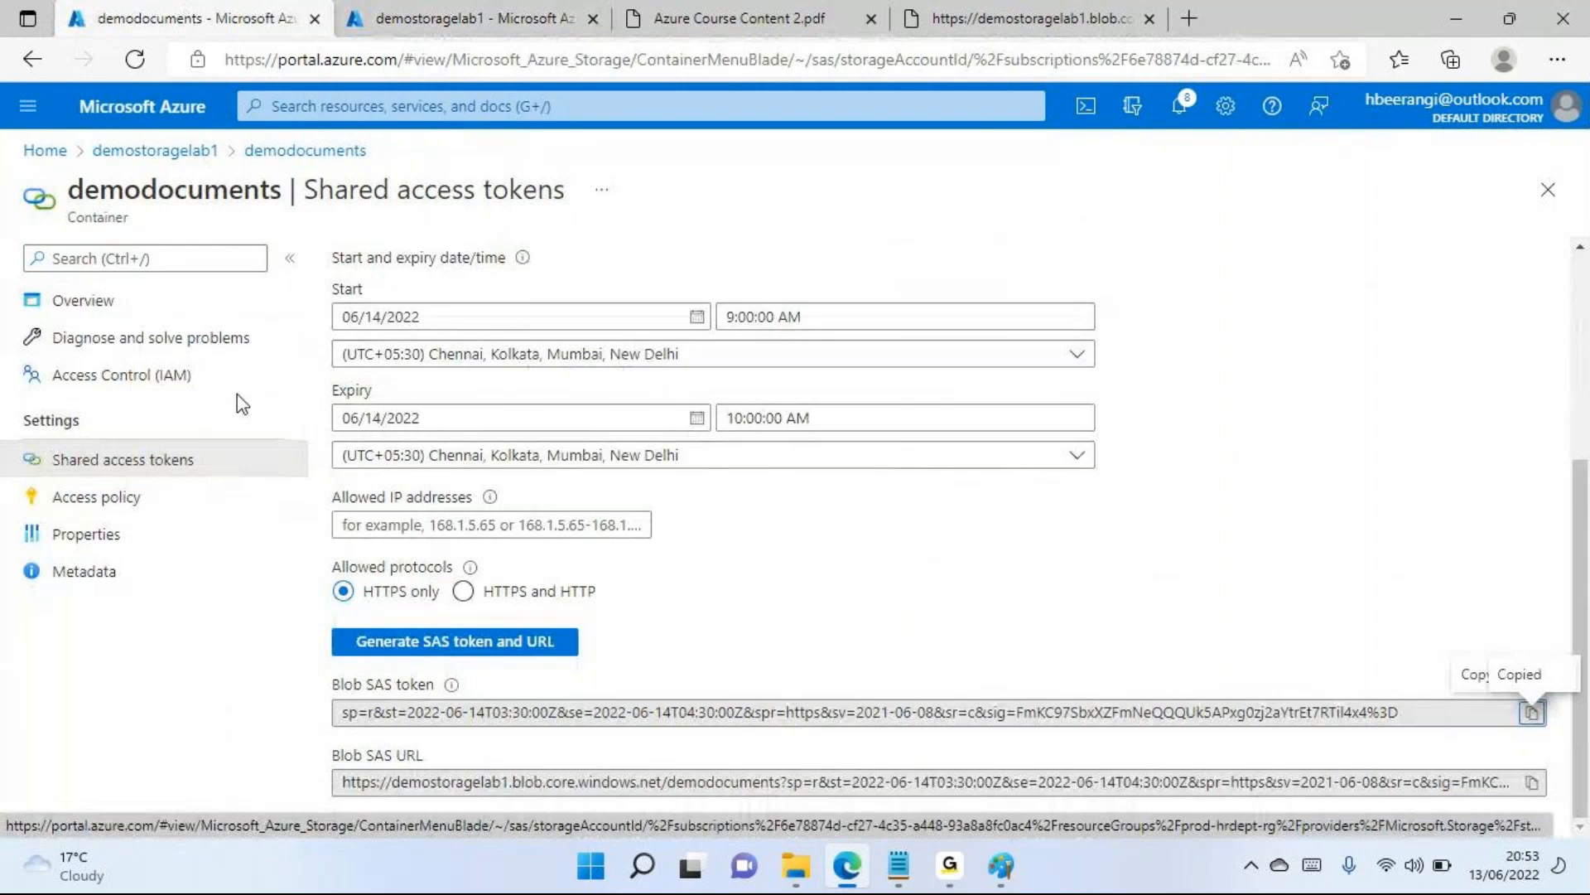
drag(283, 191, 63, 211)
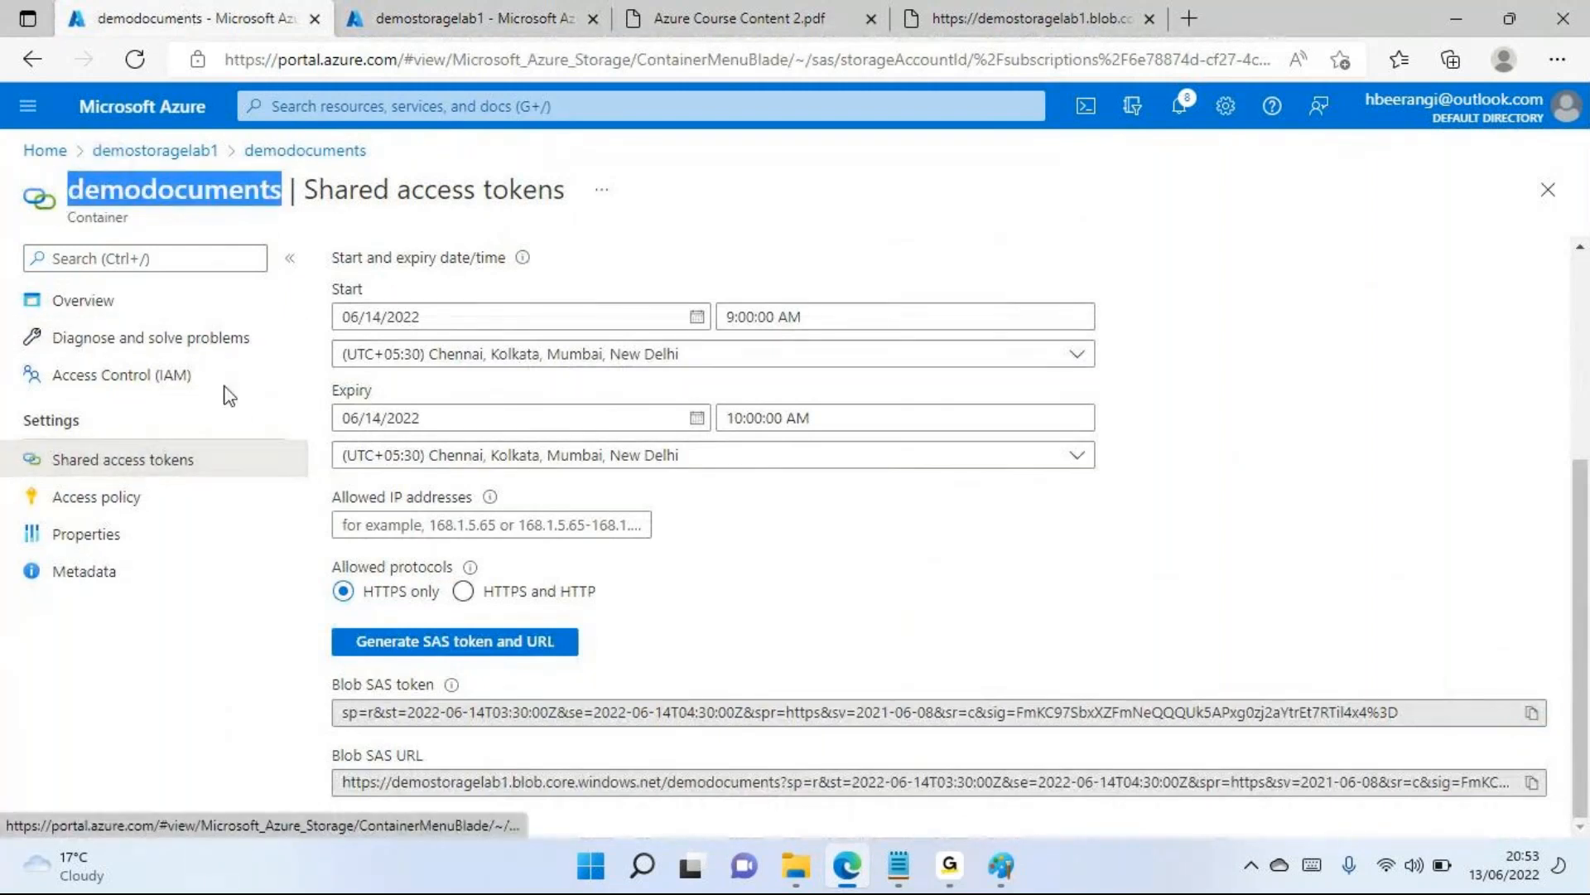
click(480, 17)
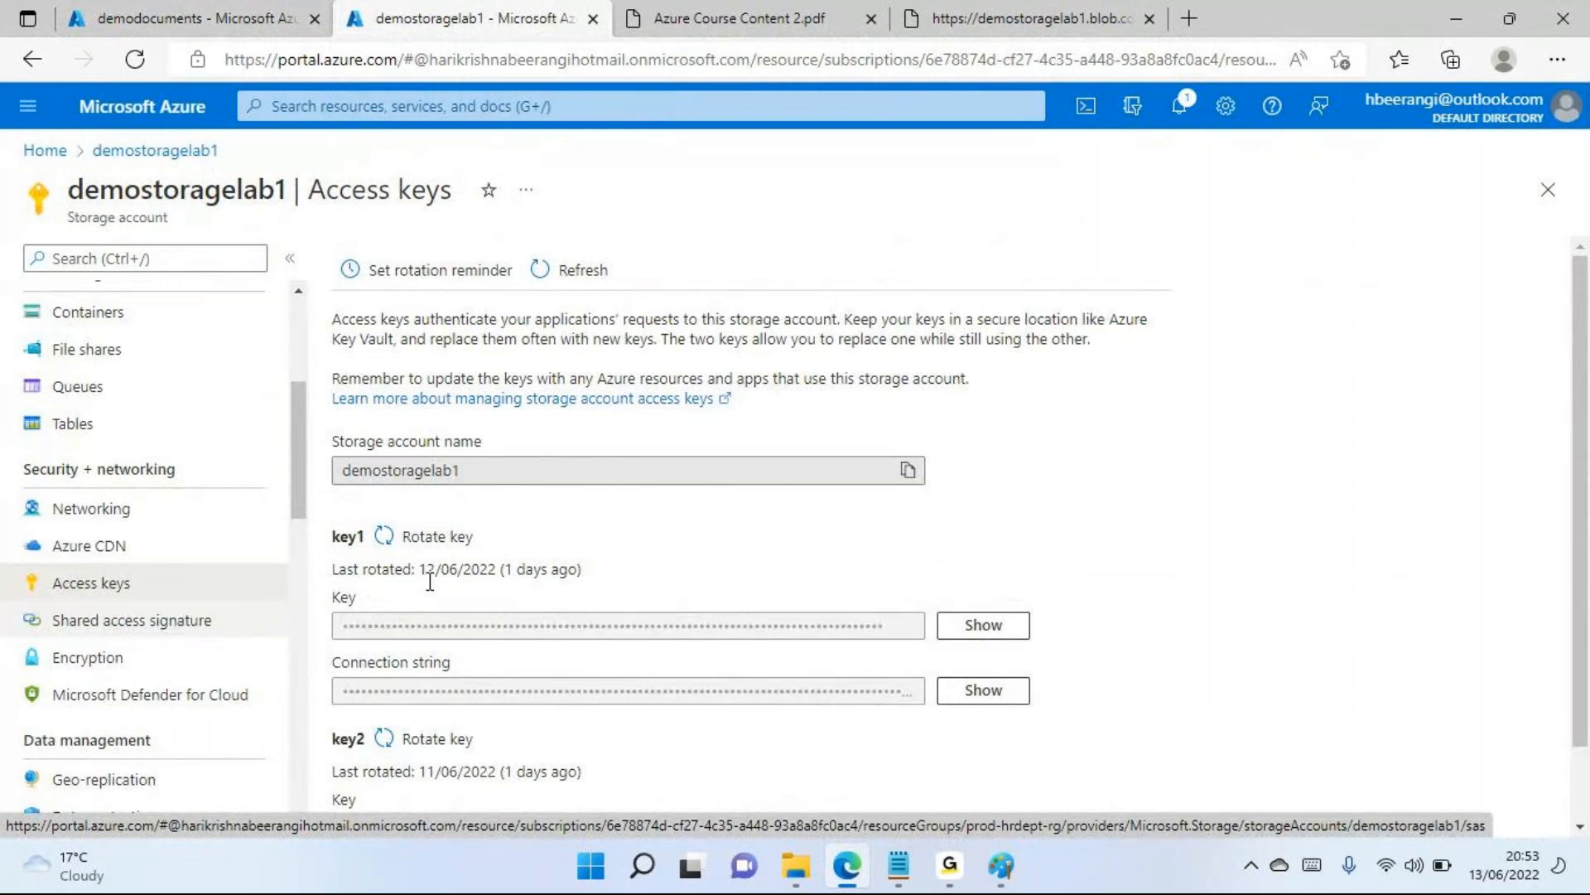
Switch to the data storage note in Notepad and highlight the line "Azure Storage Explorer"
click(899, 866)
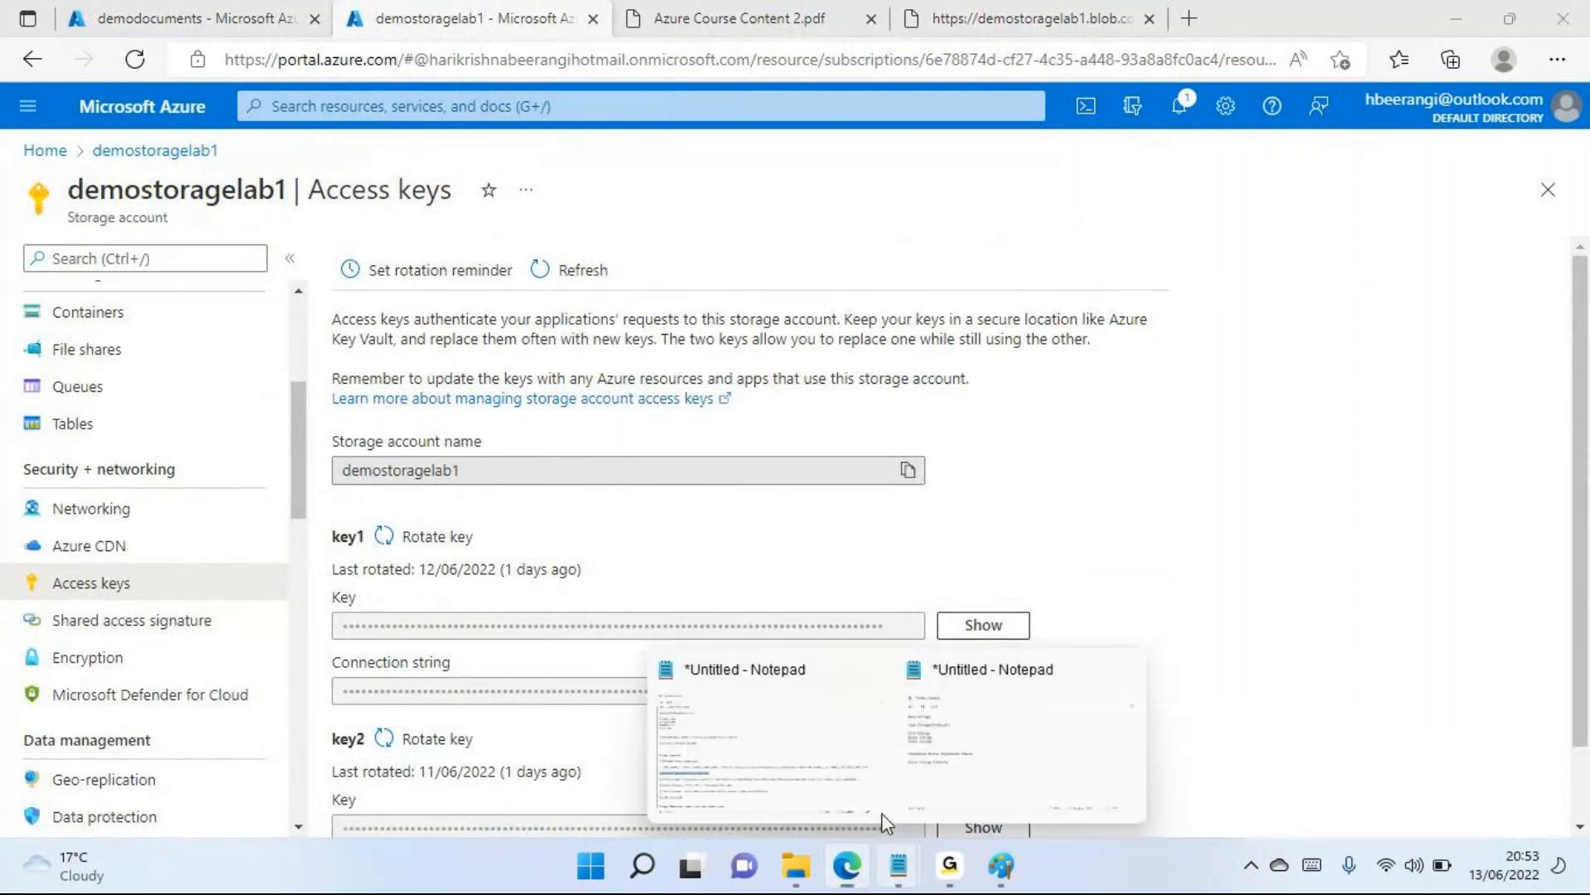
click(1075, 728)
drag(525, 489, 298, 491)
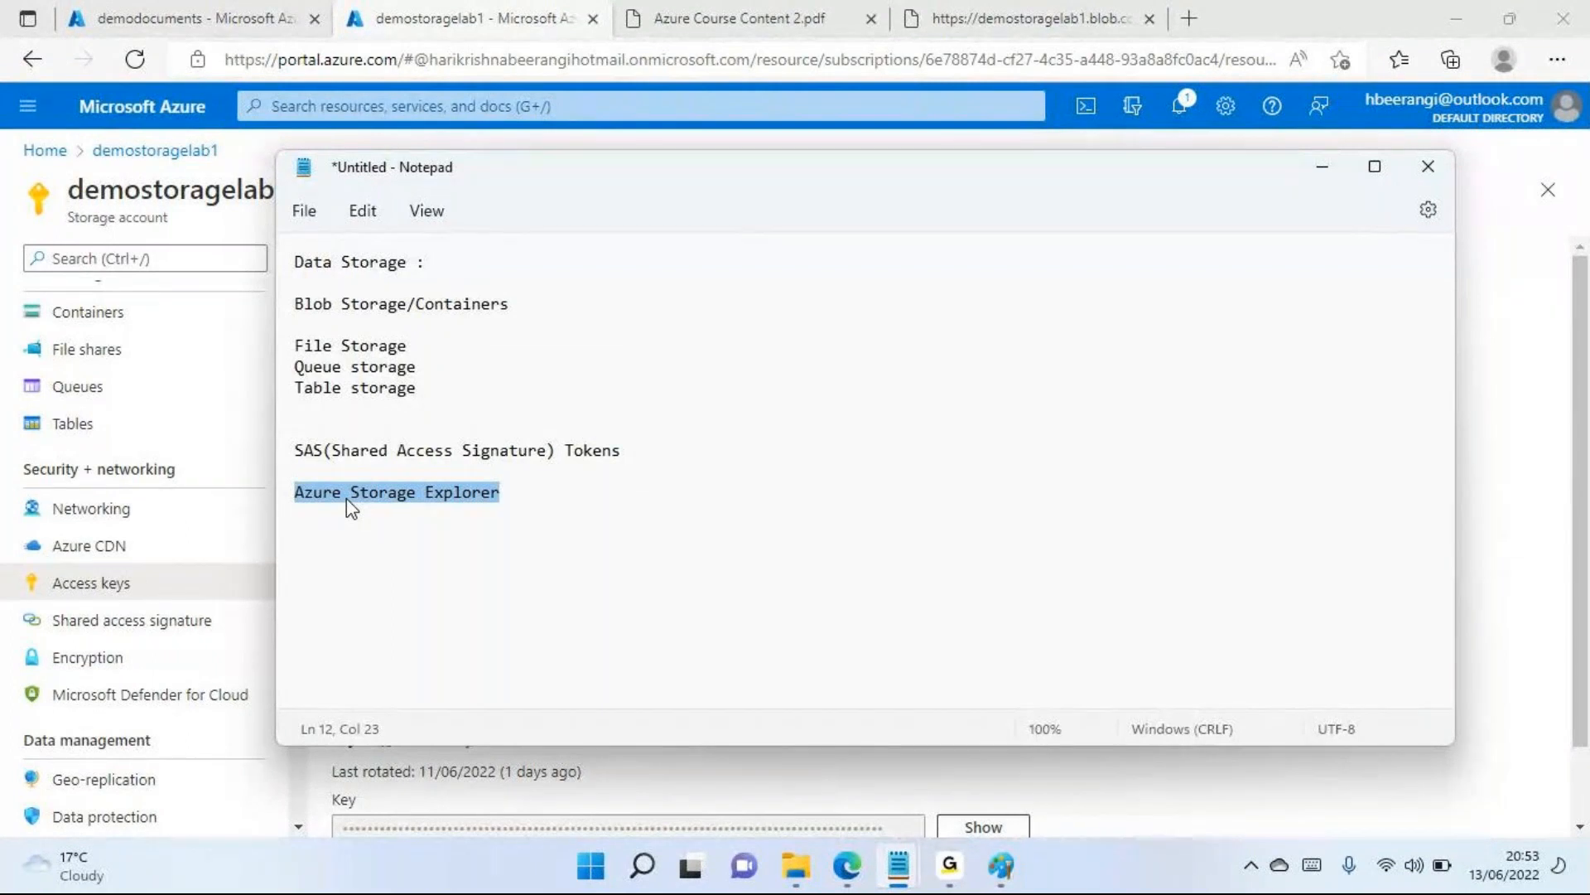
Highlight the Azure Storage Explorer line in the Notepad note again and return to the demodocuments container page in Edge
click(544, 500)
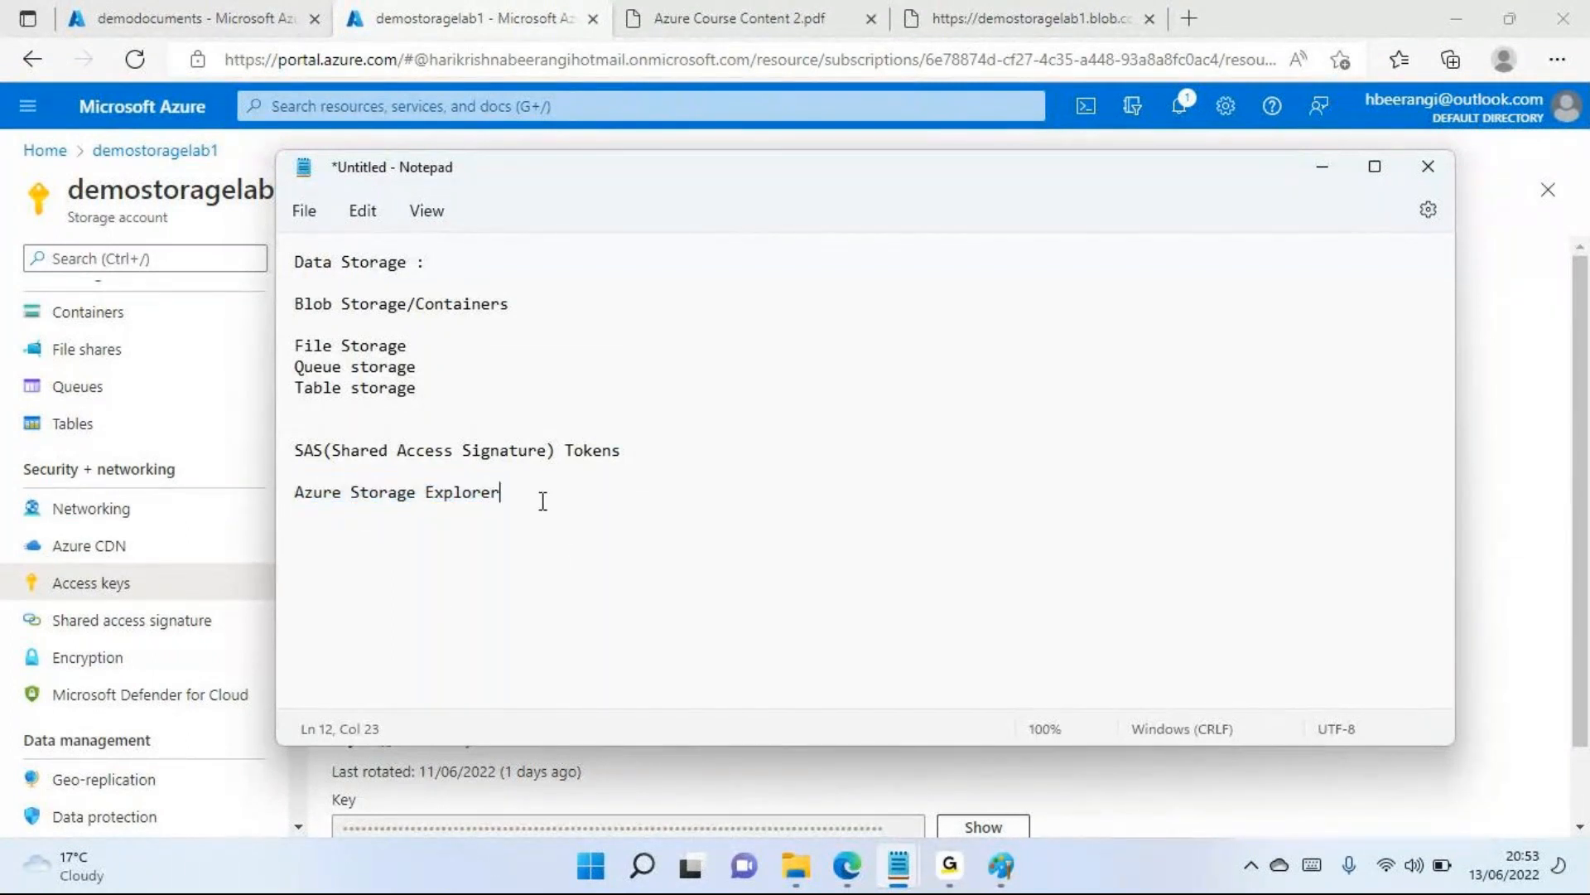
drag(523, 492, 375, 472)
double_click(389, 494)
click(460, 25)
click(176, 25)
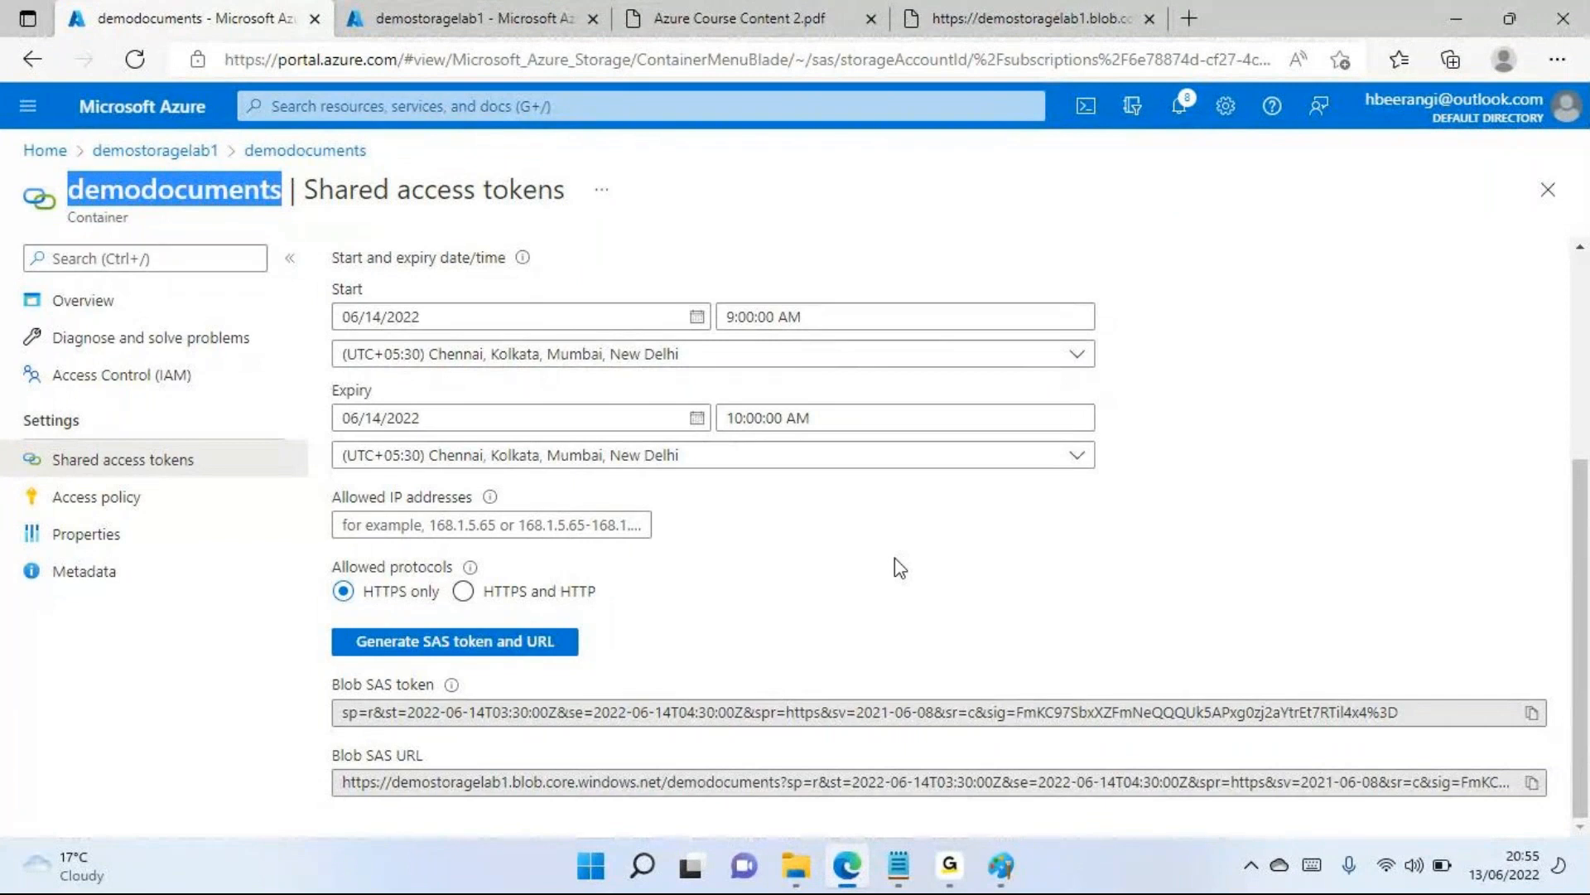
Open the Access policy page of the demodocuments container and clear the highlight on the container name
click(141, 513)
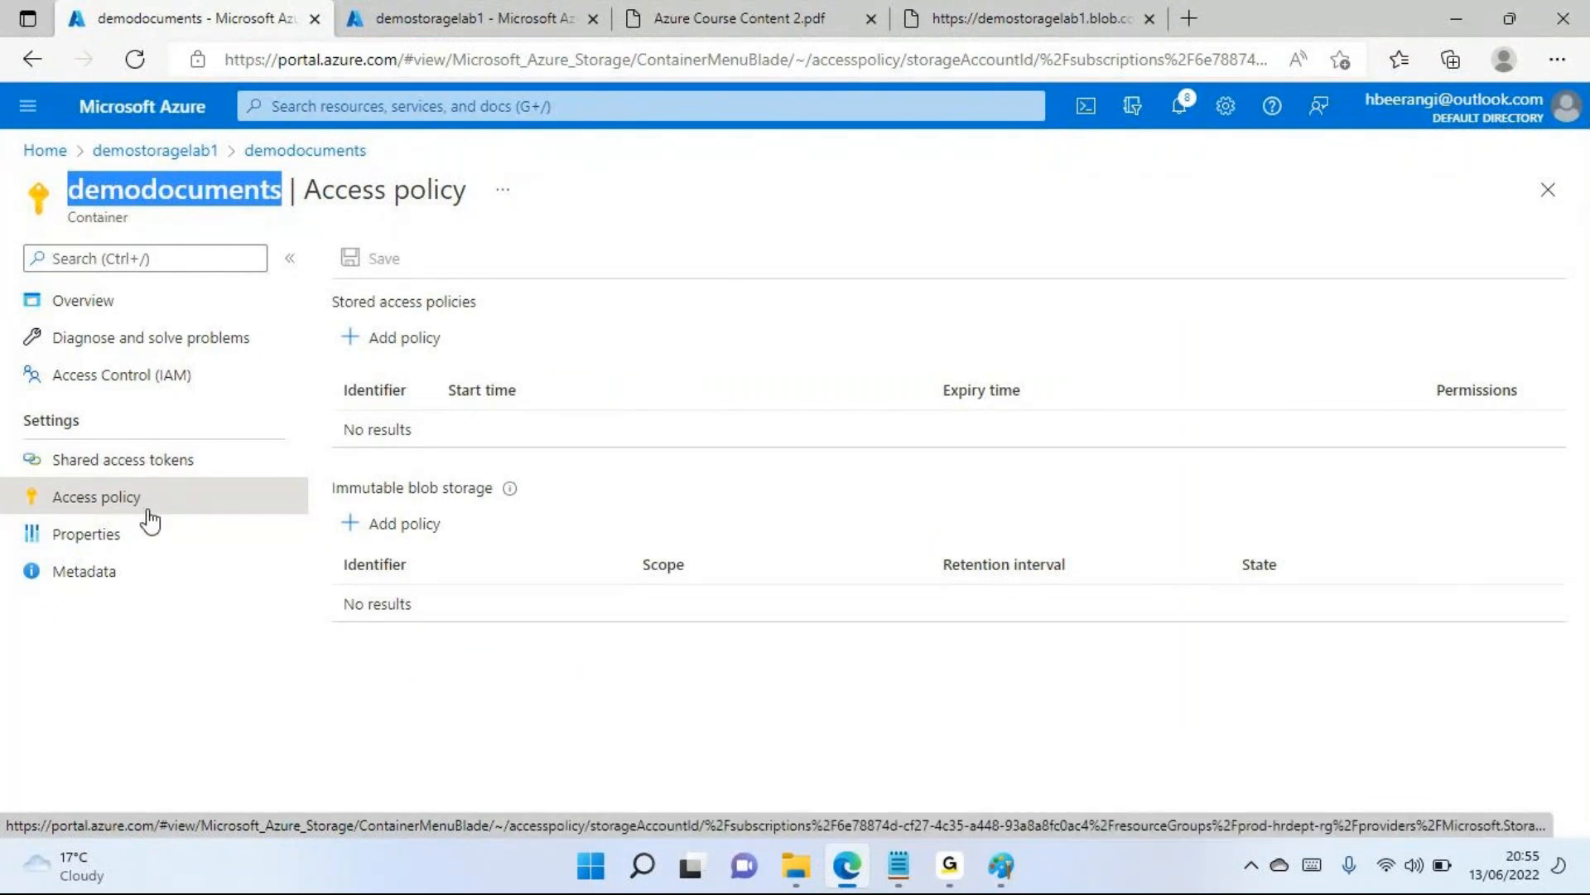
click(135, 466)
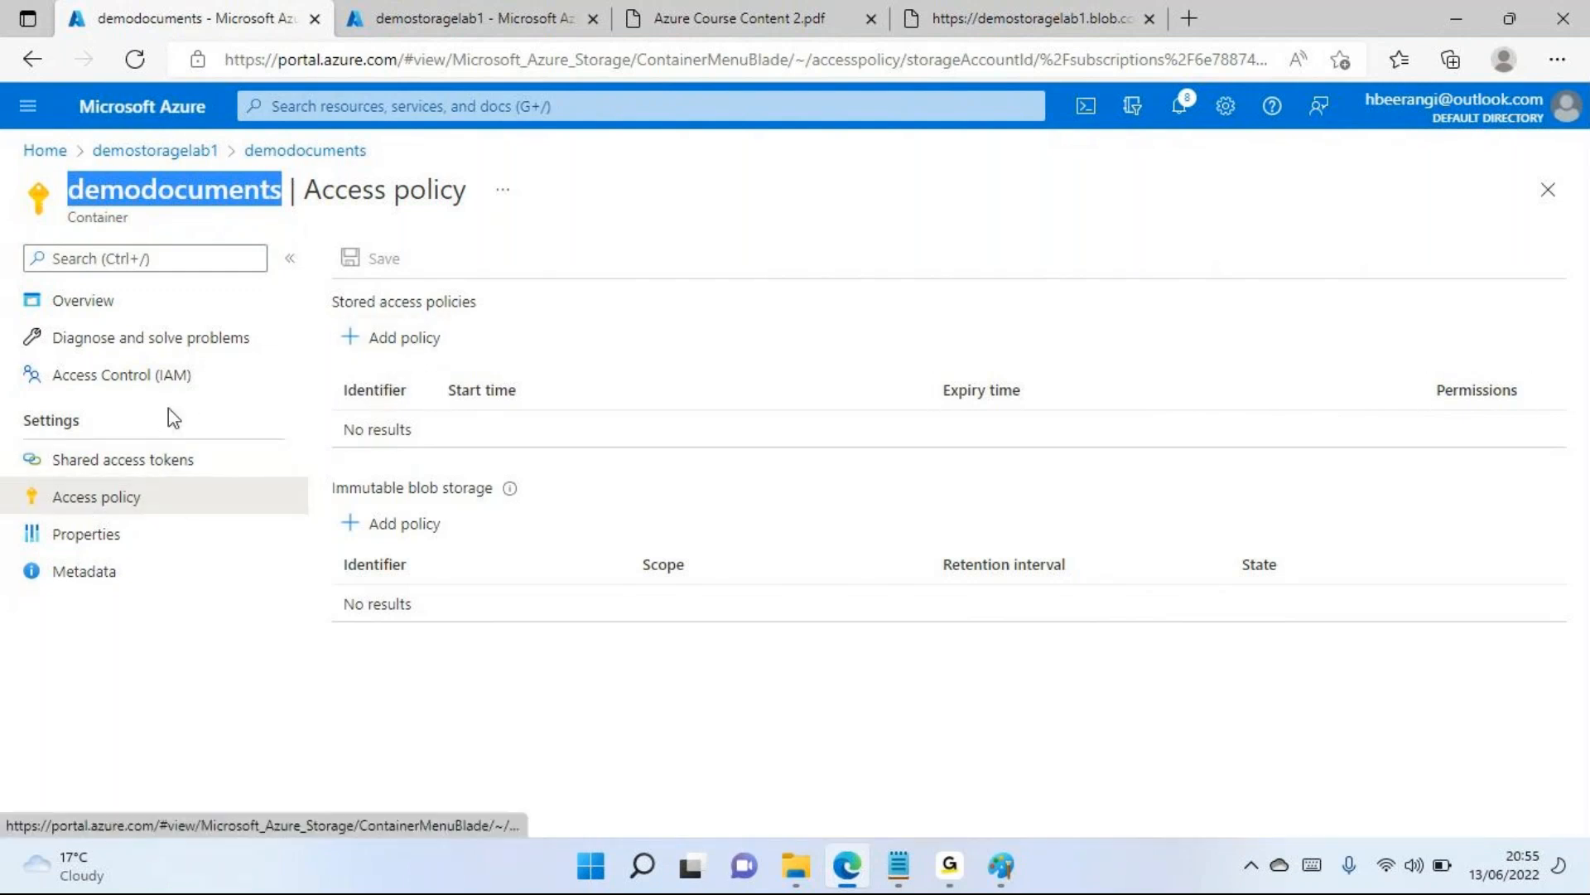
click(232, 200)
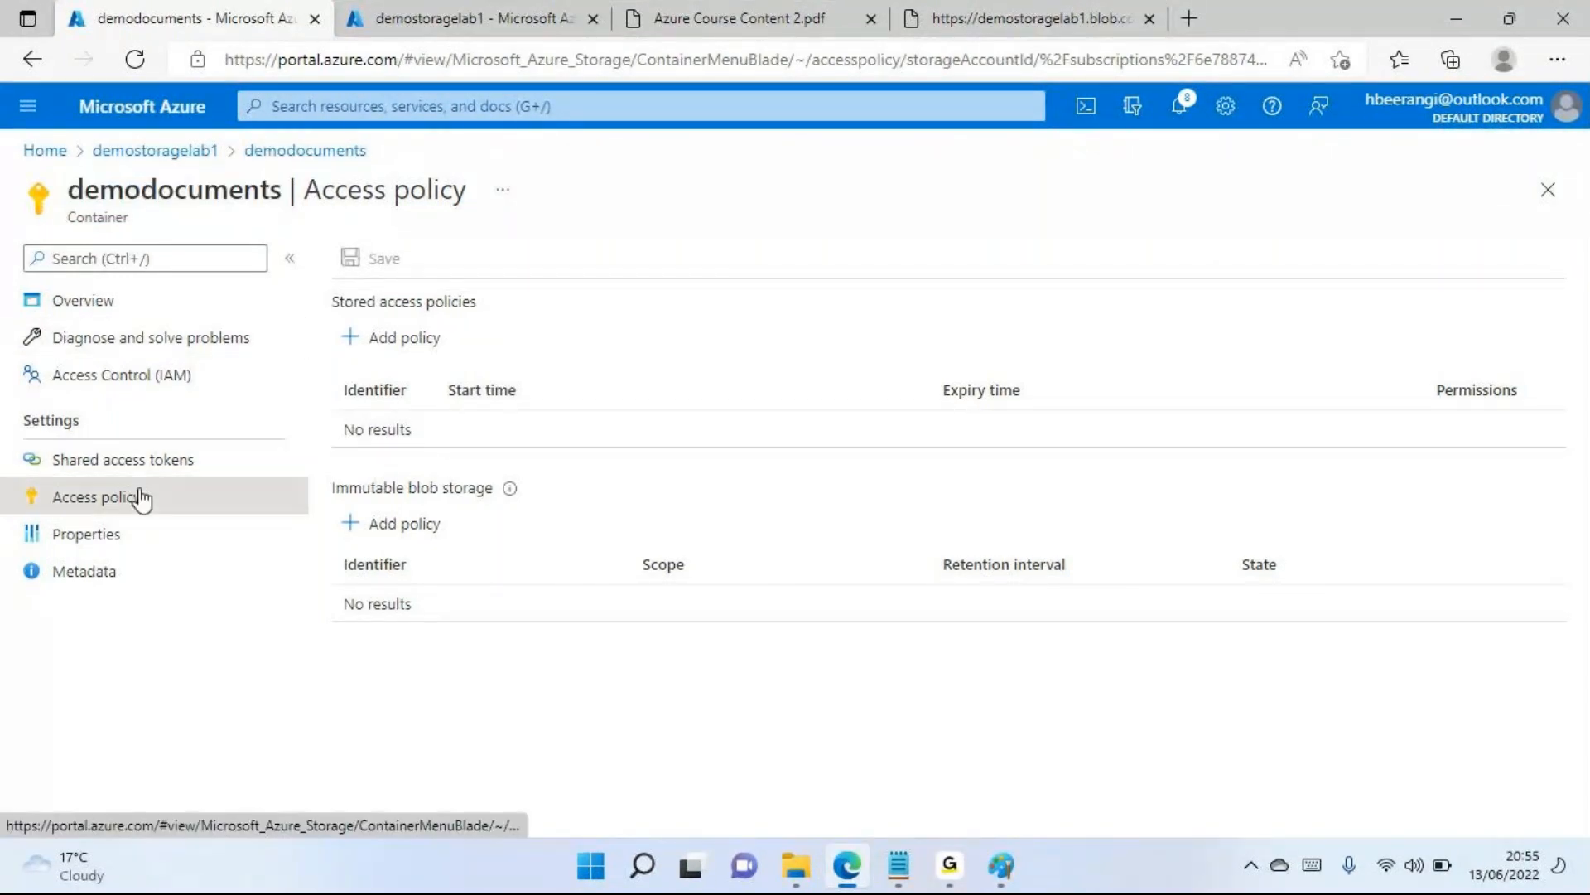
Start a new stored access policy for demodocuments with the identifier ReadOnly and the Read permission
click(427, 359)
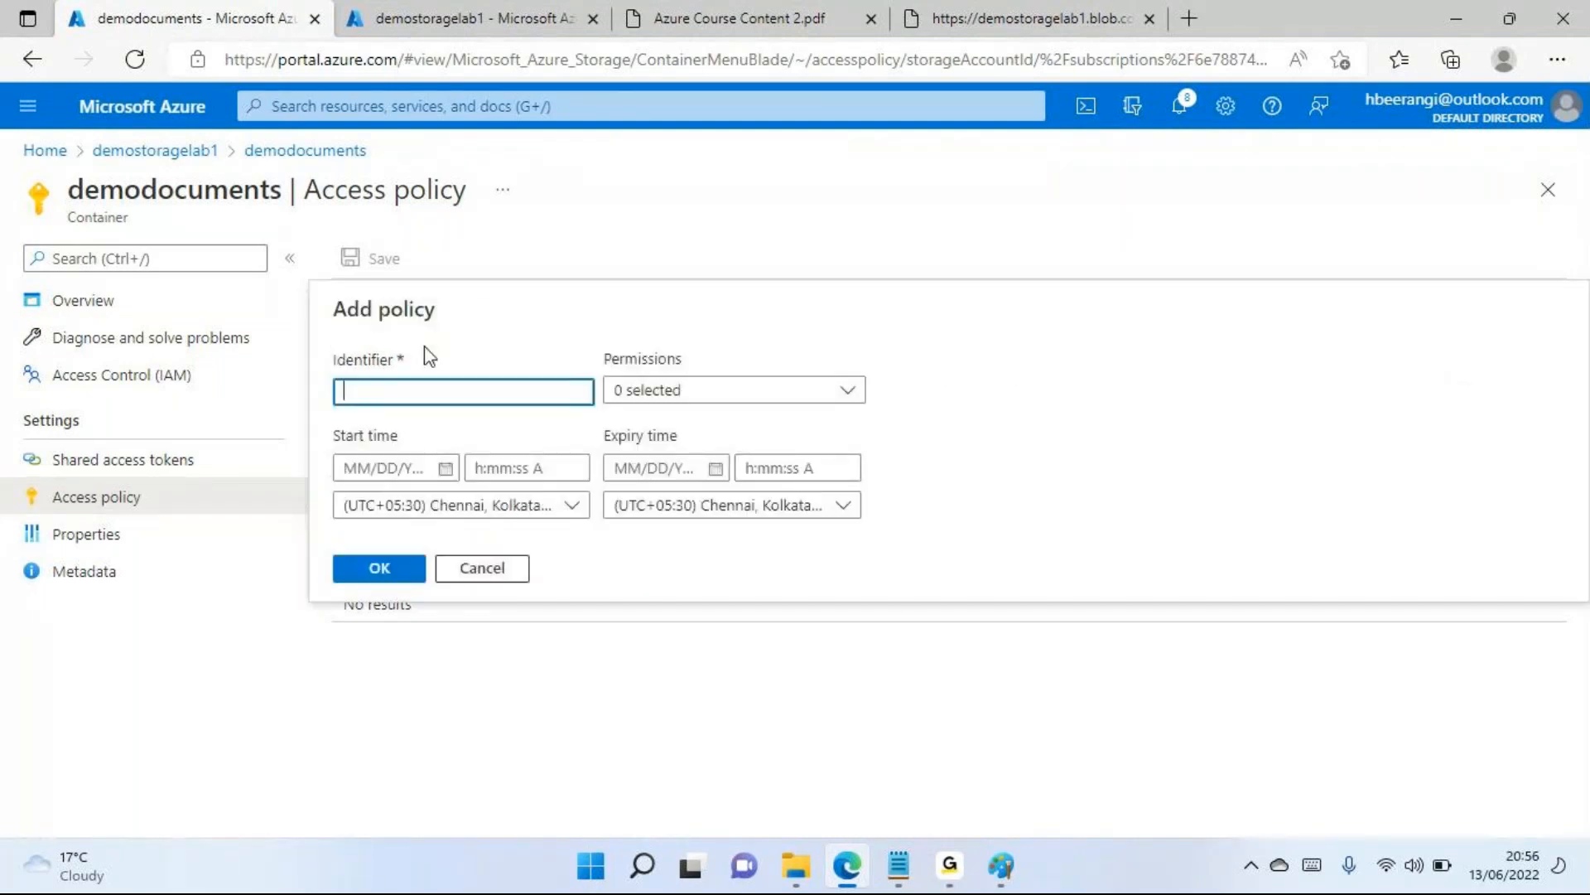
text(Read)
key(BackSpace)
text(Only)
click(809, 393)
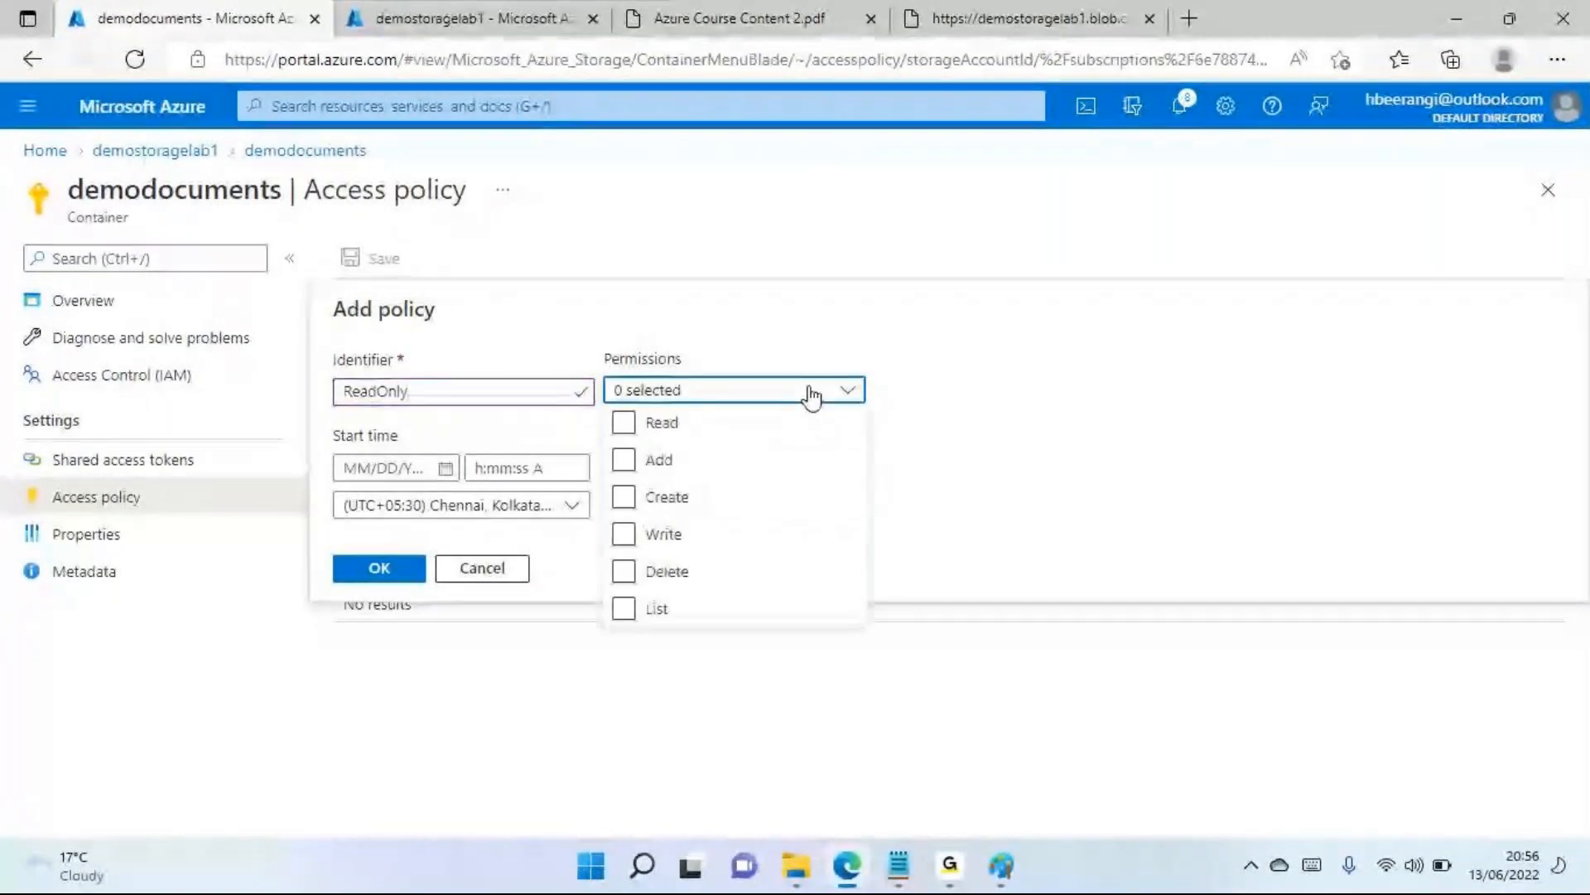
click(624, 427)
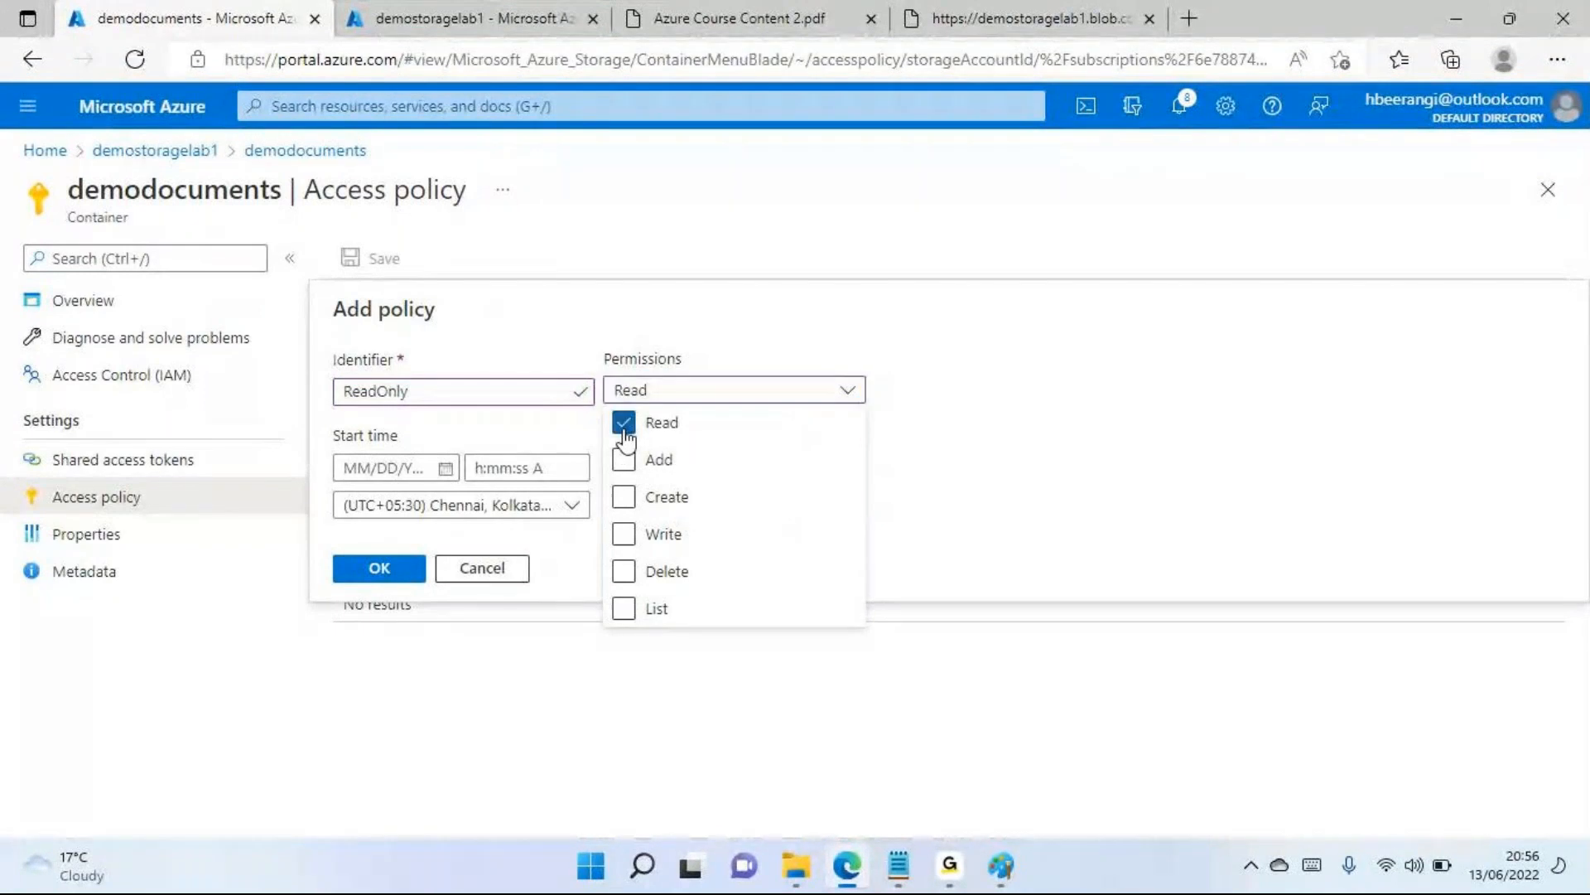
click(1023, 415)
Set the policy's start to 06/14/2022 12:00:00 AM and its expiry to 06/14/2022 12:00:00 PM
click(447, 475)
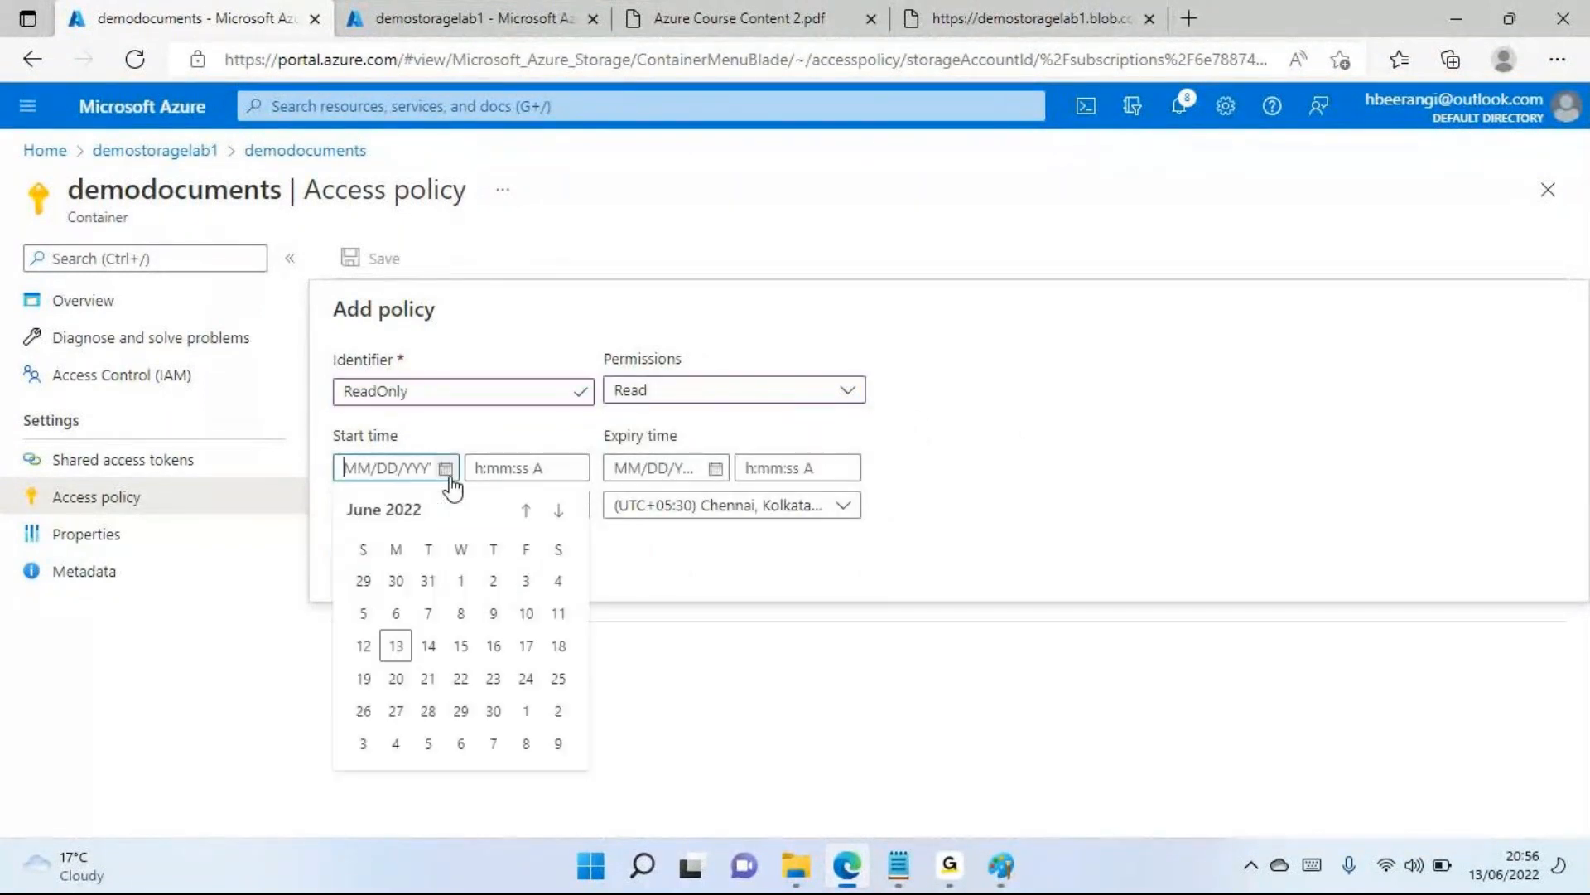
click(428, 648)
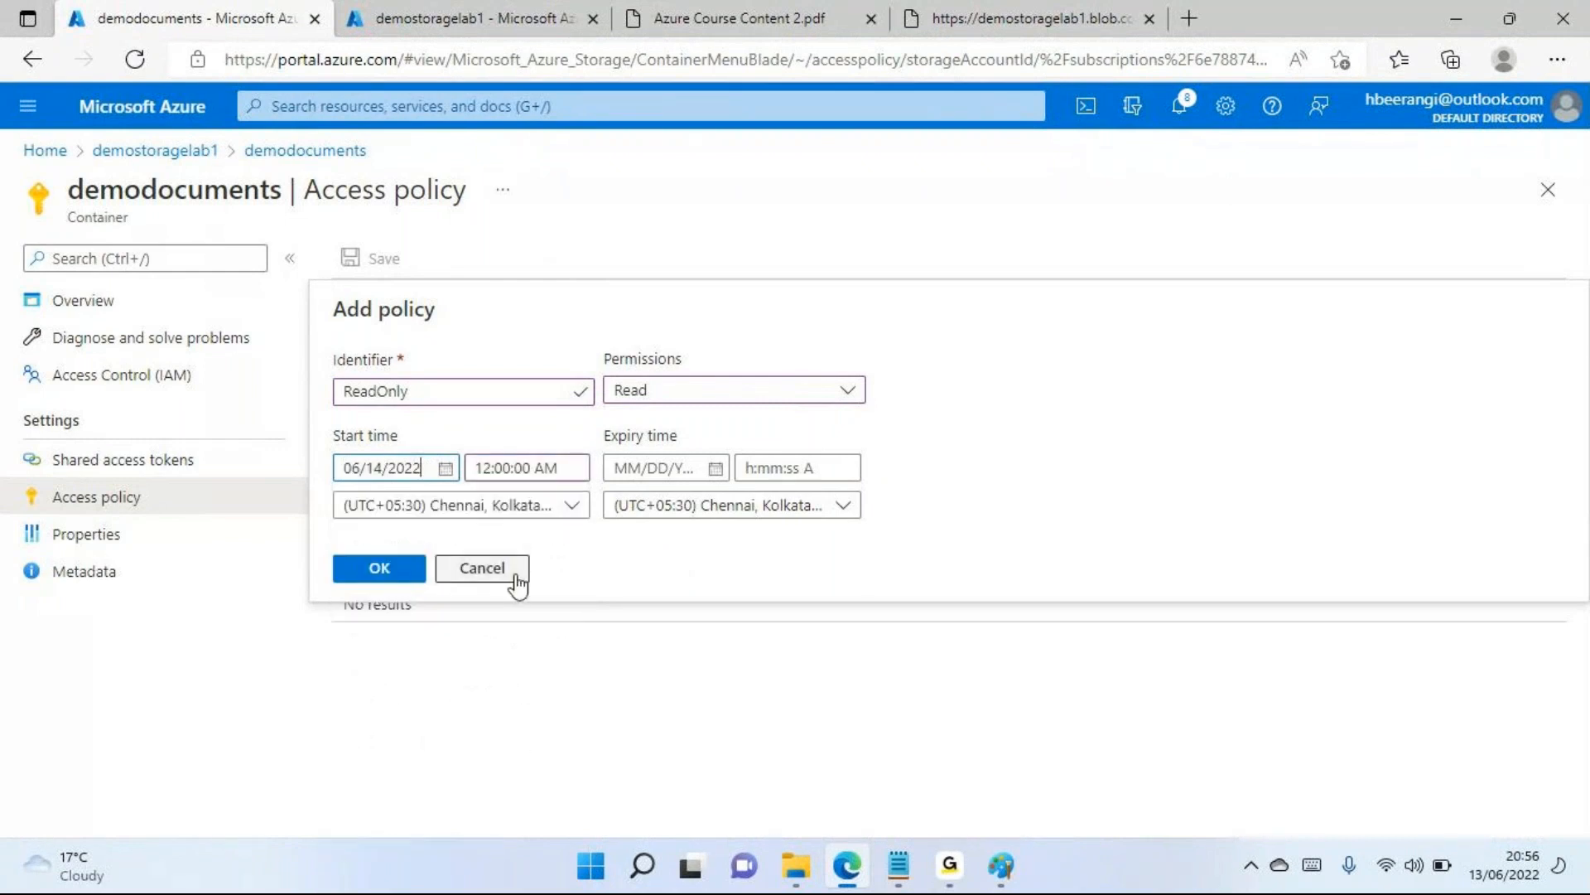
click(713, 467)
click(699, 654)
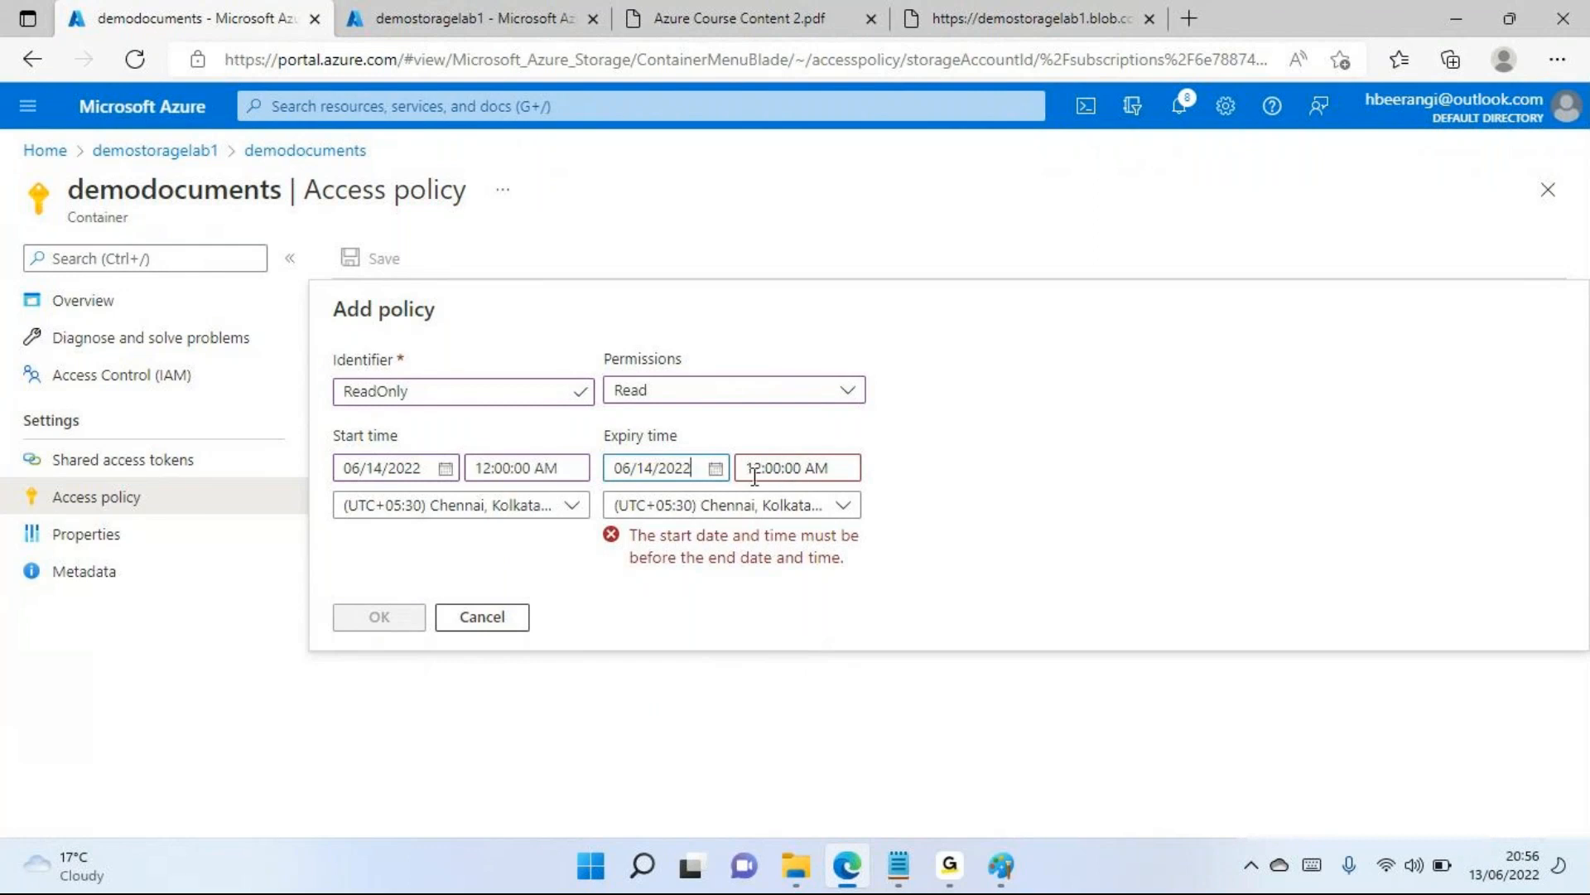
click(814, 476)
key(BackSpace)
key(BackSpace)
key(BackSpace)
text(PM)
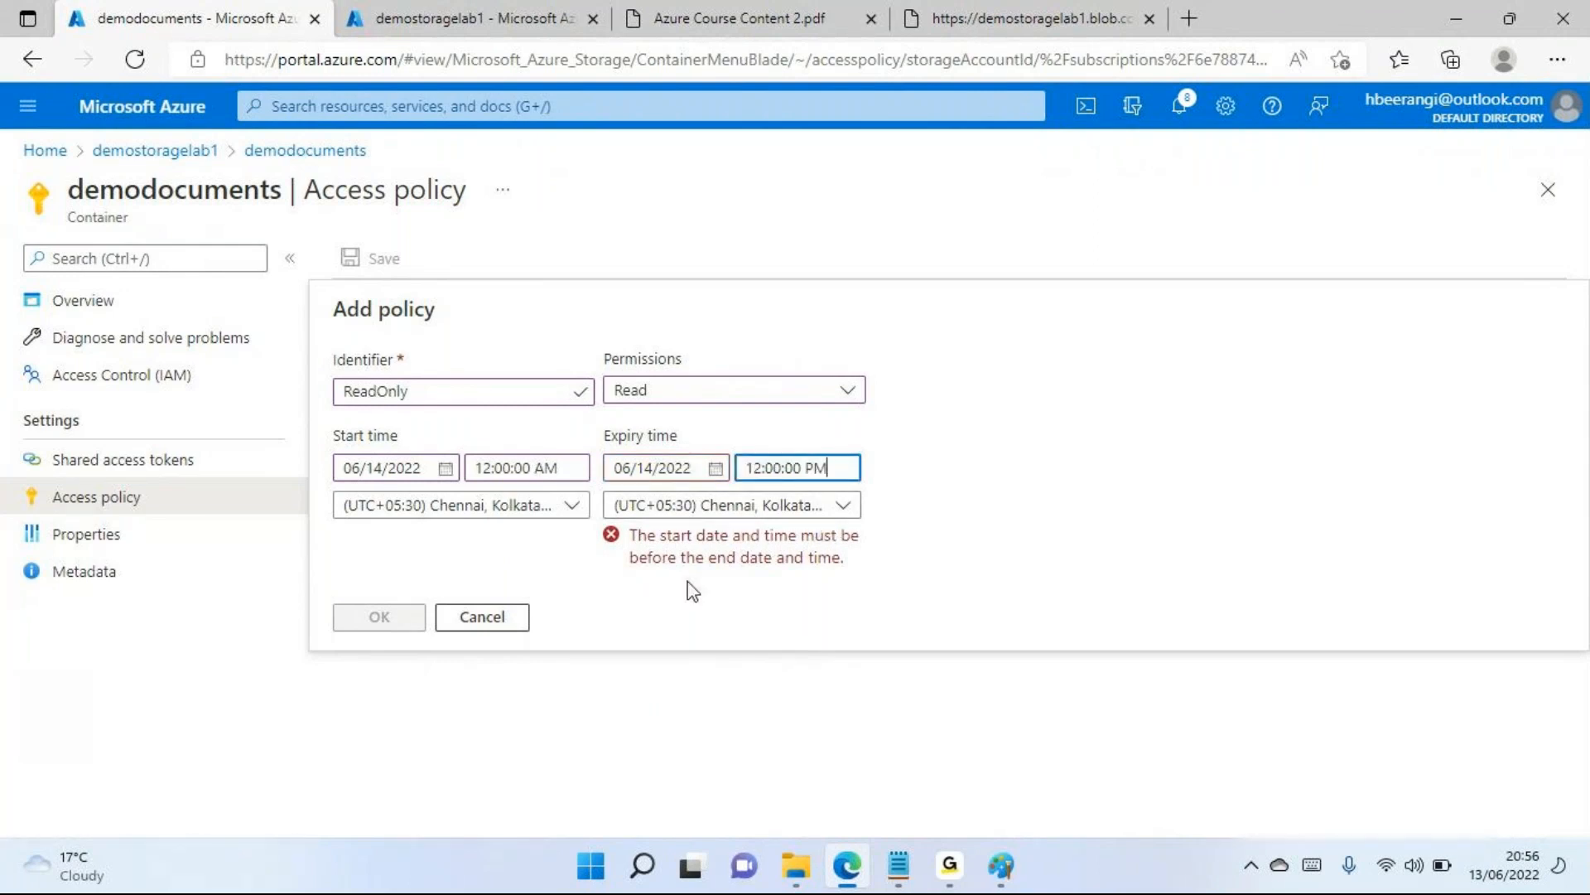
key(Tab)
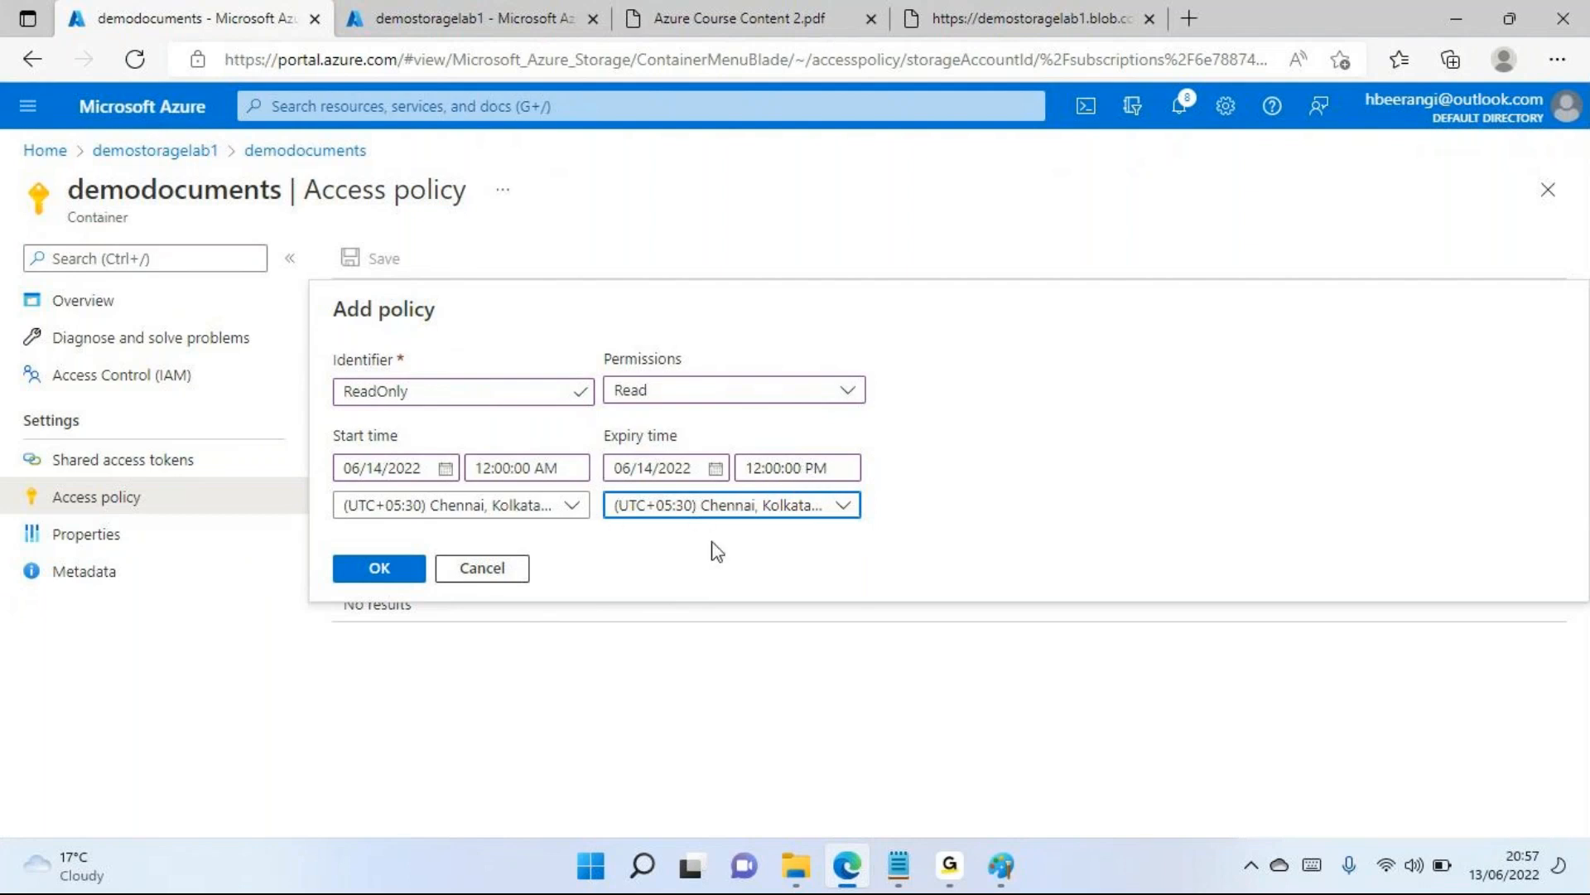
Review the policy's permission options, switching Read off and on and leaving only Read selected
click(658, 396)
click(627, 426)
click(627, 426)
click(627, 426)
click(625, 423)
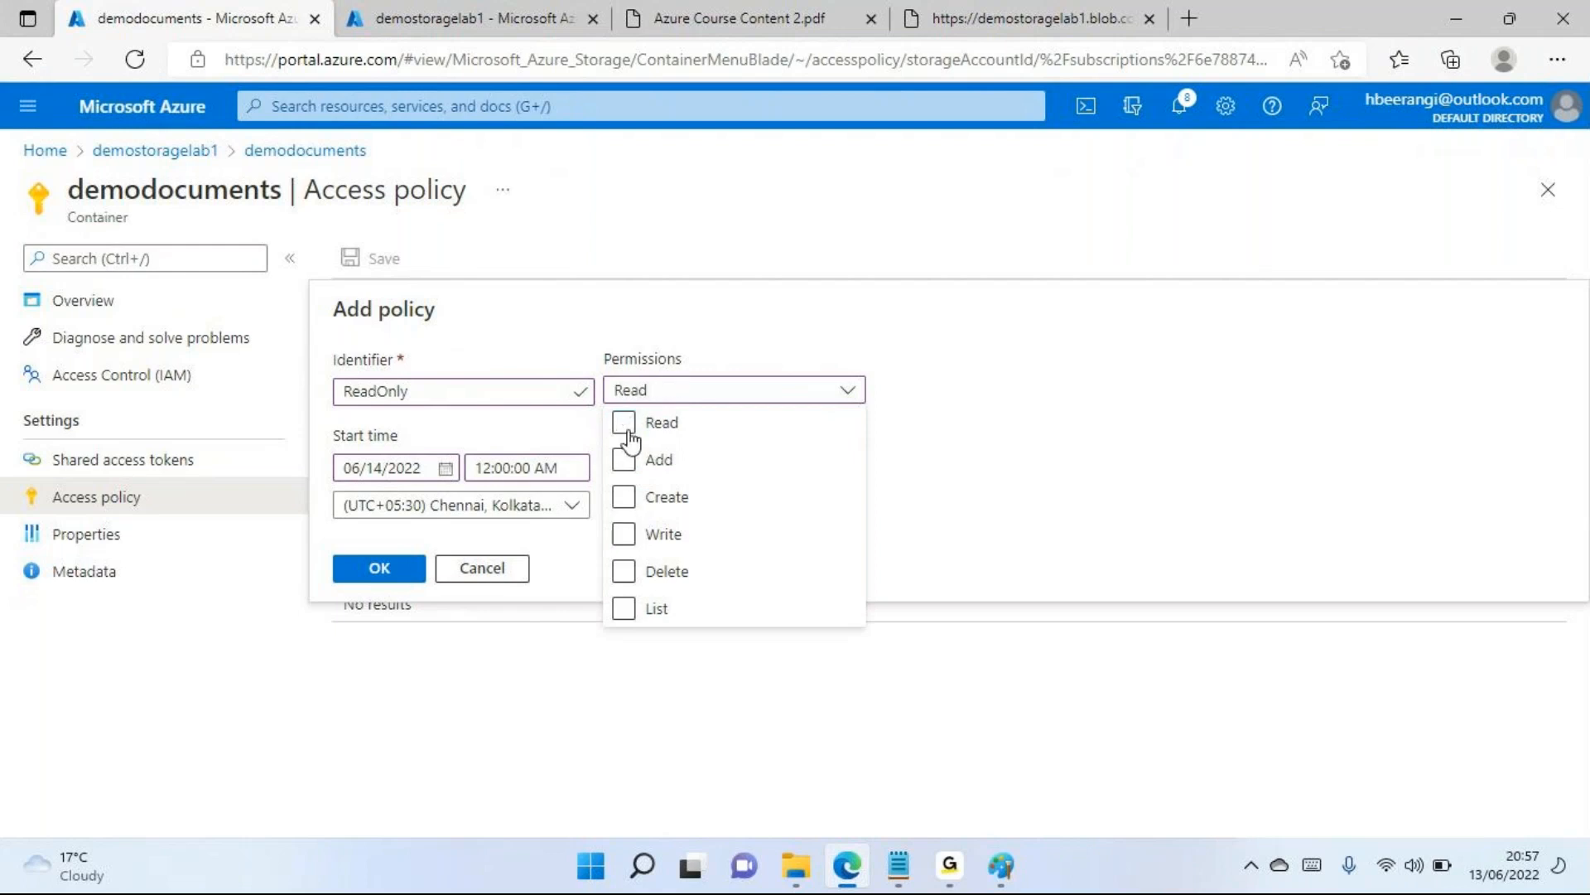
click(1022, 451)
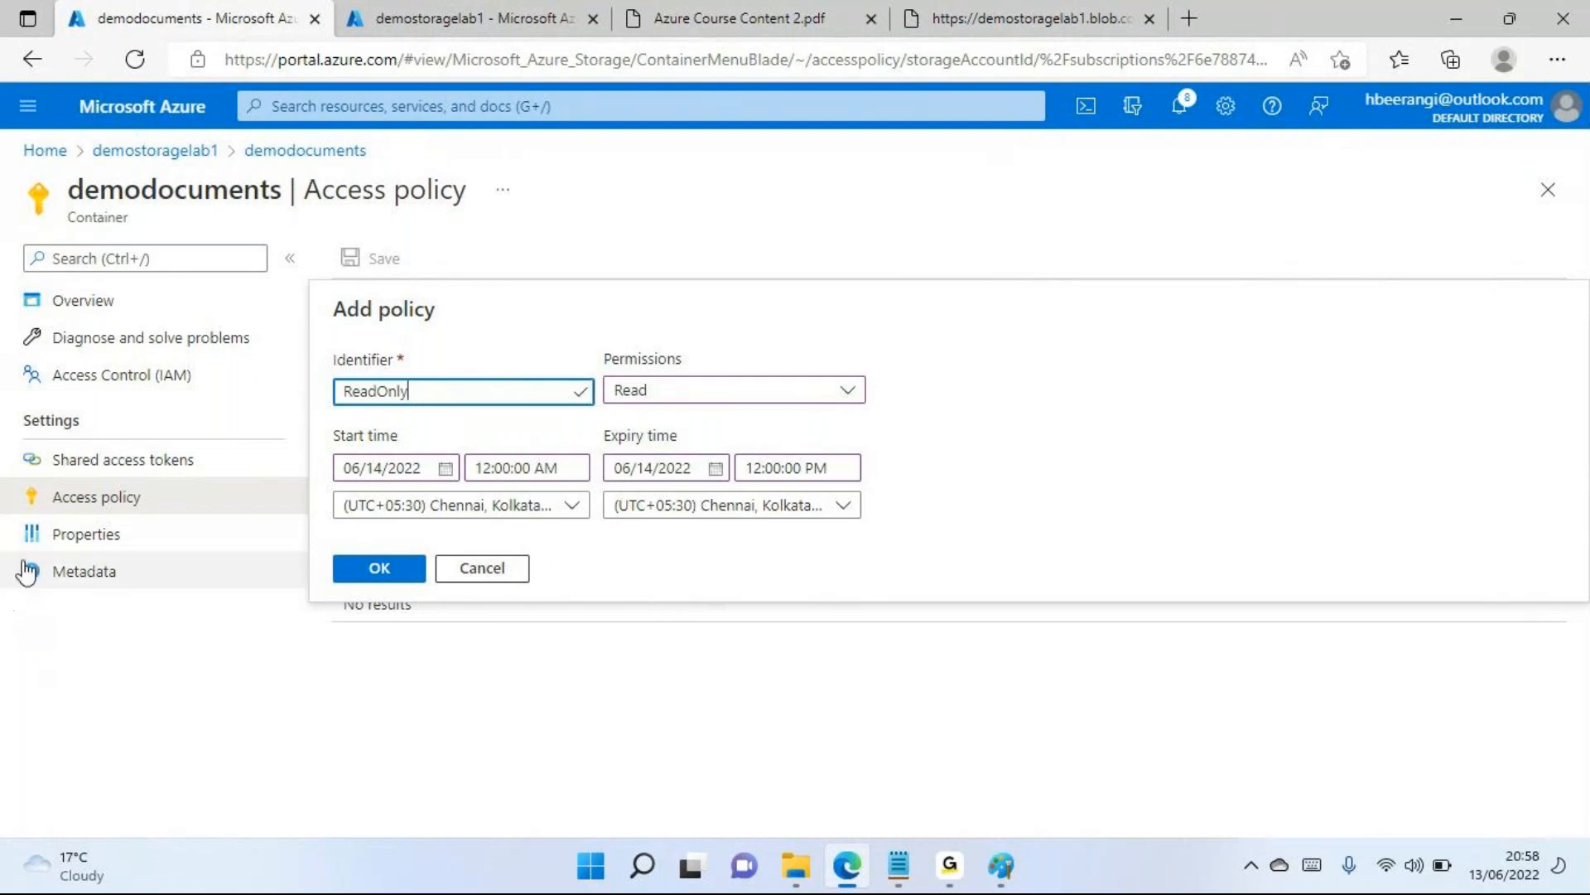
Leave the policy form unsaved and examine the demodocuments container's properties, including its URL, lease details and encryption scope
click(66, 537)
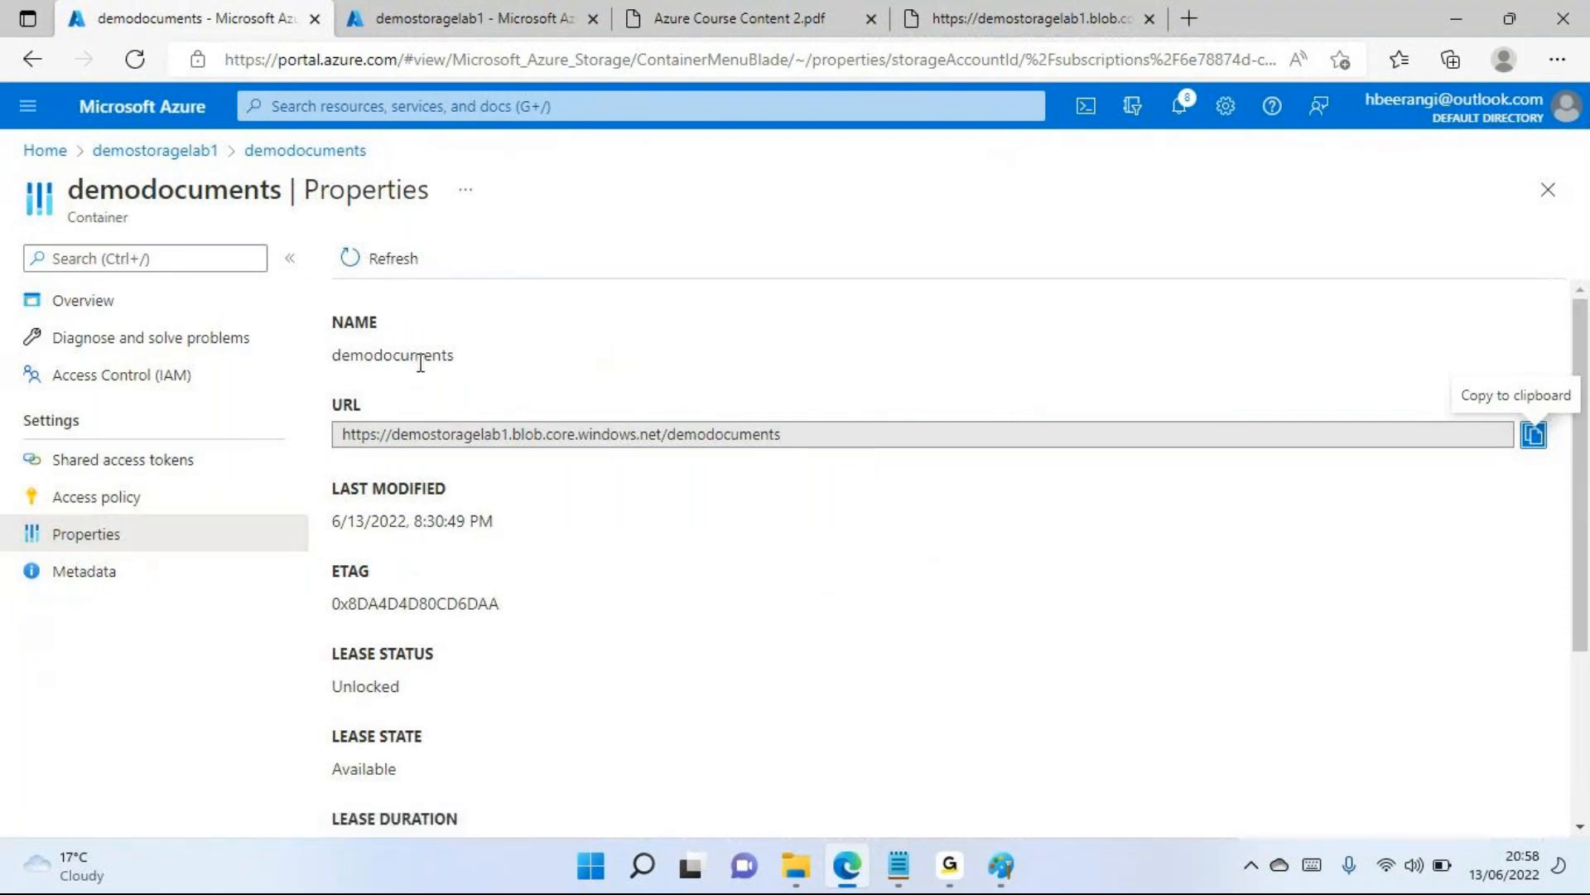
click(521, 442)
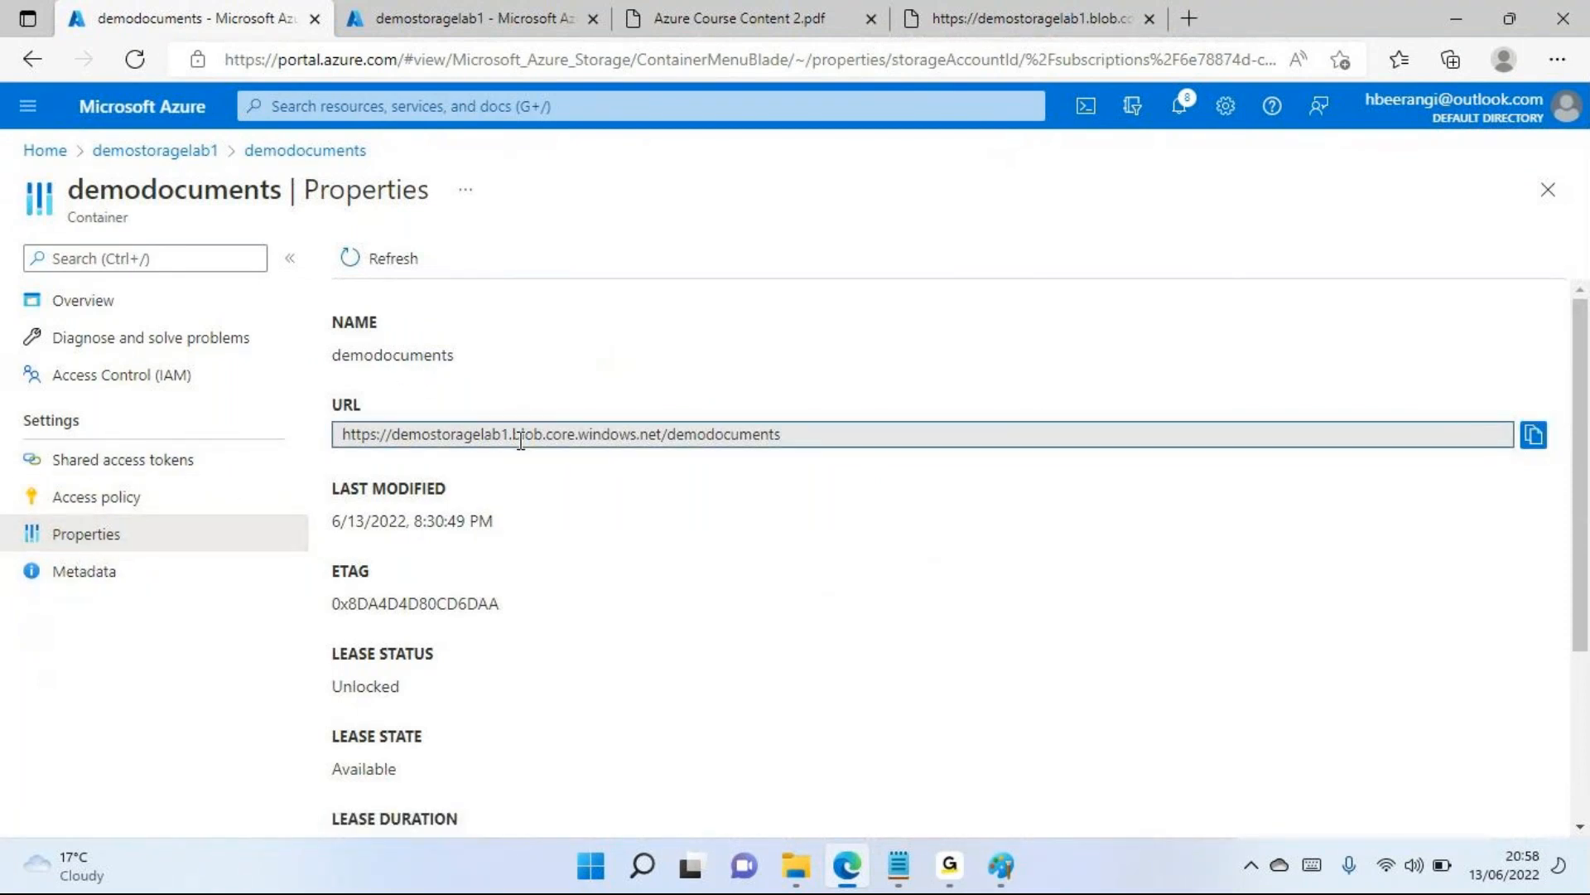
drag(514, 505, 396, 606)
scroll(396, 605, down, 2)
drag(432, 487, 348, 487)
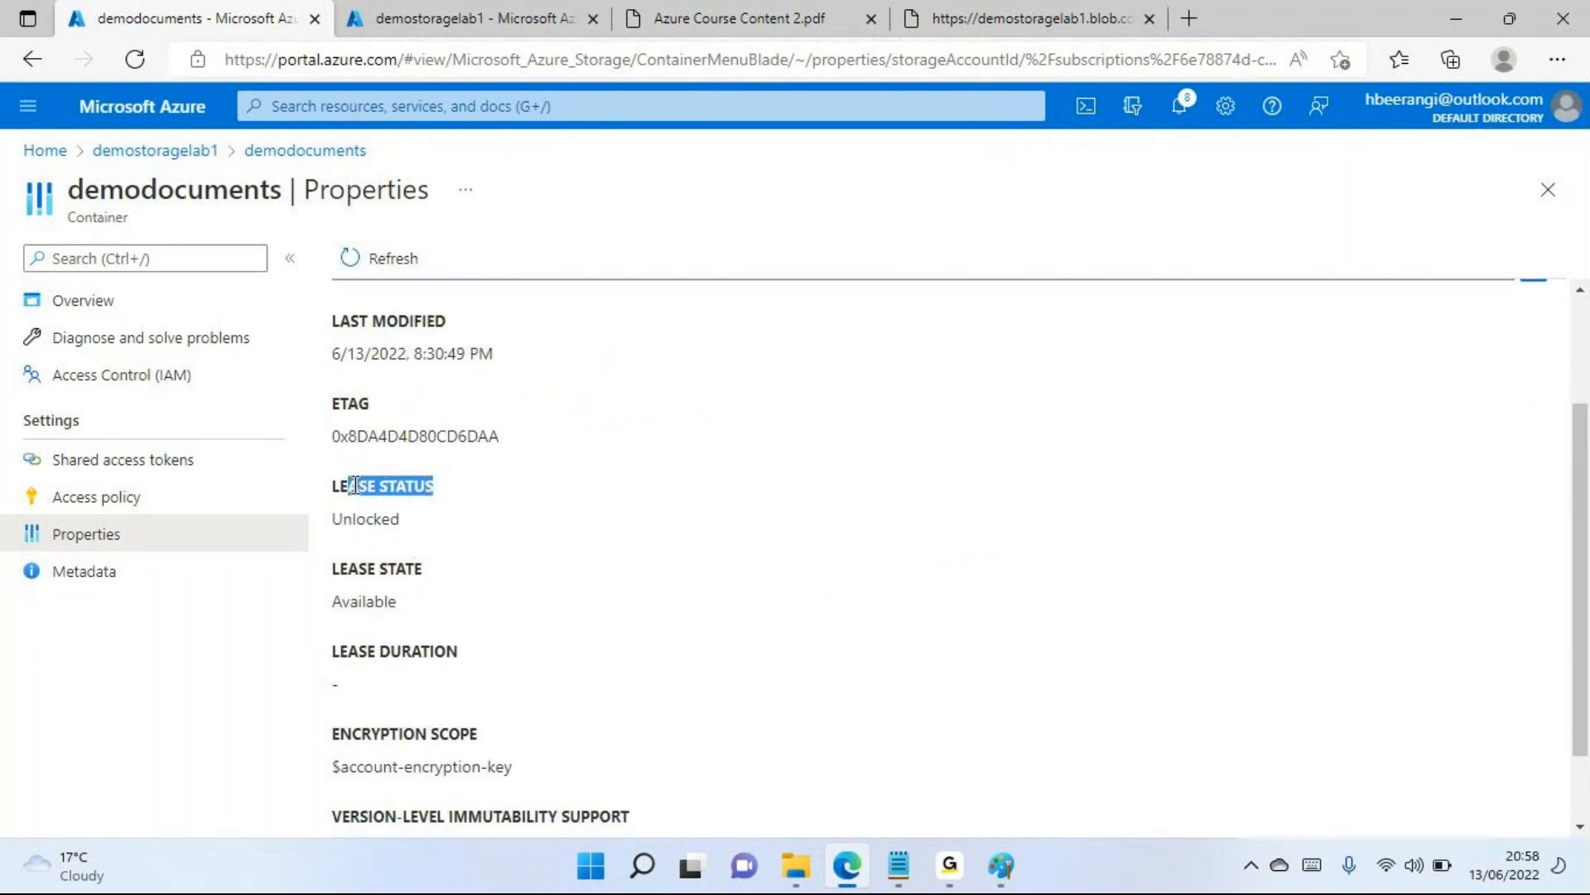
drag(458, 653, 362, 319)
click(485, 548)
scroll(478, 518, down, 1)
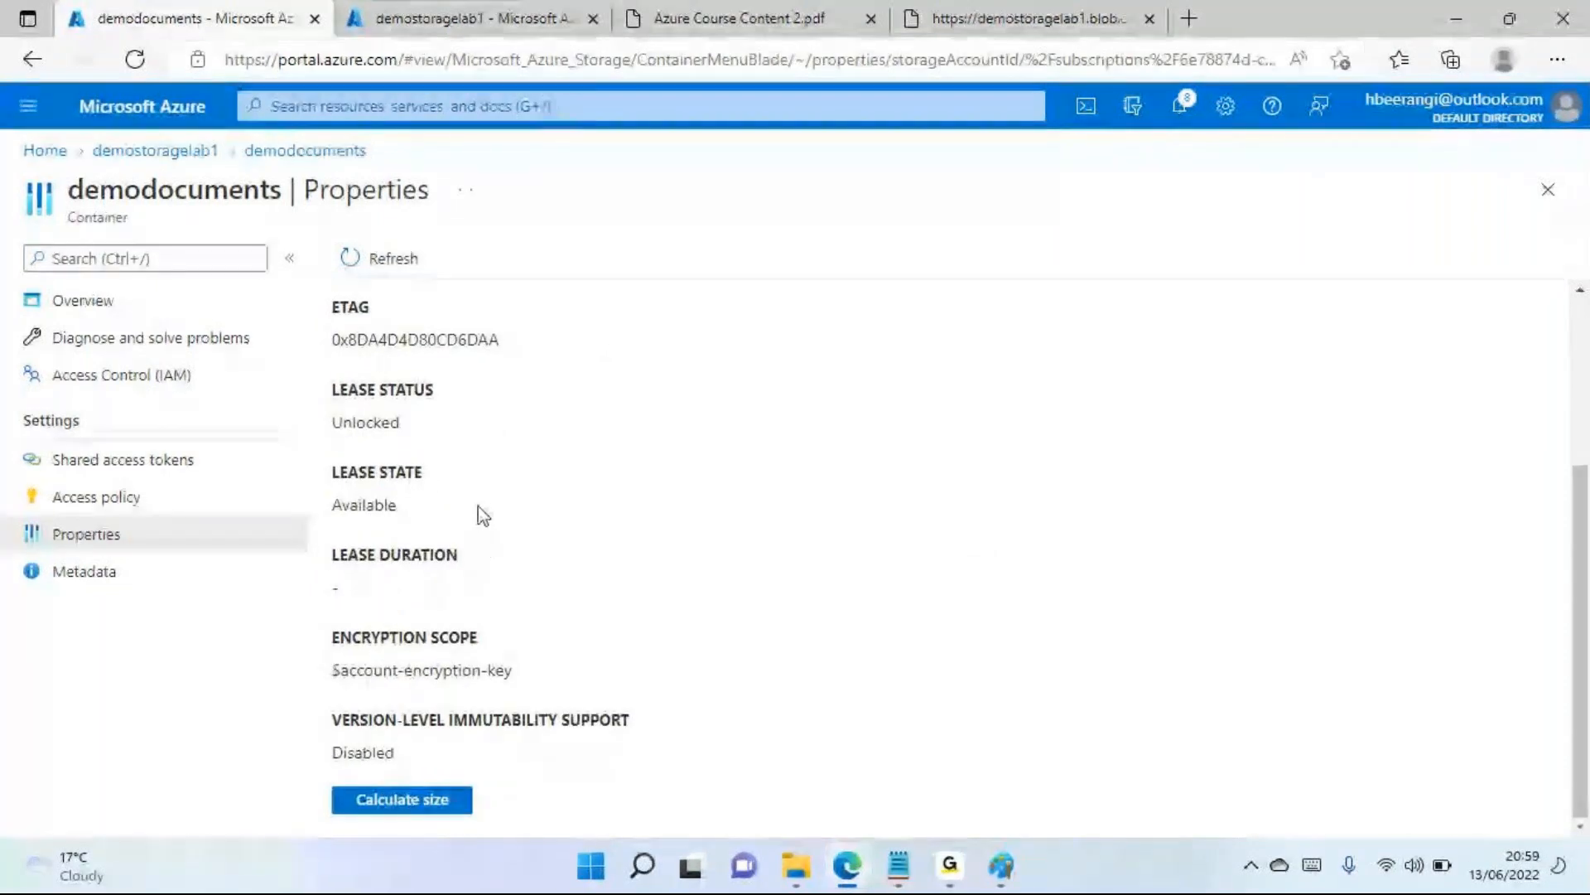
scroll(481, 497, up, 1)
scroll(481, 497, up, 2)
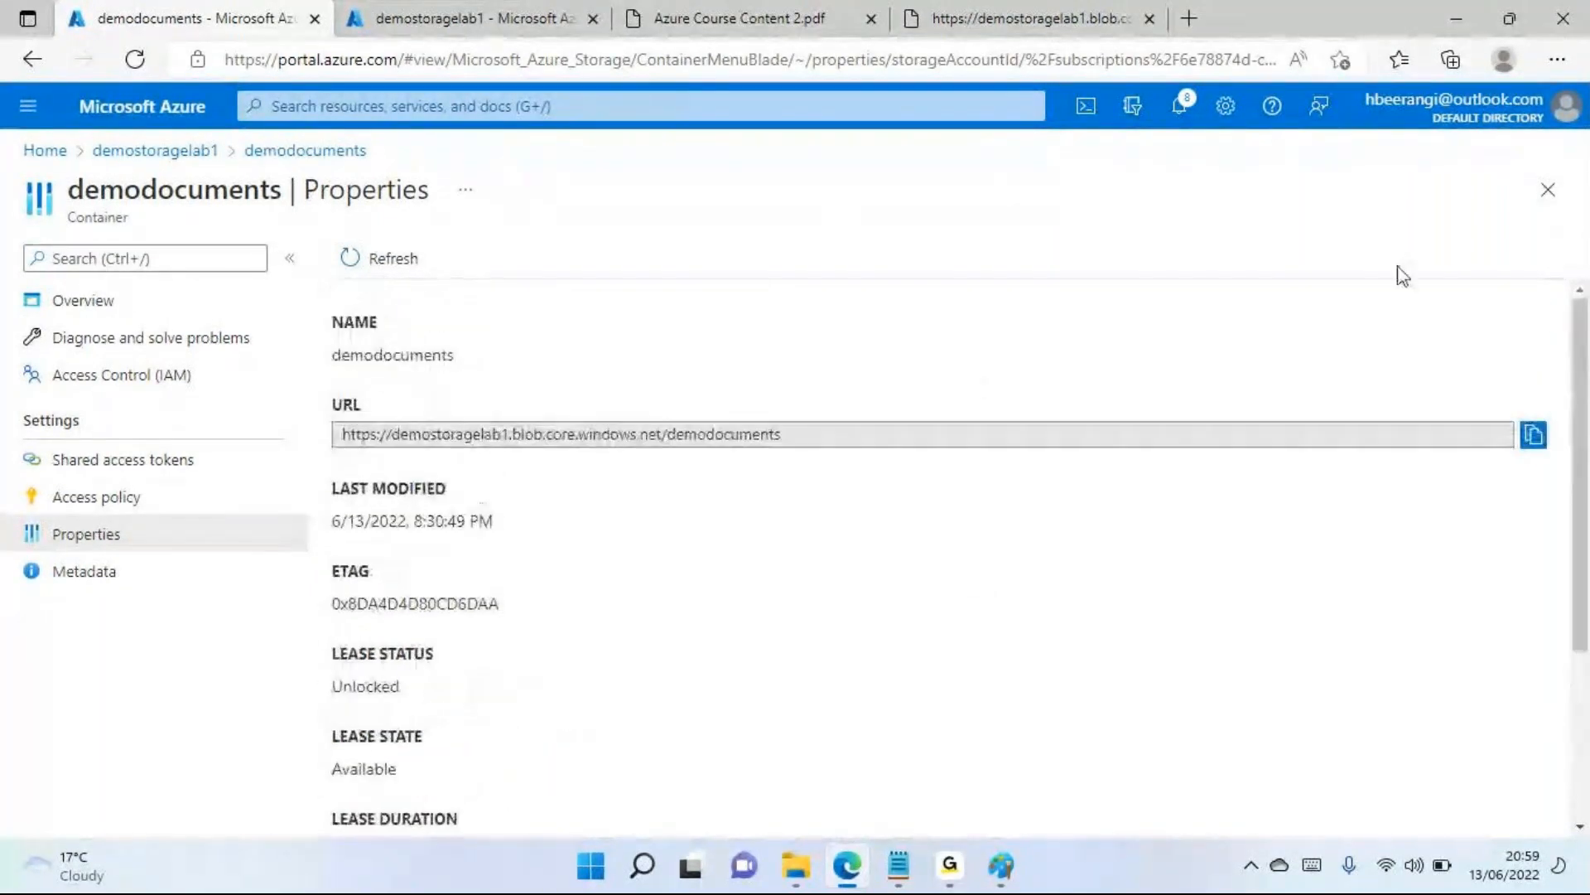
Return to the container list of demostoragelab1, view the demodocuments overview, and close it again
click(1549, 198)
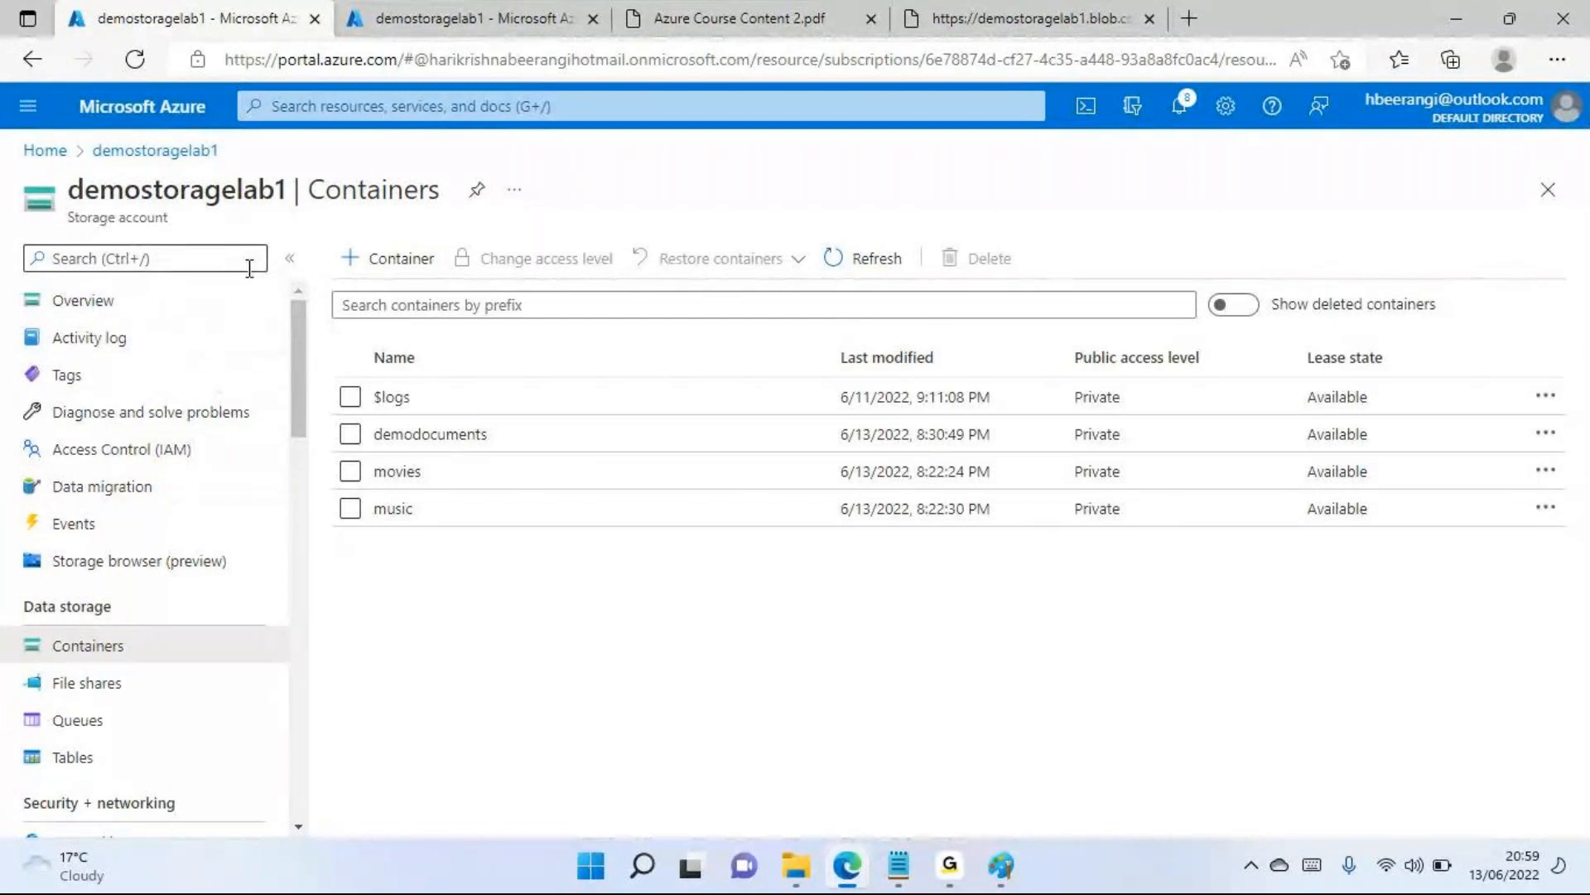
scroll(149, 538, down, 2)
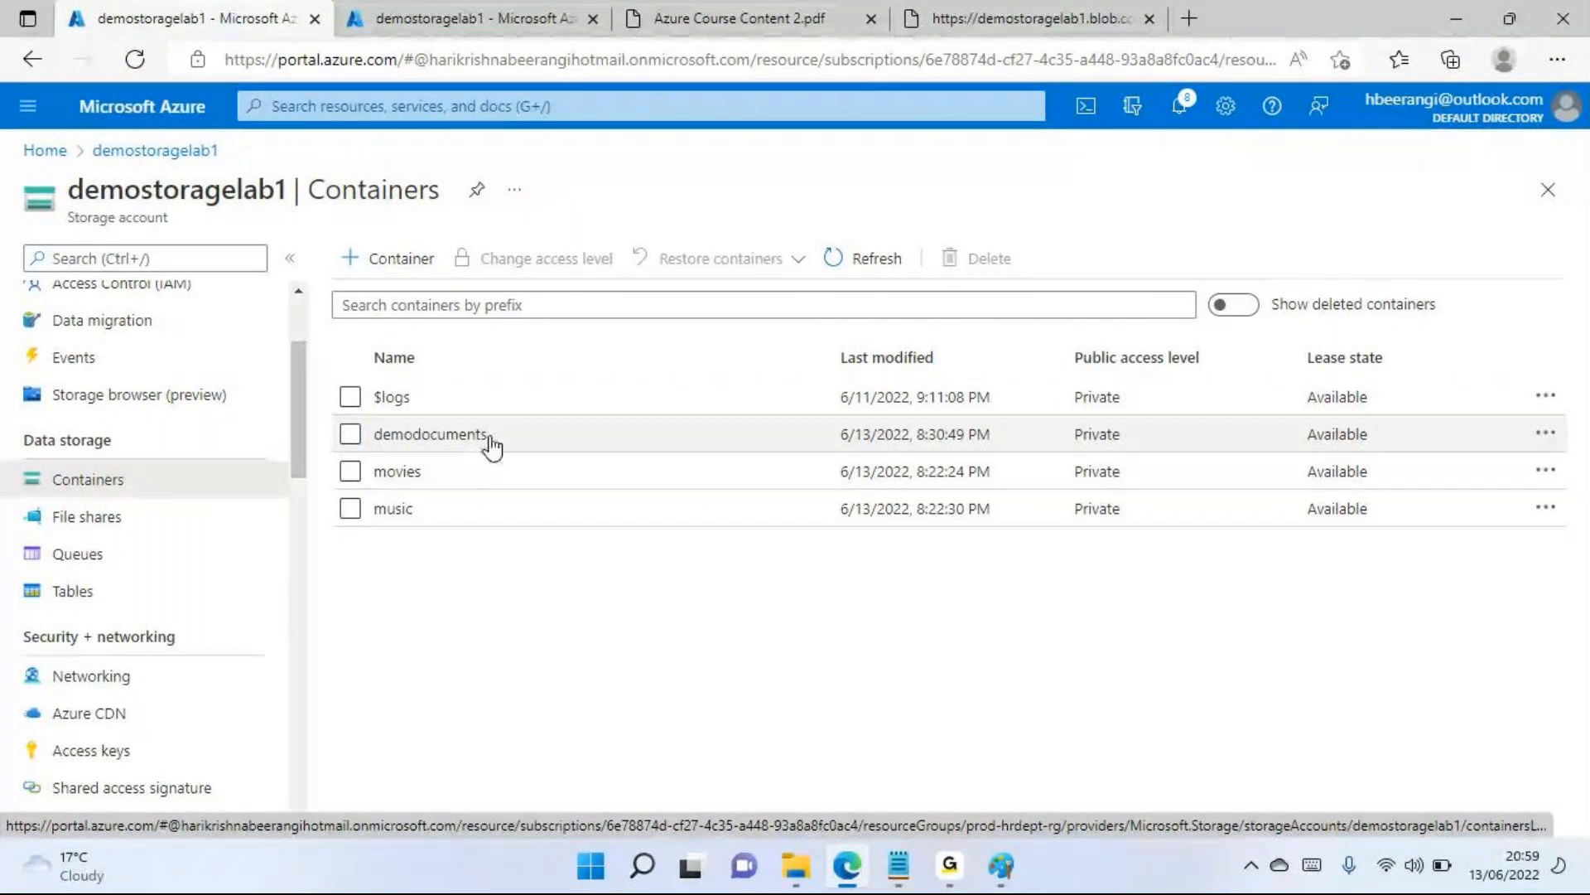
click(464, 446)
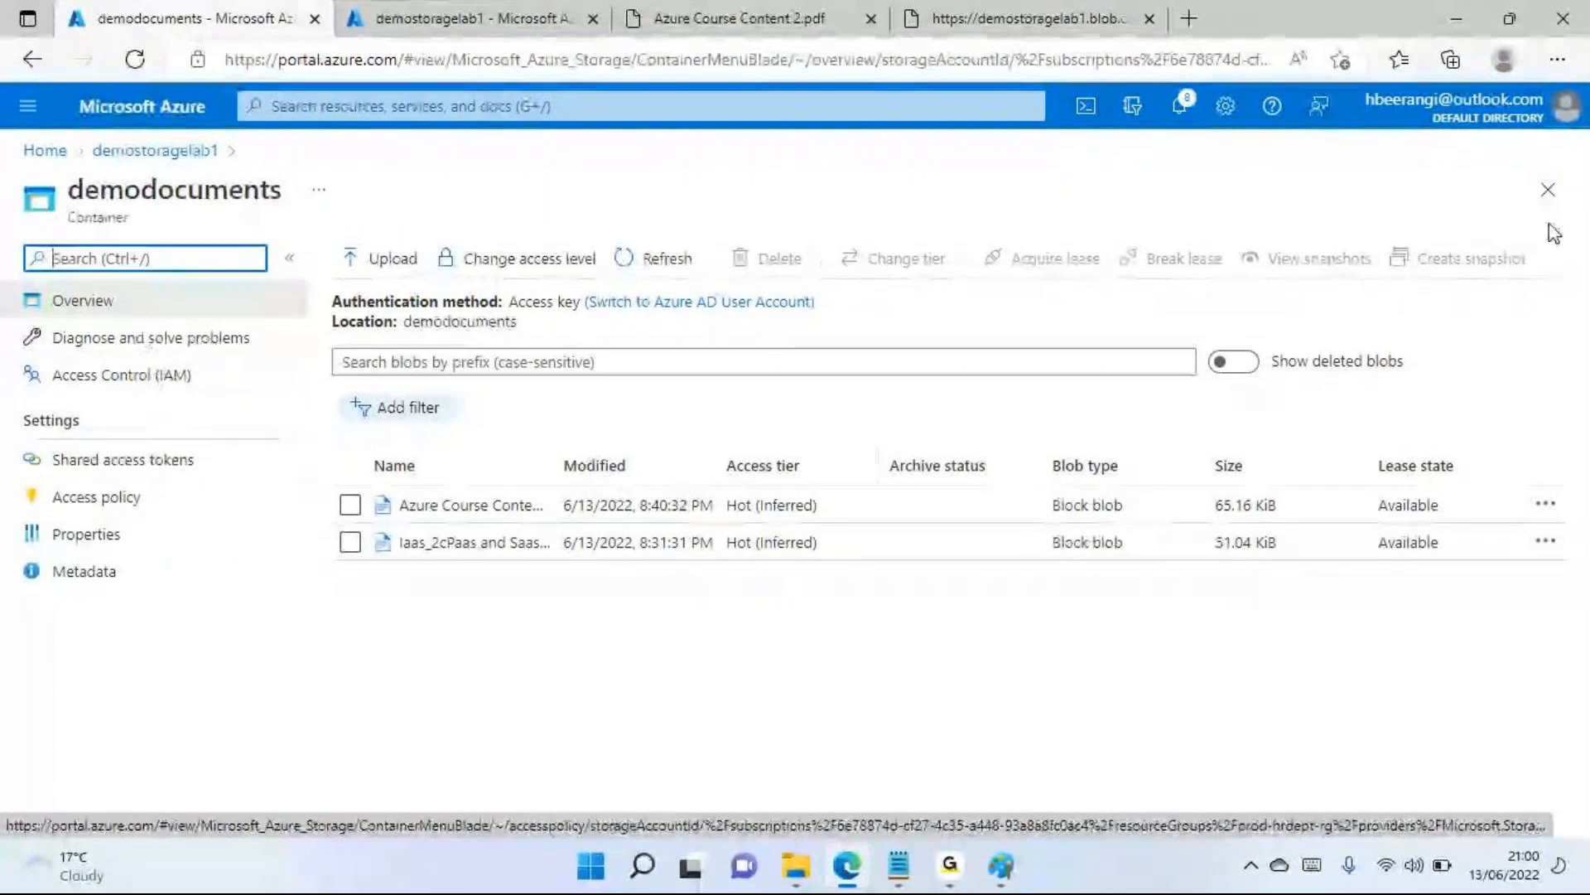
click(1548, 190)
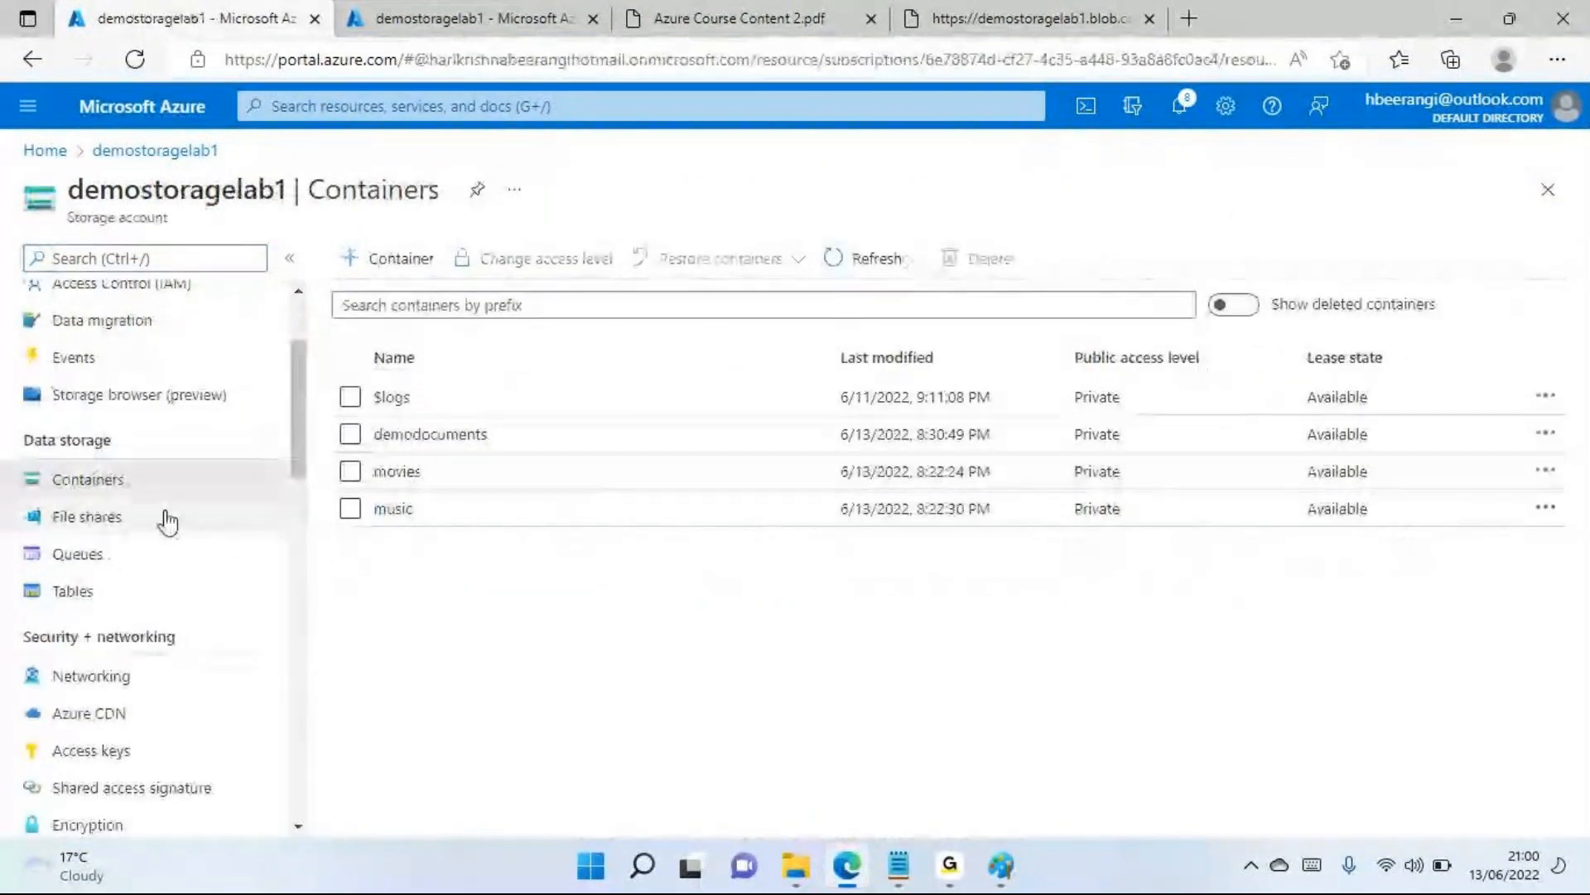